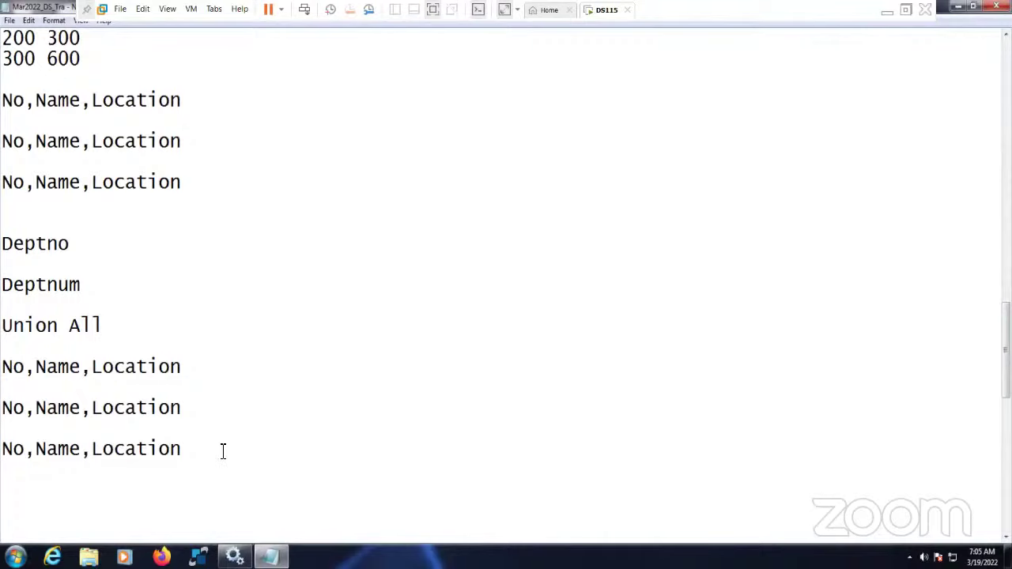
Shorten the last header line in the notes from No,Name,Location to No,Name,Loc.
key("Return")
left_click(186, 410)
left_click_drag(186, 409, 6, 366)
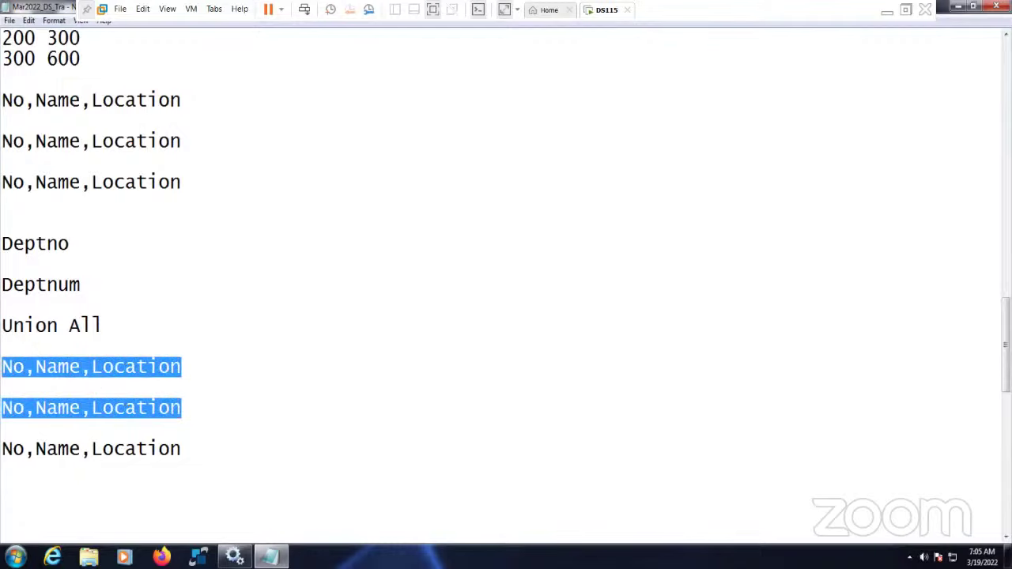
left_click(201, 451)
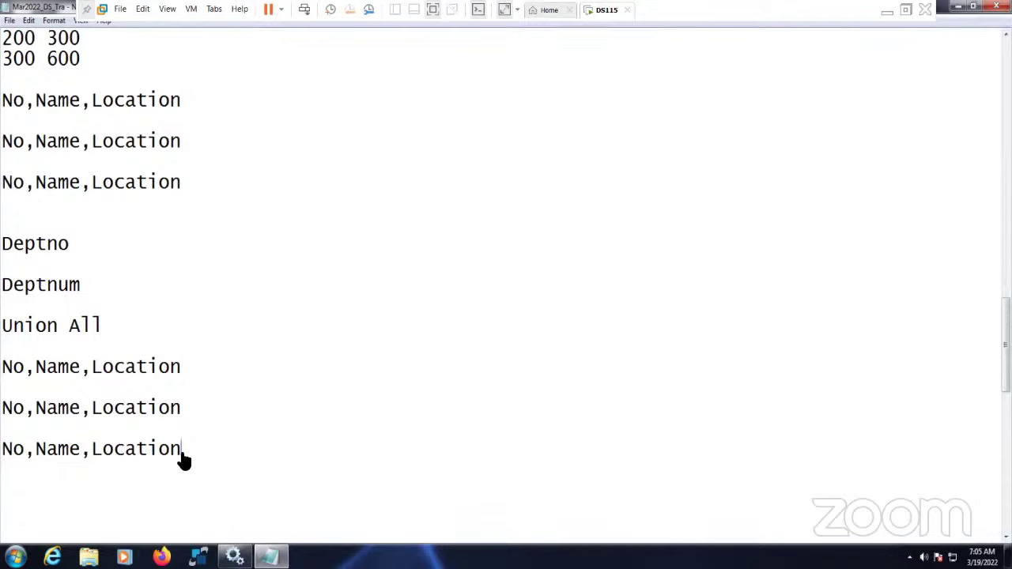
key("BackSpace")
key("BackSpace")
key("BackSpace")
key("BackSpace")
key("BackSpace")
left_click(87, 557)
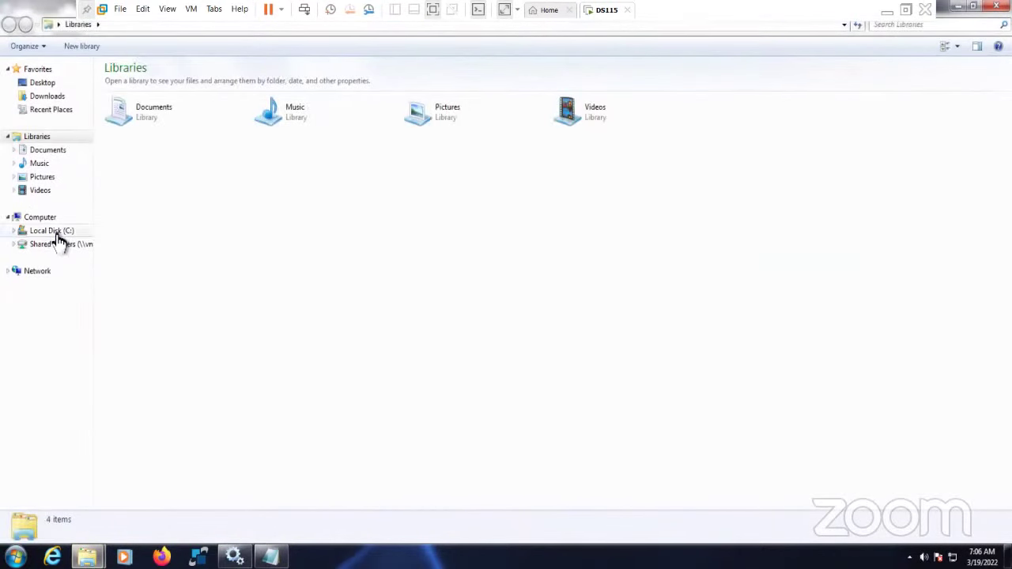
Copy Funnel_File1 and Funnel_File2 from C:\Files for Practise into C:\Source.
left_click(53, 231)
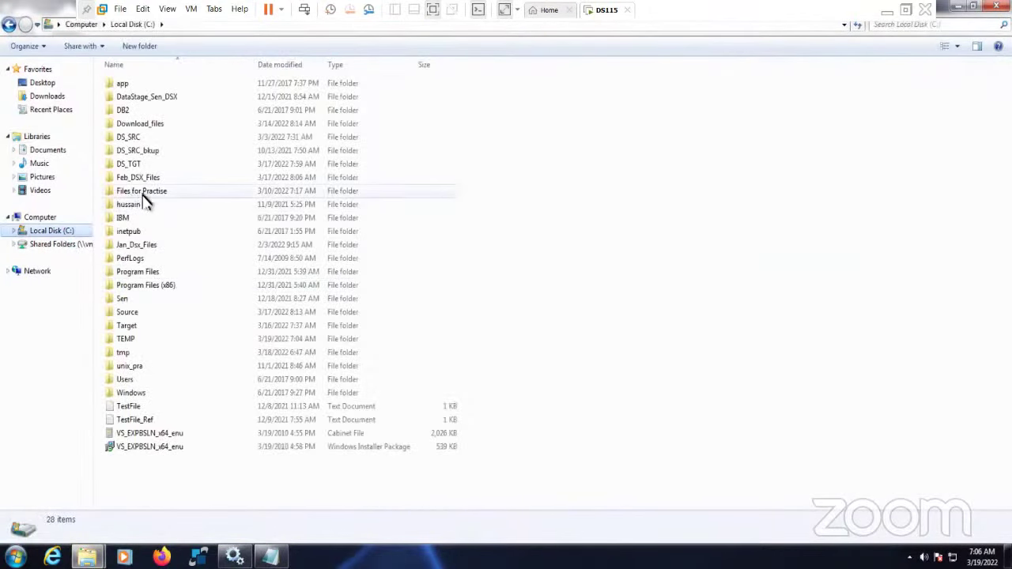
double_click(144, 193)
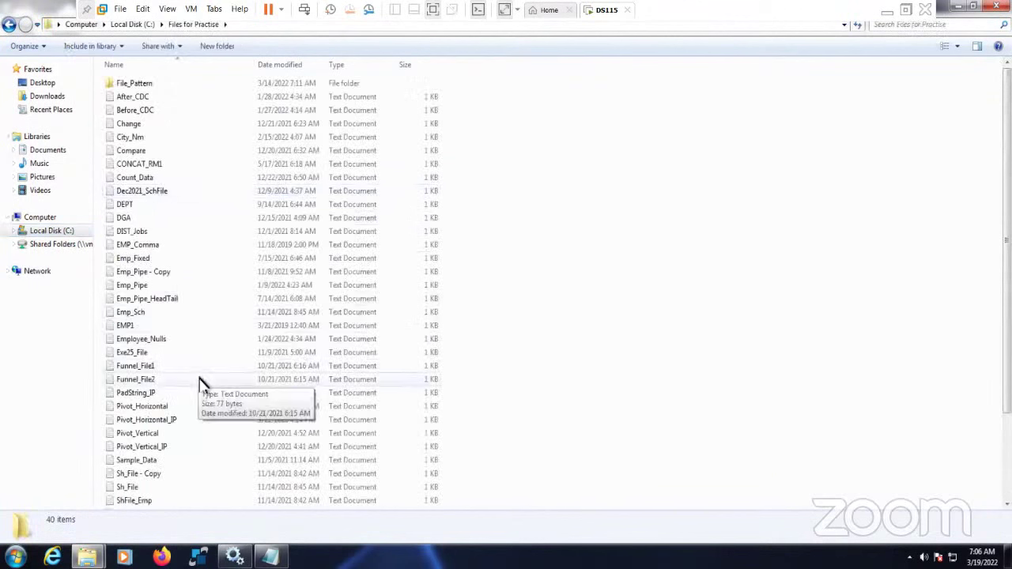
left_click(150, 368)
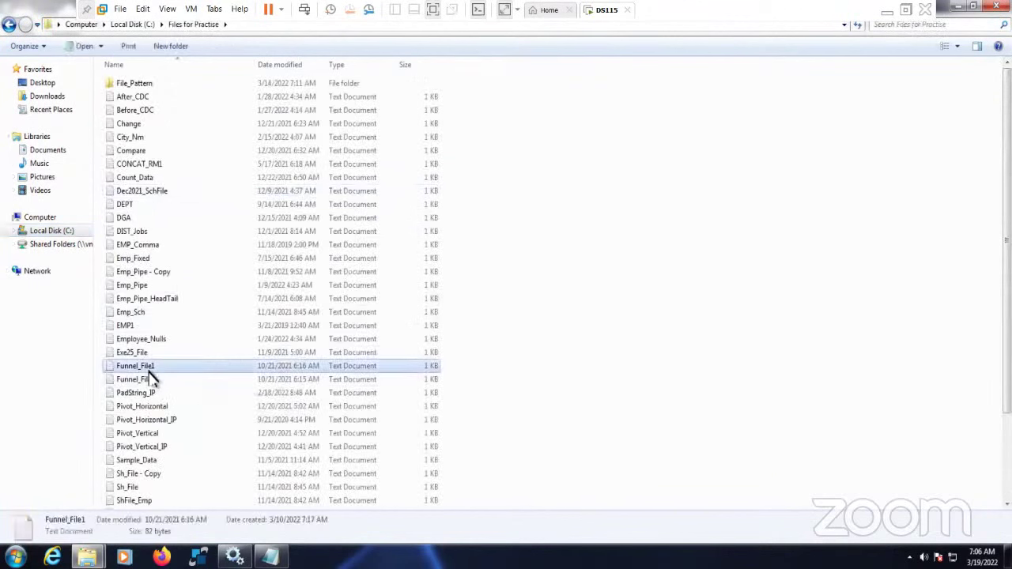
left_click(153, 378, "ctrl")
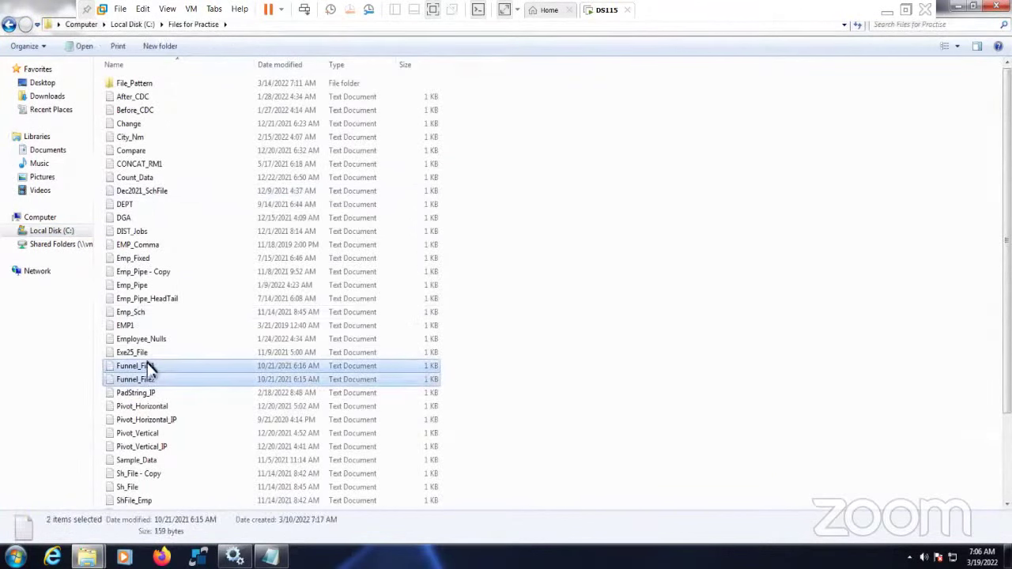
left_click(60, 233)
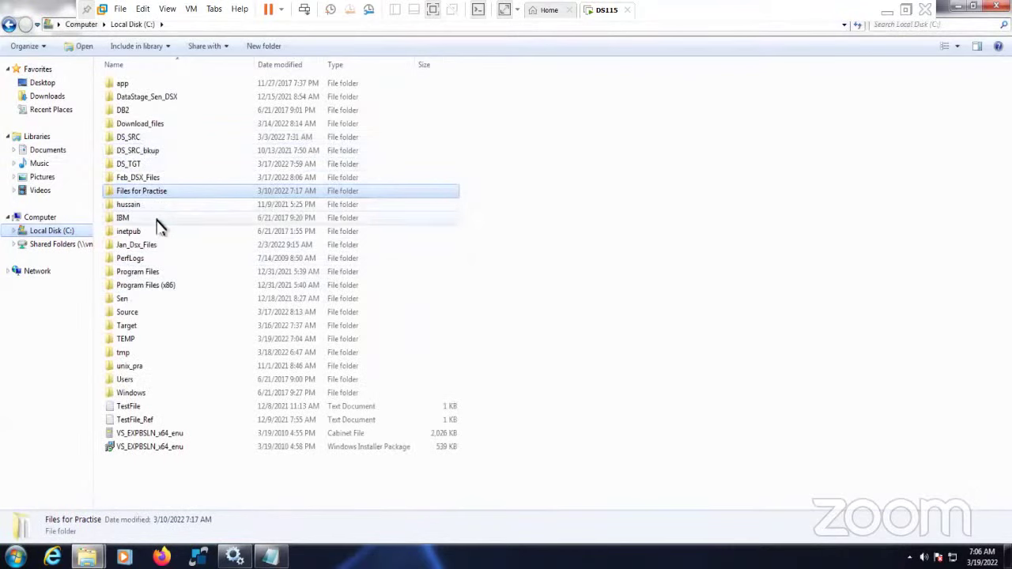
double_click(131, 313)
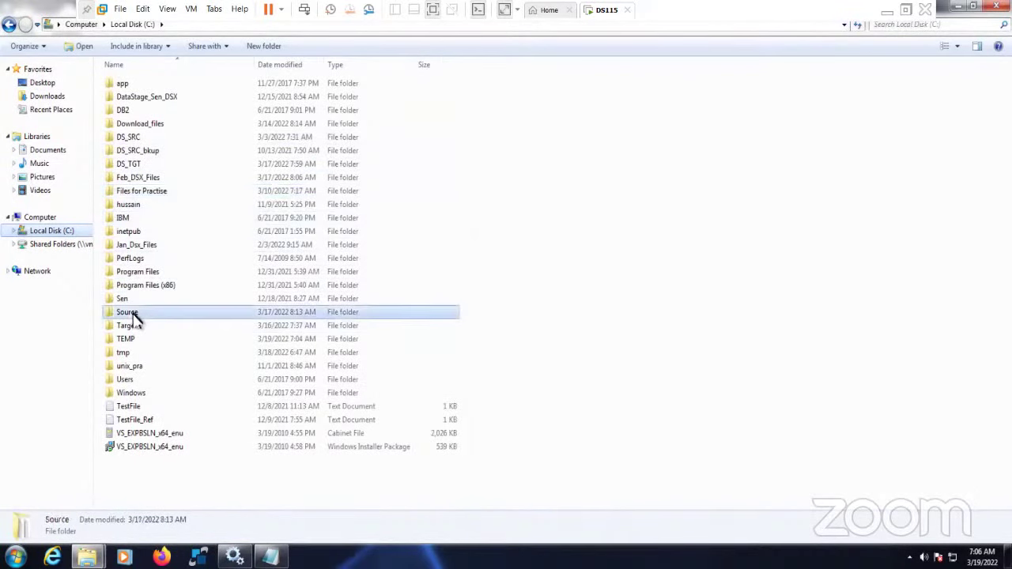
key("ctrl+v")
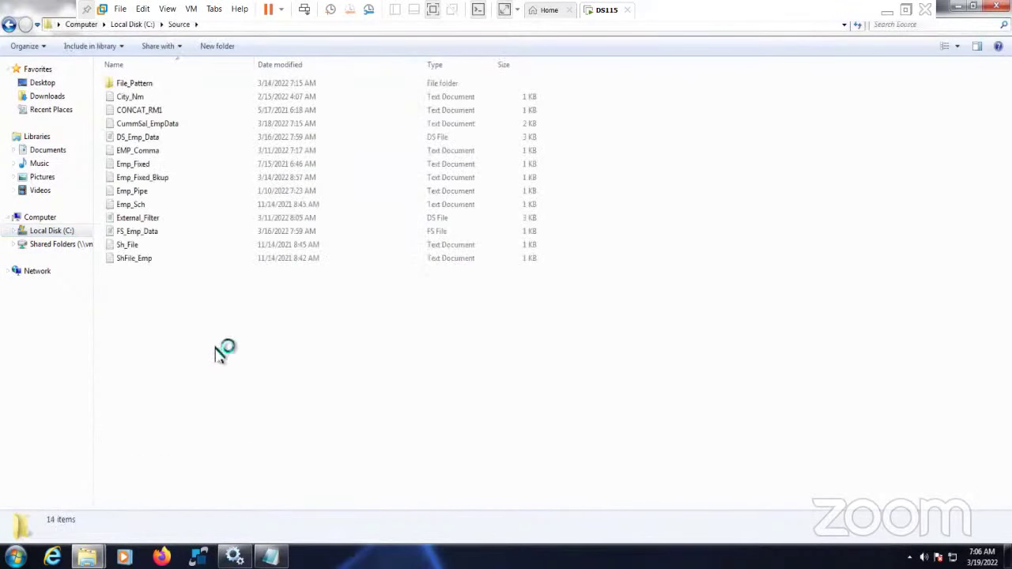
left_click(219, 352)
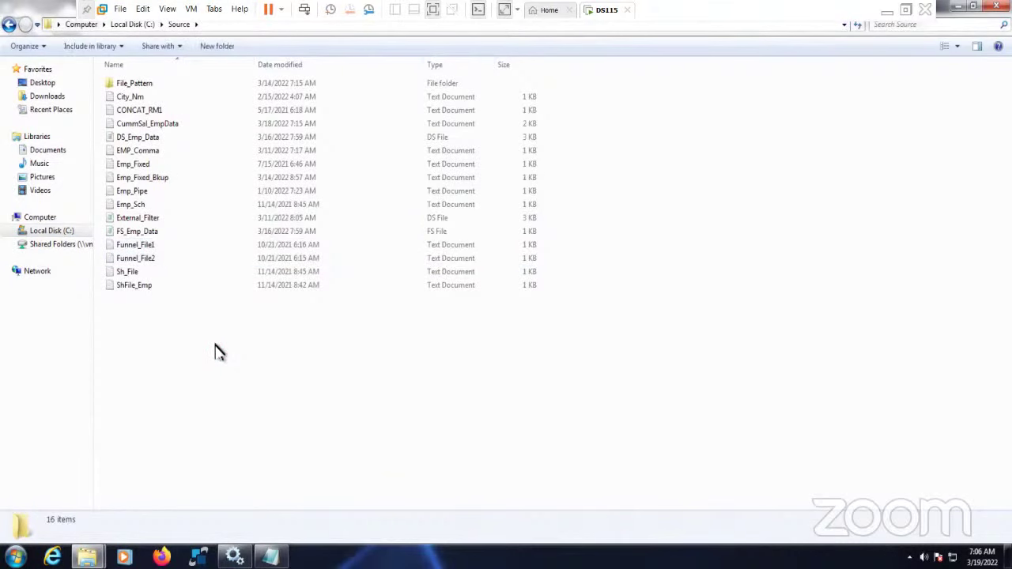
Open Funnel_File1 and Funnel_File2 in Notepad and arrange both windows so each is visible.
double_click(150, 246)
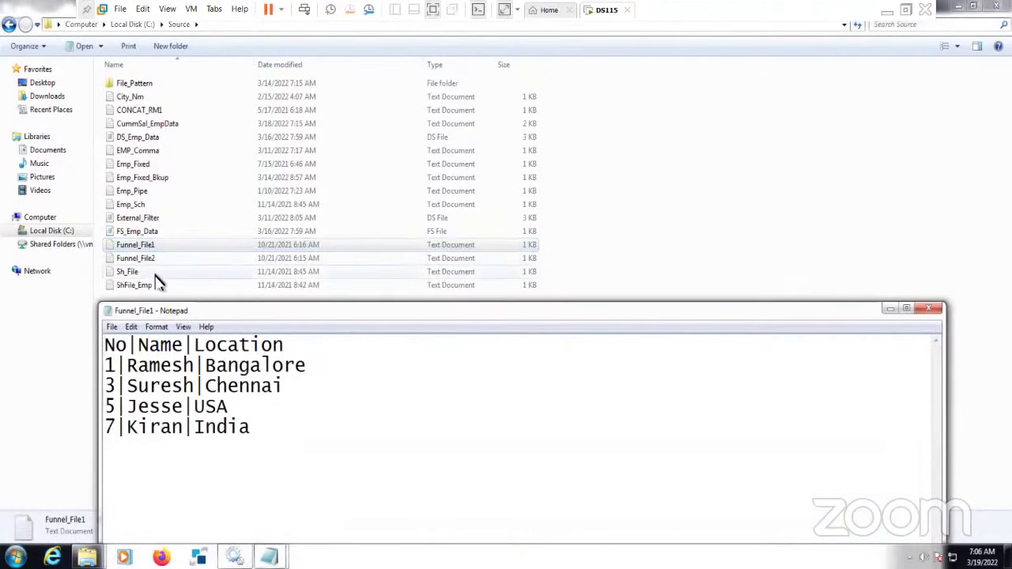
double_click(148, 259)
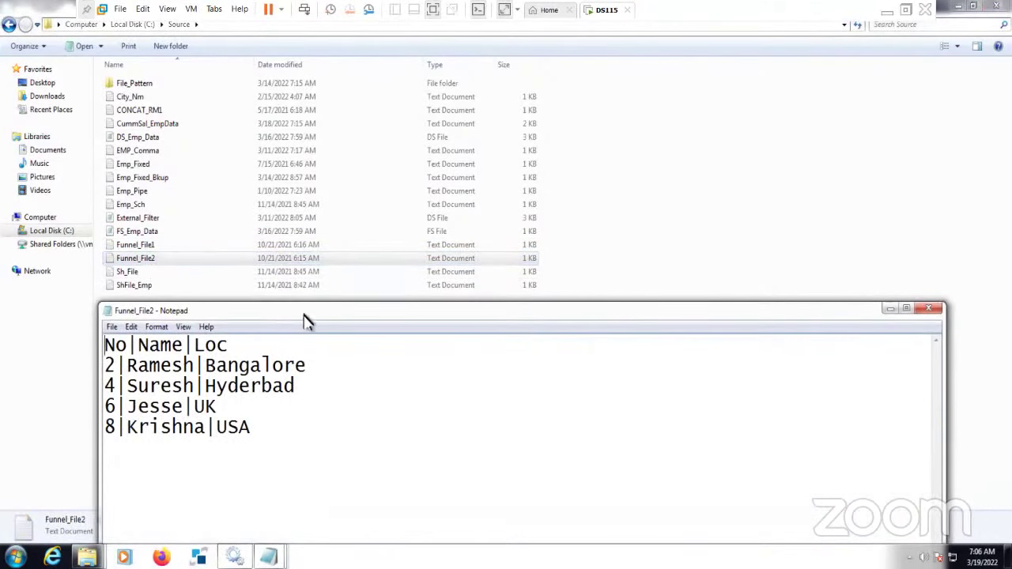
left_click_drag(306, 320, 631, 142)
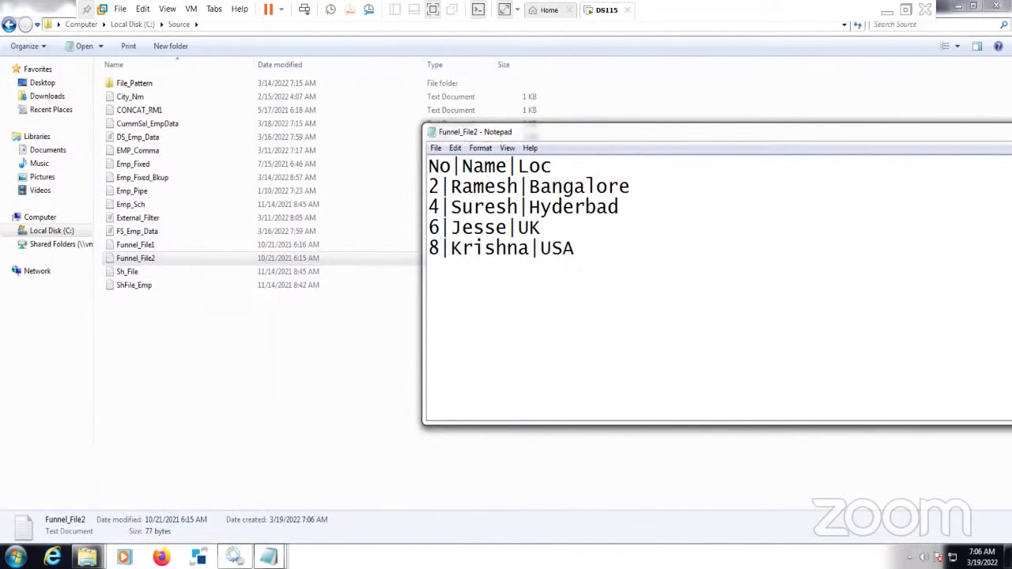
mouse_move(272, 558)
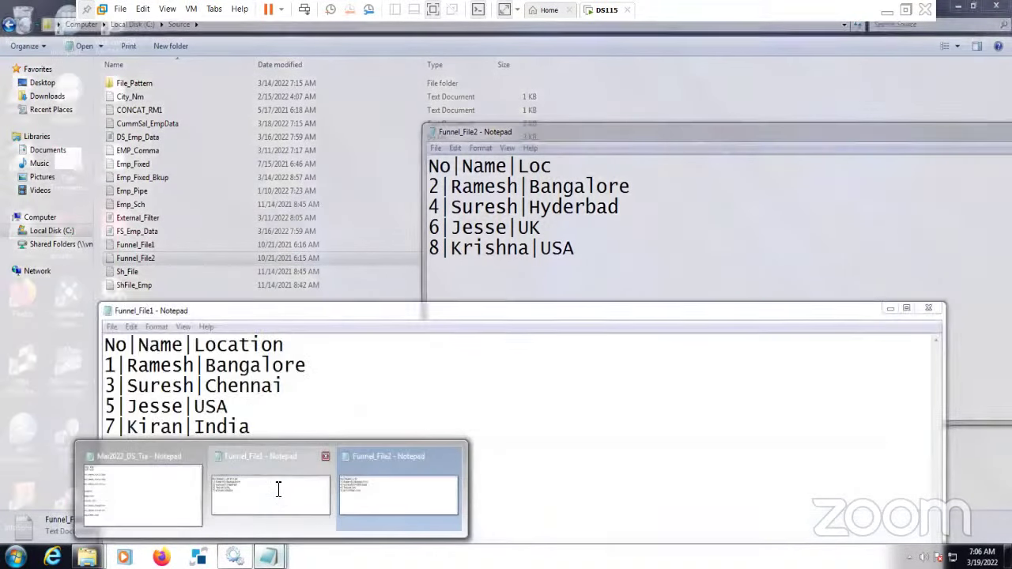
left_click(279, 490)
mouse_move(542, 309)
left_mouse_down()
mouse_move(536, 283)
mouse_move(539, 294)
left_mouse_up()
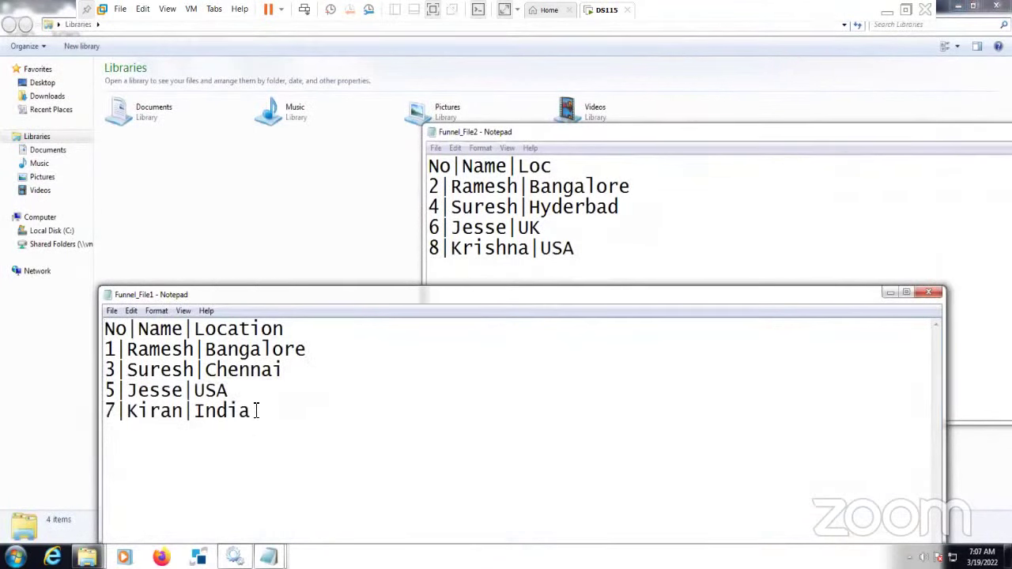
left_click(346, 237)
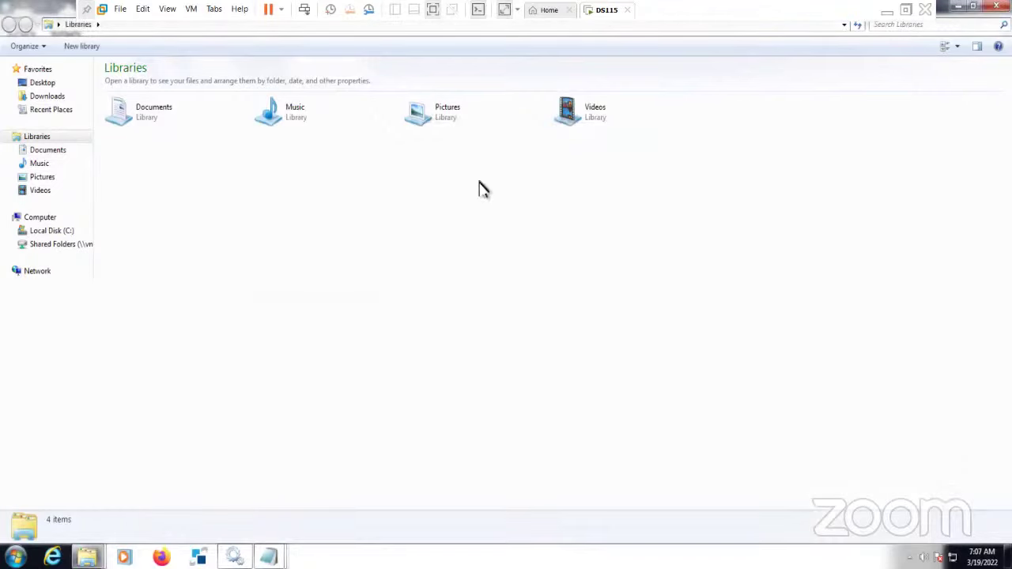
Minimize Explorer and launch the InfoSphere Information Server LaunchPad from the desktop.
left_click(958, 6)
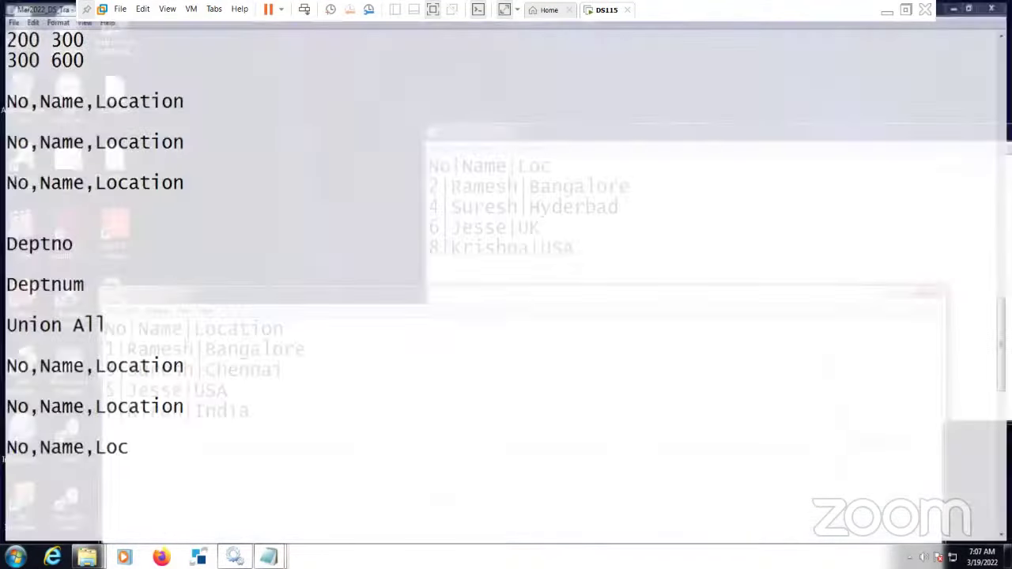
left_click(952, 9)
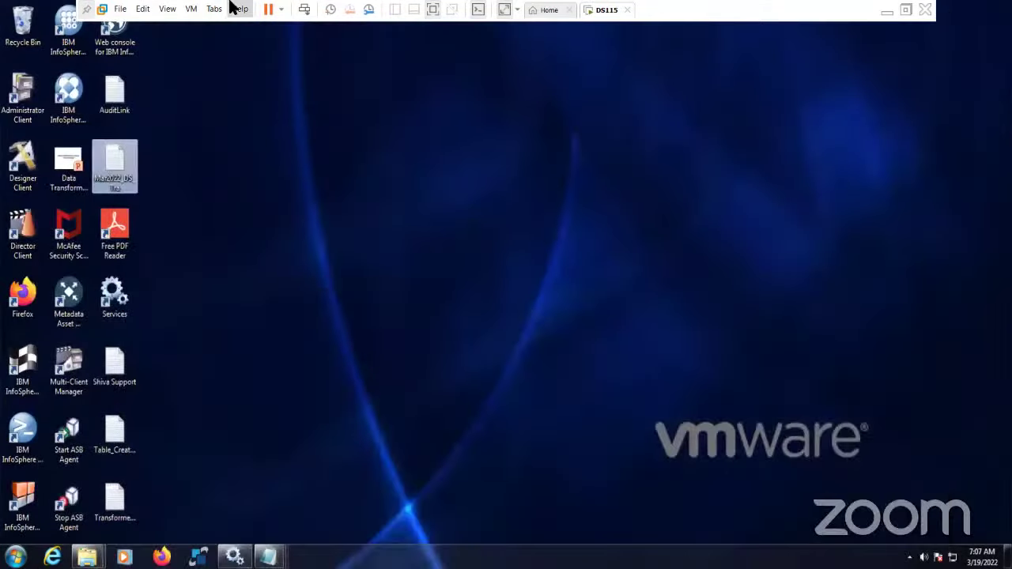
left_click(63, 30)
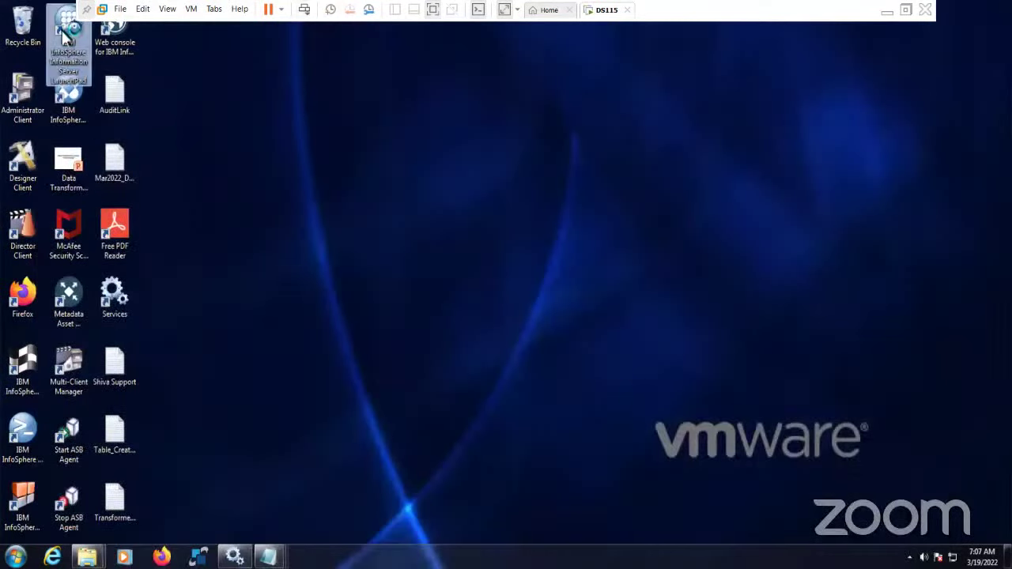
double_click(64, 30)
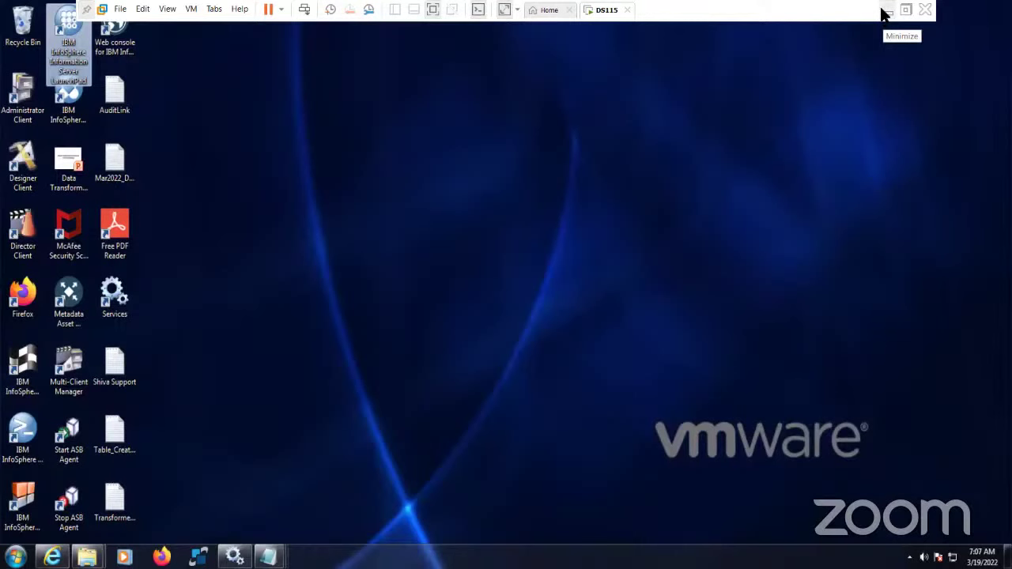
Review the Data Merging Concepts slide in Acrobat, then return to the VM desktop.
left_click(885, 11)
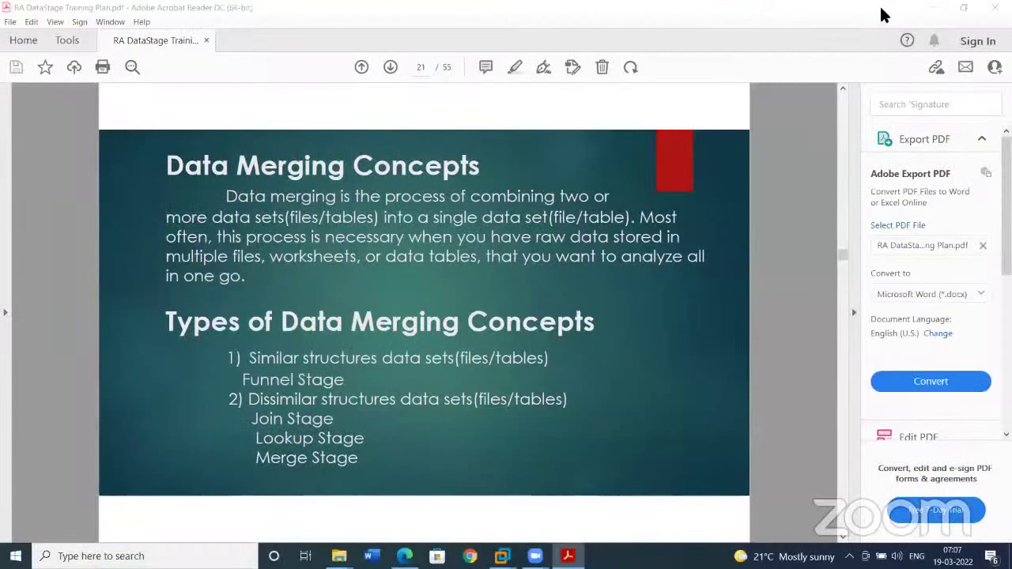
mouse_move(515, 490)
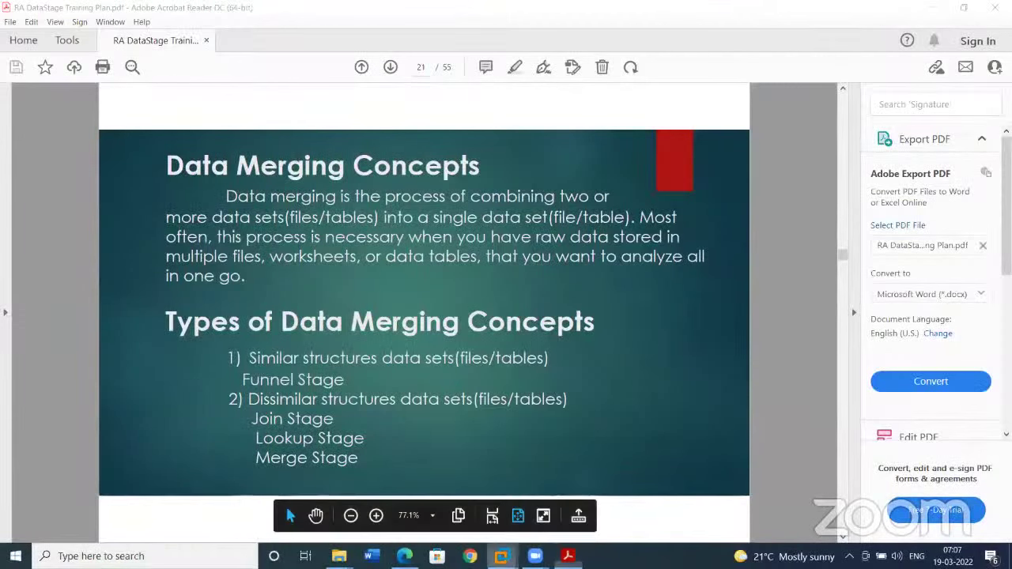
mouse_move(501, 556)
left_click(571, 473)
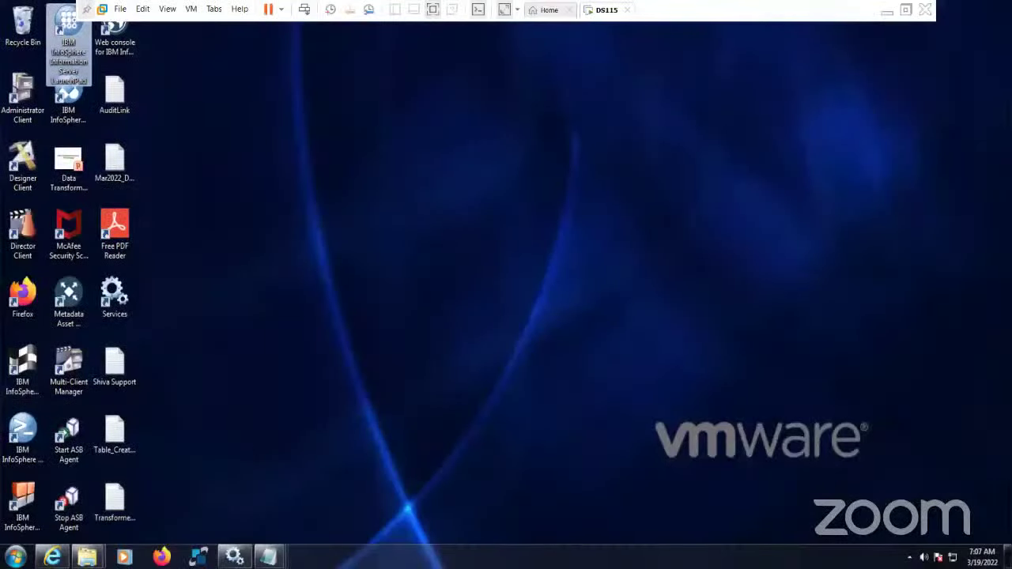
Pass the LaunchPad certificate warning, close Internet Explorer, and launch the DataStage Designer Client.
double_click(62, 30)
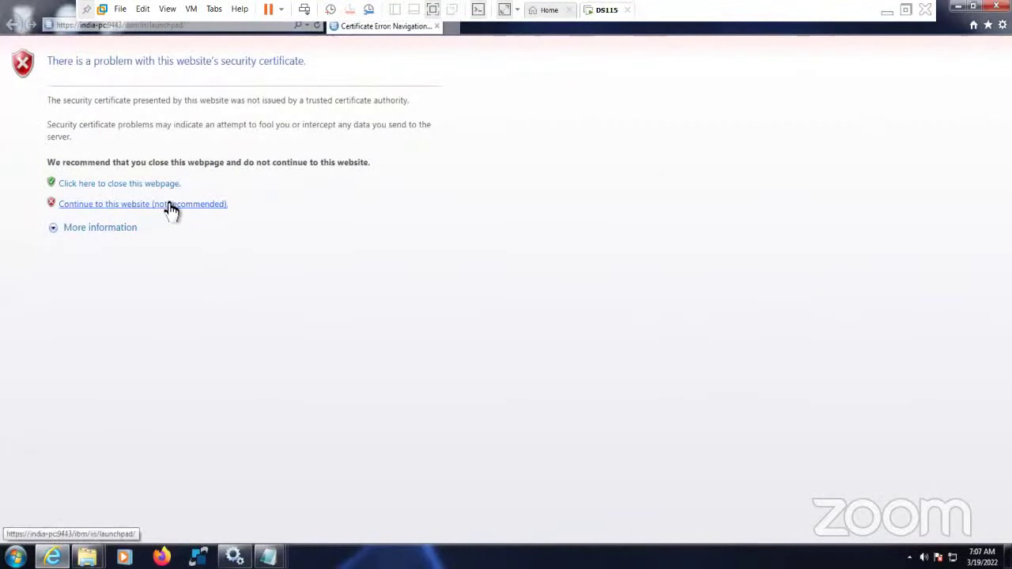
left_click(172, 207)
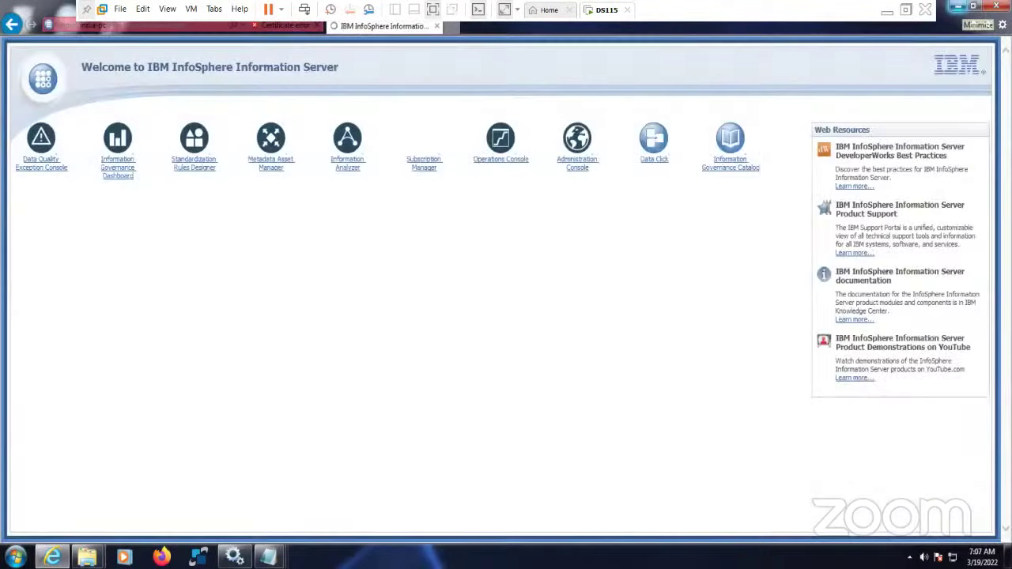
key("alt+F4")
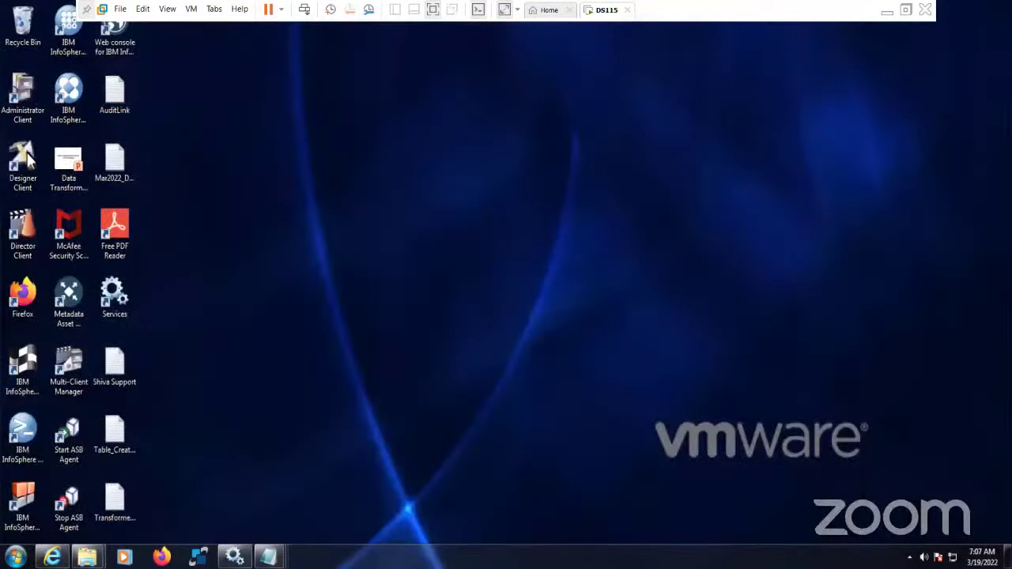
double_click(22, 162)
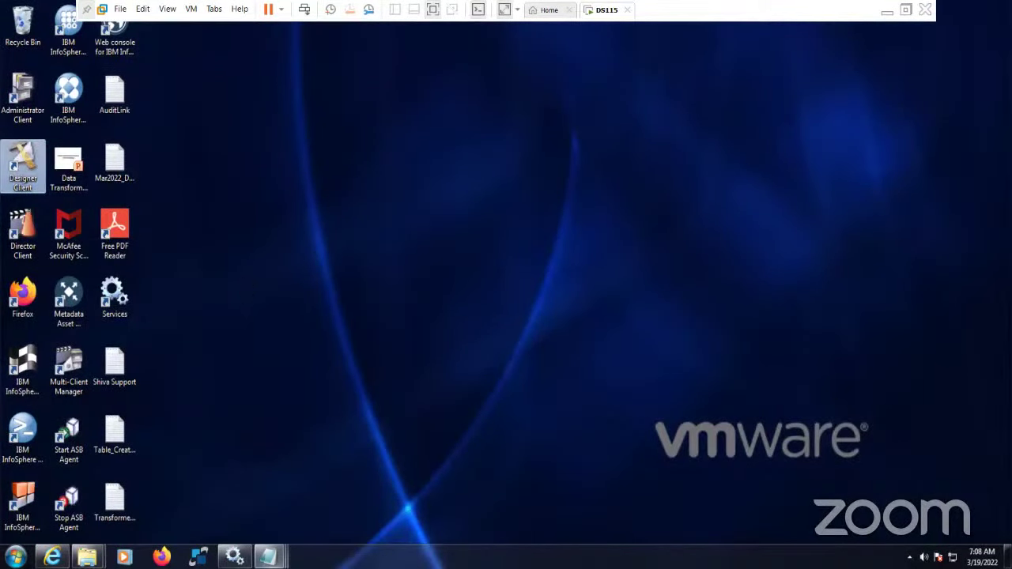
mouse_move(268, 556)
left_click(283, 508)
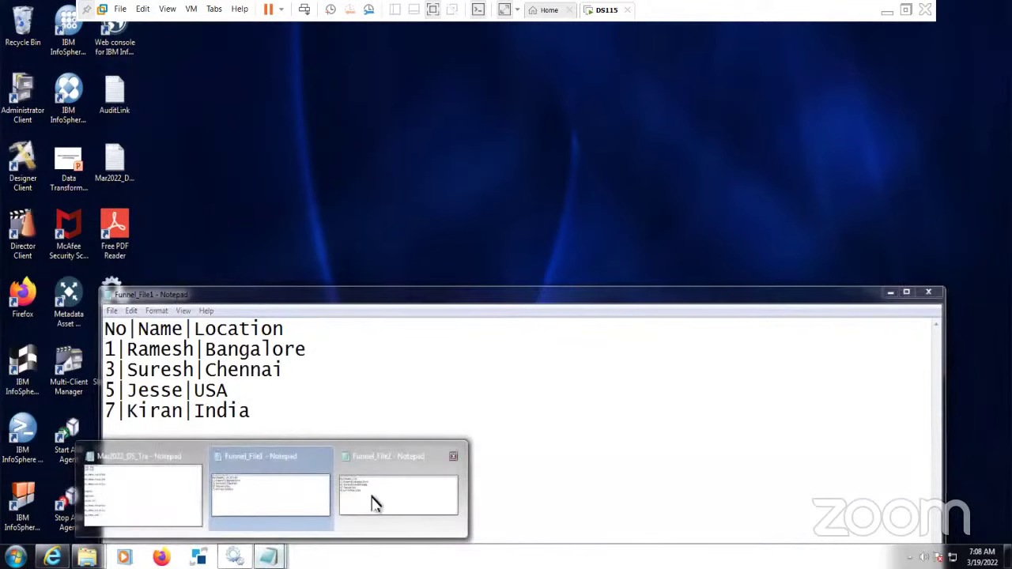
left_click(373, 501)
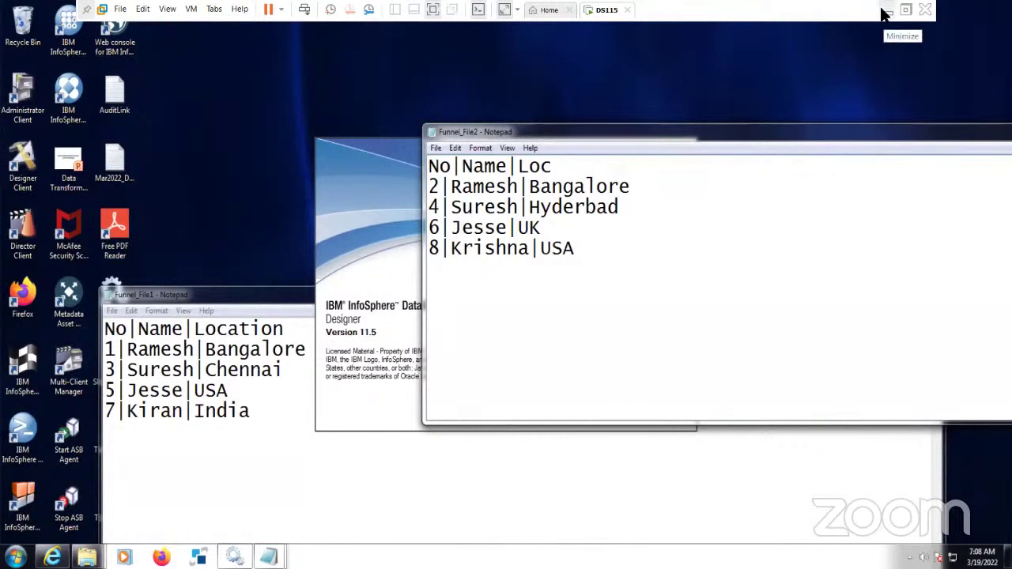
left_click(885, 11)
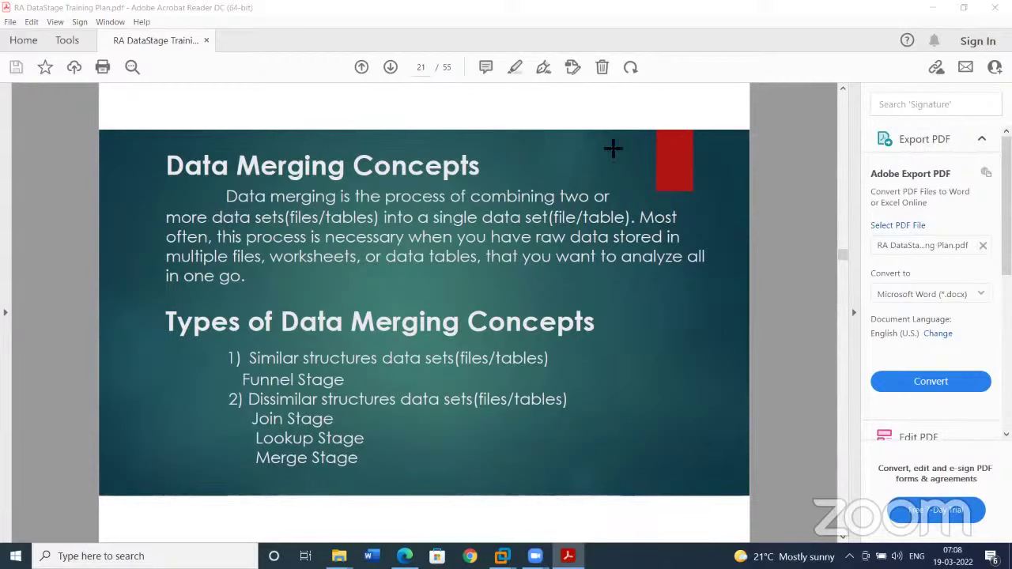
mouse_move(286, 504)
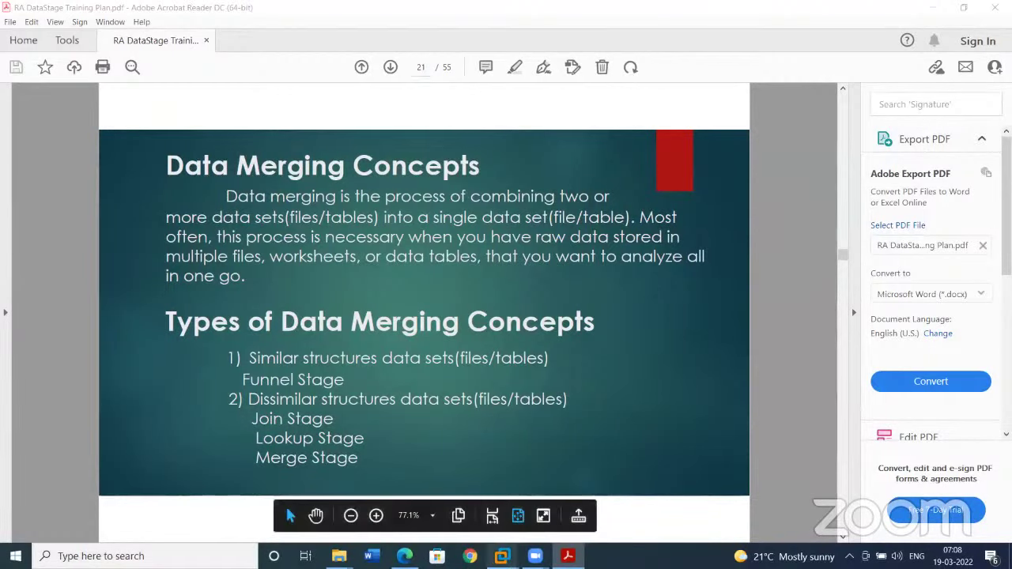
mouse_move(535, 555)
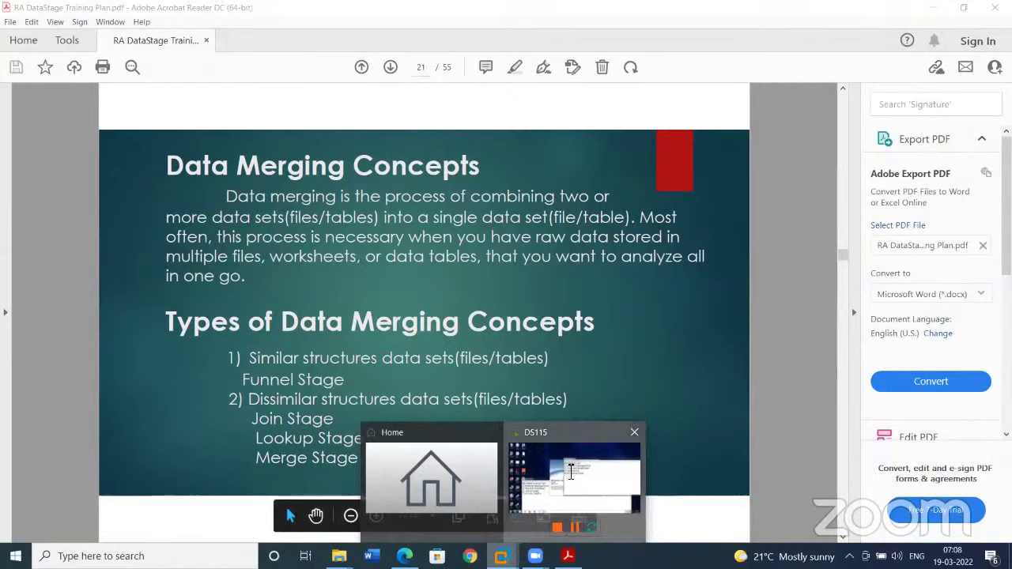
left_click(564, 474)
Log in to the DataStage project with the account password and accept the Security Alert.
left_click(289, 389)
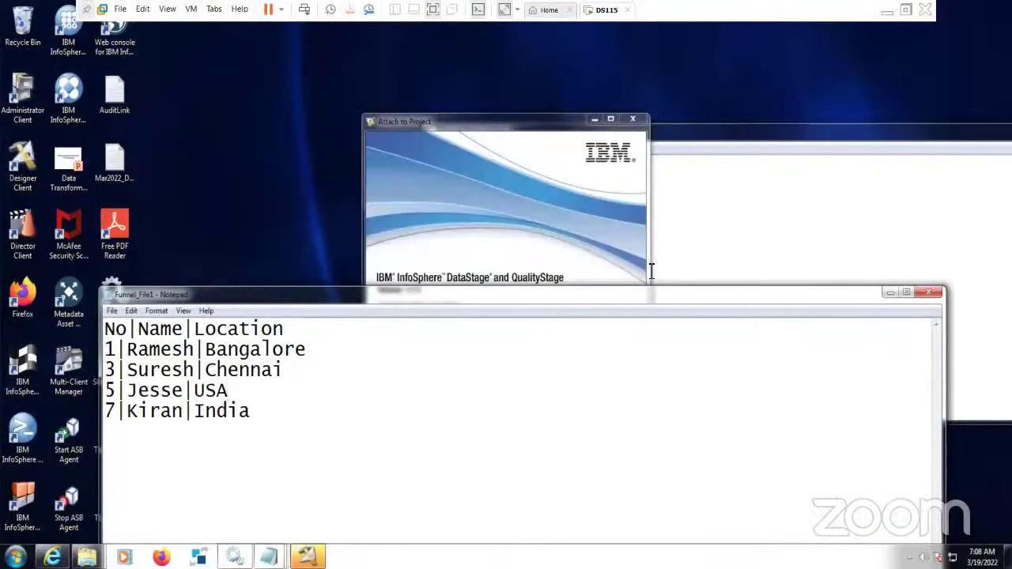
left_click(756, 220)
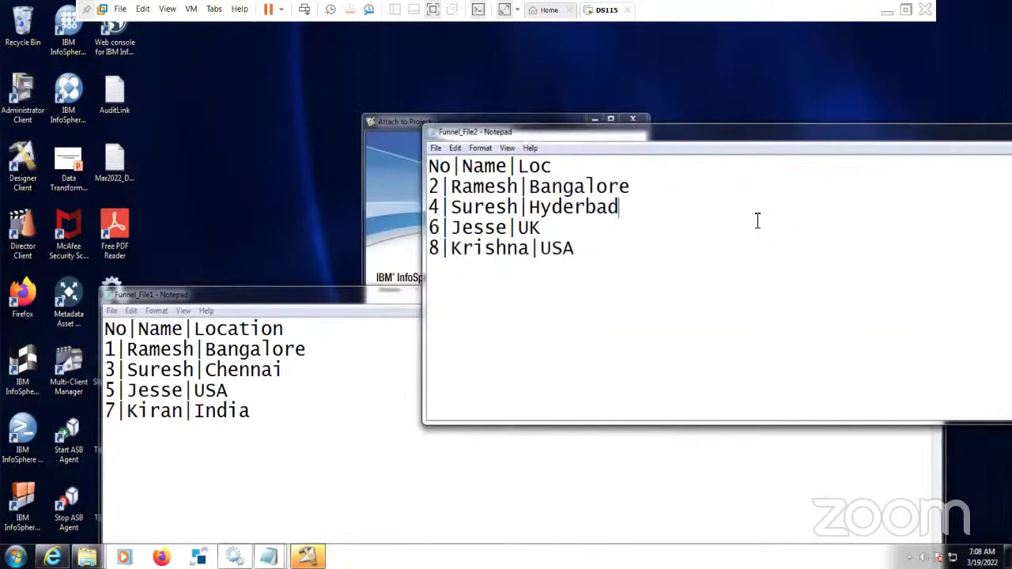
left_click(410, 194)
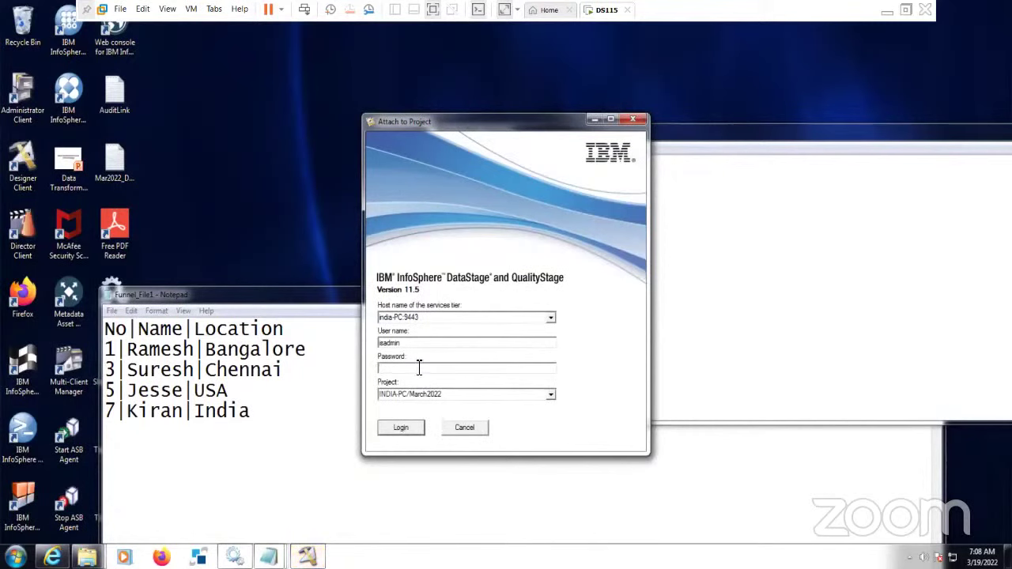
type("*")
type("**")
left_click(410, 431)
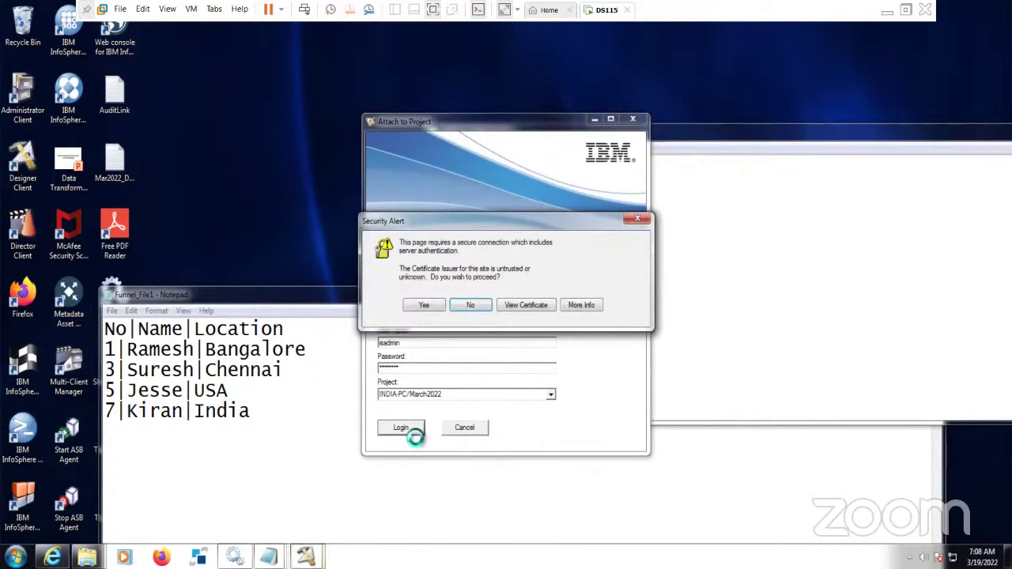
left_click(433, 304)
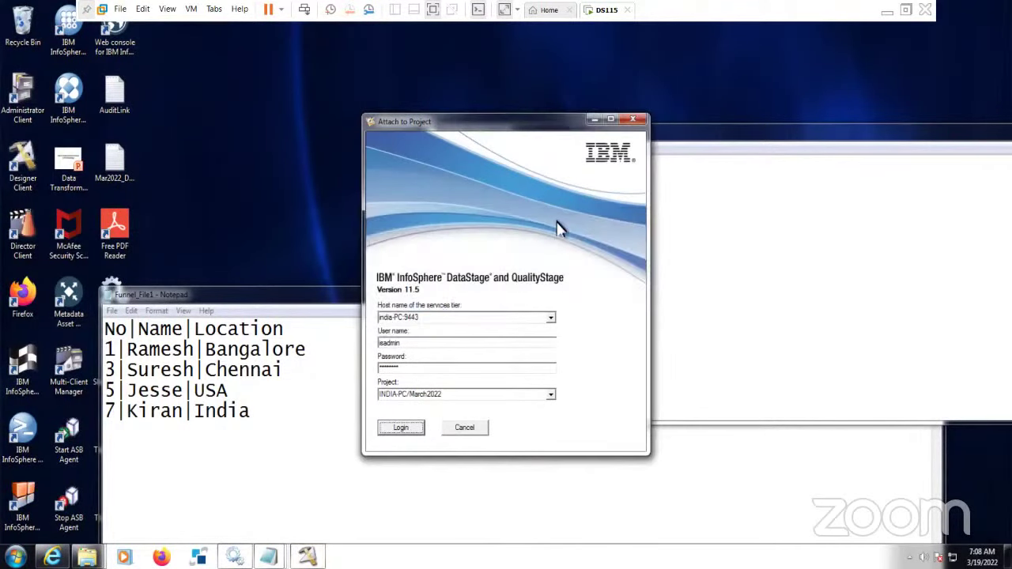
Check the slides, then close both Funnel_File Notepad windows.
left_click(883, 12)
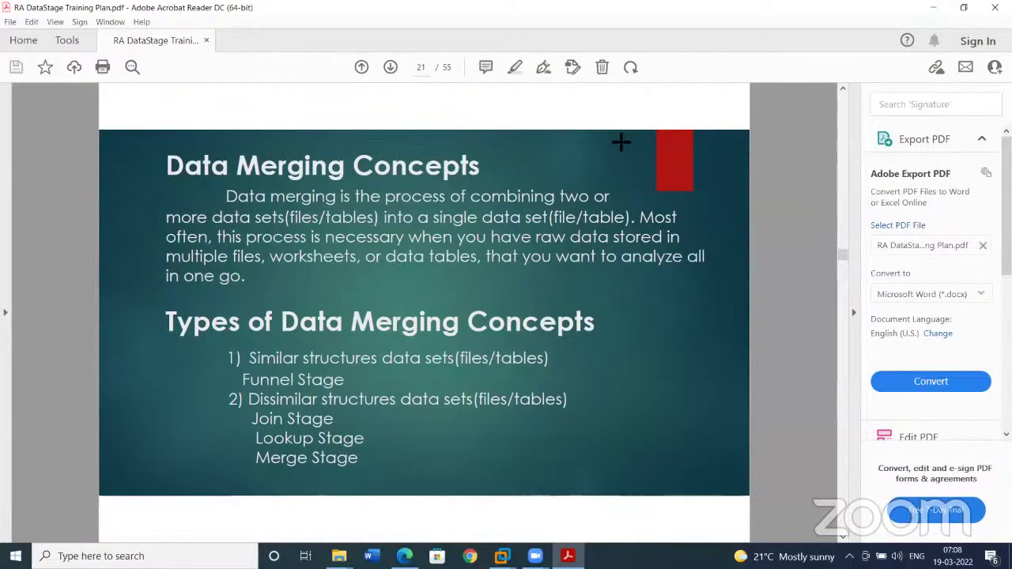
mouse_move(502, 554)
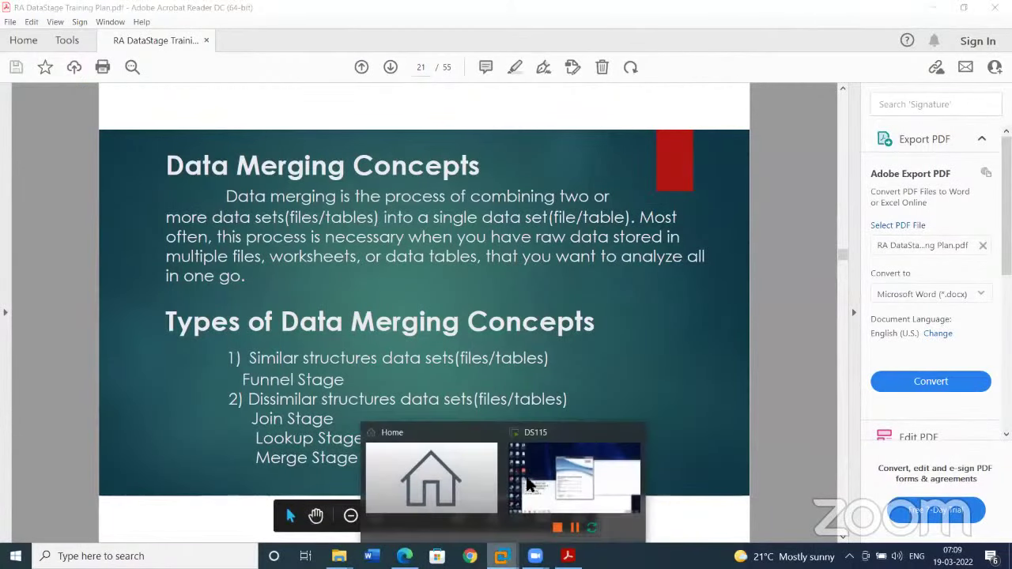
left_click(530, 484)
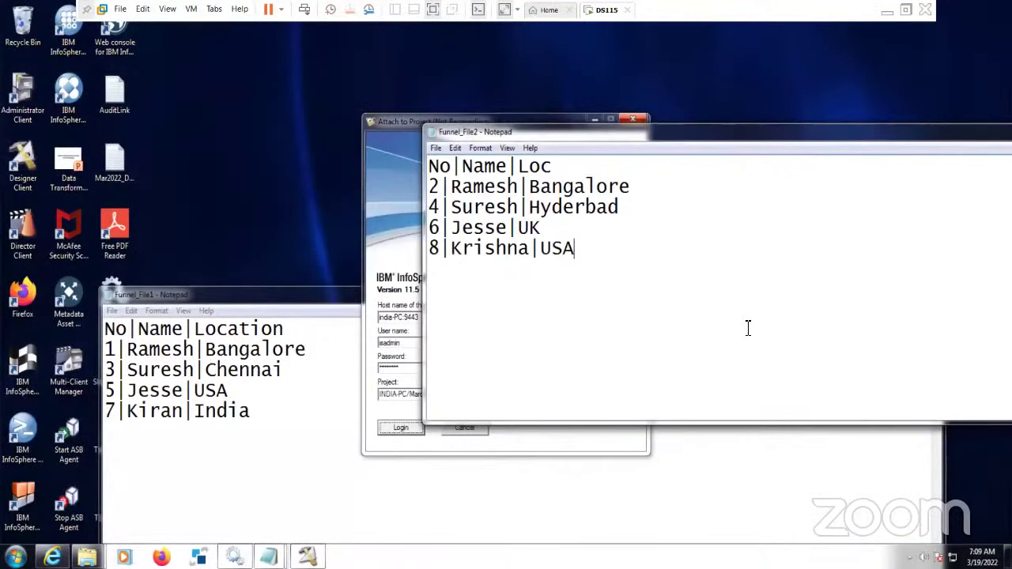
left_click(305, 490)
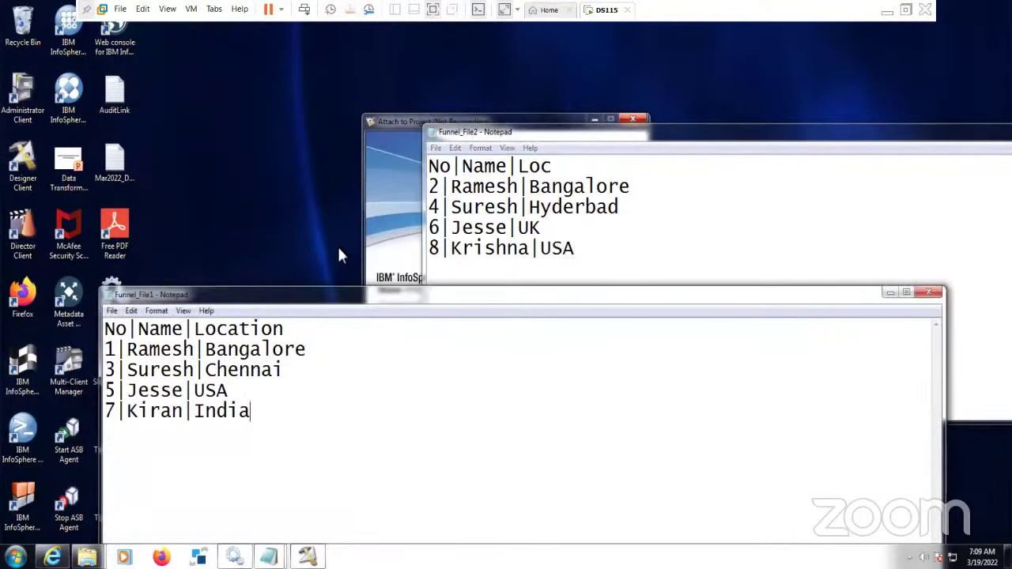
left_click(399, 187)
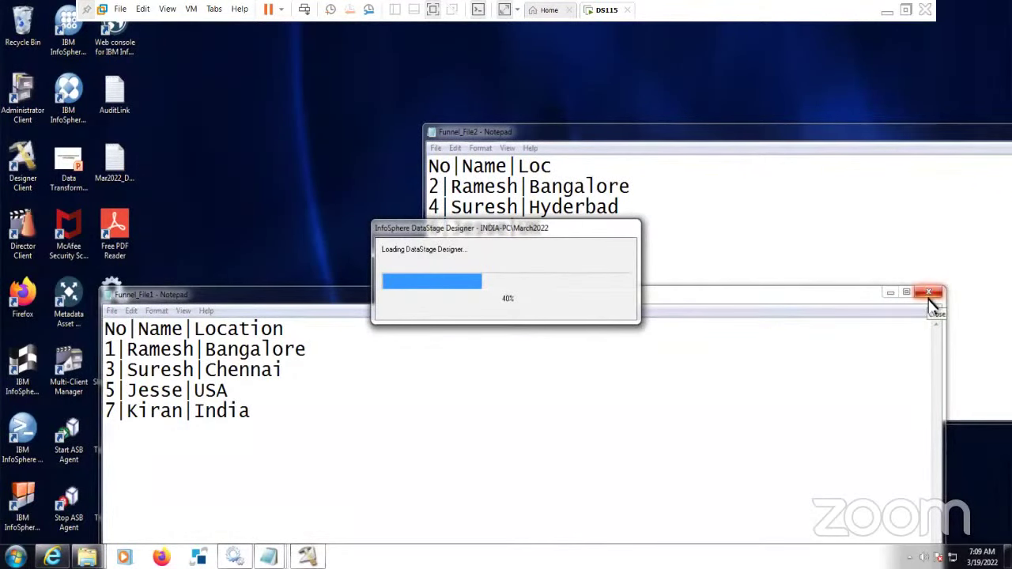
left_click(930, 300)
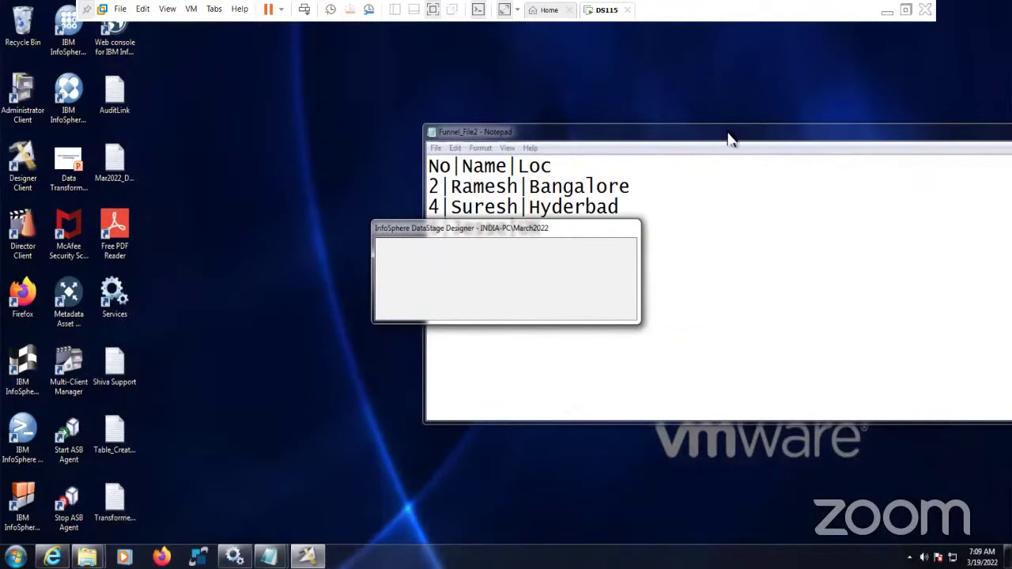
left_click(728, 138)
left_click_drag(734, 142, 386, 121)
left_click(903, 121)
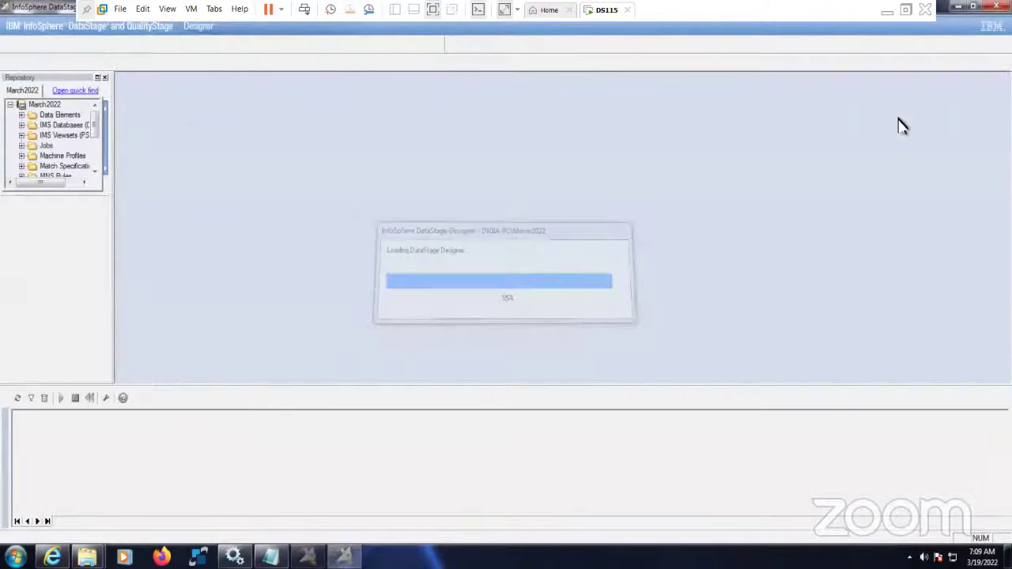
Create a new Parallel Job in a maximized, wider design area with File stages listed.
left_click(393, 166)
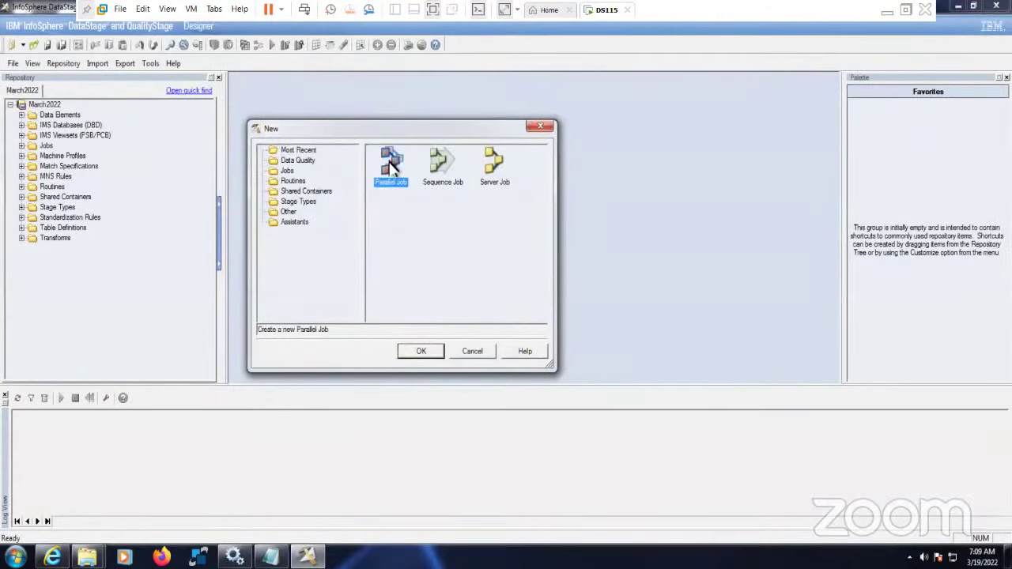
left_click(424, 350)
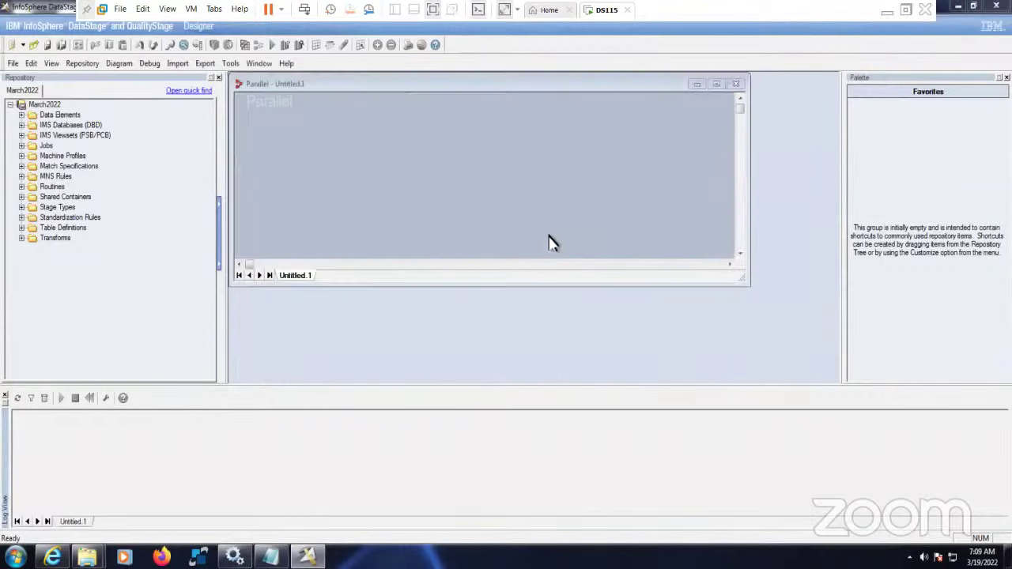
left_click(716, 85)
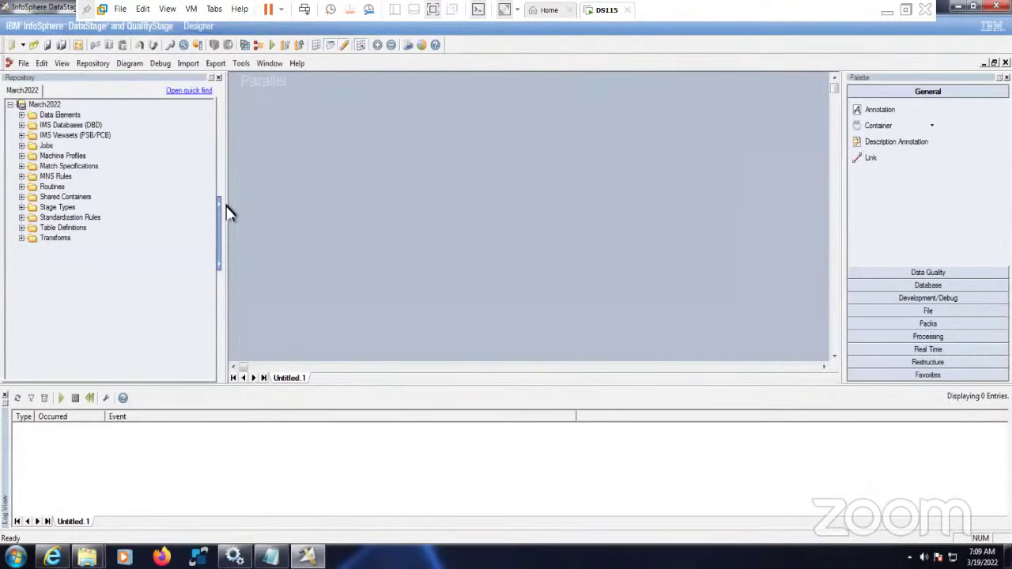
left_click_drag(226, 210, 164, 211)
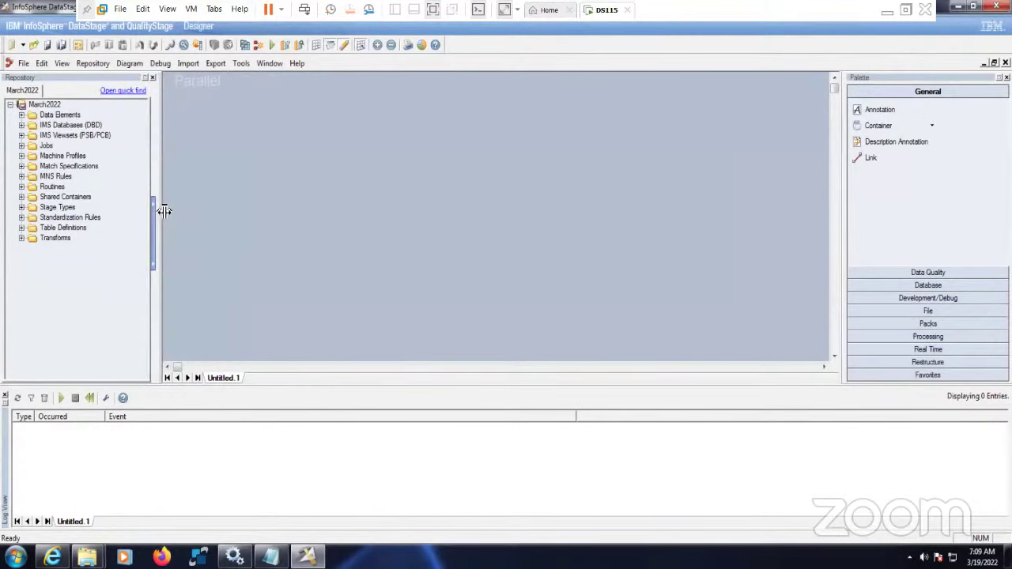
left_click(928, 312)
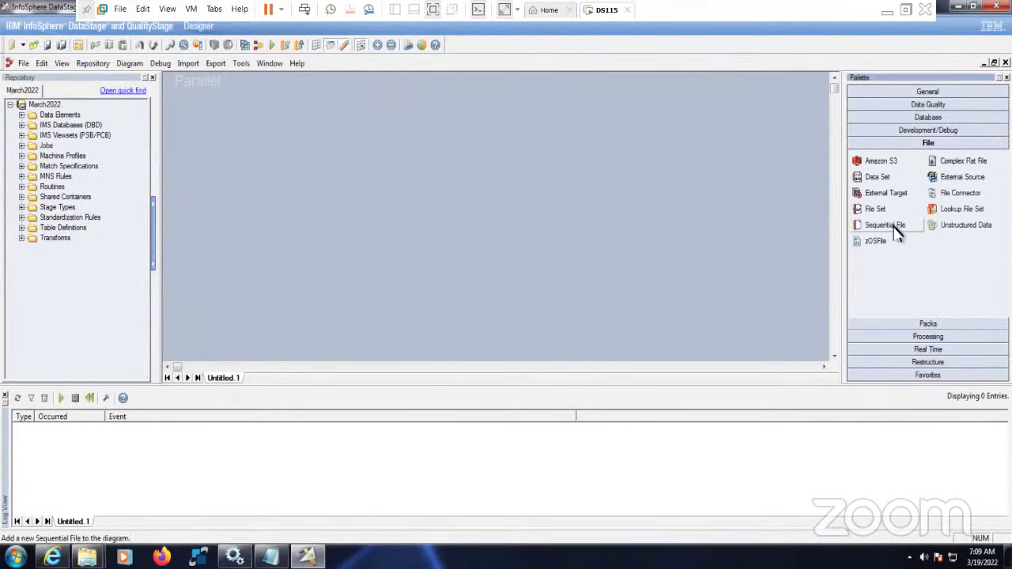
Place two Sequential File stages, Sequential_File_0 and Sequential_File_1, on the left of the canvas.
left_click_drag(896, 229, 320, 126)
left_click_drag(869, 226, 292, 255)
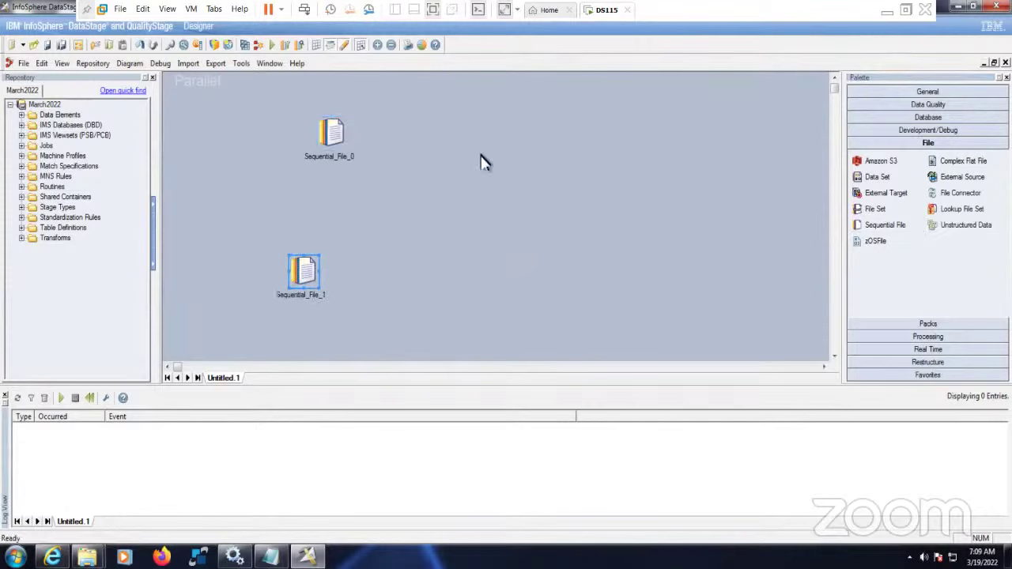
left_click_drag(341, 144, 297, 142)
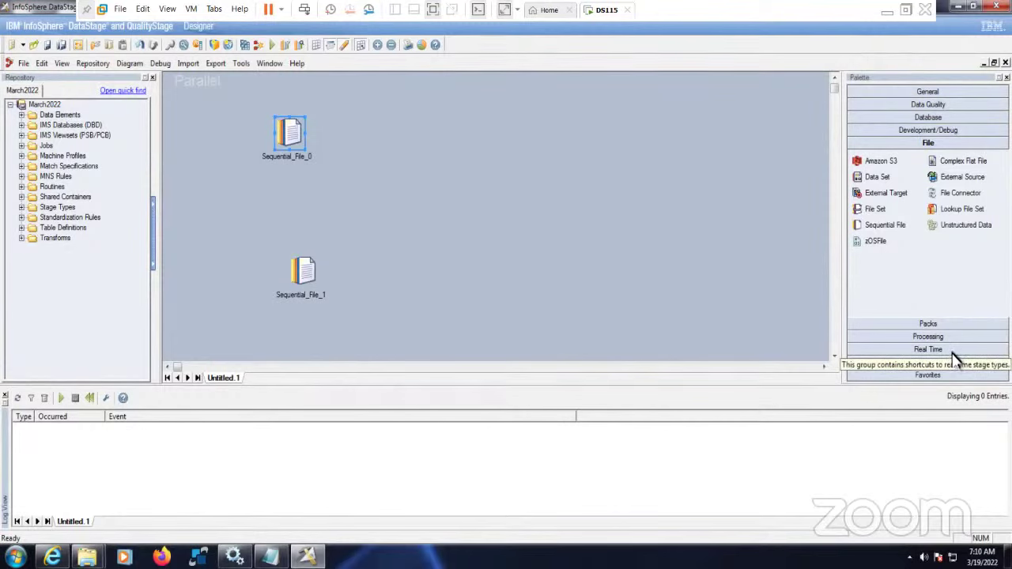
left_click(302, 281)
left_click_drag(284, 286, 286, 289)
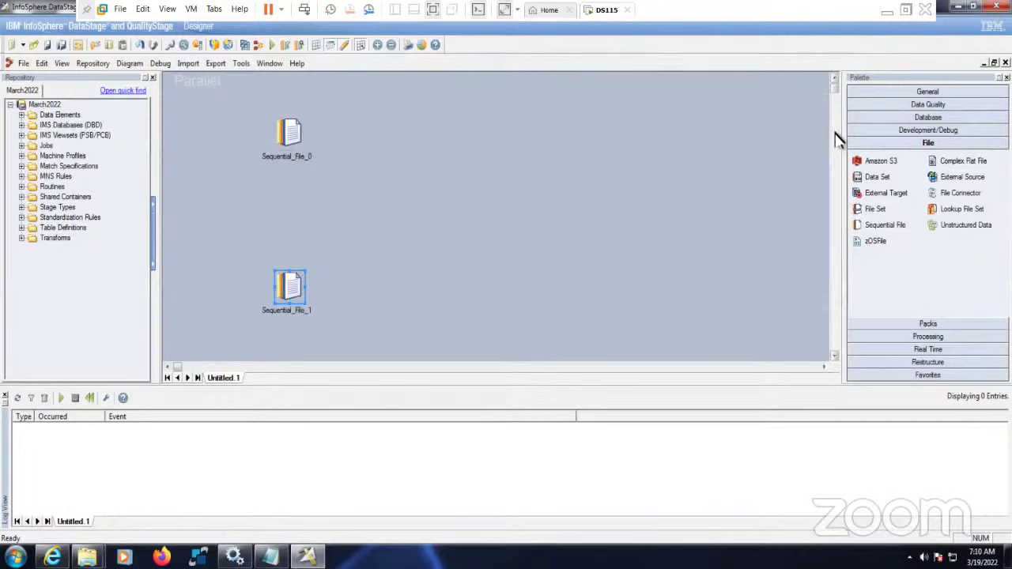
Add a Funnel stage in the middle and an output Sequential File stage on the right.
left_click(946, 337)
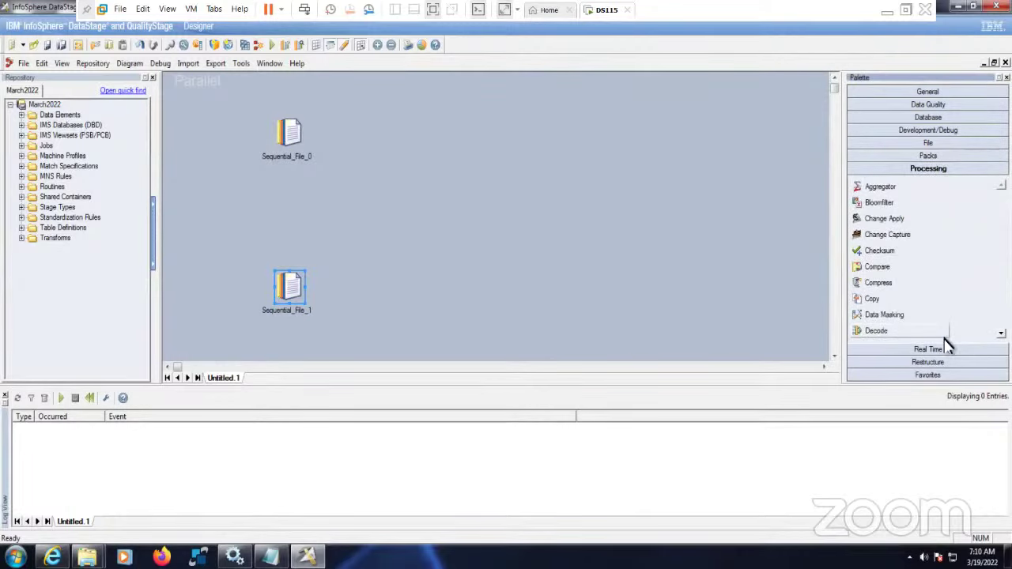
scroll(945, 234, "down", 6)
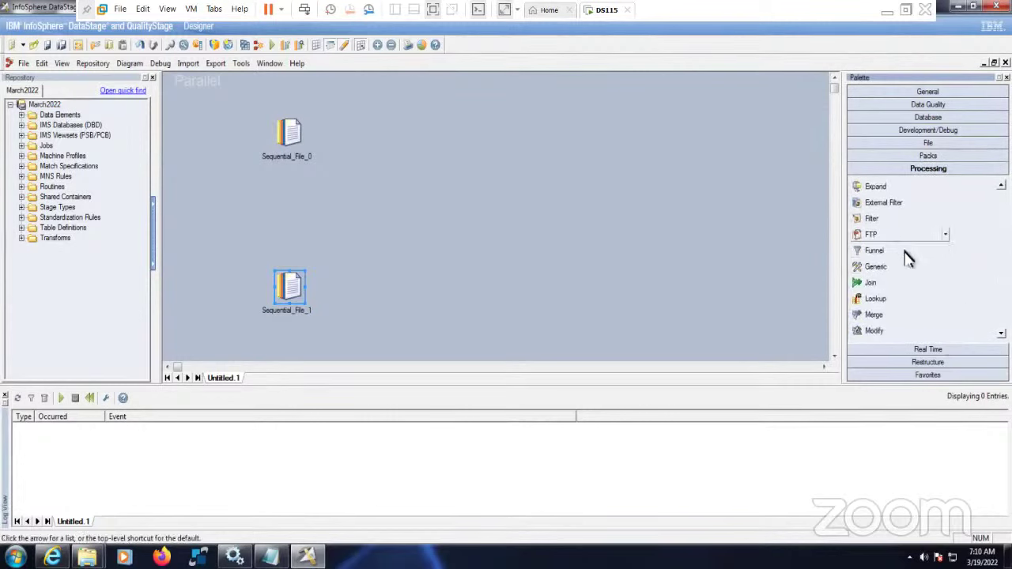
left_click_drag(909, 253, 480, 183)
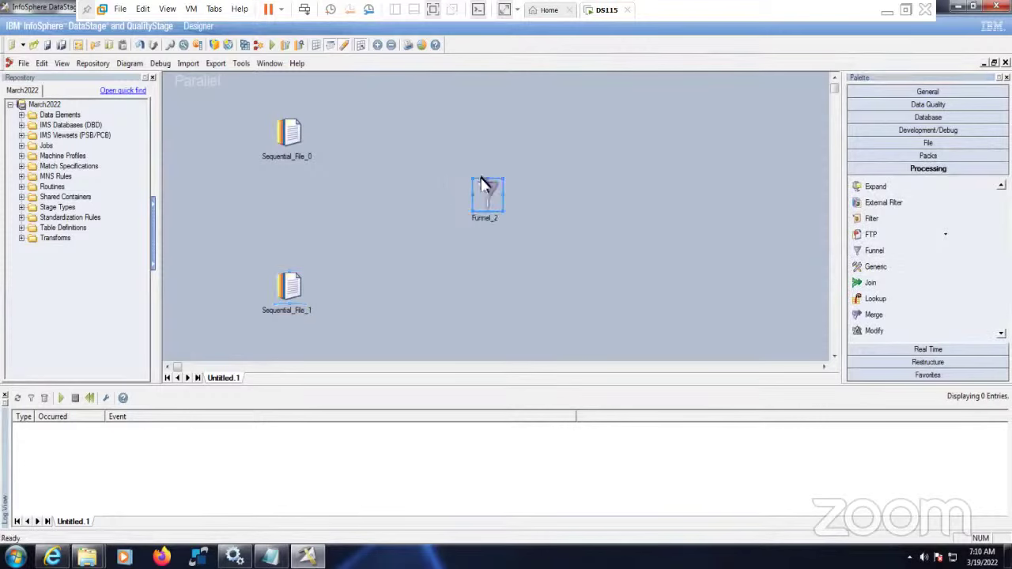
left_click(480, 183)
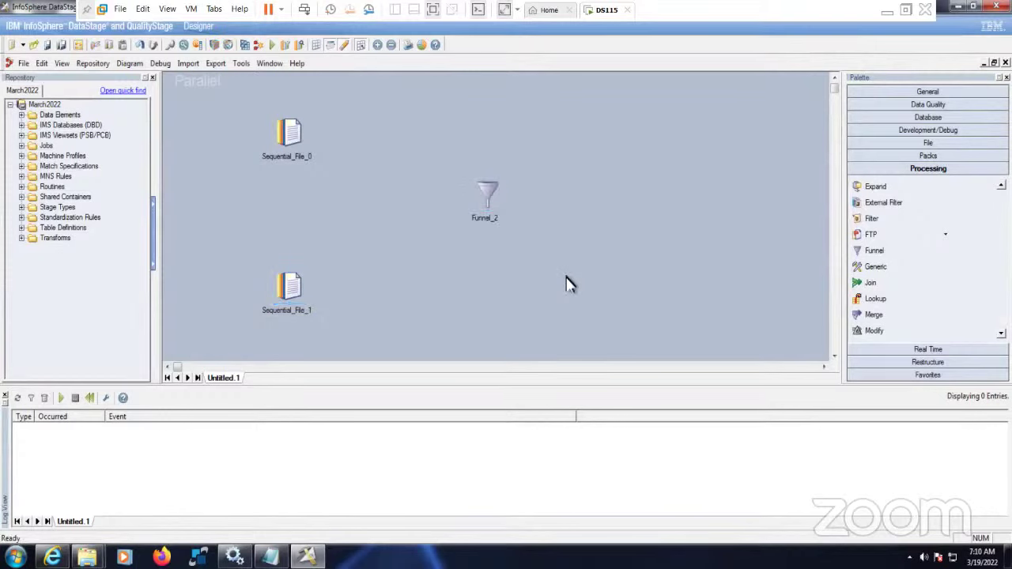
left_click(925, 144)
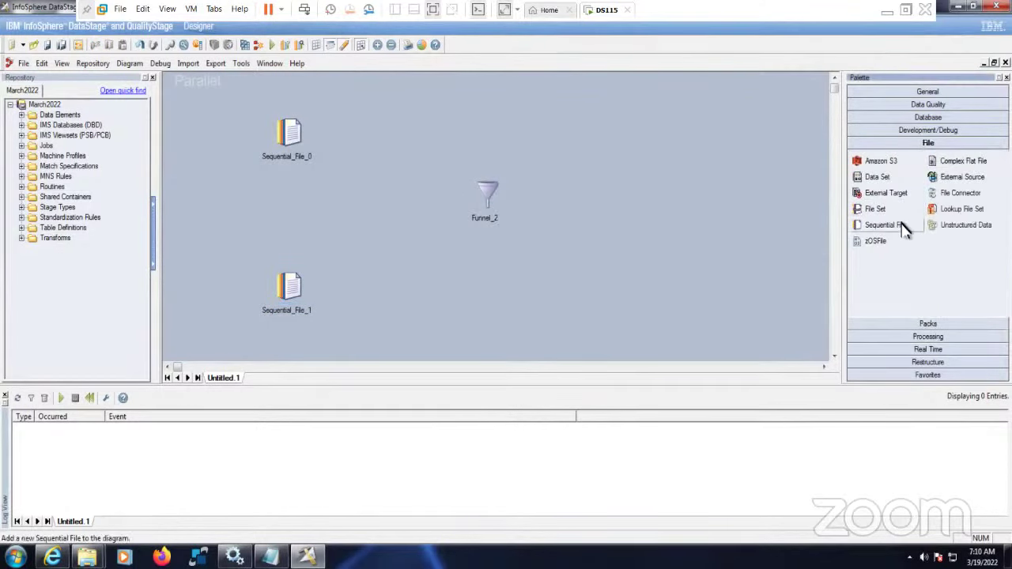
left_click_drag(889, 227, 689, 185)
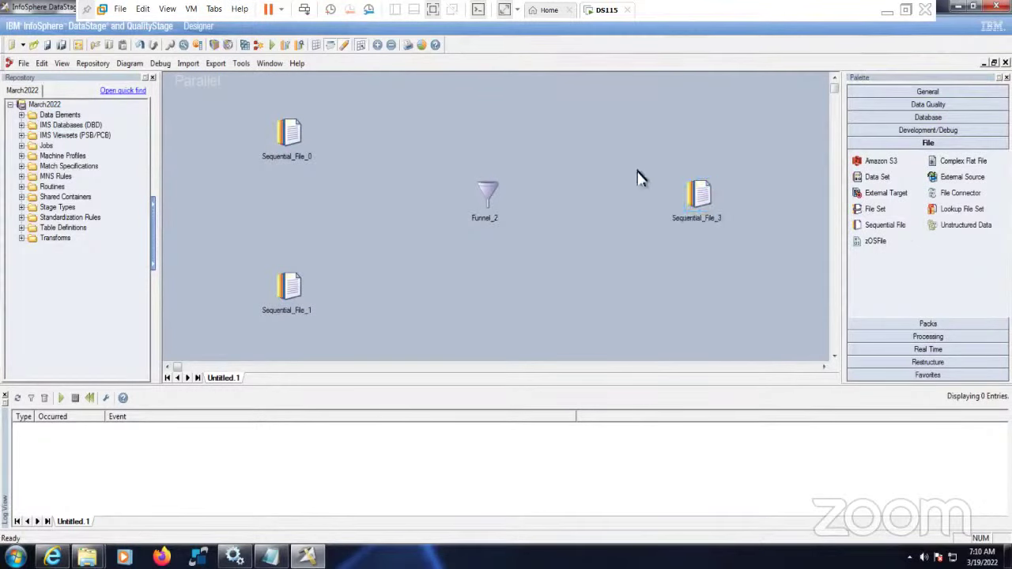
Link Sequential_File_0 and Sequential_File_1 into Funnel_2, and Funnel_2 to Sequential_File_3.
left_click_drag(642, 129, 769, 302)
left_click(662, 303)
left_click_drag(631, 124, 755, 275)
left_click(752, 276)
left_click_drag(291, 135, 494, 200)
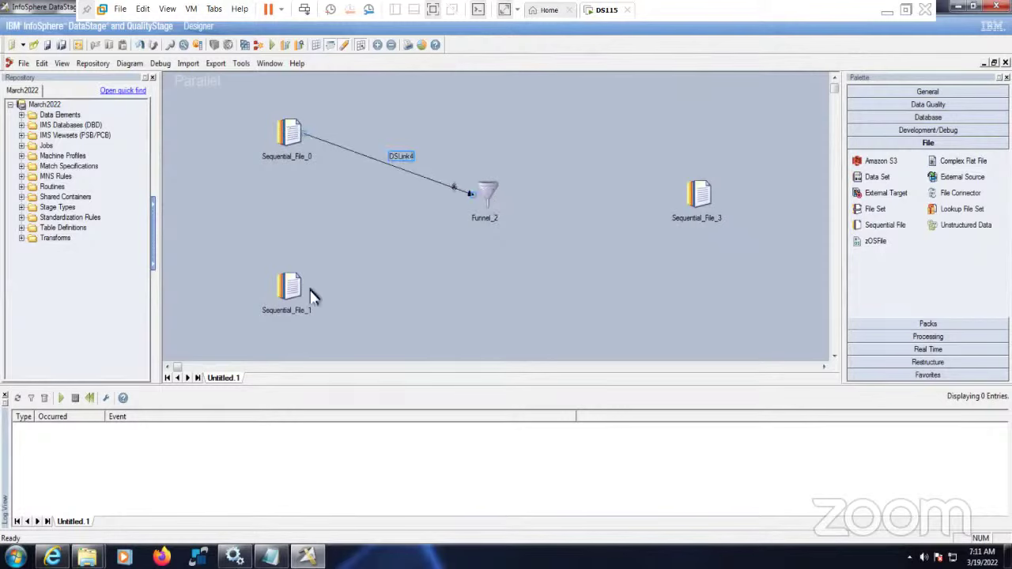
left_click_drag(290, 289, 699, 195)
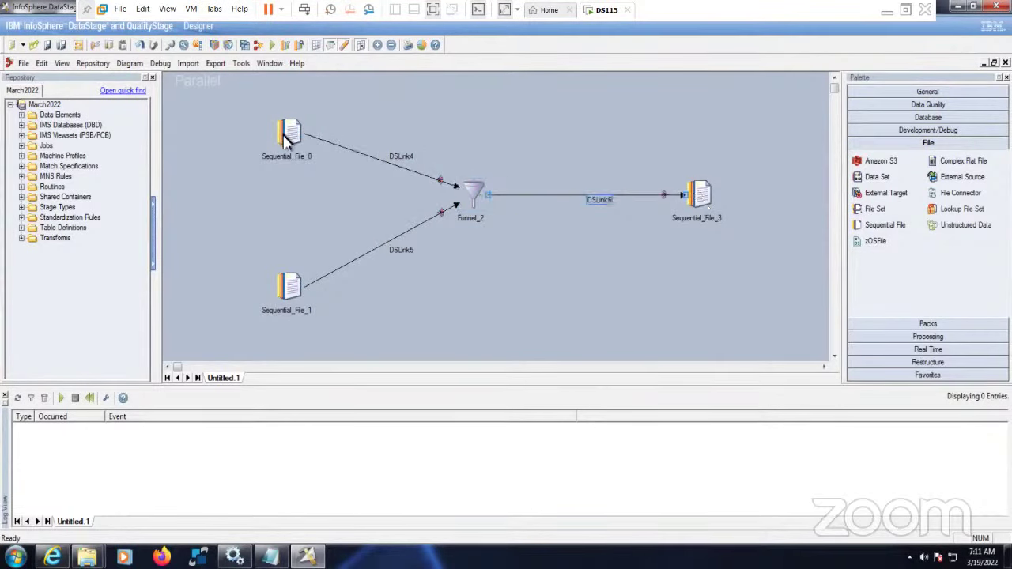
Rename the source stages to File_1 and File_2.
right_click(287, 136)
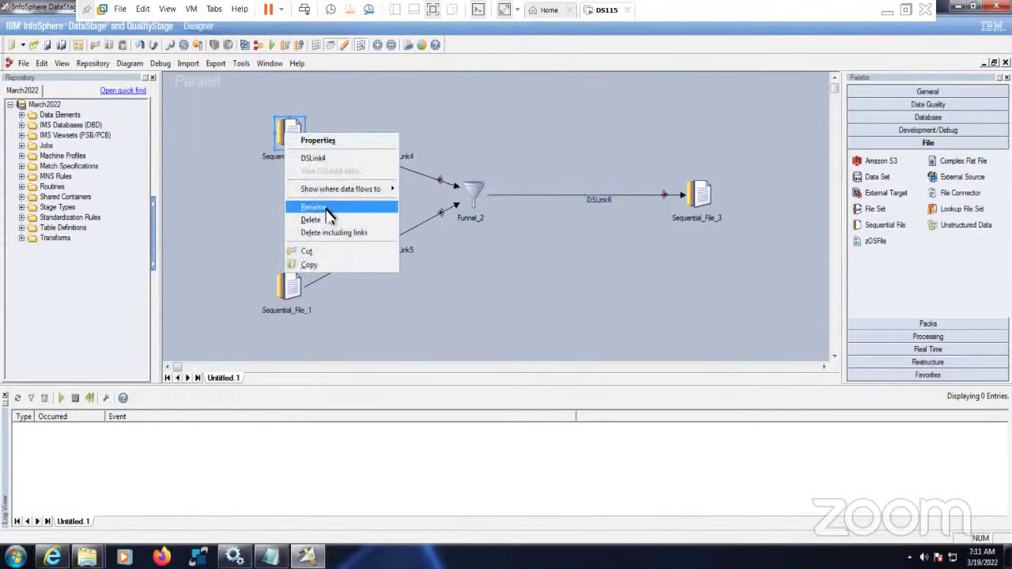
left_click(328, 210)
type("File_1")
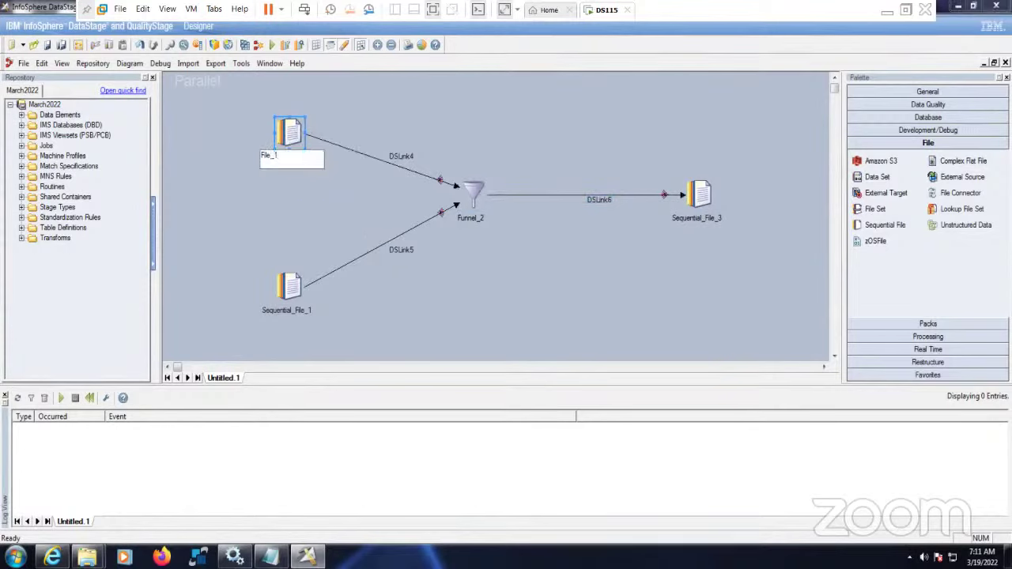
left_click(291, 290)
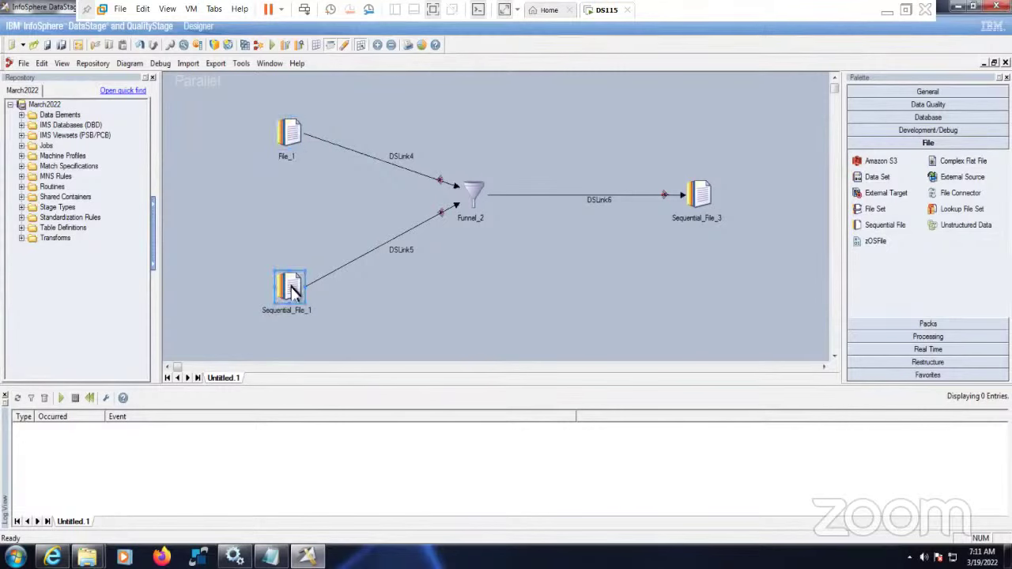
right_click(294, 291)
left_click(336, 359)
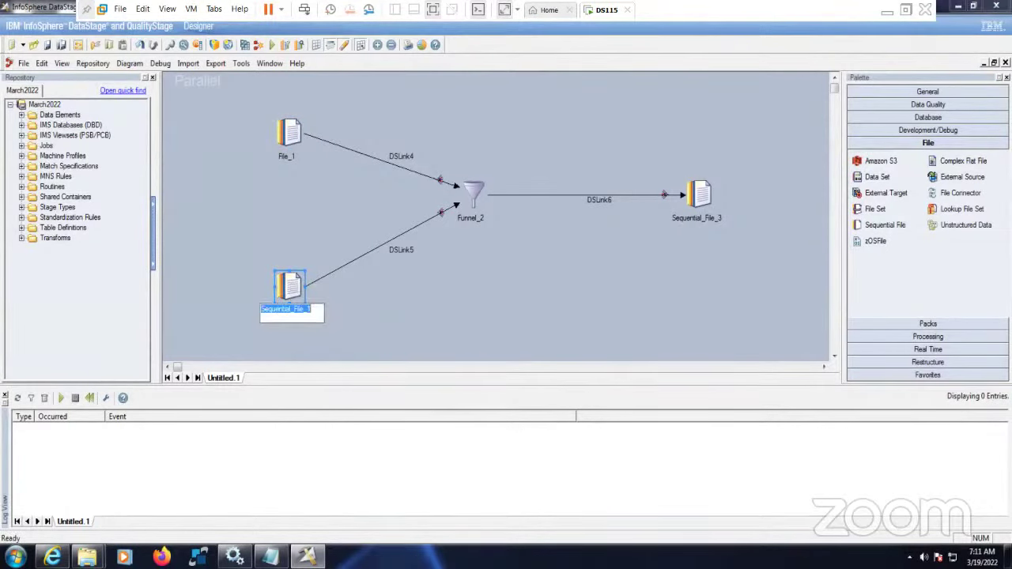
type("S")
type("ile_2")
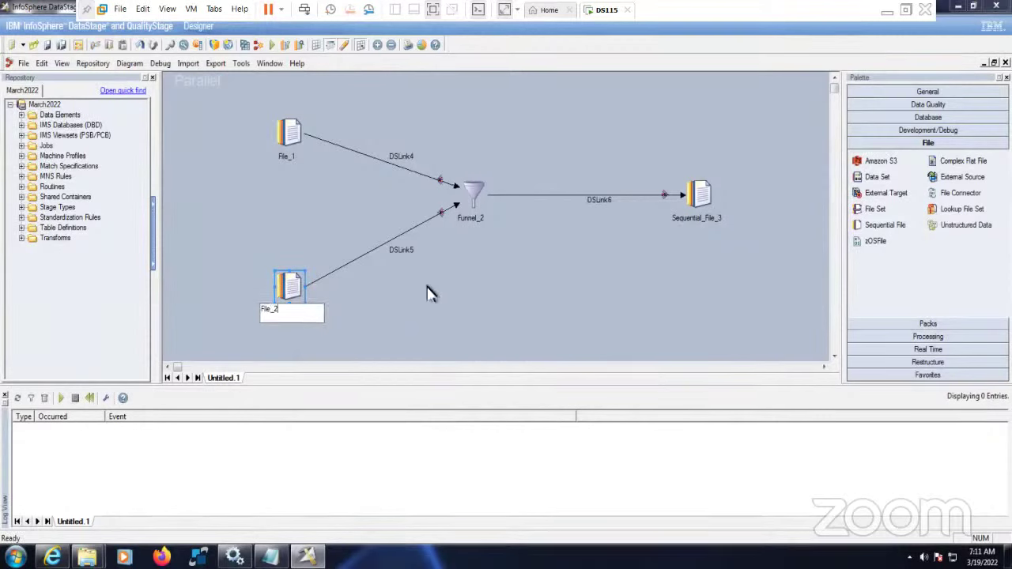
left_click(431, 293)
Rename the links DSLink4, DSLink5 and DSLink6 to Fnl_1, Fnl_2 and lnk_Fnl1_Fnl2.
right_click(404, 158)
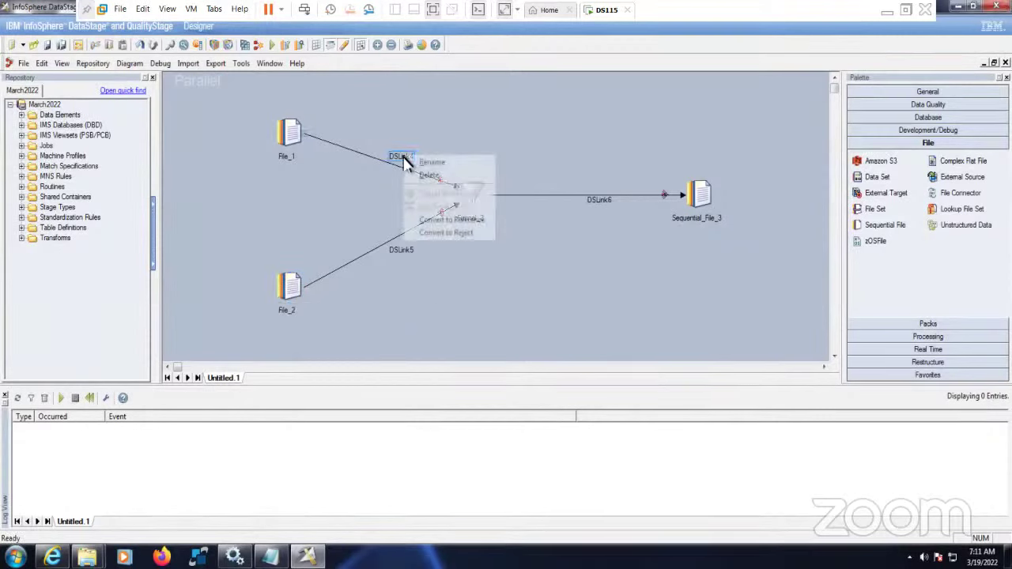
left_click(419, 163)
type("Fnl_1")
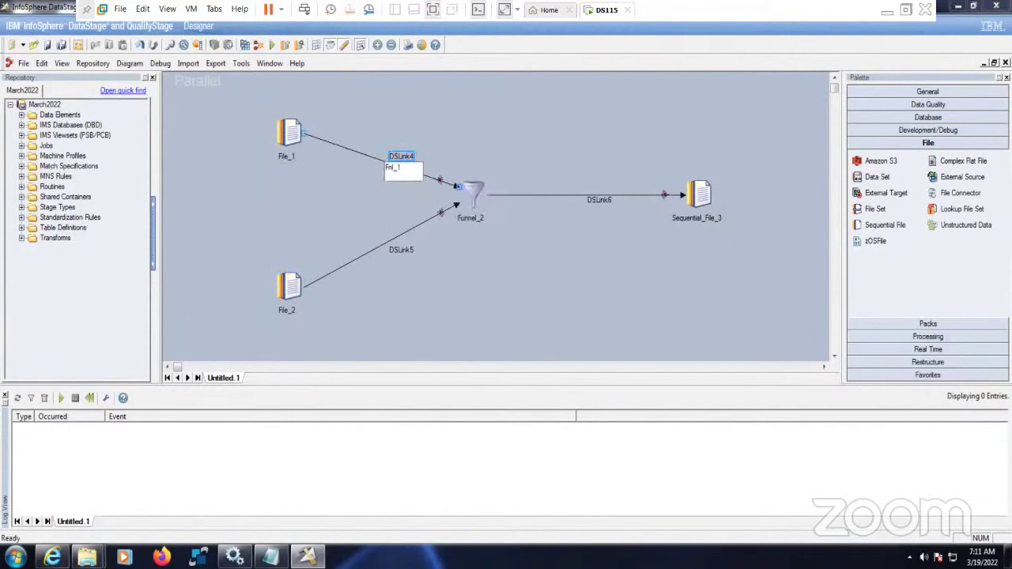
left_click(407, 250)
right_click(409, 250)
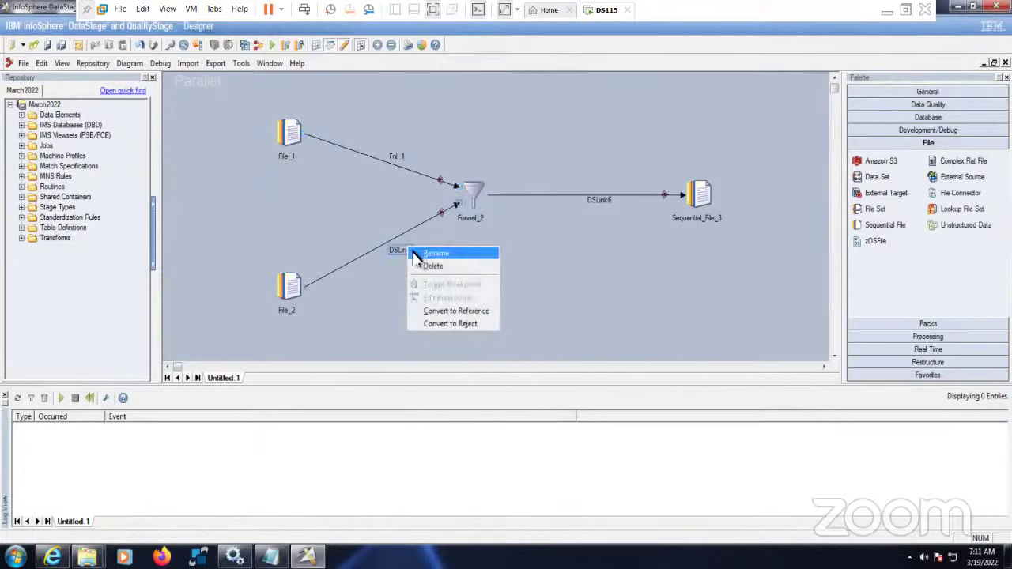
left_click(414, 254)
type("Fnl_2")
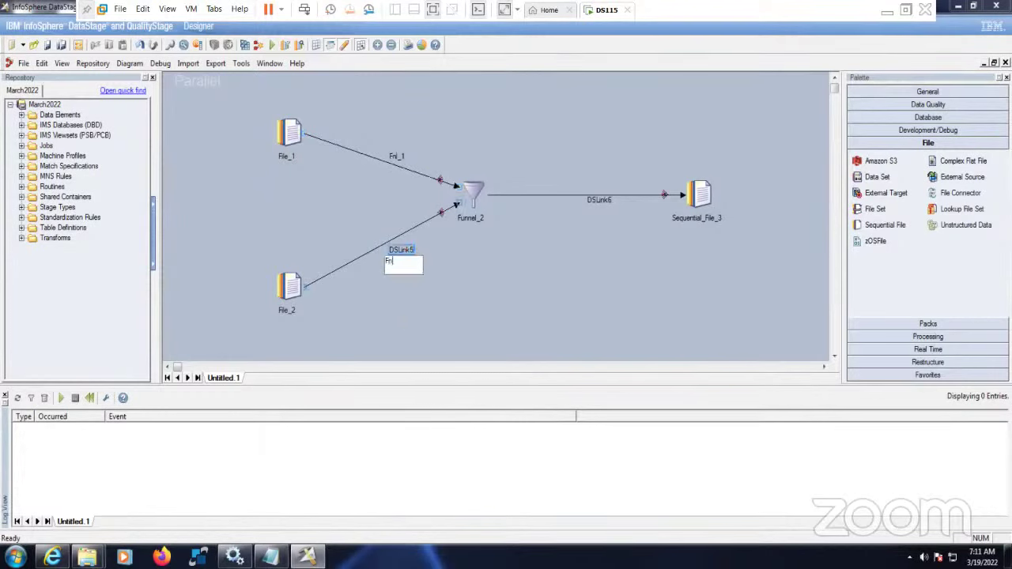
left_click(525, 257)
right_click(607, 204)
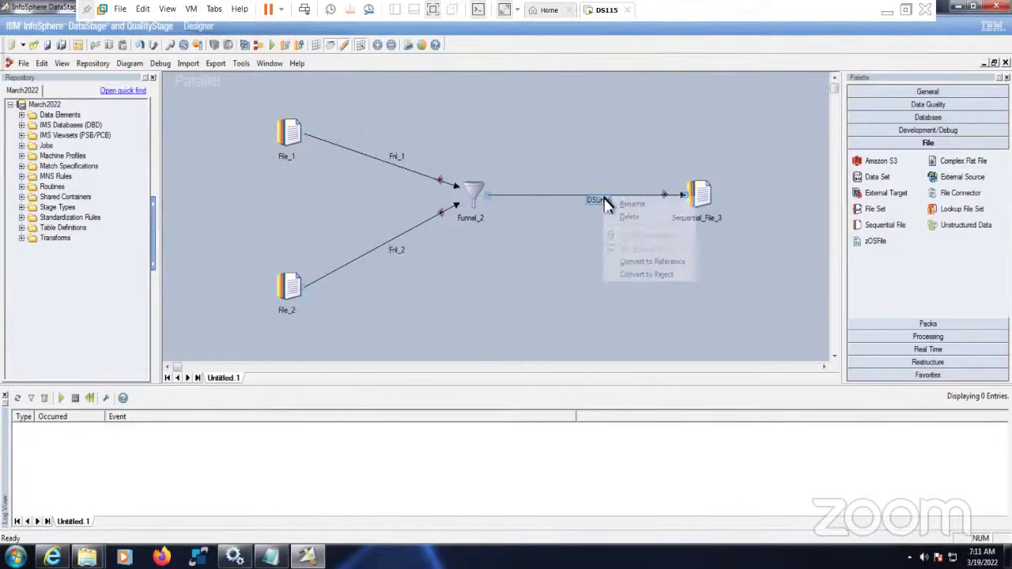
left_click(614, 206)
type("In")
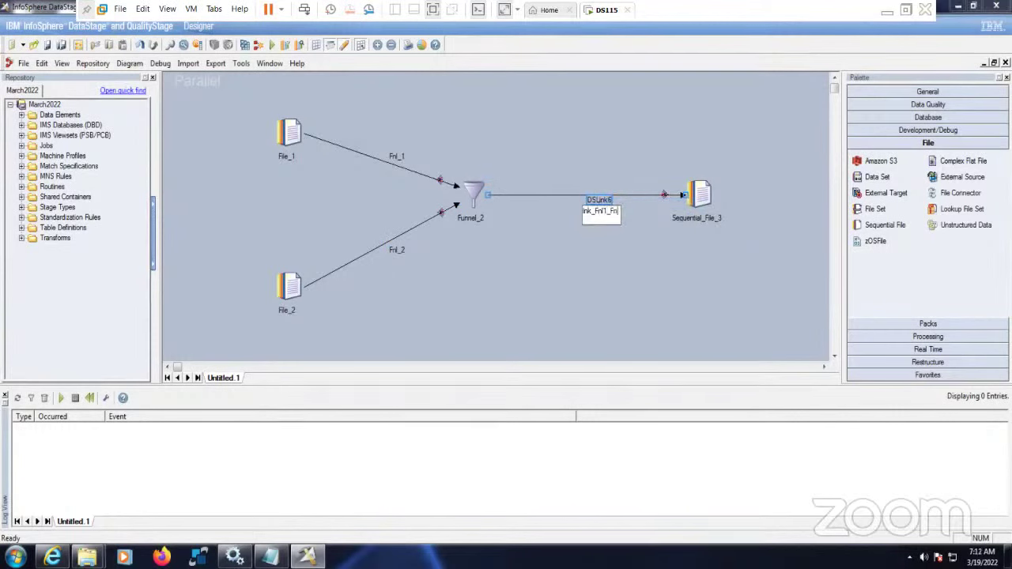
type("k_Fnl1_Fnl2")
left_click(690, 299)
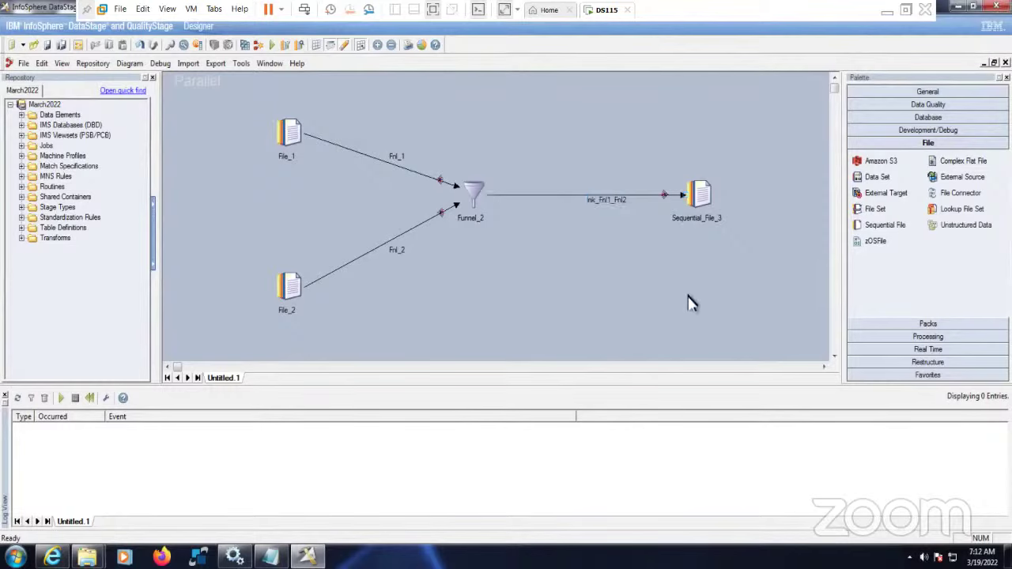
Rename the target stage Sequential_File_3 to Seq_Data_Fnl.
right_click(702, 215)
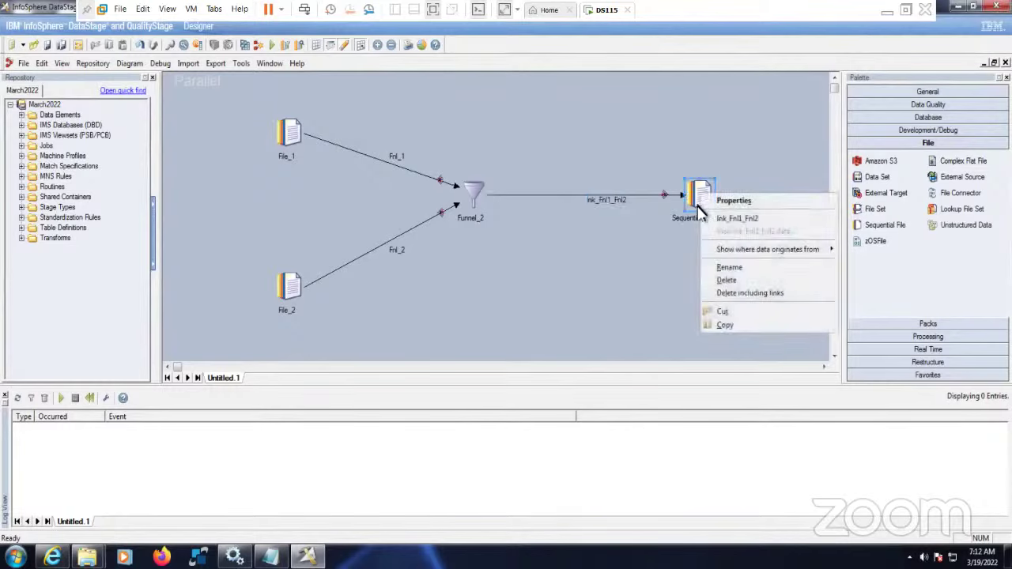
left_click(737, 272)
type("Seq_Data_Fnl")
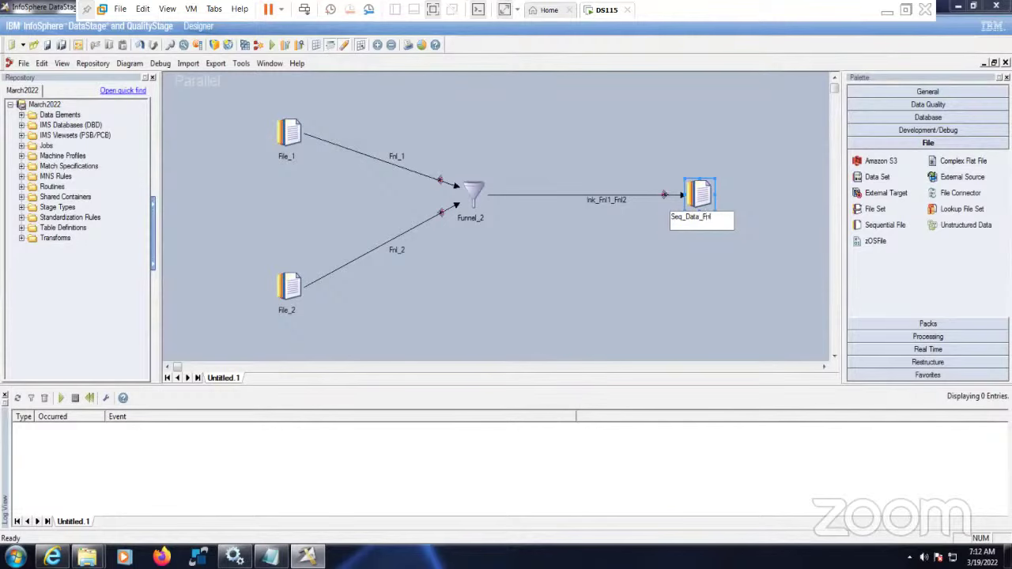
left_click(530, 285)
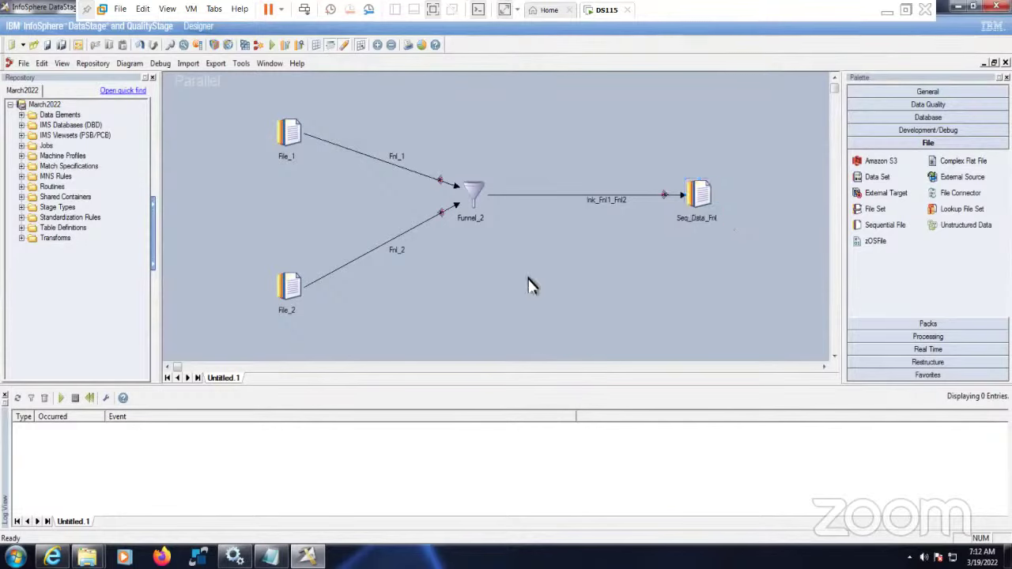
Open File_1's properties and browse the server for its File value in the IBM folder.
double_click(289, 133)
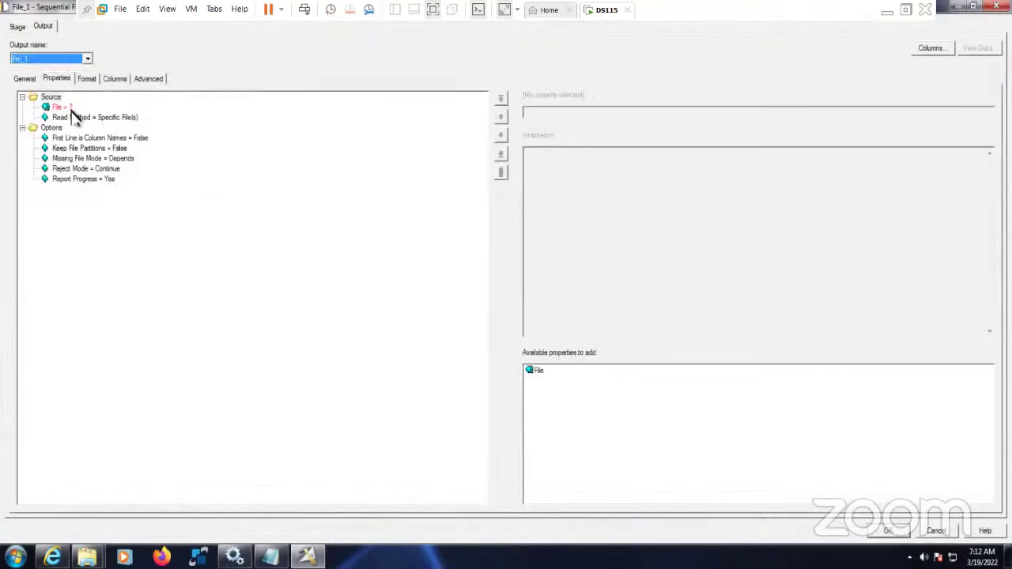
left_click(63, 106)
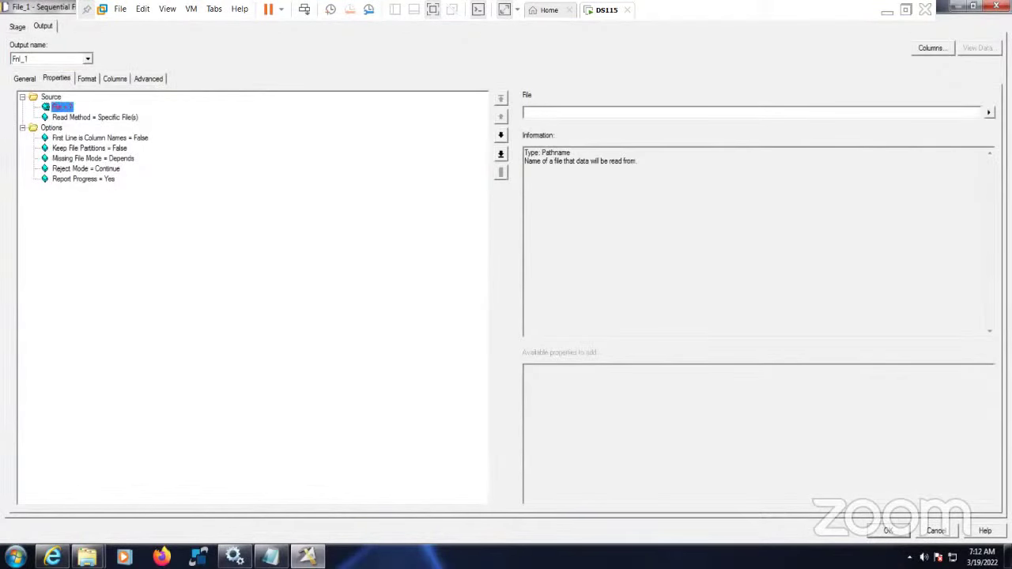
left_click(988, 112)
left_click(948, 145)
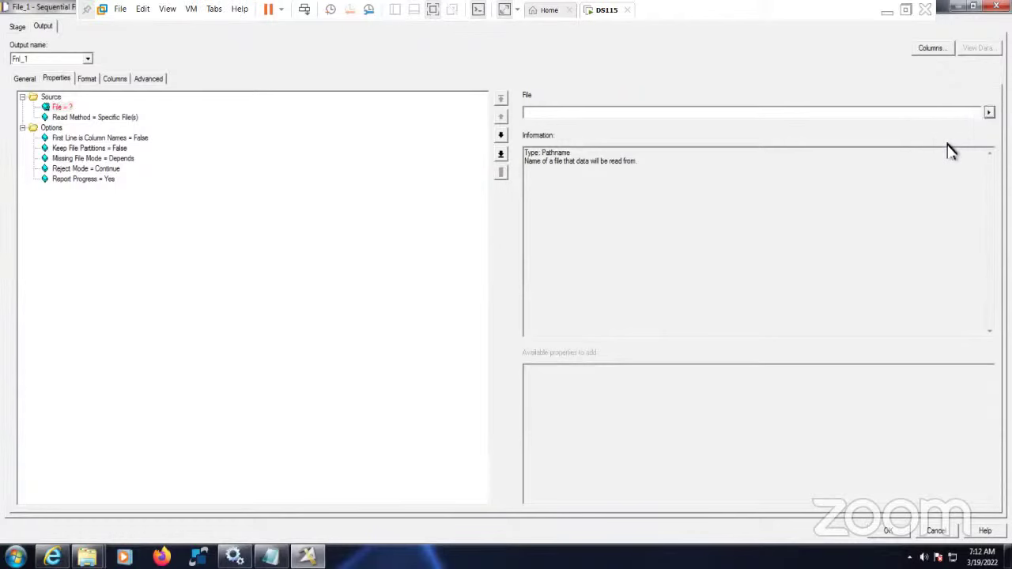
left_click(650, 131)
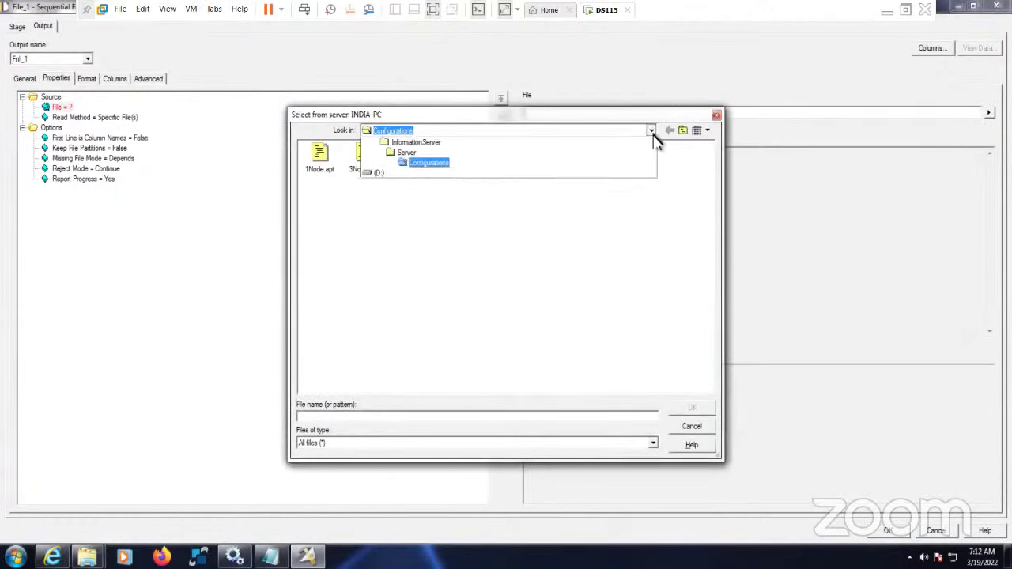
left_click(404, 163)
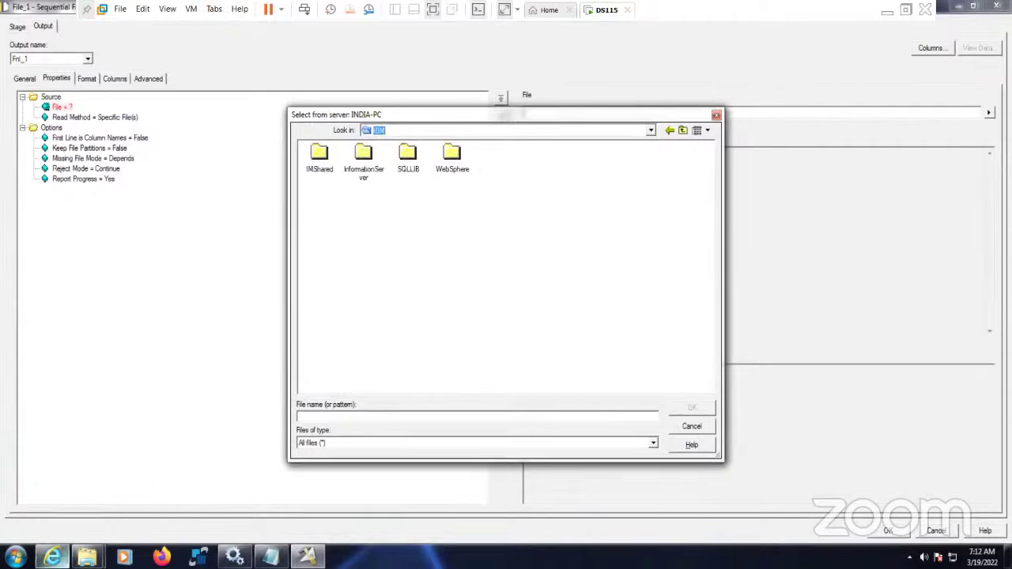
Bring up the Explorer Source folder window and minimize it.
left_click(87, 558)
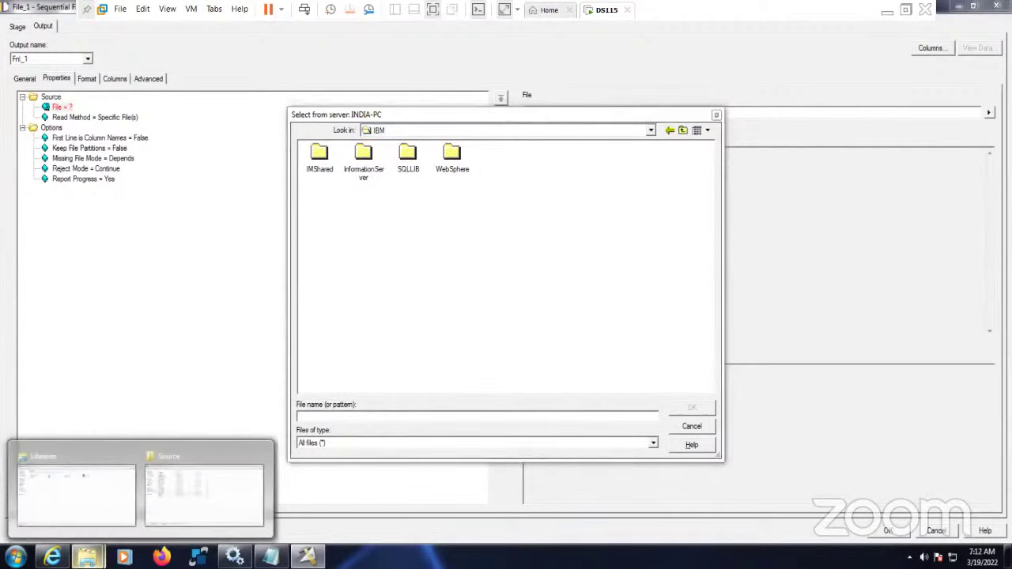
left_click(171, 517)
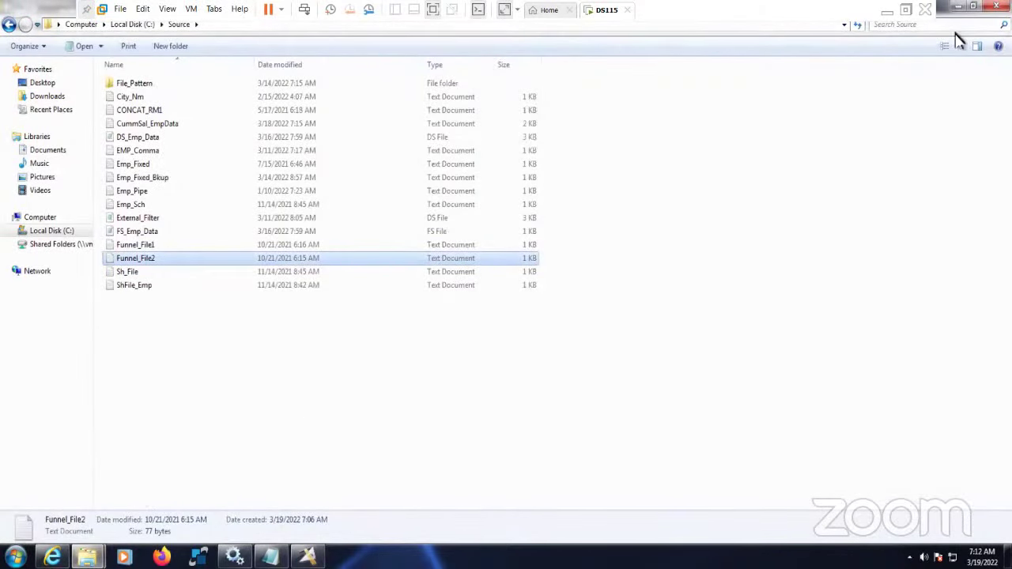
left_click(956, 7)
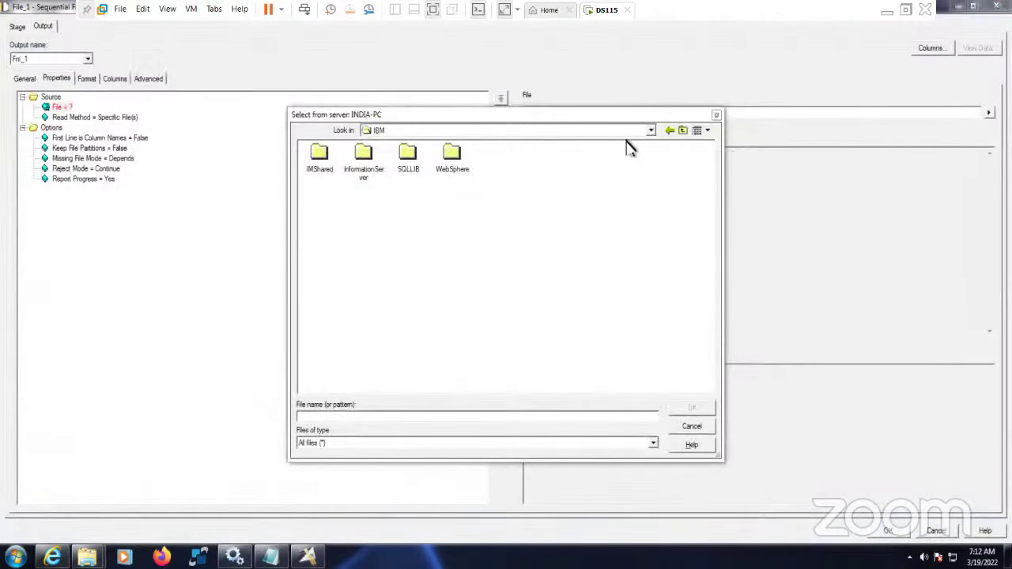
Set File_1's File property to C:\Source\Funnel_File1.txt and select First Line is Column Names.
left_click(653, 133)
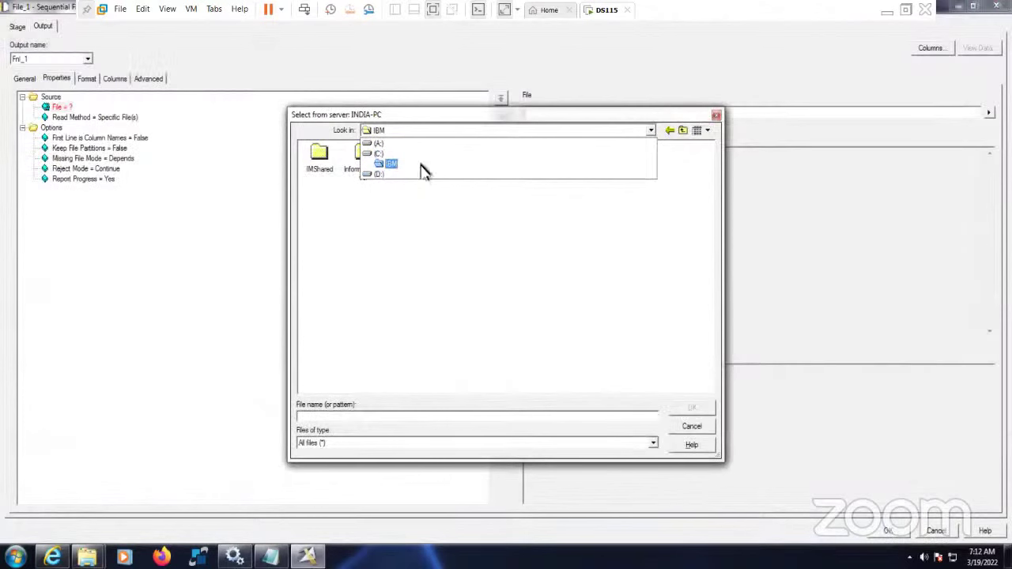
left_click(380, 156)
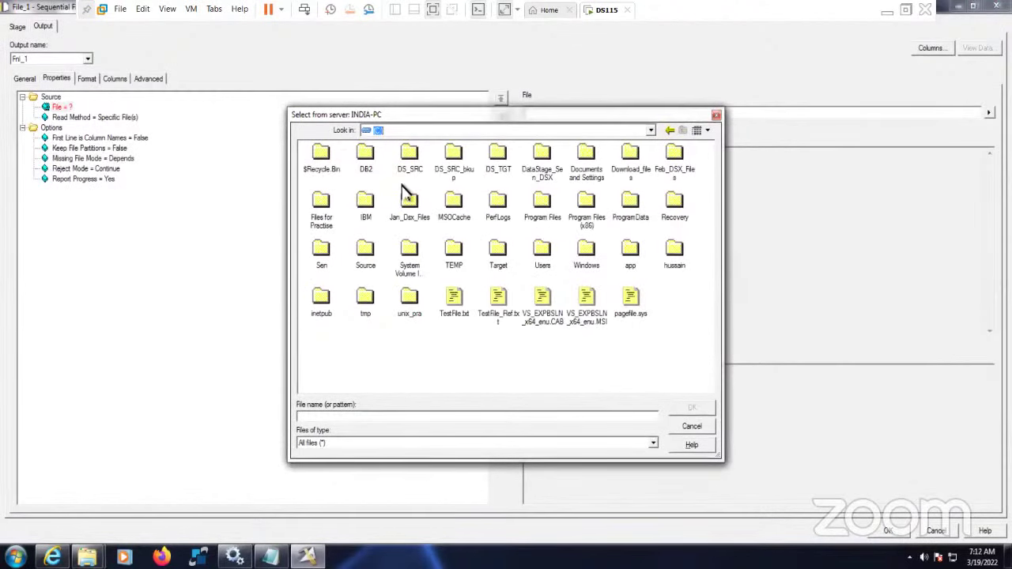
double_click(370, 251)
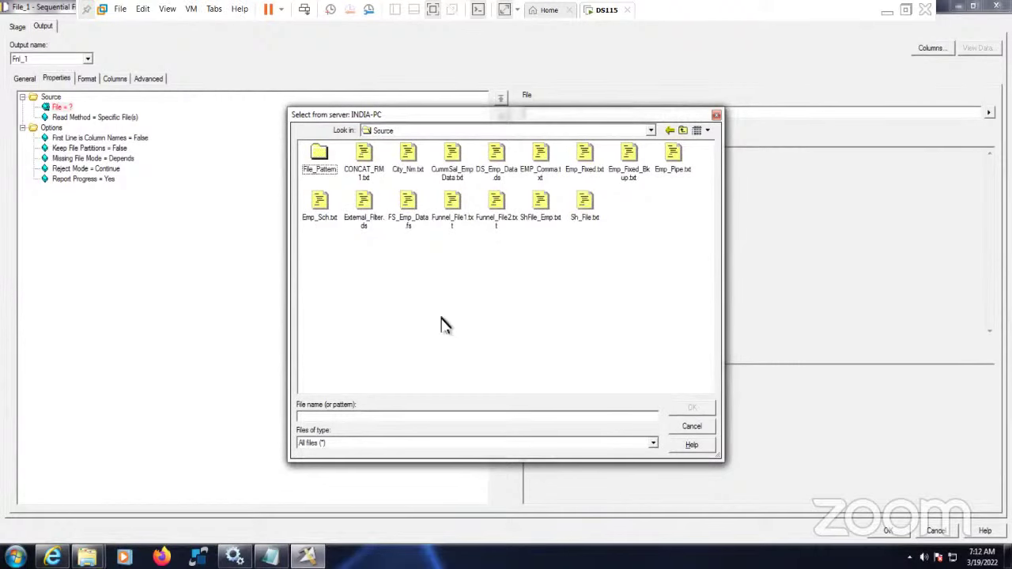
left_click(456, 211)
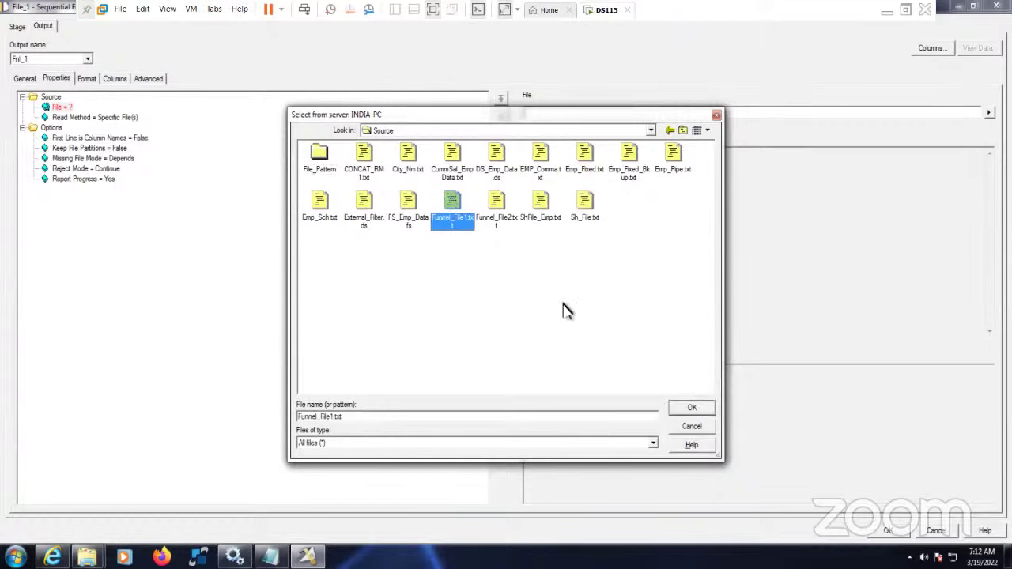
left_click(701, 412)
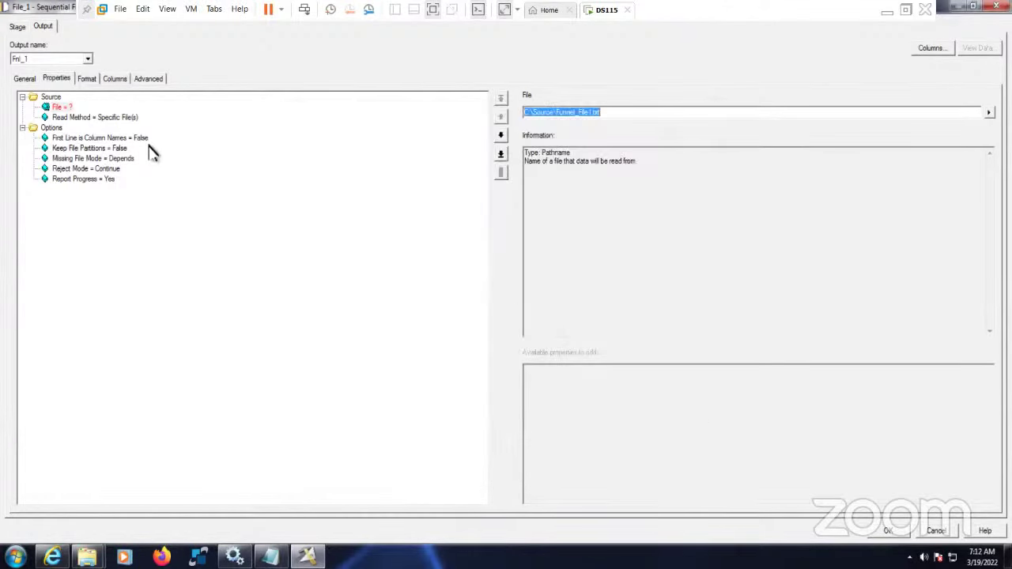
left_click(143, 139)
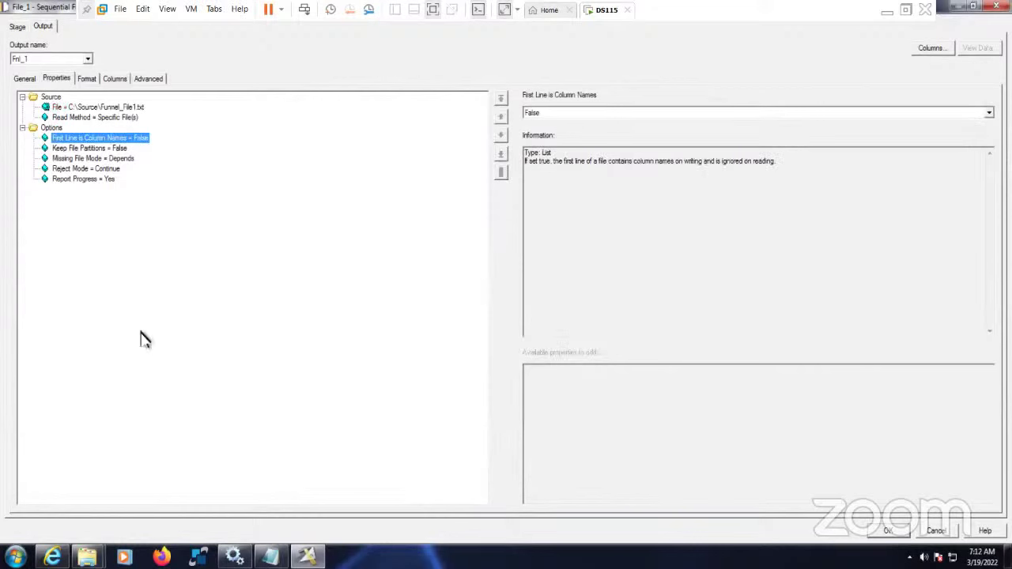
View Funnel_File1's contents in Notepad from the Source folder, then close it.
mouse_move(87, 557)
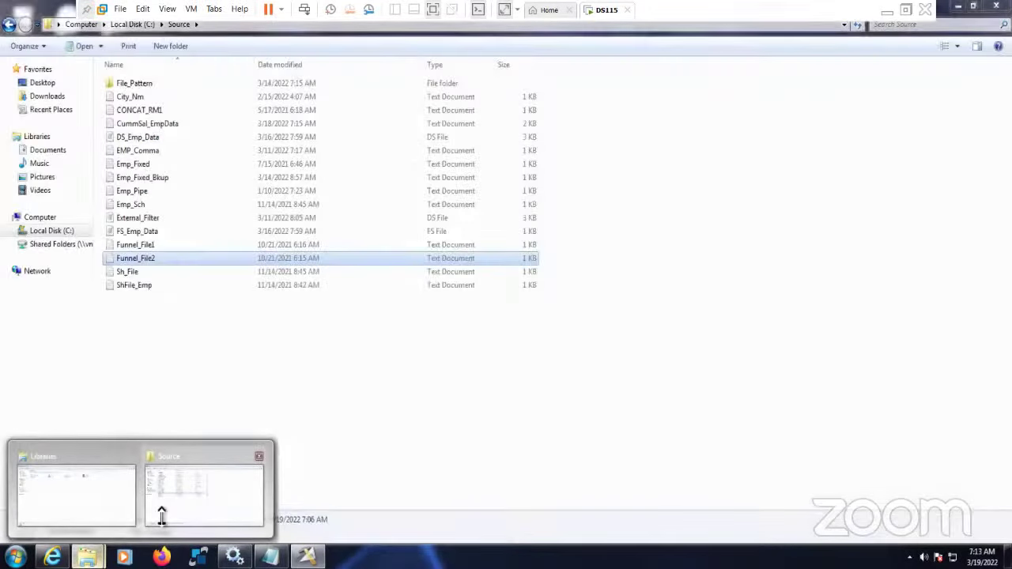
left_click(160, 510)
left_click(147, 247)
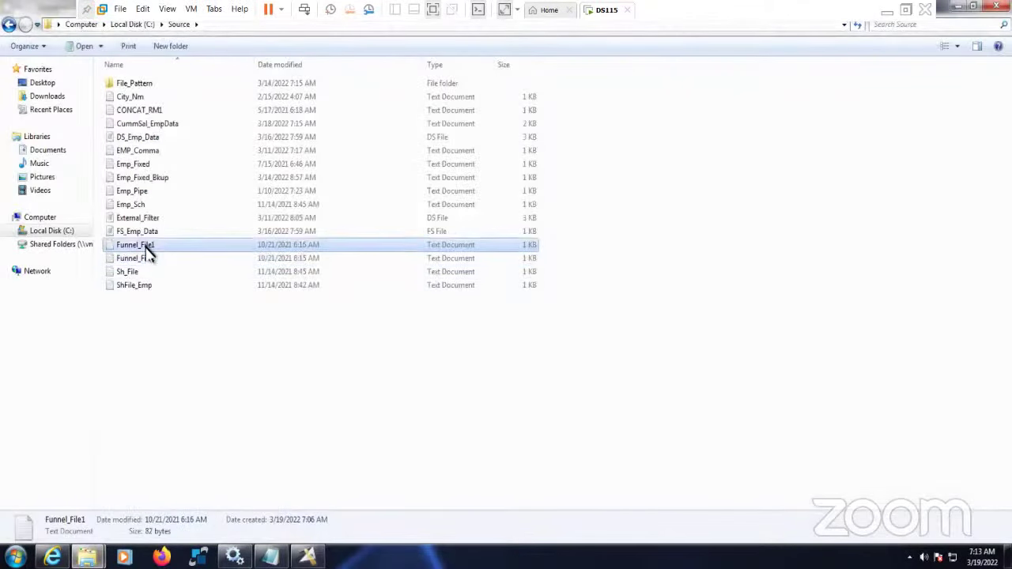
double_click(147, 247)
key("alt+F4")
left_click(282, 445)
mouse_move(268, 558)
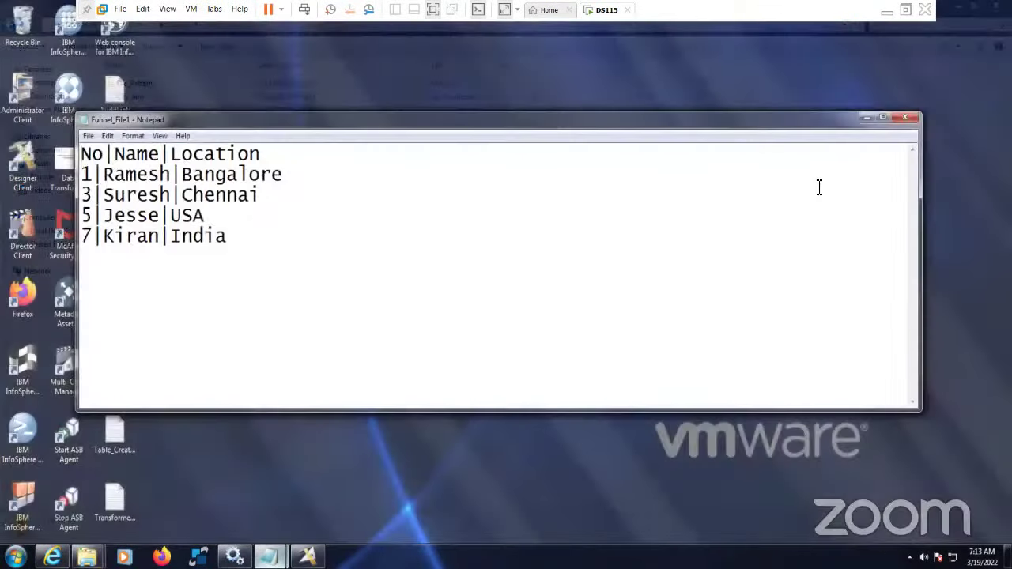
left_click(359, 511)
left_click(910, 119)
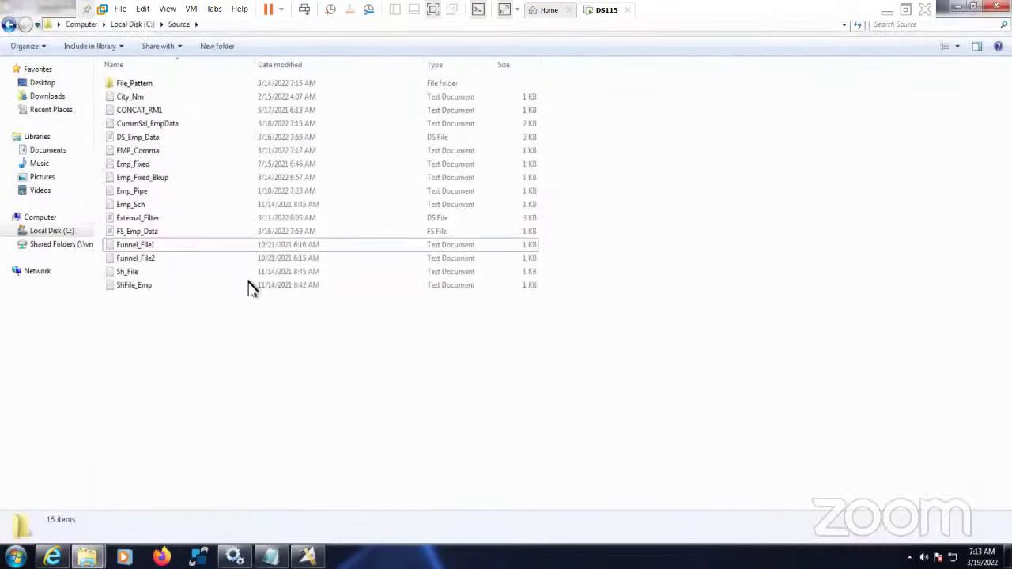
Check Funnel_File2's pipe-delimited No|Name|Loc header in Notepad, then return to DataStage.
double_click(147, 259)
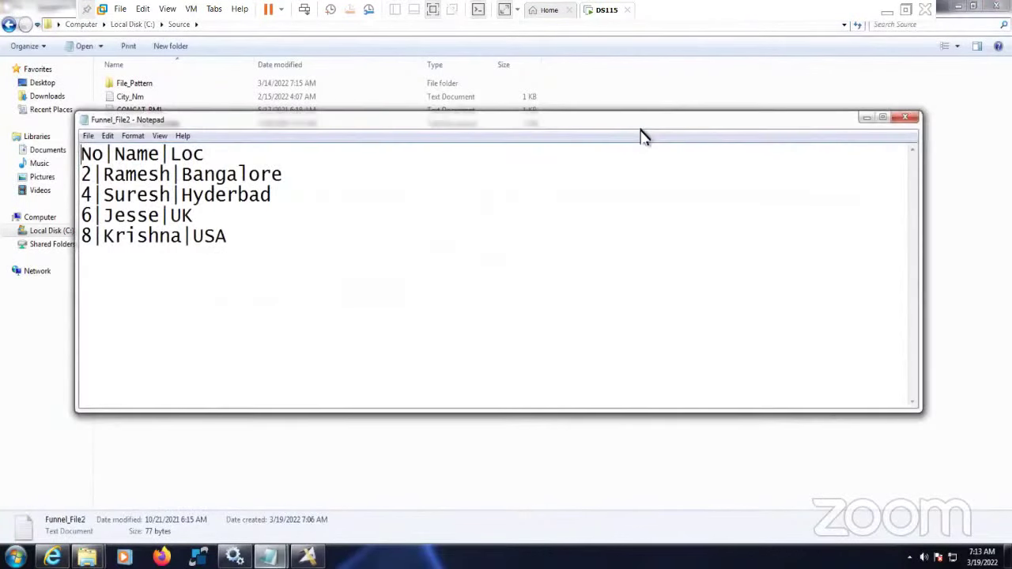
left_click(906, 118)
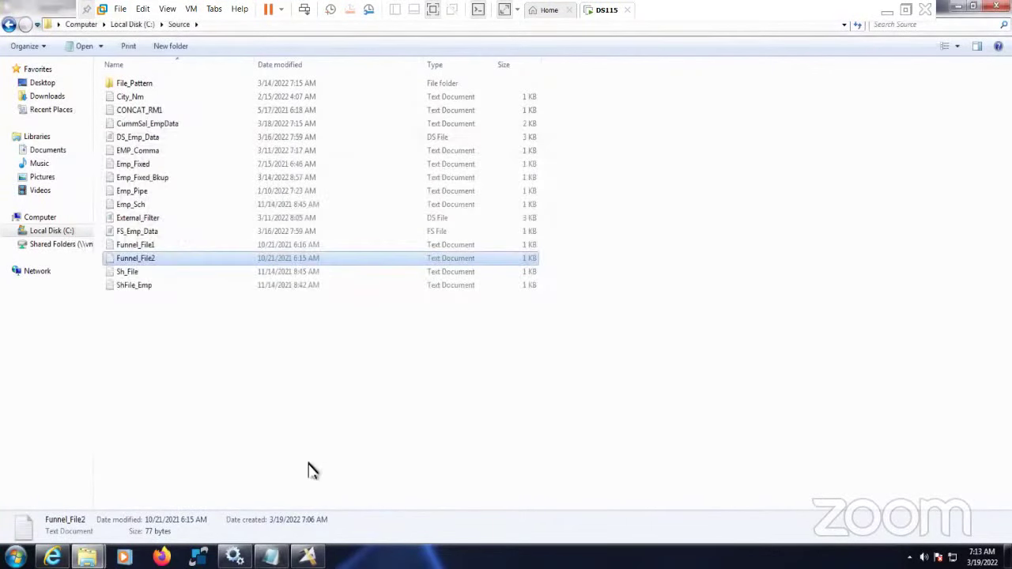
left_click(308, 558)
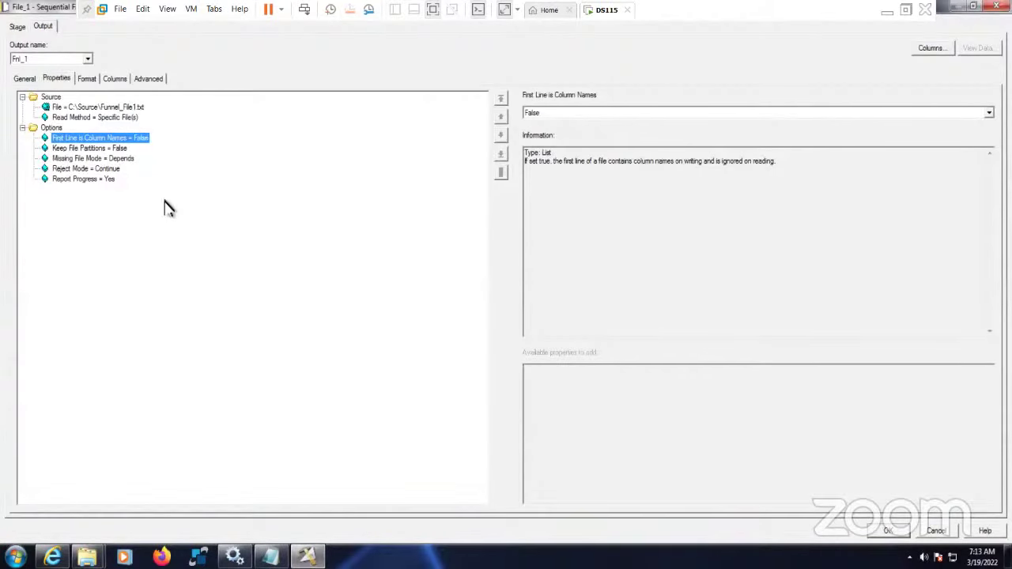
Set First Line is Column Names to True and review the other file options.
left_click(545, 115)
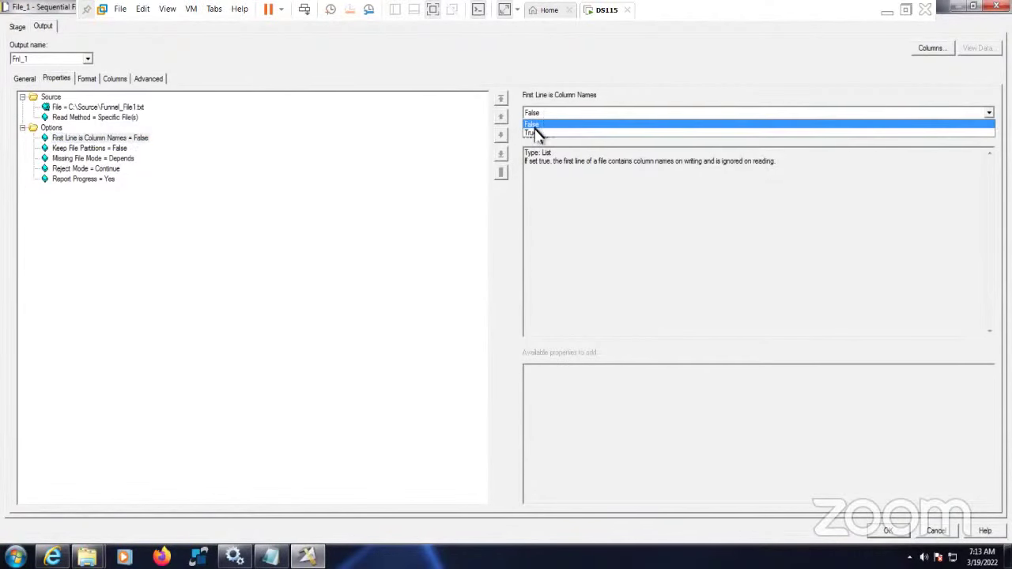
left_click(535, 134)
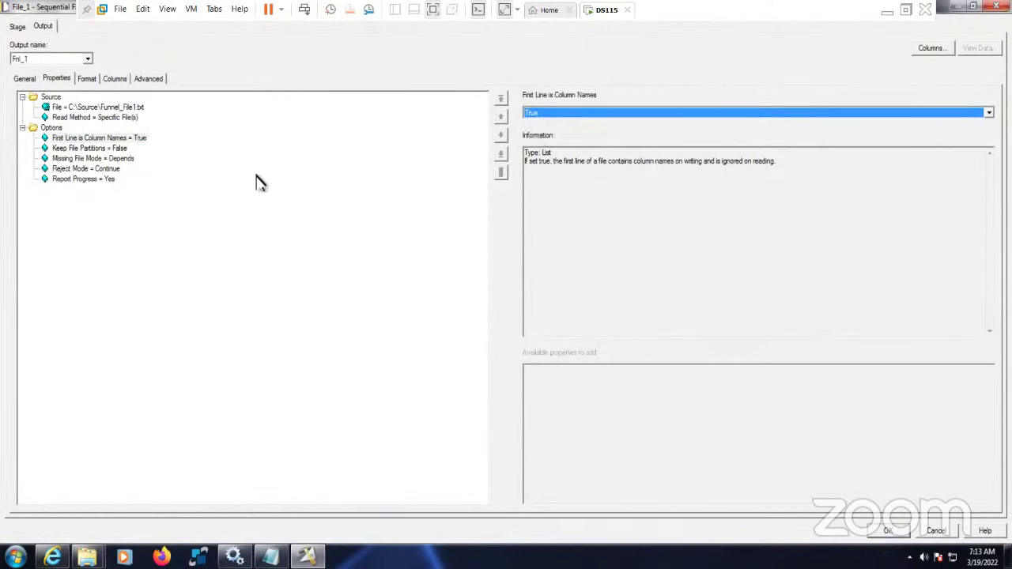
left_click(140, 151)
left_click(95, 160)
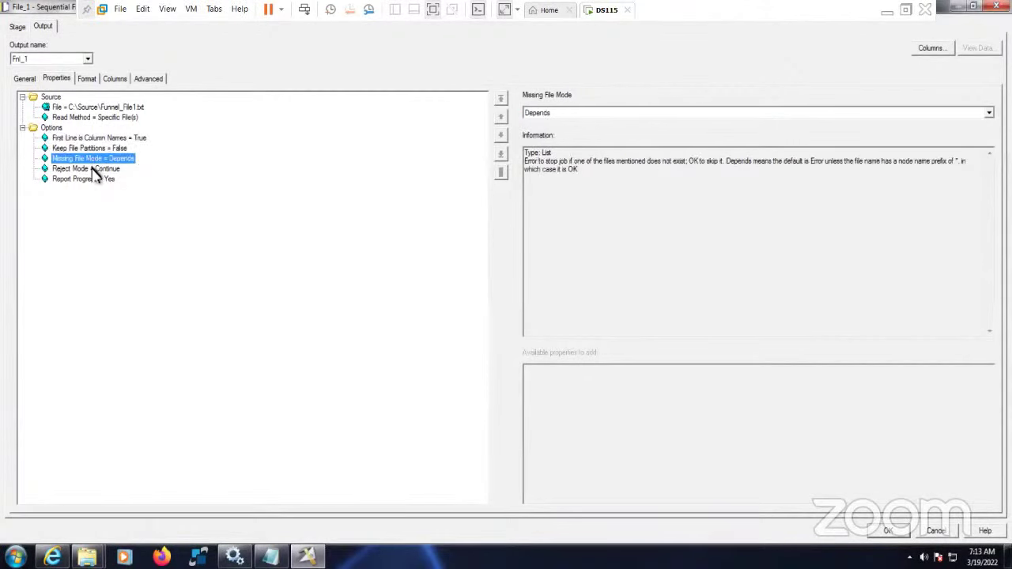
left_click(93, 180)
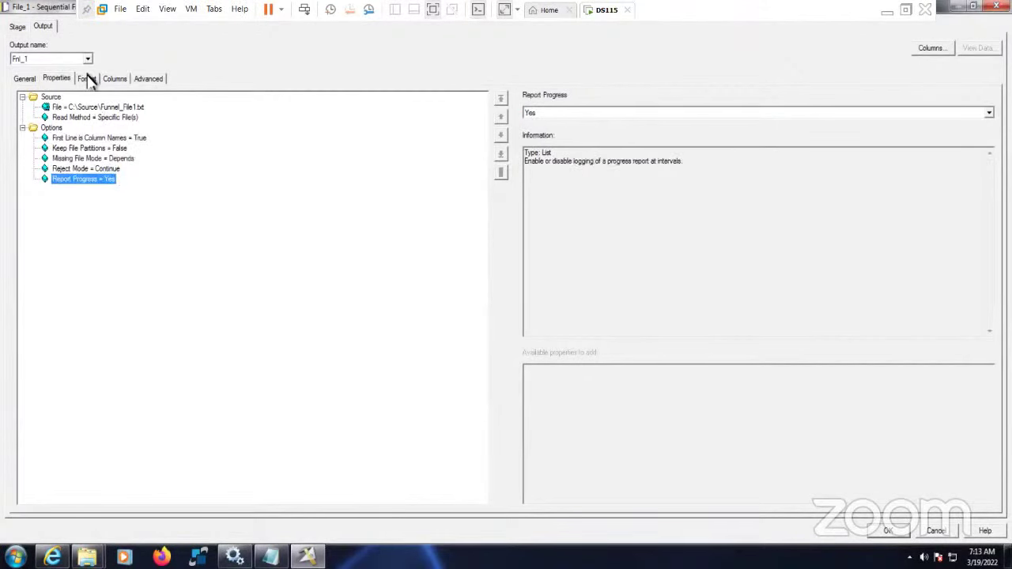
On the Format tab, change Delimiter to | and delete the Quote property.
left_click(87, 78)
left_click(85, 136)
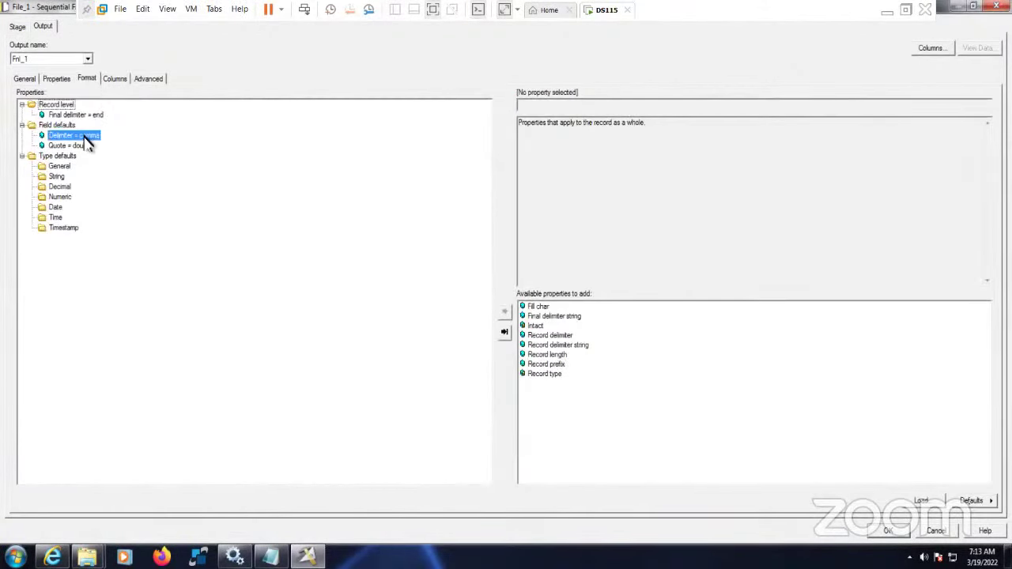
left_click(560, 106)
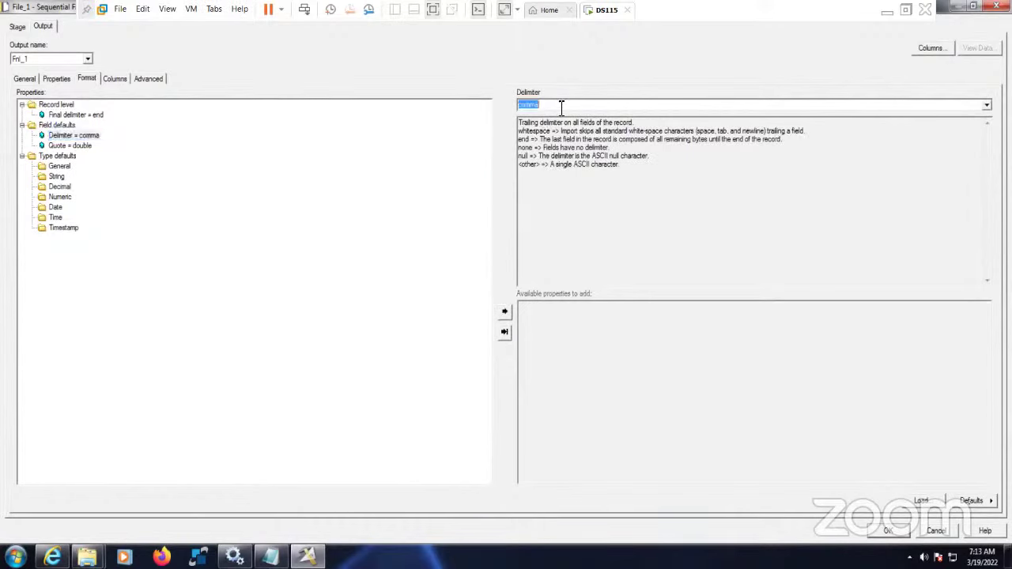
type("|")
left_click(84, 149)
key("Delete")
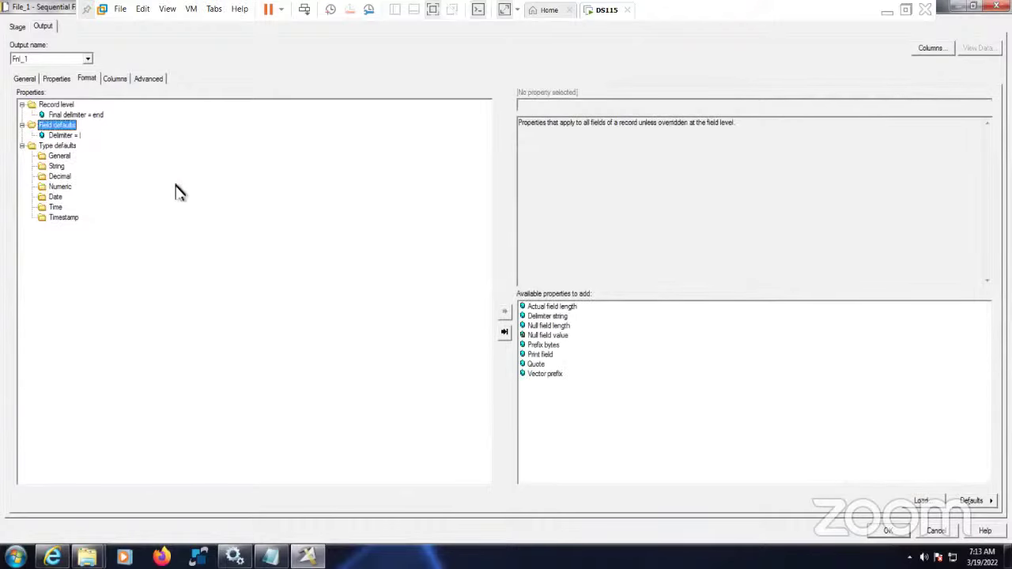
left_click(87, 557)
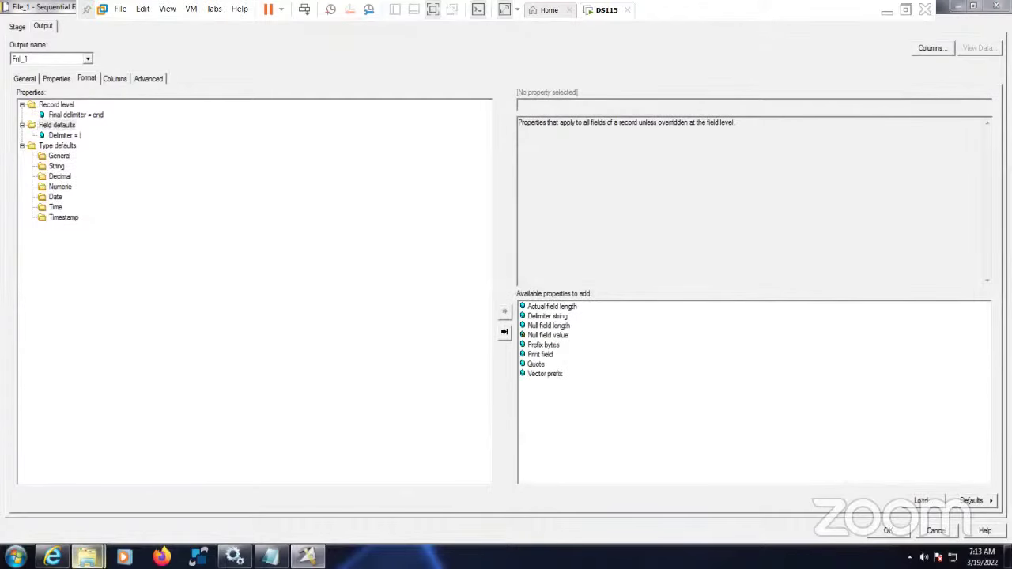
left_click(169, 513)
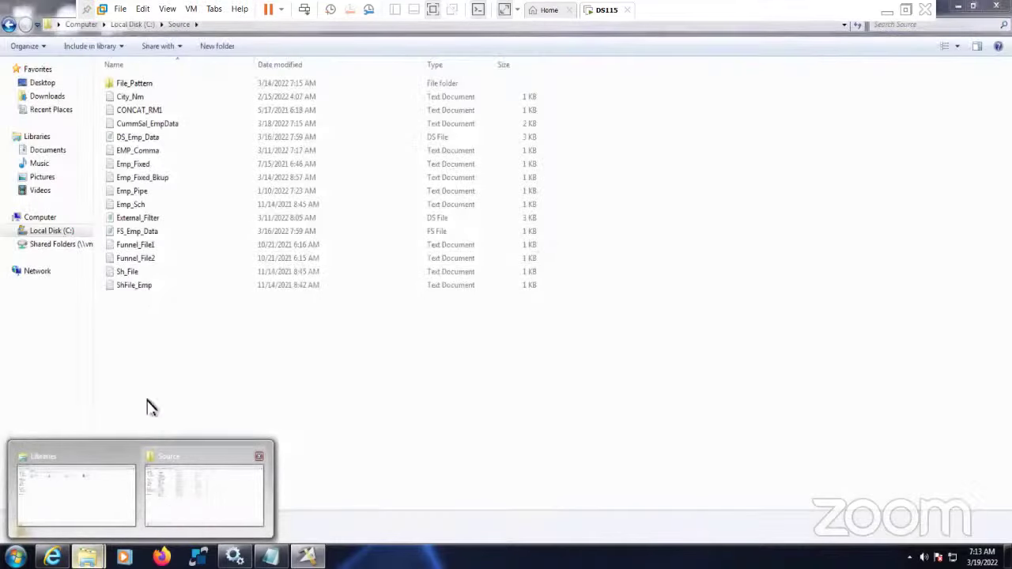
Check Funnel_File1's No|Name|Location records in Notepad, then return to the stage dialog.
double_click(136, 247)
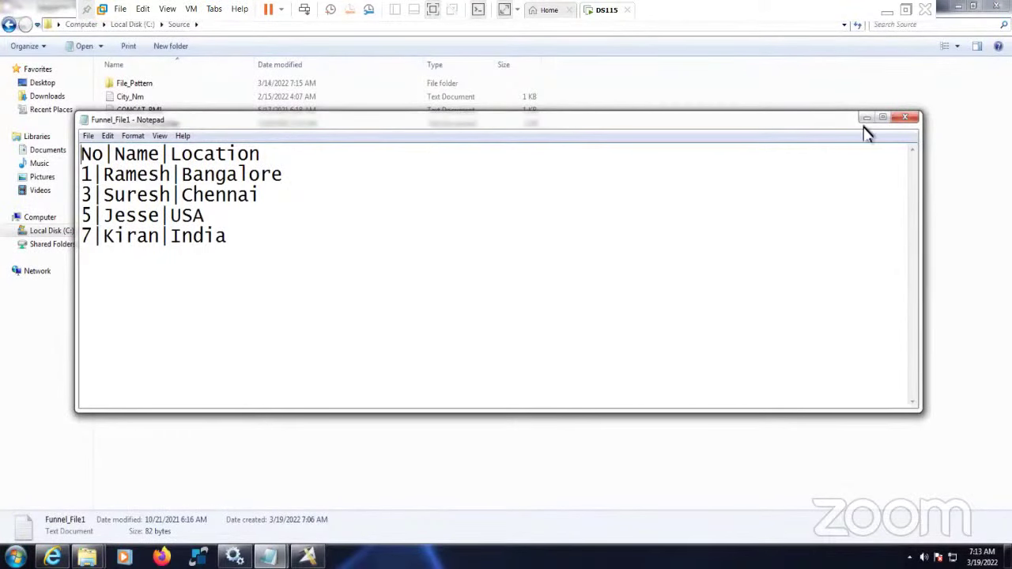
left_click(902, 120)
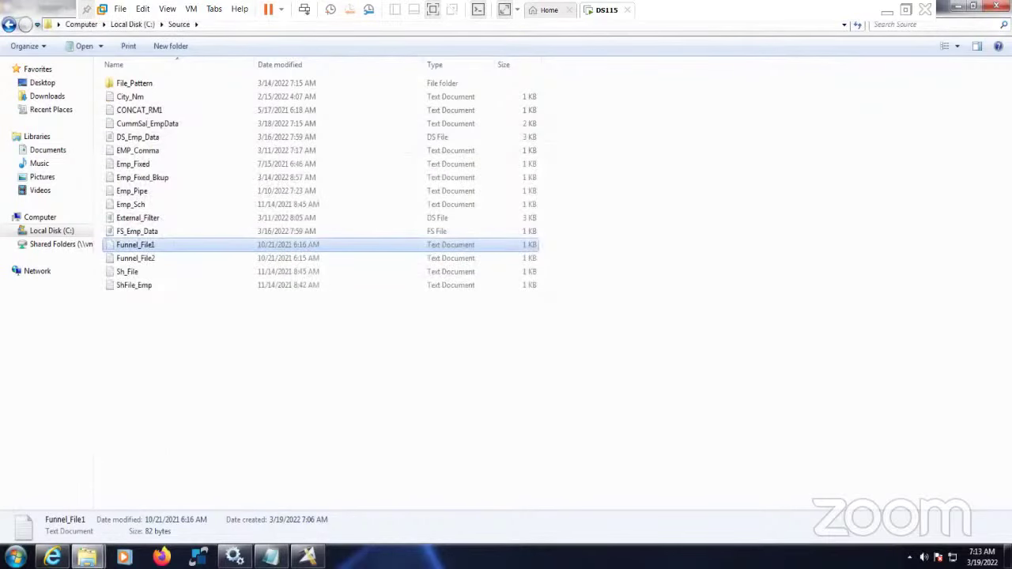
left_click(307, 556)
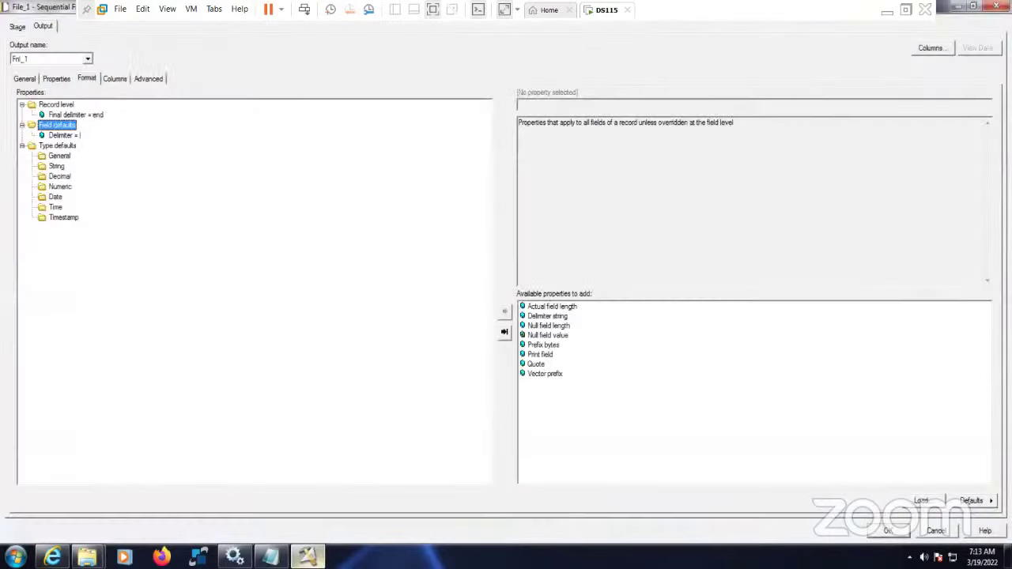
On the empty Columns tab, load from the repository and open Table Definitions' import options.
left_click(117, 81)
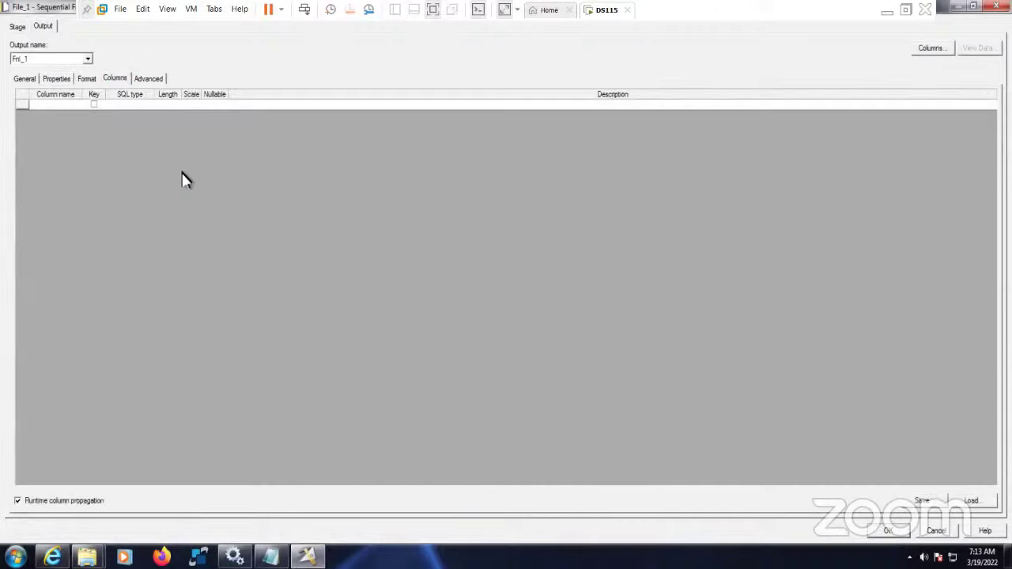
left_click(66, 107)
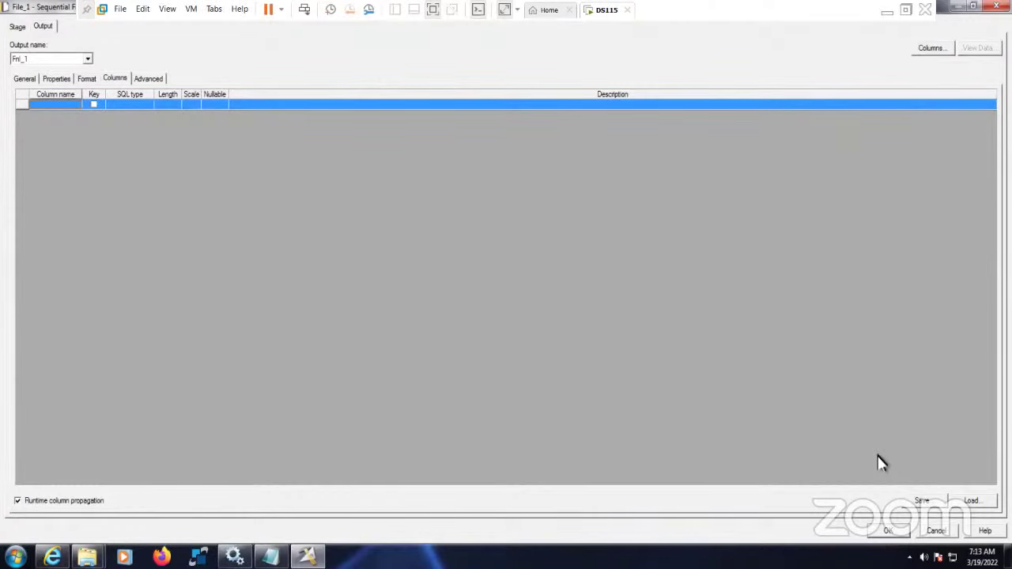
left_click(970, 500)
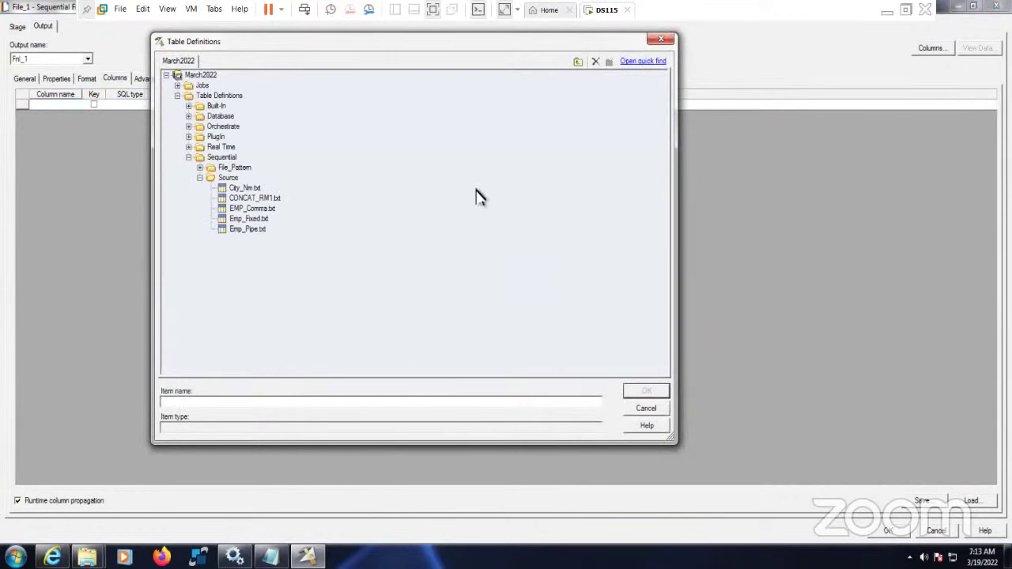
left_click_drag(353, 49, 508, 54)
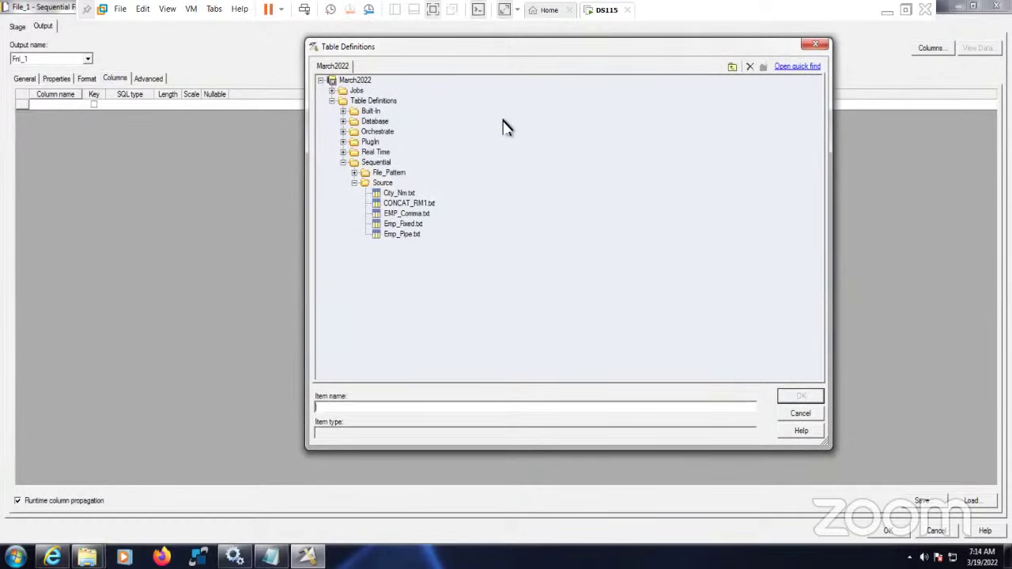
left_click(398, 101)
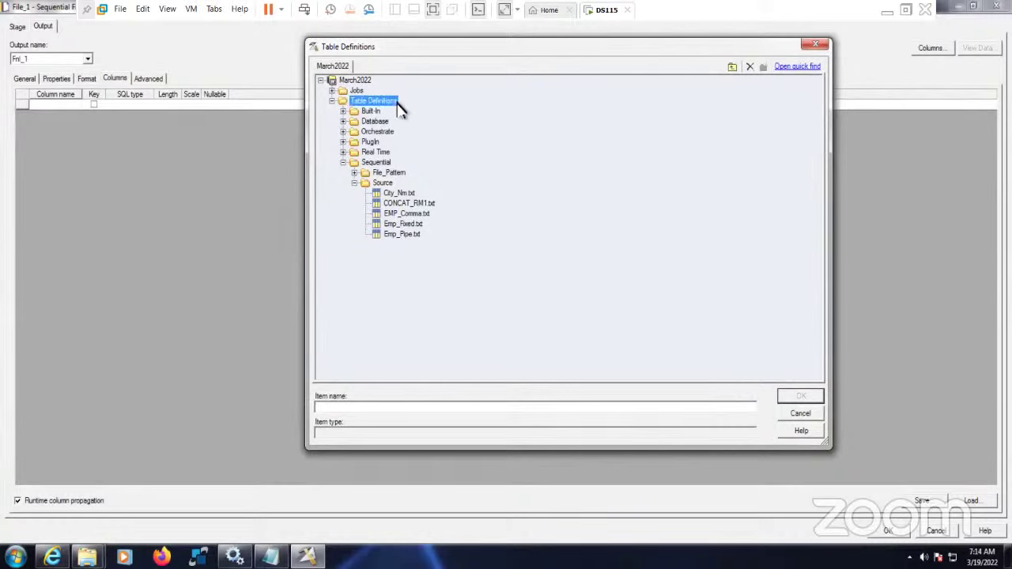
right_click(398, 103)
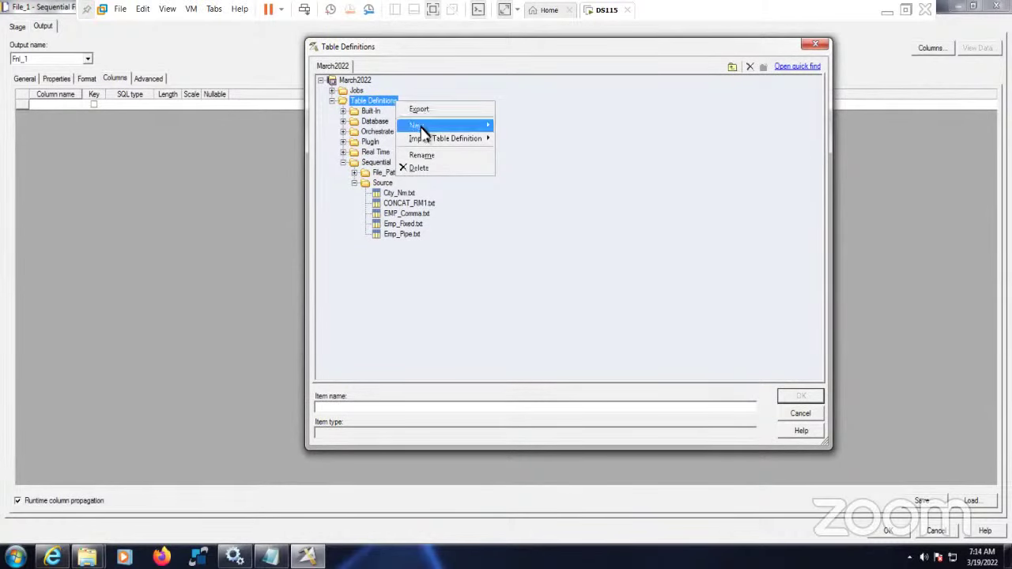
mouse_move(441, 141)
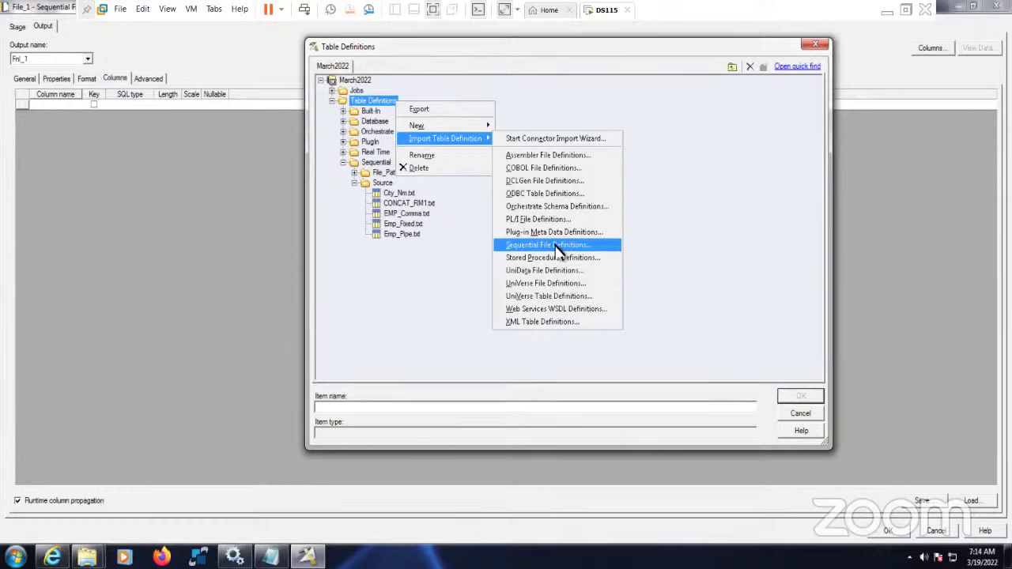
Start a sequential file metadata import with C:\Source as the directory.
left_click(557, 249)
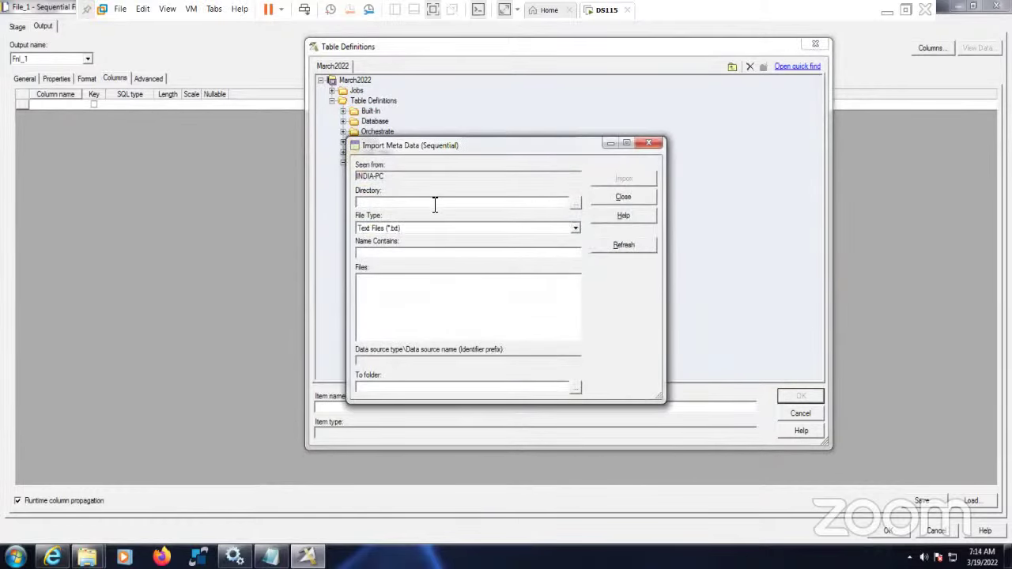
left_click(574, 203)
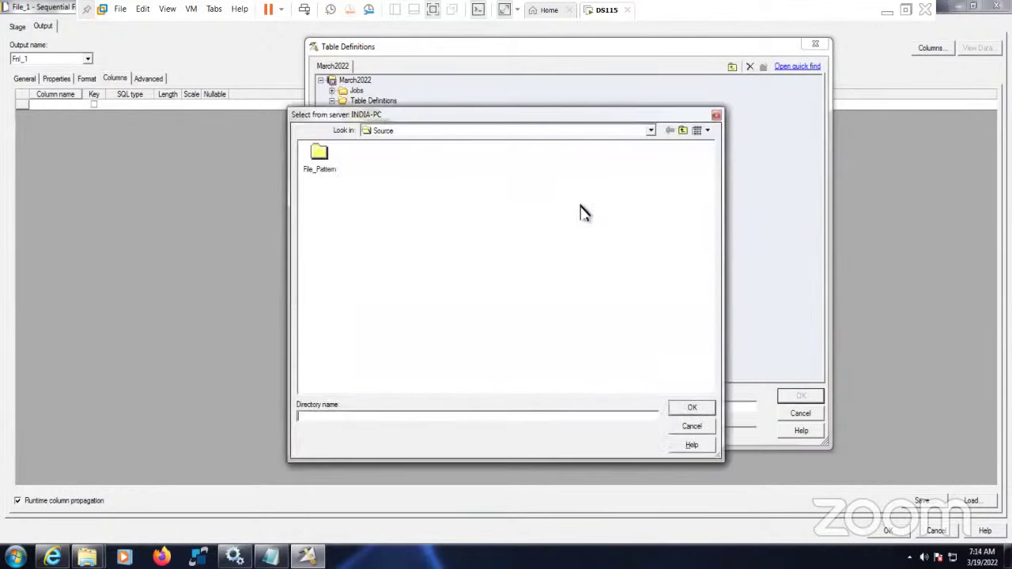
left_click(651, 131)
left_click(651, 131)
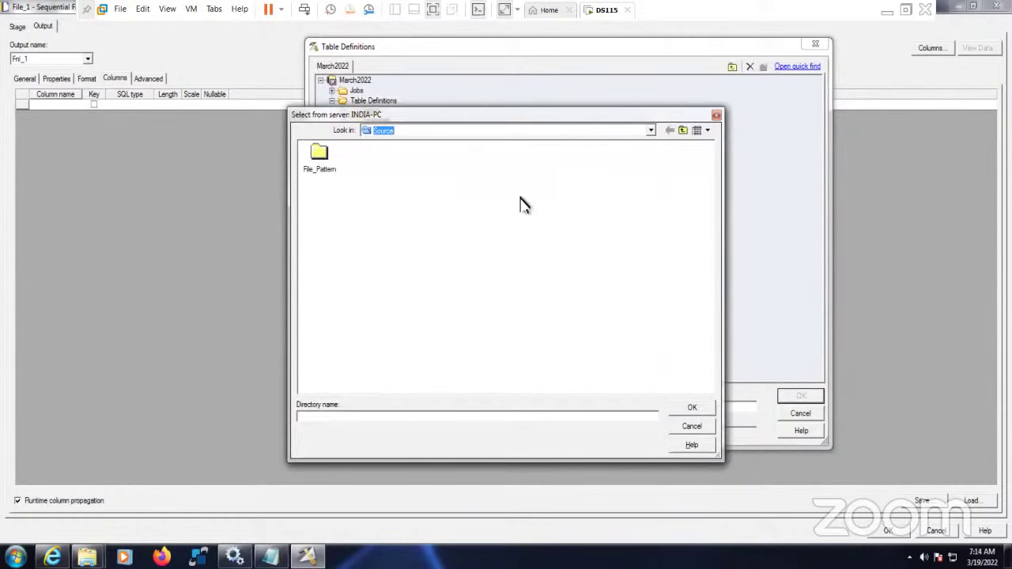
left_click(698, 408)
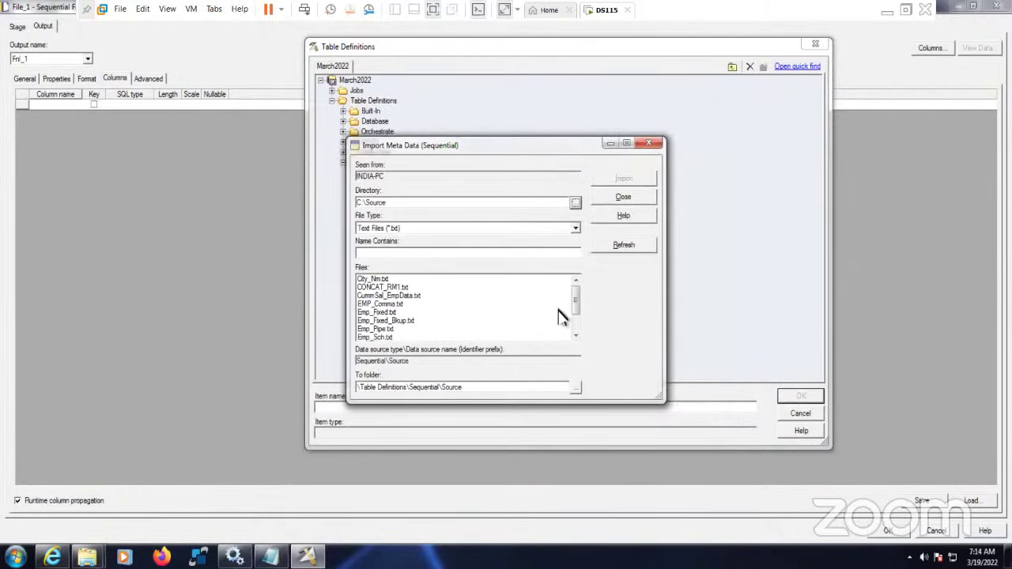
Show All Files (*.*), select Funnel_File1.txt and import its metadata.
left_click(576, 229)
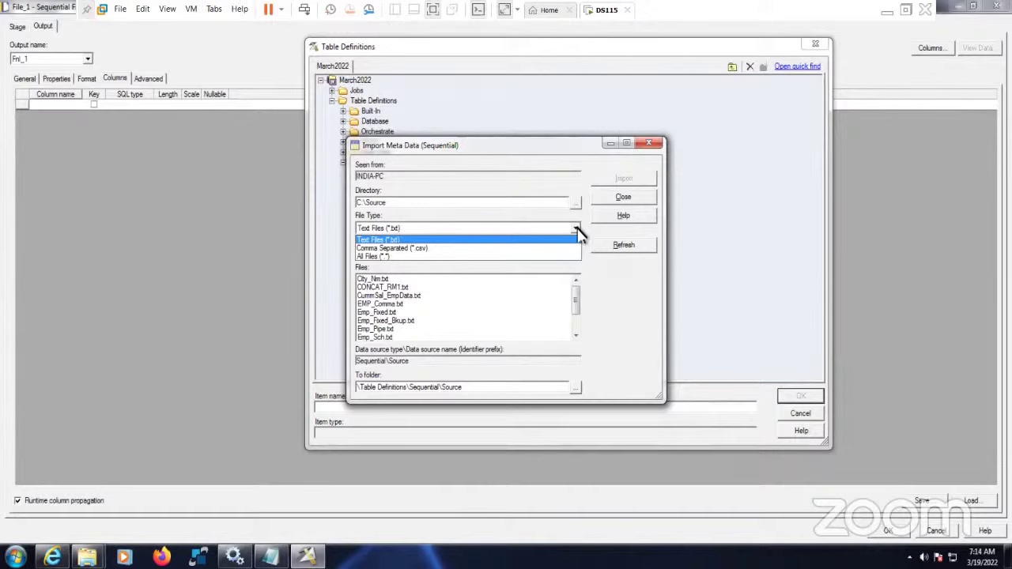
left_click(402, 259)
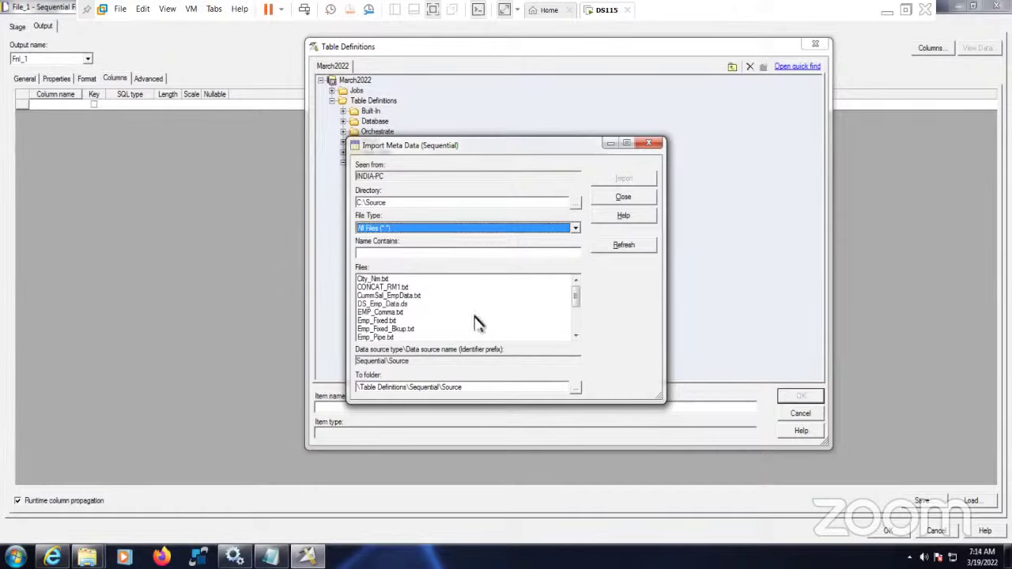
left_click(575, 336)
left_click(576, 337)
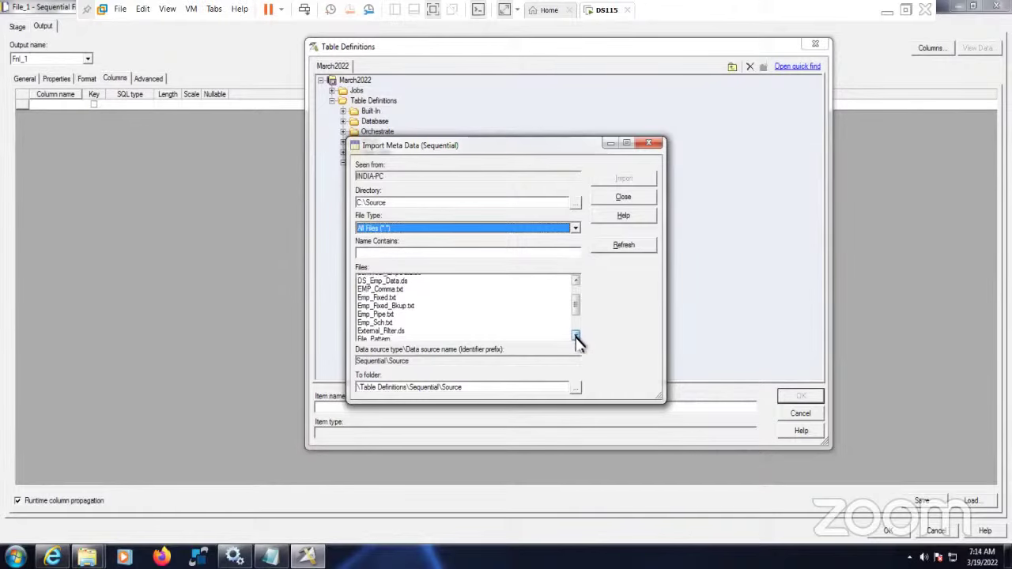
left_click(575, 336)
left_click(576, 336)
left_click(575, 337)
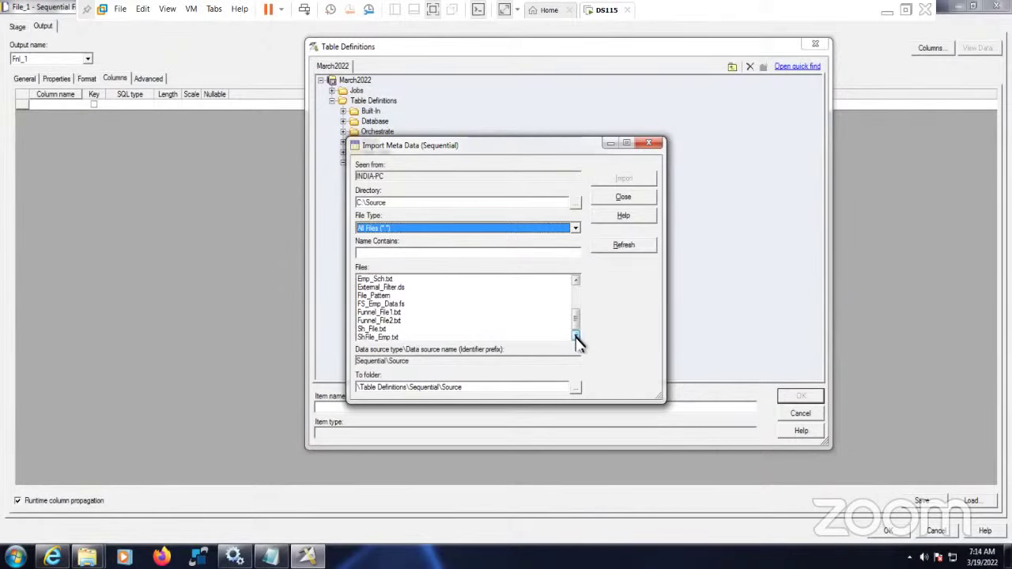
left_click(387, 313)
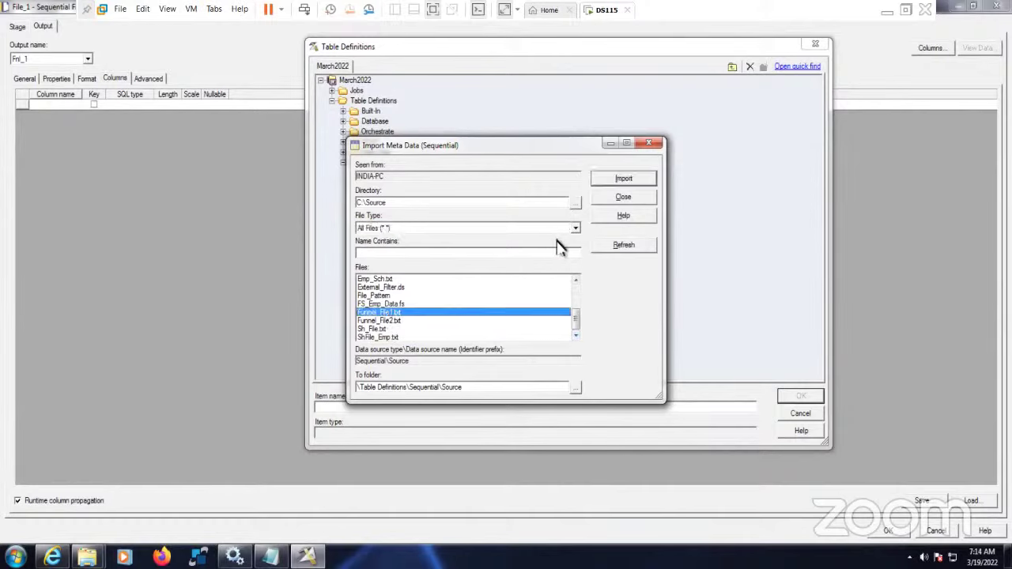
left_click(626, 179)
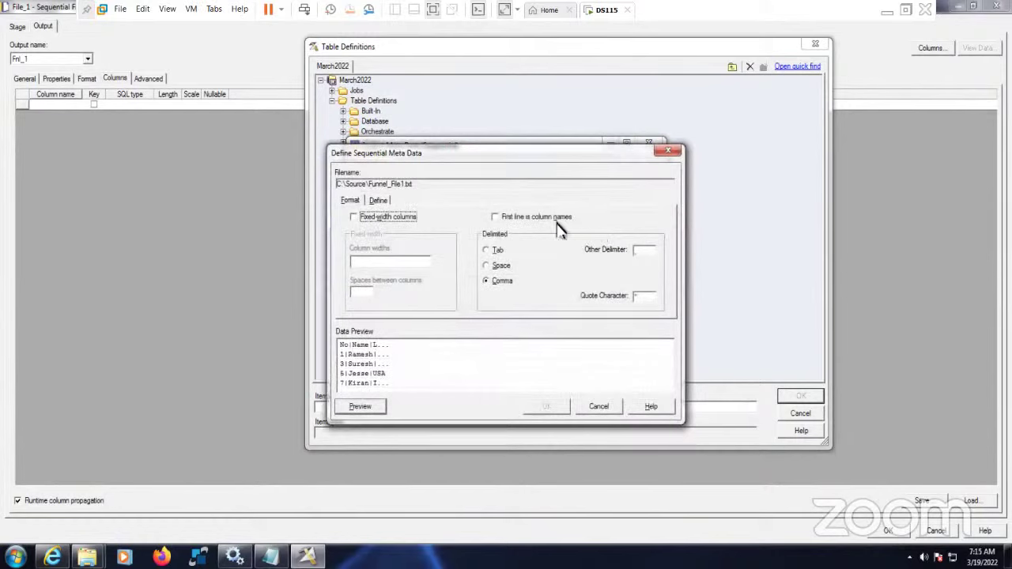
Tick 'First line is column names' in Funnel_File1.txt's metadata definition.
left_click(506, 227)
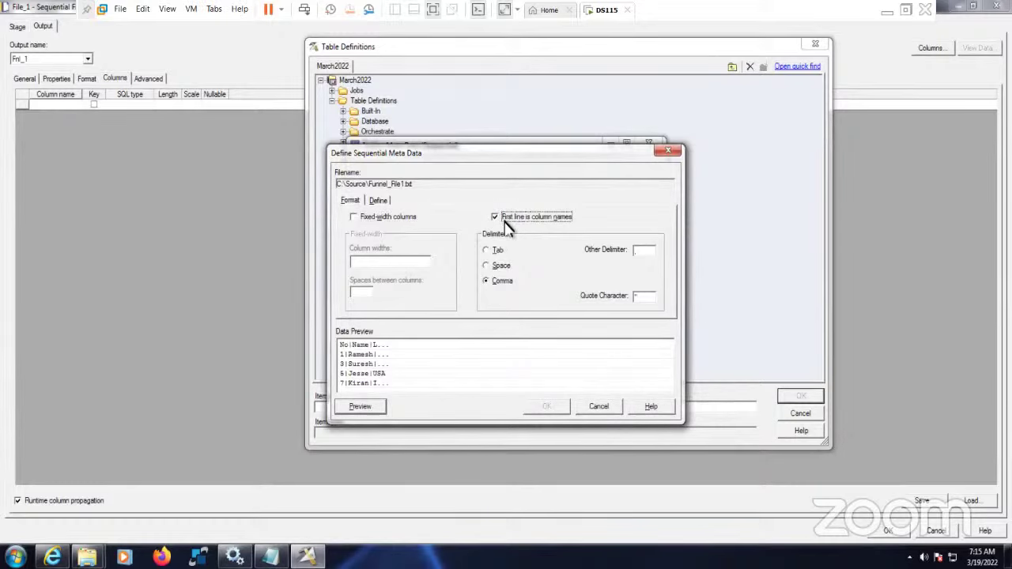
mouse_move(86, 557)
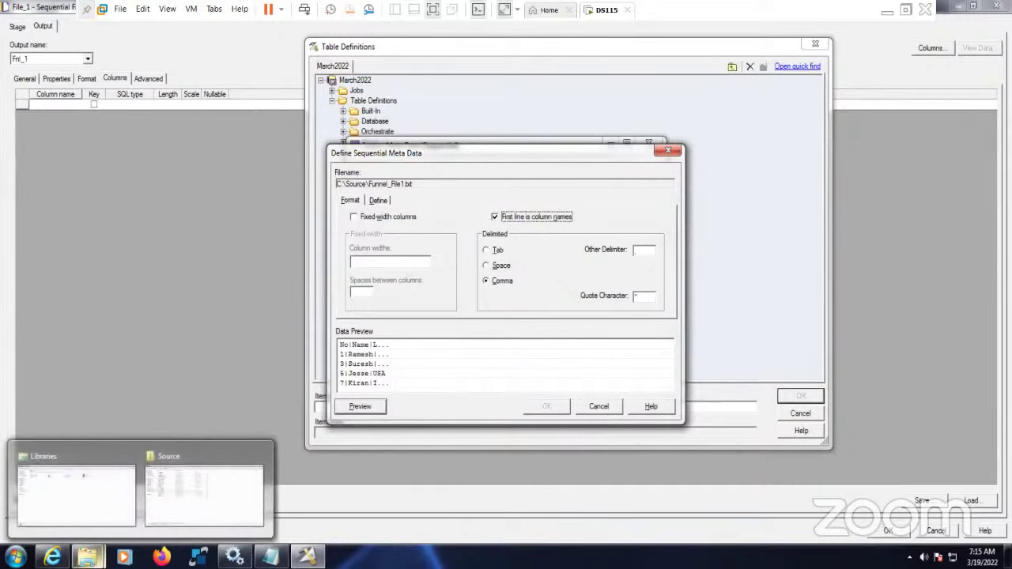
left_click(170, 517)
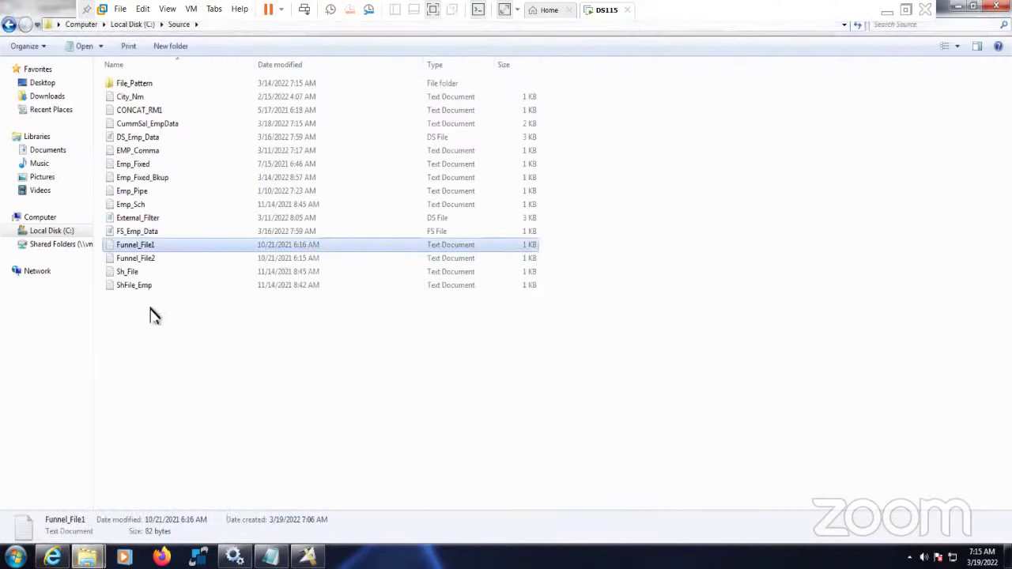
double_click(136, 247)
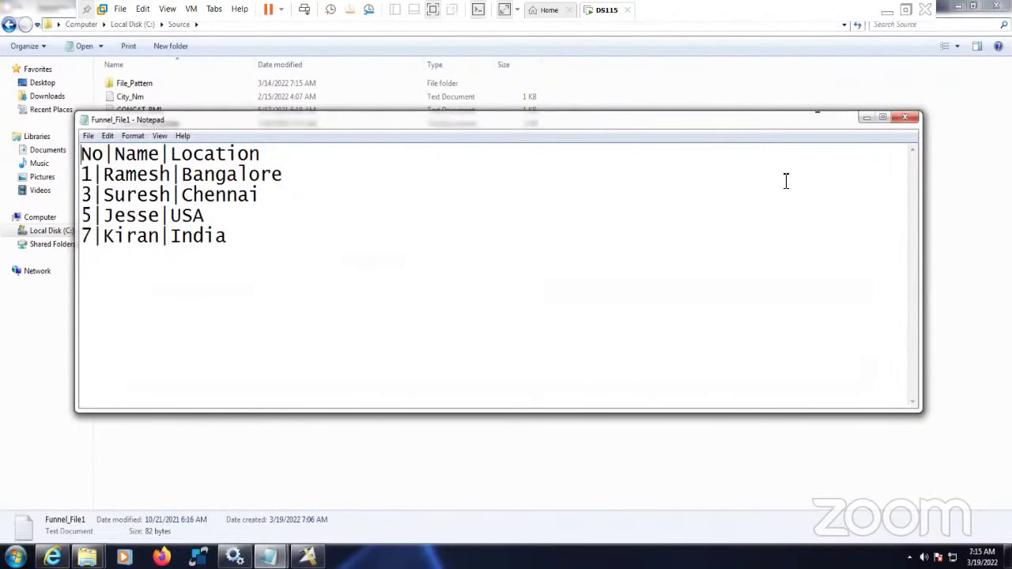
left_click(907, 118)
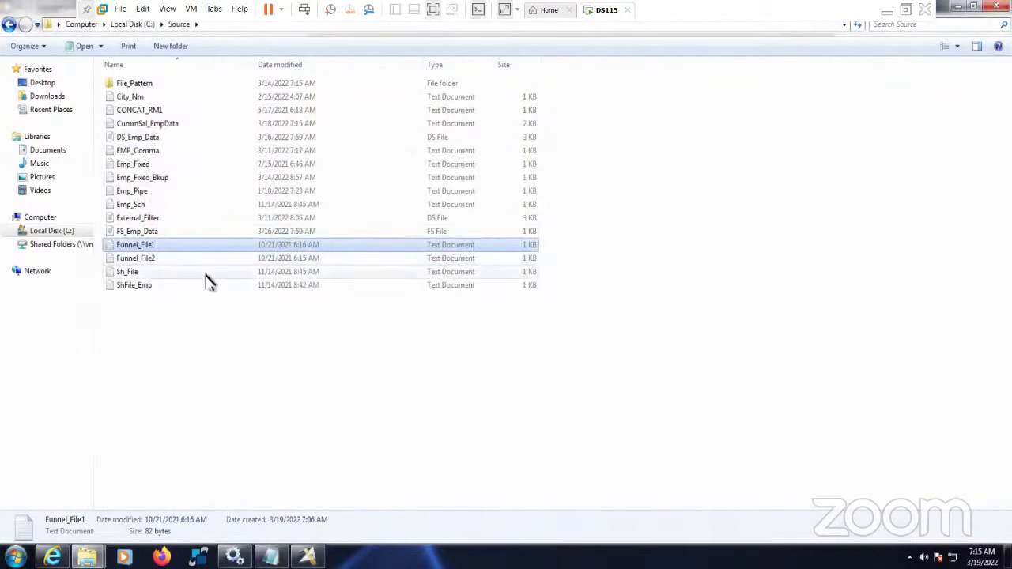
double_click(148, 261)
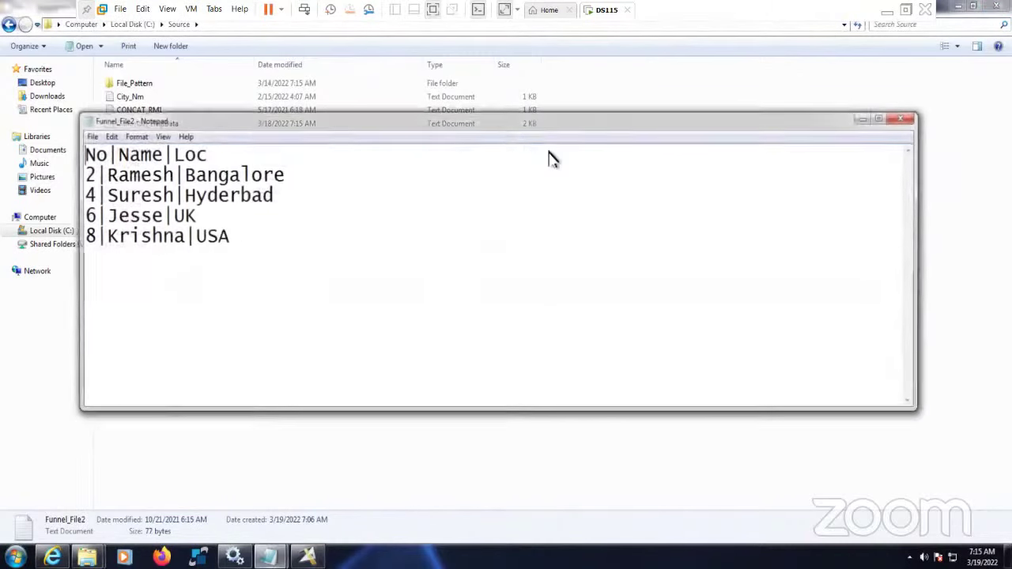
left_click(904, 119)
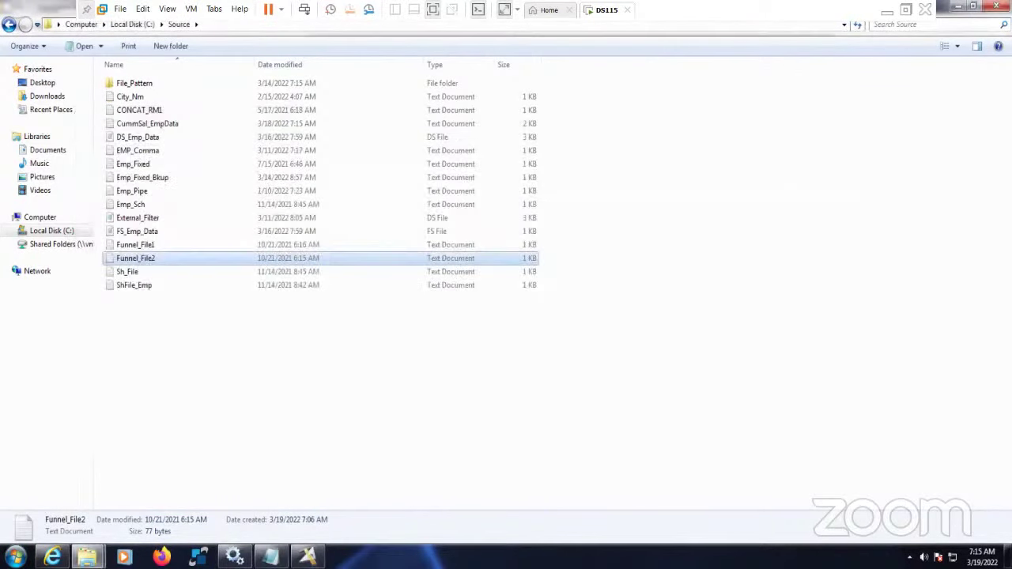
left_click(307, 557)
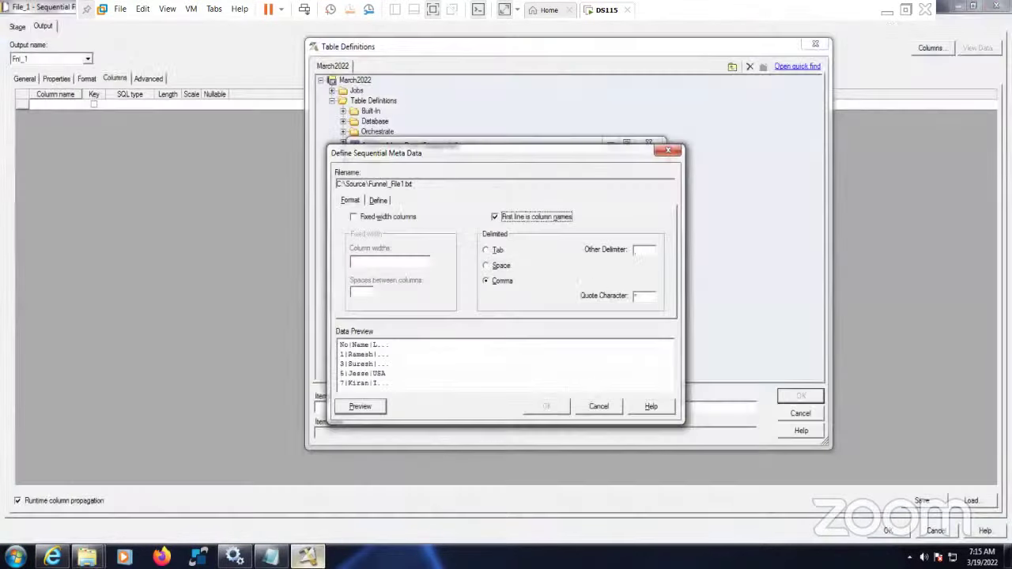
Switch Funnel_File1.txt to the pipe delimiter and inspect the No column's Integer 10 definition.
left_click(653, 257)
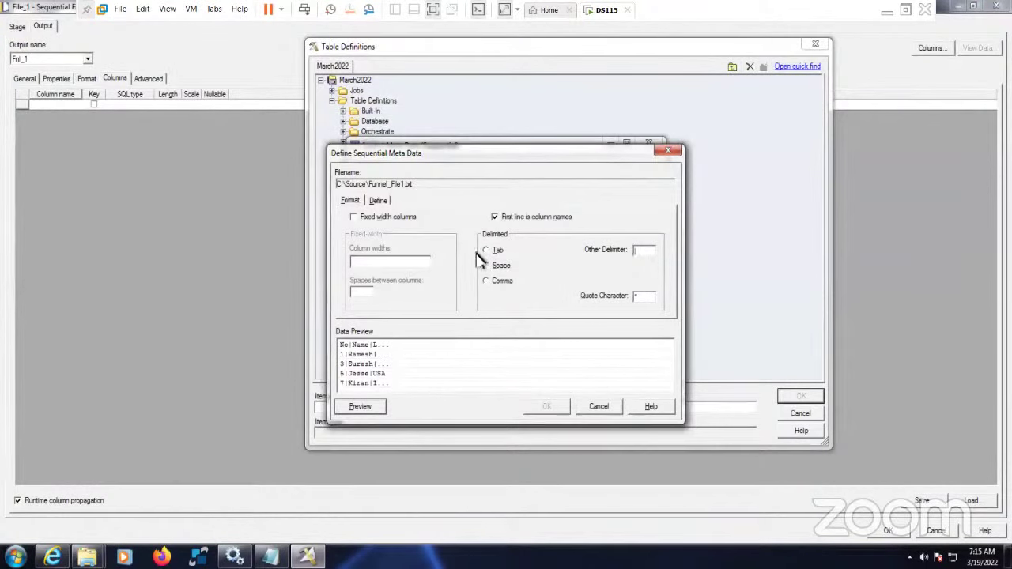
left_click(386, 202)
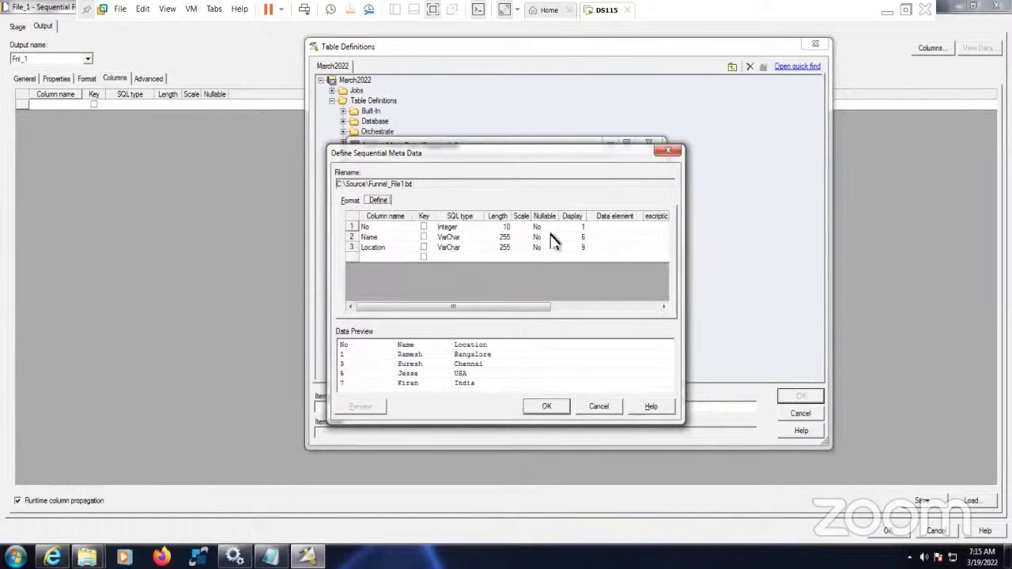
left_click(508, 228)
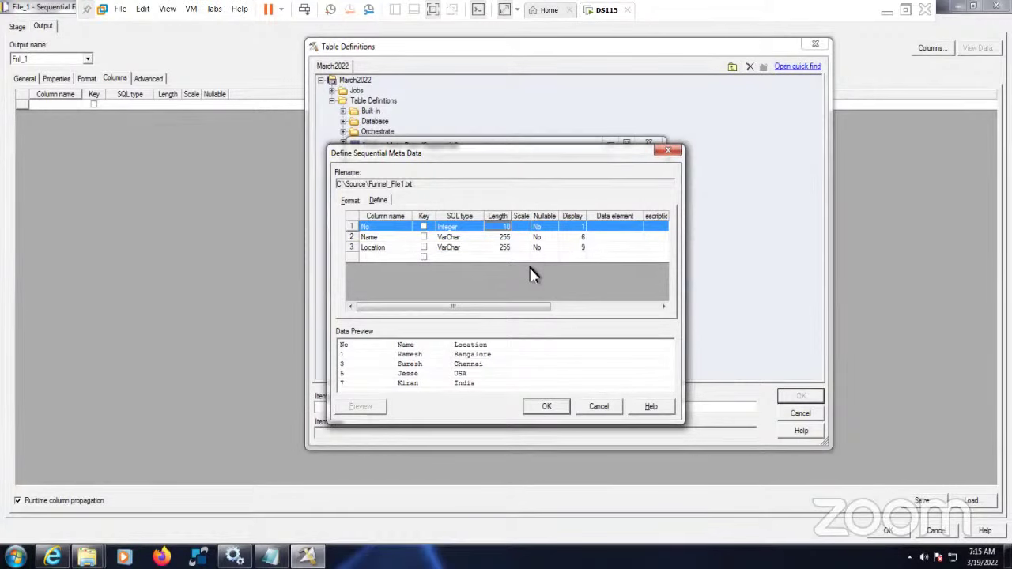
left_click(576, 229)
left_click(497, 227)
Review the Name and Location column rows, both VarChar 255.
left_click(463, 237)
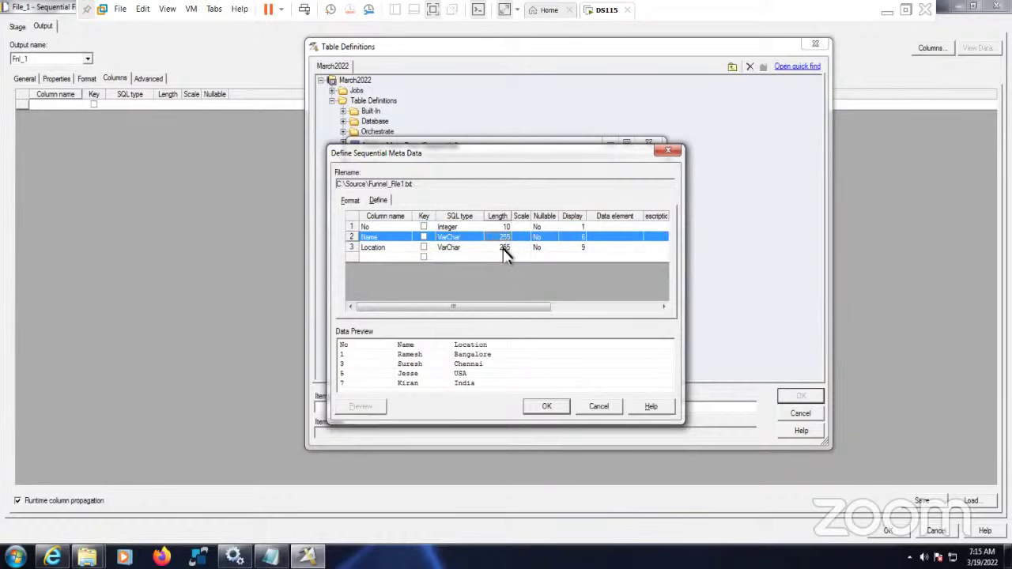
left_click(575, 228)
left_click(577, 238)
left_click(581, 249)
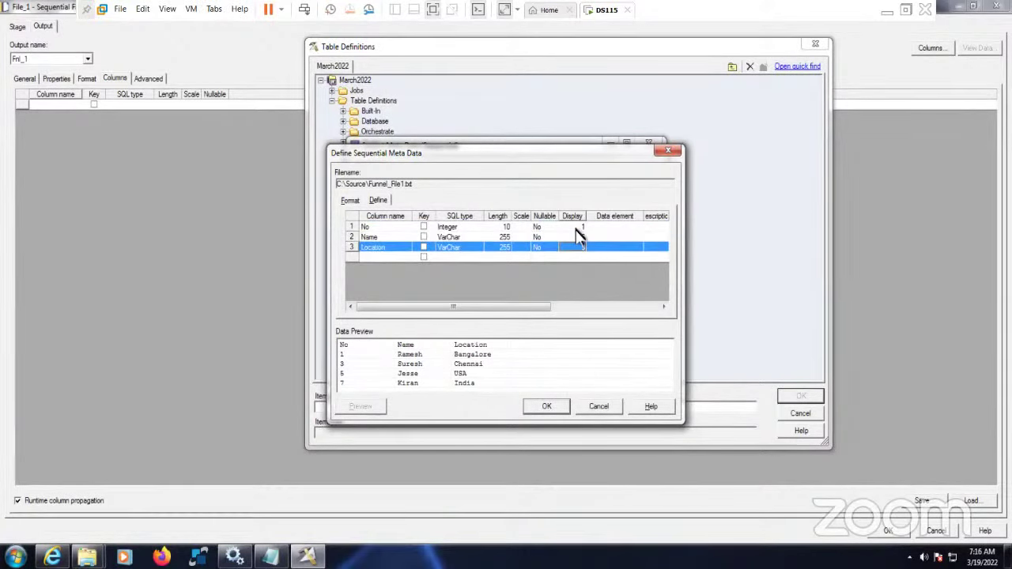
left_click(576, 228)
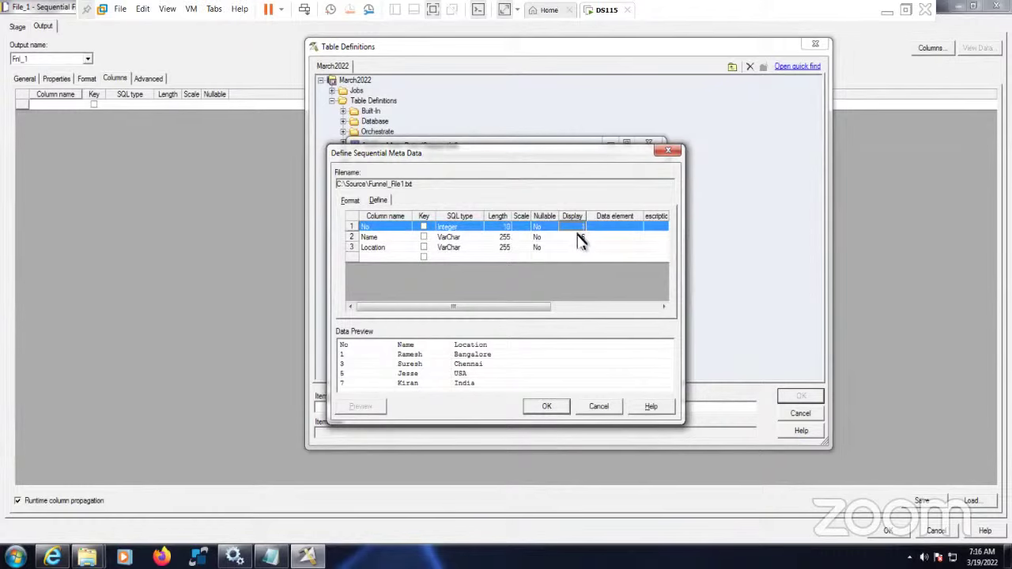
left_click(577, 240)
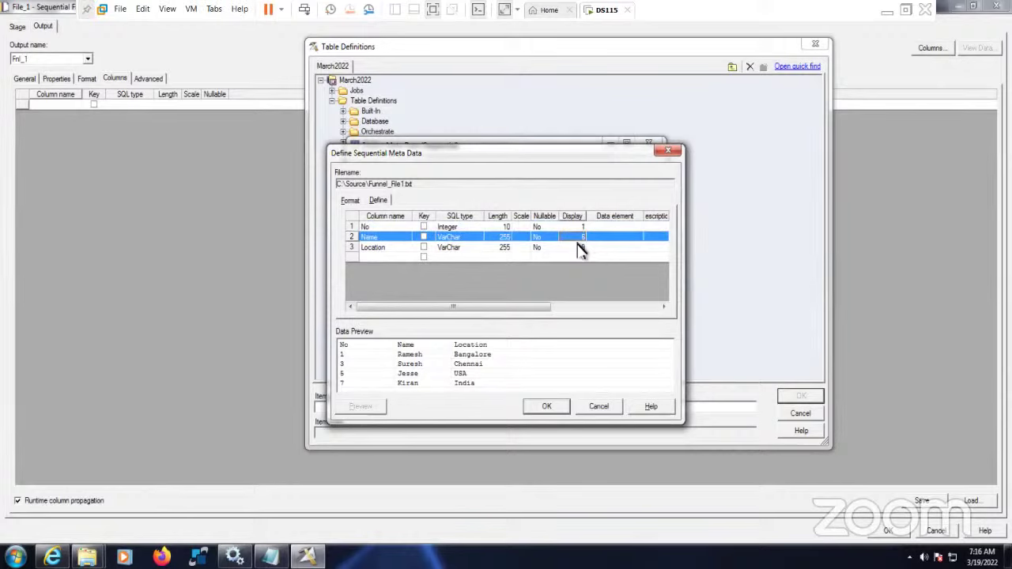
left_click(473, 248)
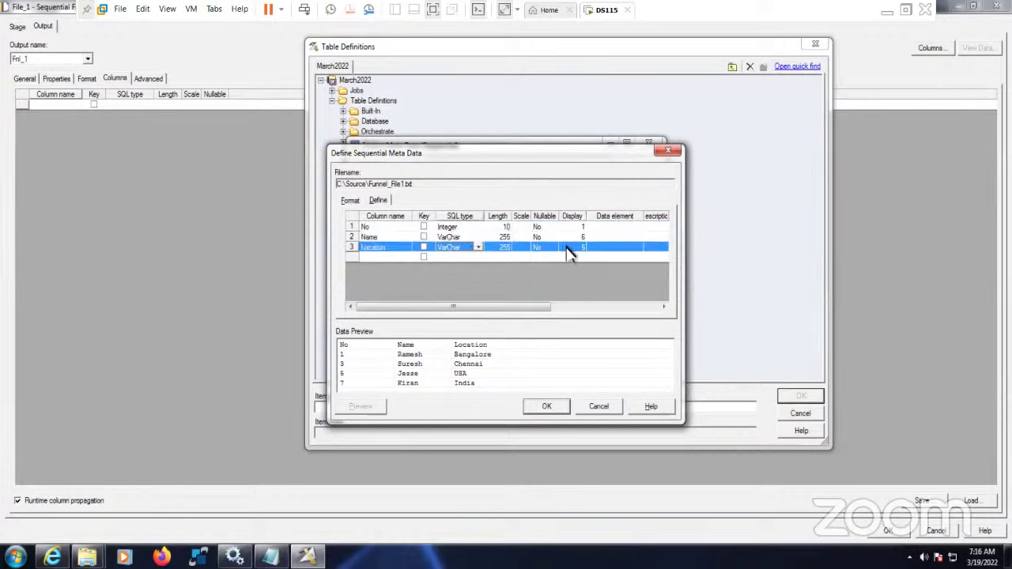
left_click(491, 240)
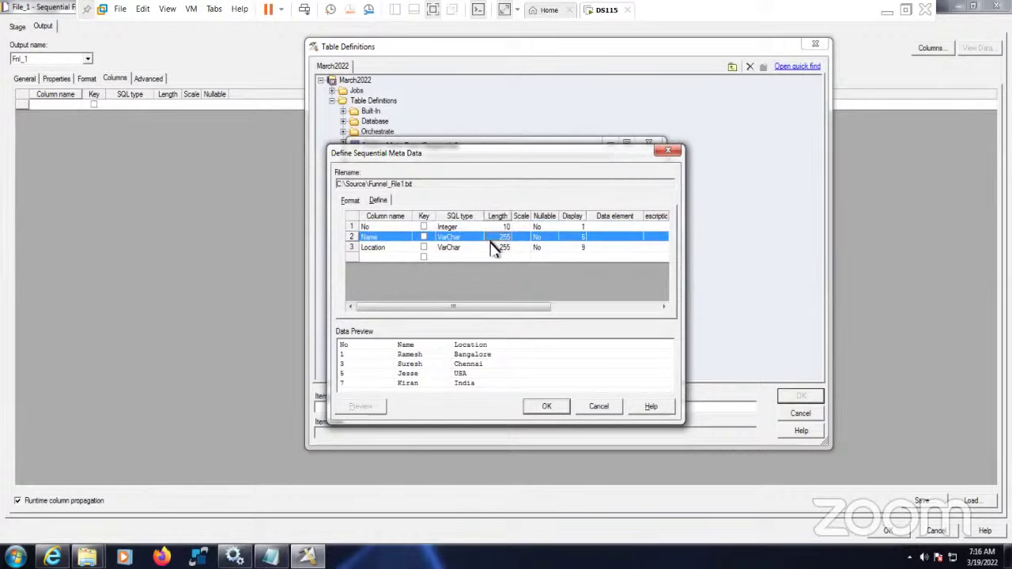
Set the Name and Location column lengths to 10.
left_click(491, 241)
type("6")
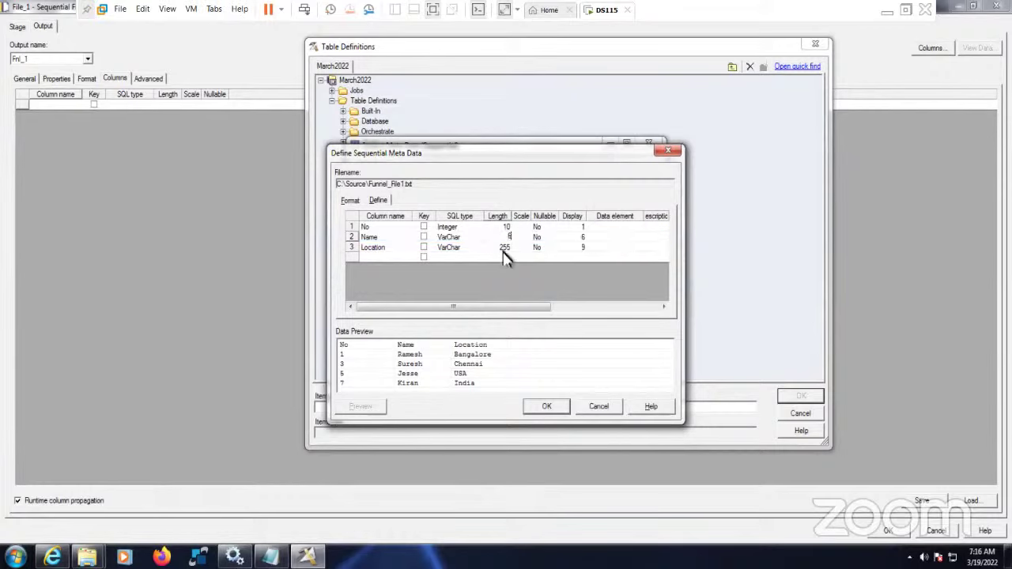
left_click(469, 249)
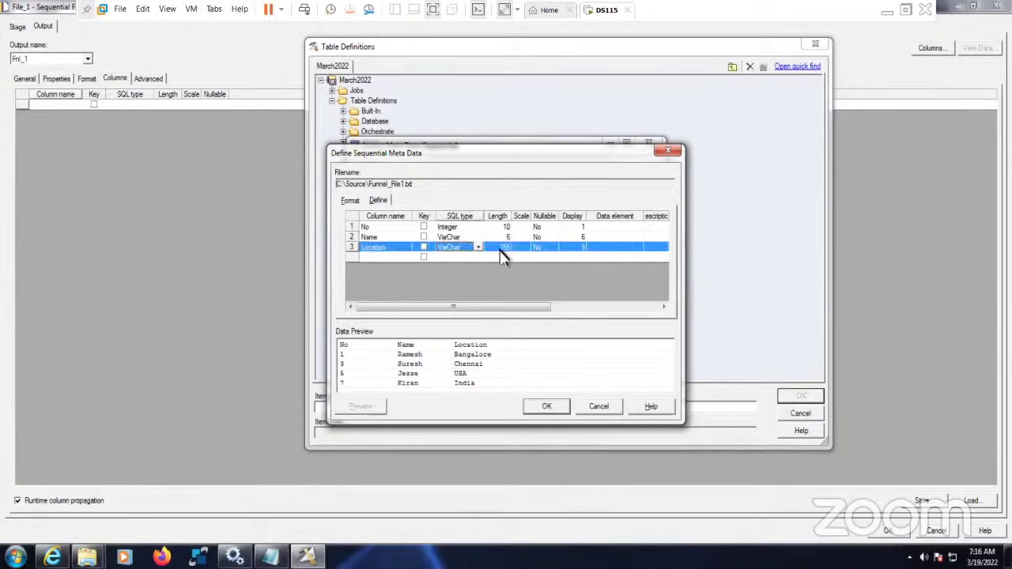
left_click(501, 249)
type("9")
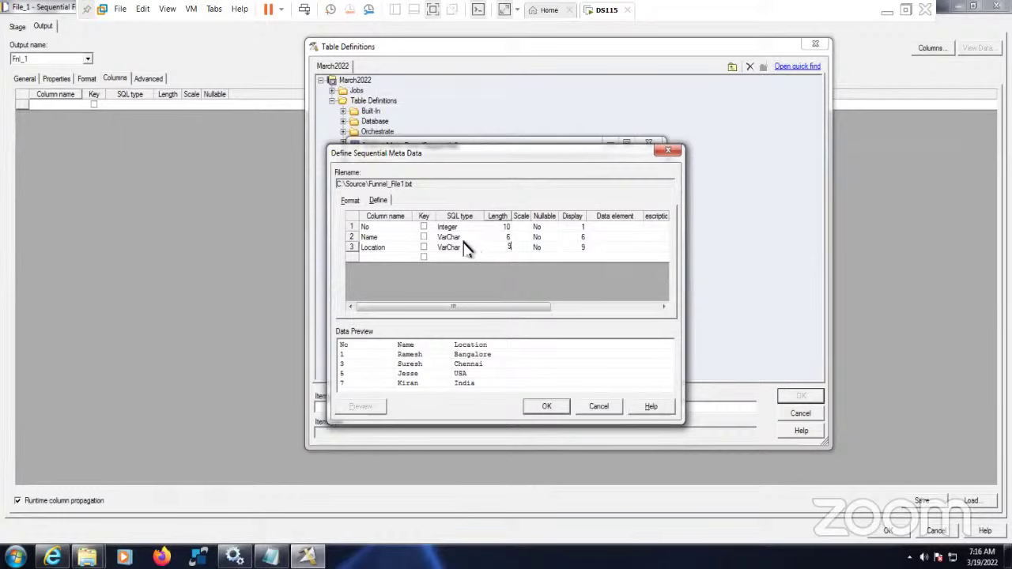
left_click(465, 240)
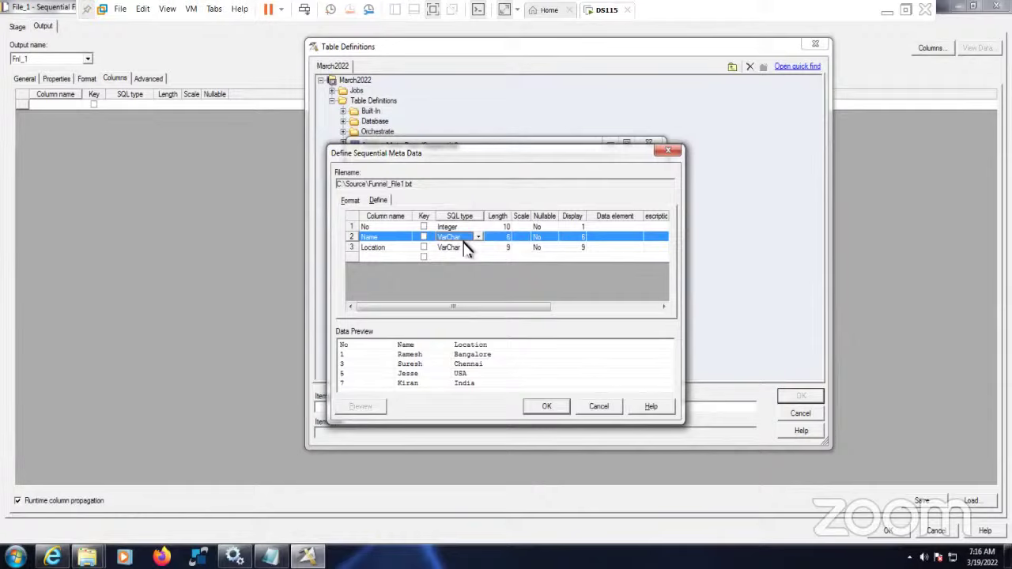
type("10")
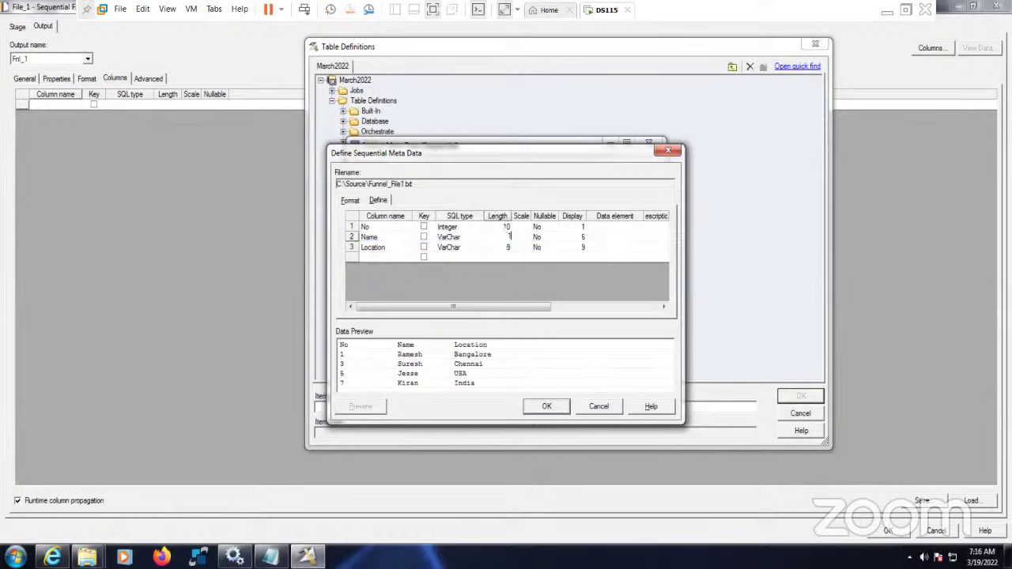
left_click(504, 251)
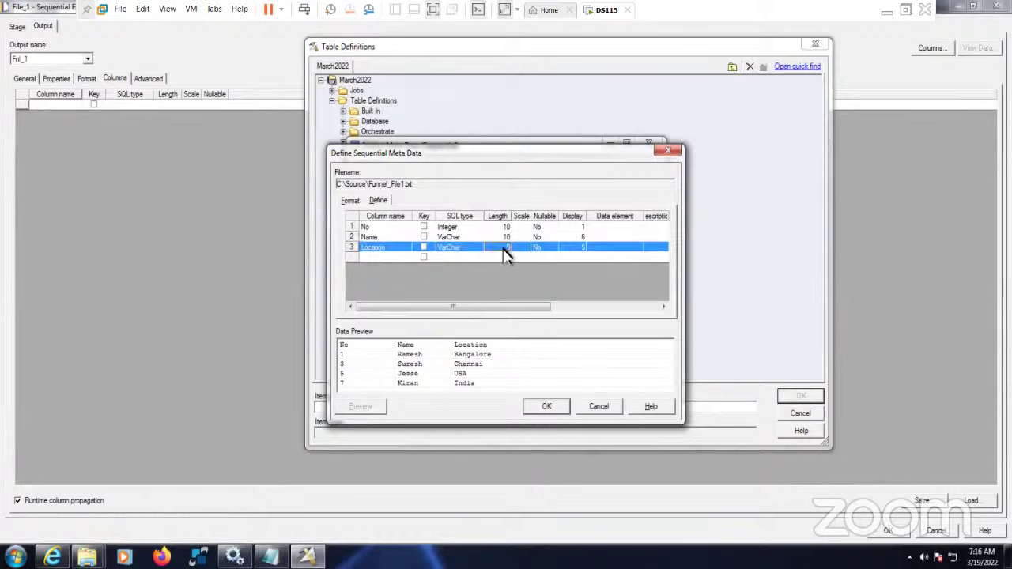
type("10")
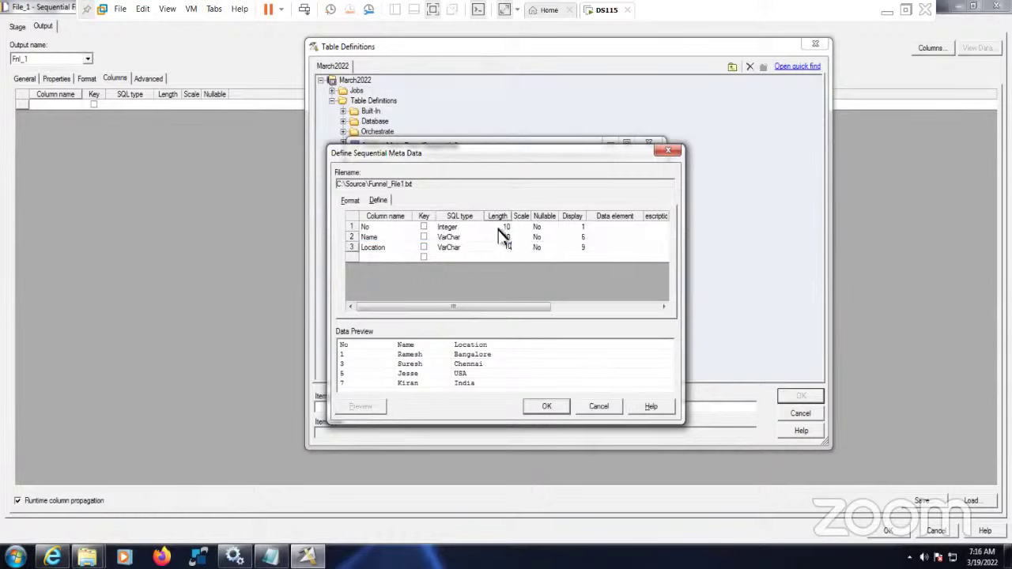
Set the No column's length to 2 and save the Funnel_File1.txt definition.
left_click(499, 228)
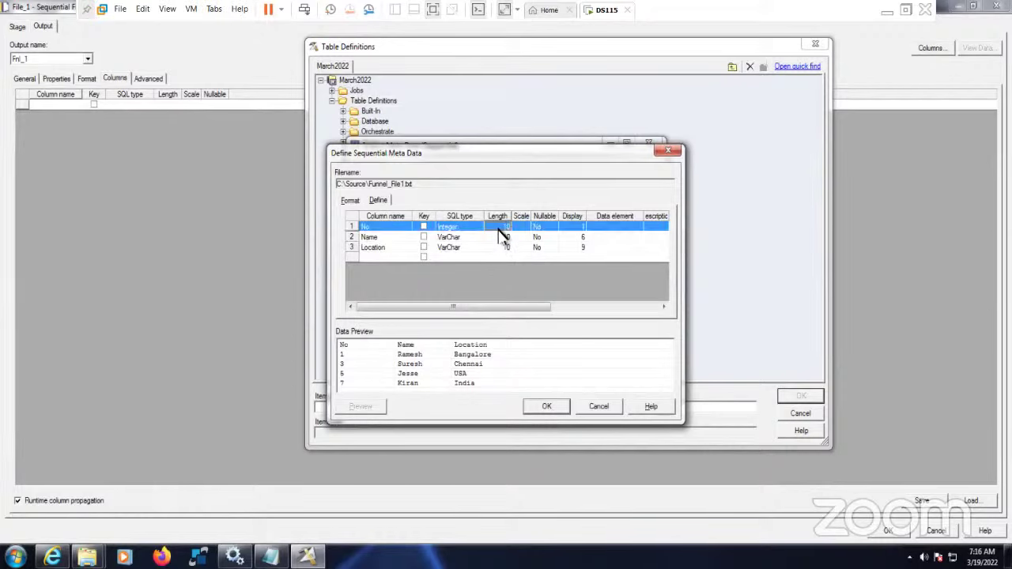
type("4")
key("Return")
left_click(561, 414)
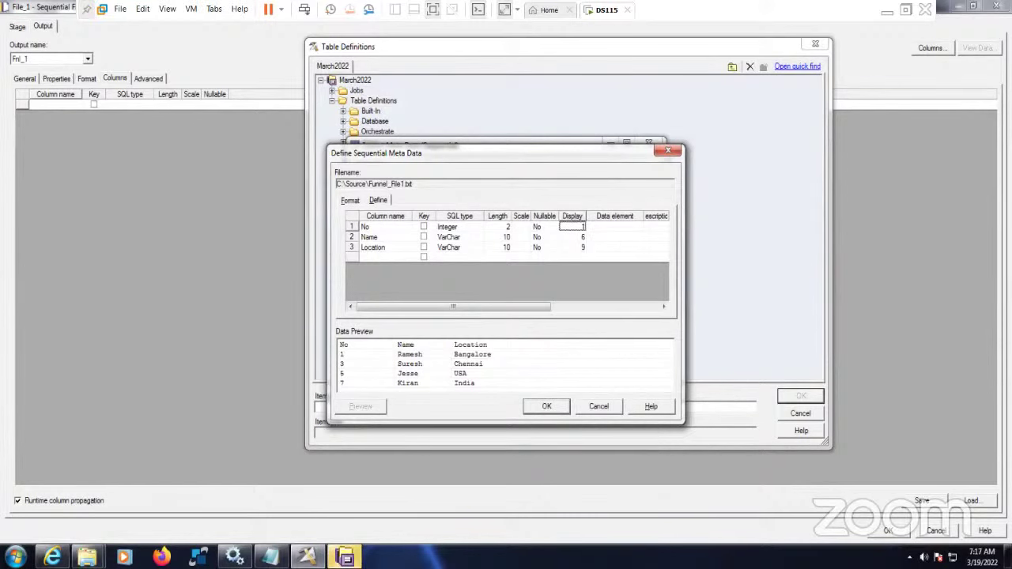
Import Funnel_File2.txt's metadata with a custom delimiter and the first line as column names.
mouse_move(345, 557)
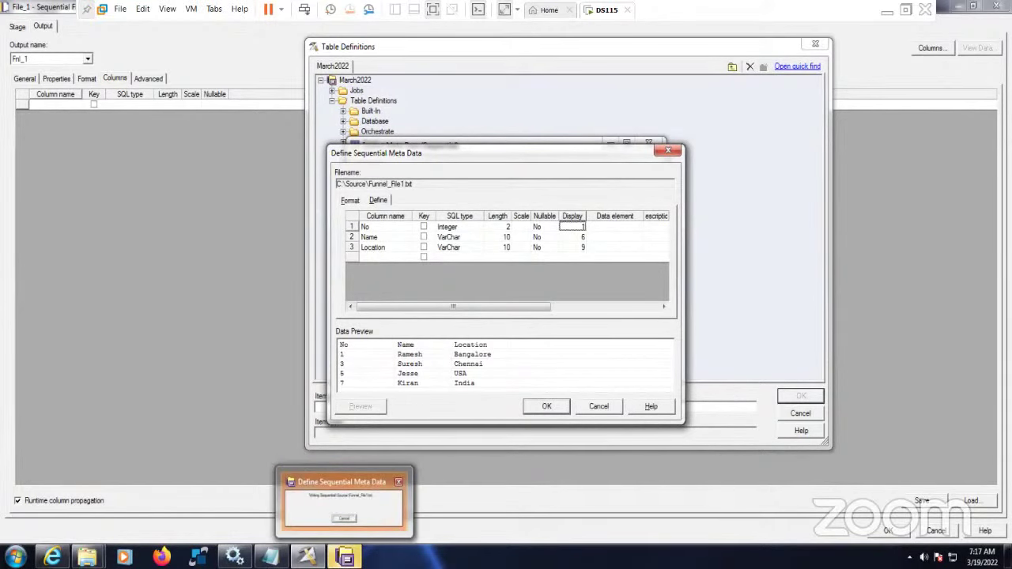
mouse_move(344, 500)
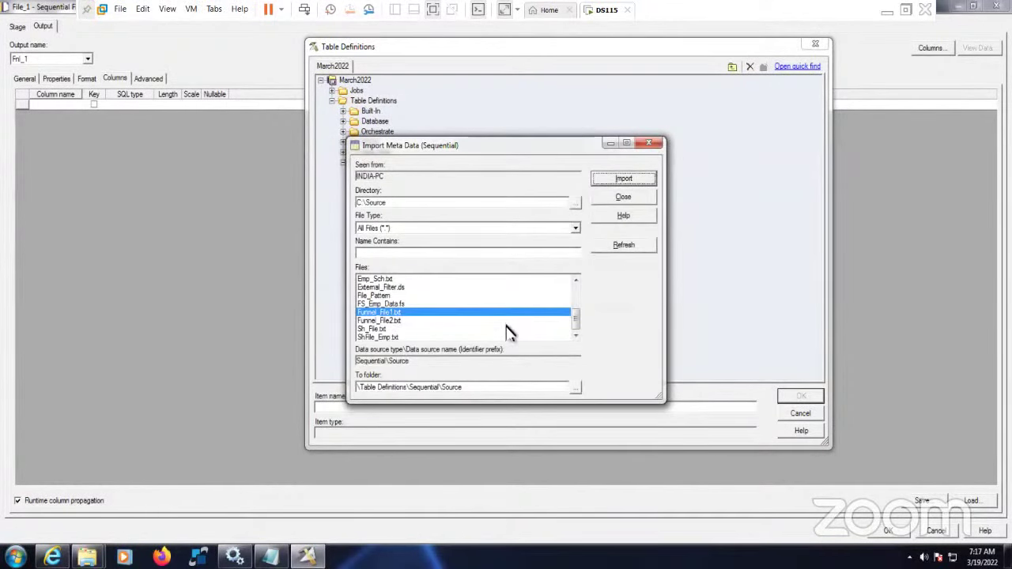
left_click(399, 321)
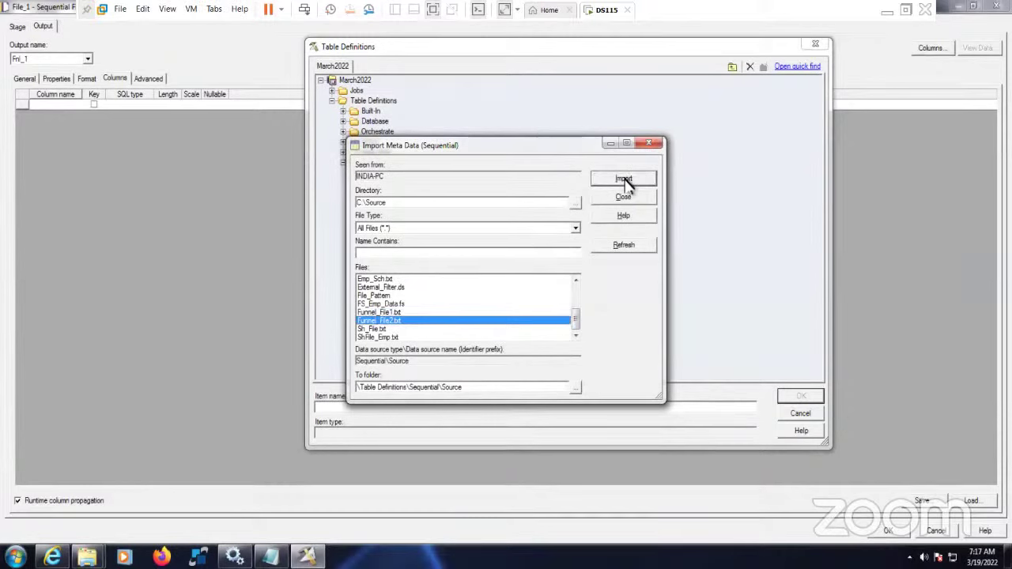
left_click(624, 180)
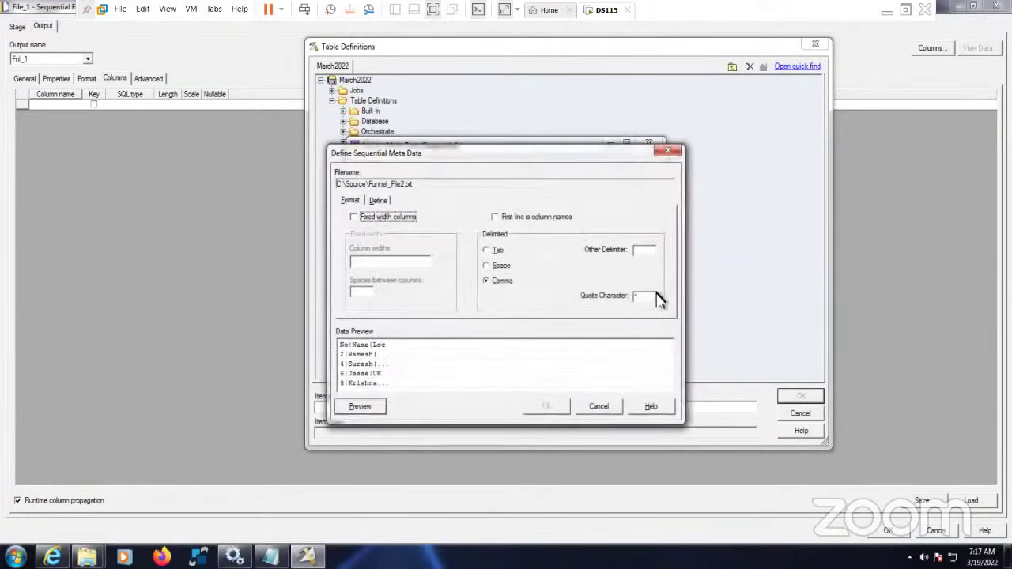
left_click(643, 258)
left_click(496, 219)
Set the column lengths to 2 for No, 10 for Name and 10 for Loc.
left_click(377, 200)
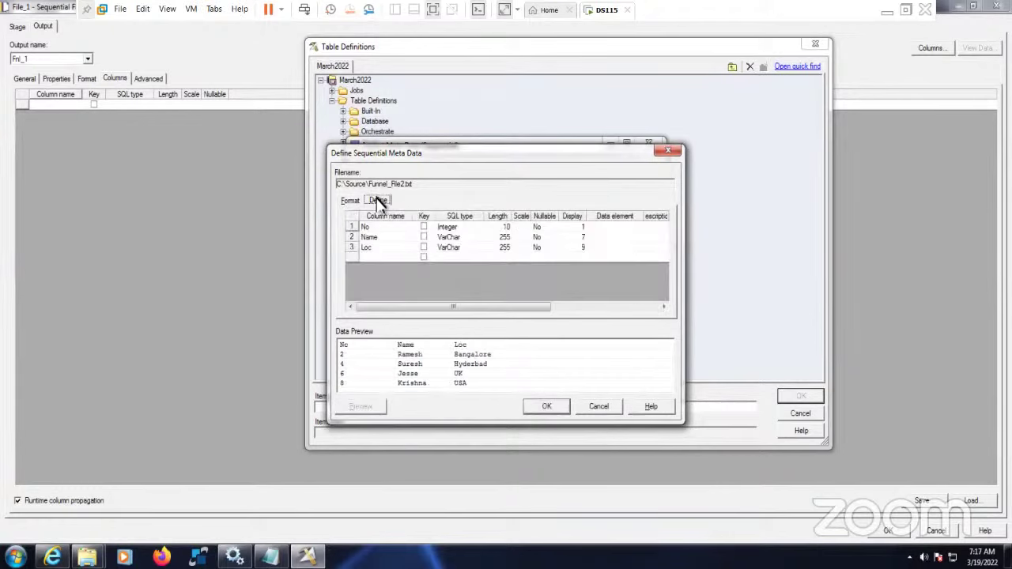
left_click(499, 231)
left_click(501, 228)
type("2")
left_click(496, 238)
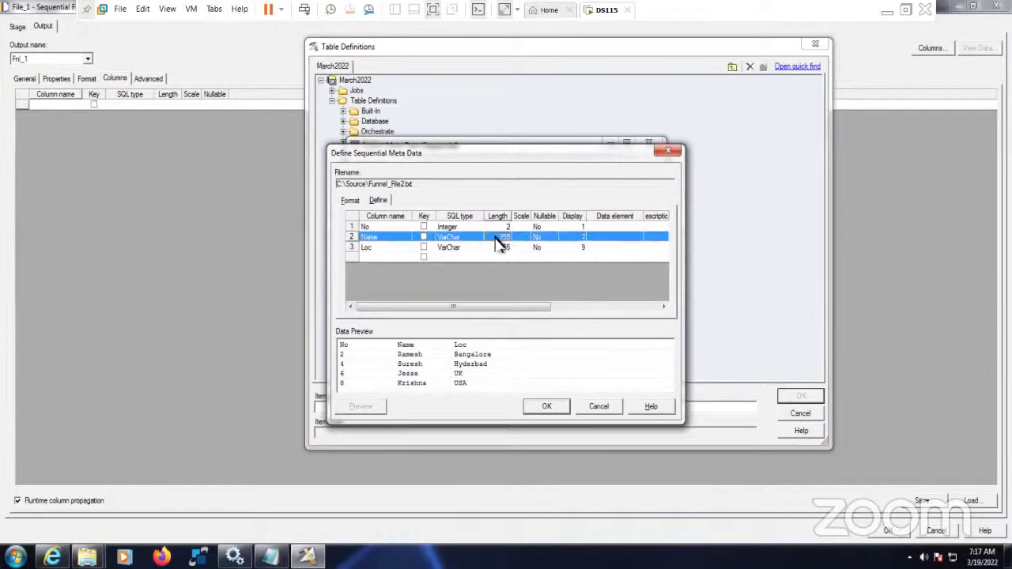
left_click(498, 237)
type("10")
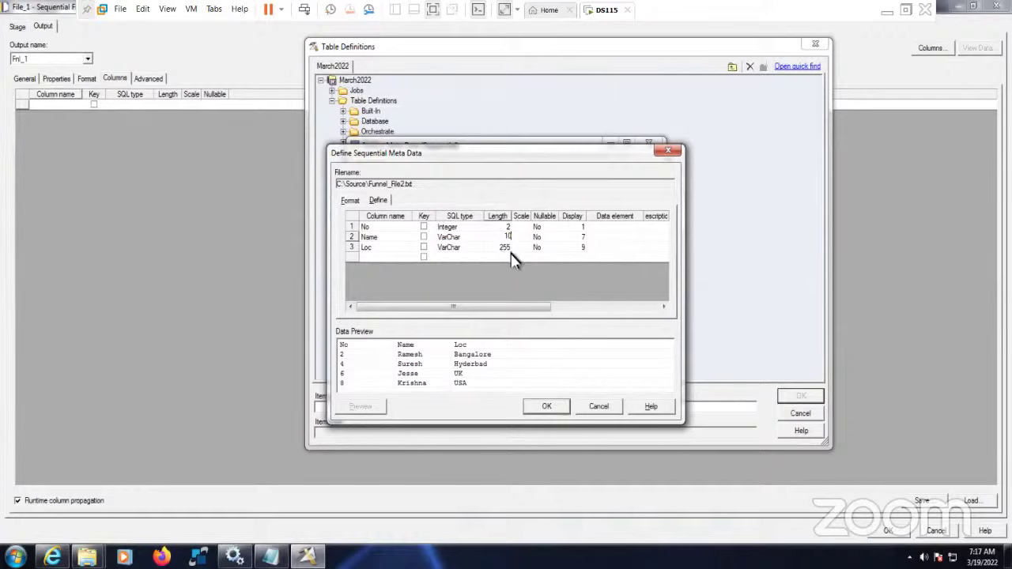
left_click(505, 250)
left_click(505, 251)
type("10")
left_click(498, 238)
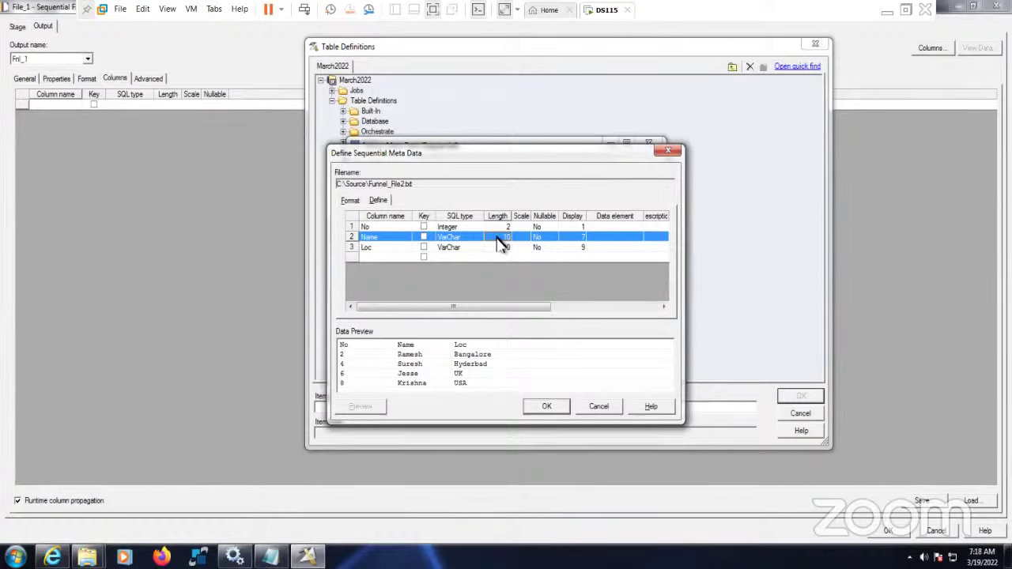
Check Name's VarChar type and save the Funnel_File2.txt column definitions.
left_click(465, 238)
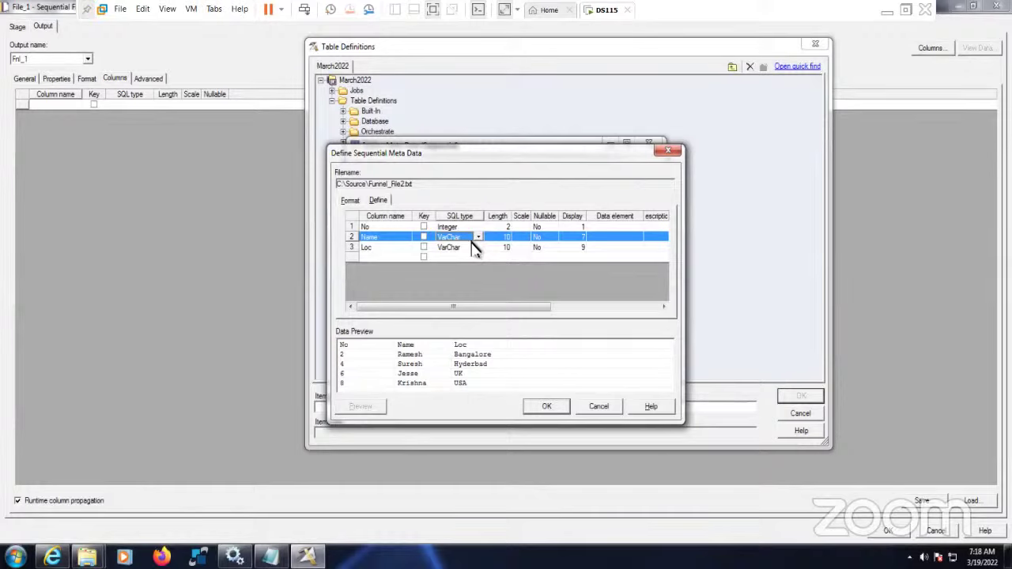
left_click(390, 258)
left_click(554, 407)
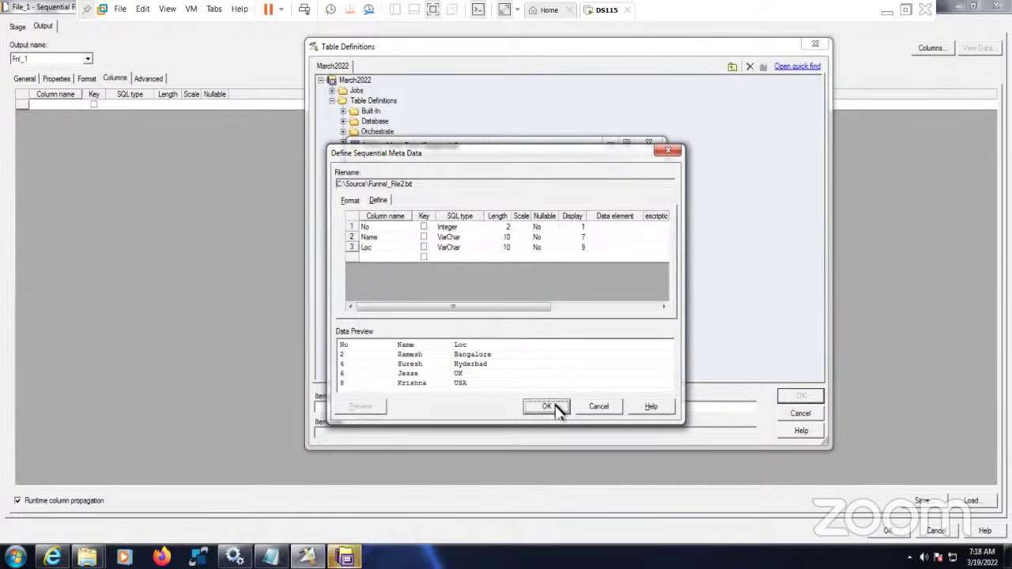
left_click(556, 407)
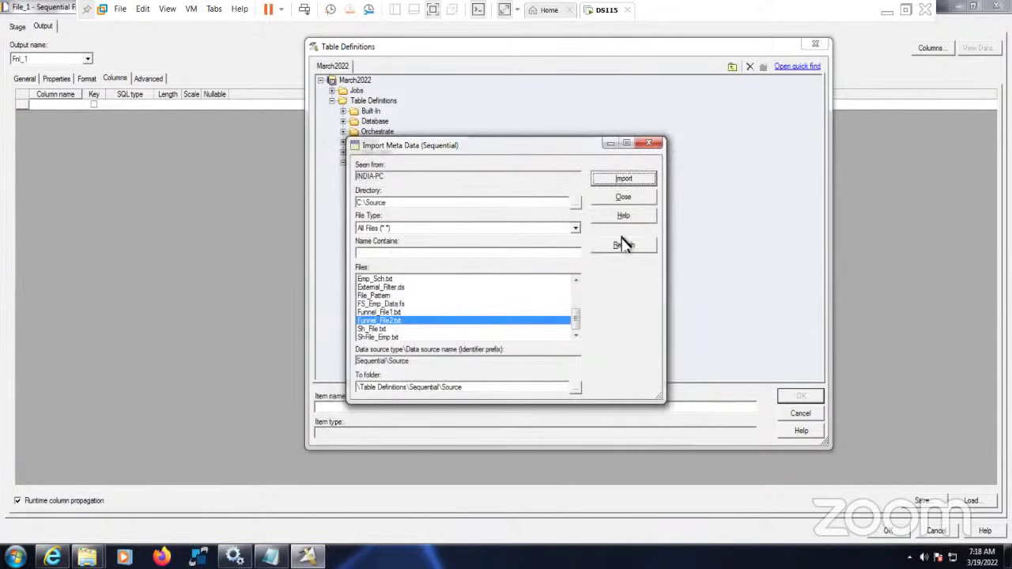
Load File_1's columns No, Name and Location from the Funnel_File1.txt definition, then request View Data.
left_click(637, 199)
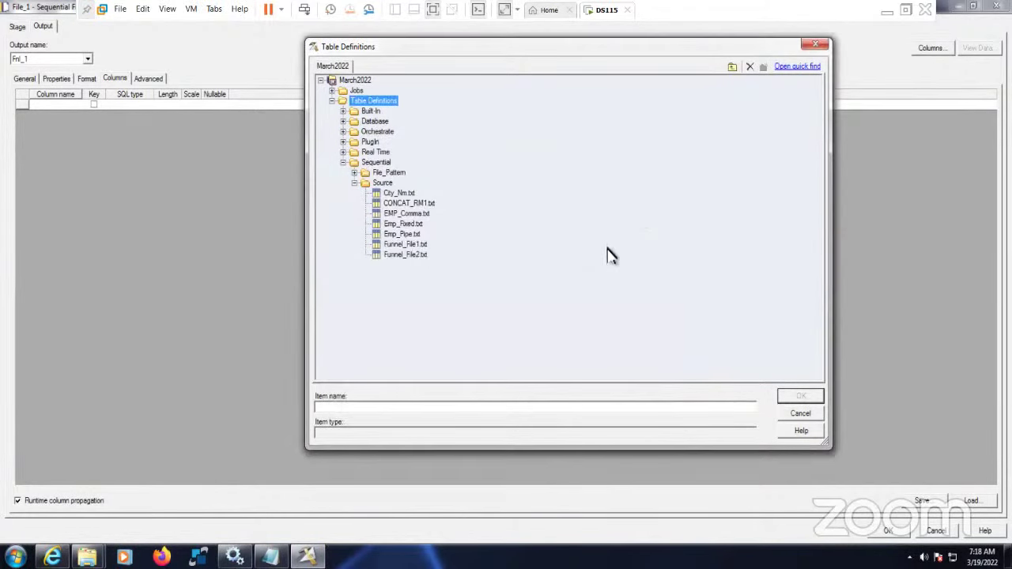
left_click(415, 245)
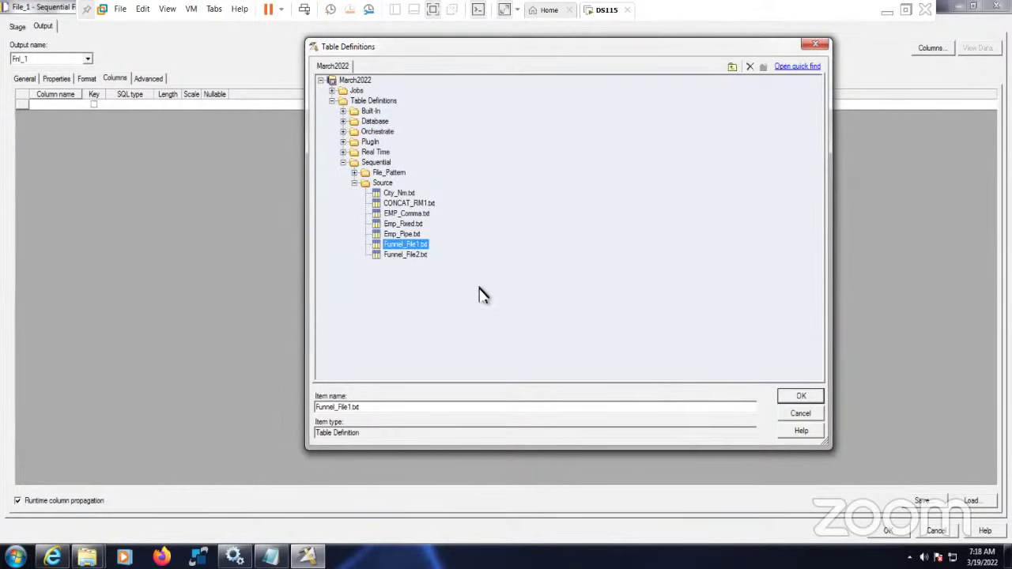
left_click(798, 397)
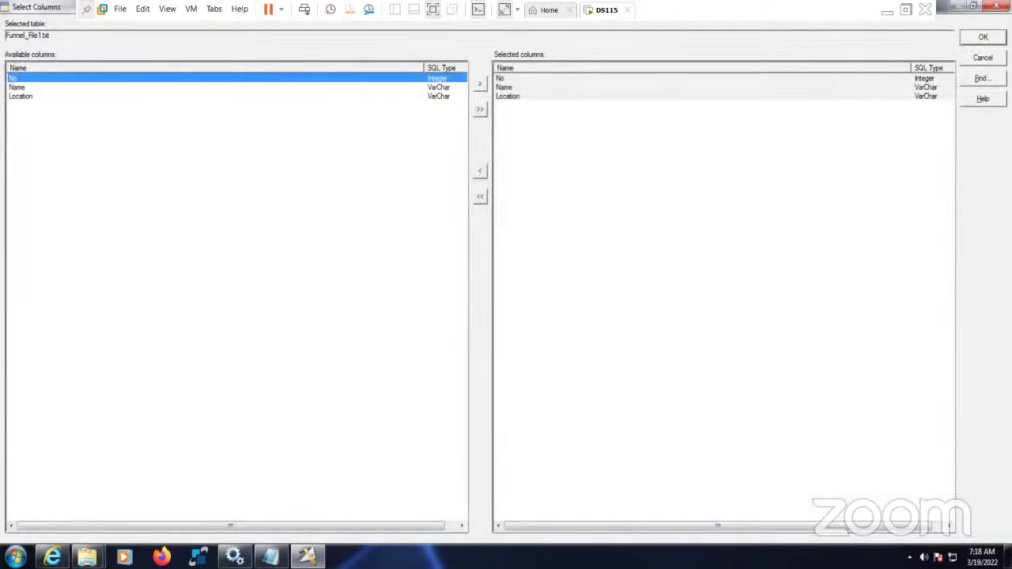
left_click(983, 36)
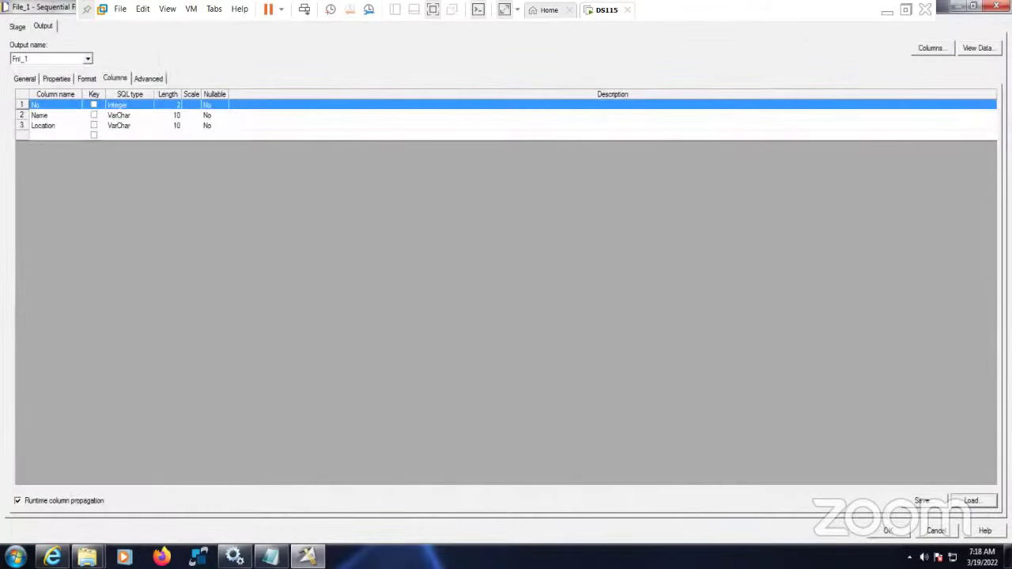
left_click(977, 47)
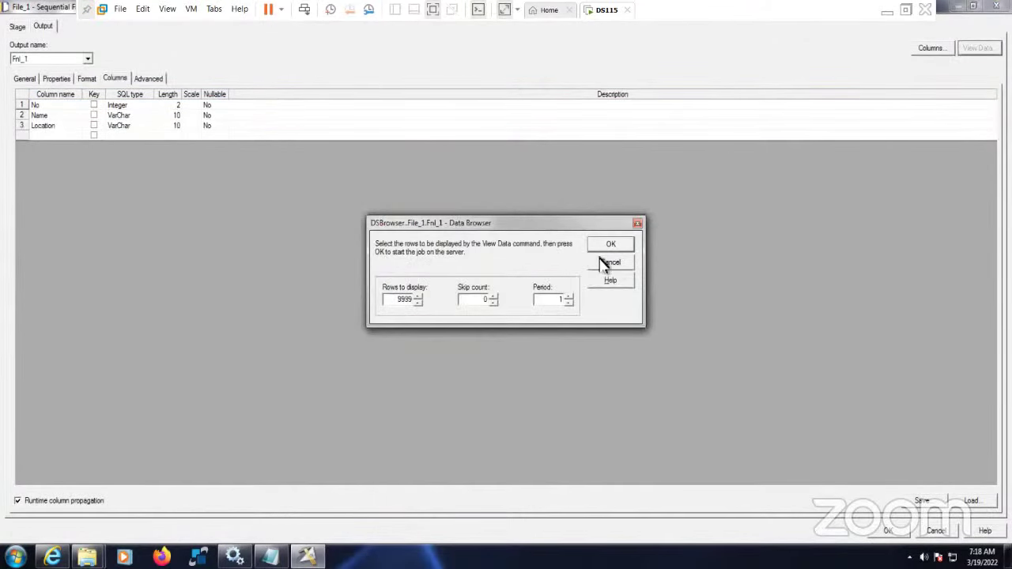
Preview File_1's four rows with widened Name and Location columns, then close the stage editor.
left_click(609, 245)
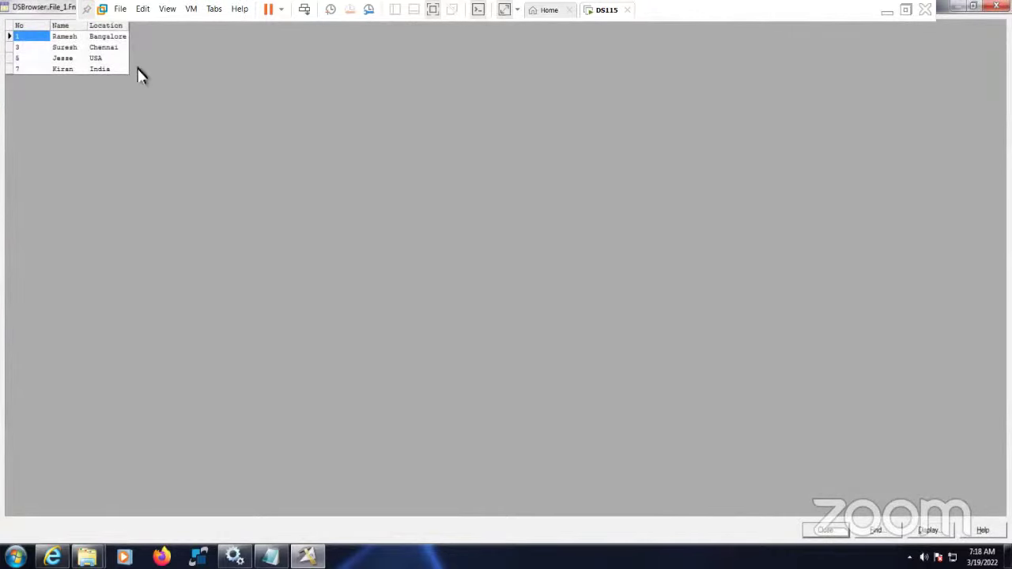
left_click_drag(130, 26, 175, 36)
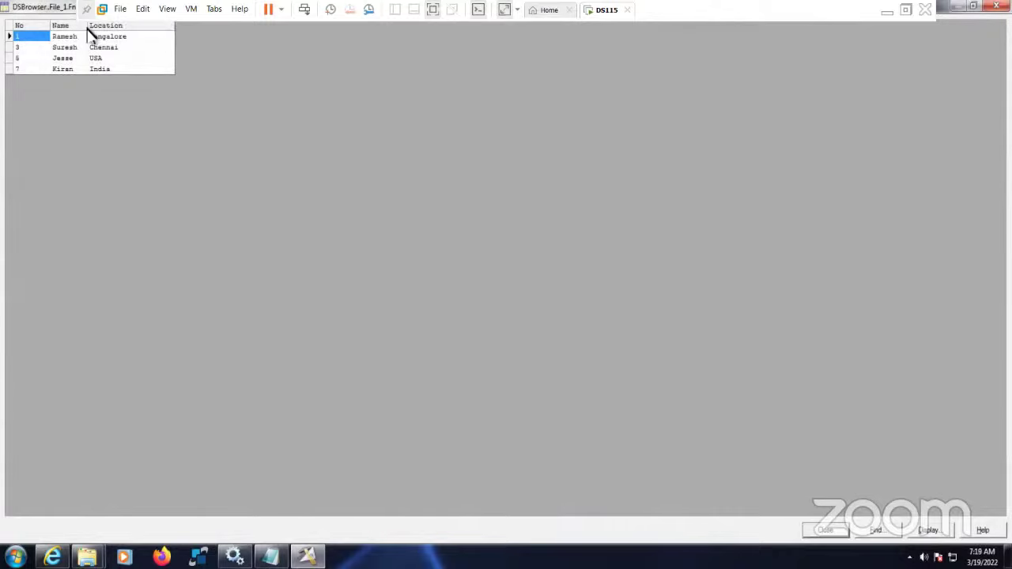
left_click_drag(89, 30, 106, 32)
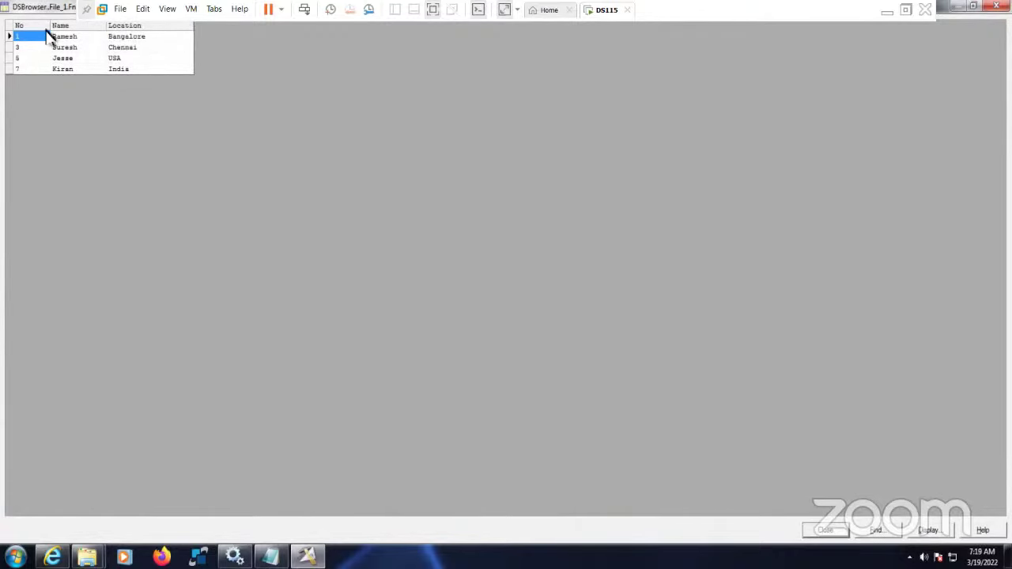
left_click(121, 70)
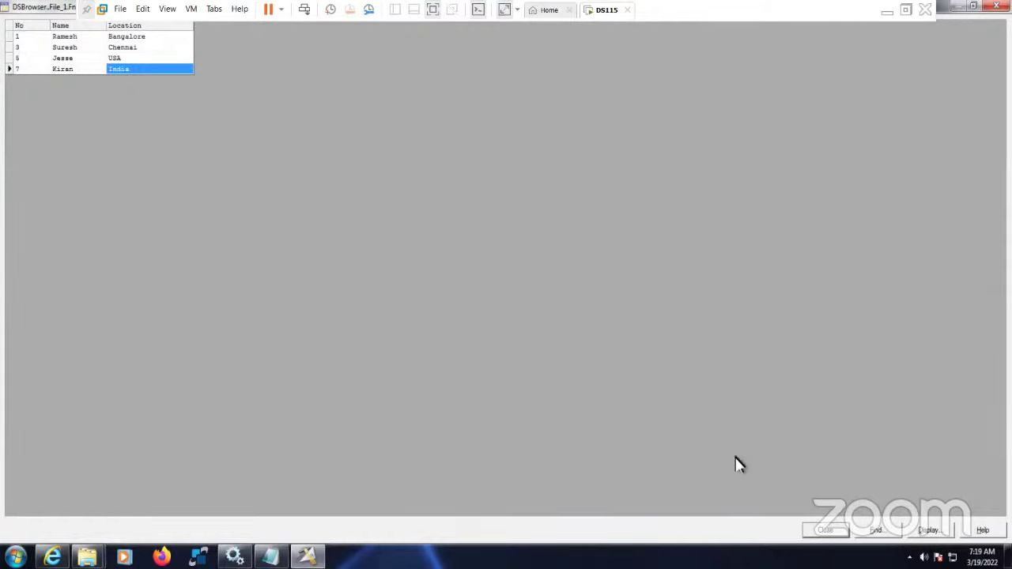
left_click(825, 530)
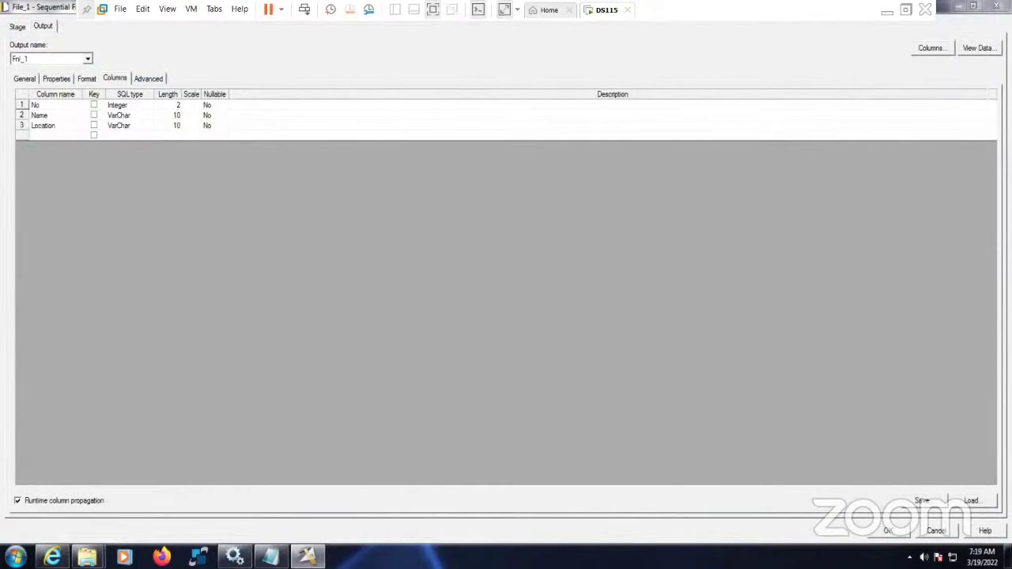
key("Return")
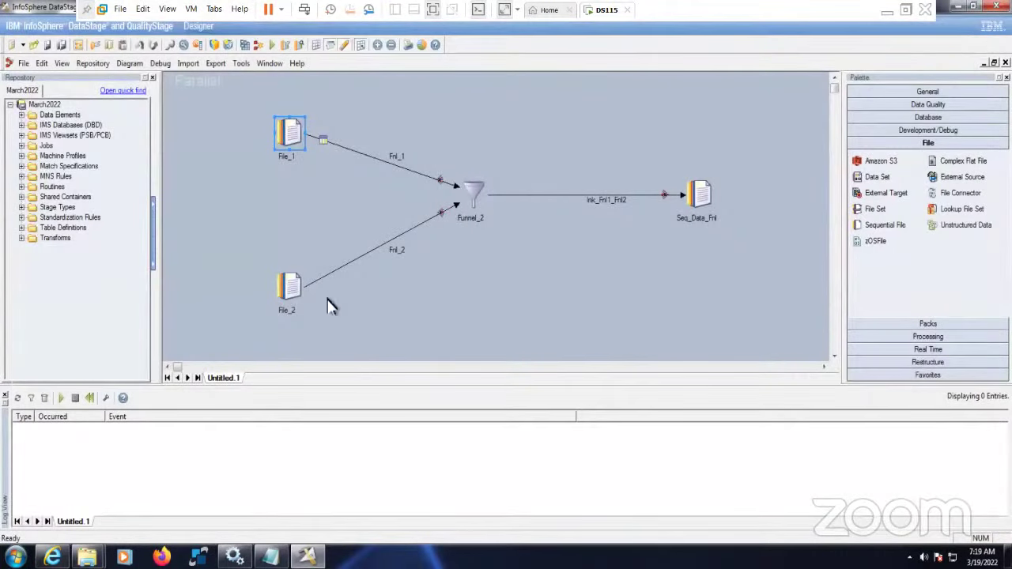
Point File_2 at C:\Source\Funnel_File2.txt and set First Line is Column Names to True.
double_click(291, 289)
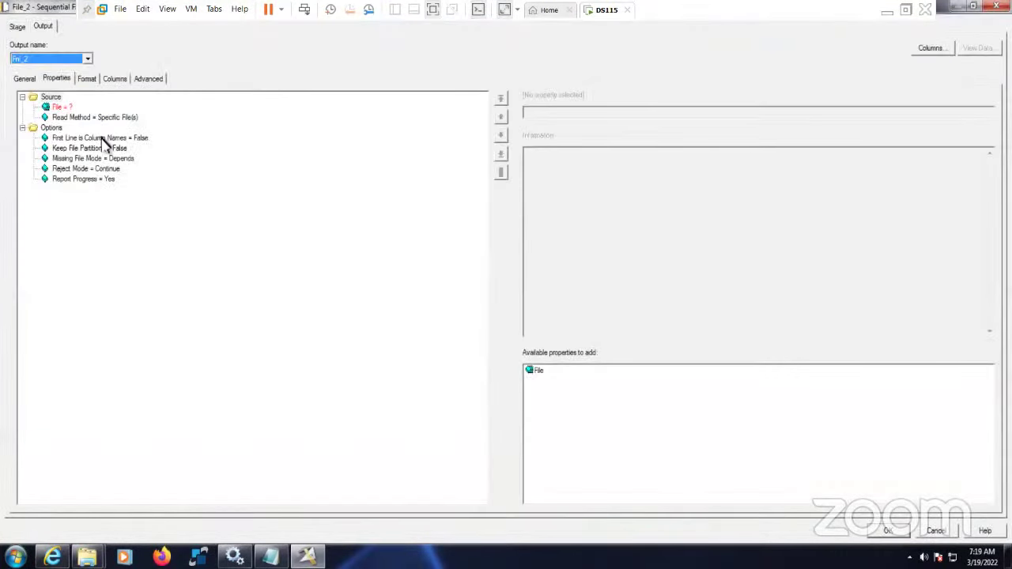
left_click(63, 107)
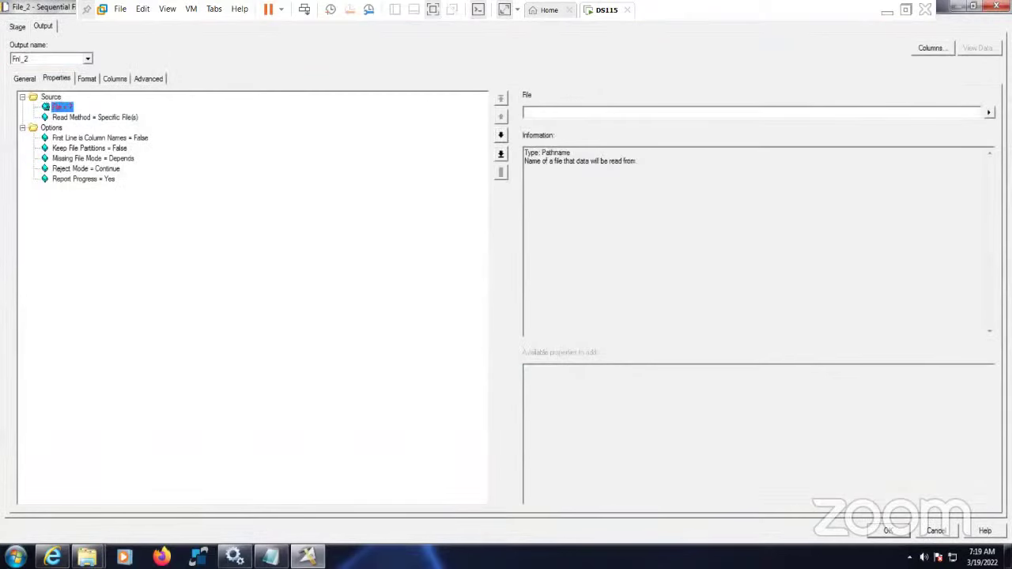
left_click(989, 112)
left_click(925, 143)
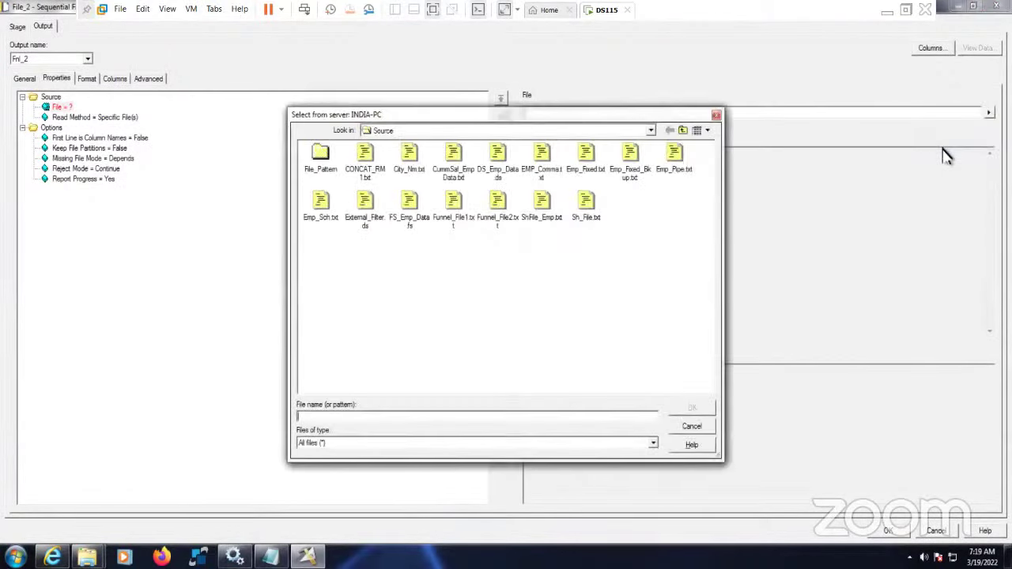
left_click(506, 214)
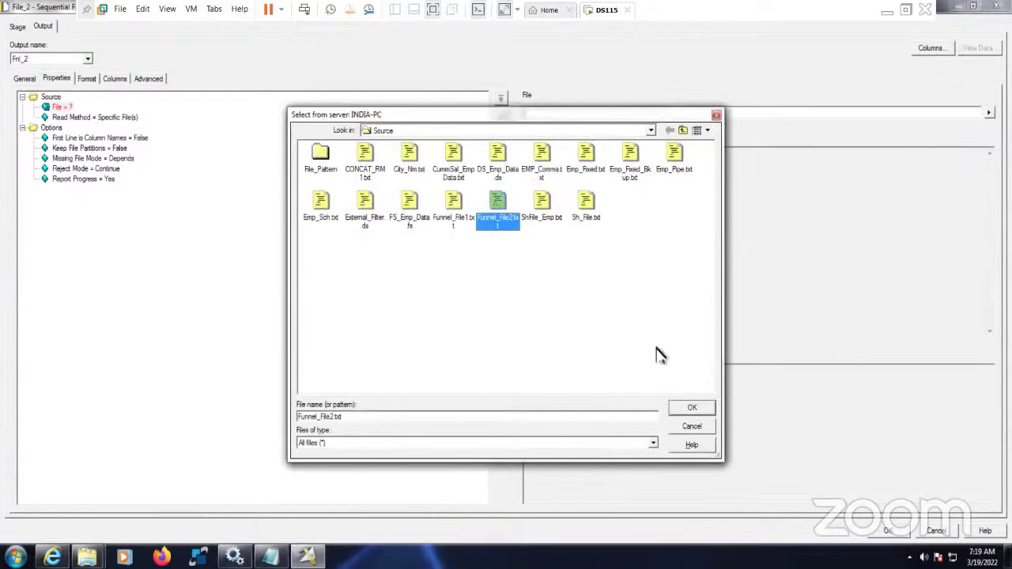
left_click(692, 408)
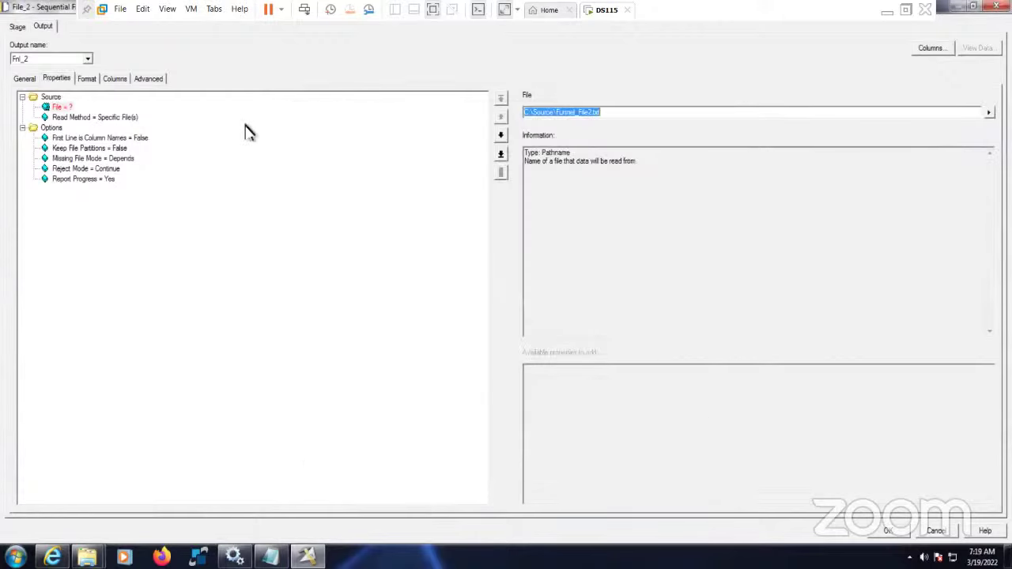
left_click(139, 138)
left_click(529, 113)
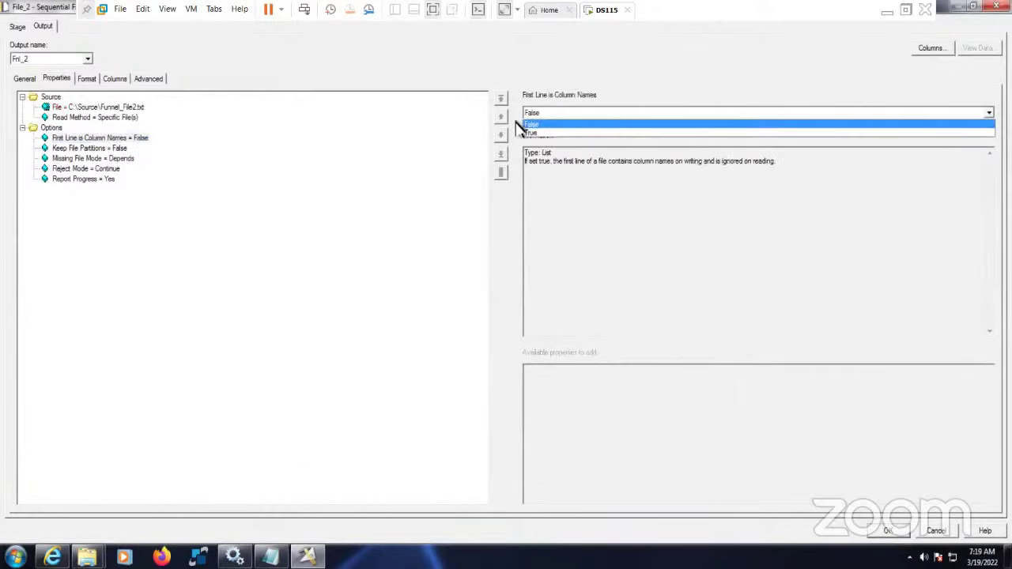
left_click(535, 131)
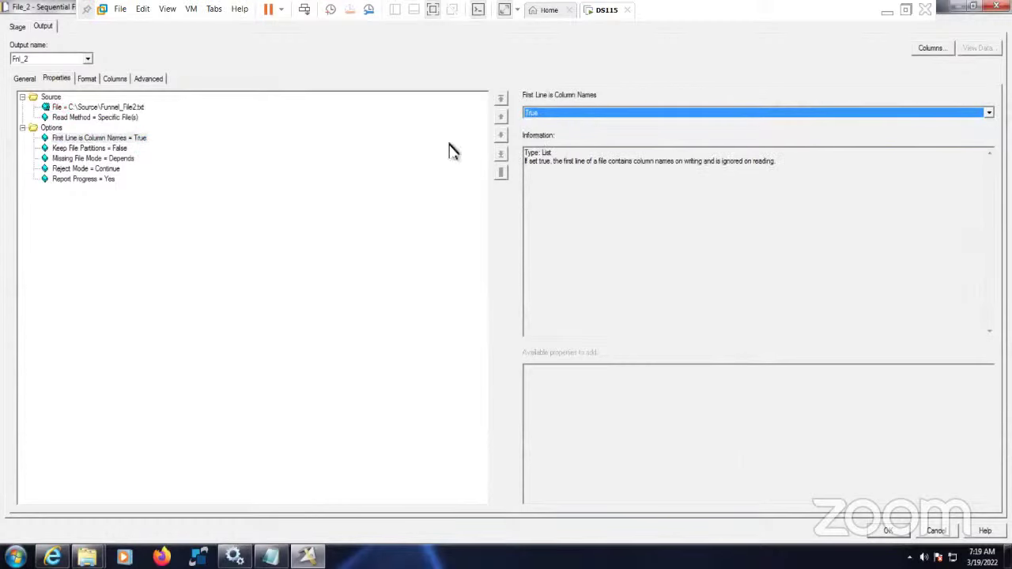
Set File_2's field delimiter to | and remove the Quote = double setting.
left_click(86, 79)
left_click(77, 137)
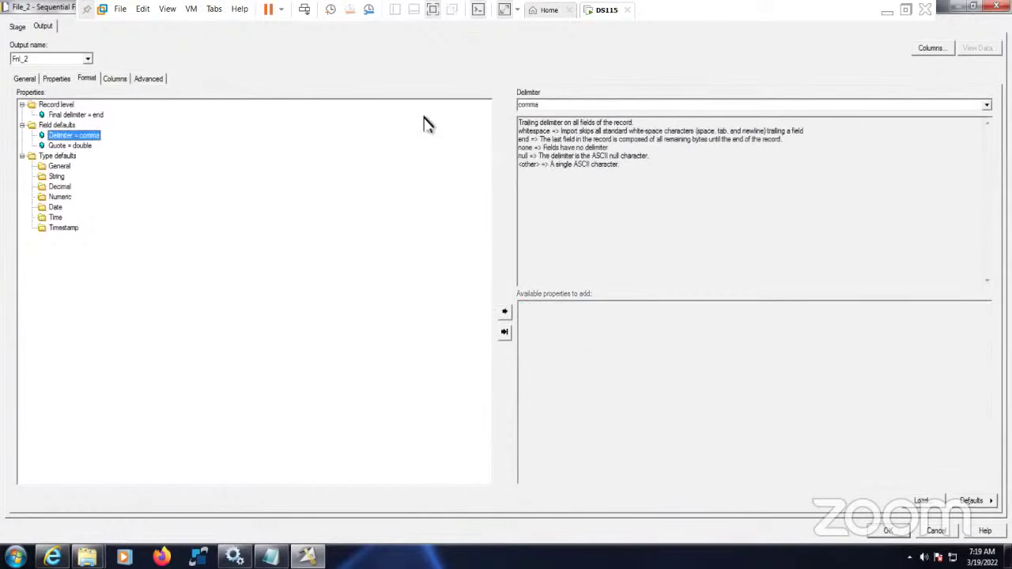
left_click(561, 107)
type("|")
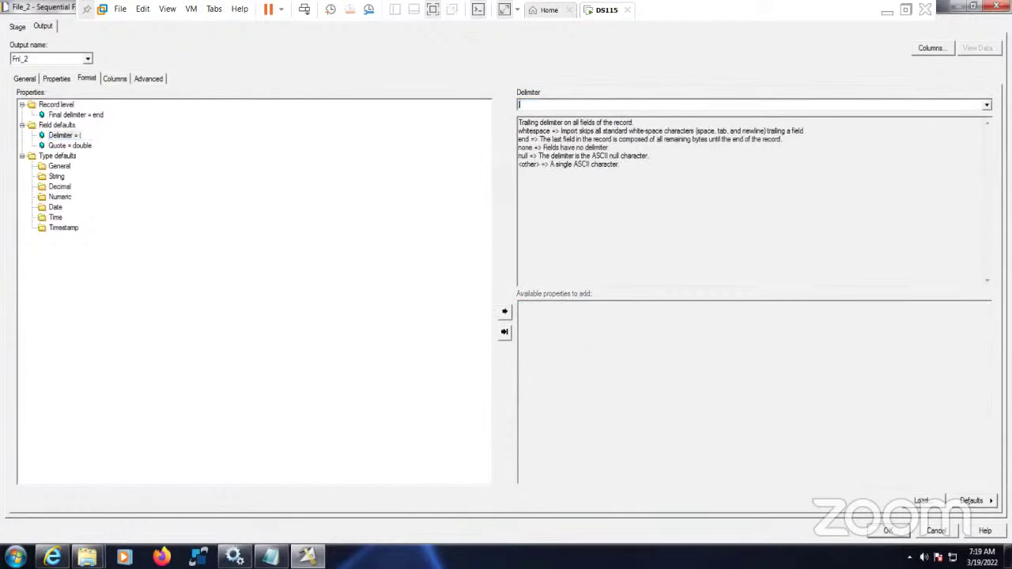
left_click(78, 146)
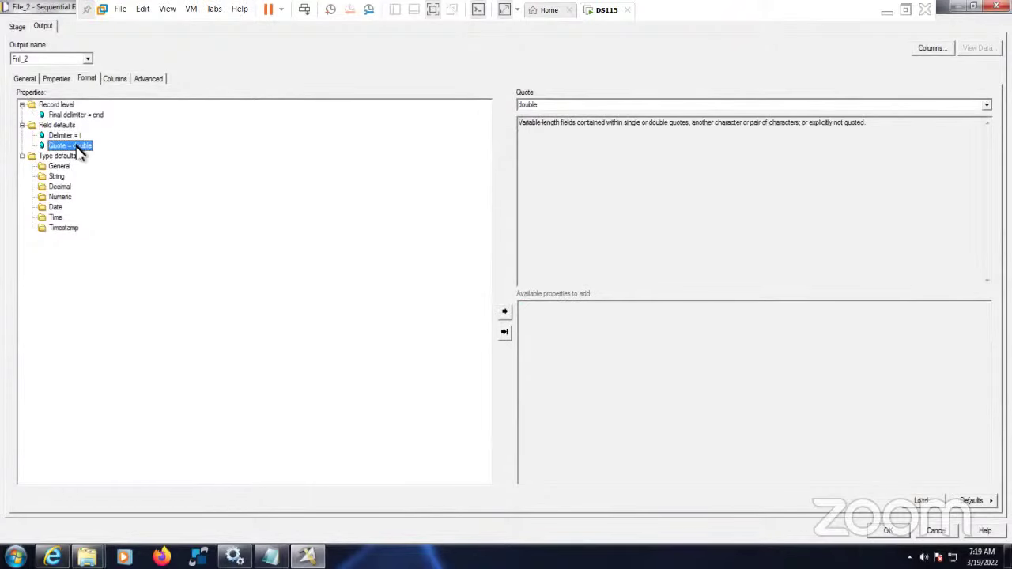
key("Delete")
left_click(116, 79)
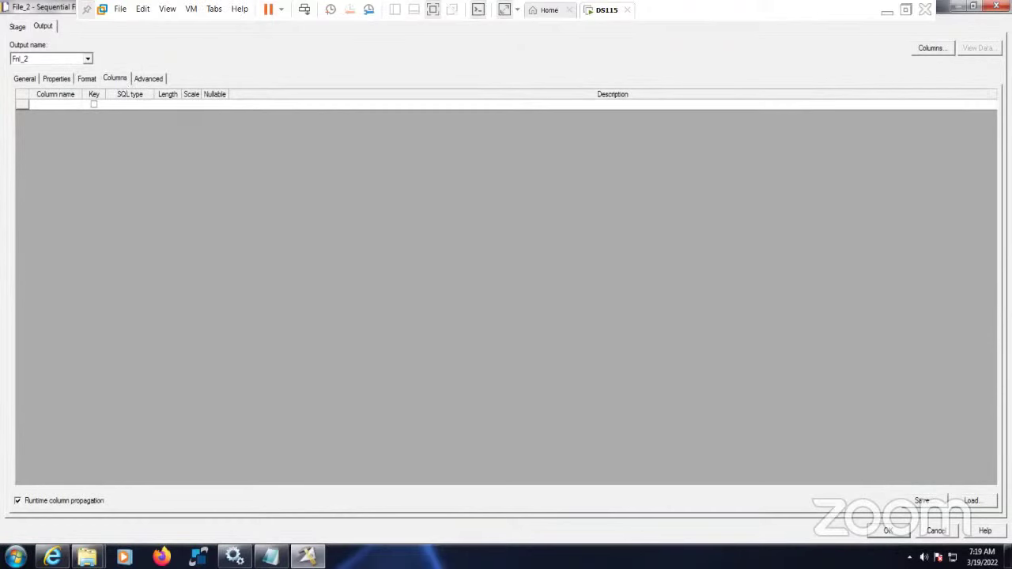
Load columns No, Name and Loc into File_2 from the Funnel_File2.txt definition.
left_click(971, 500)
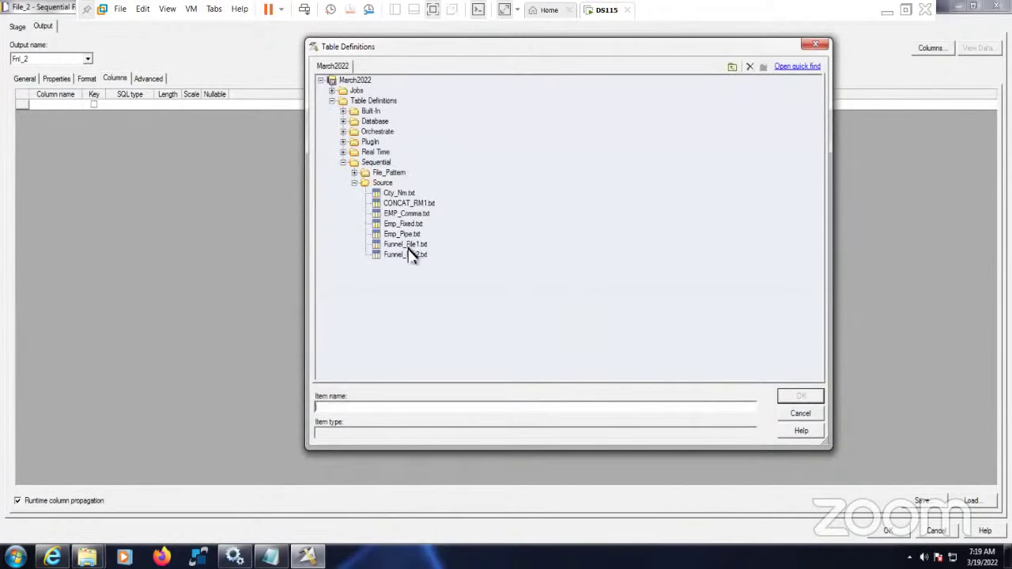
left_click(410, 254)
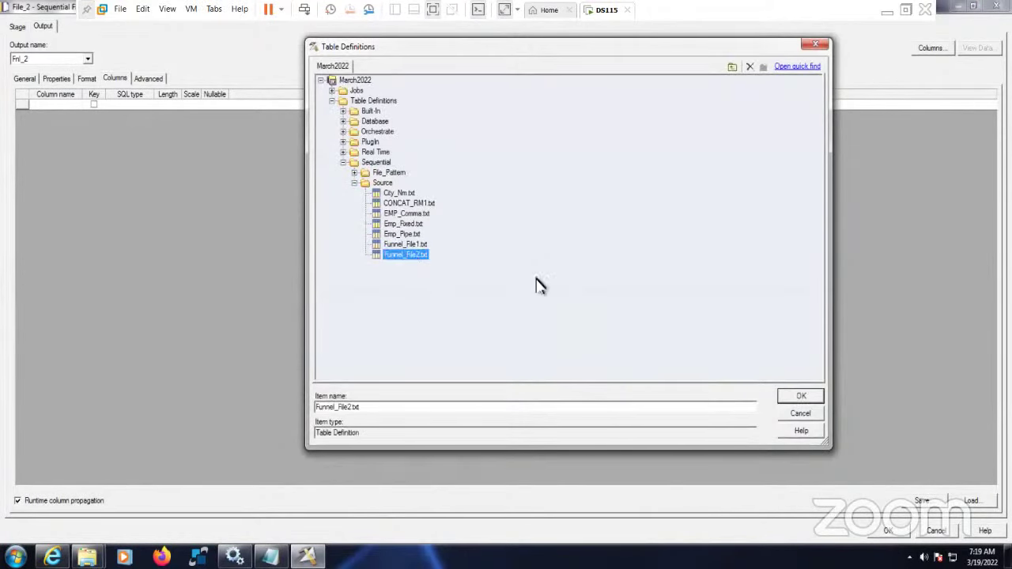
left_click(802, 396)
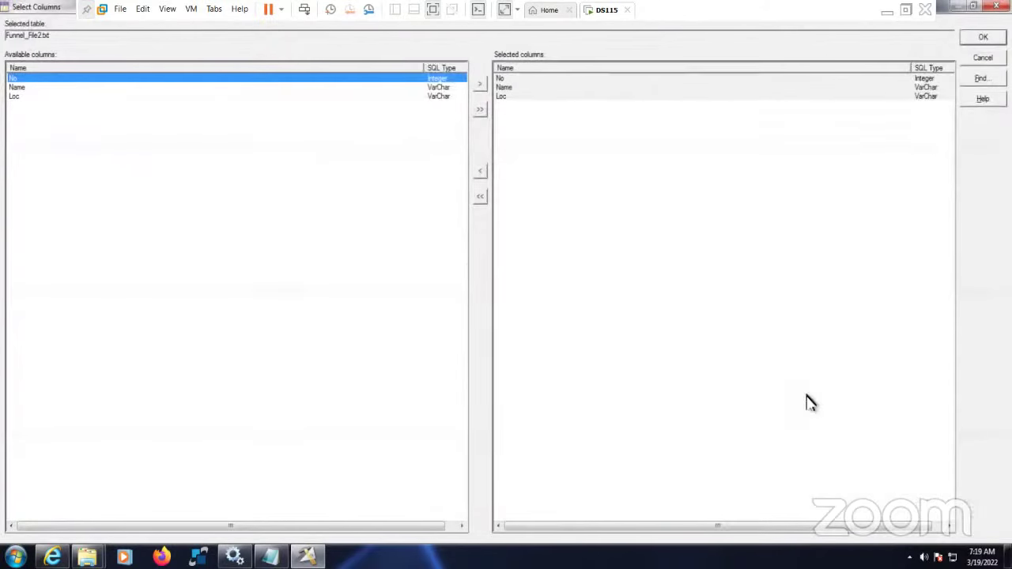
left_click(982, 37)
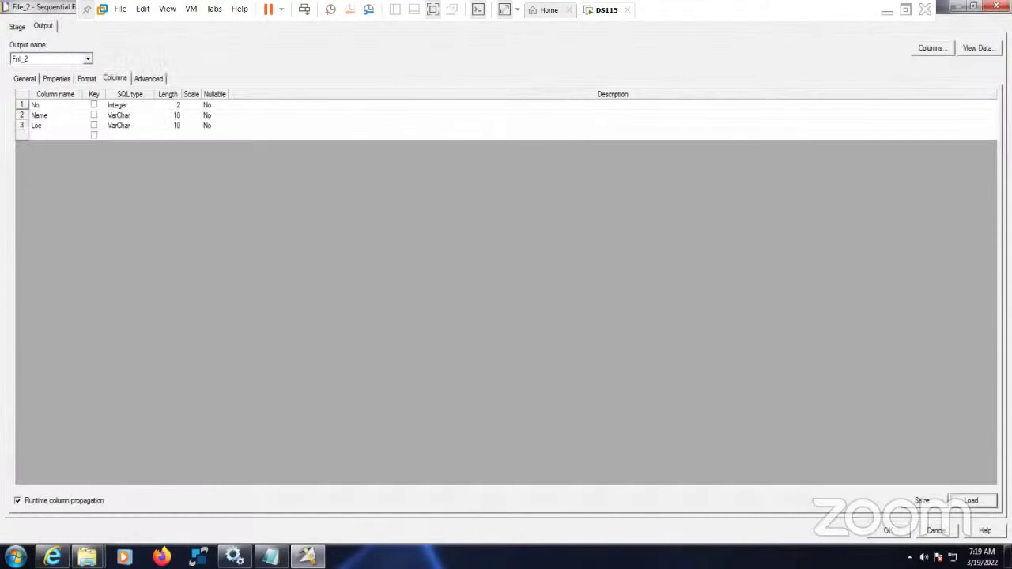
Preview File_2's four data rows with default row limits, then close the browser.
left_click(977, 48)
left_click(608, 242)
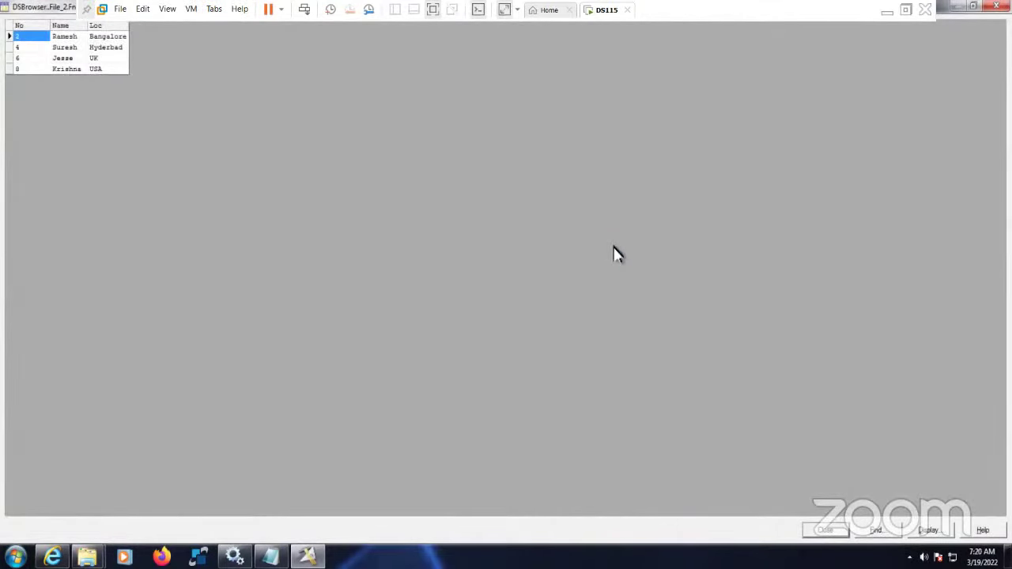
left_click(101, 59)
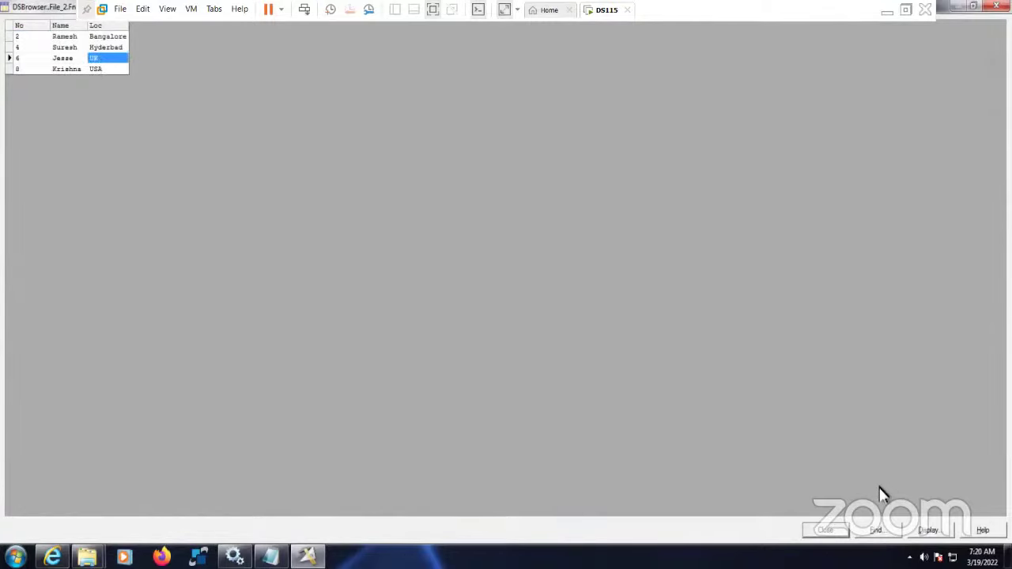
left_click(825, 529)
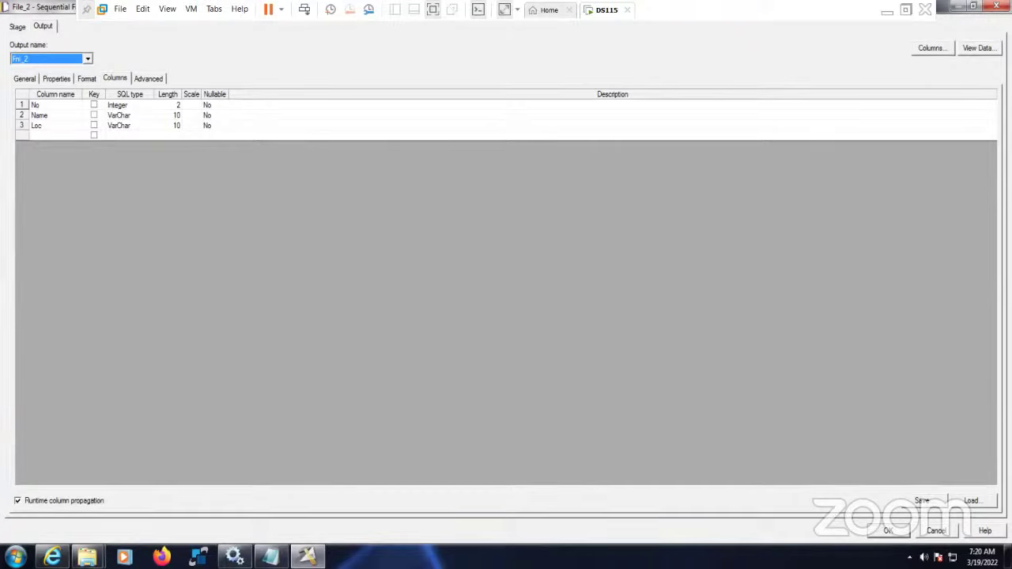
Close File_2's stage editor and select the File_1 and File_2 source stages on the canvas.
key("Return")
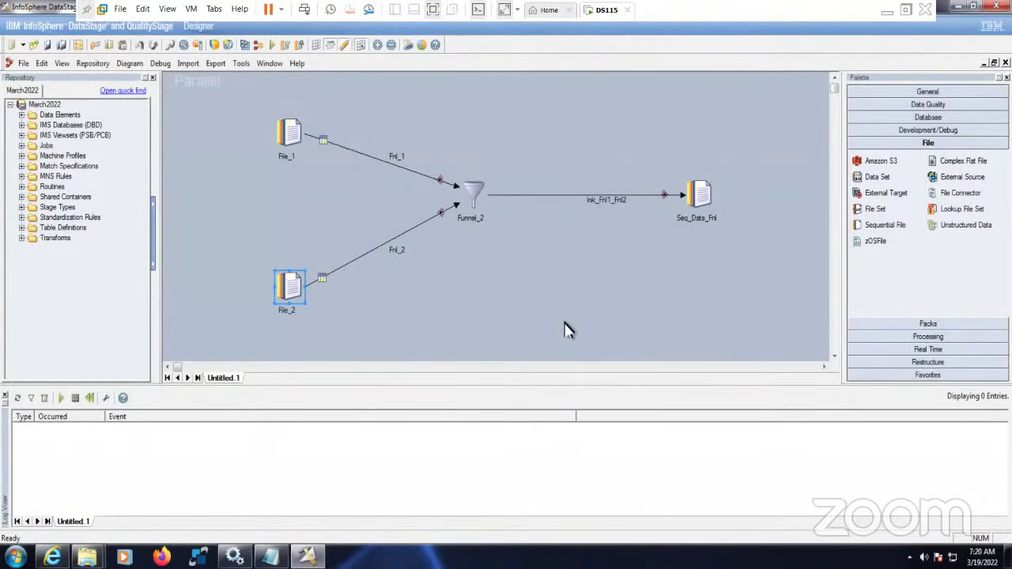
left_click(561, 328)
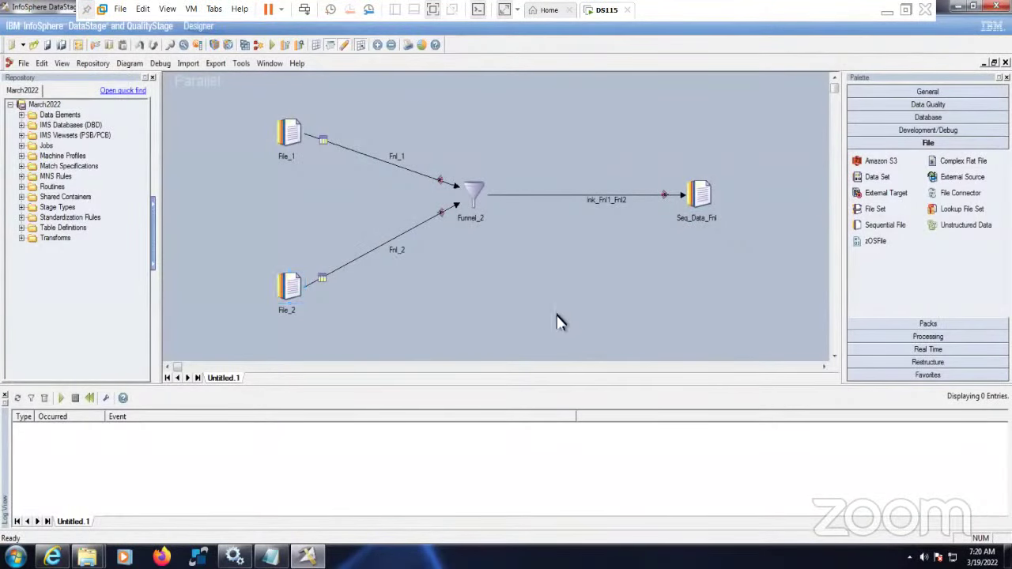
left_click(472, 218)
left_click(427, 286)
left_click_drag(241, 88, 350, 341)
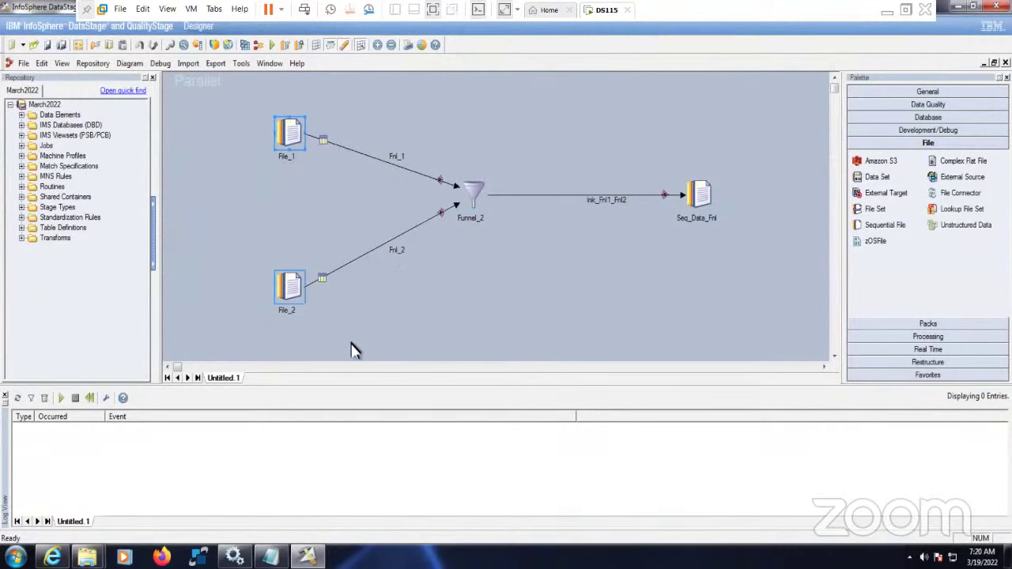
left_click_drag(719, 266, 753, 301)
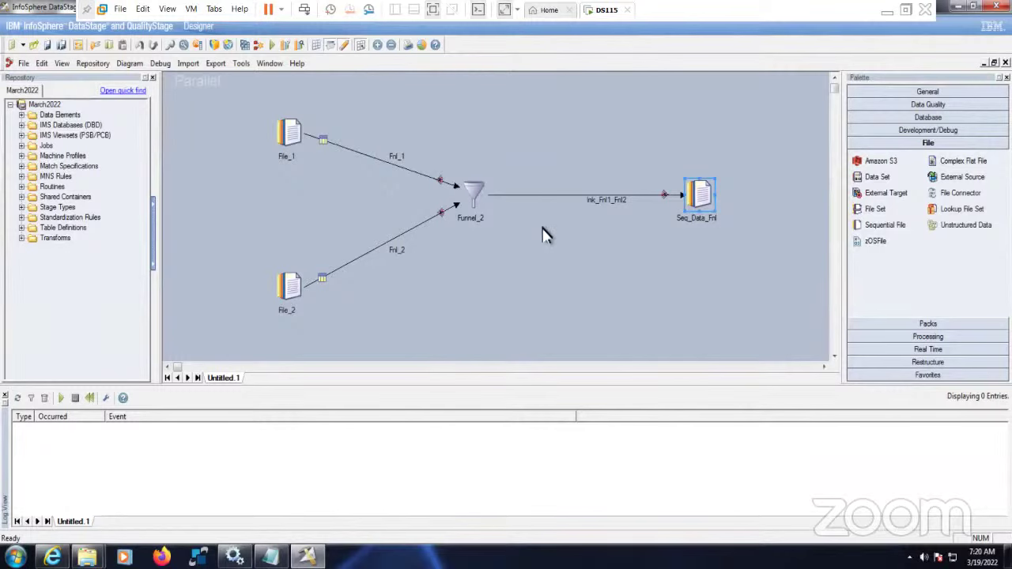
left_click(659, 160)
left_click_drag(247, 95, 353, 353)
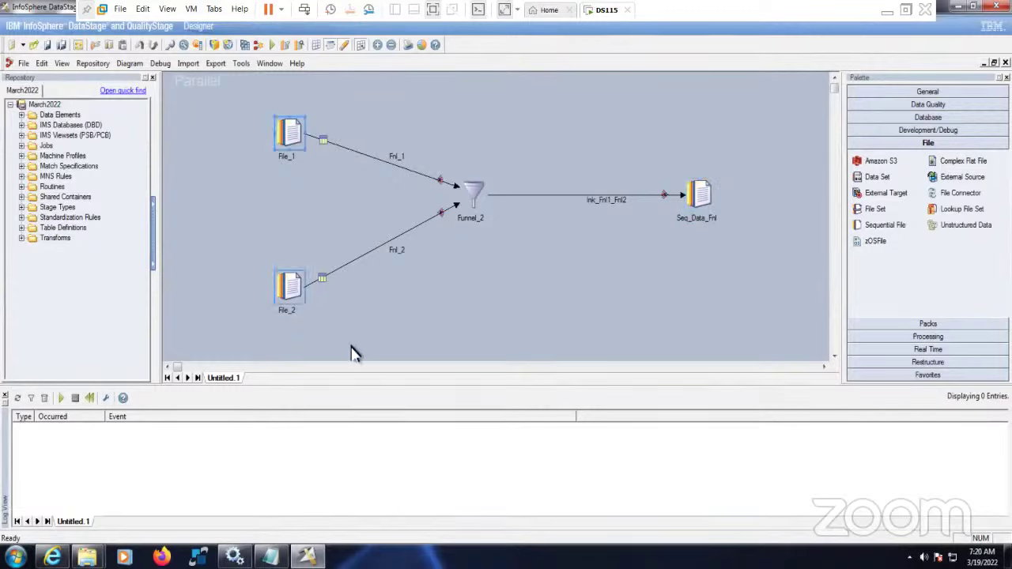
left_click(262, 197)
left_click_drag(248, 96, 342, 360)
Keep Funnel_2's Funnel Type as Continuous Funnel and view input Fnl_1's Auto partitioning.
double_click(474, 197)
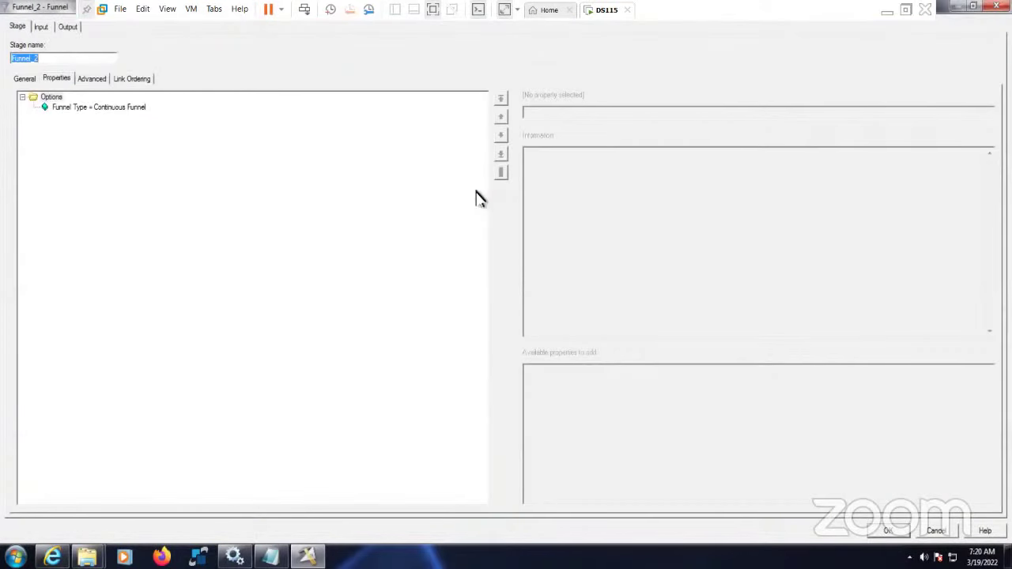
left_click(119, 109)
left_click(604, 115)
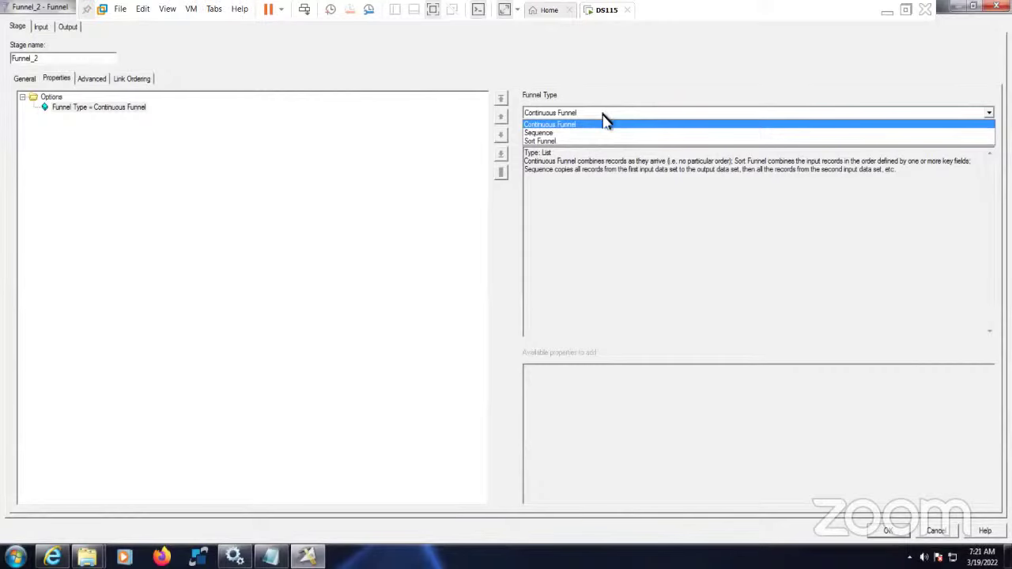
left_click(578, 124)
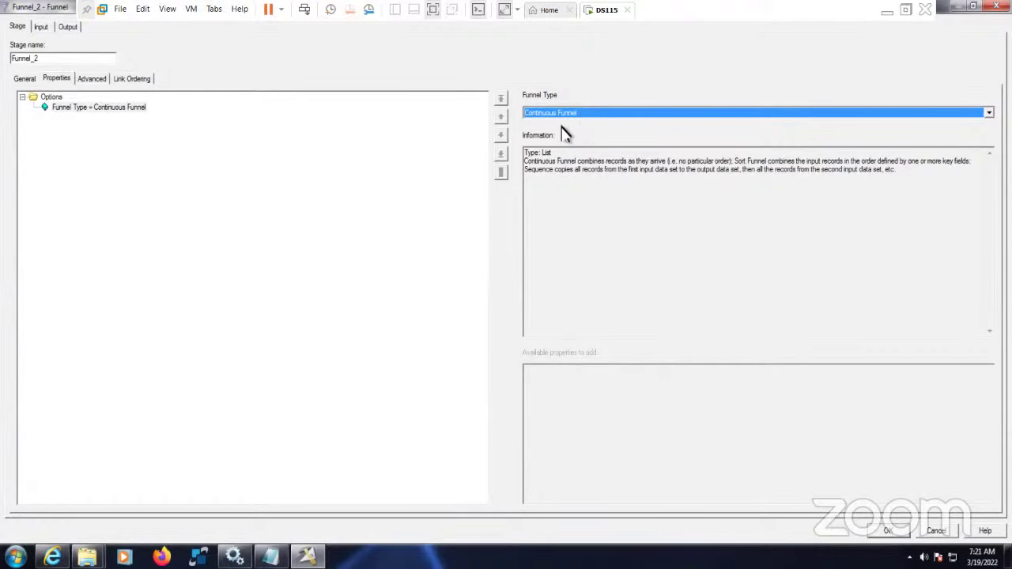
left_click(41, 27)
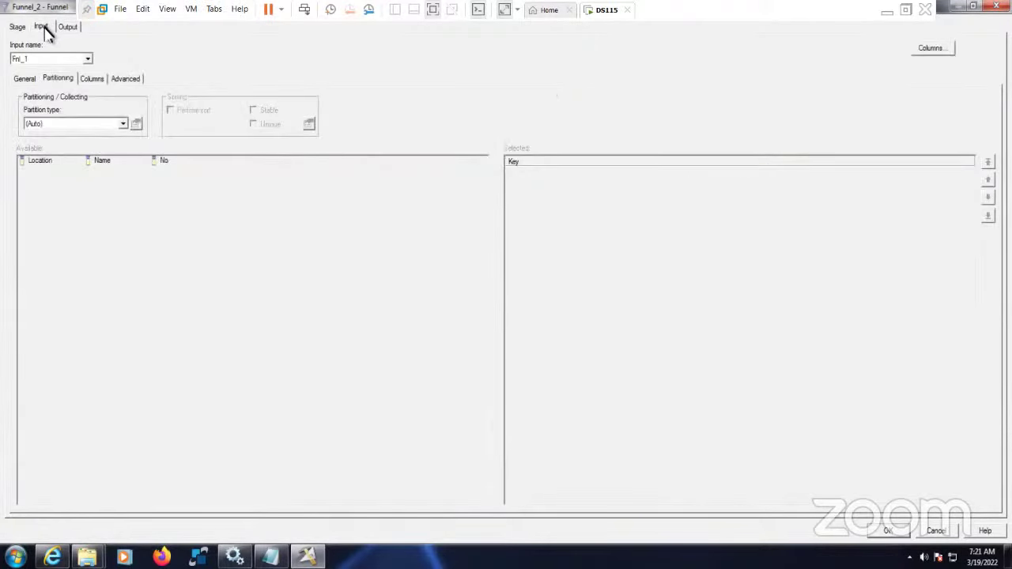
Review Funnel_2's inputs Fnl_1 and Fnl_2, then show output lnk_Fnl1_Fnl2's column mapping.
left_click(87, 59)
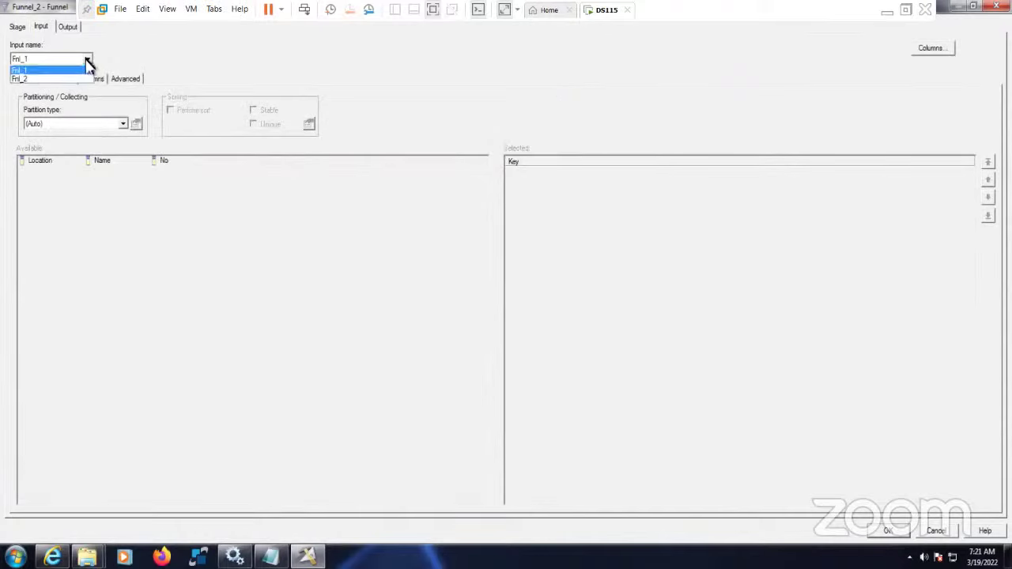
left_click(68, 79)
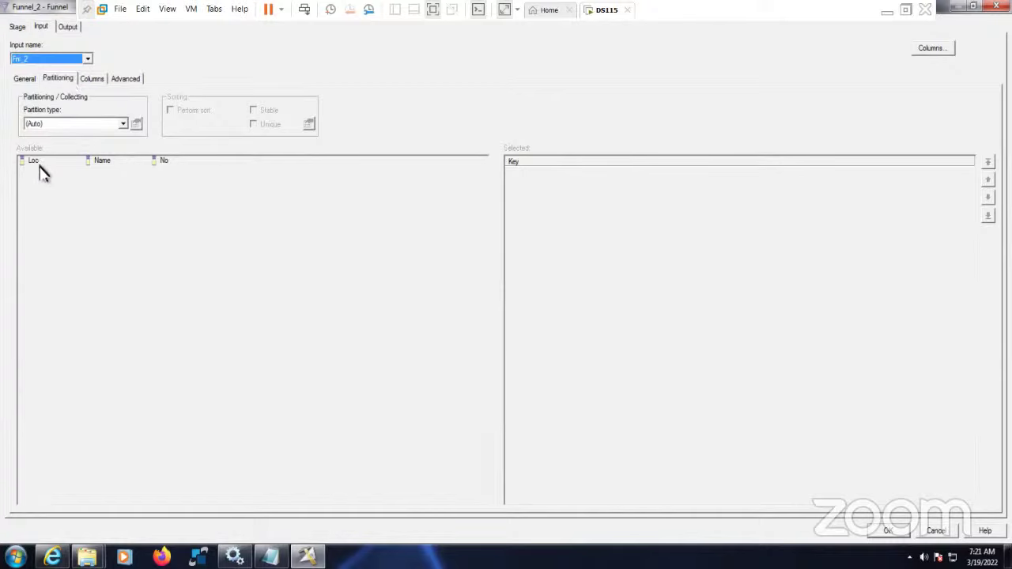
left_click(88, 61)
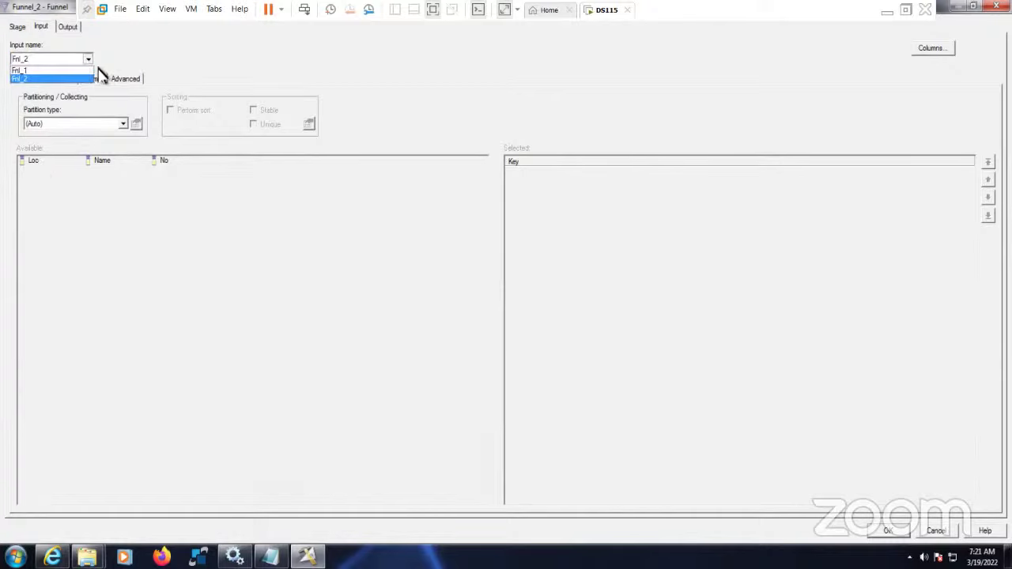
left_click(50, 71)
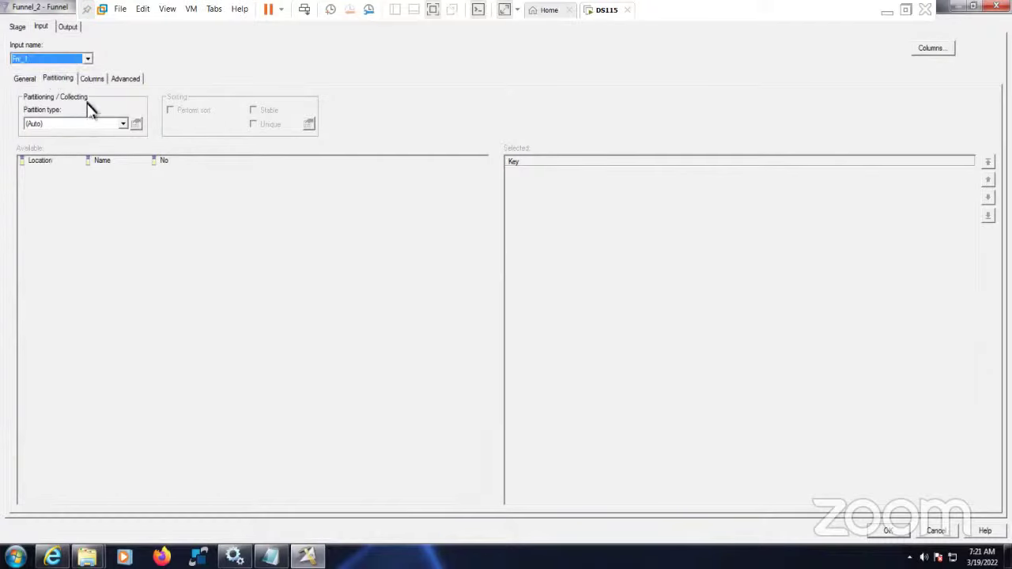
left_click(70, 32)
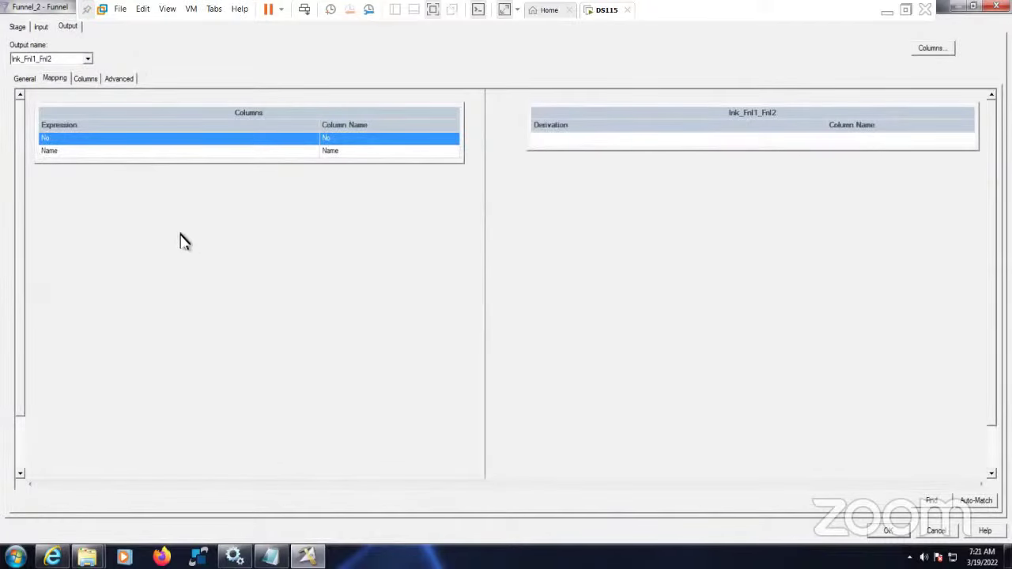
left_click(83, 82)
left_click(56, 79)
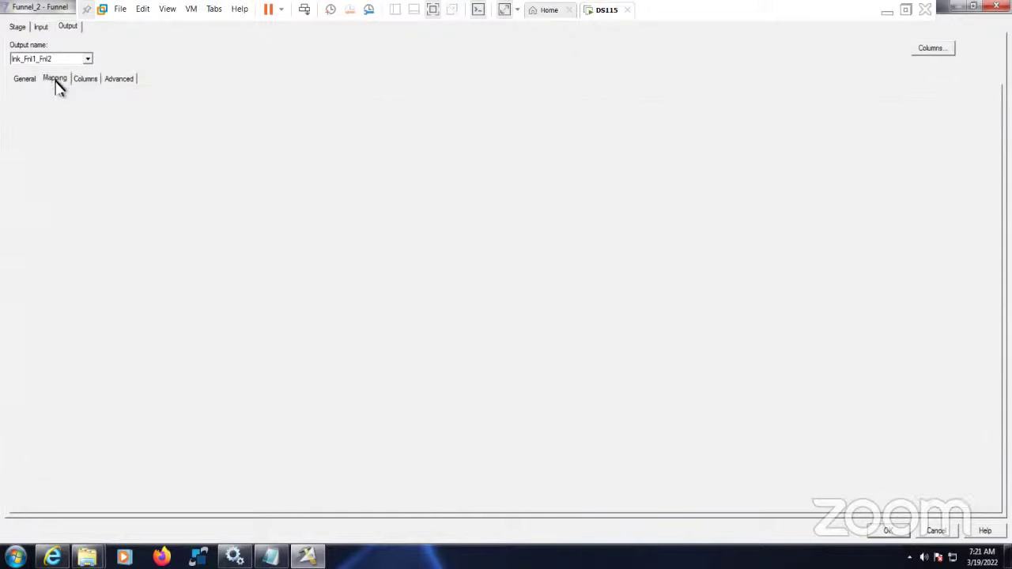
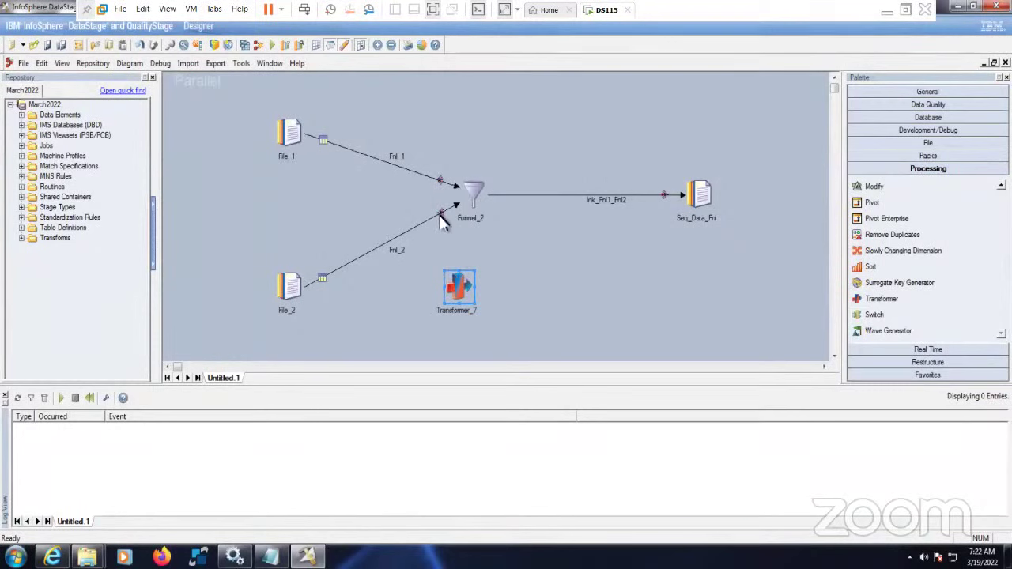
Reconnect the Fnl_2 link to Transformer_7 and draw a new link from Transformer_7 to Funnel_2.
left_click(440, 215)
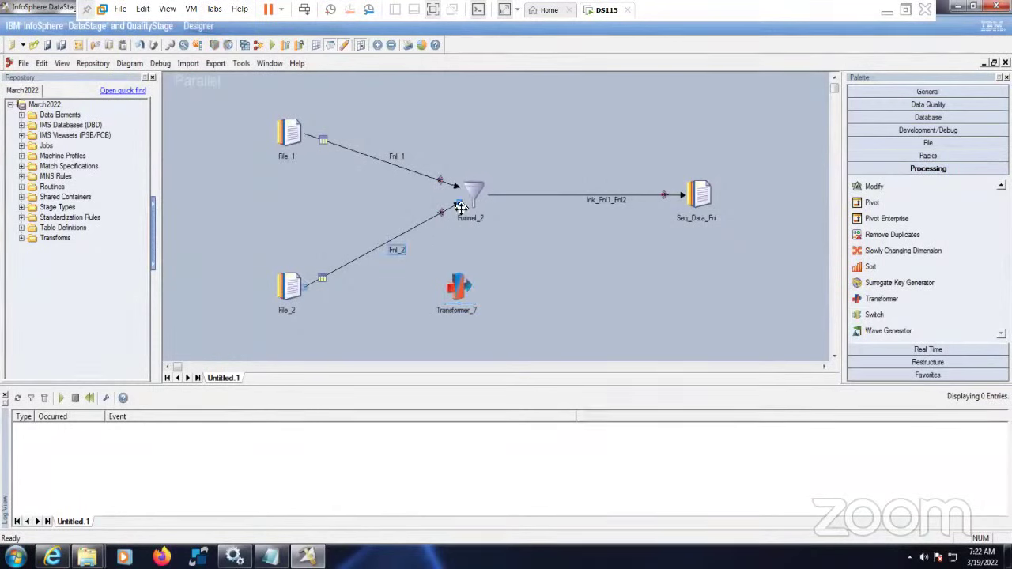
left_click_drag(460, 207, 389, 247)
right_click(355, 272)
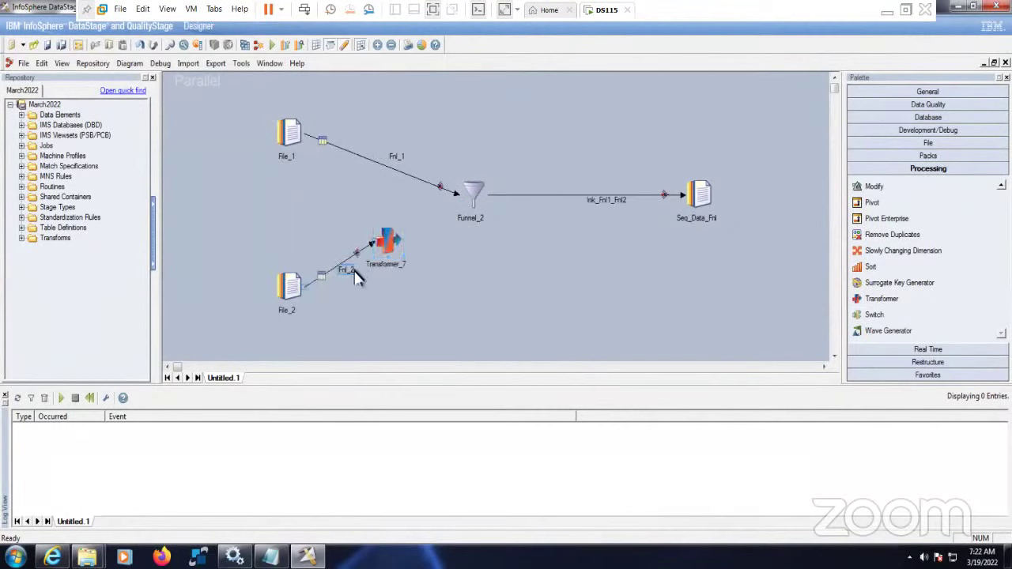
left_click(373, 276)
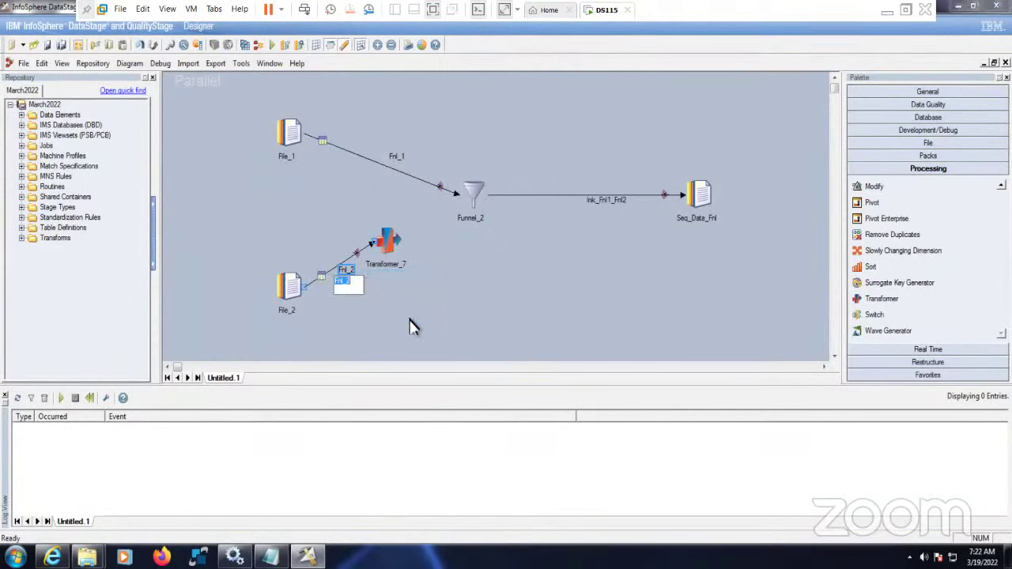
left_click(408, 280)
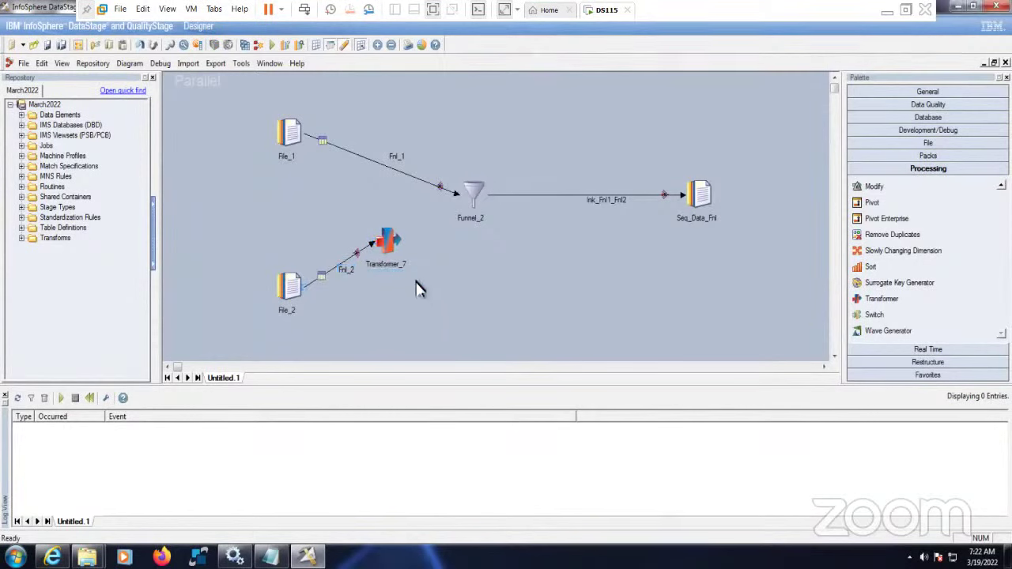
left_click_drag(387, 249, 474, 206)
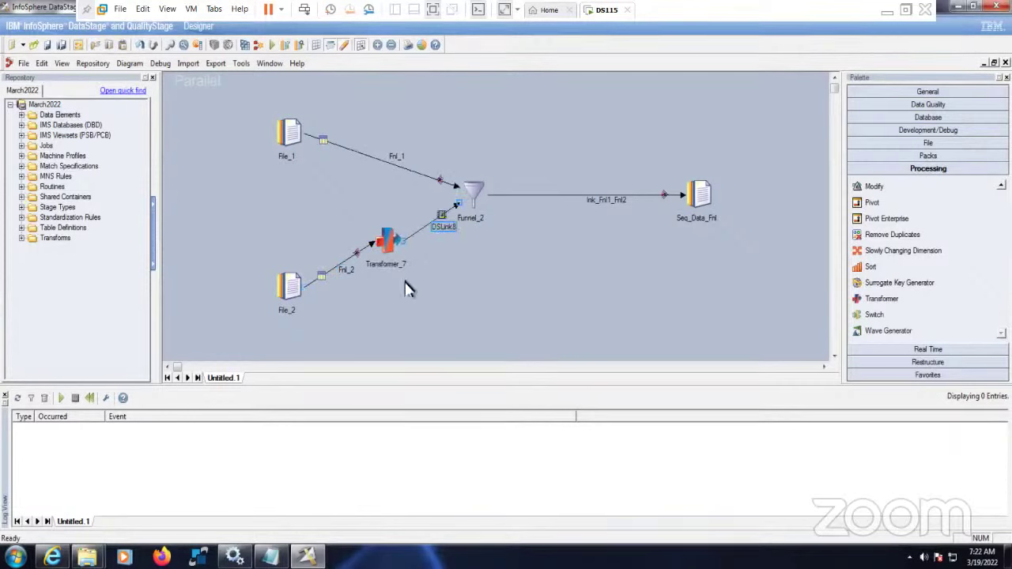
Rename the File_2 link to lnk_Fnl2_IP and the new Transformer_7 output link to Fnl_2.
right_click(449, 236)
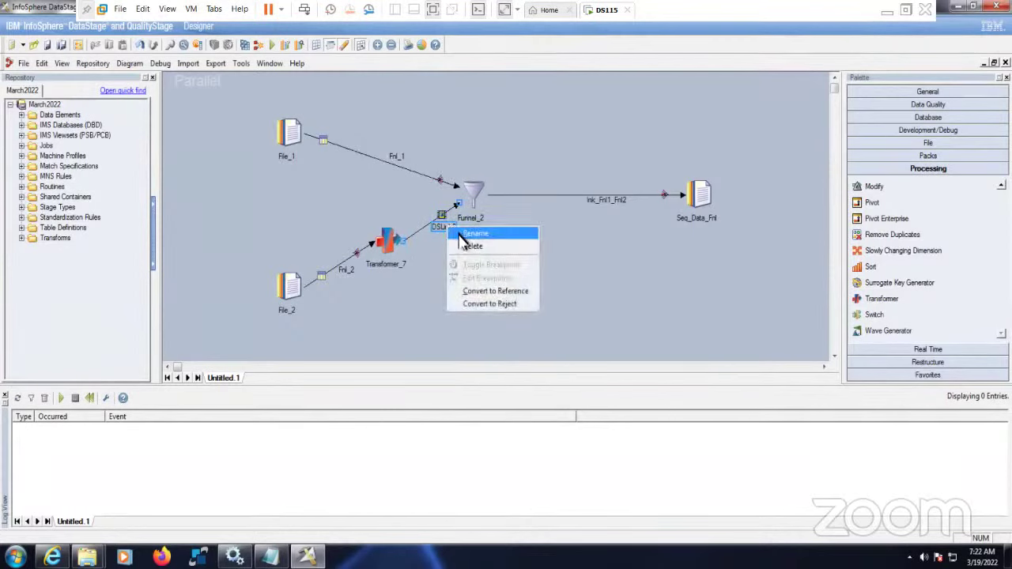
left_click(473, 234)
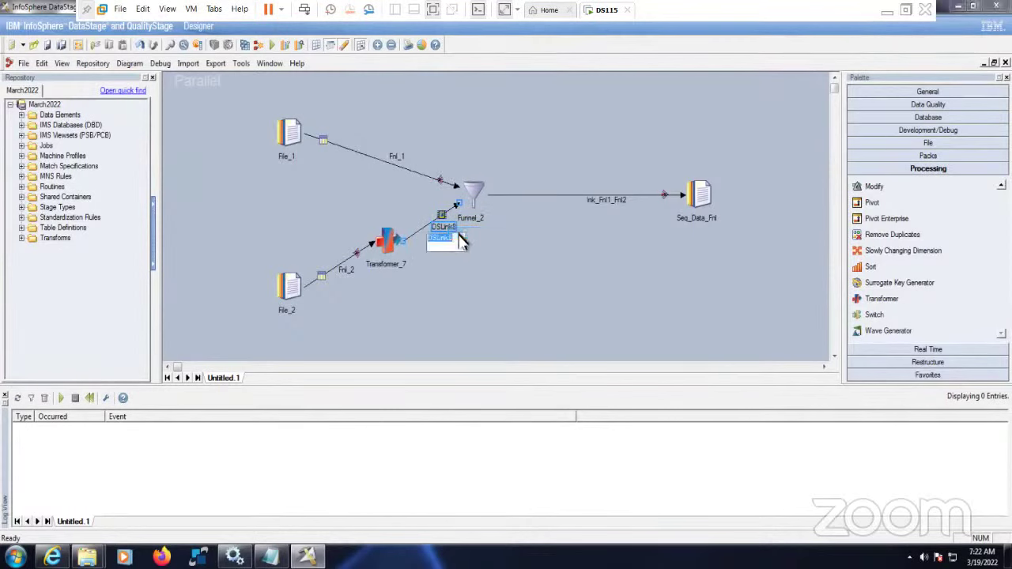
left_click(347, 274)
right_click(348, 274)
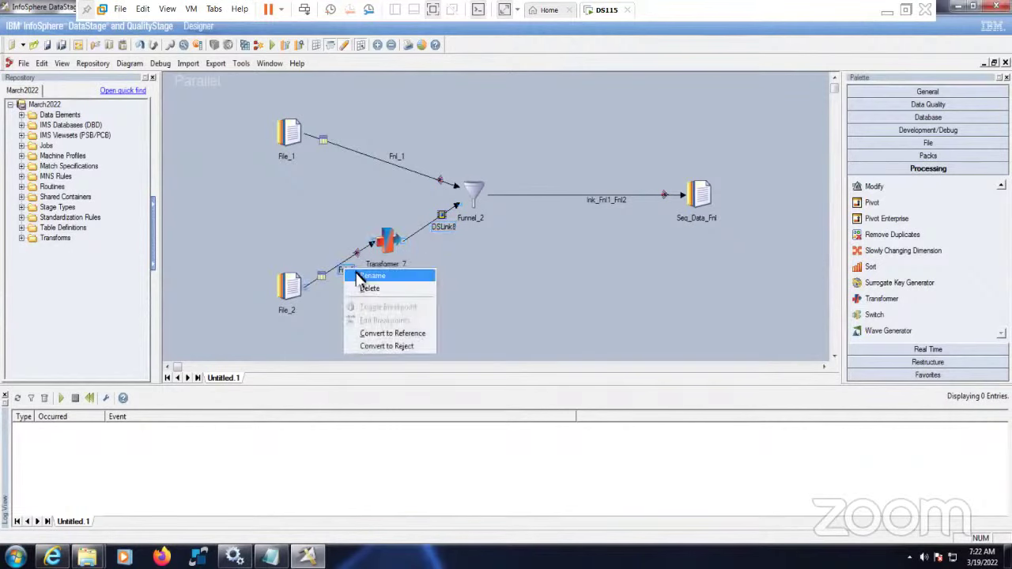
left_click(359, 276)
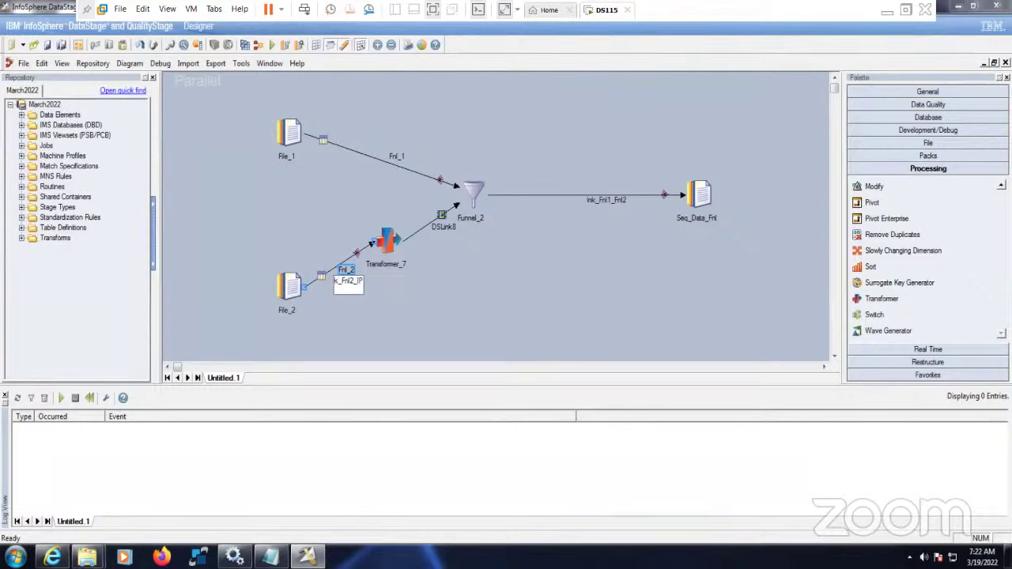
left_click(440, 294)
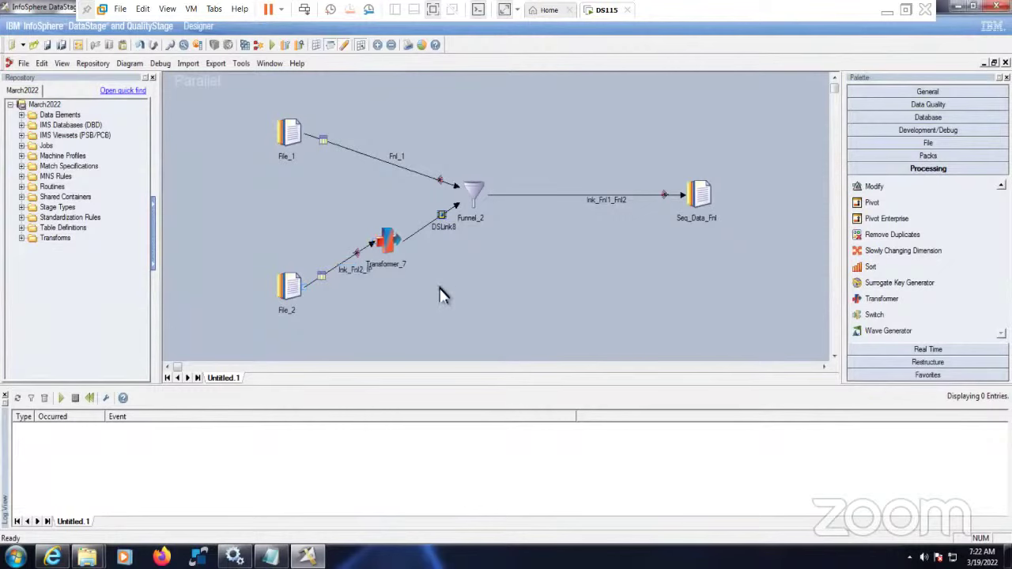
right_click(450, 229)
left_click(478, 234)
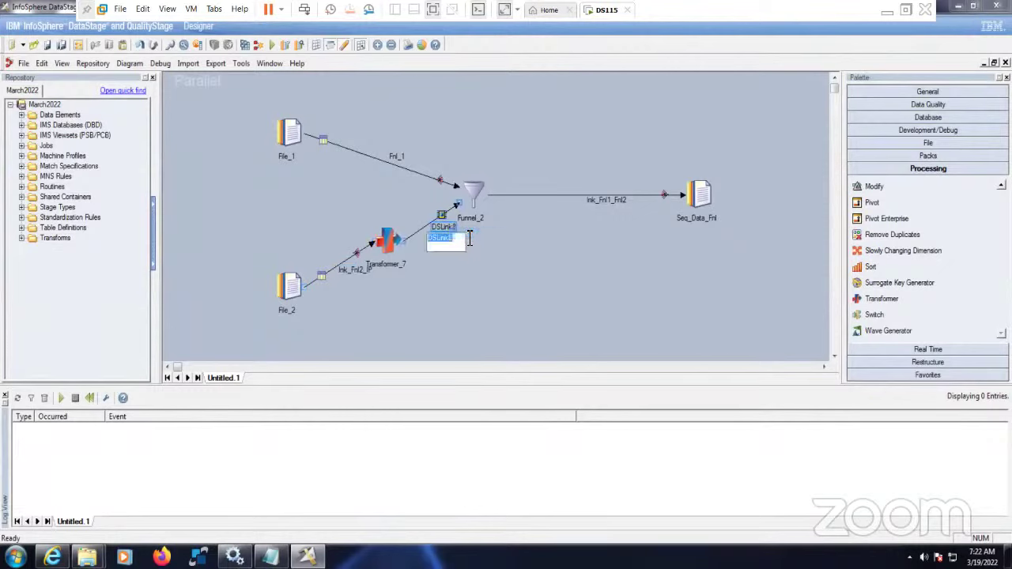
left_click(472, 251)
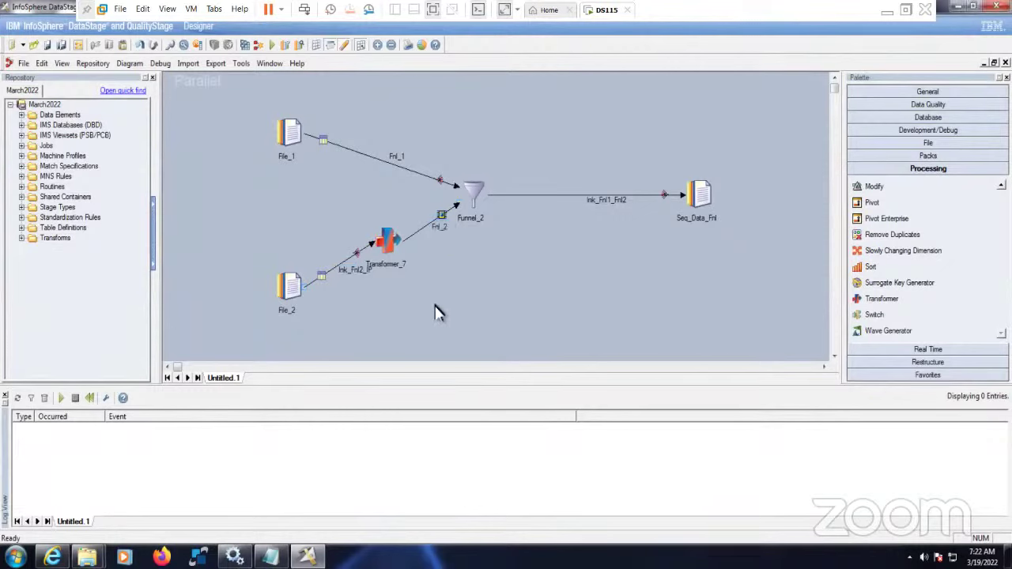
Rearrange File_1, File_2, Transformer_7, Funnel_2 and Seq_Data_Fnl into a tidy, aligned layout.
left_click(287, 291)
left_click(301, 289)
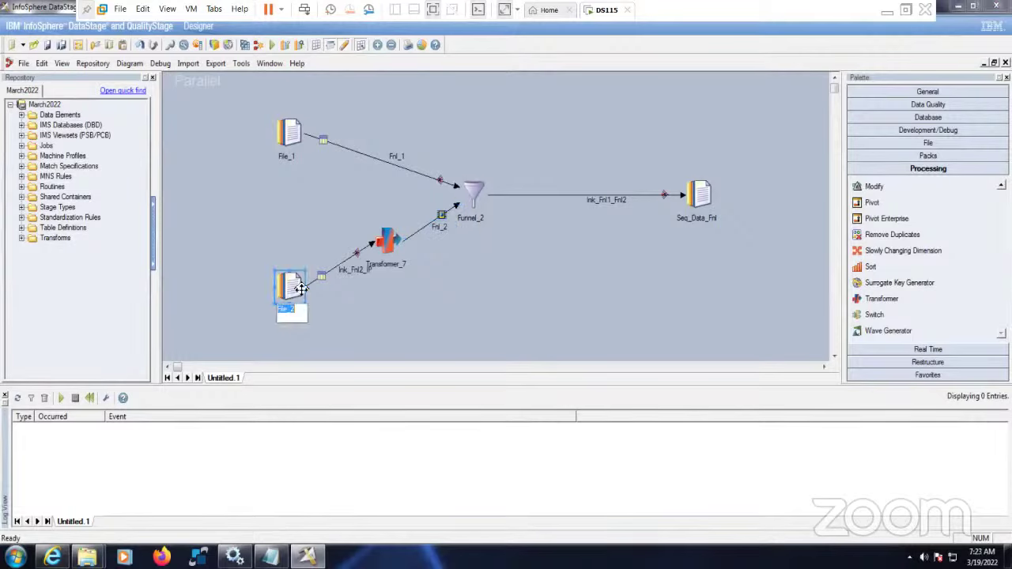
left_click_drag(302, 289, 245, 289)
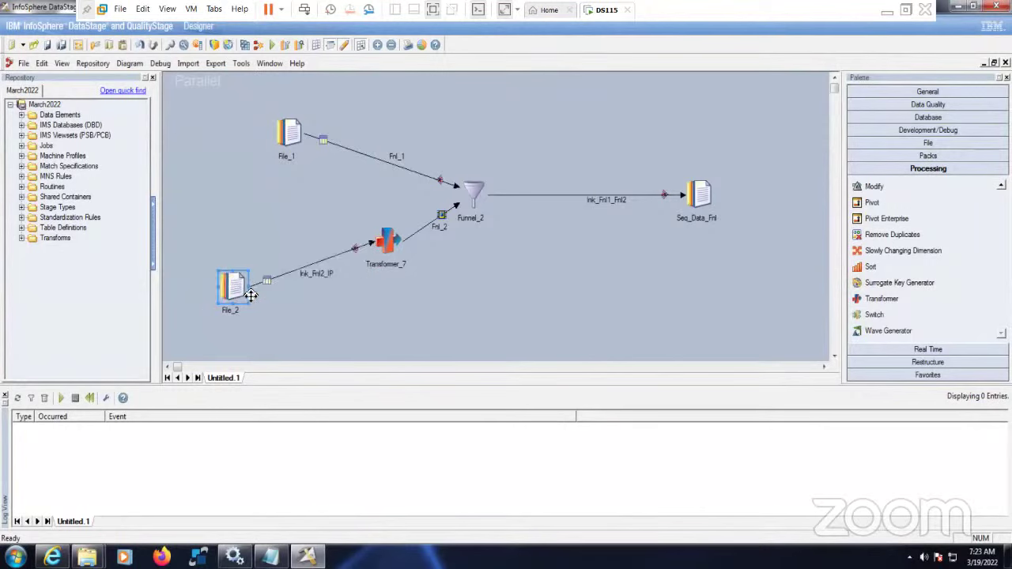
left_click_drag(391, 245, 363, 261)
left_click_drag(290, 135, 233, 140)
left_click_drag(474, 198, 474, 185)
left_click_drag(704, 193, 705, 161)
left_click(361, 255)
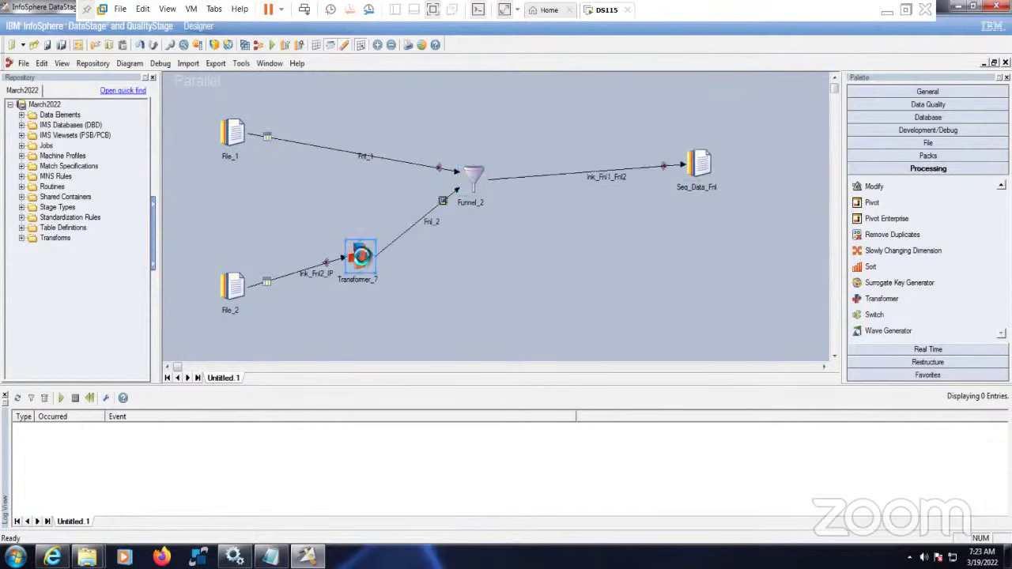
In Transformer_7, drag No, Name and Loc onto Fnl_2 and rename the Loc output to Location.
double_click(360, 254)
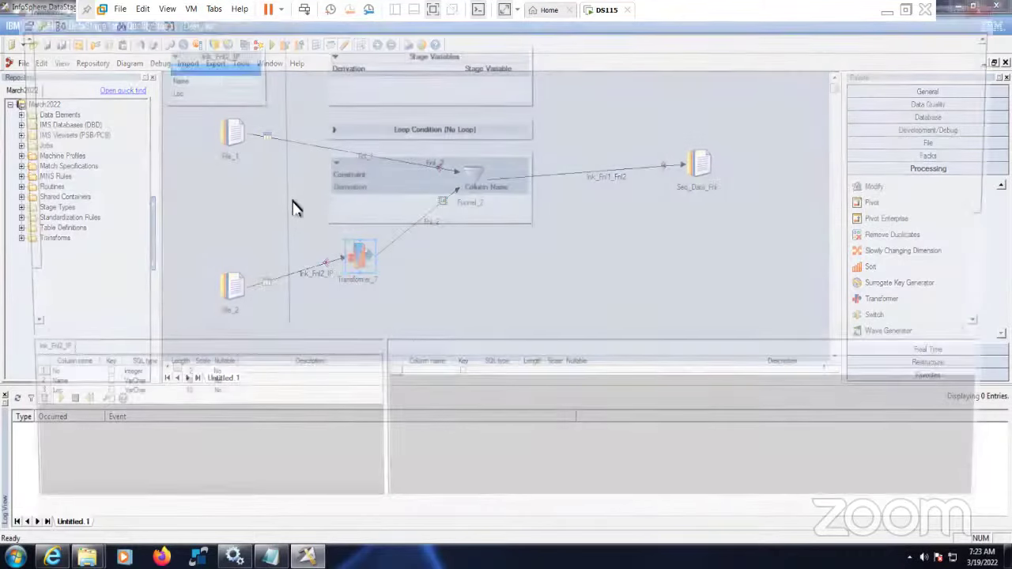
left_click(219, 92)
key("ctrl+a")
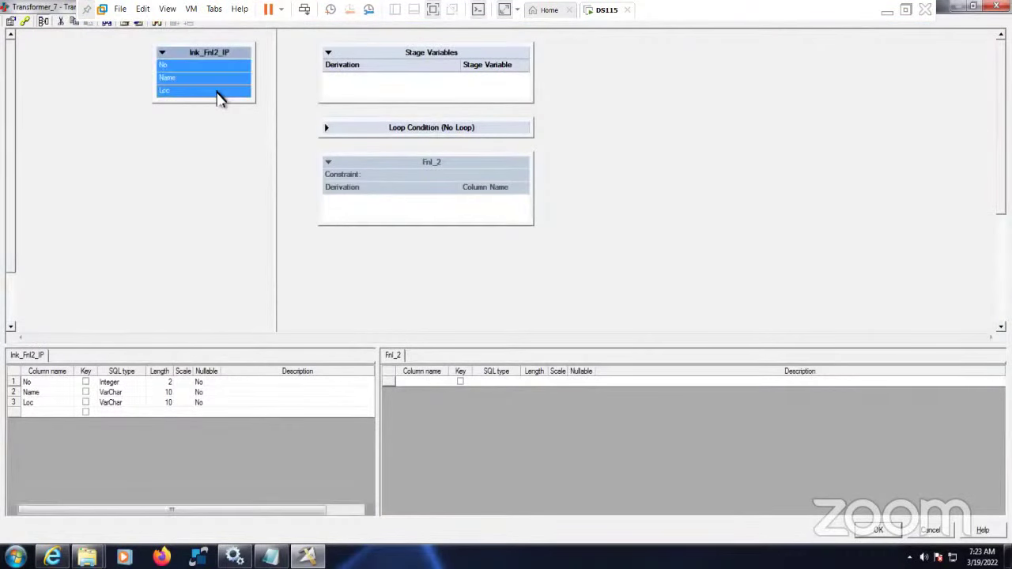
left_click_drag(219, 91, 357, 203)
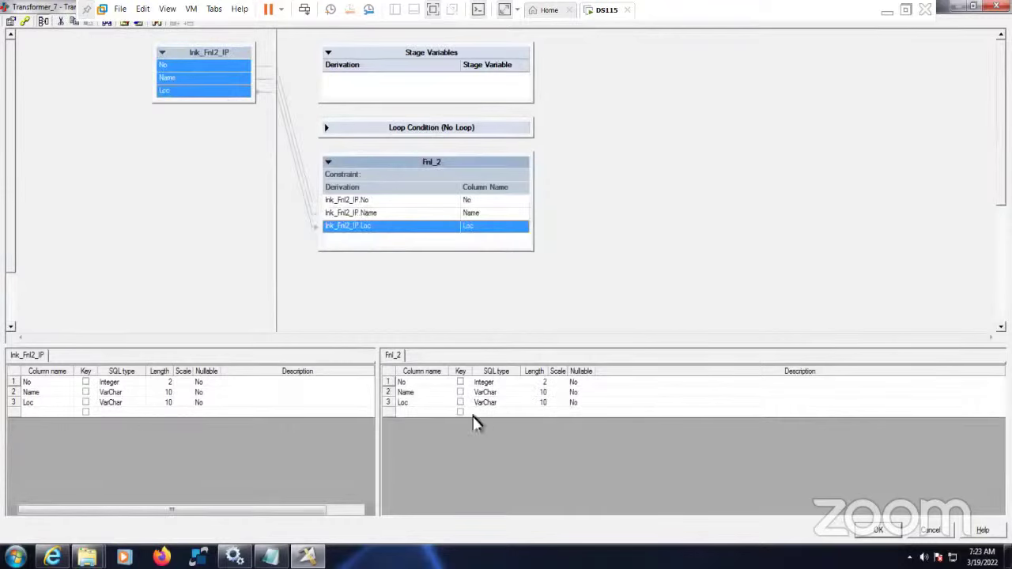
left_click(423, 404)
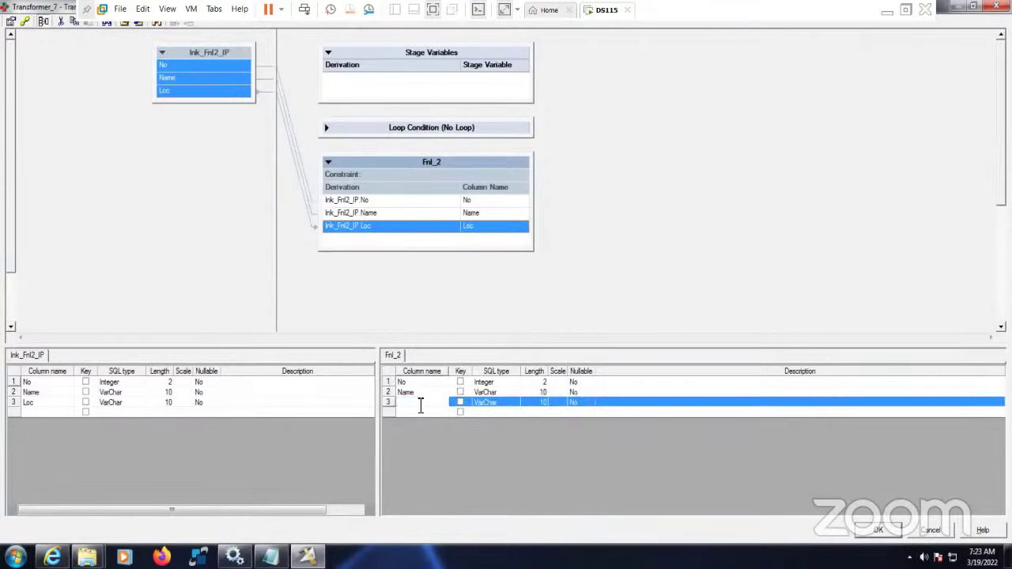
left_click(419, 403)
type("al")
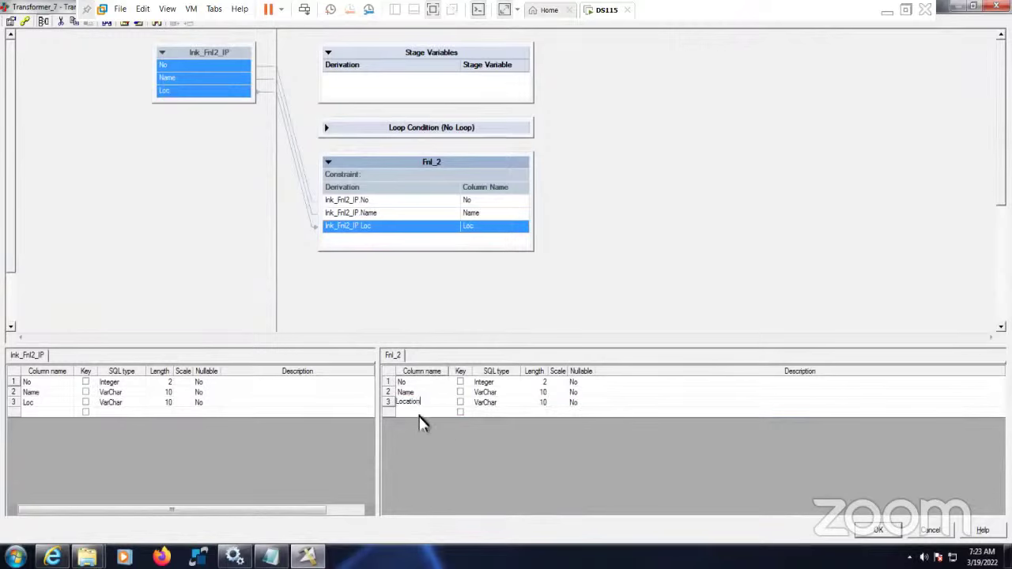
left_click(433, 214)
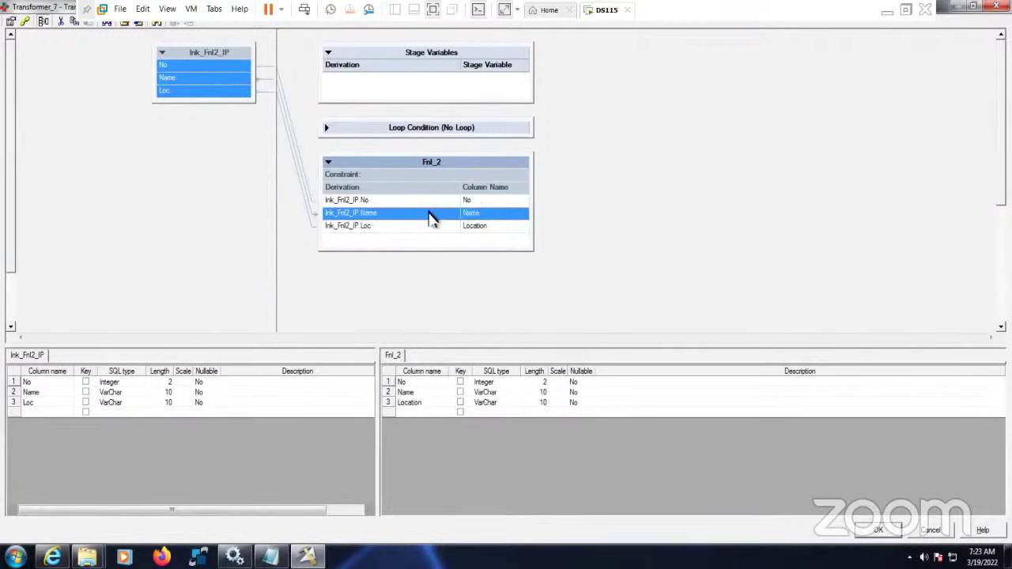
left_click(490, 226)
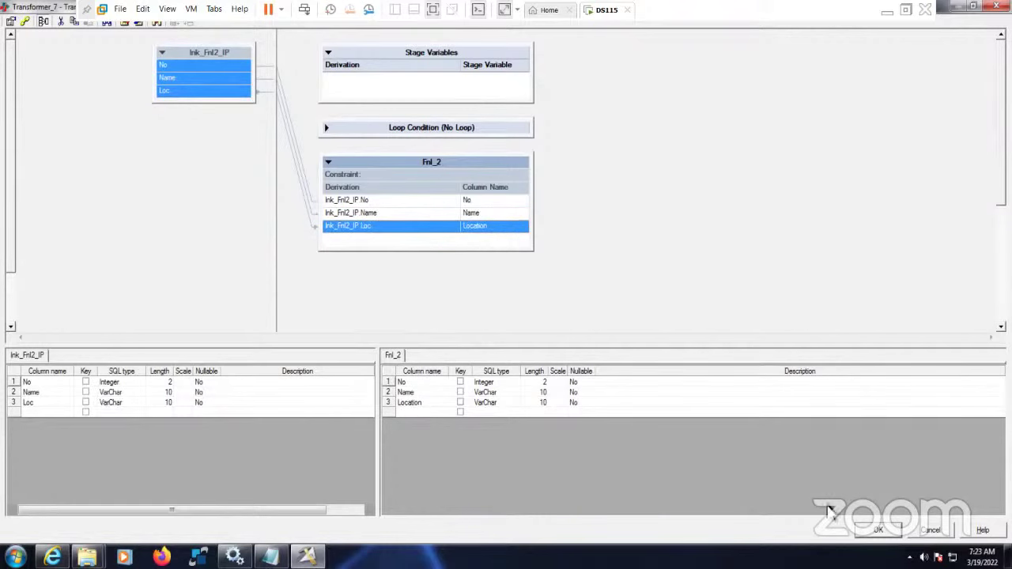
left_click(877, 530)
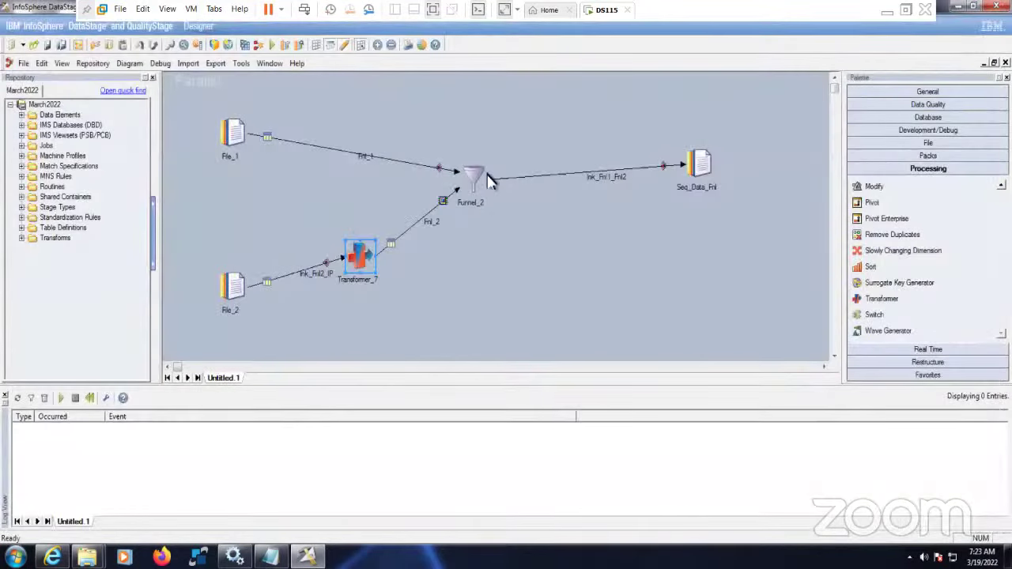
In Funnel_2, review the output mapping and keep Auto partitioning for the Fnl_1 and Fnl_2 inputs.
double_click(484, 179)
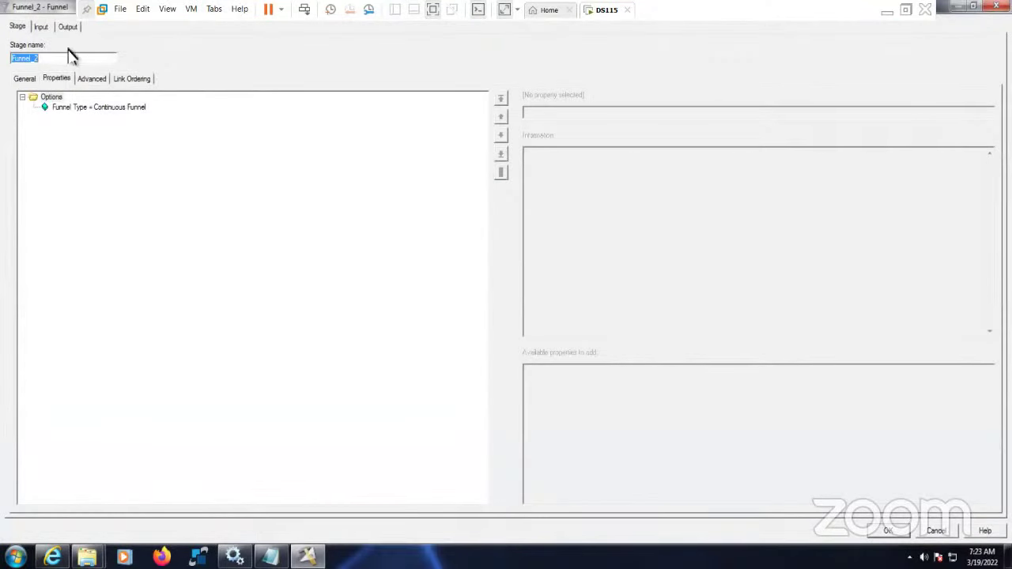
left_click(67, 27)
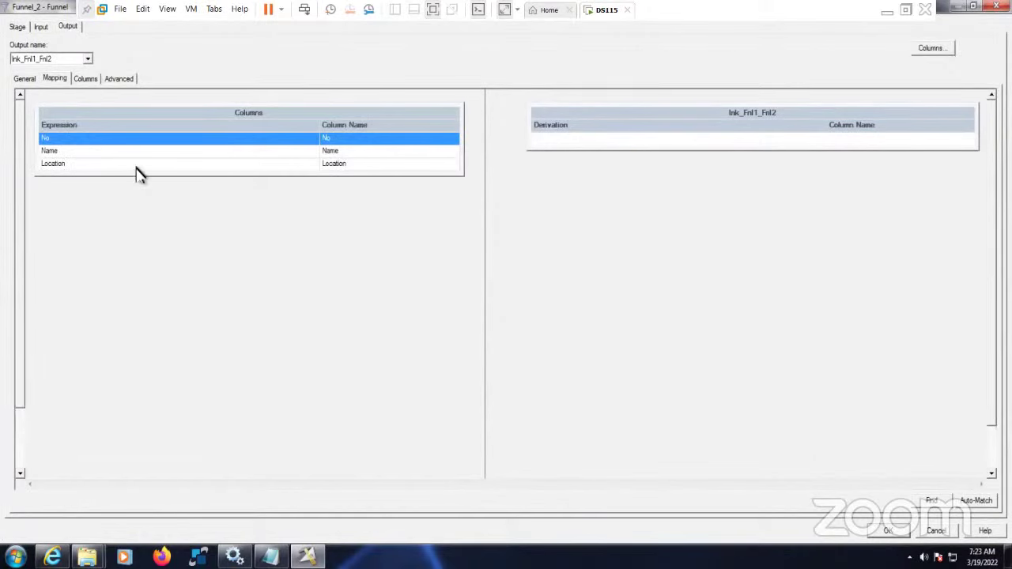
left_click(135, 163)
left_click(87, 79)
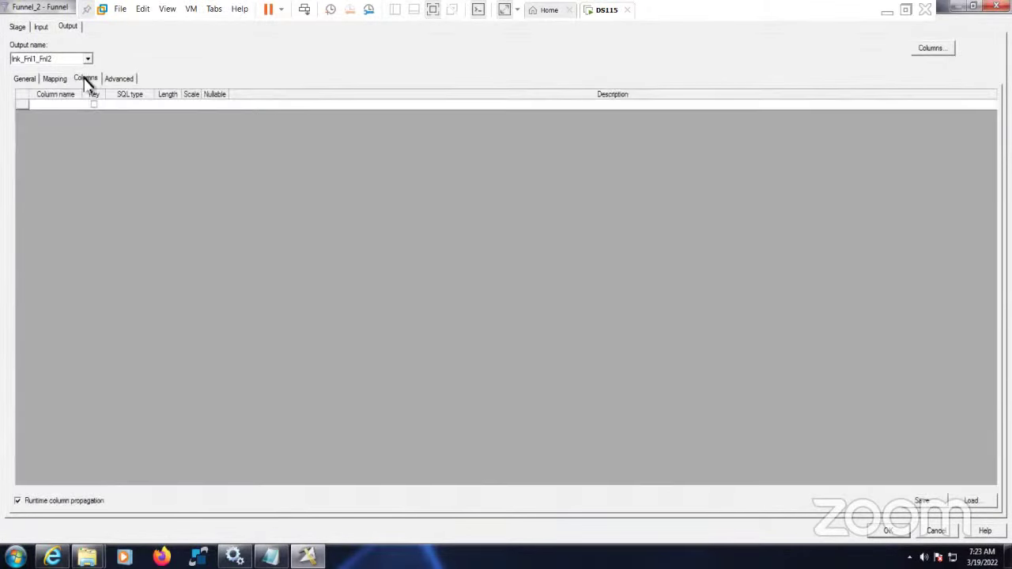
left_click(53, 79)
left_click(41, 27)
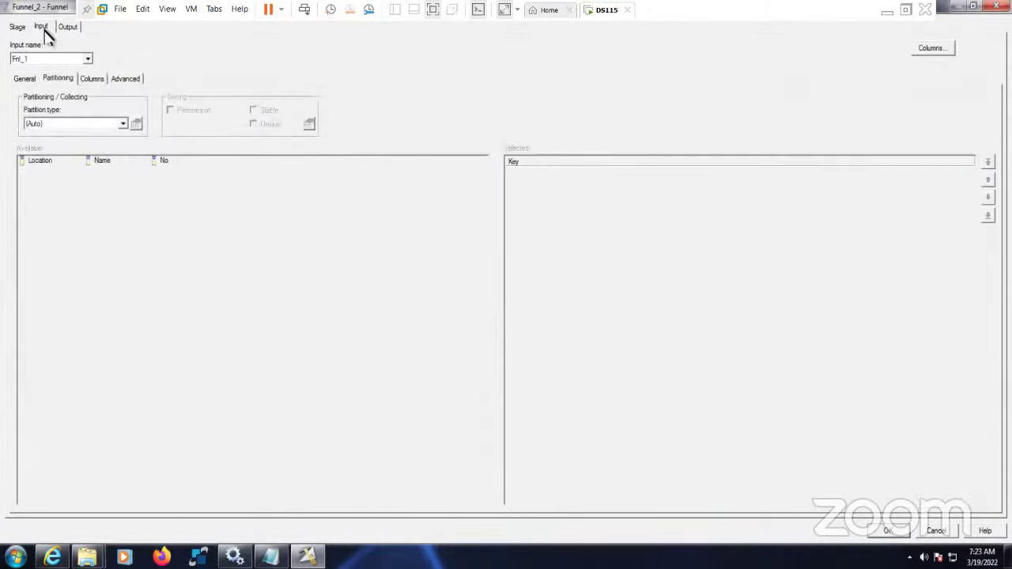
left_click(123, 127)
left_click(119, 134)
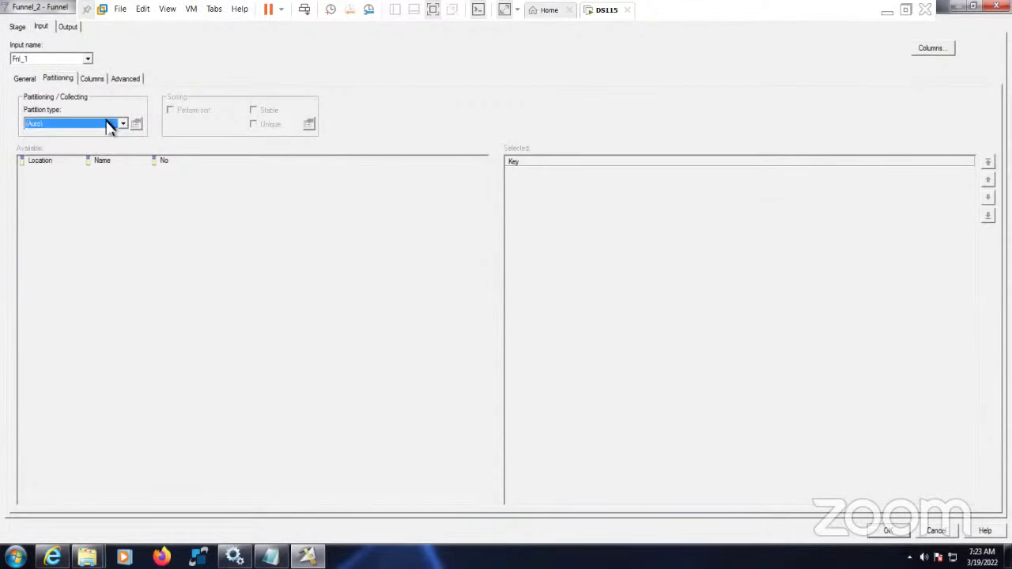
left_click(93, 79)
left_click(67, 82)
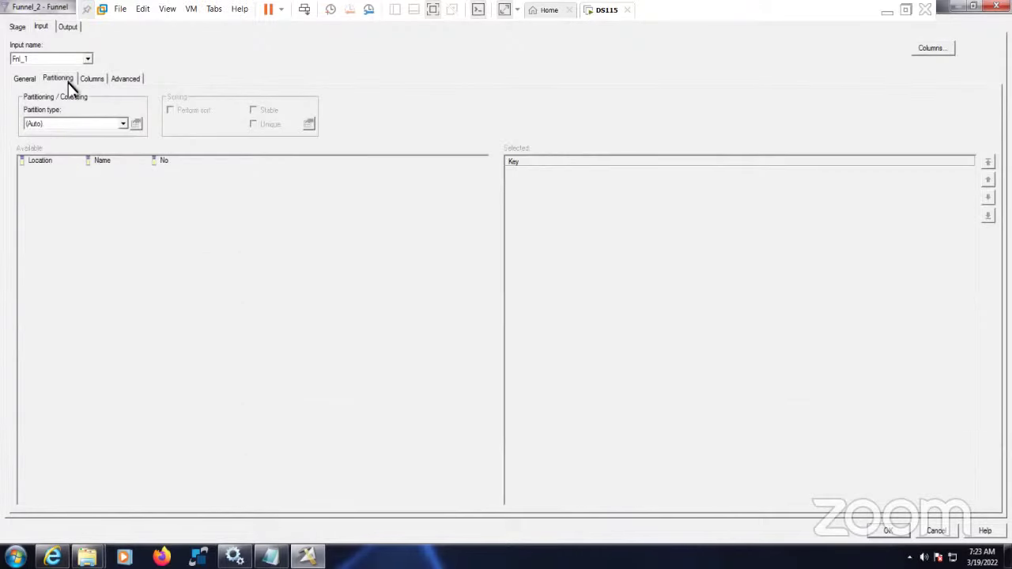
left_click(87, 59)
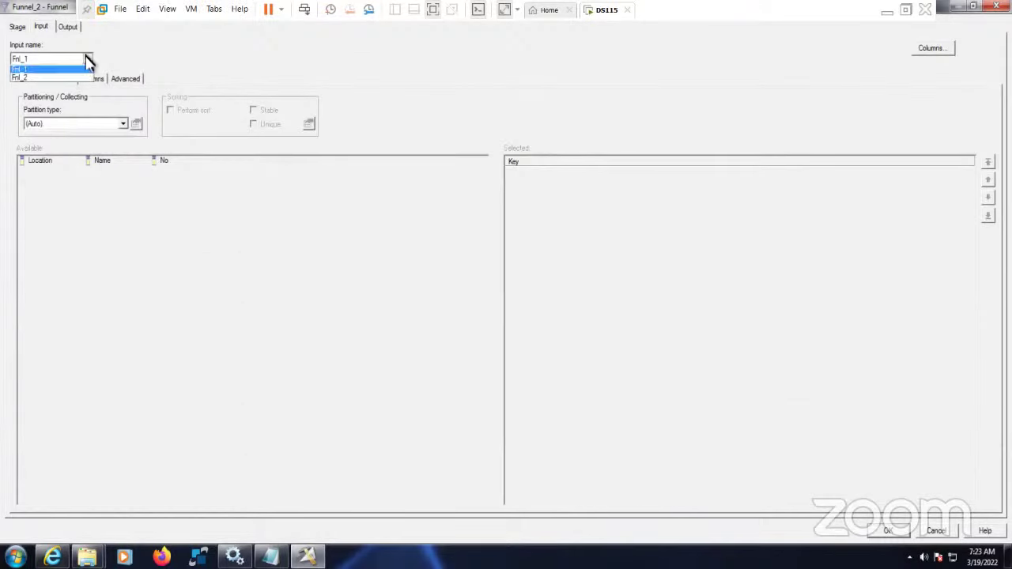
left_click(55, 80)
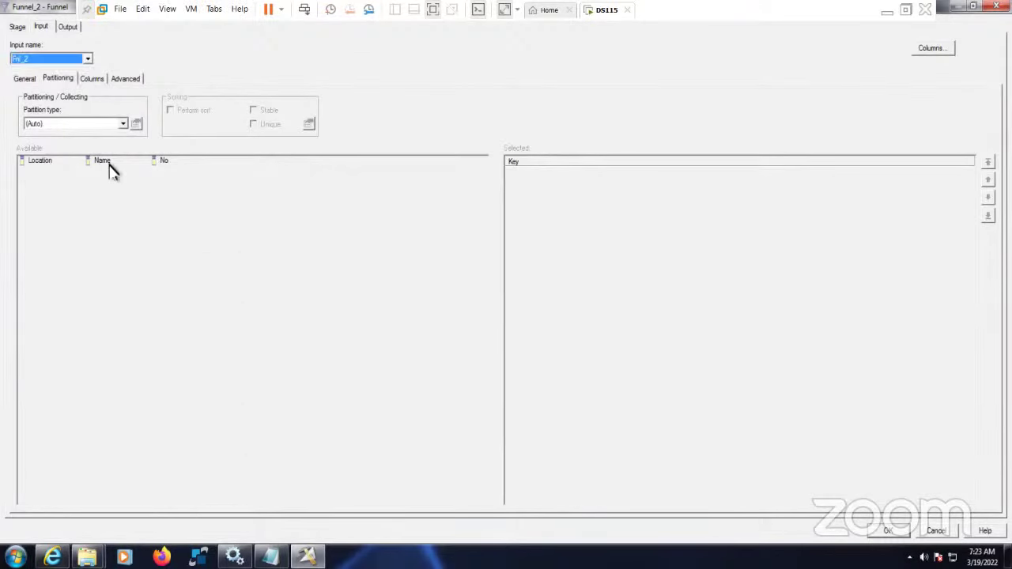
Map No, Name and Location onto the lnk_Fnl1_Fnl2 output and close Funnel_2.
left_click(70, 27)
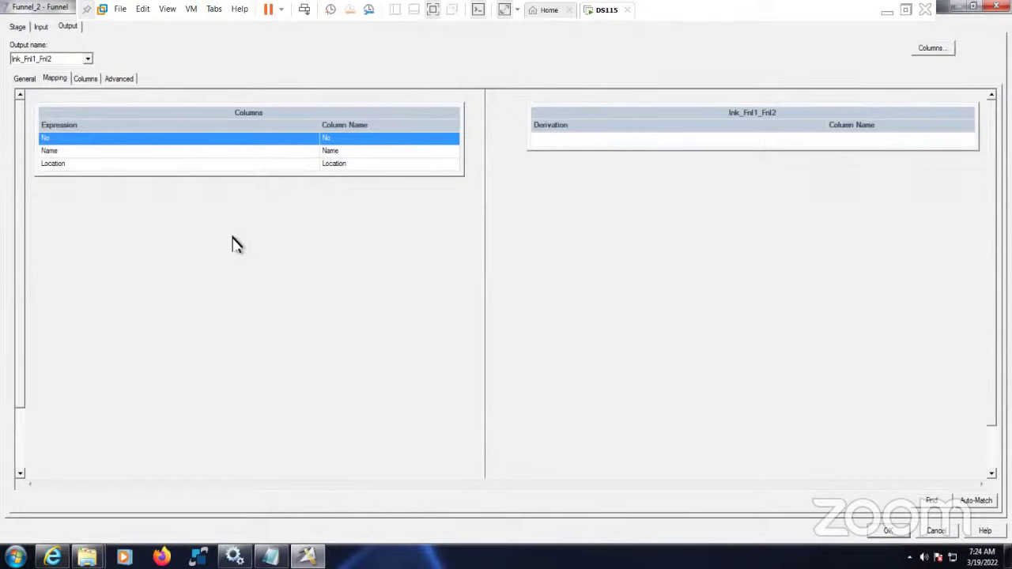
left_click(165, 166)
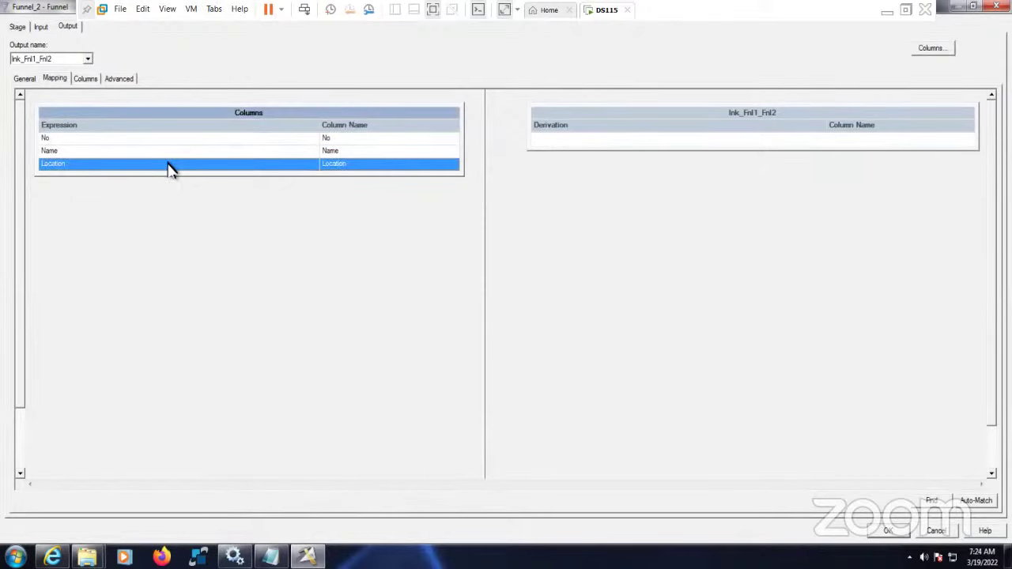
key("ctrl+a")
left_click_drag(344, 117, 585, 140)
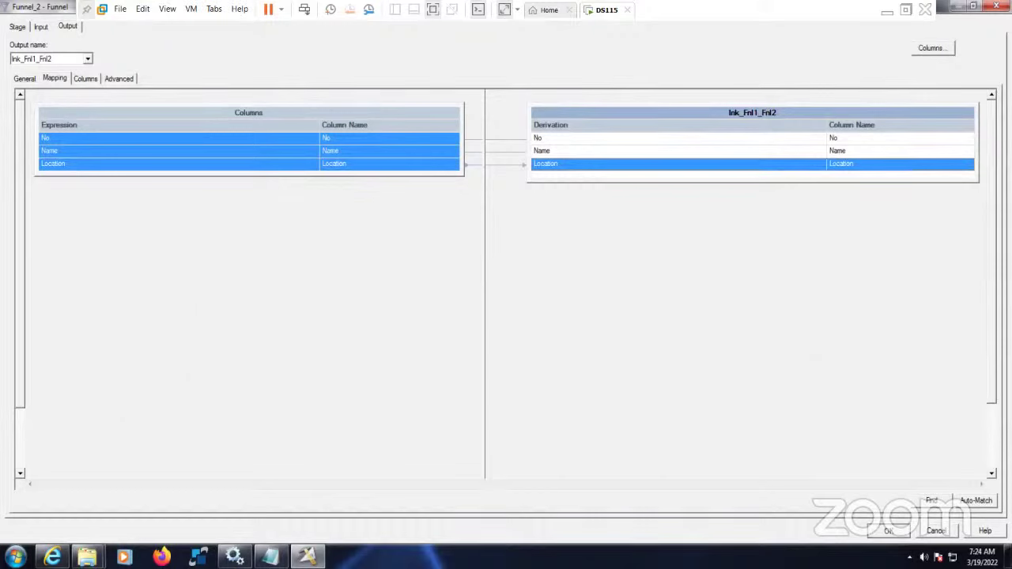
left_click(887, 531)
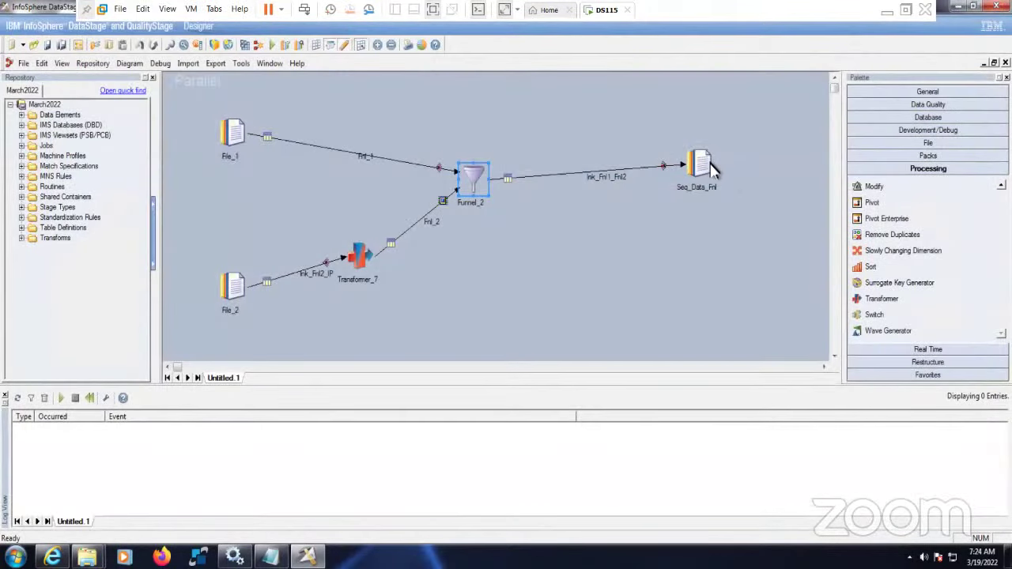
Set Seq_Data_Fnl's target file to C:\Target\Fnl_Cont.txt by browsing the server.
double_click(709, 166)
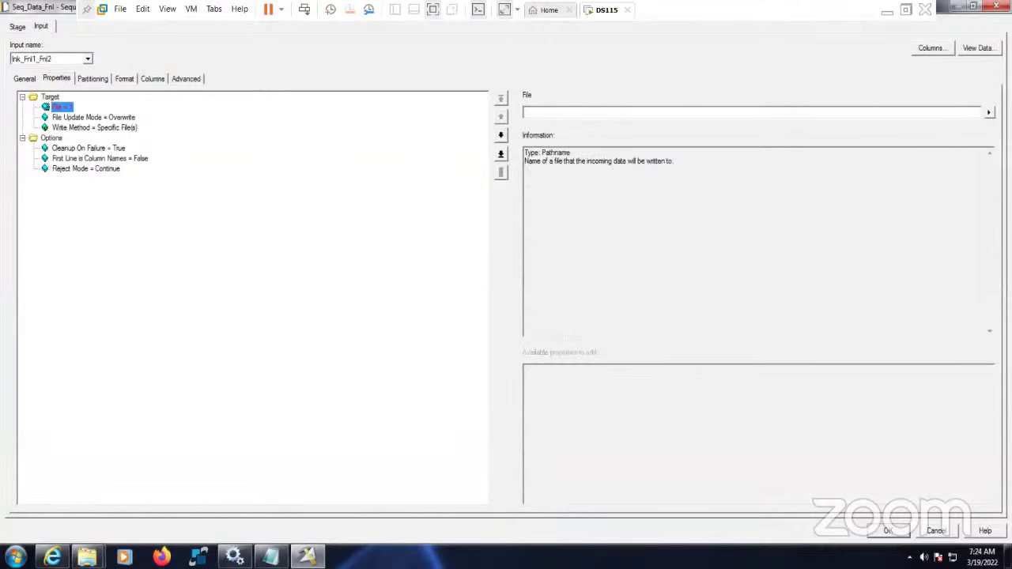
left_click(988, 112)
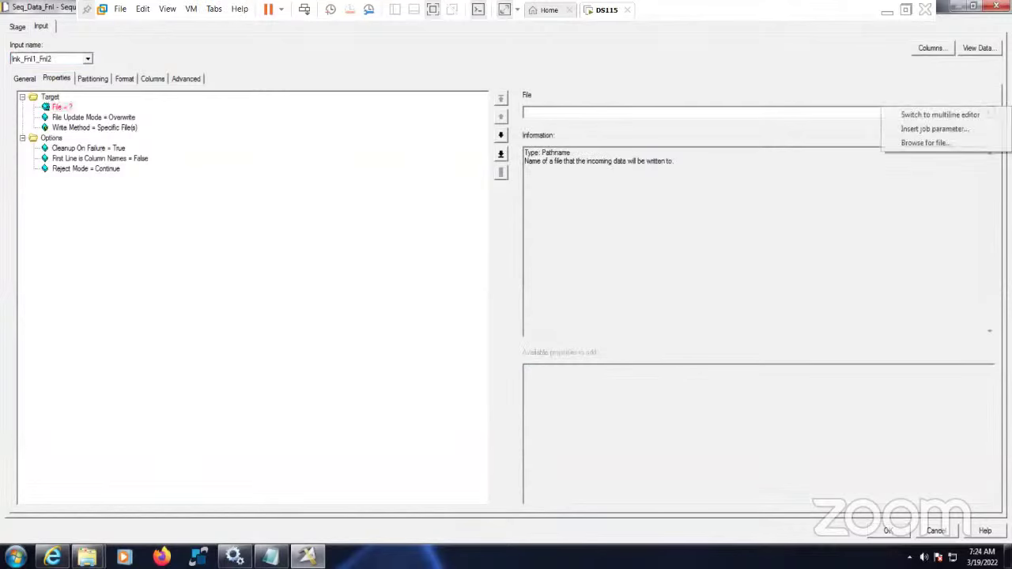
left_click(952, 143)
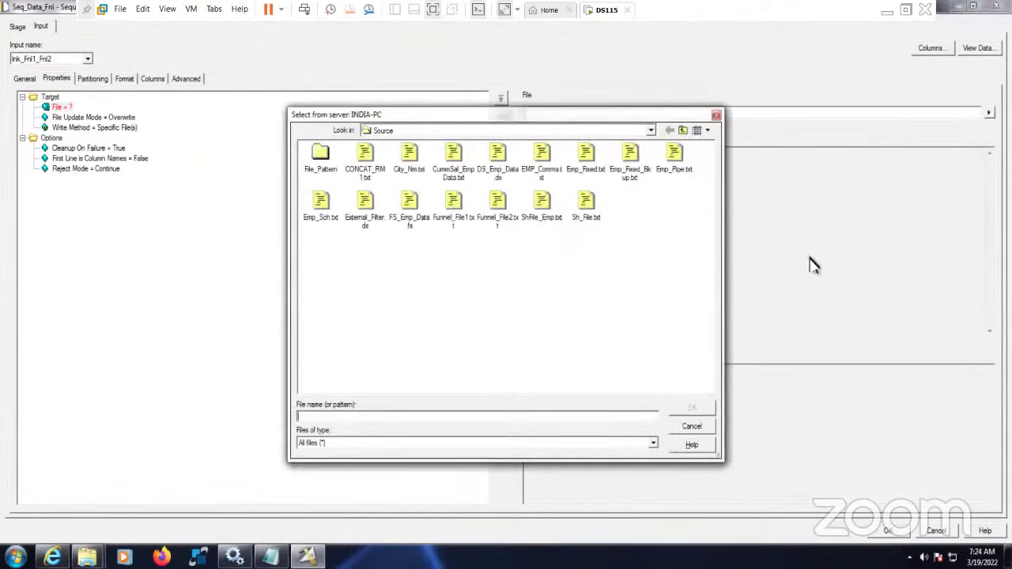
left_click(651, 130)
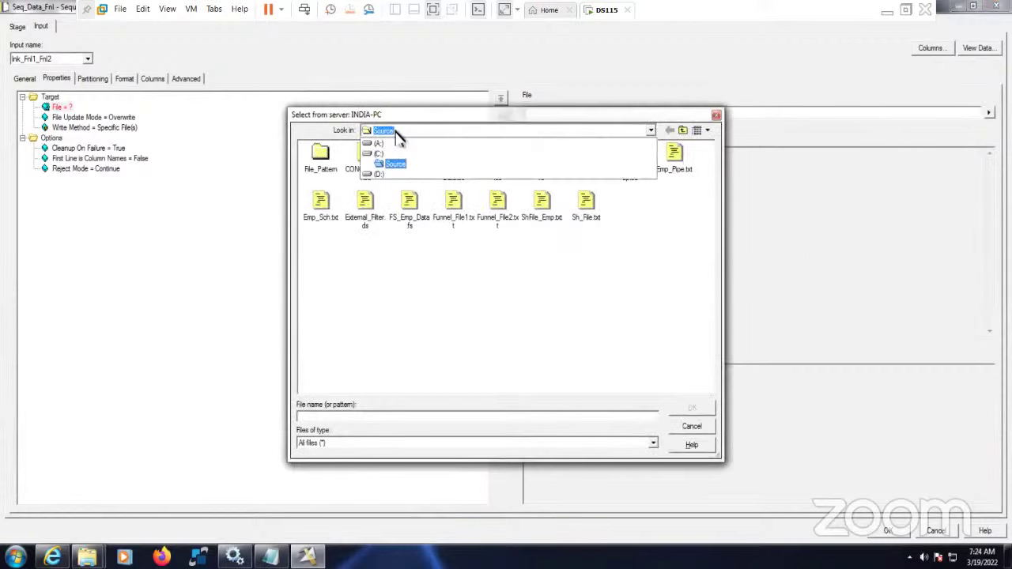
left_click(379, 153)
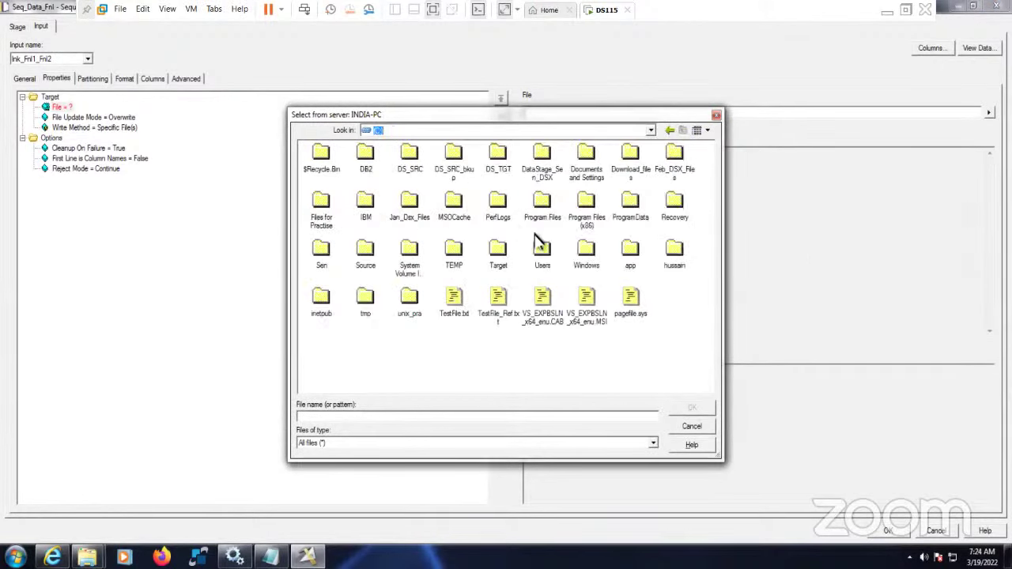
double_click(499, 254)
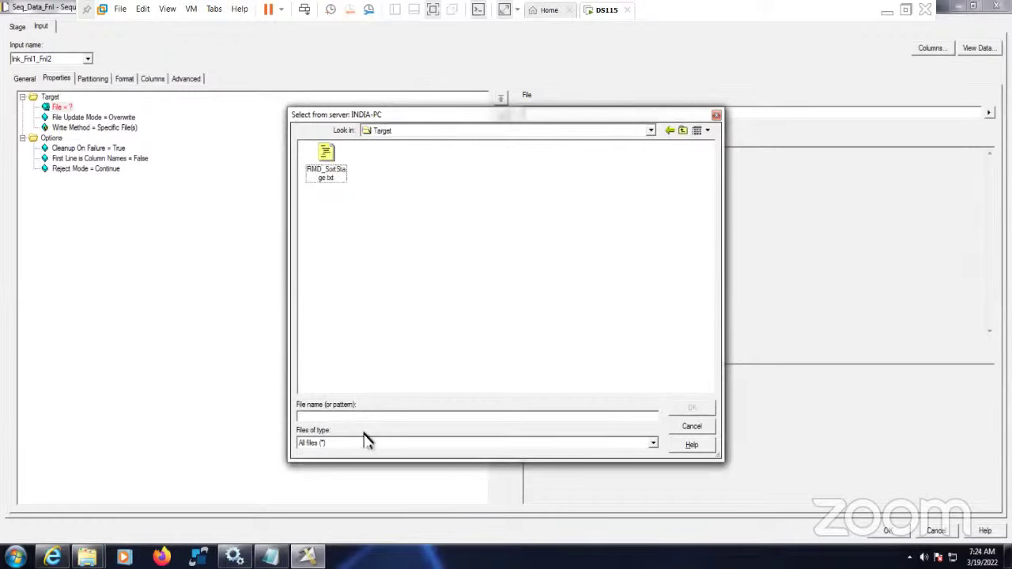
type("Fnl_Cont.txt")
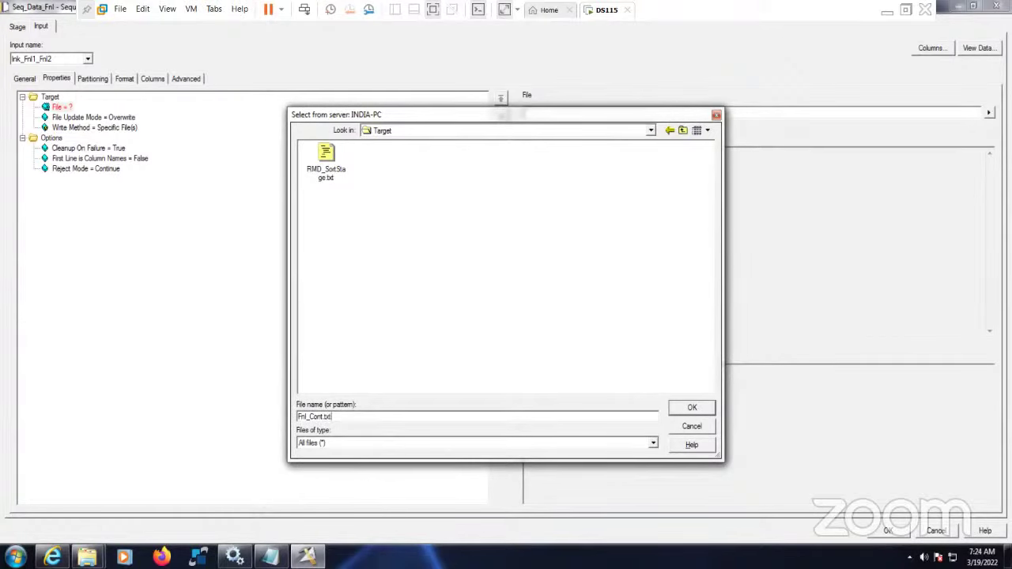
left_click(683, 411)
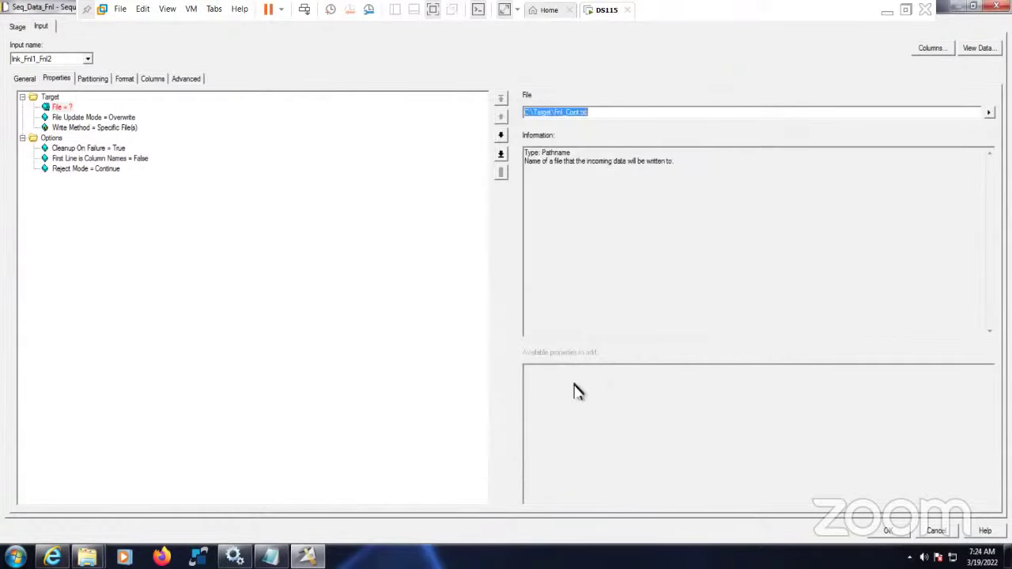
Set First Line is Column Names to True and remove the Quote = double format setting.
left_click(140, 159)
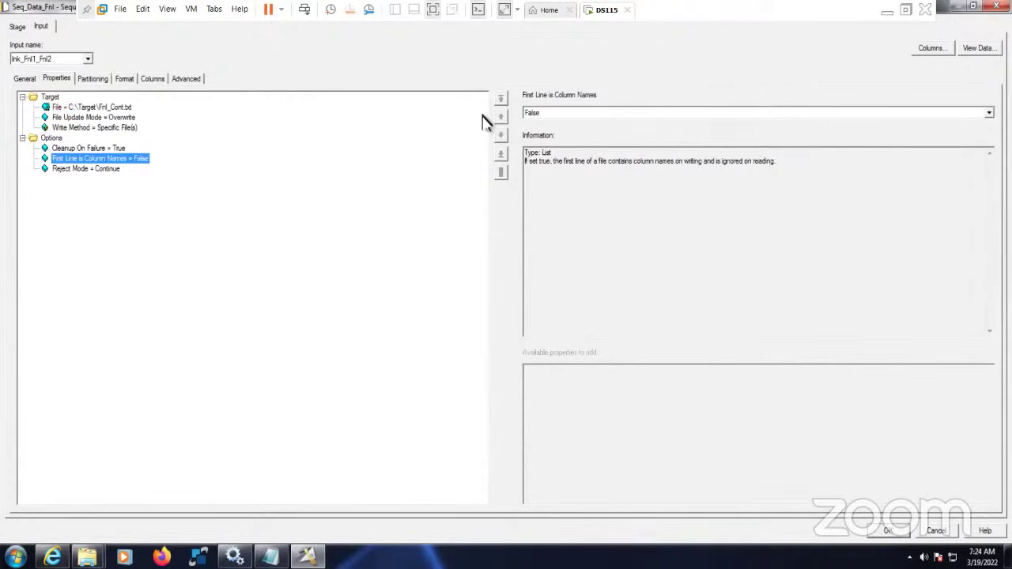
left_click(533, 113)
left_click(544, 131)
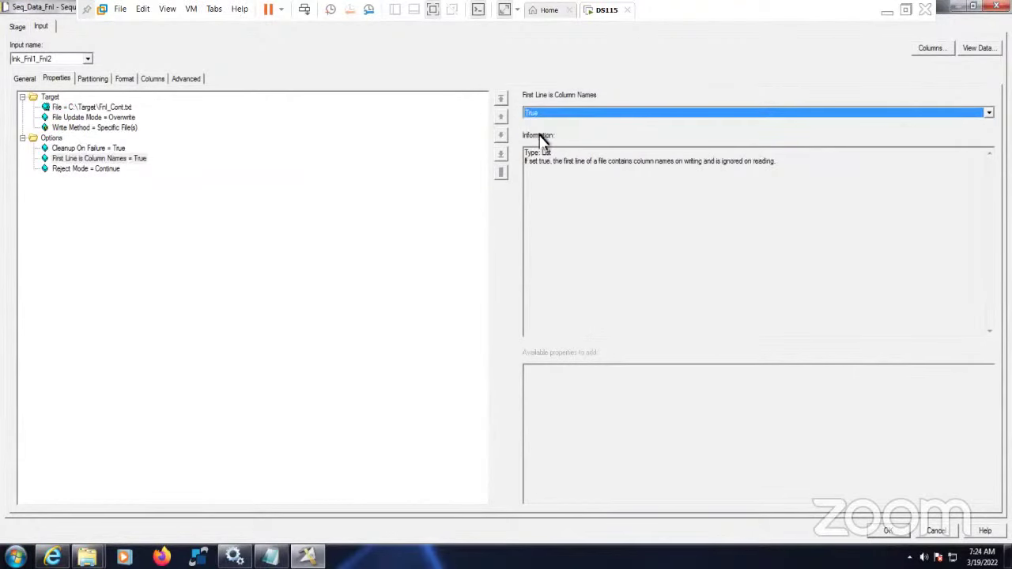
left_click(93, 79)
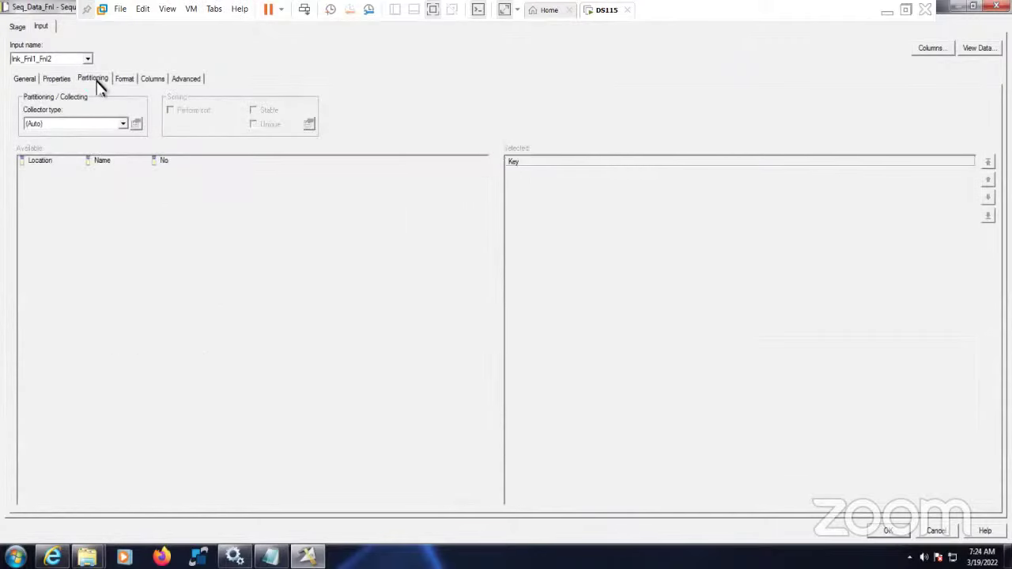
left_click(124, 79)
left_click(76, 147)
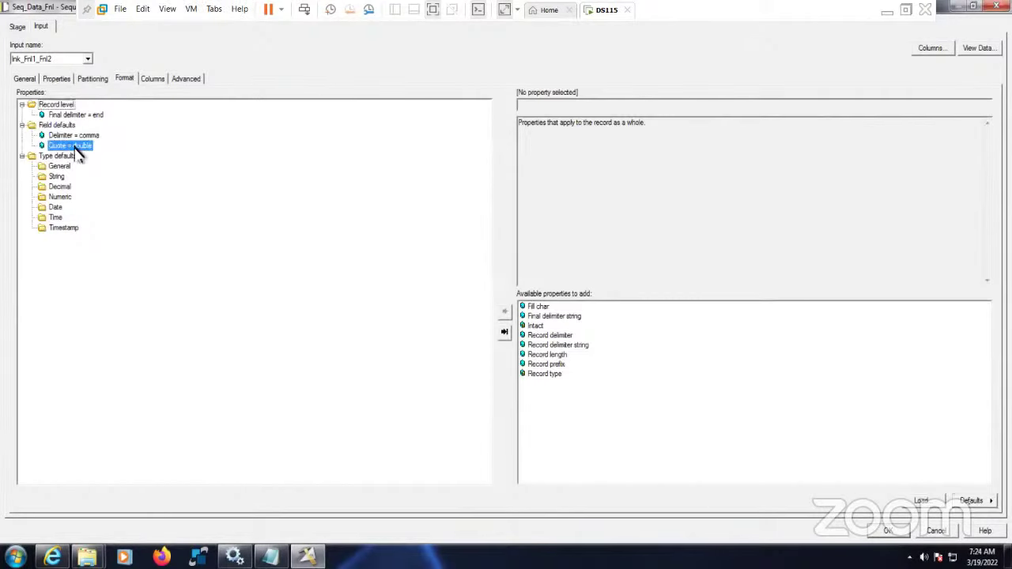
key("Delete")
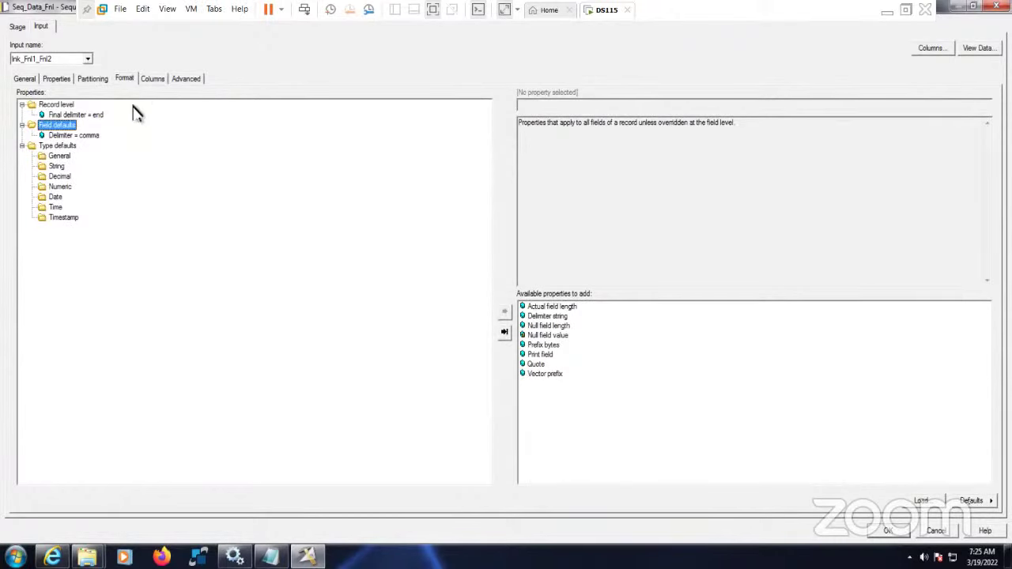
left_click(154, 82)
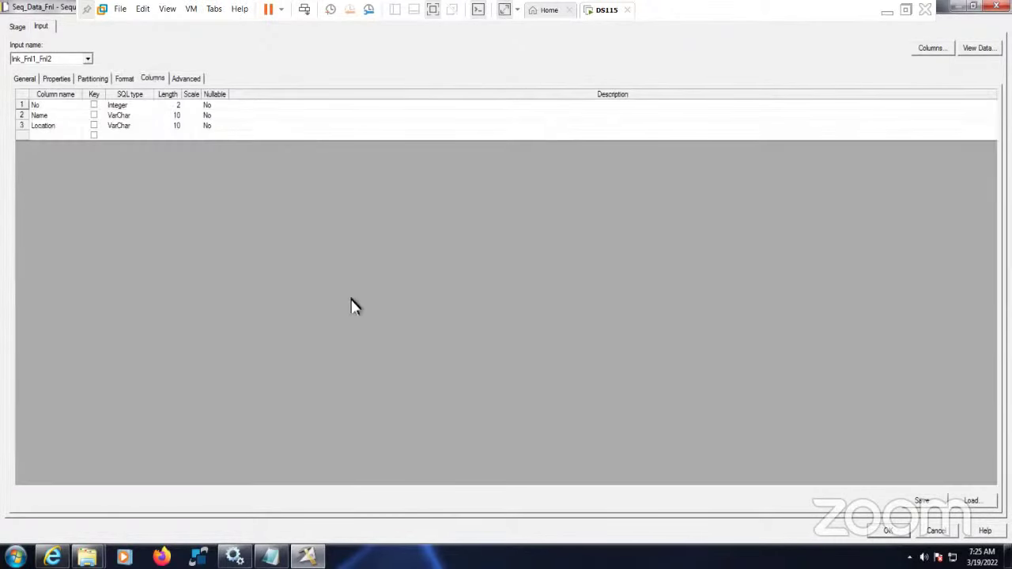
left_click(888, 531)
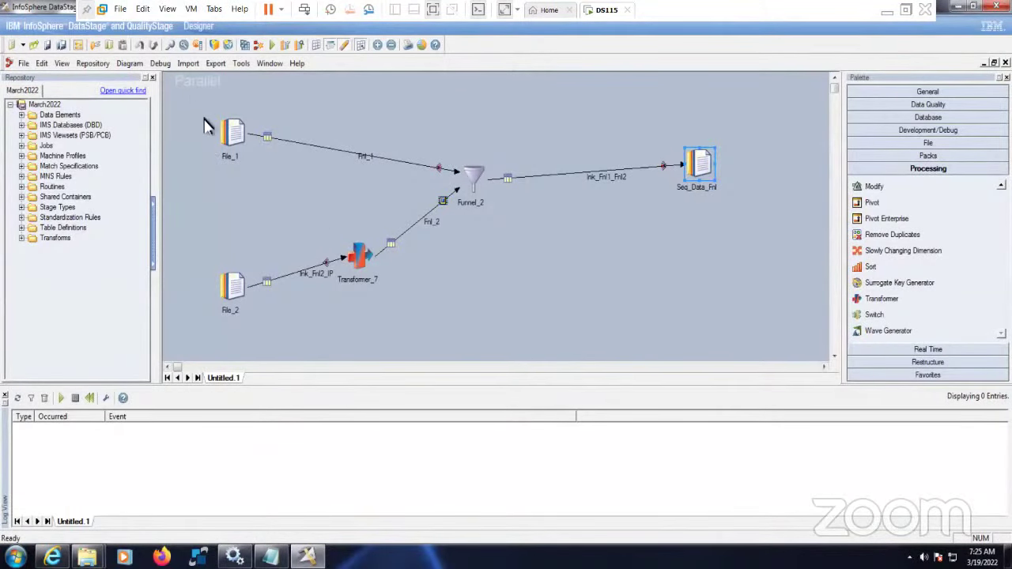
left_click_drag(185, 90, 737, 337)
left_click(742, 340)
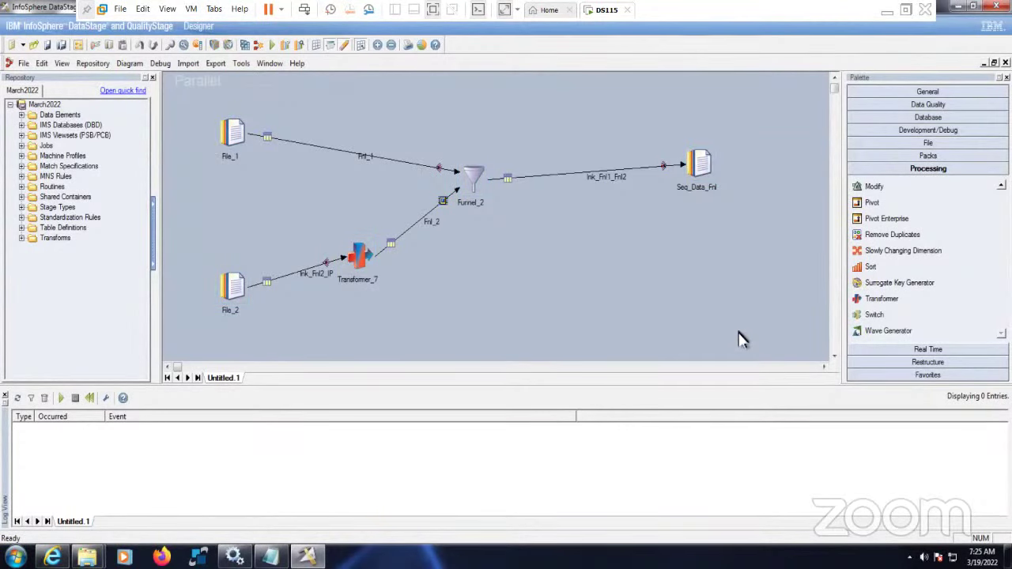
double_click(476, 179)
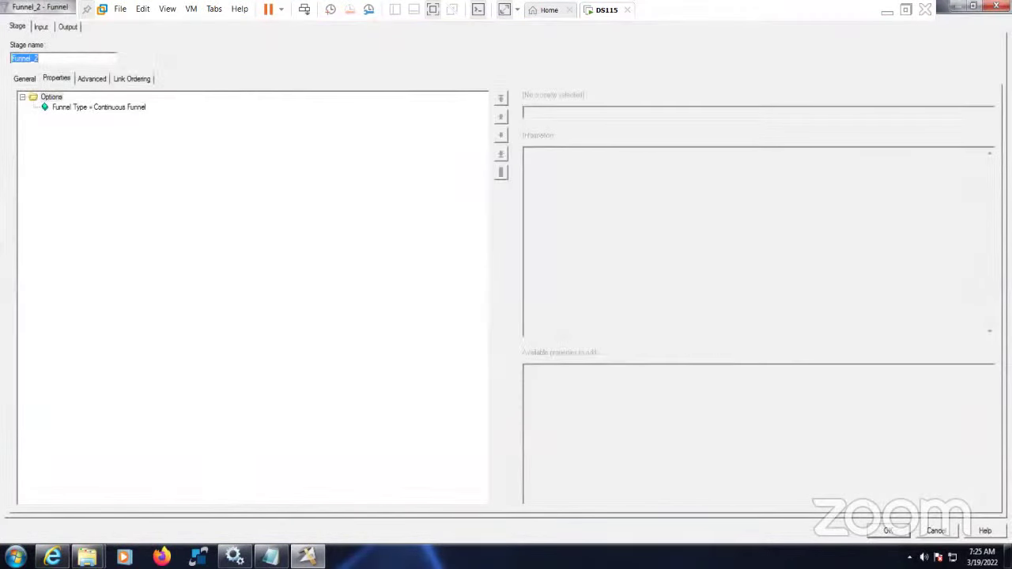
left_click(887, 530)
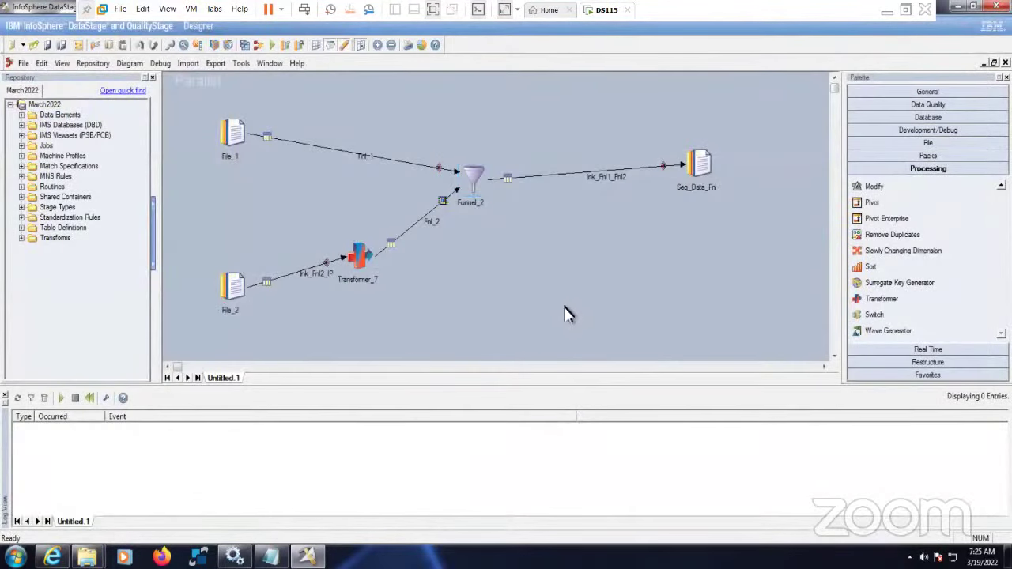
Save the job under Jobs\March_2022, renaming it from the old System_Variables name to Exe31_Continues_Fnl.
left_click(47, 45)
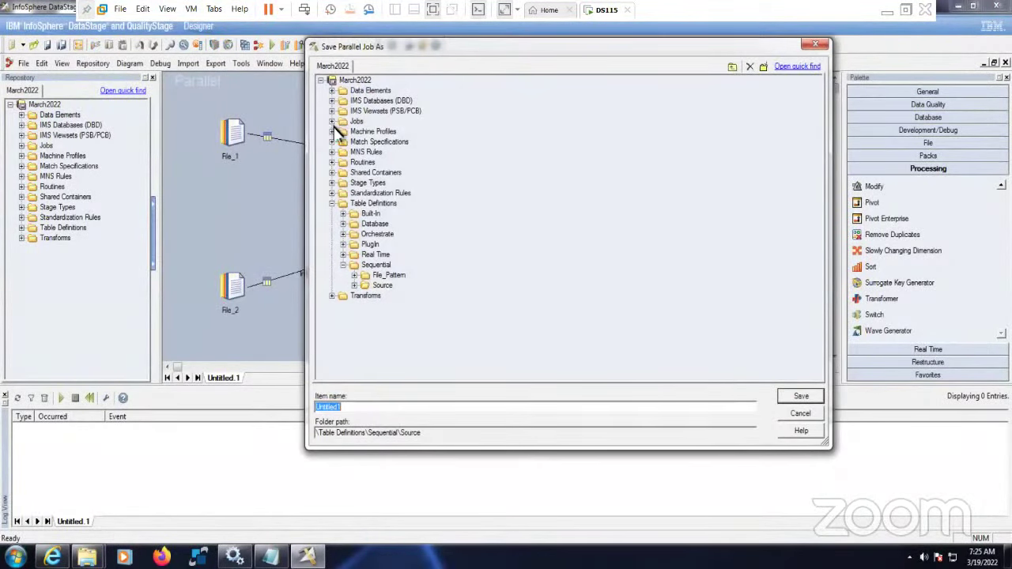
left_click(331, 121)
left_click(343, 141)
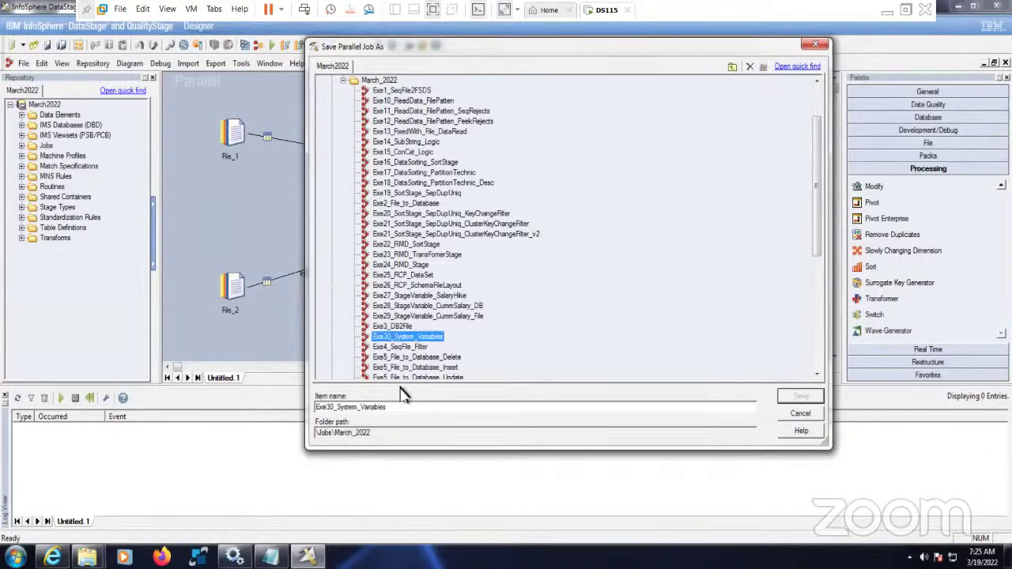
left_click(340, 410)
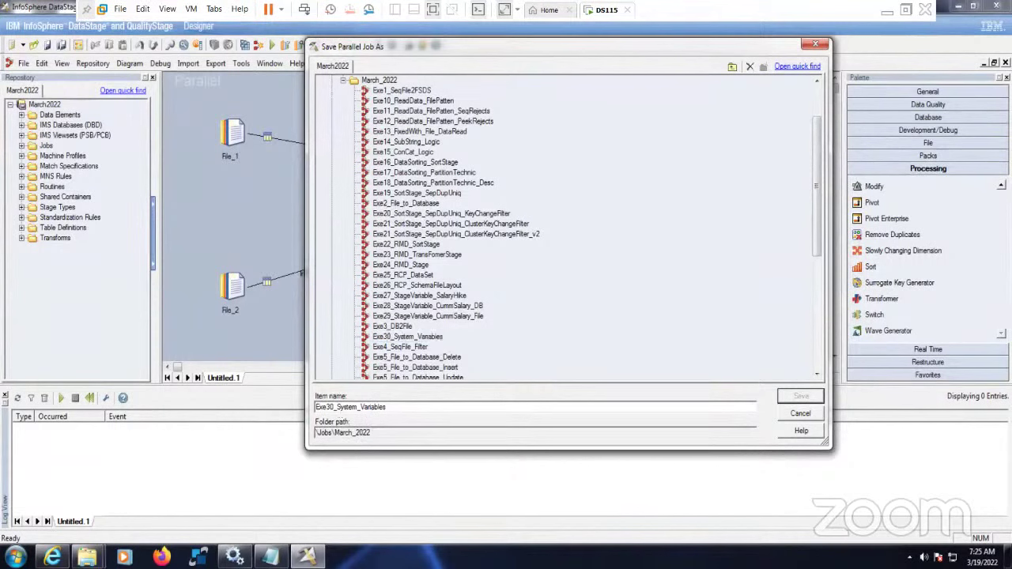
key("BackSpace")
type("1")
key("BackSpace")
key("BackSpace")
key("BackSpace")
key("BackSpace")
key("BackSpace")
key("BackSpace")
key("BackSpace")
key("BackSpace")
key("BackSpace")
key("BackSpace")
key("BackSpace")
key("BackSpace")
key("BackSpace")
key("BackSpace")
key("BackSpace")
key("BackSpace")
type("Continues")
key("BackSpace")
left_click(800, 397)
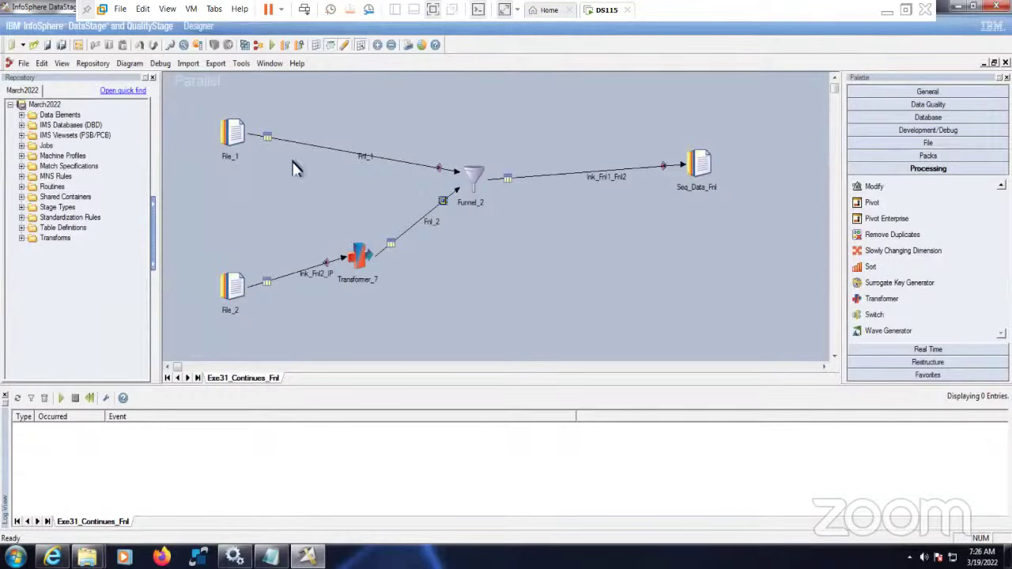
Compile Exe31_Continues_Fnl and dismiss the 'compiled with no errors' result.
left_click(245, 46)
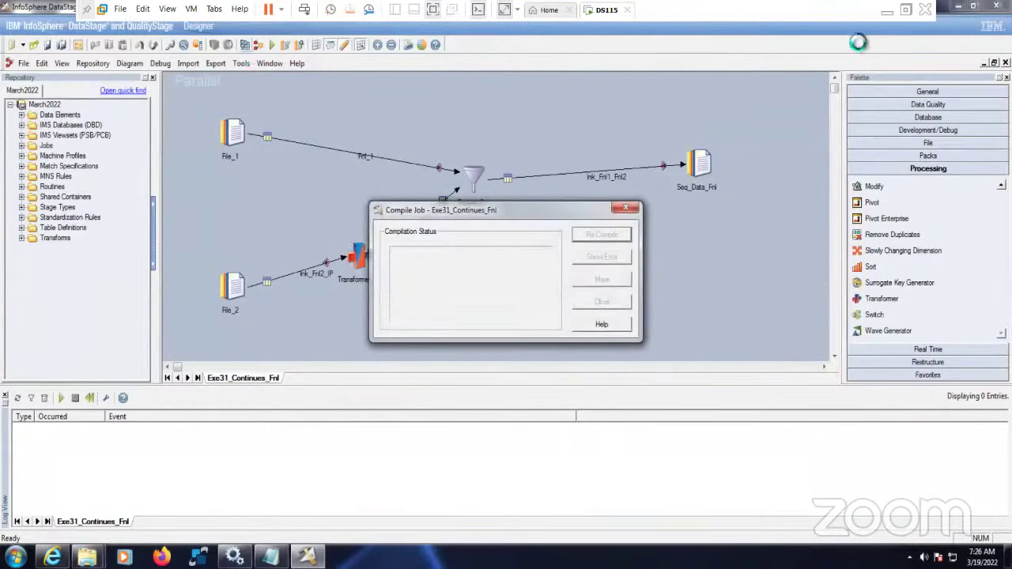
left_click(886, 11)
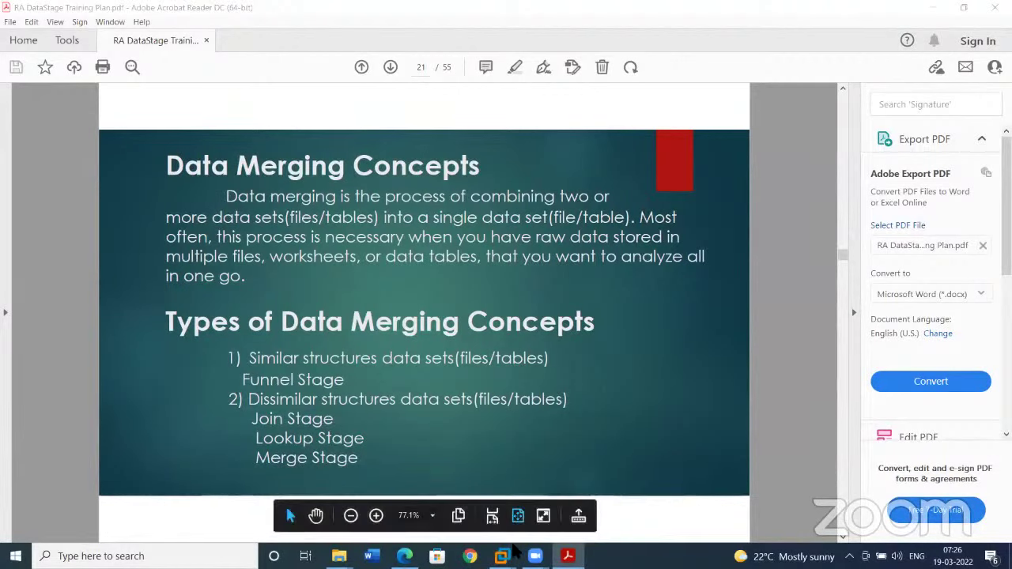
mouse_move(535, 556)
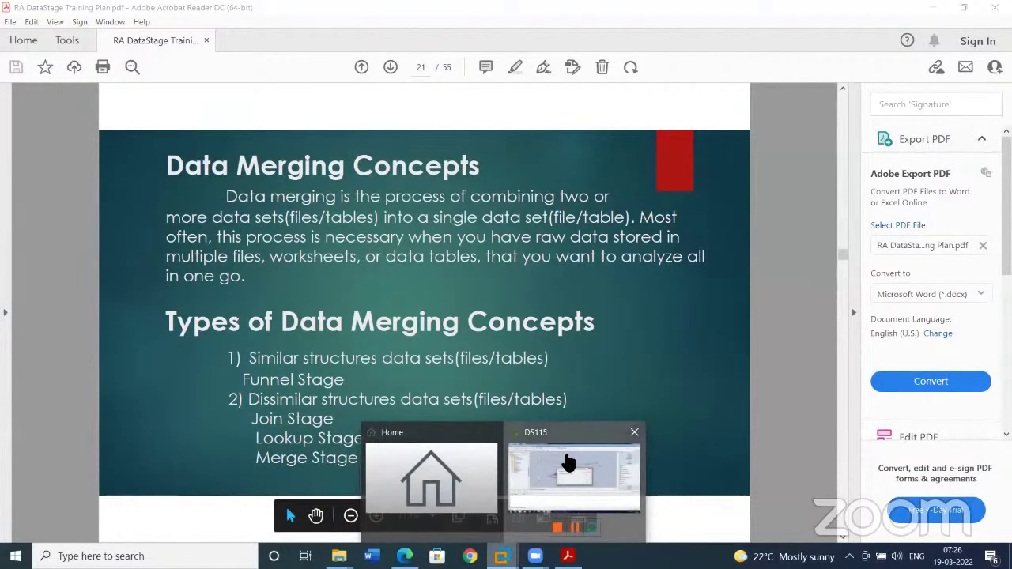
left_click(564, 463)
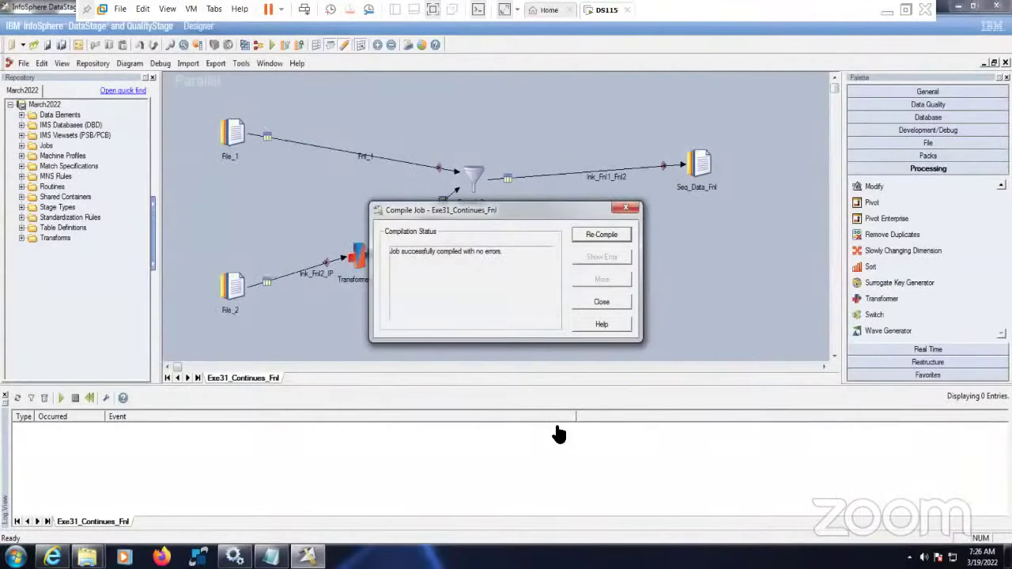
left_click(600, 304)
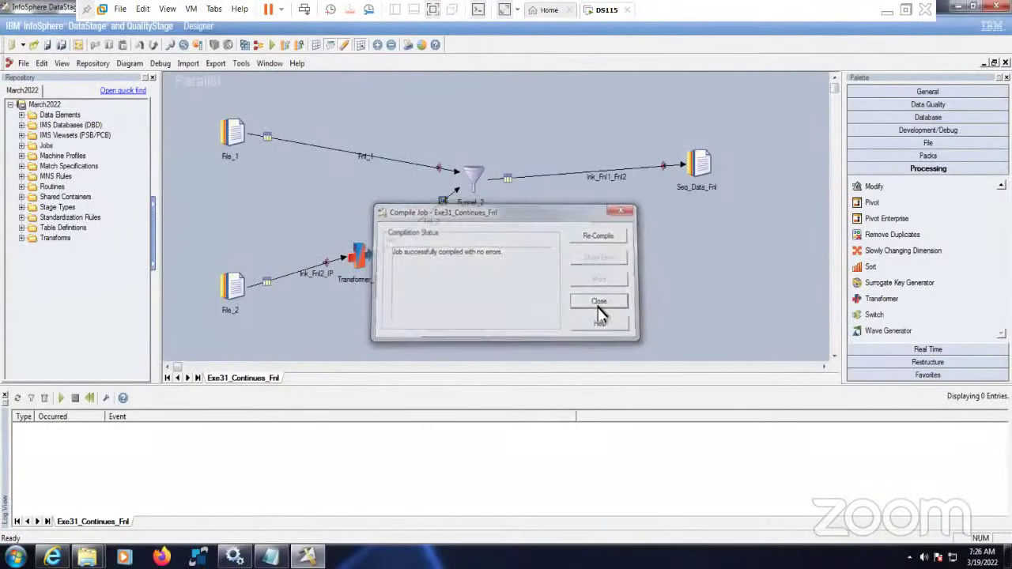
Run the job with default Job Run Options until 8 rows reach Seq_Data_Fnl.
left_click(275, 47)
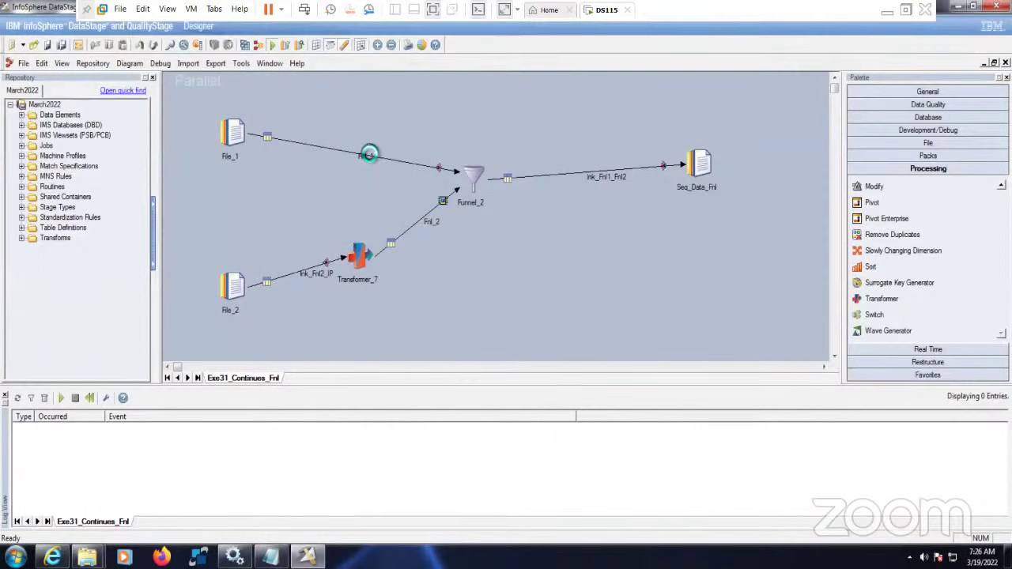
left_click(177, 271)
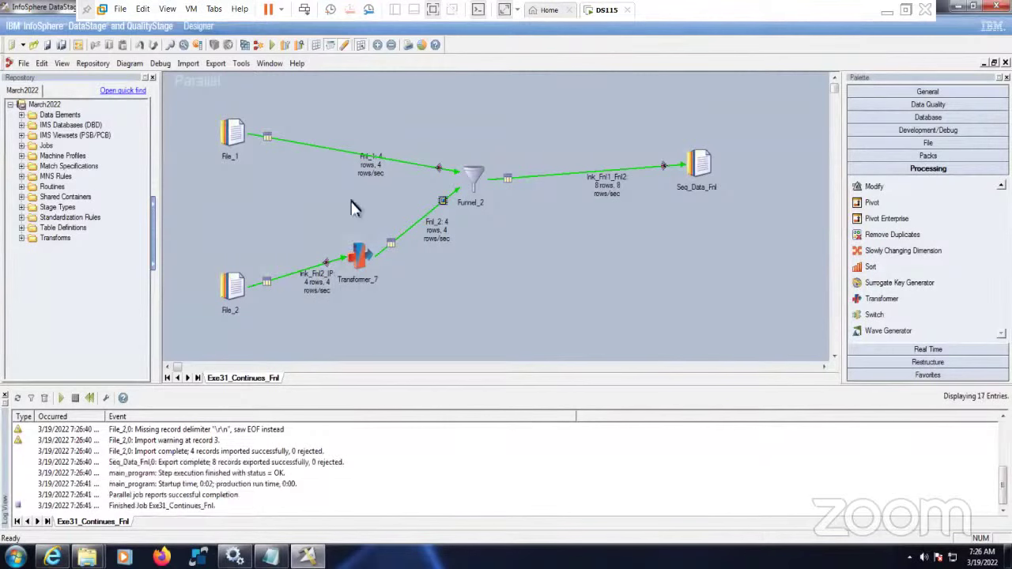
left_click(325, 291)
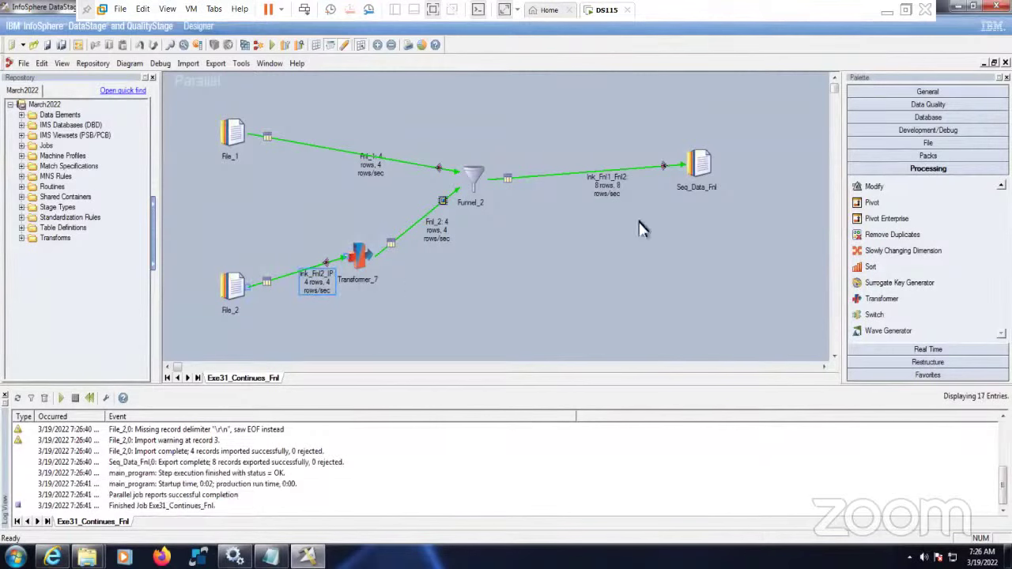
left_click(700, 179)
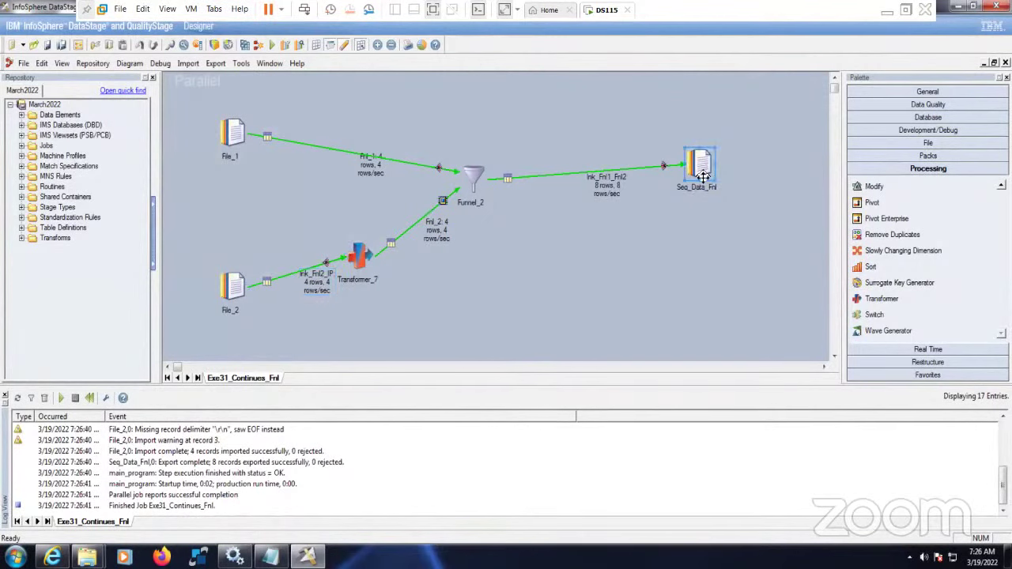
Delete the old RMD_SortStage file from the C:\Target folder.
mouse_move(89, 557)
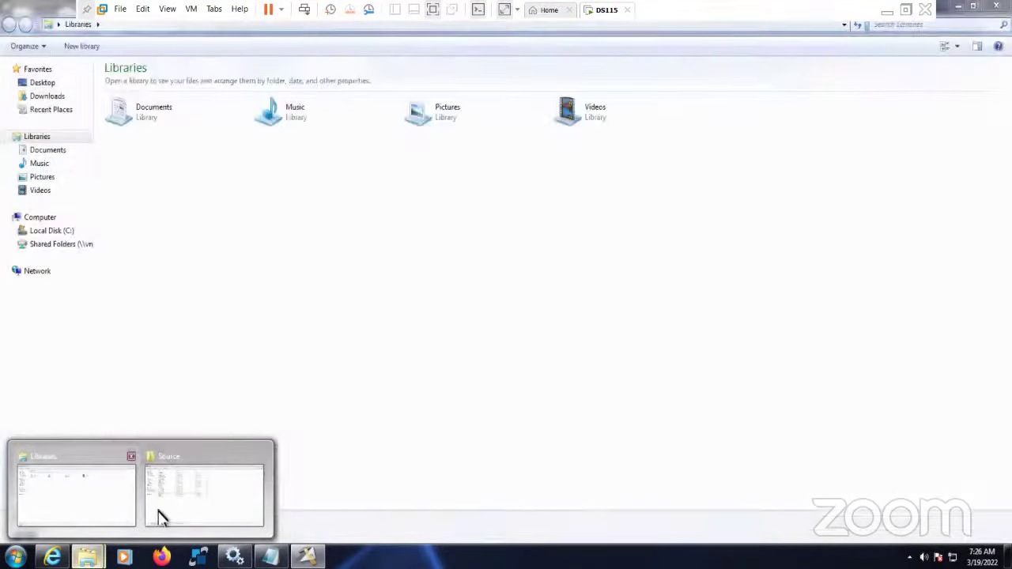
left_click(158, 518)
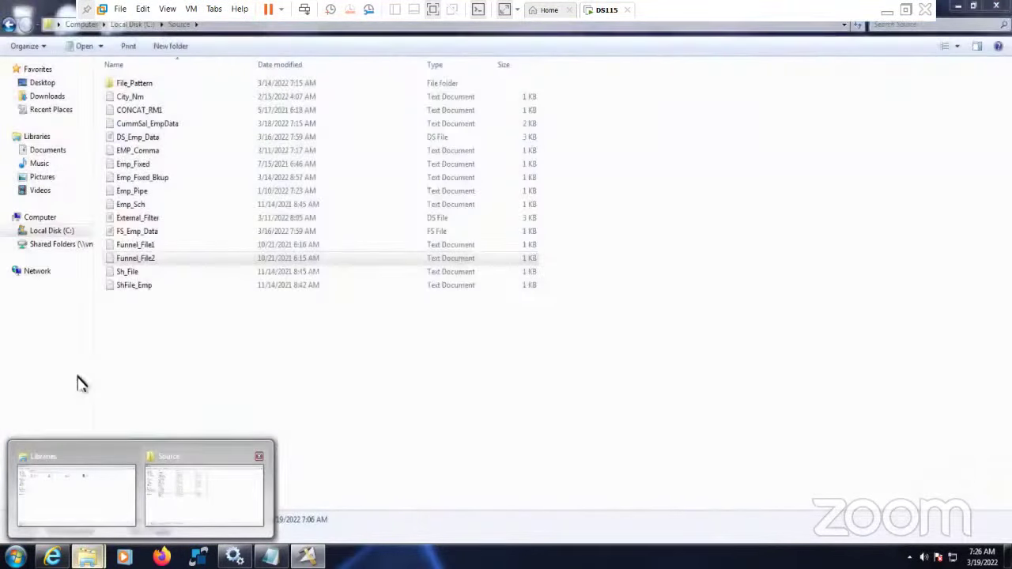
left_click(51, 231)
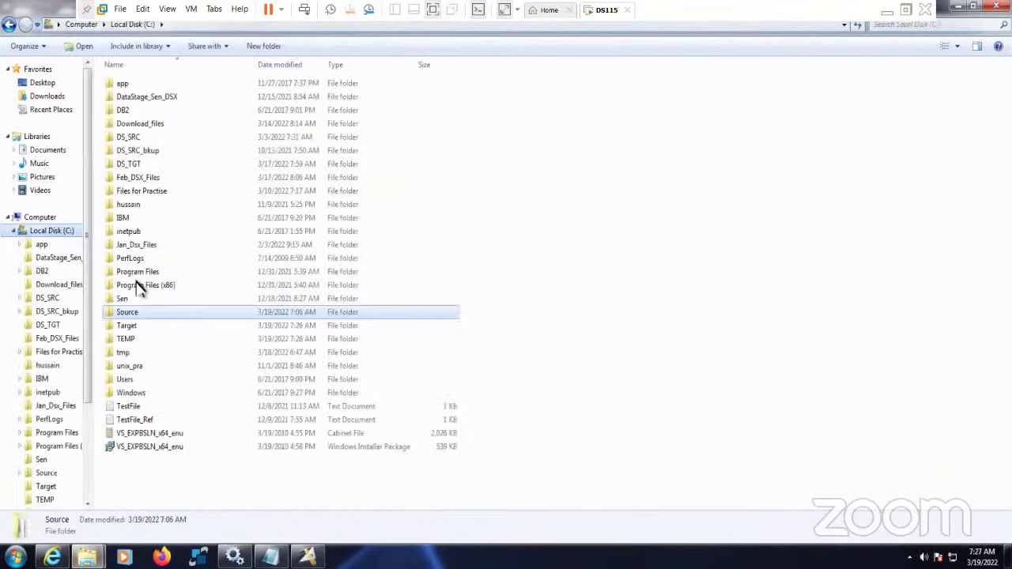
double_click(131, 326)
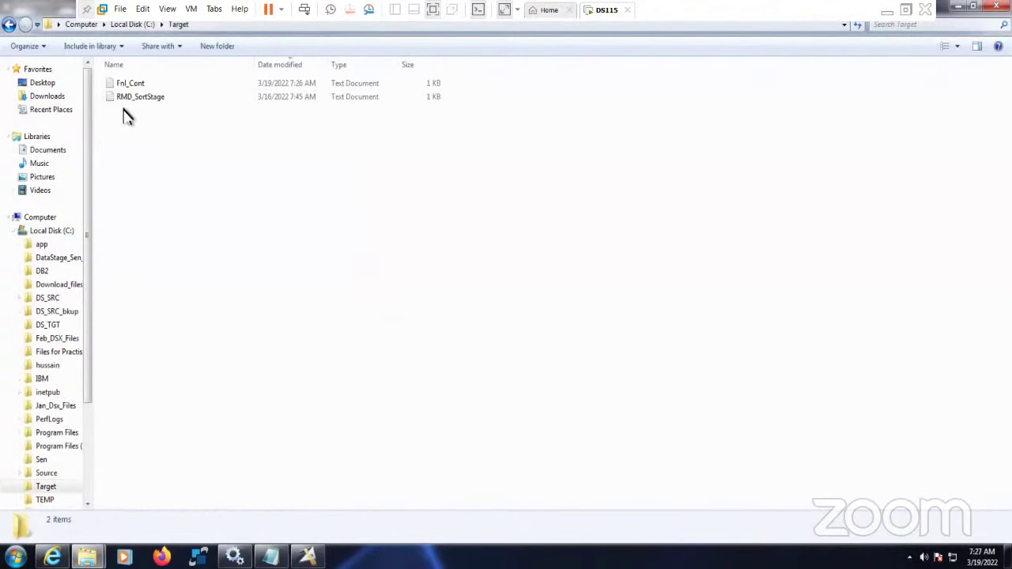
left_click(129, 99)
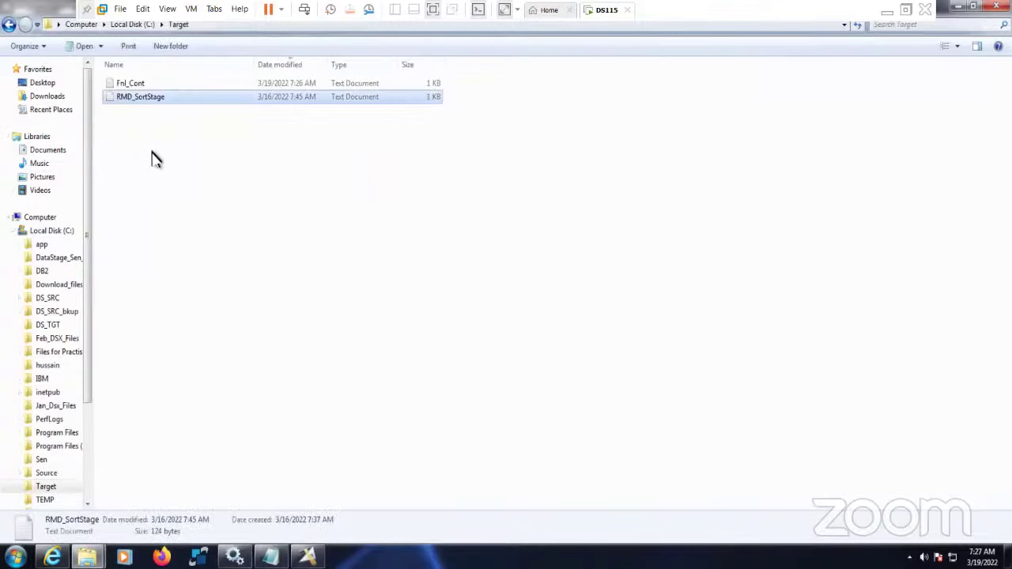
key("Delete")
key("Return")
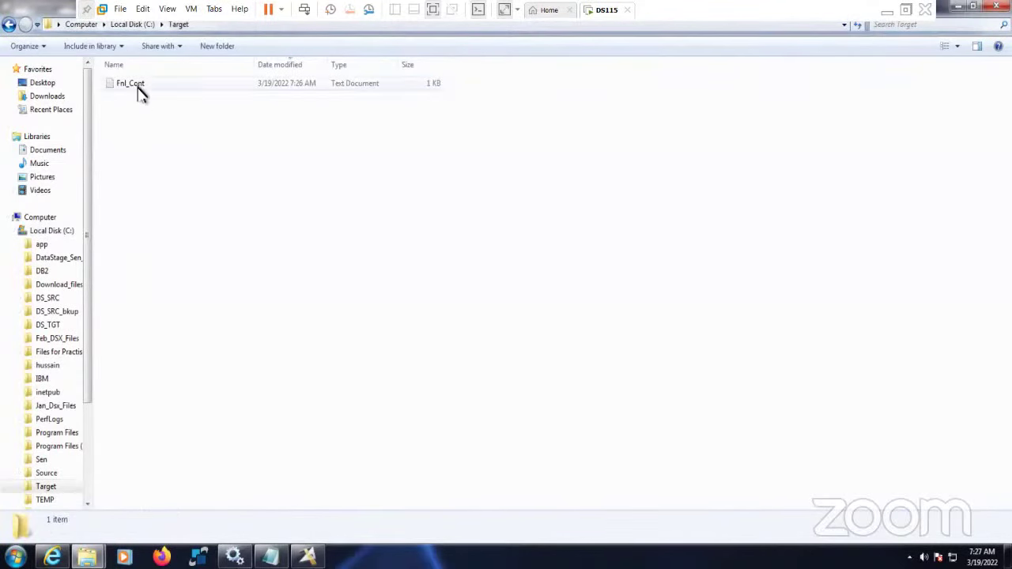
Open Fnl_Cont in Notepad to check its header and 8 rows, then return to Designer.
double_click(130, 84)
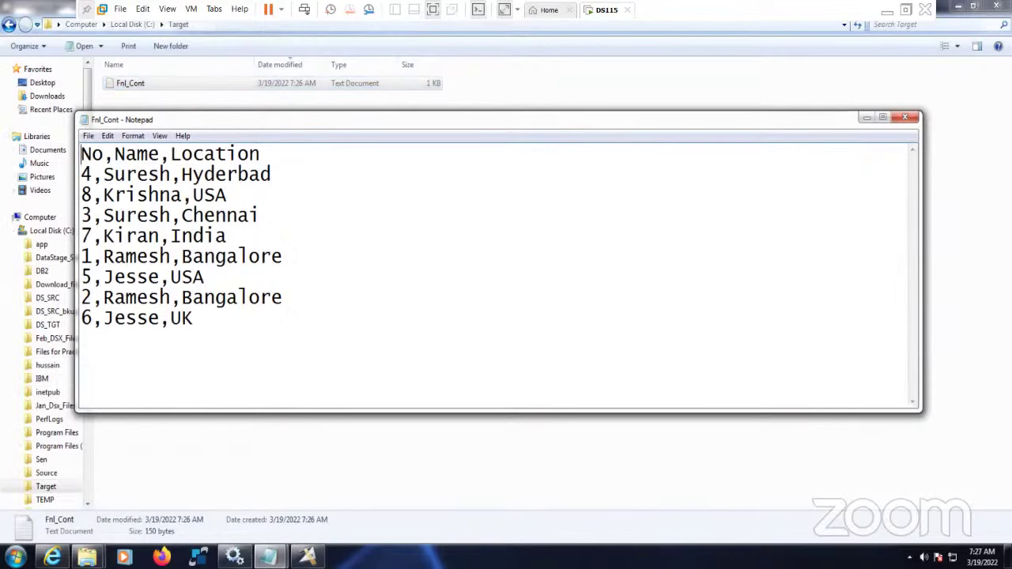
mouse_move(306, 557)
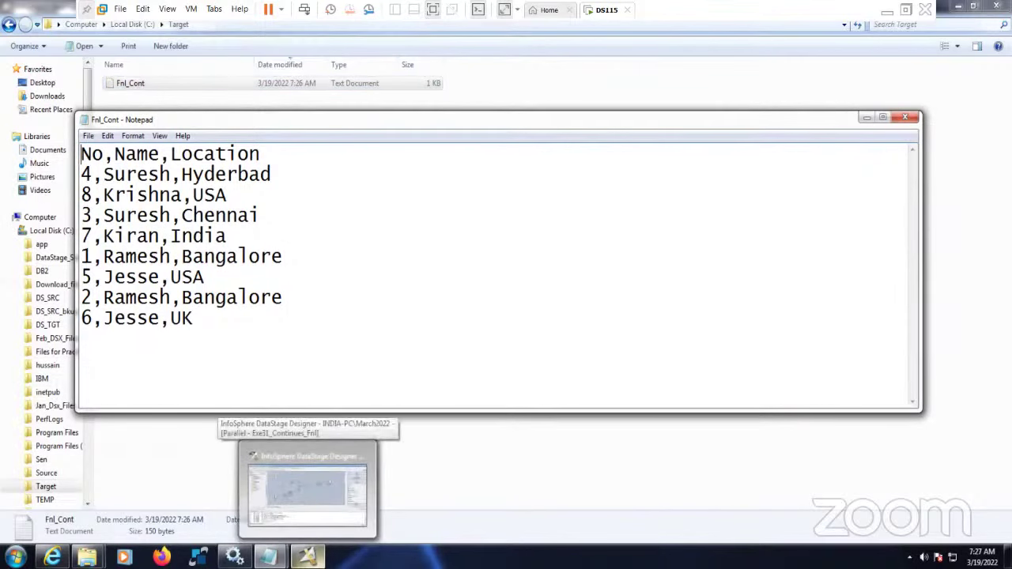
left_click(310, 490)
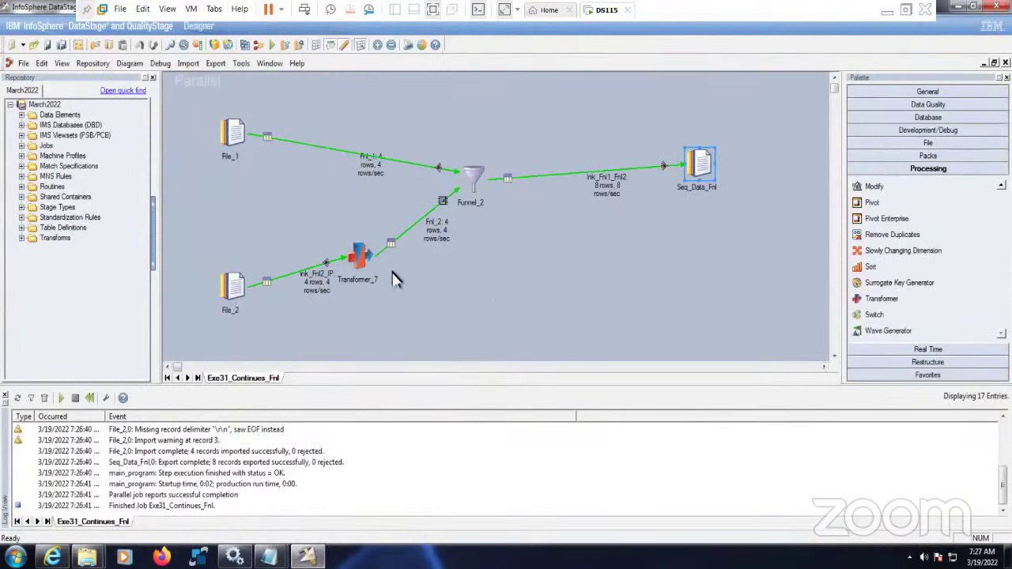
Use File > Save As to save a copy, renaming Continues to Sequence for Exe32_Sequence_Funnel.
left_click(25, 64)
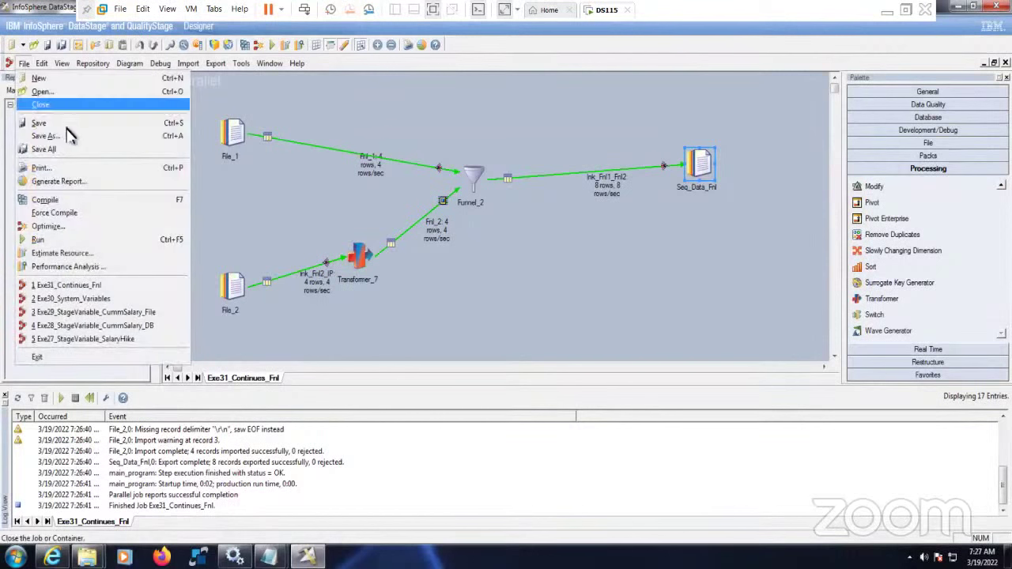
left_click(48, 135)
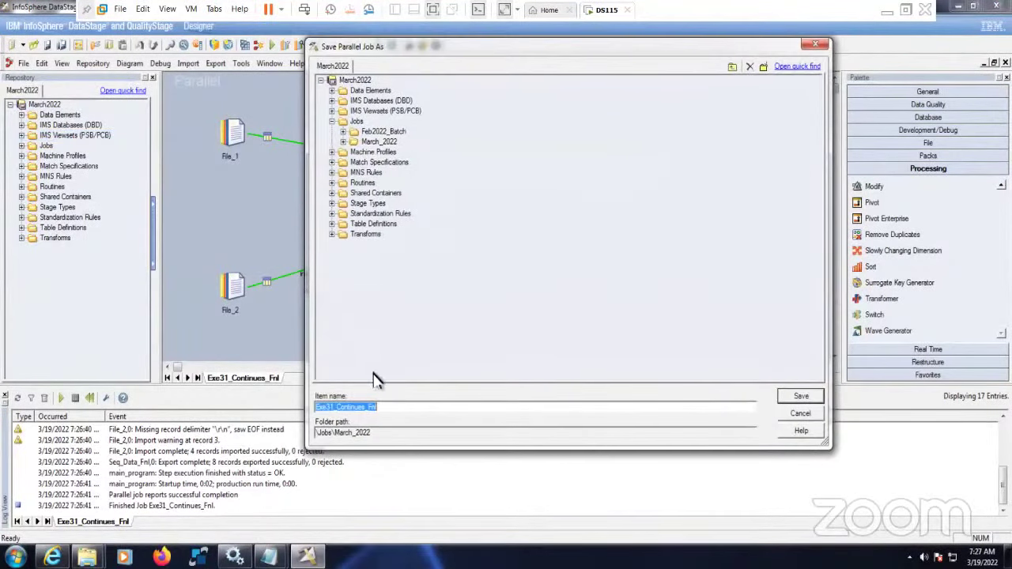
left_click(369, 407)
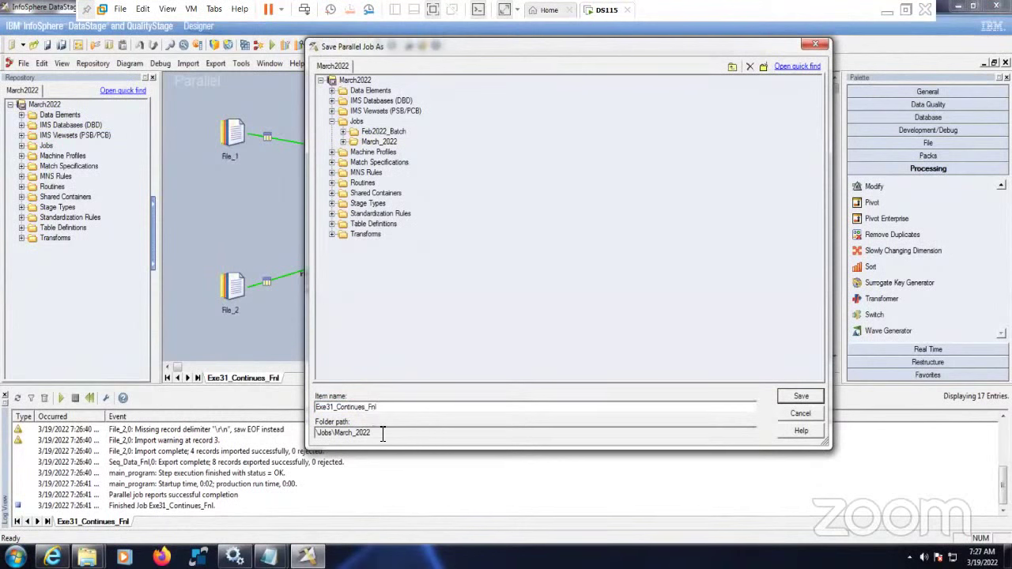
key("BackSpace")
key("BackSpace")
key("BackSpace")
key("BackSpace")
key("BackSpace")
key("BackSpace")
key("BackSpace")
key("BackSpace")
key("BackSpace")
type("Sequence")
left_click(379, 406)
type("Unnel")
key("BackSpace")
key("BackSpace")
key("BackSpace")
key("BackSpace")
key("BackSpace")
type("unne")
left_click(799, 400)
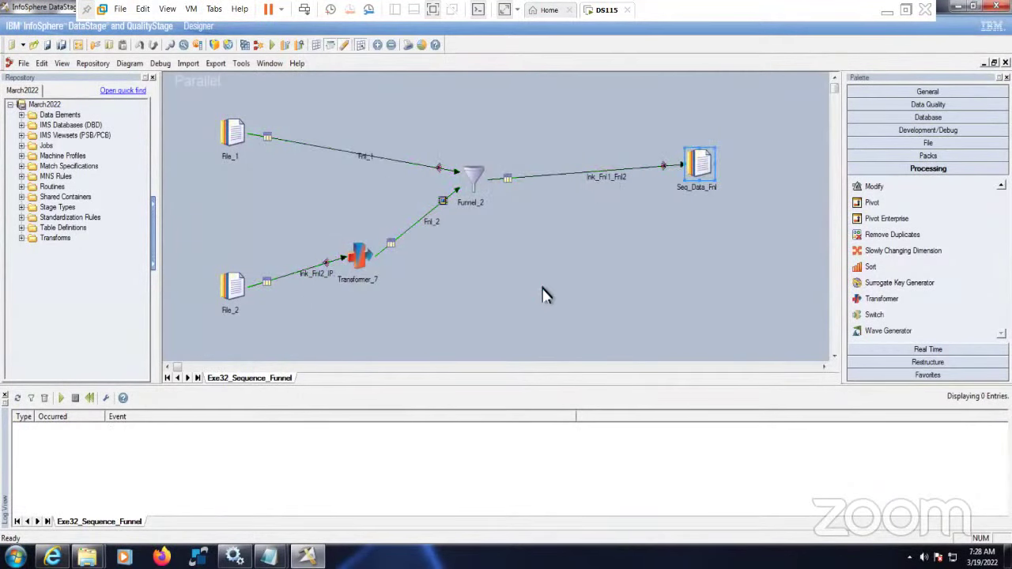
Set Funnel_2's Funnel Type to Sequence, review its input columns and output mapping, and confirm.
double_click(473, 179)
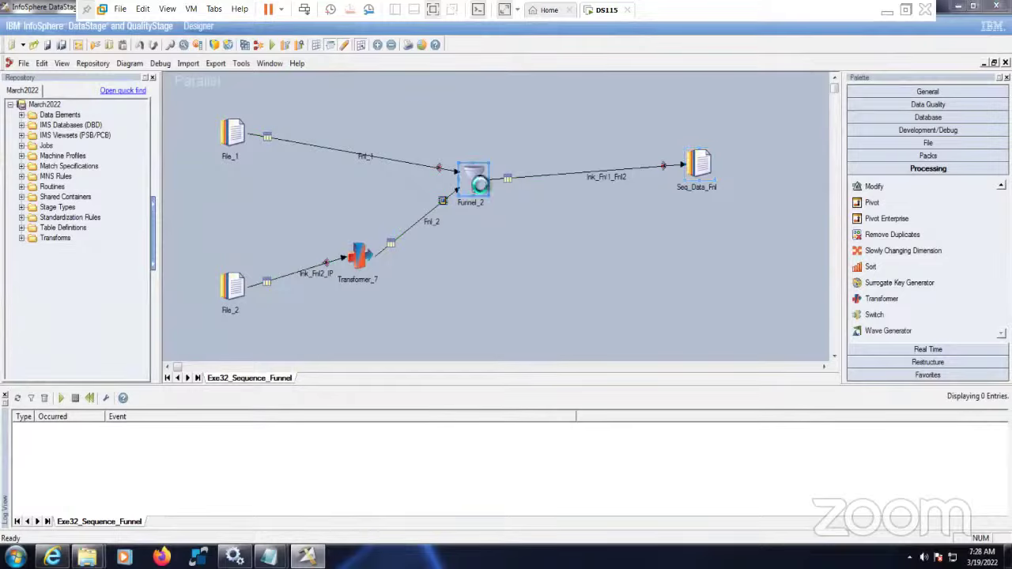
left_click(119, 108)
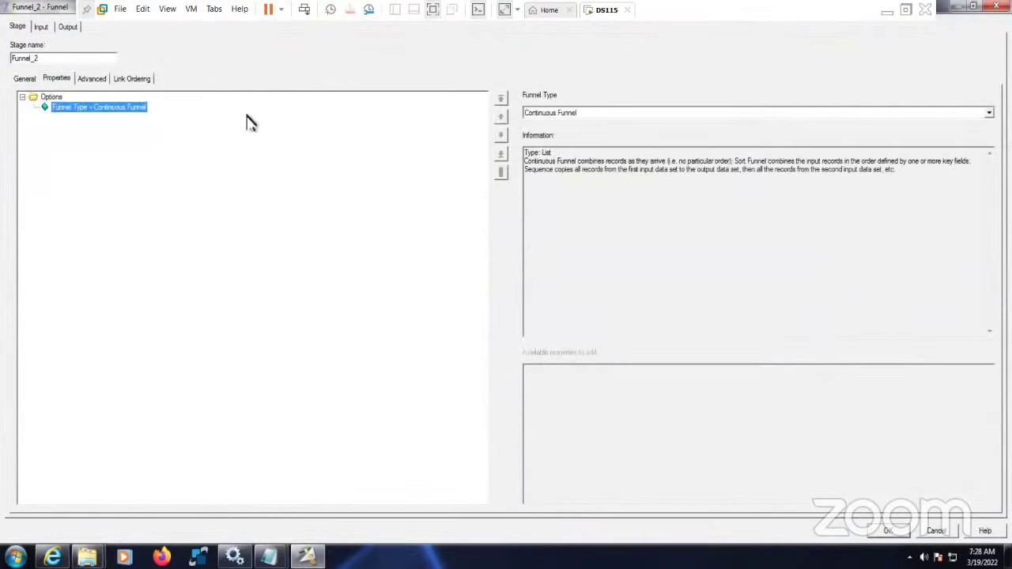
left_click(588, 113)
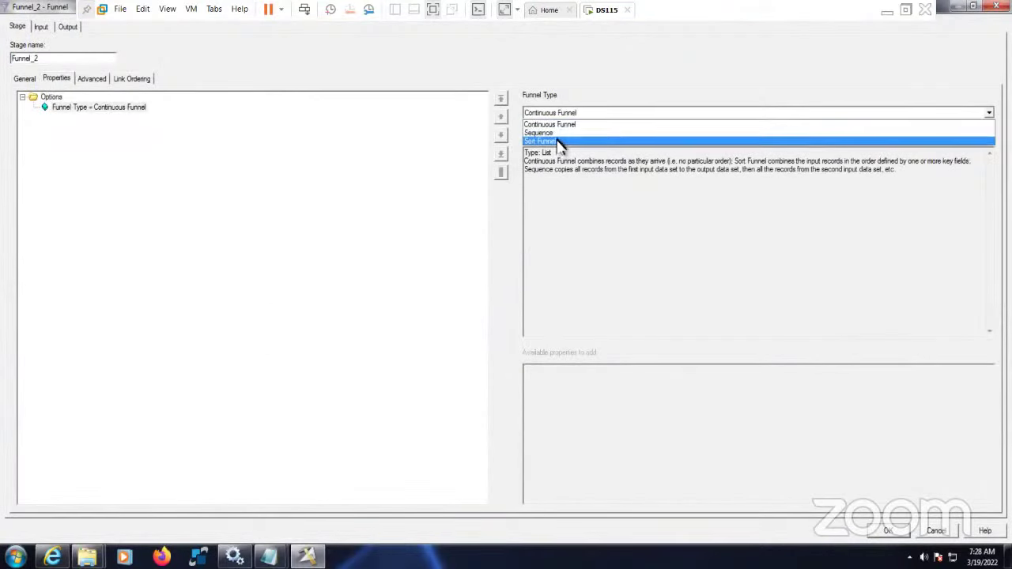
left_click(559, 134)
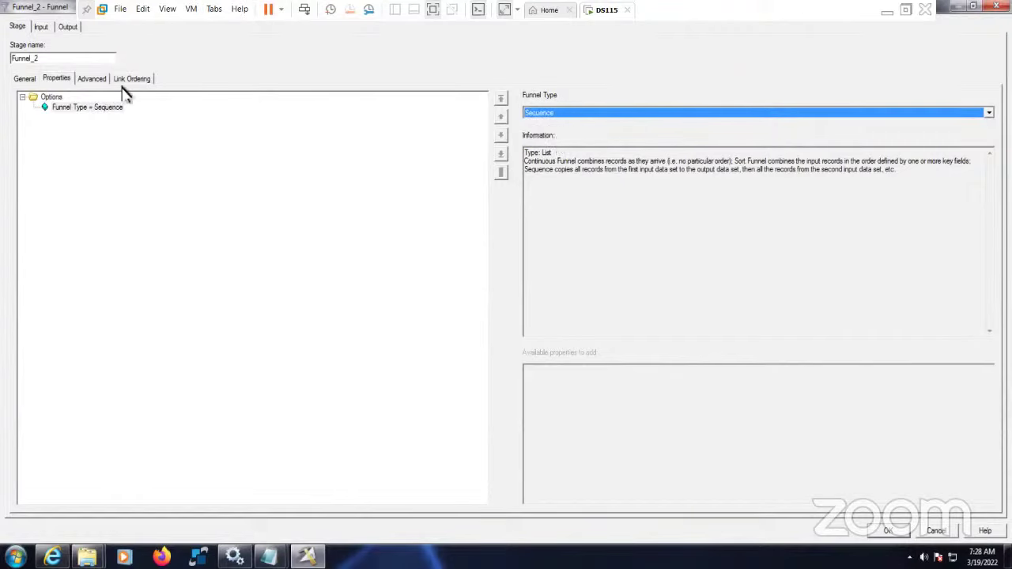
left_click(50, 98)
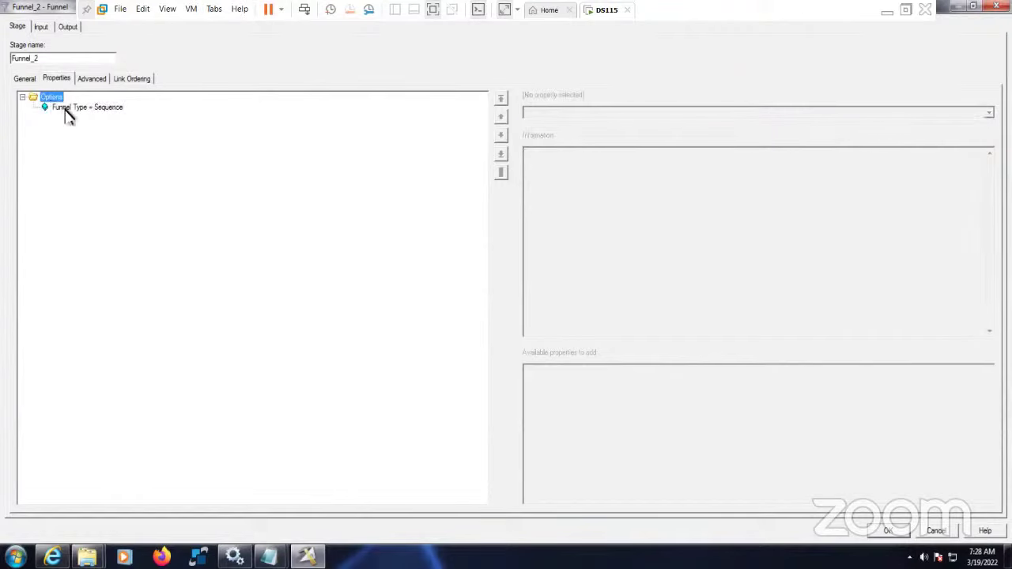
left_click(66, 108)
left_click(41, 27)
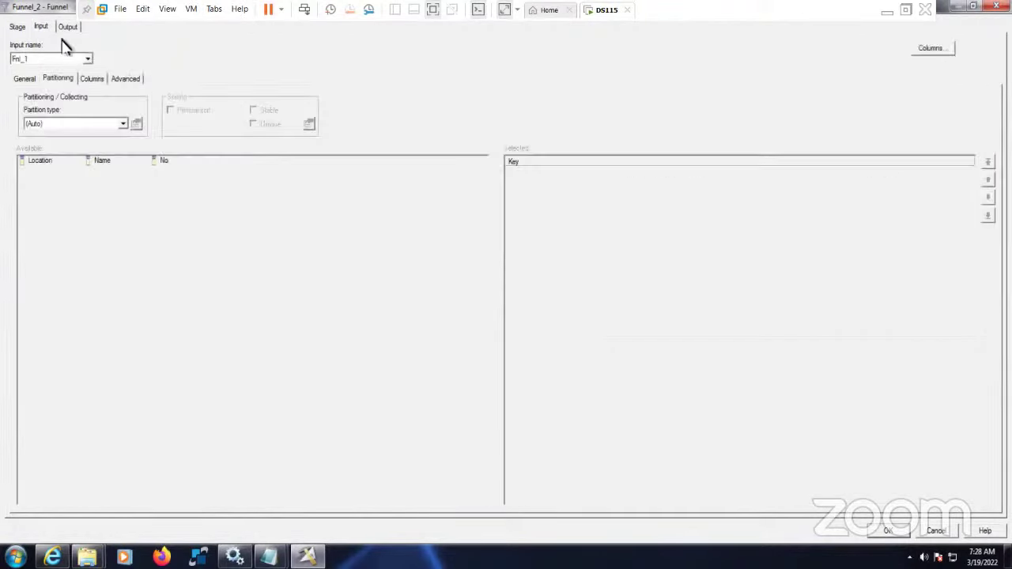
left_click(92, 79)
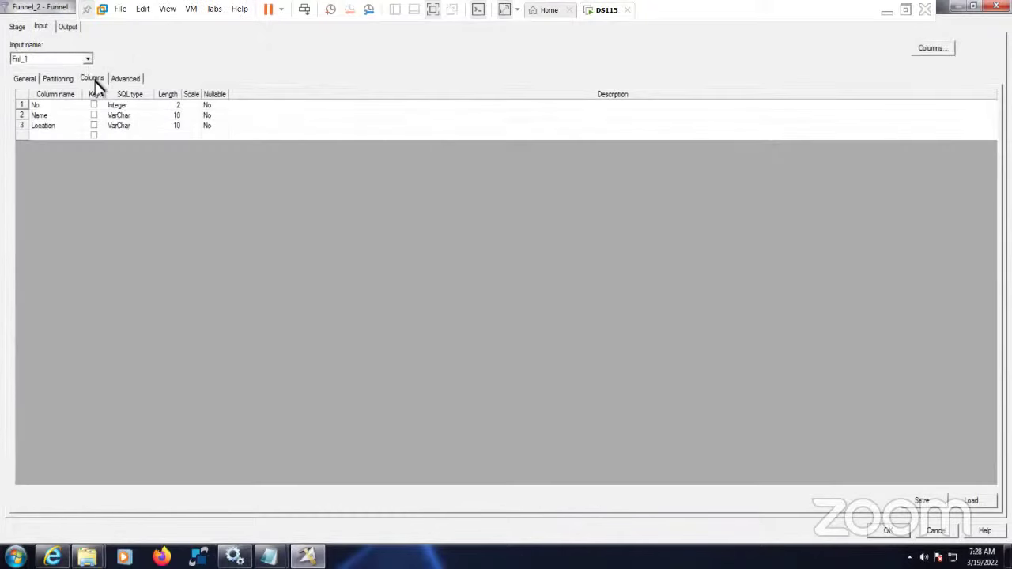
left_click(68, 27)
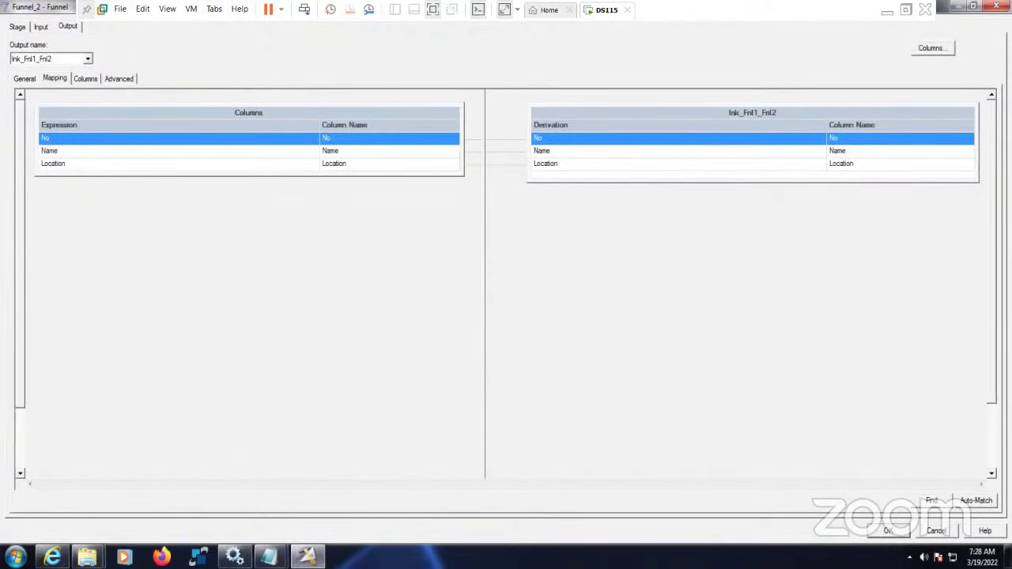
left_click(887, 530)
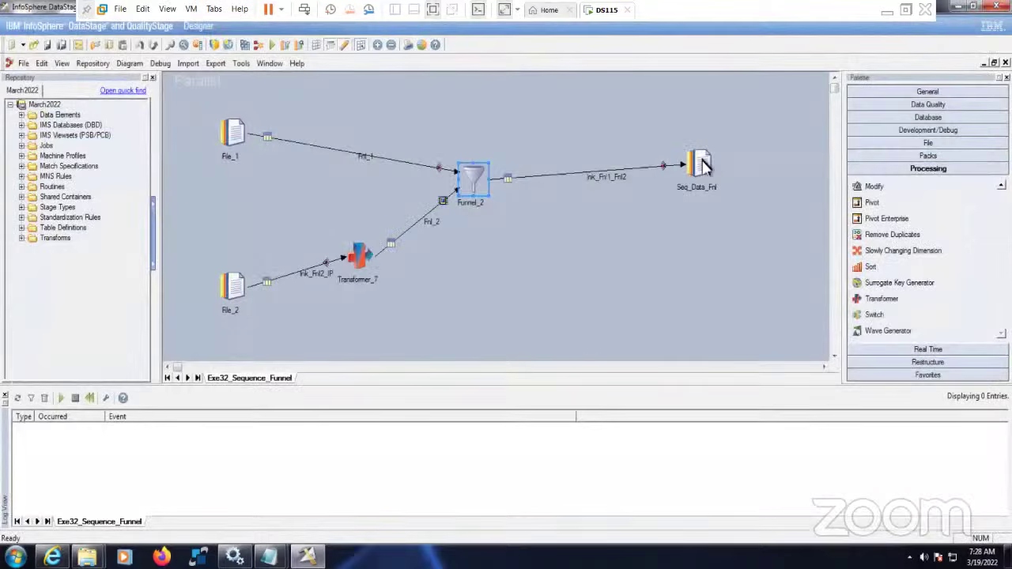
Change Seq_Data_Fnl's File property from Fnl_Cont to C:\Target\Fnl_Sequence.txt.
double_click(704, 164)
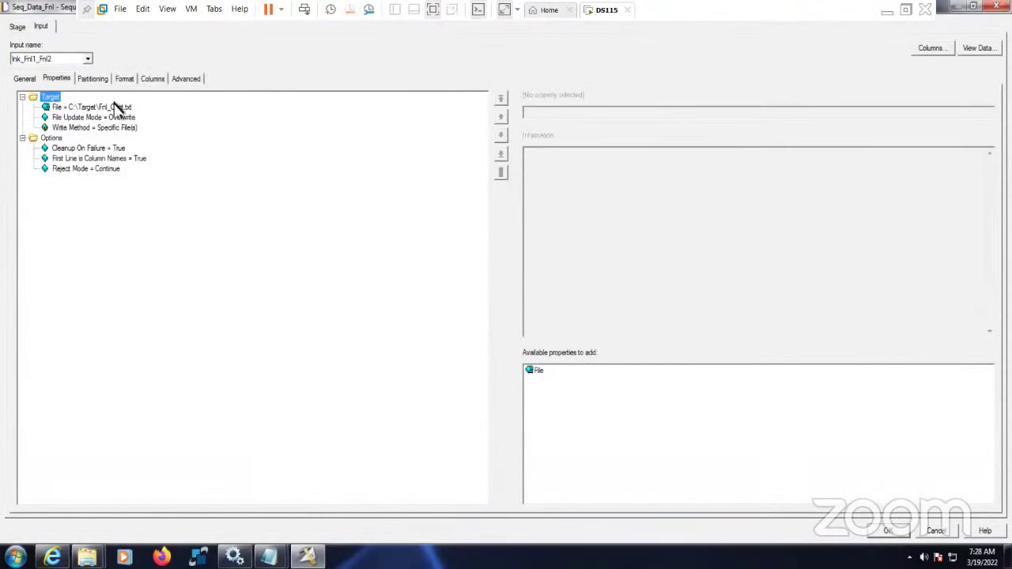
left_click(118, 107)
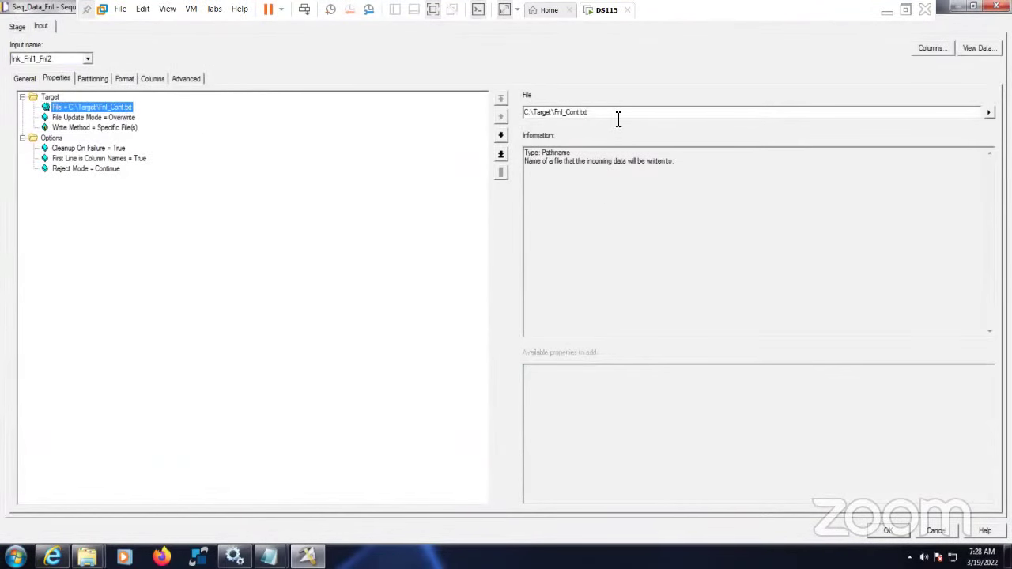
left_click(567, 114)
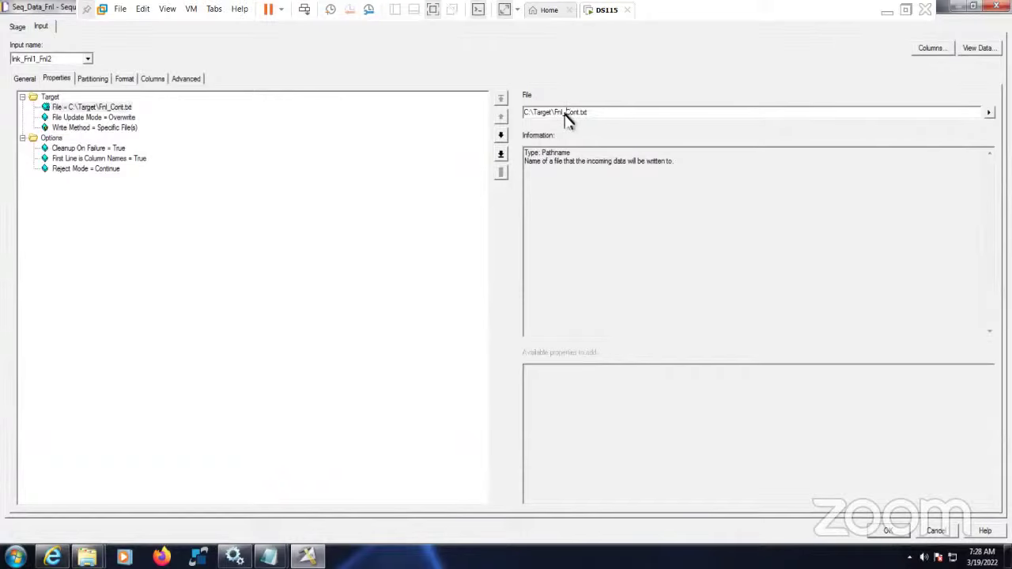
type("Sequence")
key("Delete")
key("Delete")
key("Delete")
Confirm the stage settings, then compile and save Exe32_Sequence_Funnel for running.
left_click(887, 531)
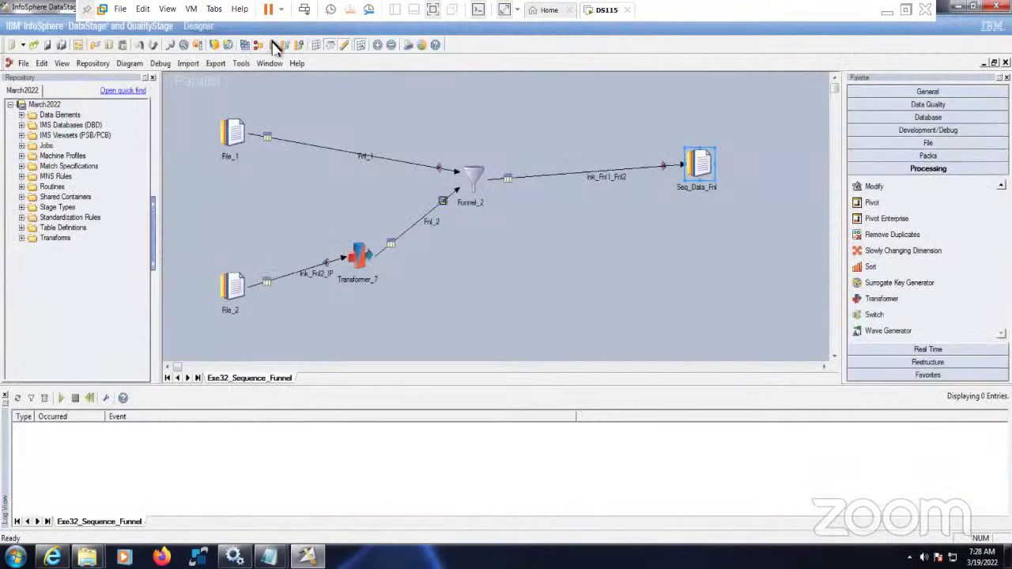
left_click(273, 45)
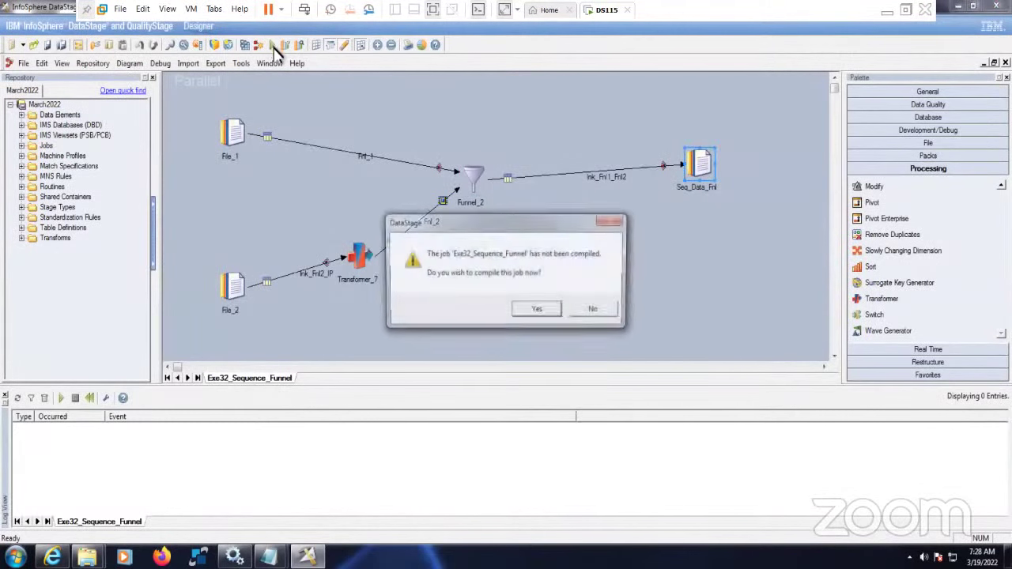
left_click(543, 313)
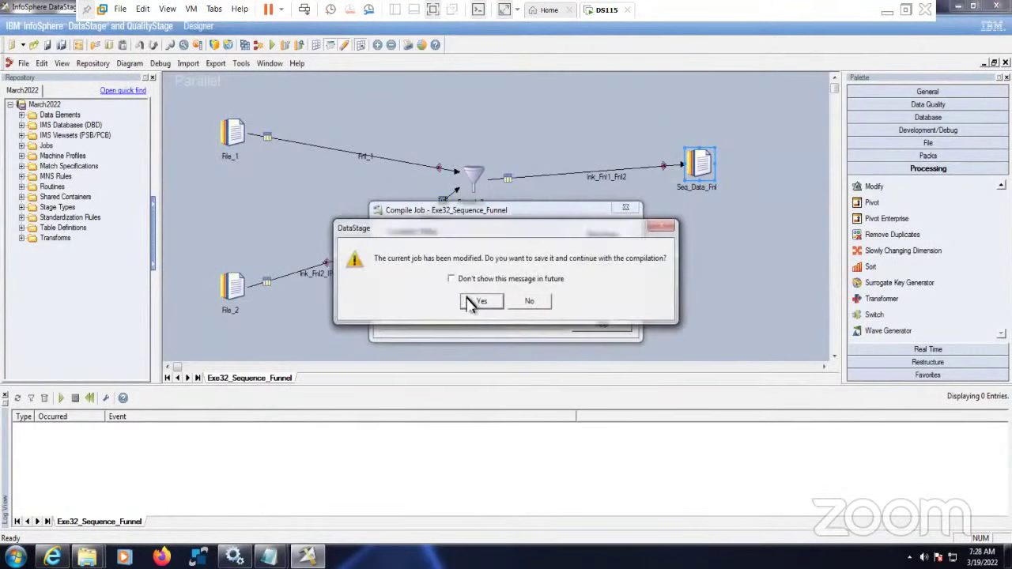
left_click(477, 303)
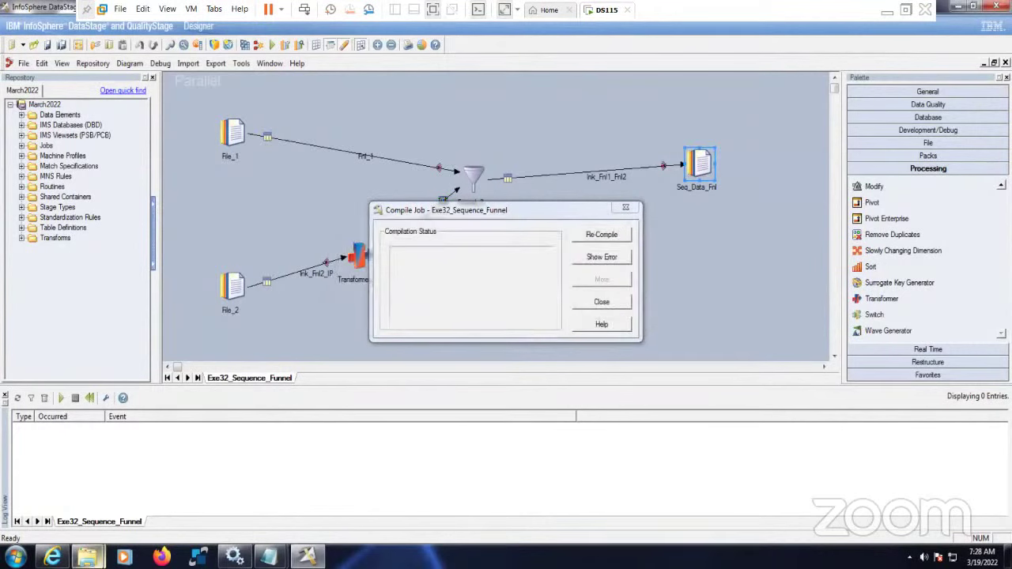
In C:\Source, view the rows of Funnel_File1 and Funnel_File2.
mouse_move(87, 557)
left_click(71, 439)
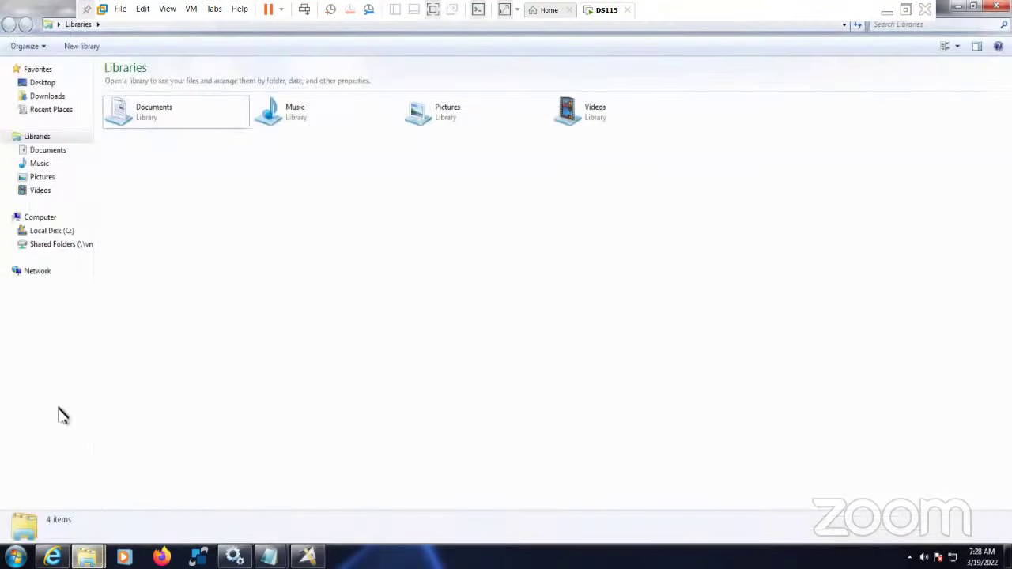
left_click(50, 230)
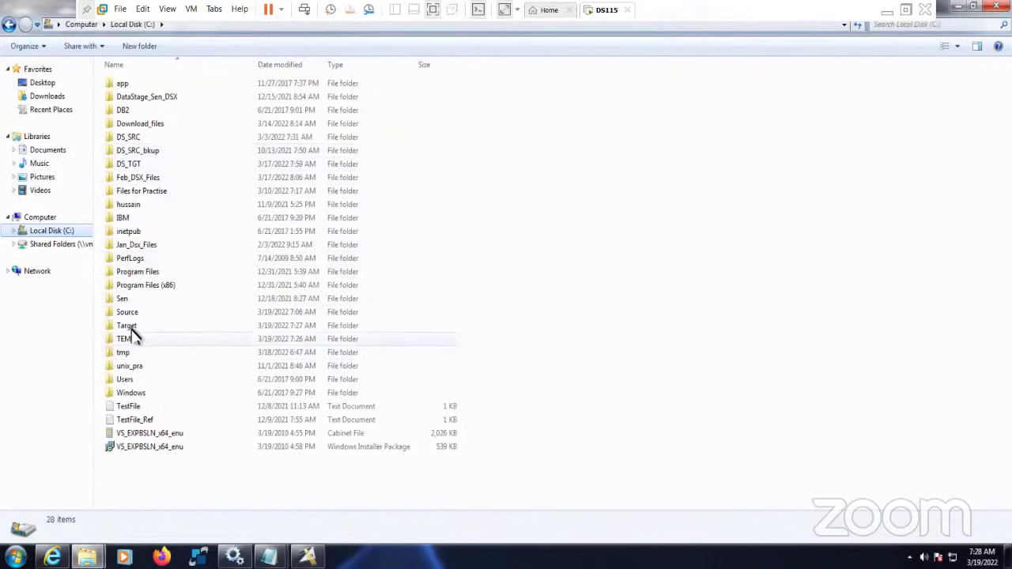
double_click(130, 313)
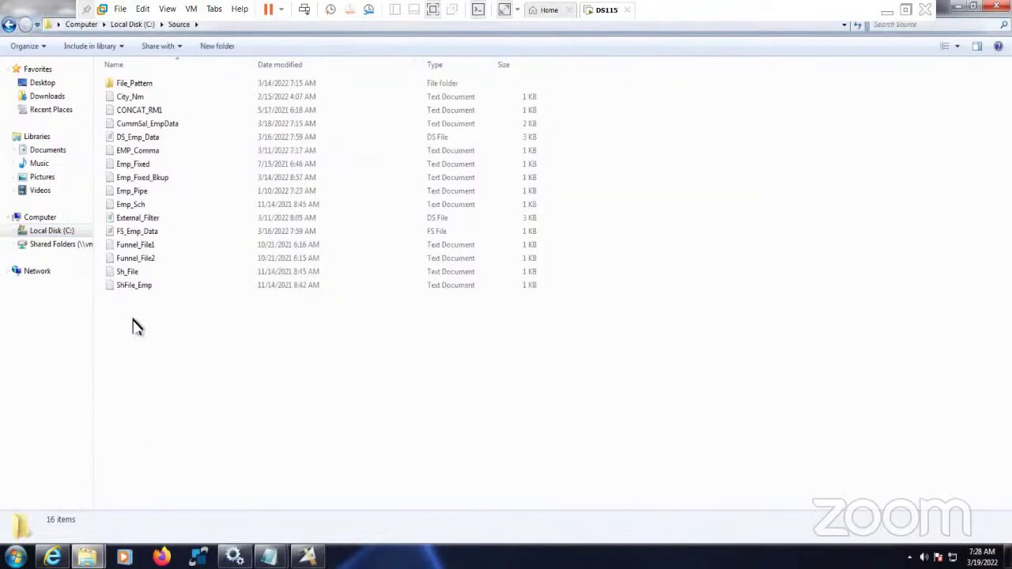
double_click(142, 246)
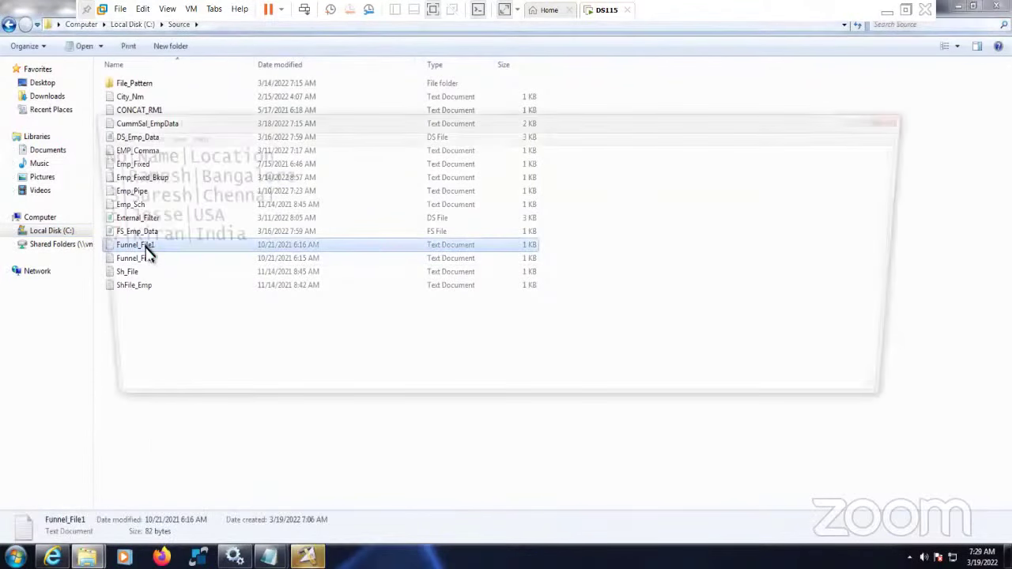
left_click(247, 482)
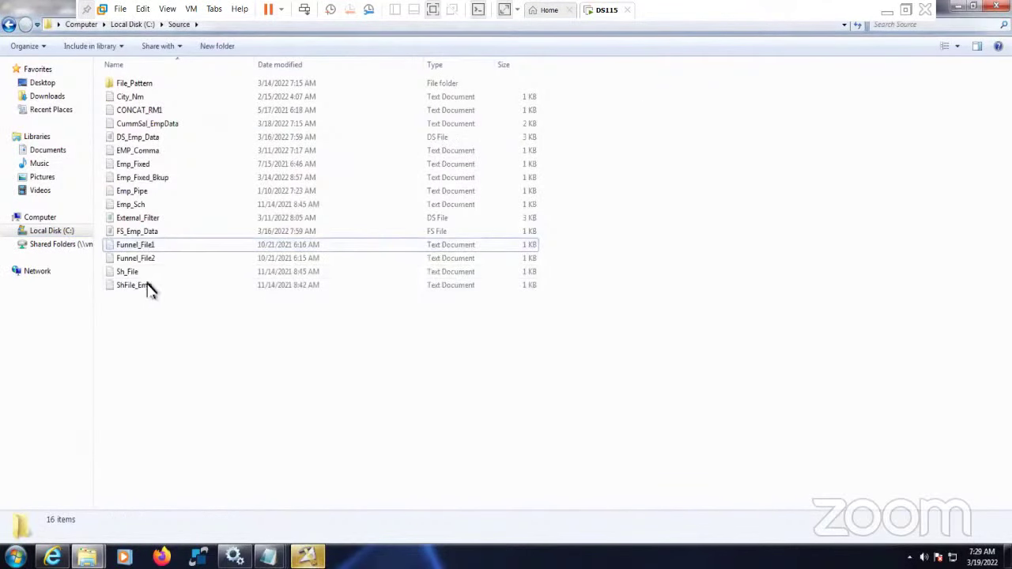
double_click(148, 262)
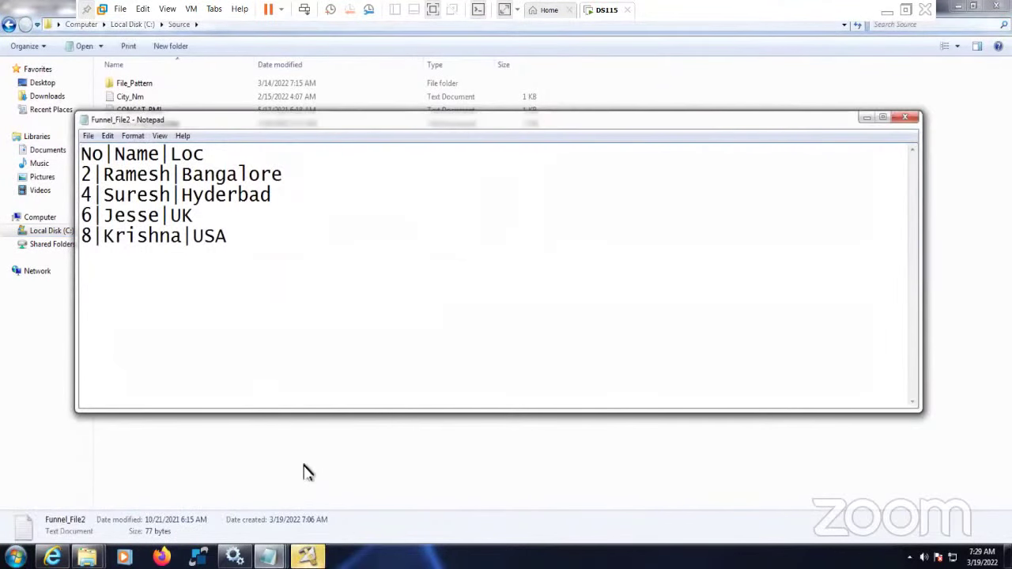
left_click(305, 470)
Start the job from Job Run Options and watch it export 8 records.
left_click(307, 557)
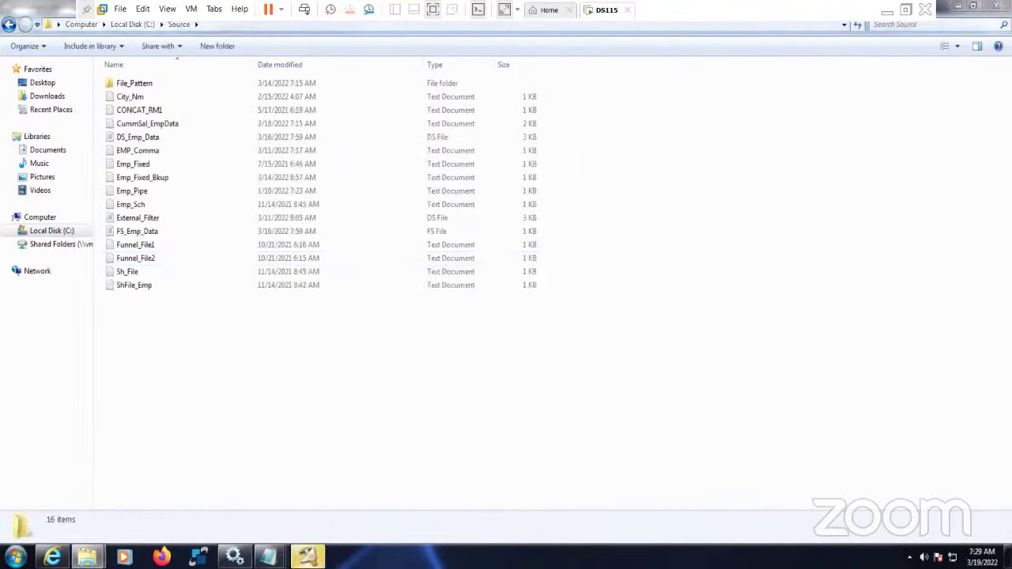
left_click(194, 275)
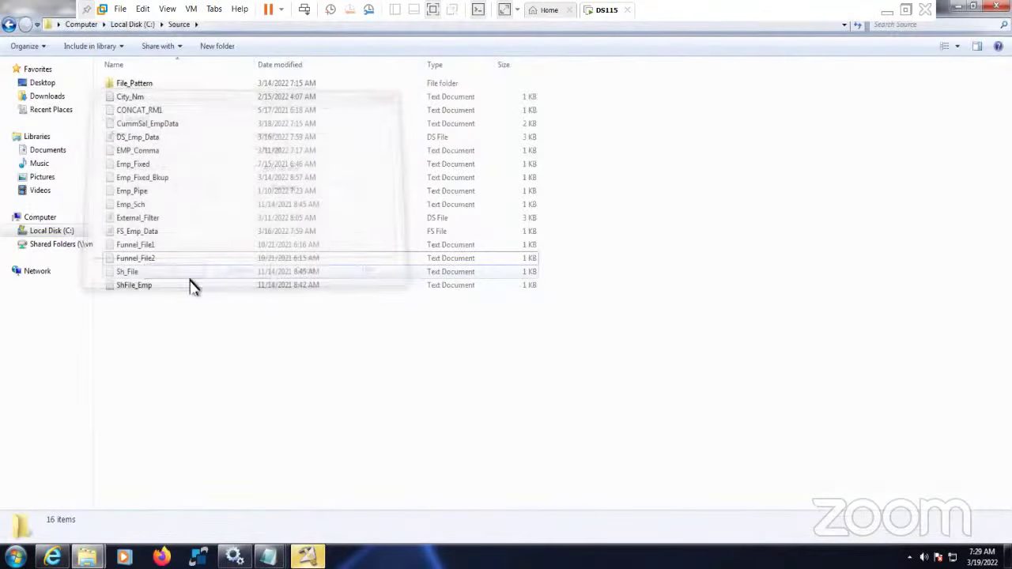
left_click(306, 557)
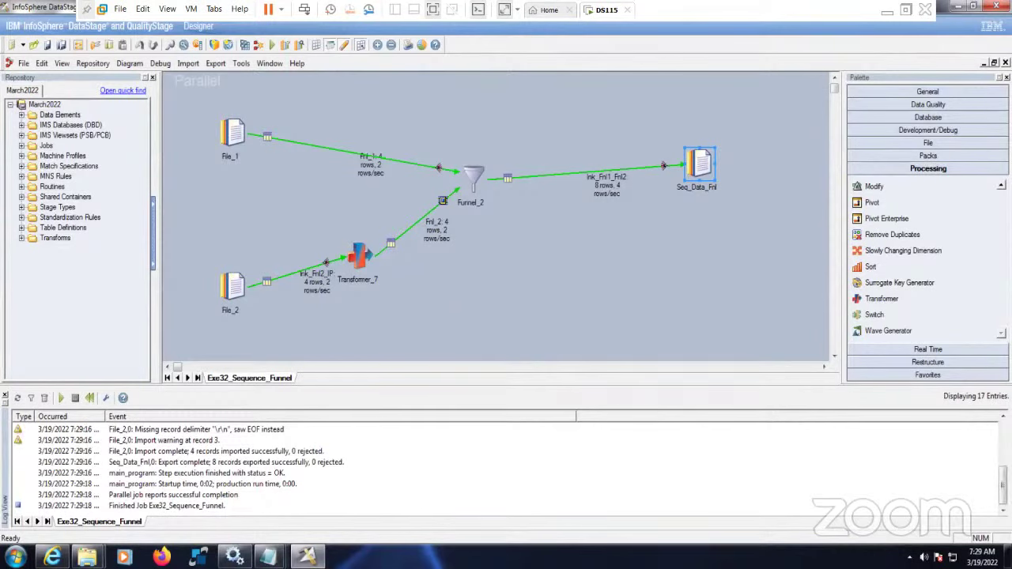
mouse_move(88, 557)
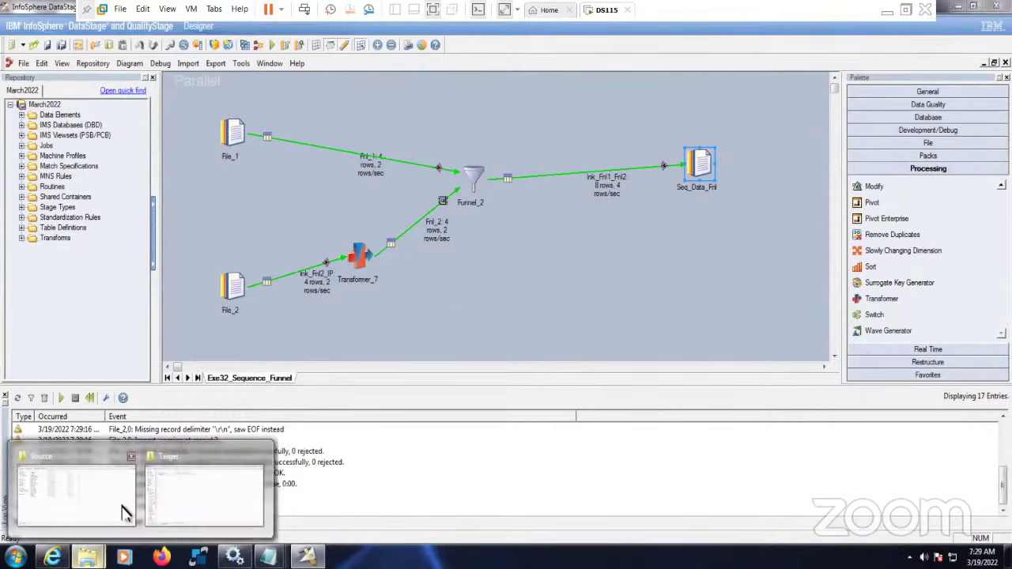
mouse_move(123, 512)
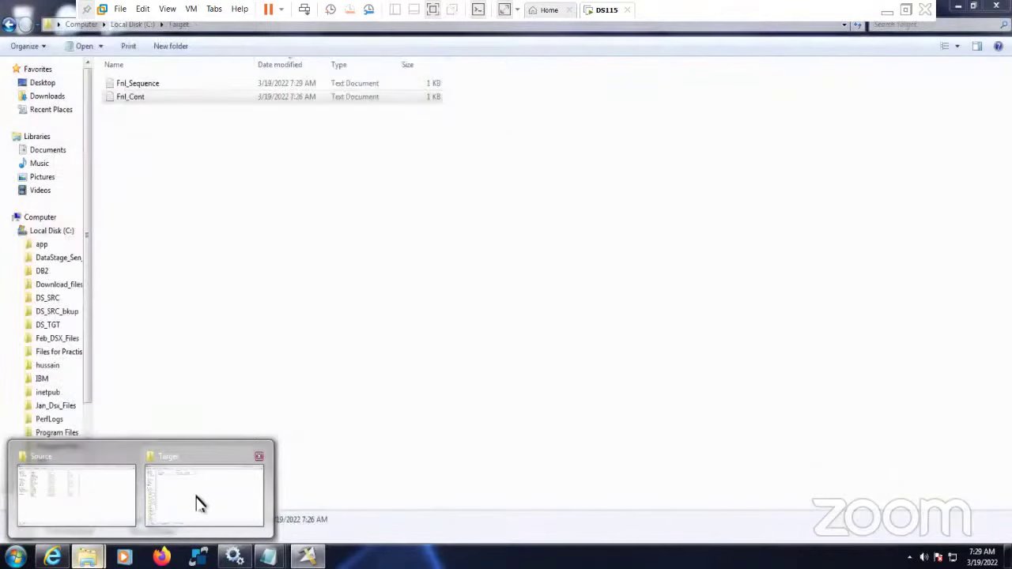
Open the Fnl_Sequence output from C:\Target and arrange the Funnel_File1 and Funnel_File2 windows.
left_click(199, 501)
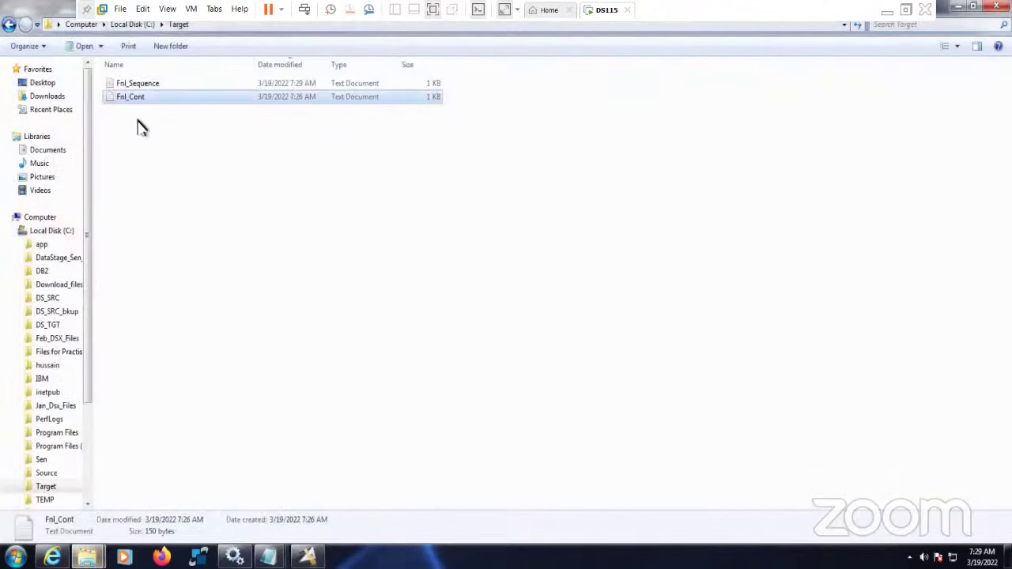
double_click(158, 84)
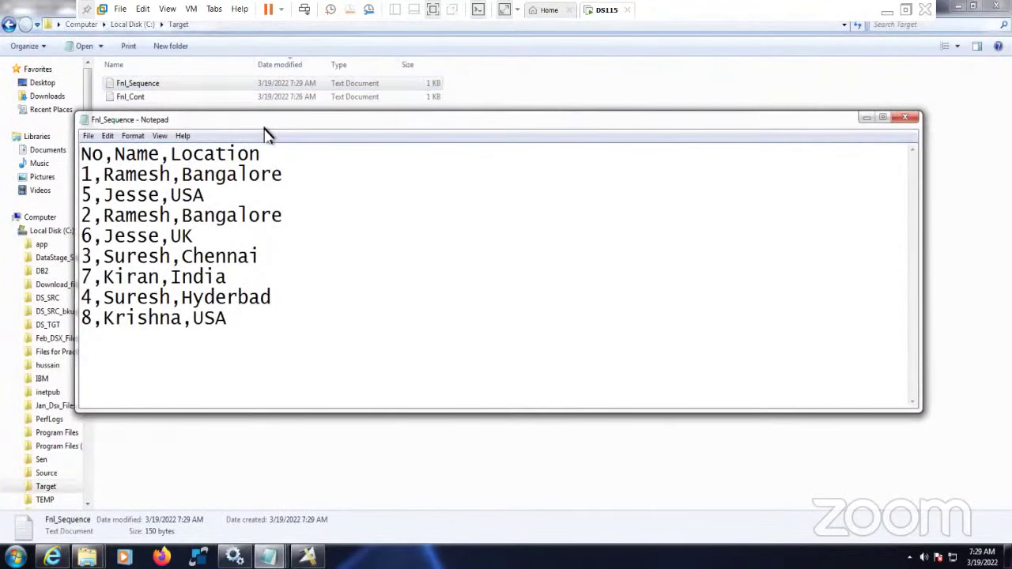
left_click_drag(266, 126, 831, 72)
left_click(332, 490)
mouse_move(434, 500)
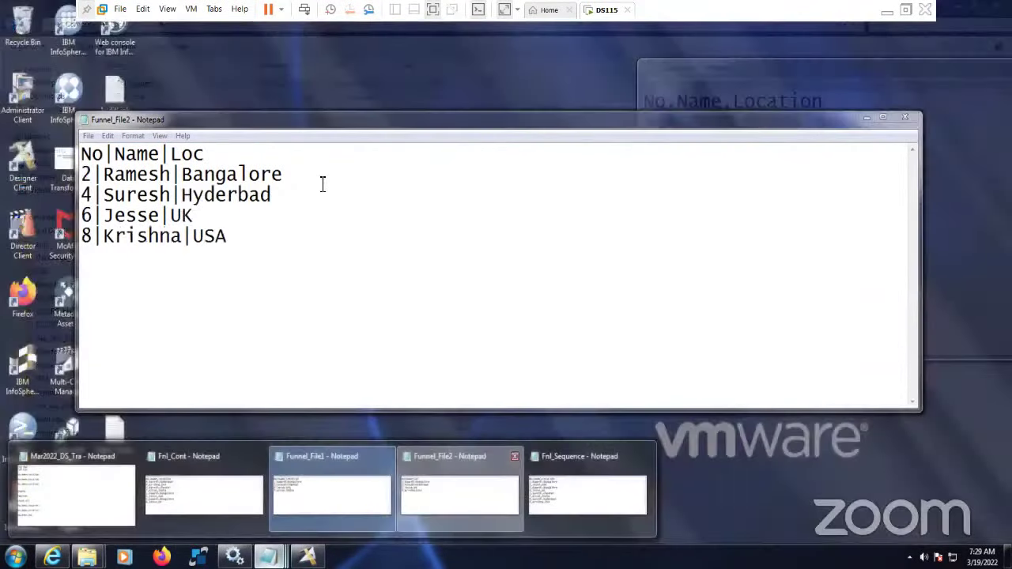
left_click(338, 119)
left_click_drag(341, 124, 355, 296)
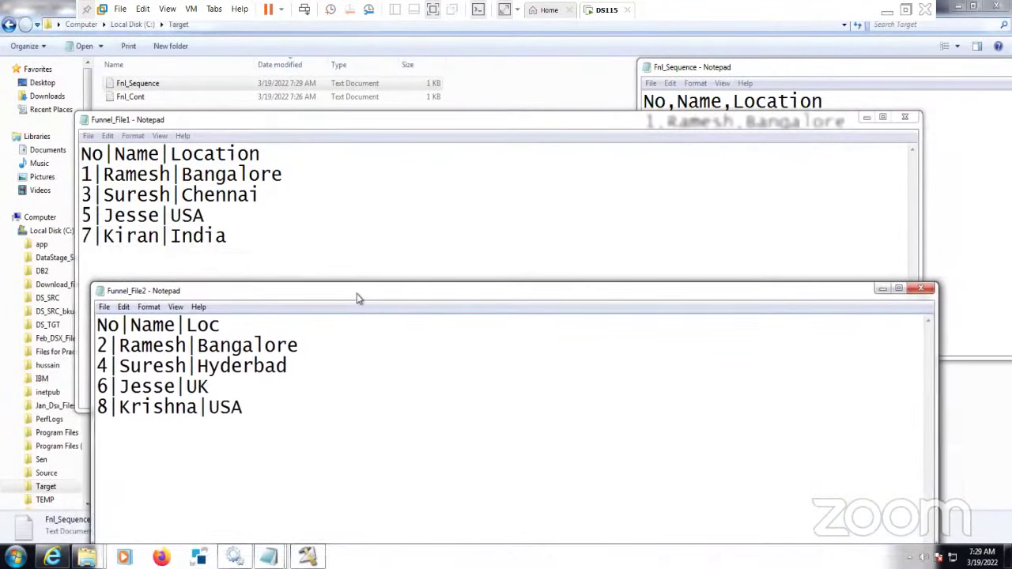
Compare Fnl_Sequence beside the input files, then close it and return to the job.
left_click(779, 75)
left_click_drag(782, 74, 604, 145)
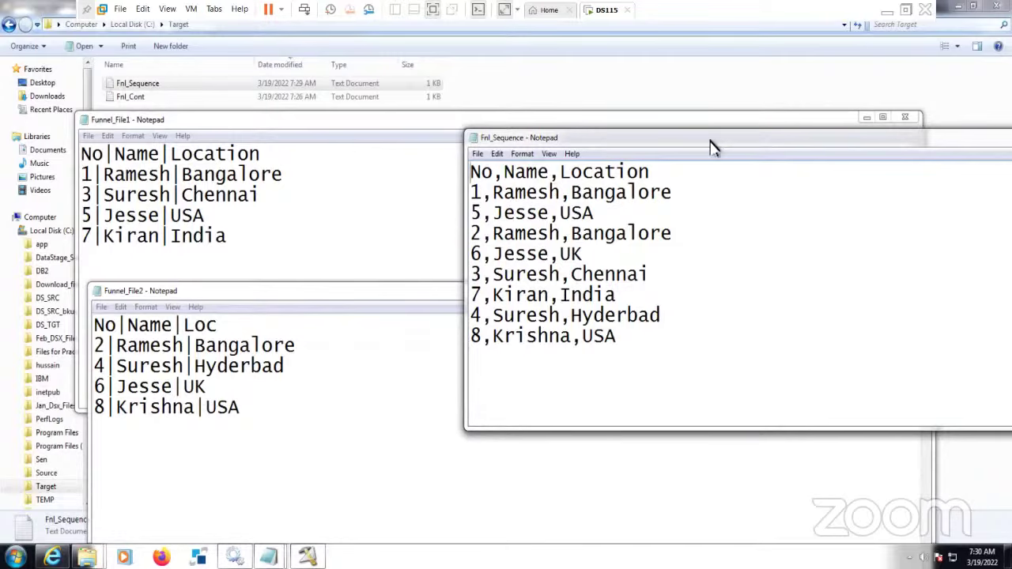
left_click_drag(712, 145, 403, 145)
left_click(826, 126)
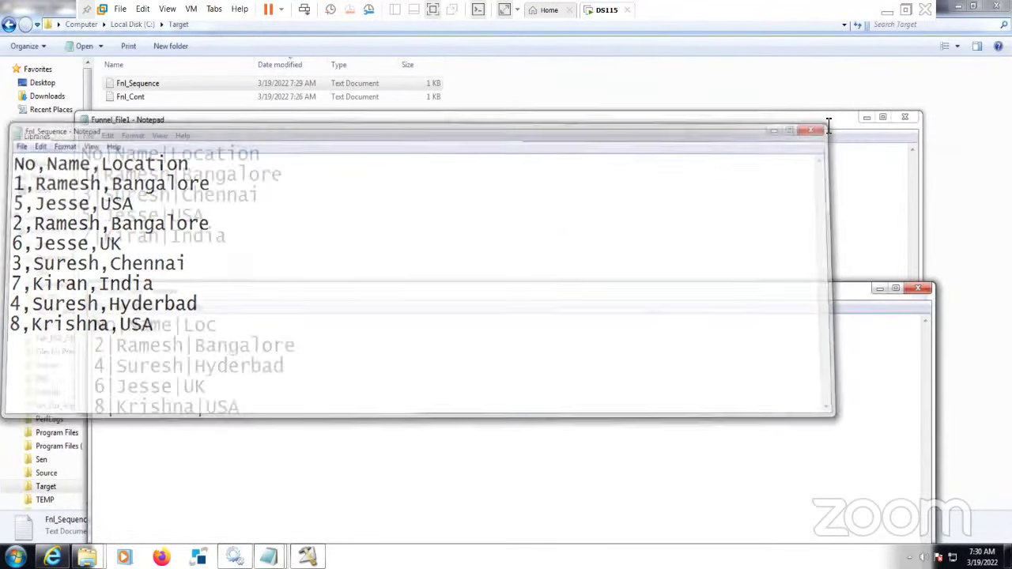
left_click(308, 558)
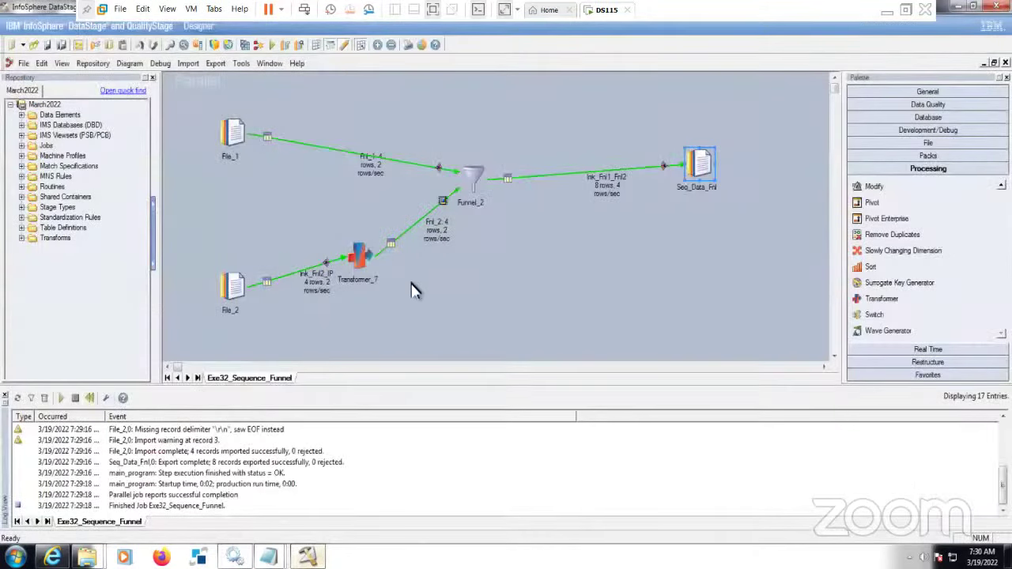
Add the $APT_CONFIG_FILE environment variable to the job's parameters.
left_click(79, 45)
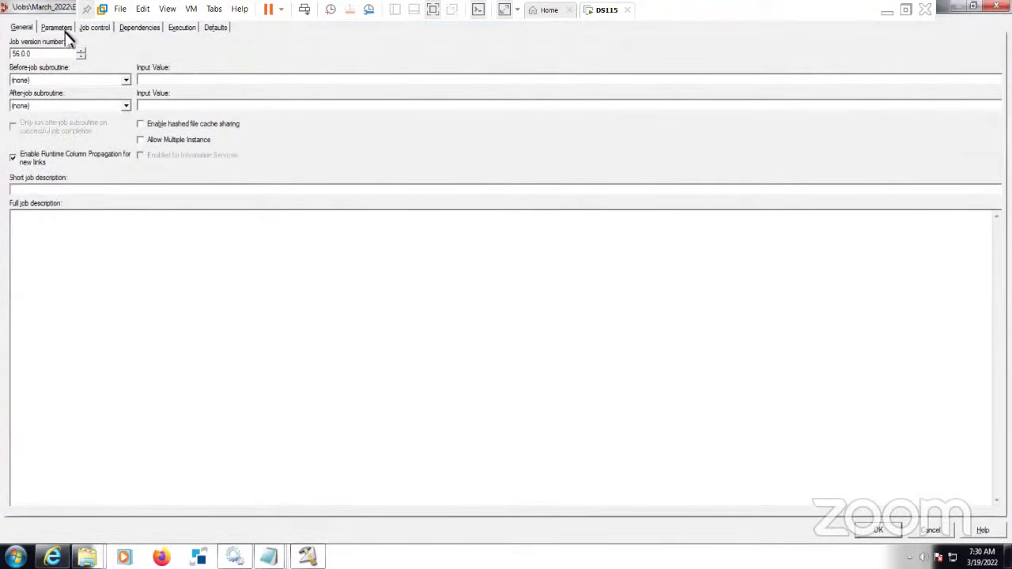
left_click(57, 27)
left_click(71, 57)
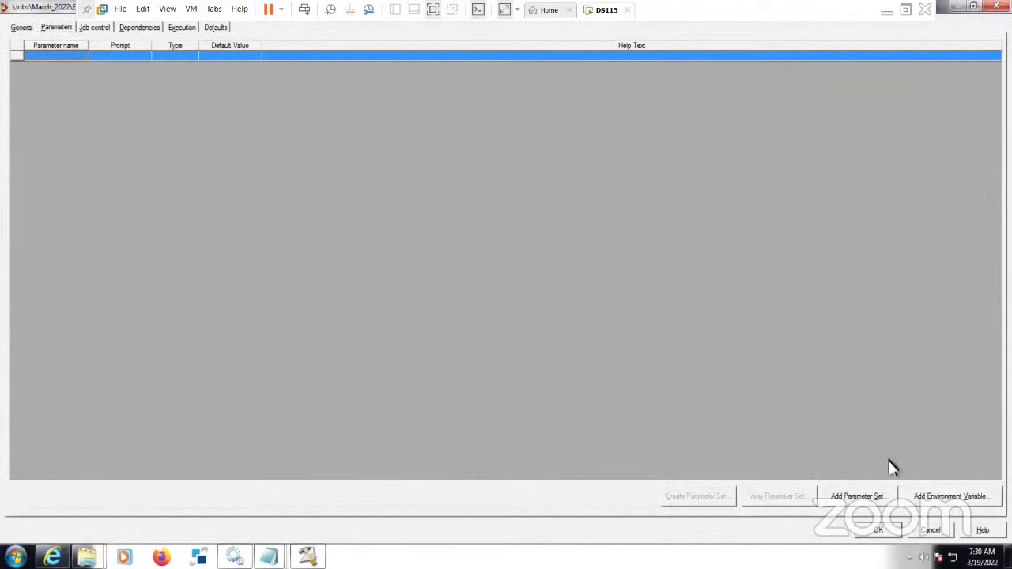
left_click(944, 496)
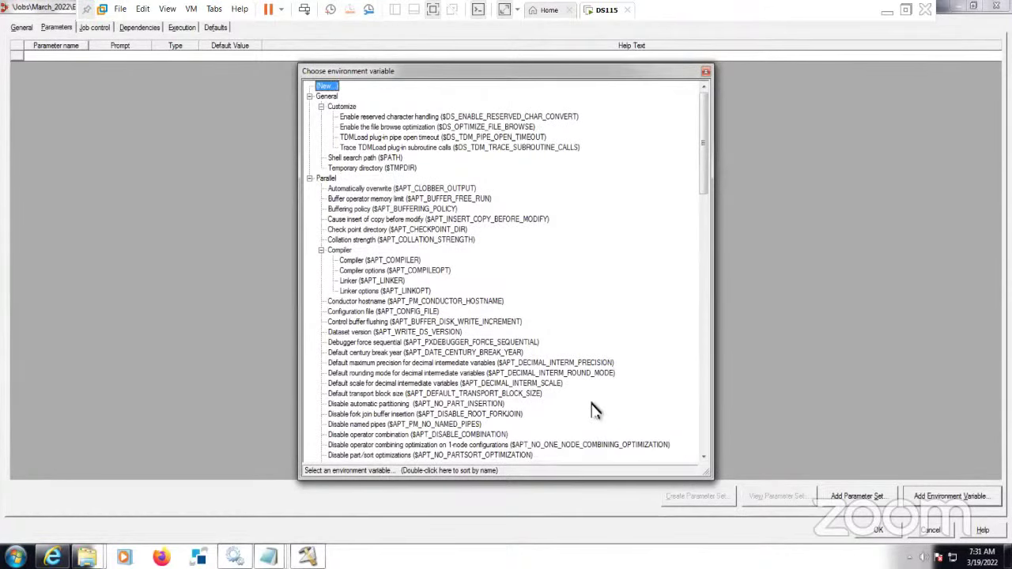
double_click(403, 313)
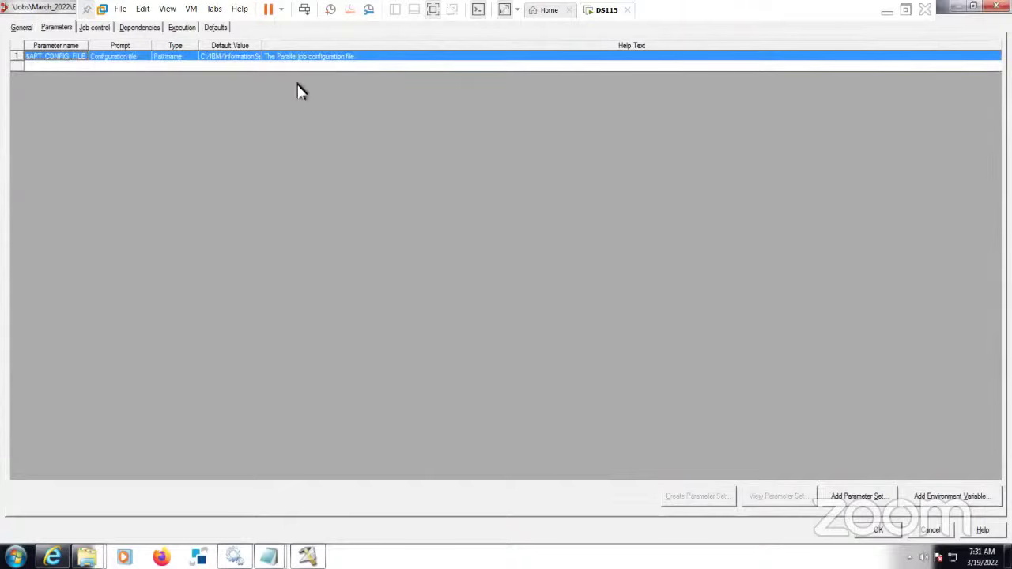
Set the $APT_CONFIG_FILE default value to 1Node.apt and save the job properties.
left_click_drag(262, 46, 419, 49)
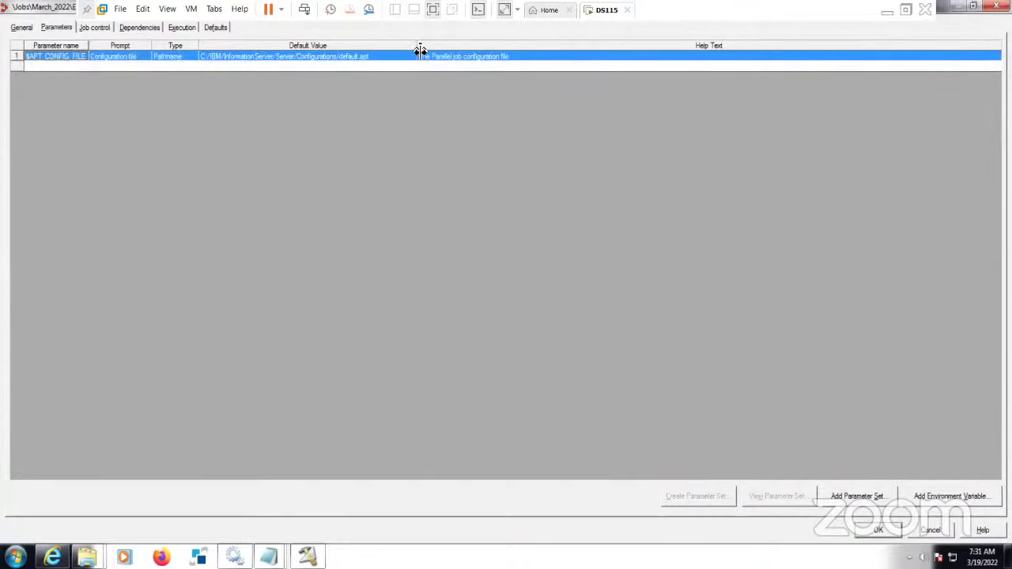
left_click(380, 59)
left_click(381, 57)
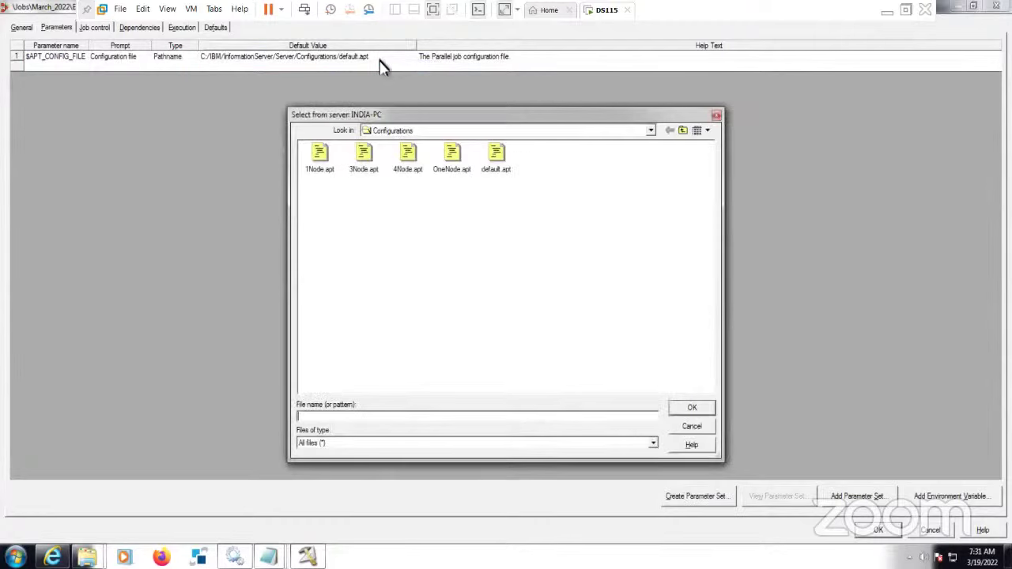
left_click(330, 162)
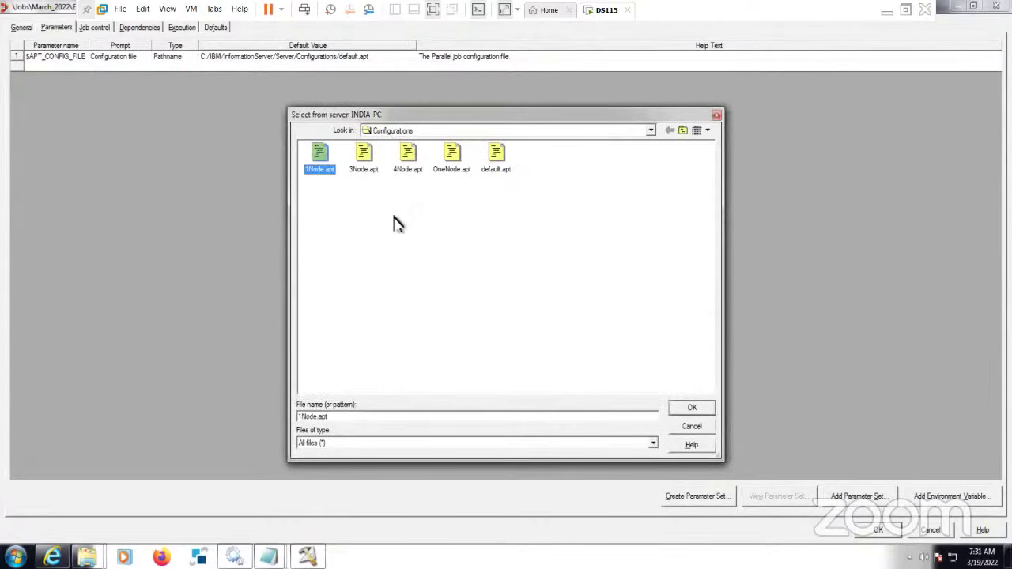
left_click(692, 409)
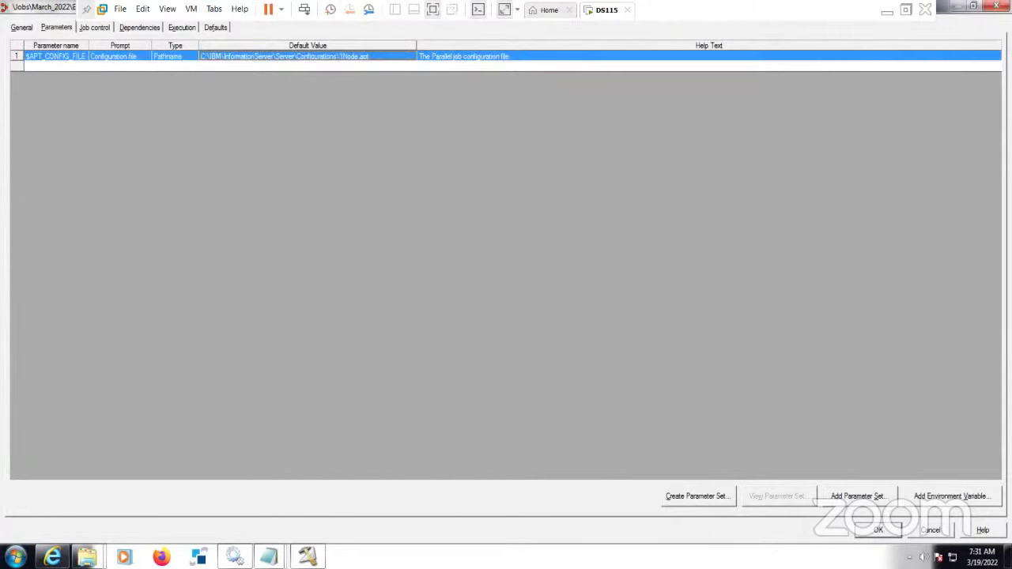
left_click(878, 529)
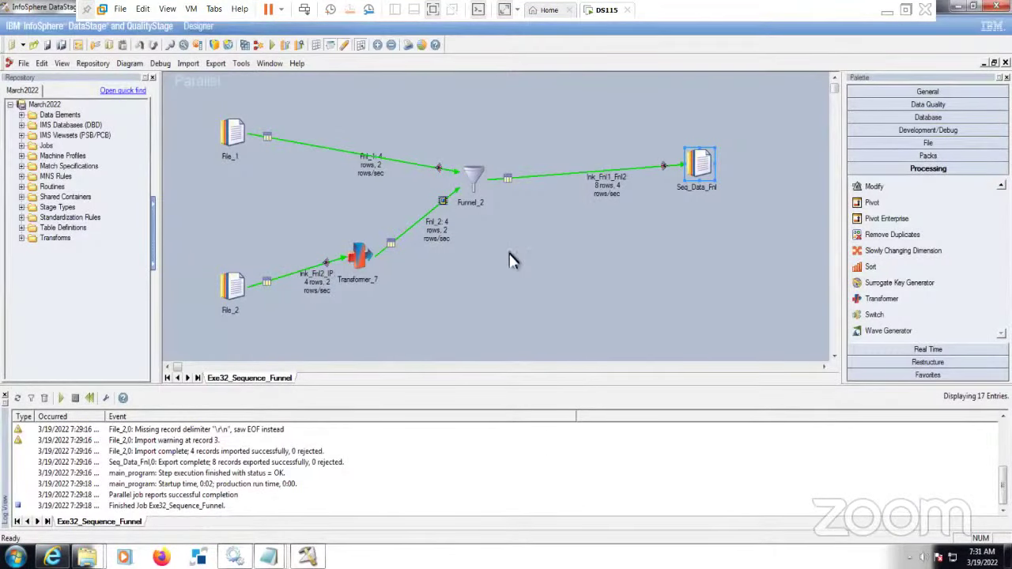
Compile, save and run Exe32_Sequence_Funnel on 1Node.apt, sending 8 rows to Seq_Data_Fnl.
left_click(271, 48)
left_click(561, 320)
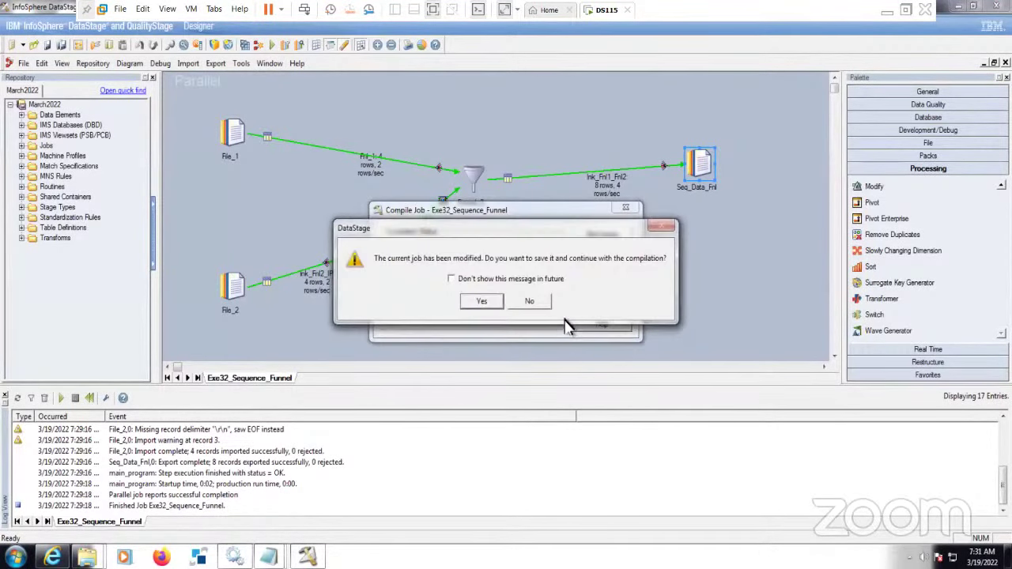
left_click(488, 301)
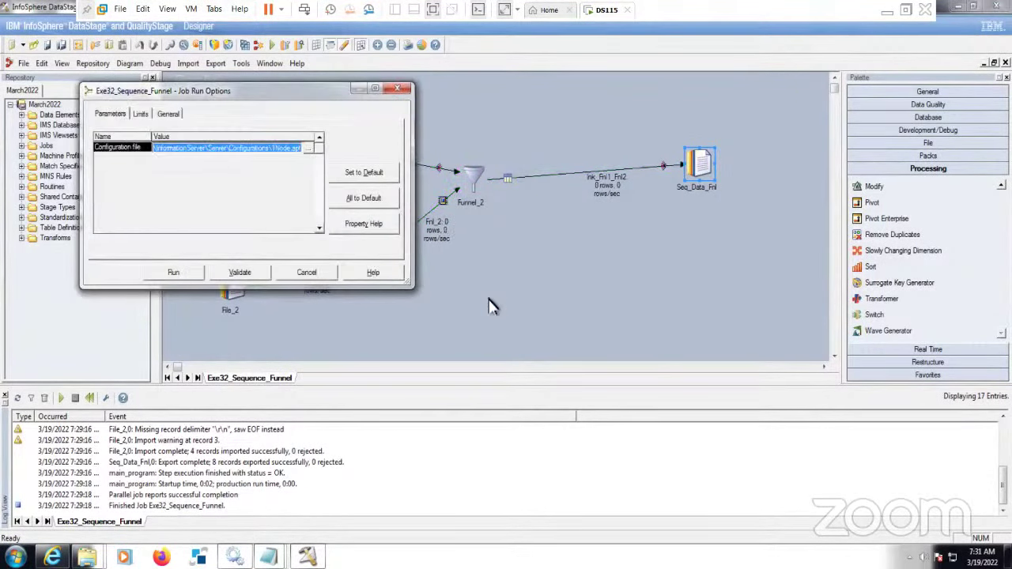
left_click(173, 272)
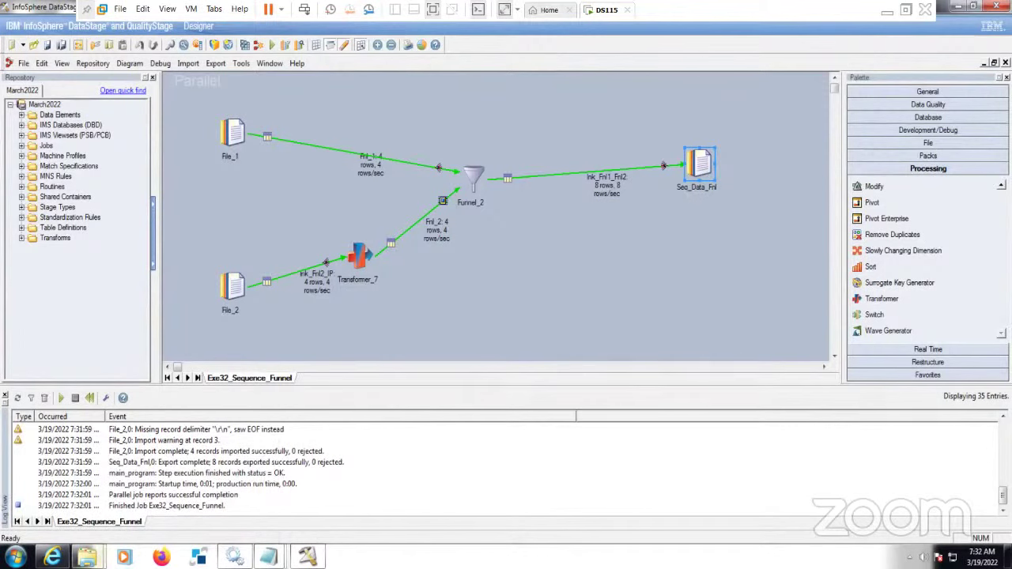
mouse_move(87, 558)
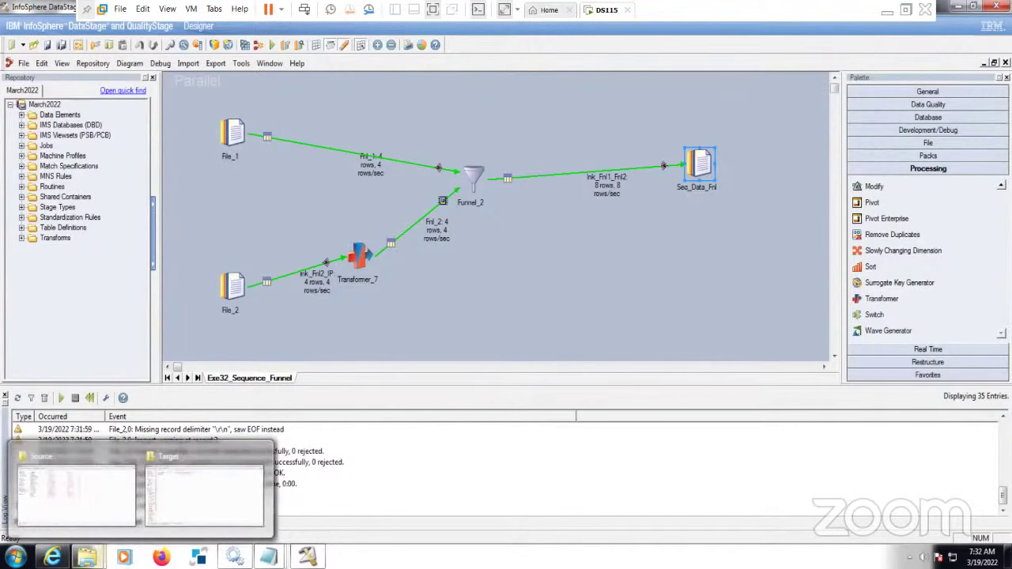
Open the rerun Fnl_Sequence output from C:\Target and move it to the upper right.
left_click(179, 508)
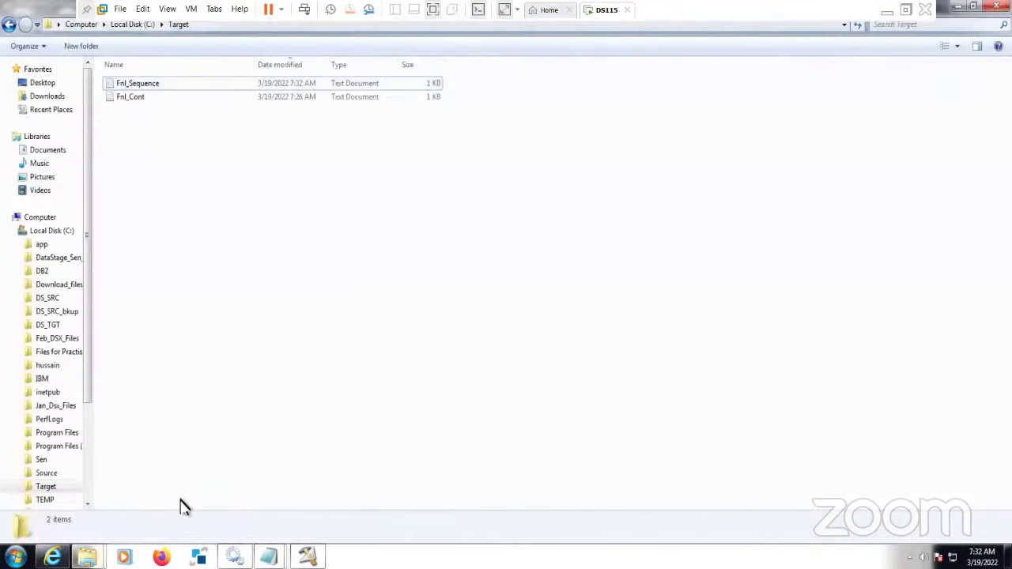
double_click(157, 88)
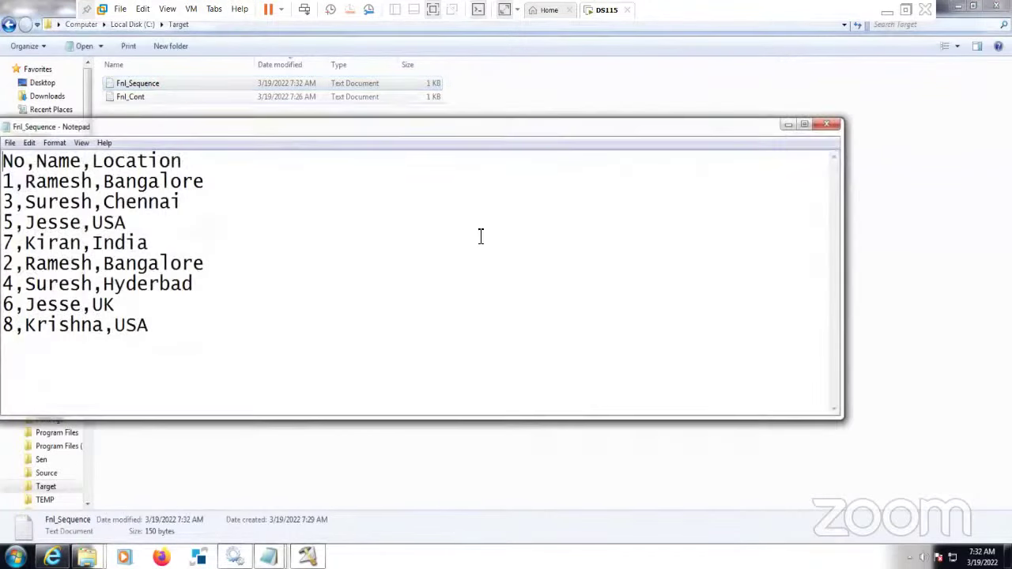
left_click_drag(322, 140, 723, 116)
Compare Fnl_Sequence (rows 1,3,5,7 then 2,4,6,8) with both input files, then show the slides.
mouse_move(269, 557)
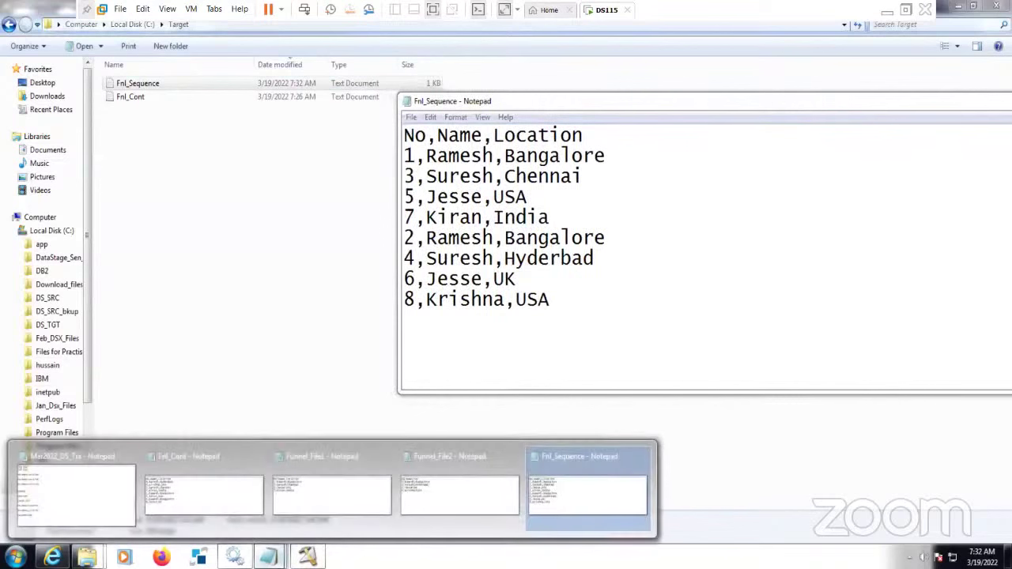
mouse_move(330, 504)
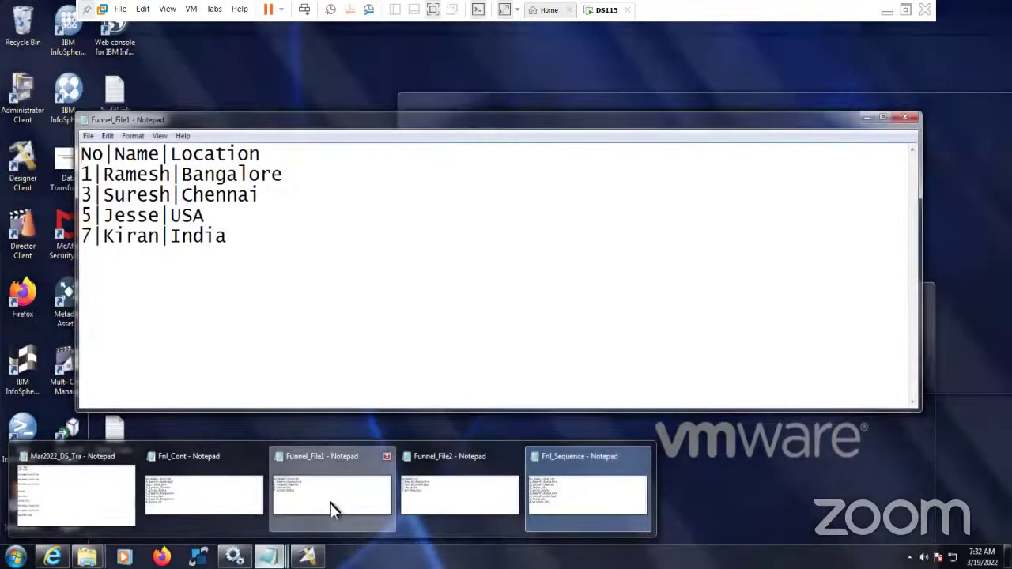
left_click(330, 505)
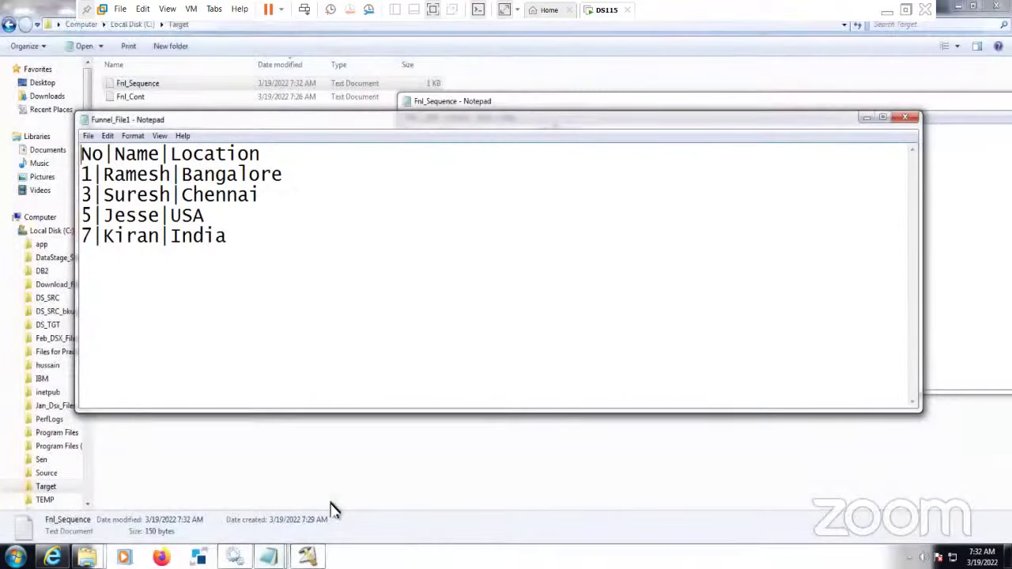
mouse_move(269, 557)
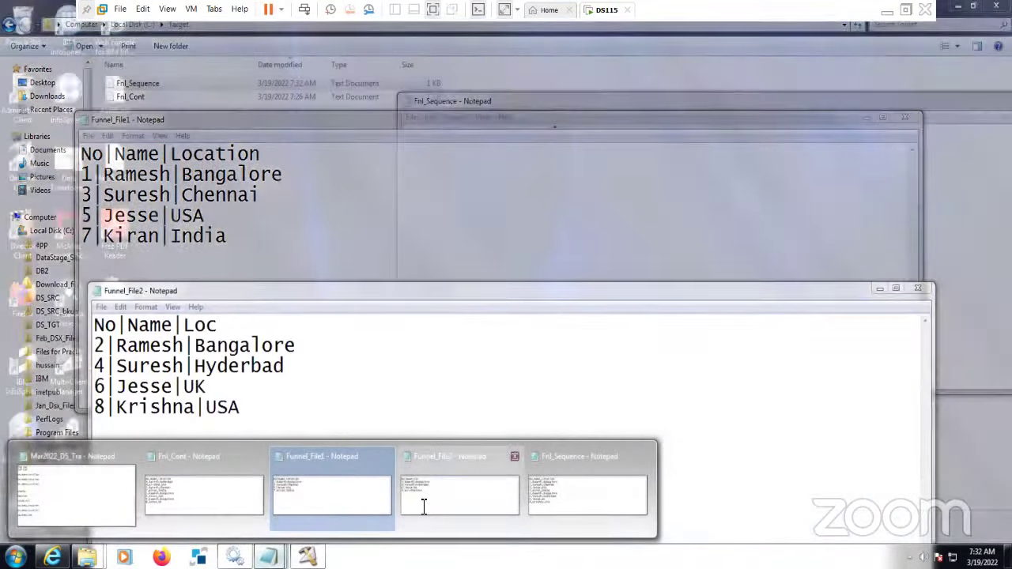
left_click(424, 506)
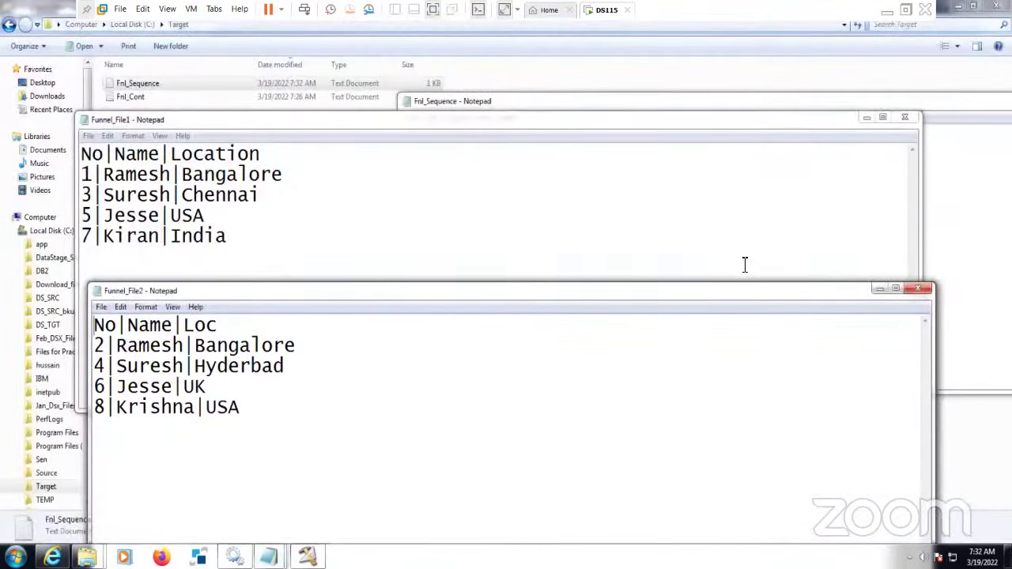
left_click(956, 212)
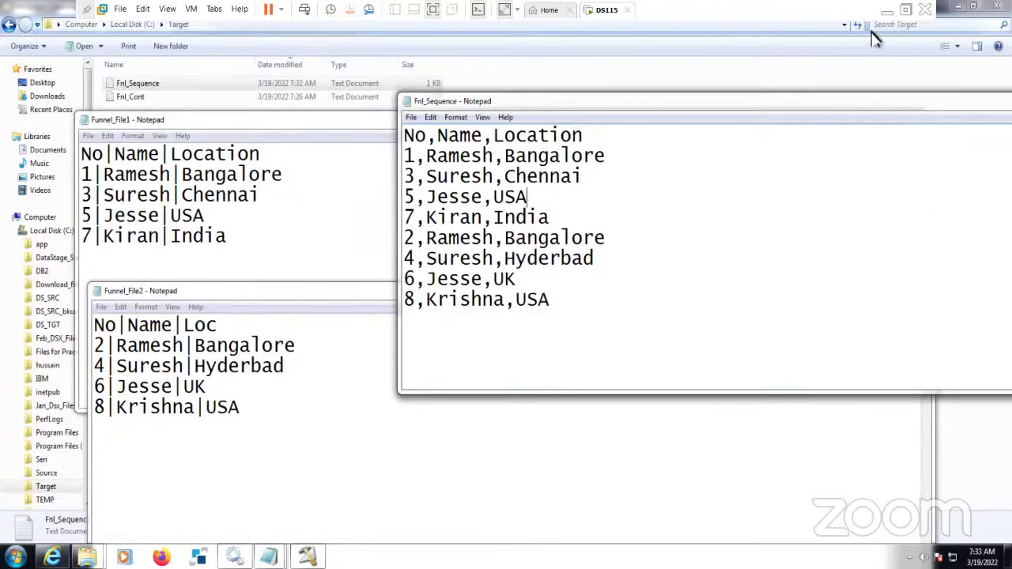
left_click(887, 11)
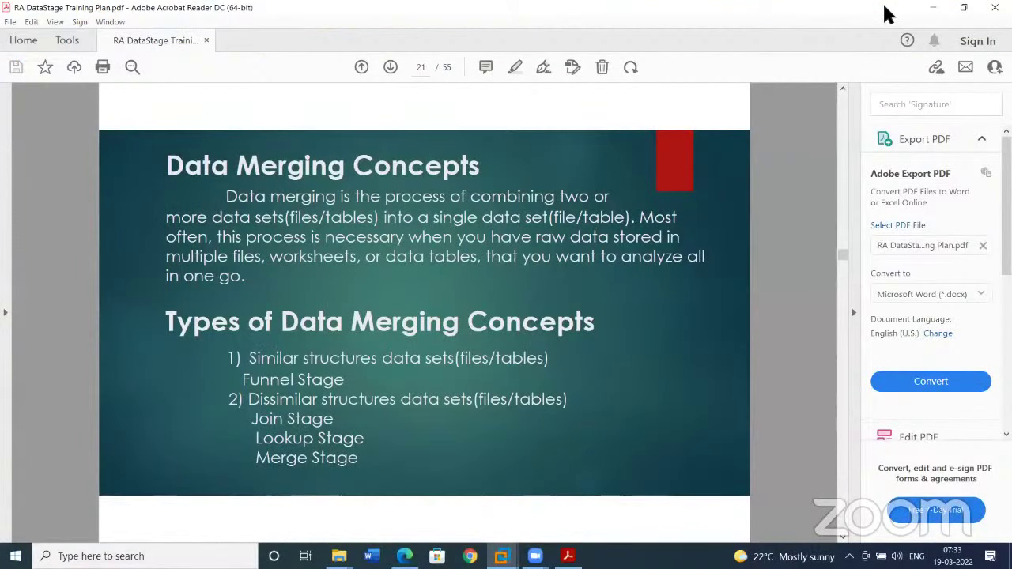
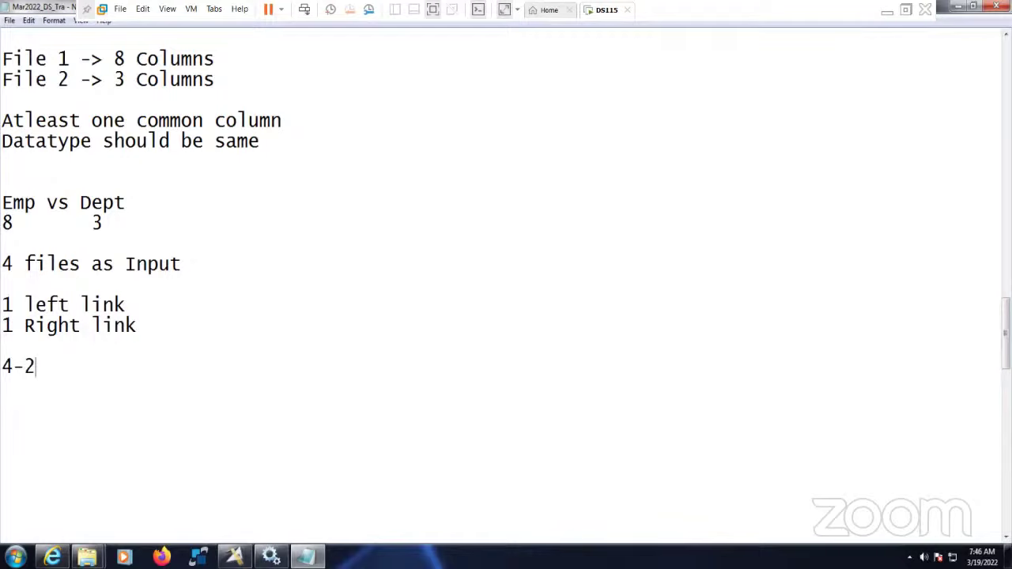
Add '= 2' and '2 (Intermediate links)' as lines in the Notepad notes.
type("= 2")
key("Return")
key("Return")
type("2 (")
key("BackSpace")
type("(Intermediate links)")
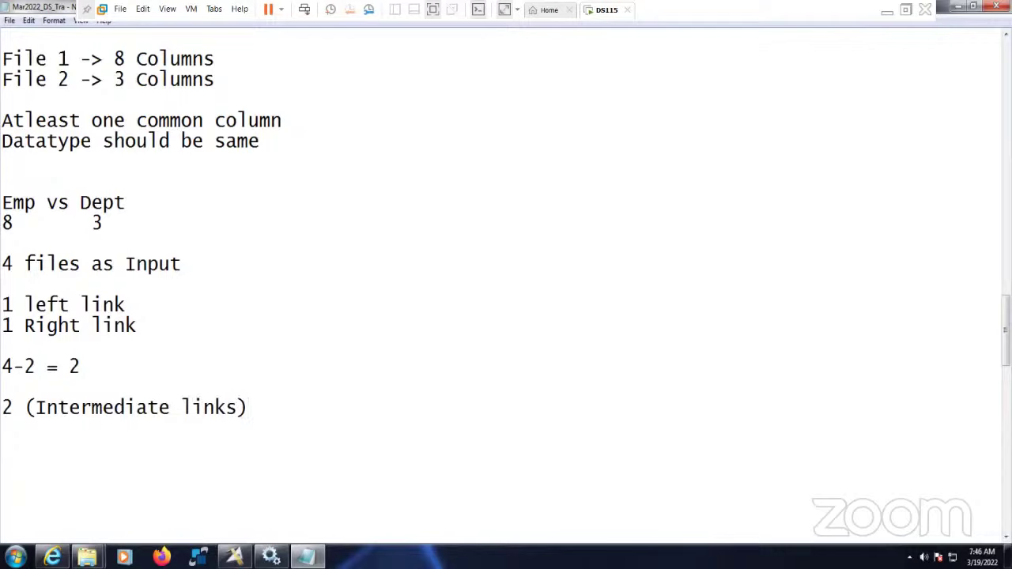
Add 'Unlimited' on a new line and minimize Notepad.
key("Return")
key("Return")
type("N")
key("BackSpace")
type("Unlimite")
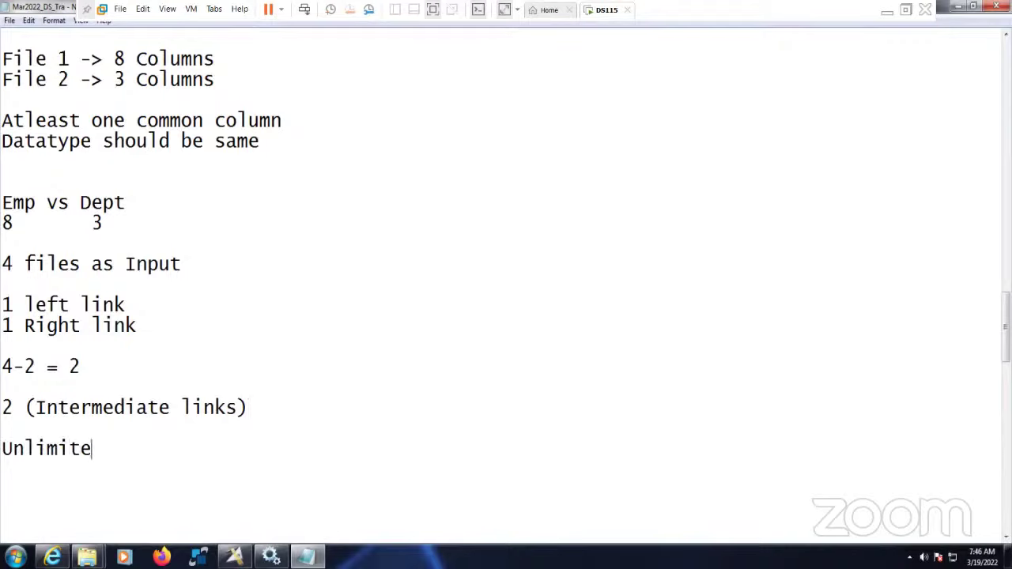
type("d Iner")
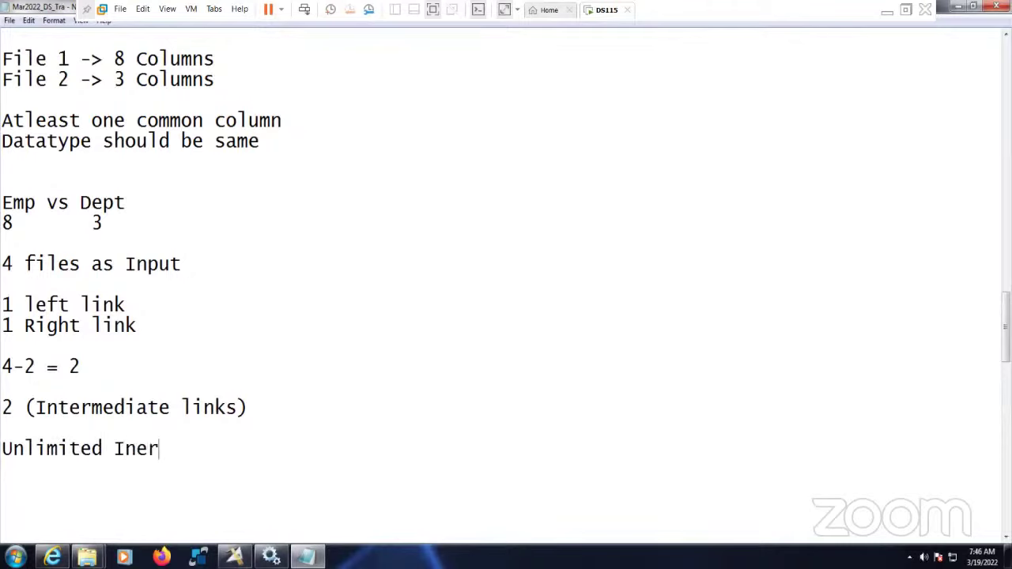
key("BackSpace")
key("BackSpace")
key("BackSpace")
key("BackSpace")
left_click(957, 6)
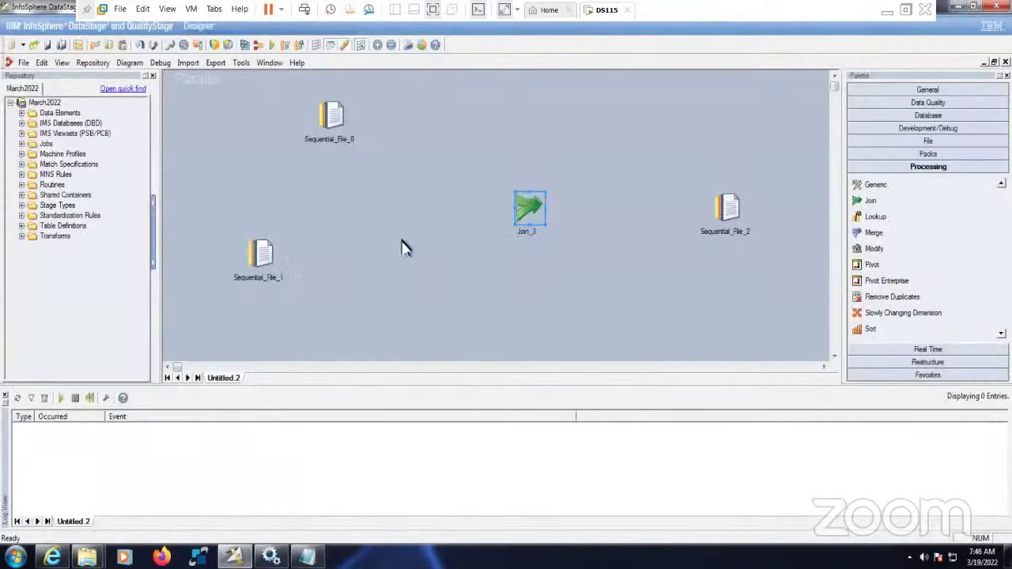
Rearrange the stages: both source files stacked at left, Join_3 central, Sequential_File_2 beside it.
left_click(262, 257)
left_click_drag(262, 257, 305, 304)
left_click_drag(332, 117, 289, 119)
left_click_drag(304, 289, 288, 289)
left_click_drag(524, 221, 468, 231)
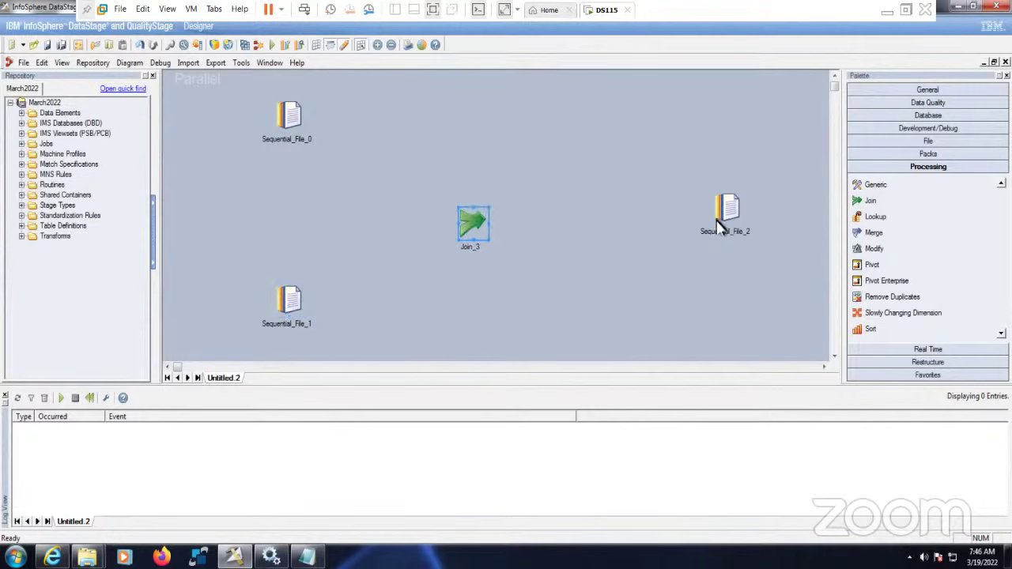
left_click_drag(728, 212, 686, 227)
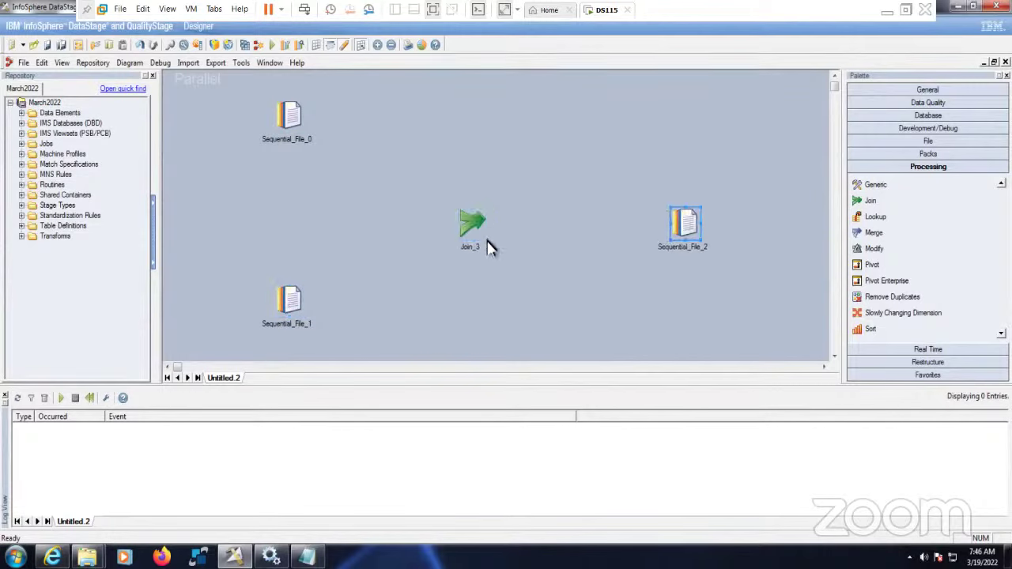
Level Join_3 with Sequential_File_2 and link both source files into Join_3.
left_click_drag(488, 218, 488, 202)
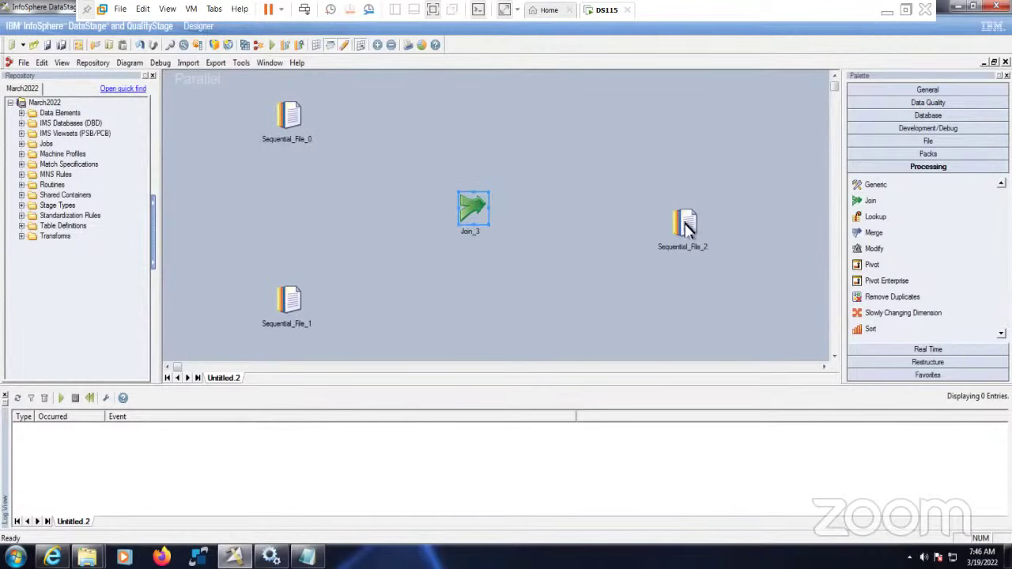
left_click_drag(694, 233, 692, 190)
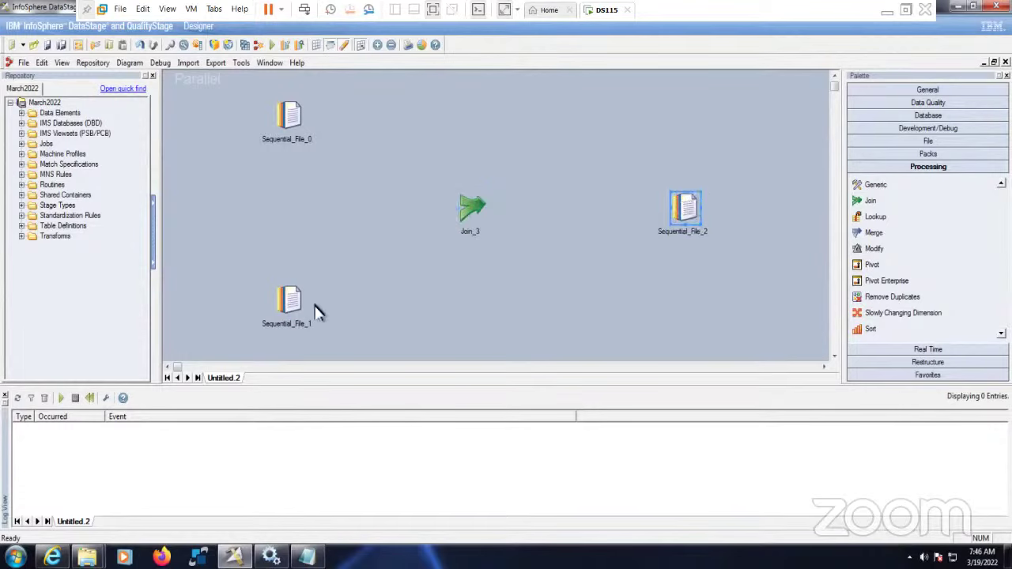
left_click_drag(295, 301, 467, 210)
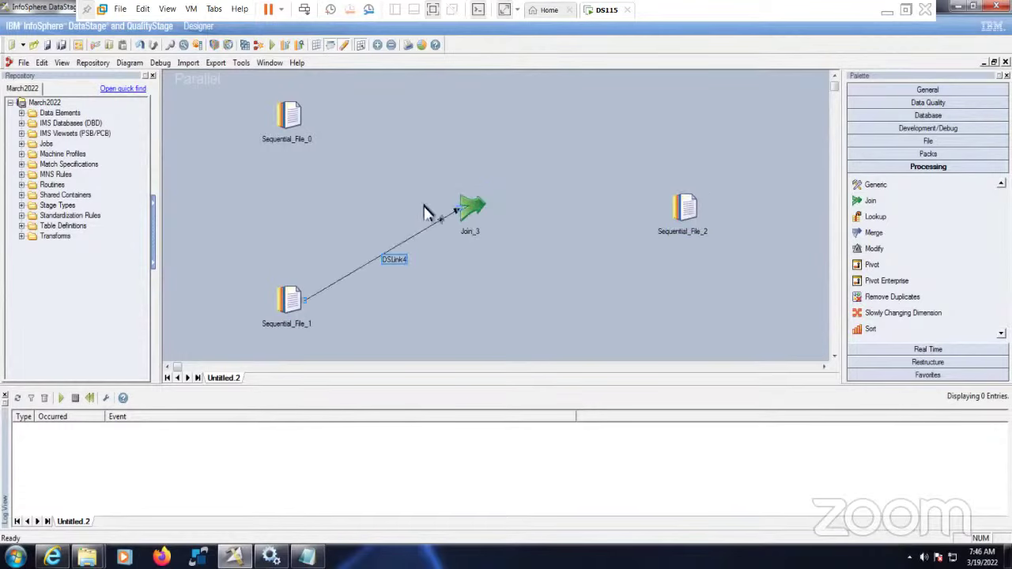
left_click_drag(409, 166, 688, 210)
Rename Sequential_File_1 to Seq_Emp_Data and link DSLink4 to lnk_Emp_Data.
left_click(290, 301)
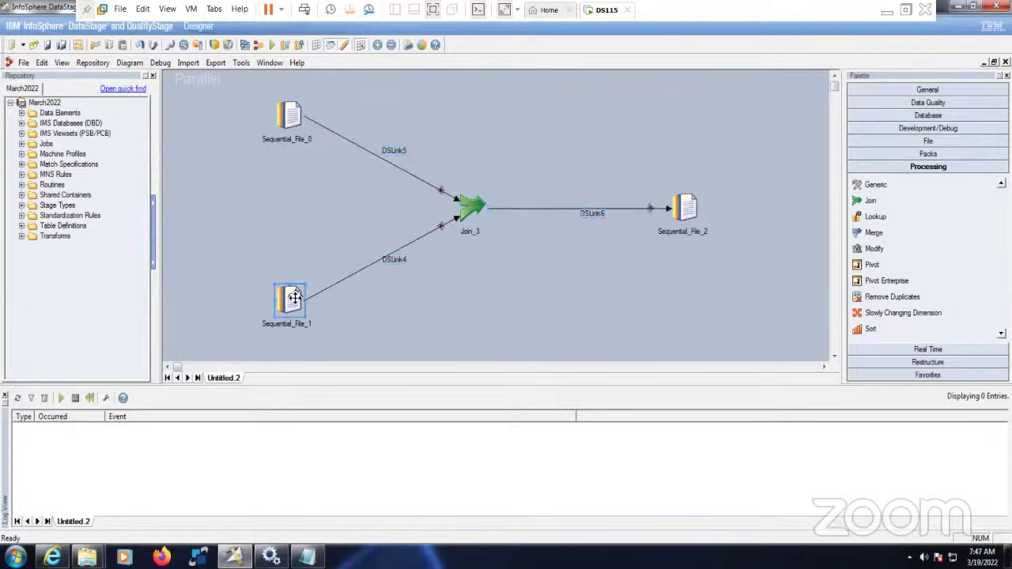
right_click(293, 301)
left_click(326, 365)
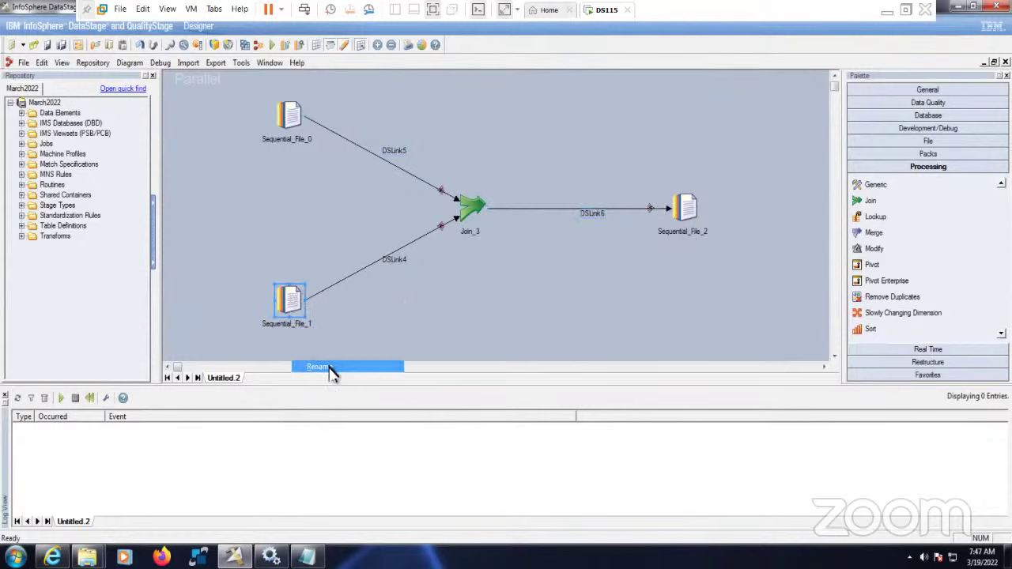
type("Seq_Emp_Data")
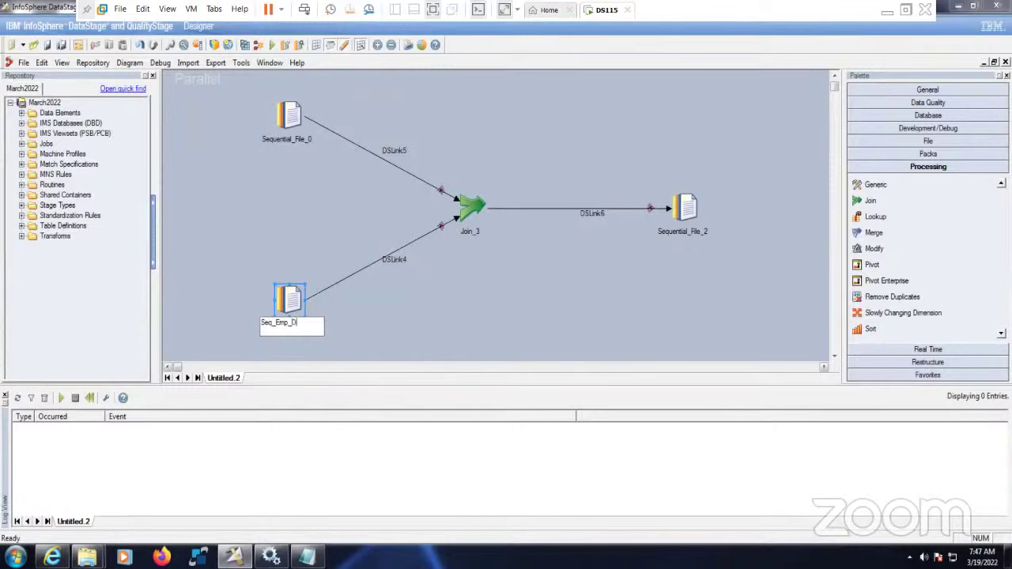
left_click(404, 266)
right_click(405, 266)
left_click(420, 266)
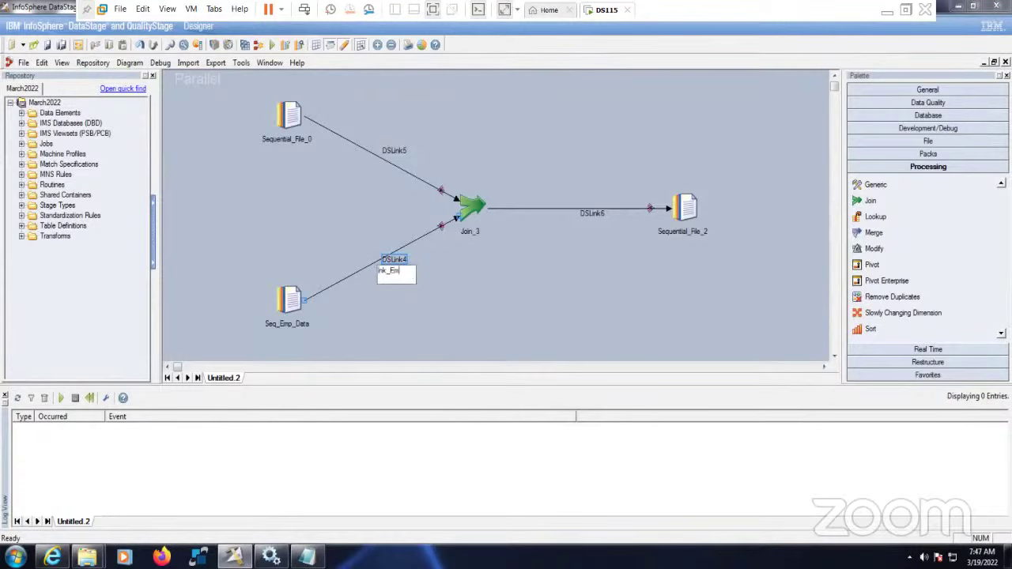
type("Link_Emp_Data")
Rename Sequential_File_0 to Seq_Dept_Data and link DSLink5 to lnk_Dept_Data.
right_click(304, 130)
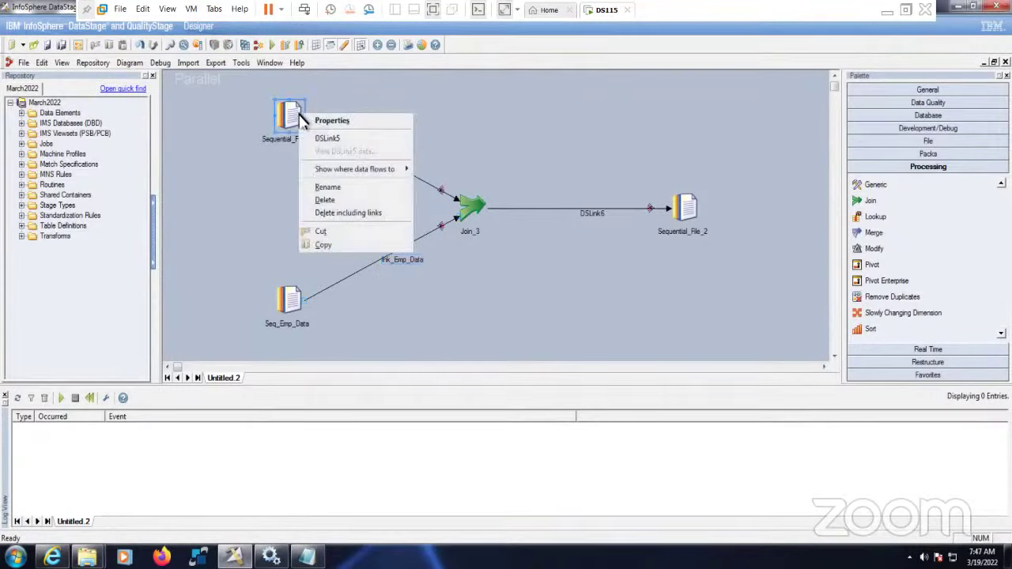
left_click(346, 188)
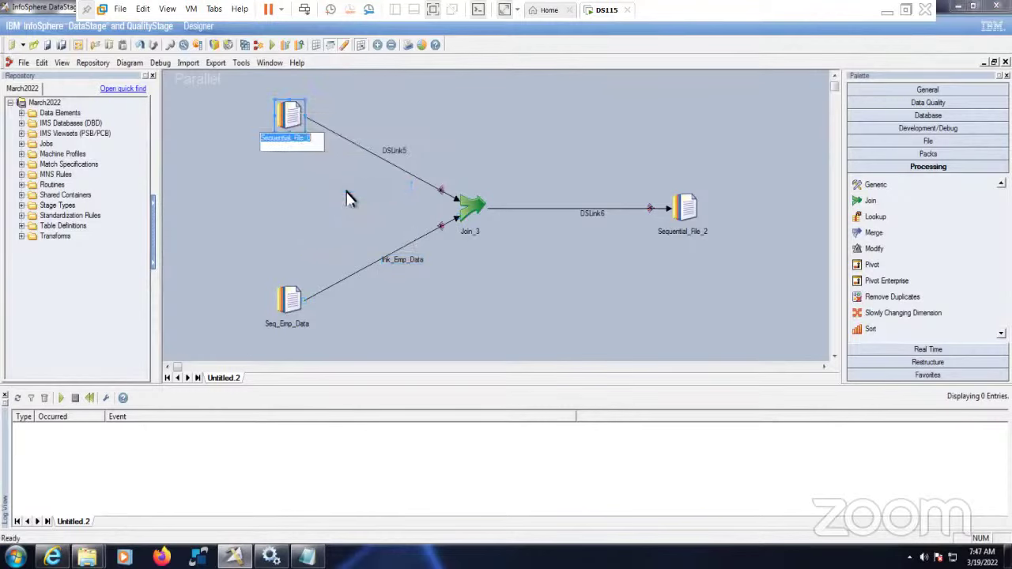
type("Seq_Dept_Data")
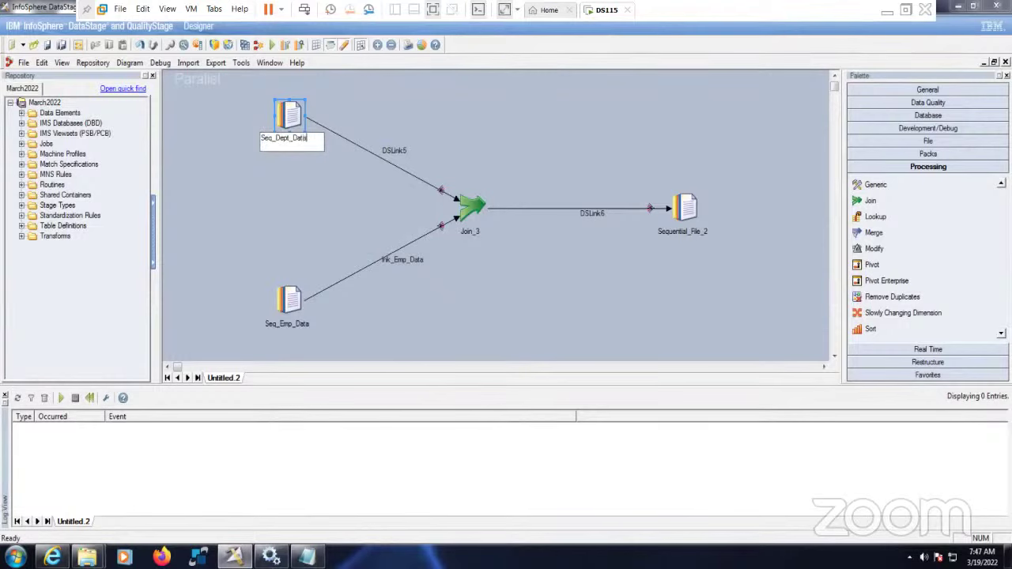
left_click(393, 156)
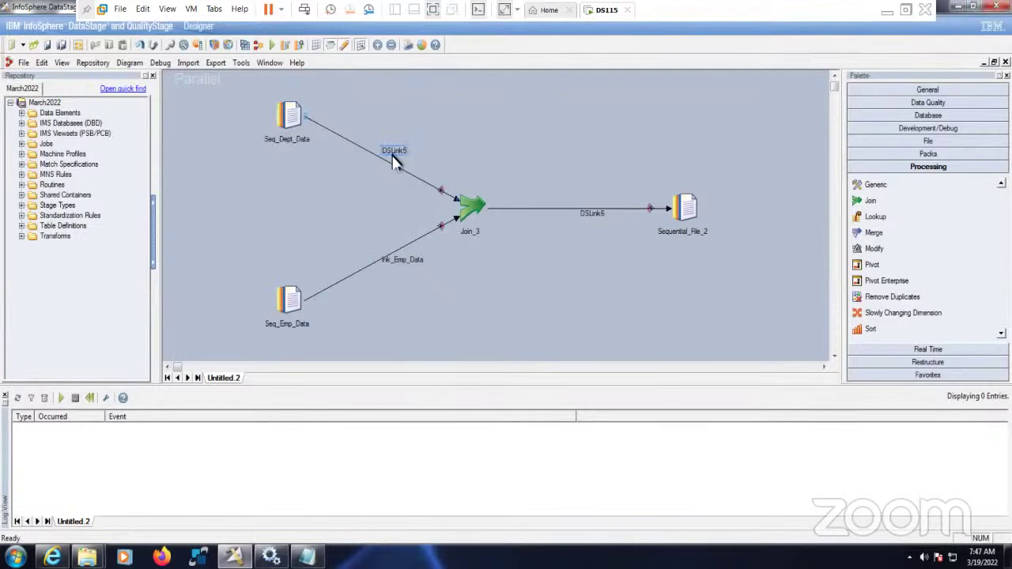
right_click(395, 161)
left_click(420, 161)
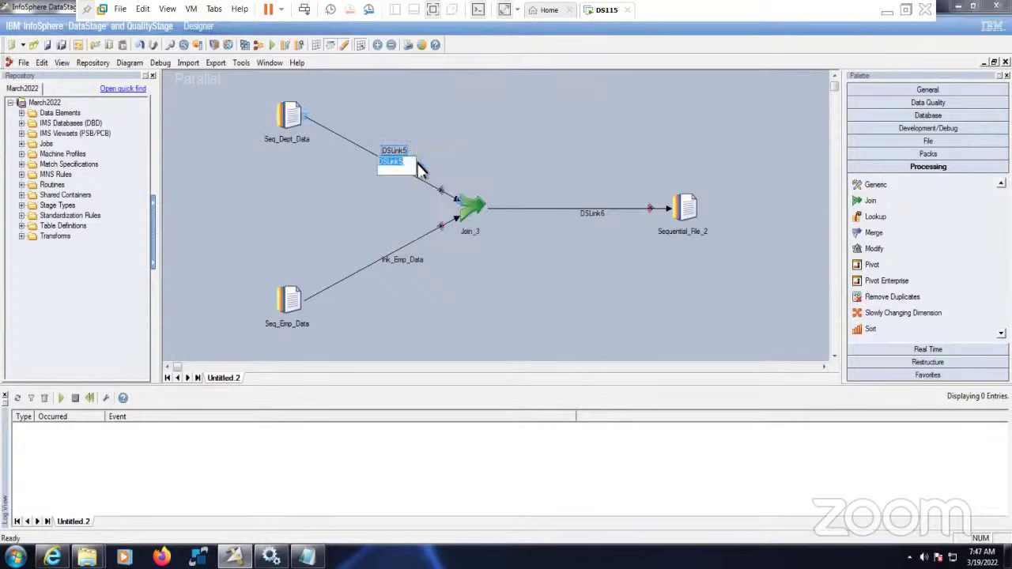
key("BackSpace")
type("lnk_Dept_Data")
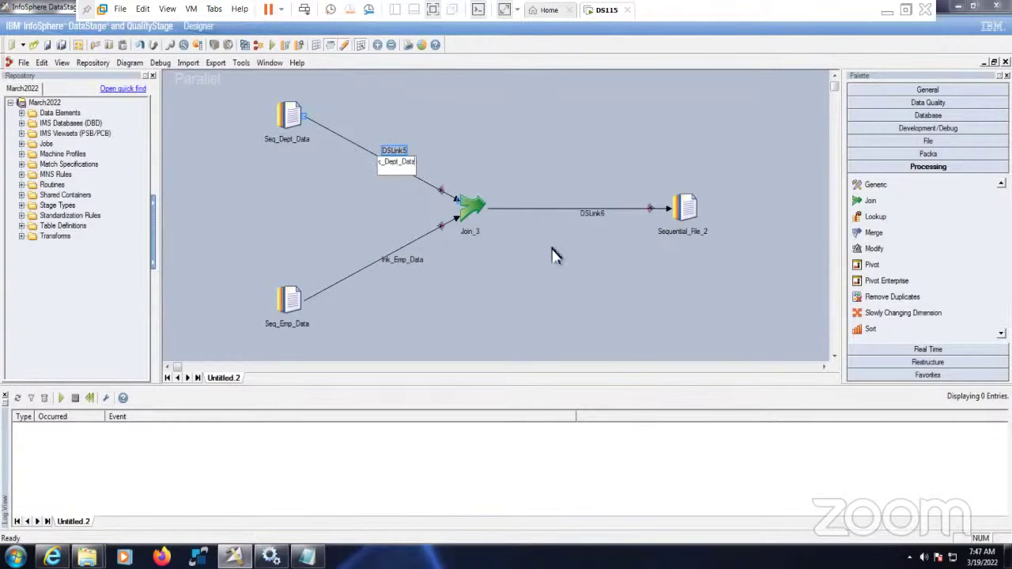
left_click(554, 254)
Rename output link DSLink6 to lnk_Join_OP and Sequential_File_2 to Seq_Join_EmpDept.
left_click(594, 213)
right_click(594, 213)
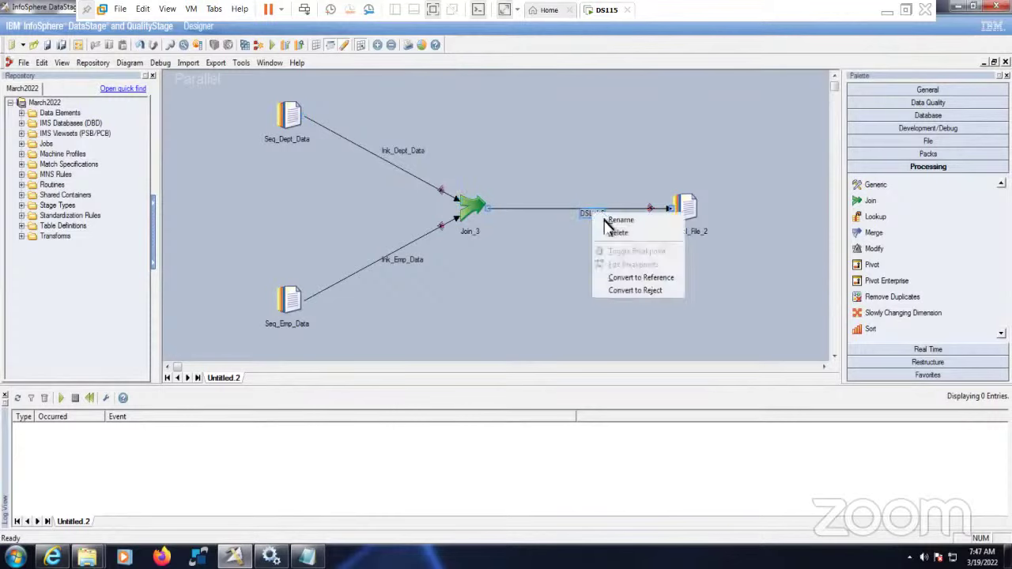
left_click(616, 221)
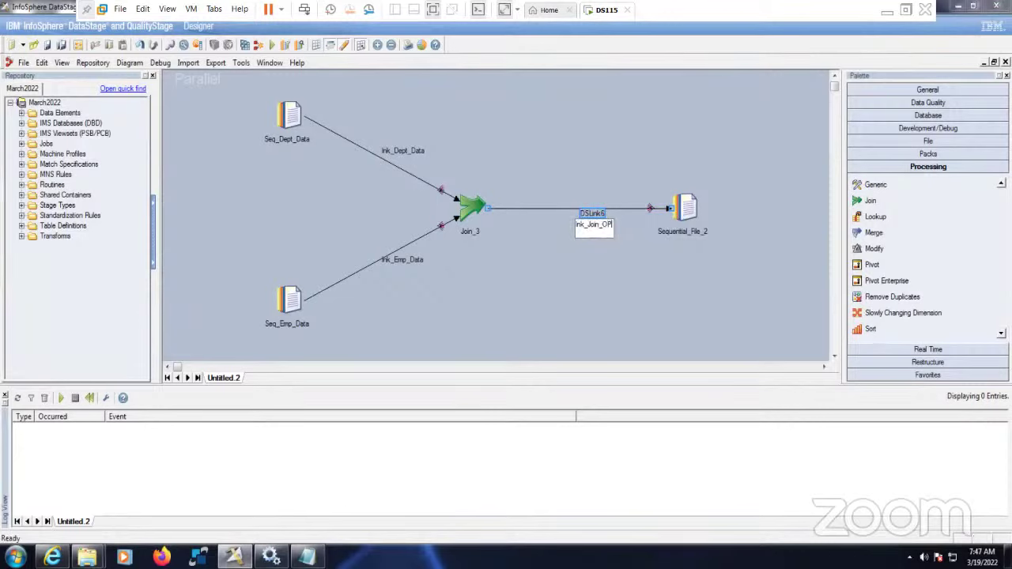
key("Return")
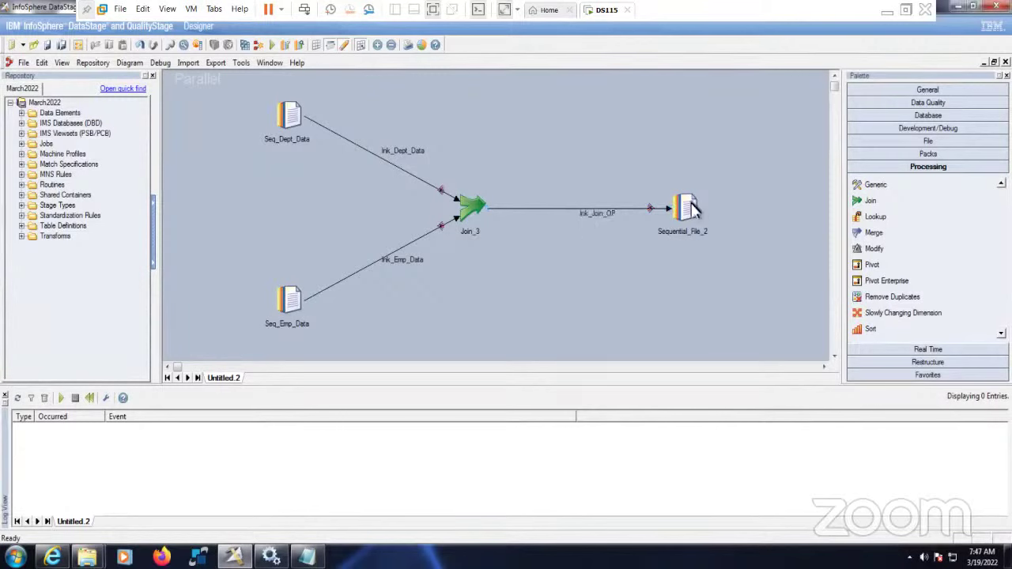
left_click(693, 207)
right_click(693, 207)
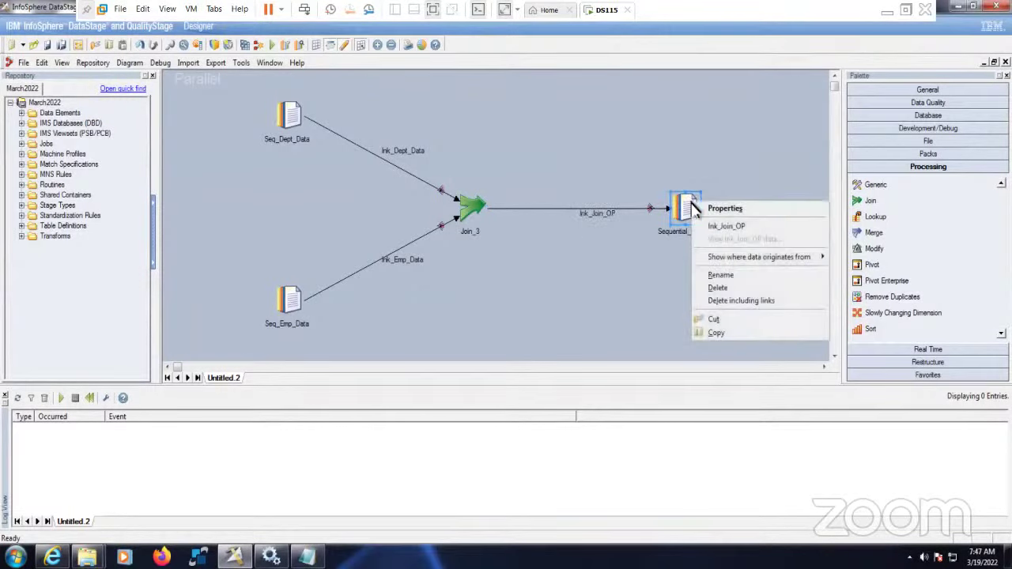
left_click(727, 278)
type("Seq_Join_EmpDept")
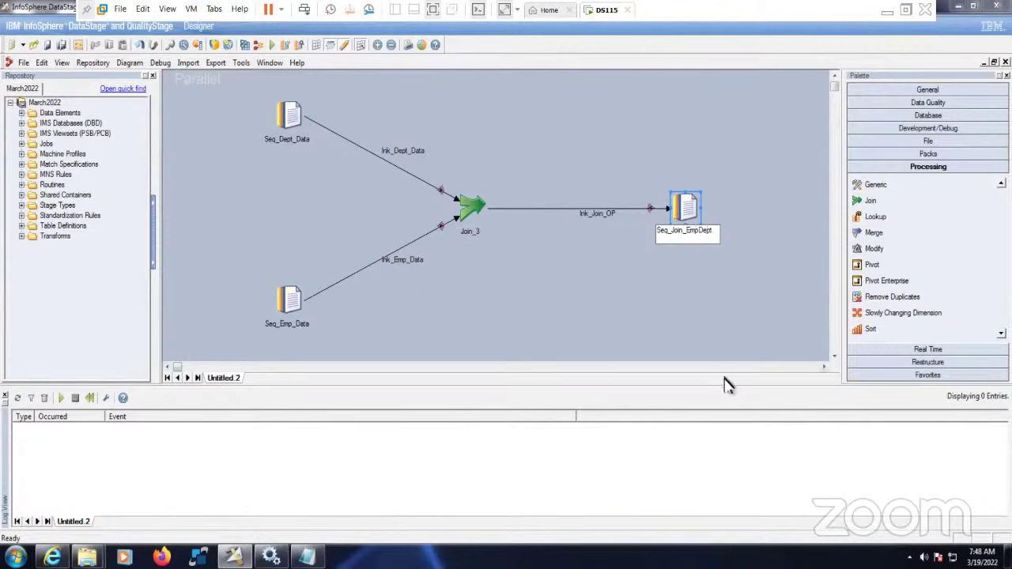
left_click(625, 309)
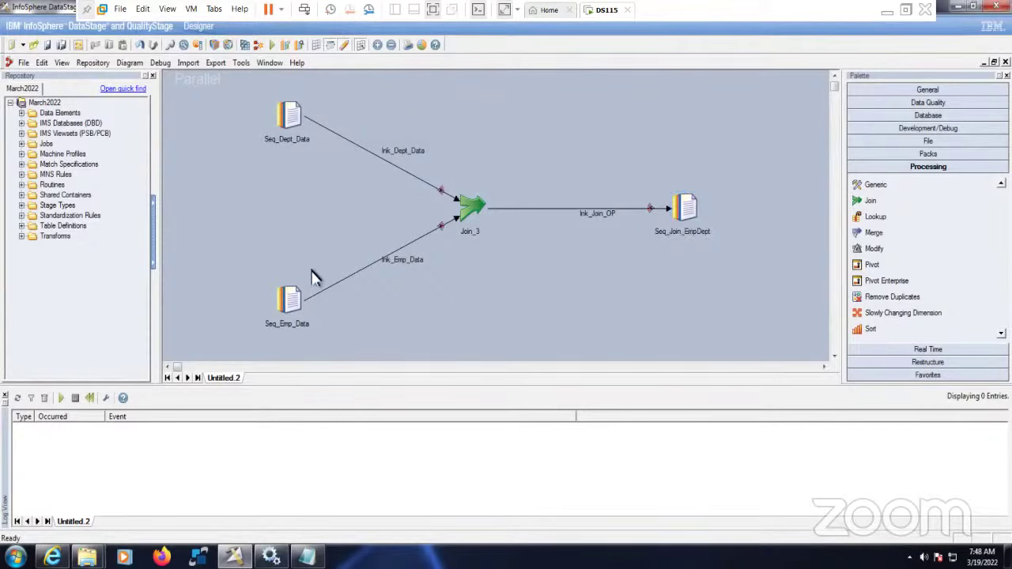
Set Seq_Emp_Data's File property to C:\Source\Emp_Pipe.txt by browsing the server.
double_click(291, 302)
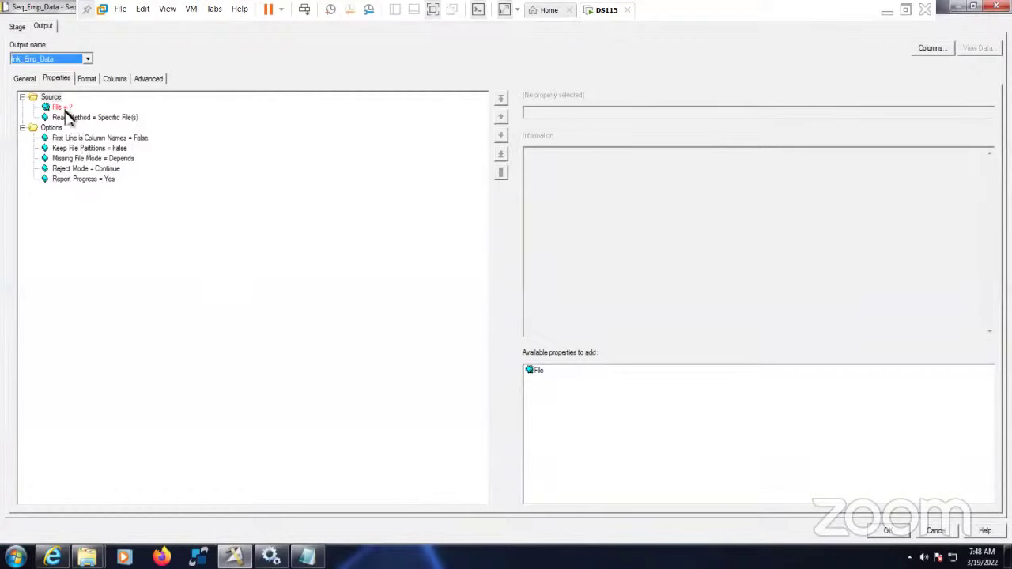
left_click(62, 107)
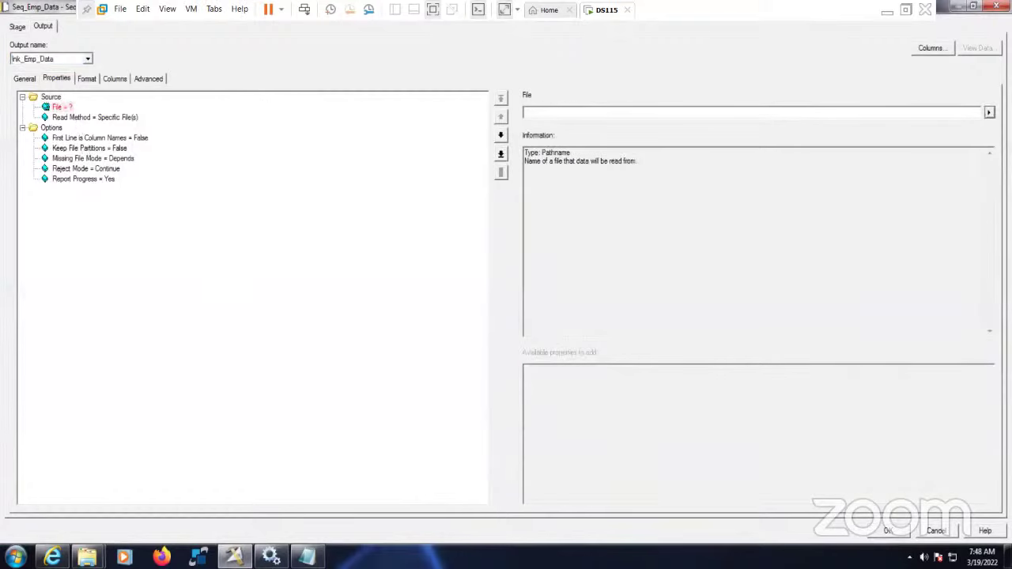
left_click(988, 113)
left_click(935, 149)
left_click(649, 131)
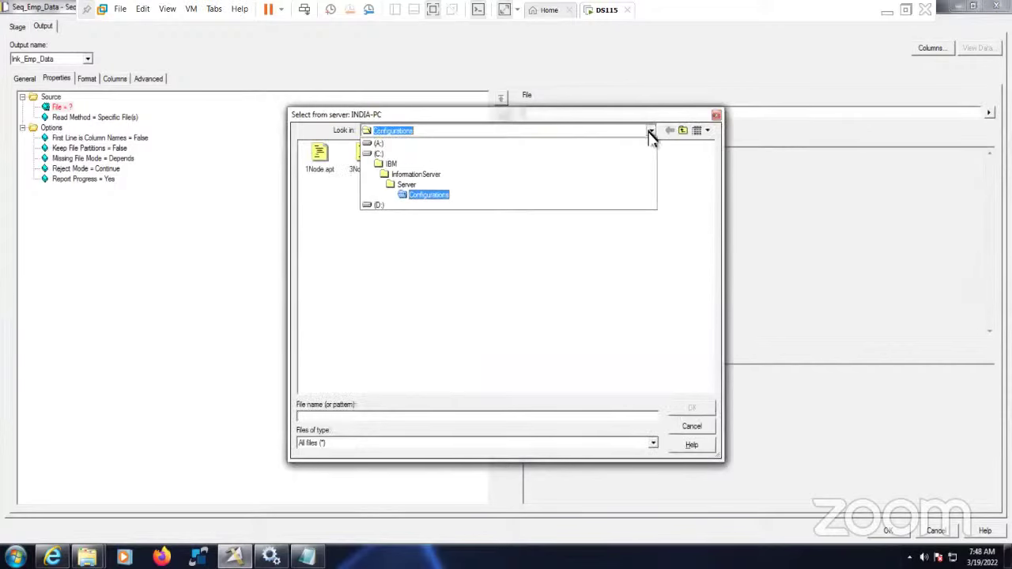
left_click(370, 142)
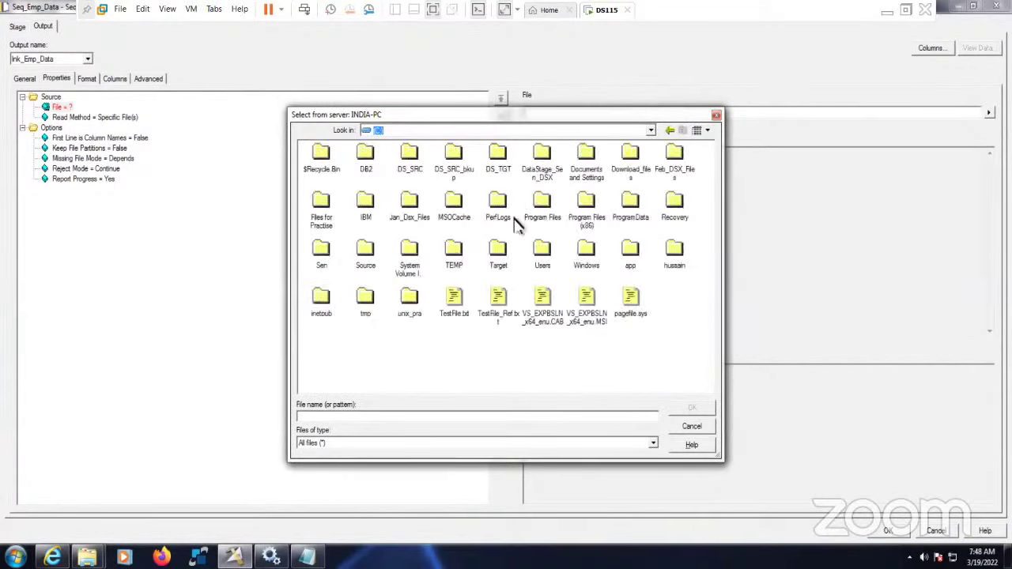
double_click(367, 253)
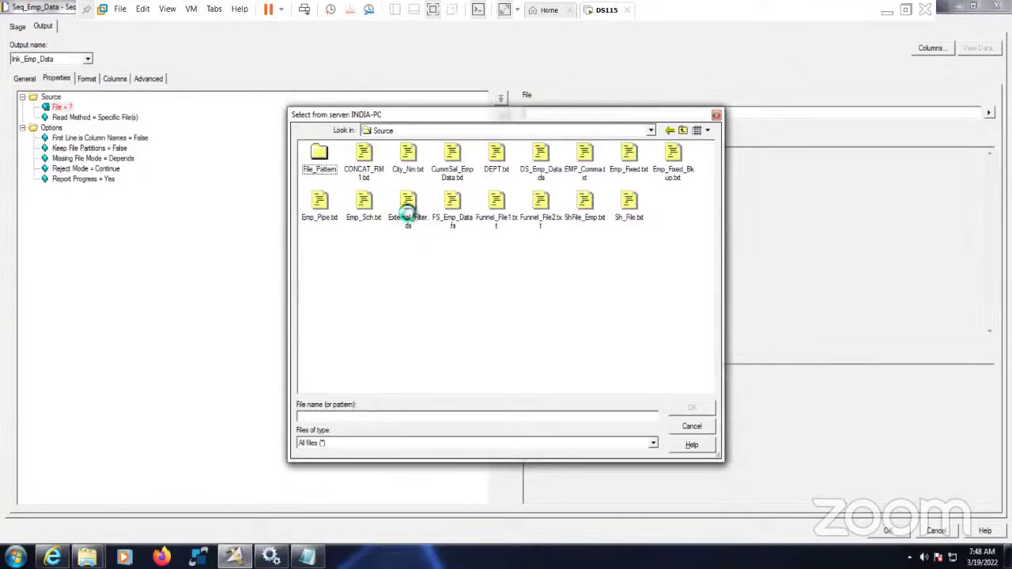
left_click(323, 211)
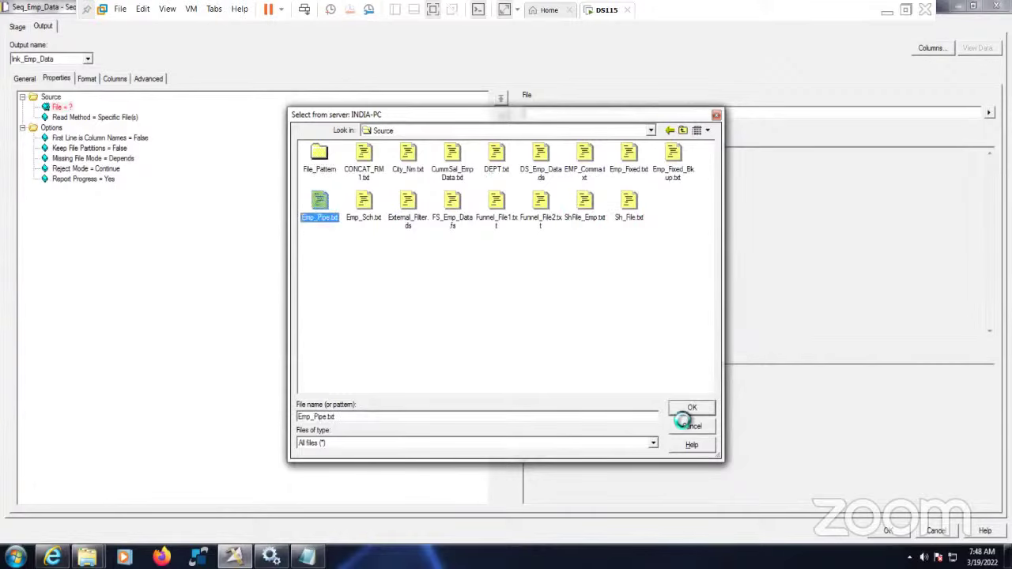
left_click(681, 411)
Set First Line is Column Names to True.
left_click(142, 140)
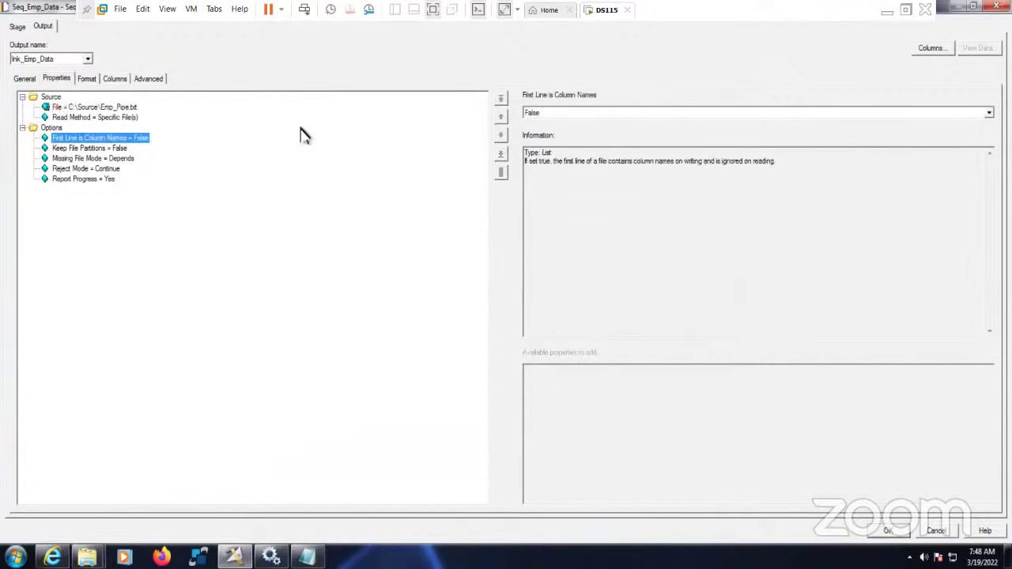
left_click(566, 115)
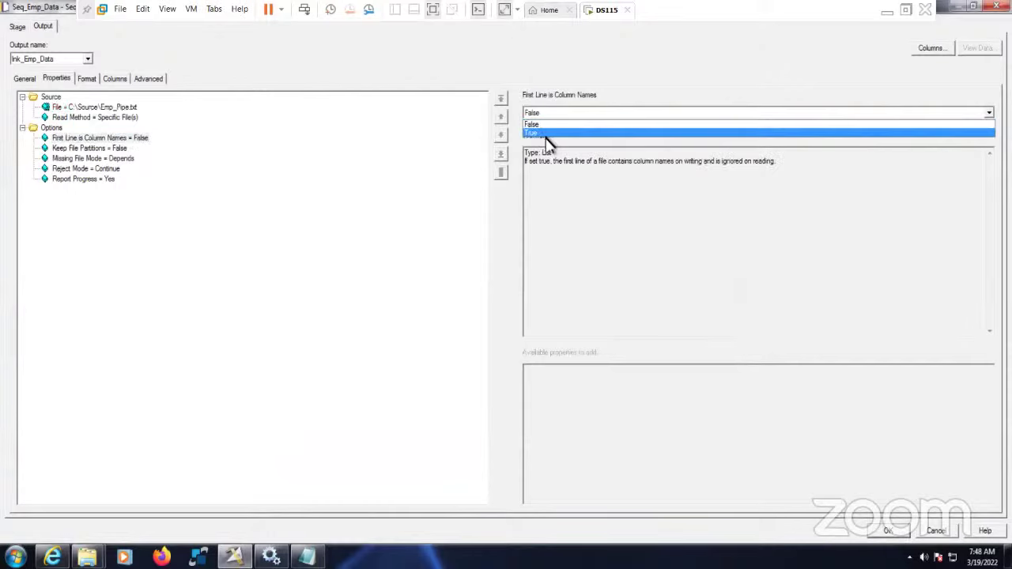
left_click(540, 136)
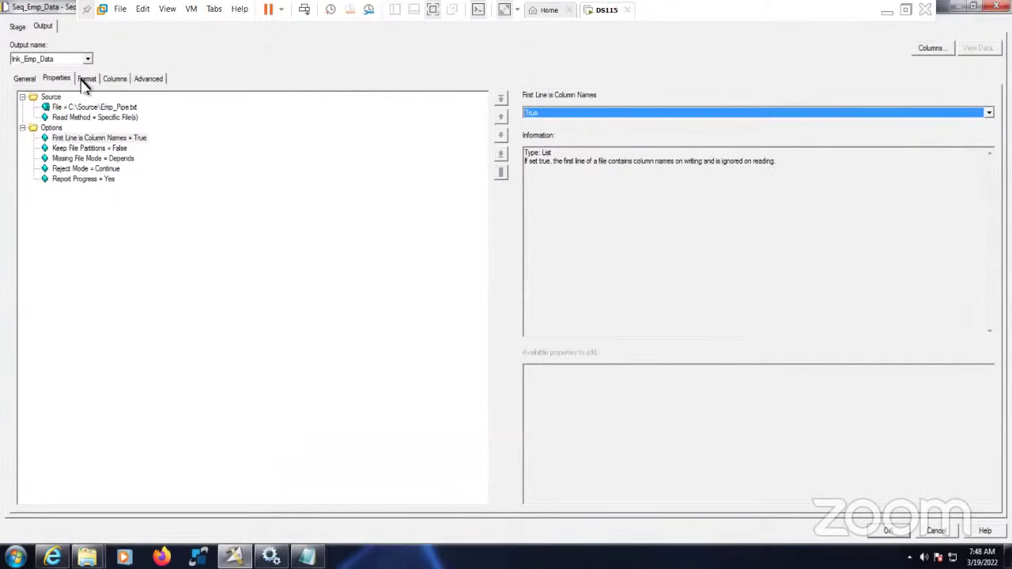
On the Format tab, change the delimiter from comma to | and delete Quote = double.
left_click(86, 79)
left_click(79, 136)
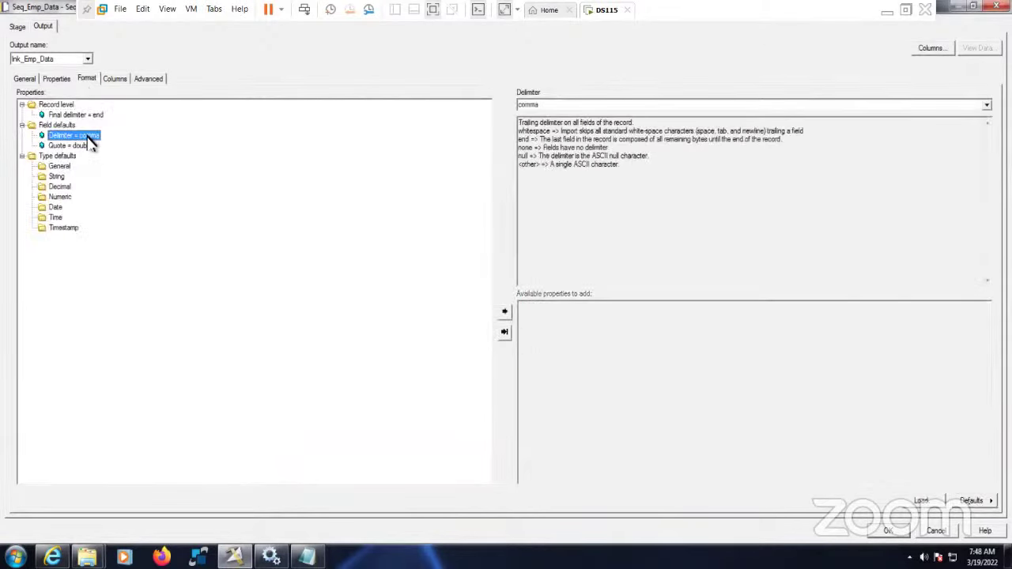
left_click(559, 105)
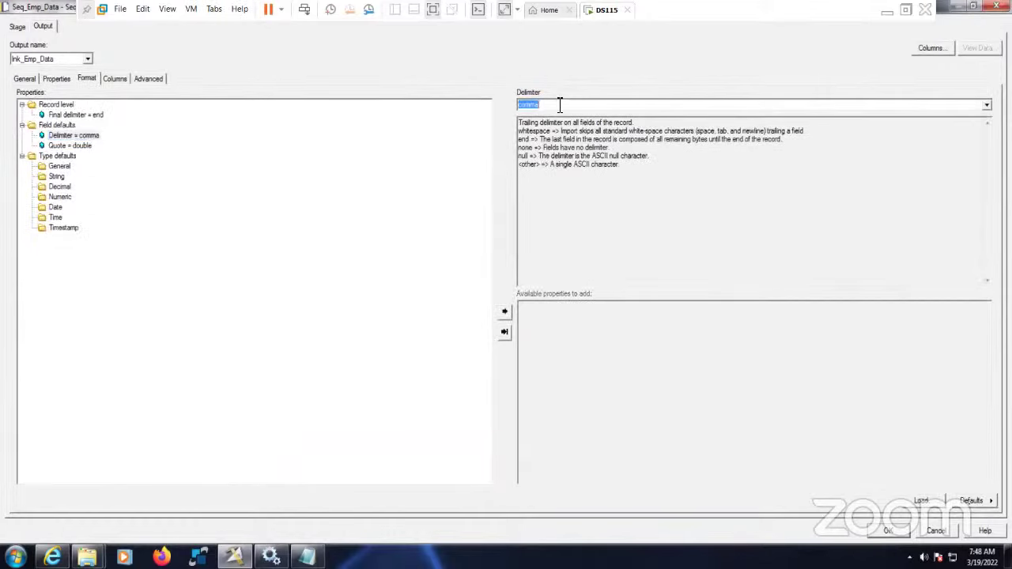
type("|")
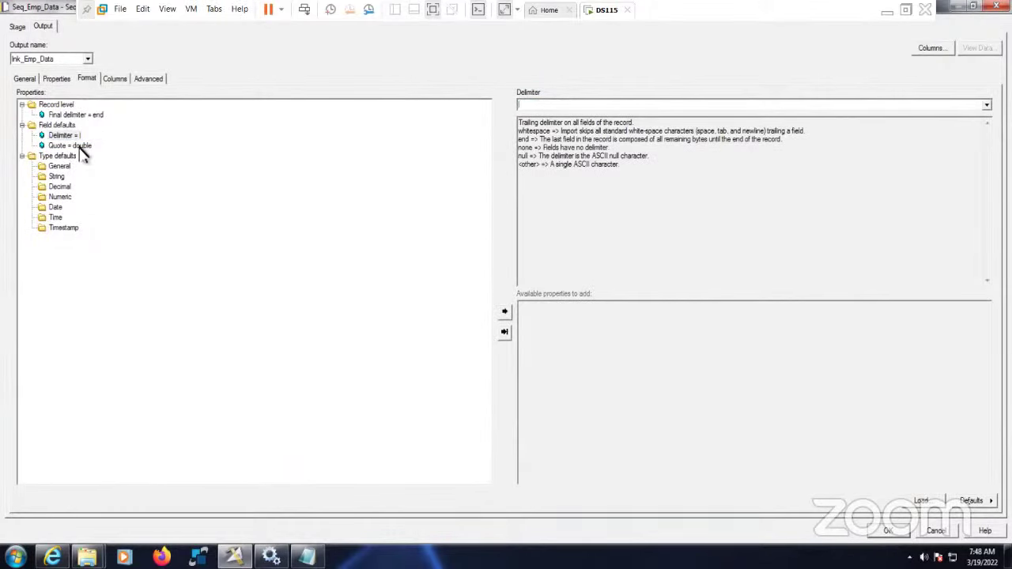
left_click(79, 146)
key("Delete")
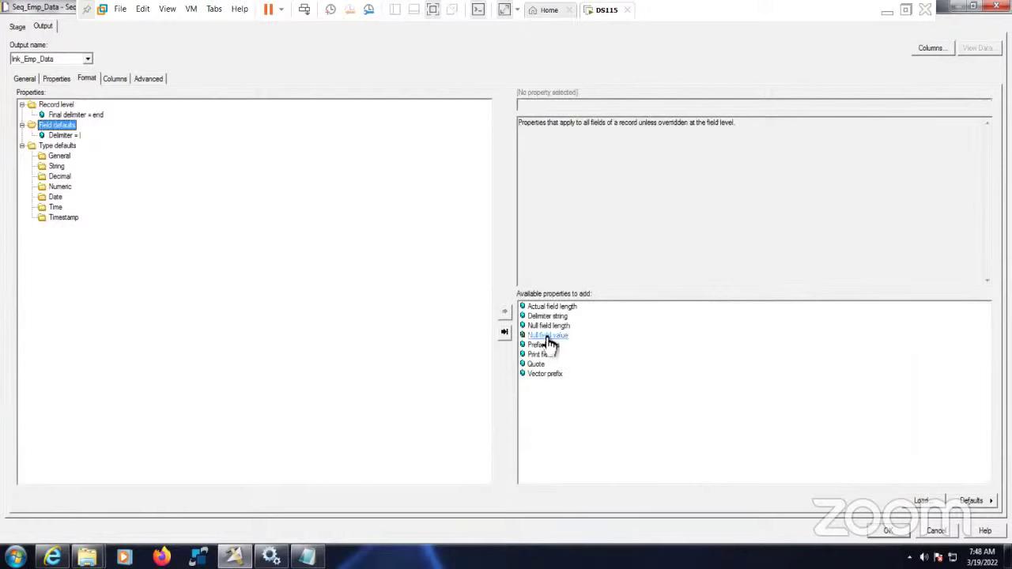
Add a Null field value property set to '.
double_click(547, 336)
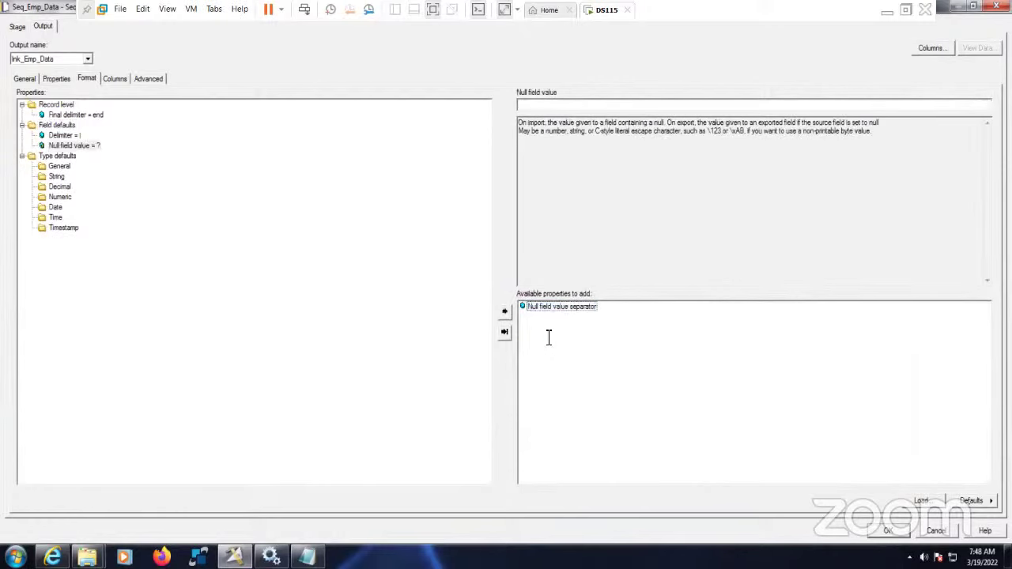
left_click(540, 107)
type("'")
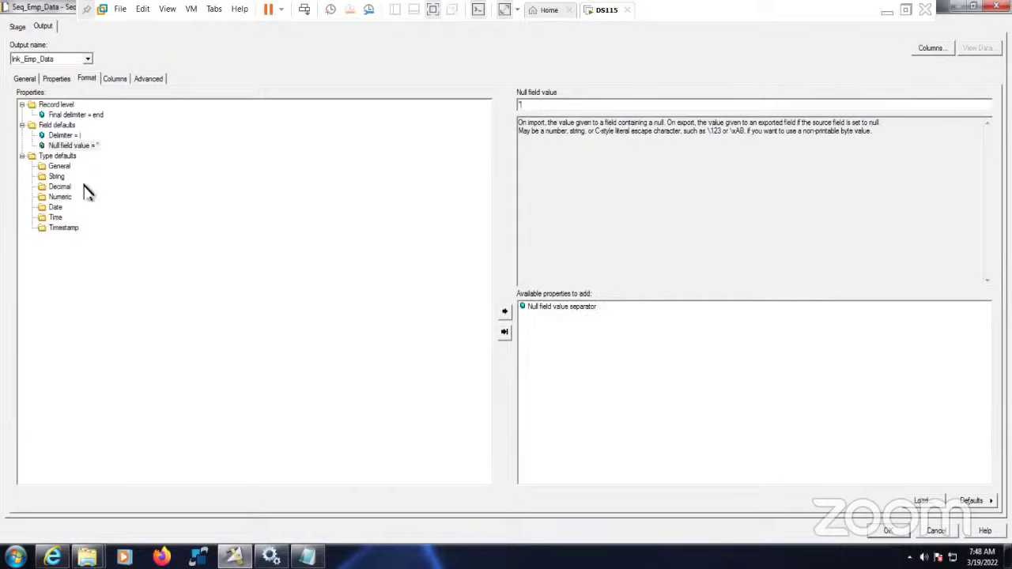
left_click(60, 126)
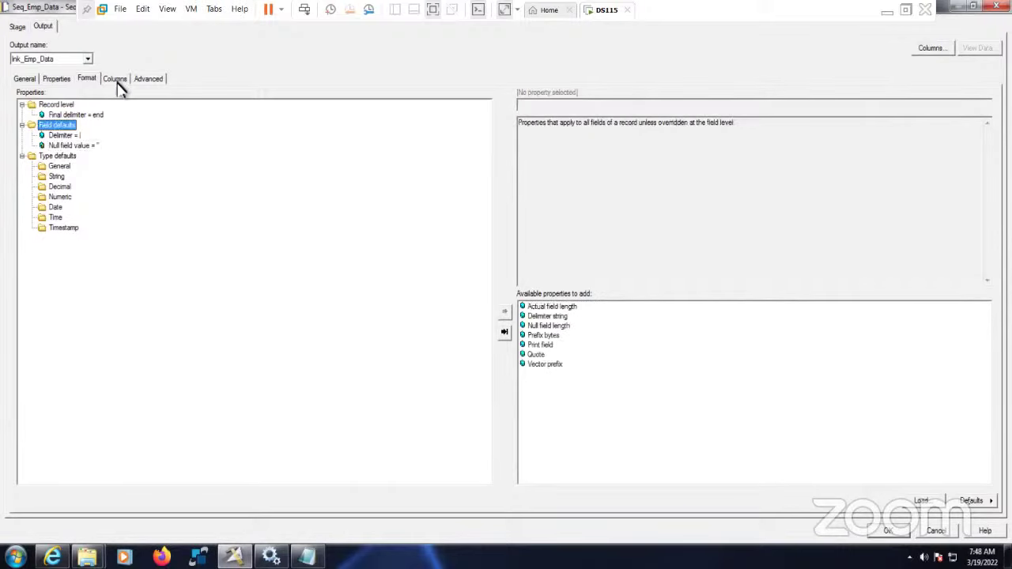
left_click(117, 79)
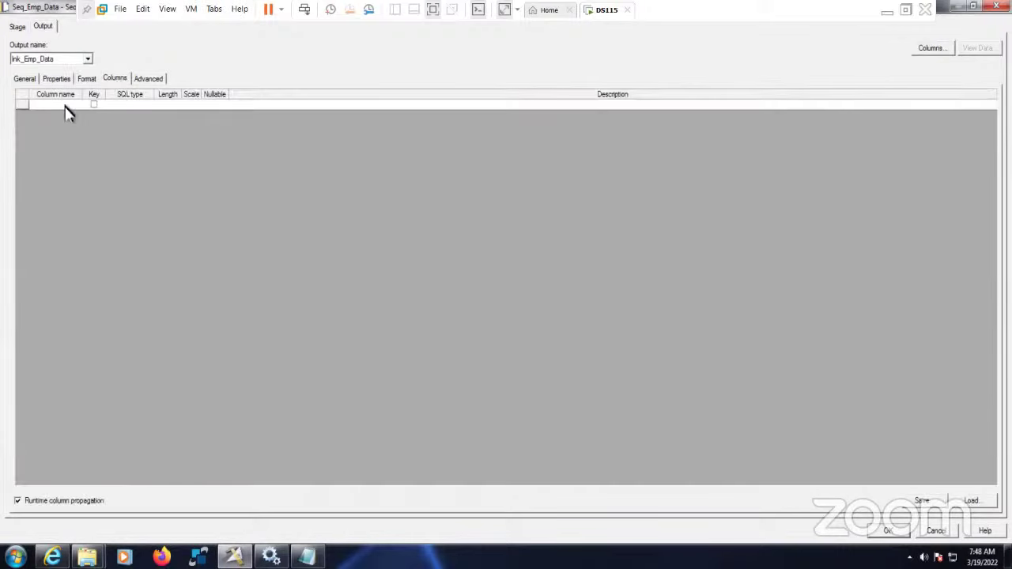
Load all eight columns from the Sequential > Source > Emp_Pipe.txt table definition.
left_click(67, 106)
left_click(970, 500)
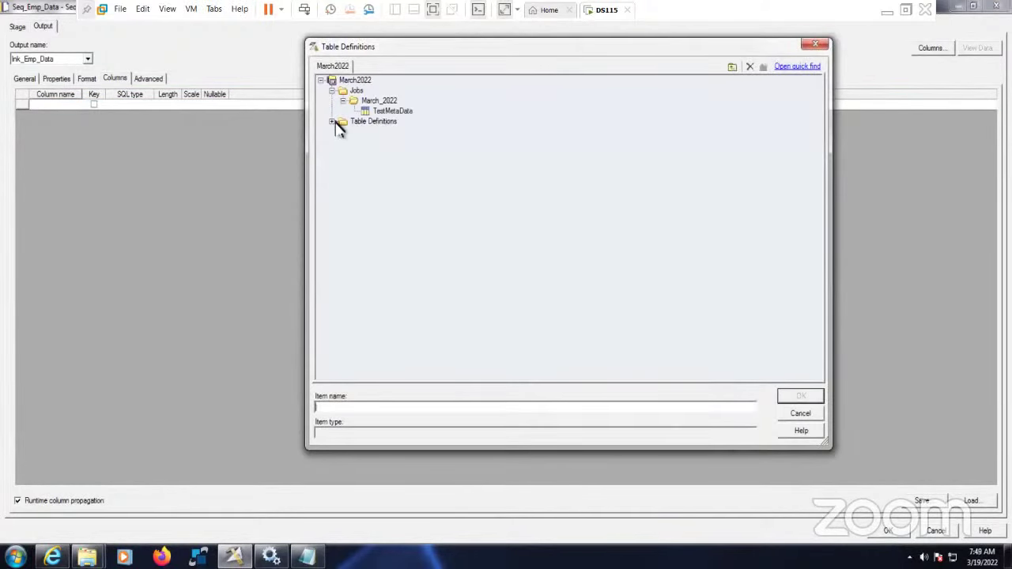
left_click(332, 122)
left_click(343, 183)
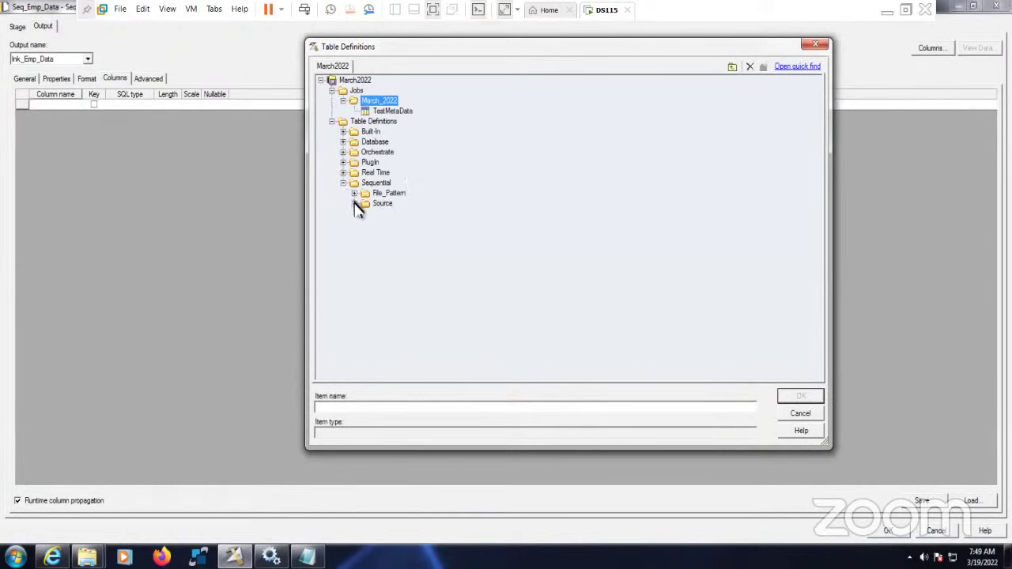
left_click(354, 203)
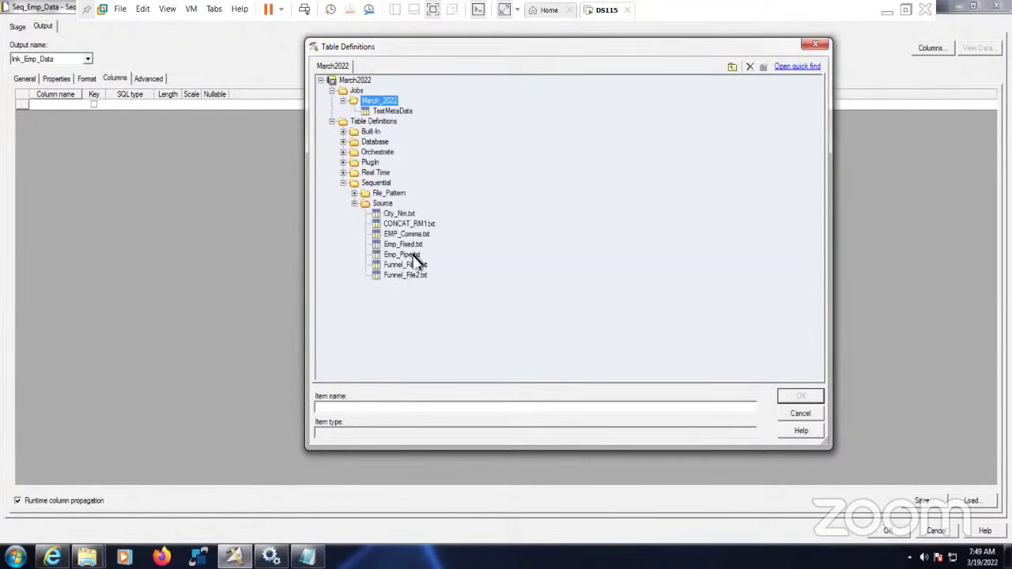
left_click(412, 256)
left_click(816, 402)
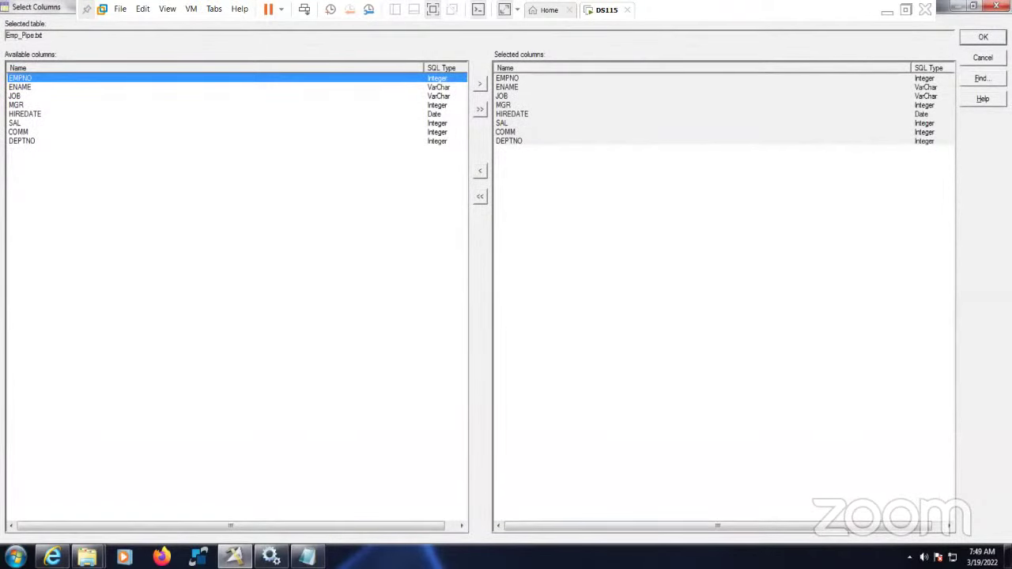
left_click(982, 37)
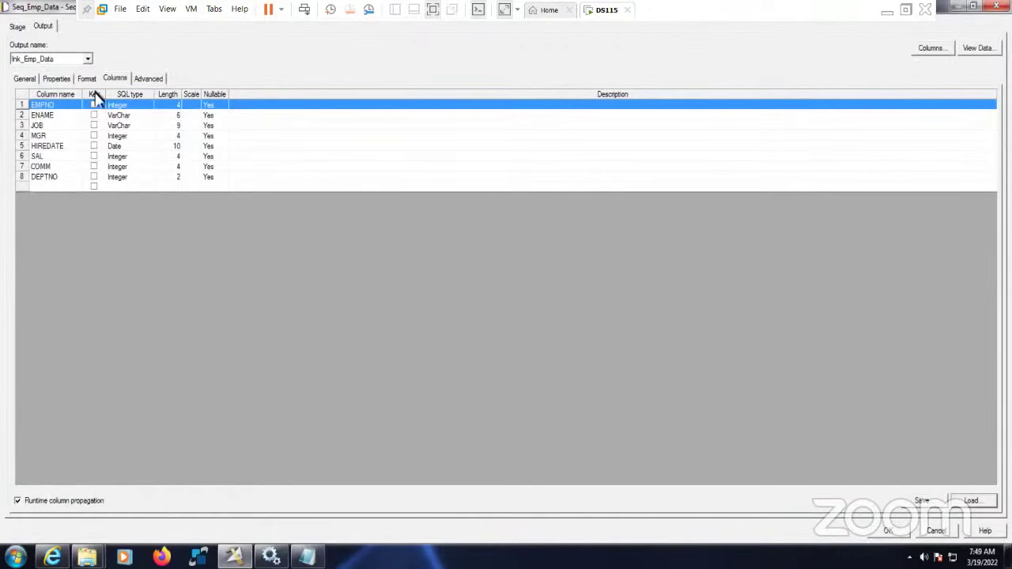
Return to the Properties tab and request View Data for Seq_Emp_Data.
left_click(86, 79)
left_click(56, 78)
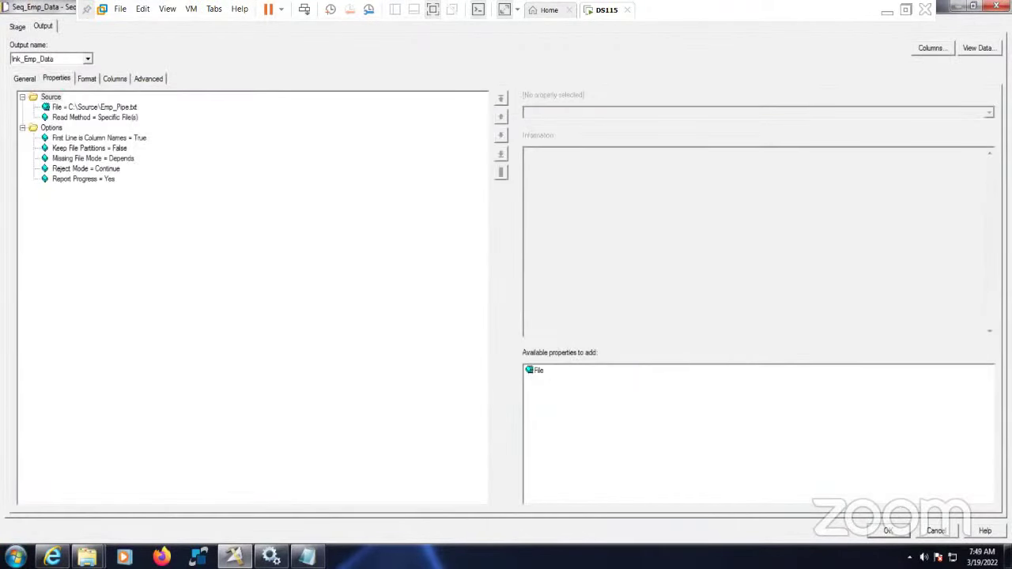
left_click(977, 48)
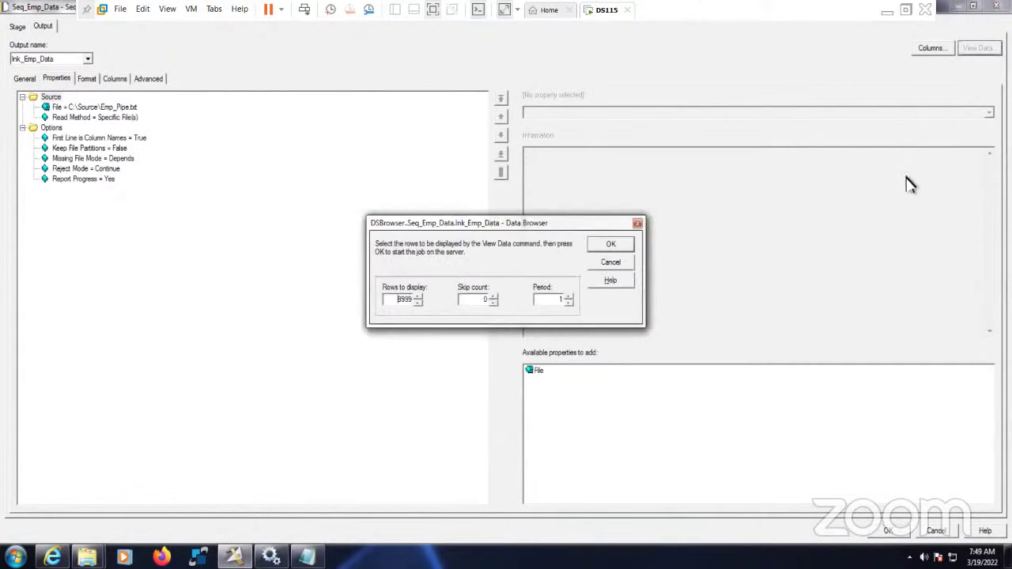
Preview Seq_Emp_Data's 15 employee rows, then close the preview and the stage dialog with OK.
left_click(623, 248)
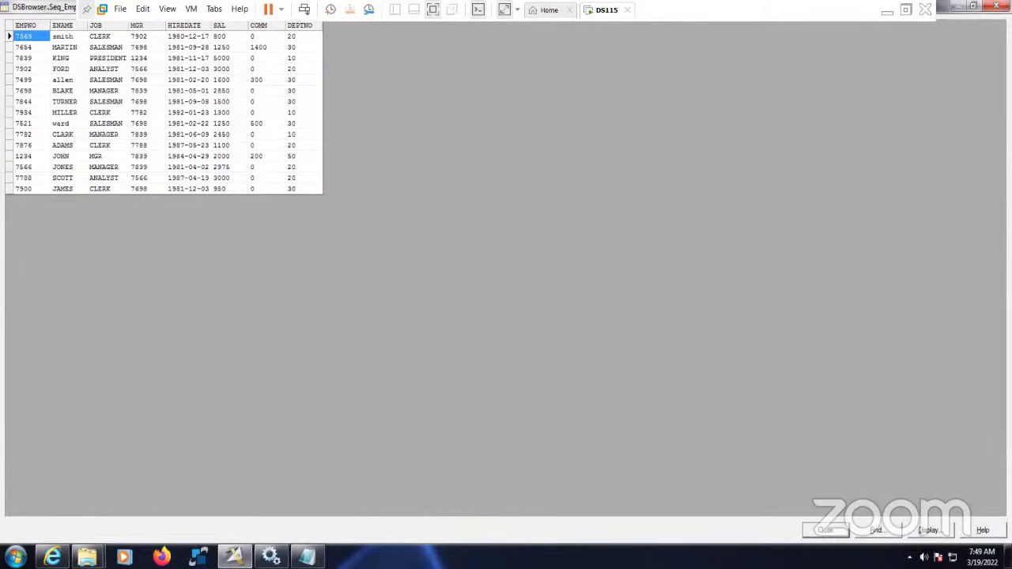
key("Escape")
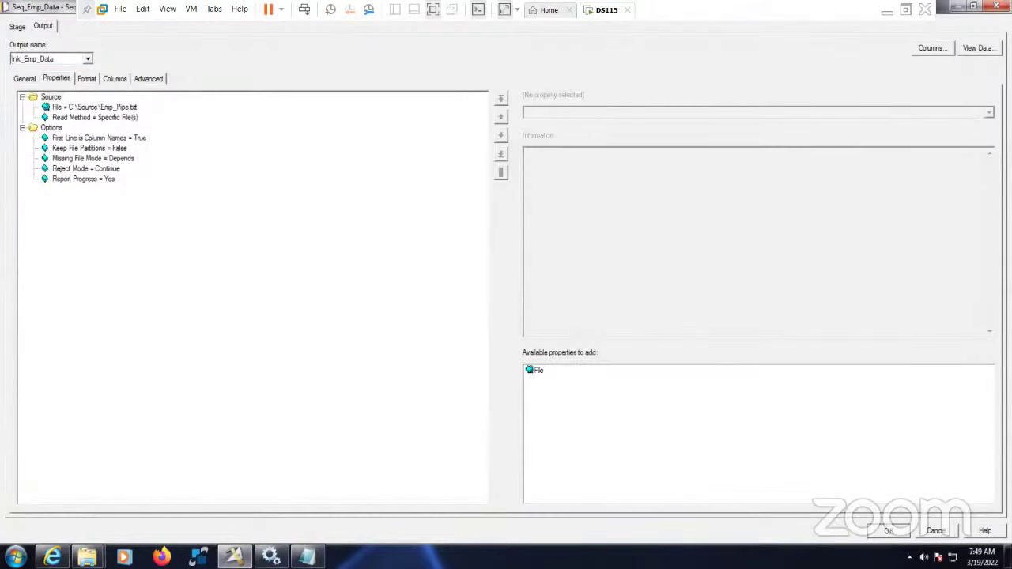
left_click(887, 530)
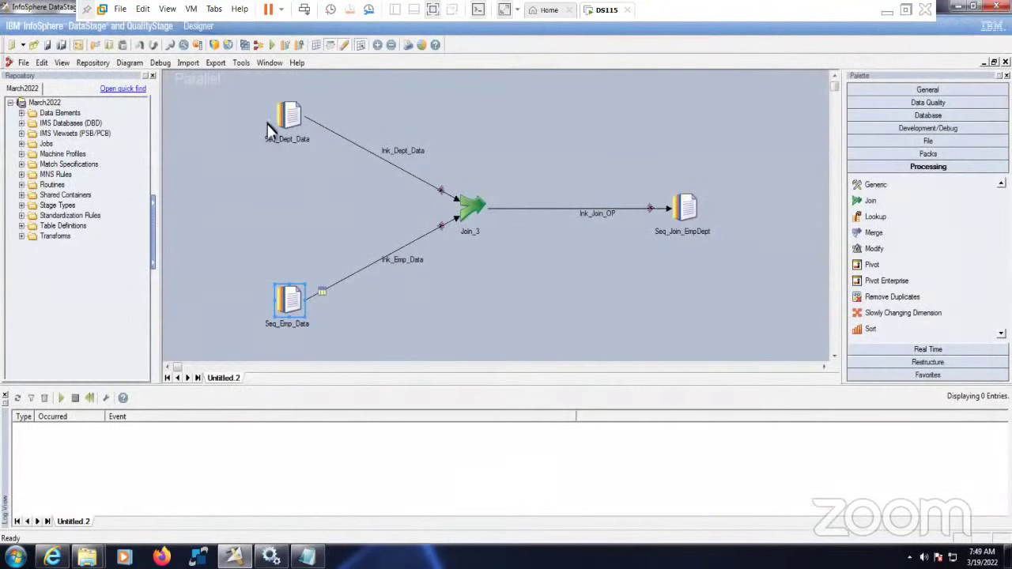
Point Seq_Dept_Data at C:\Source\DEPT.txt with First Line is Column Names set to True.
left_click(293, 116)
double_click(293, 116)
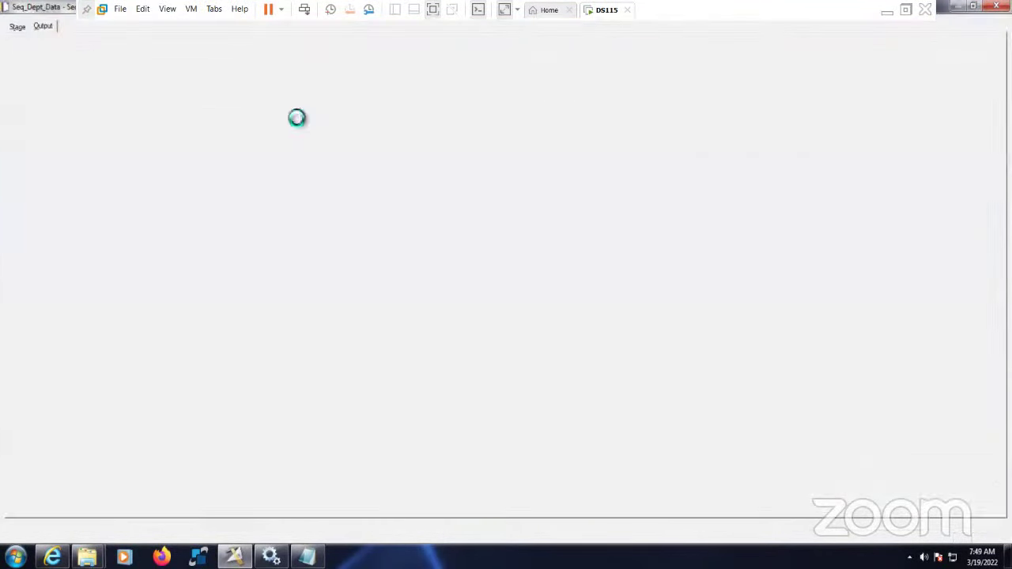
left_click(61, 107)
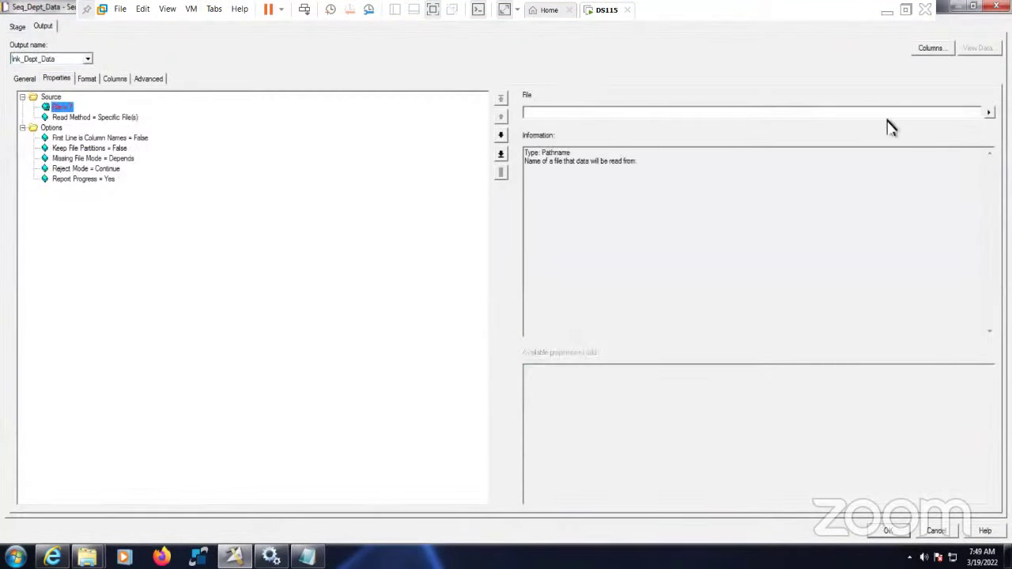
left_click(988, 112)
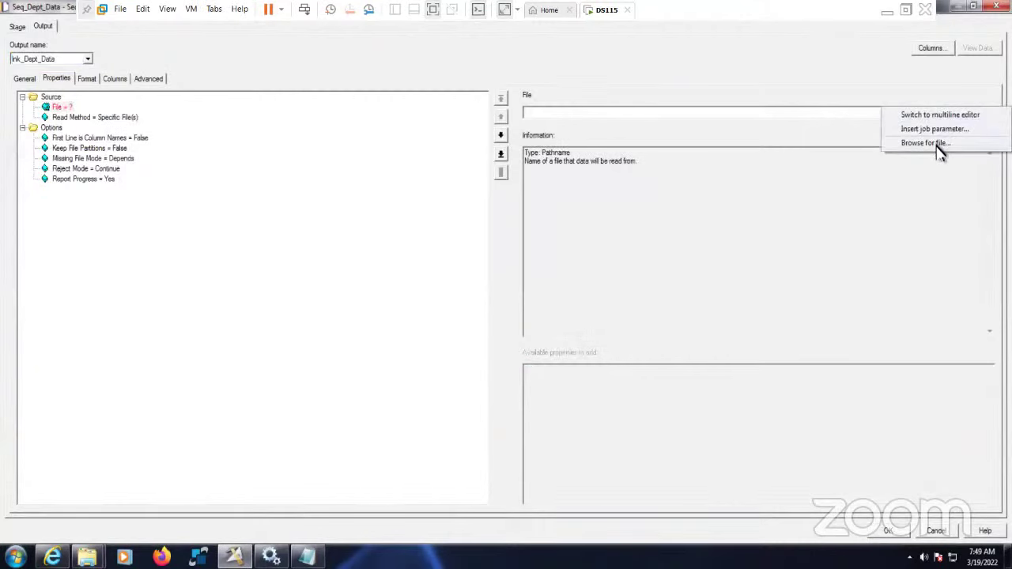
left_click(935, 141)
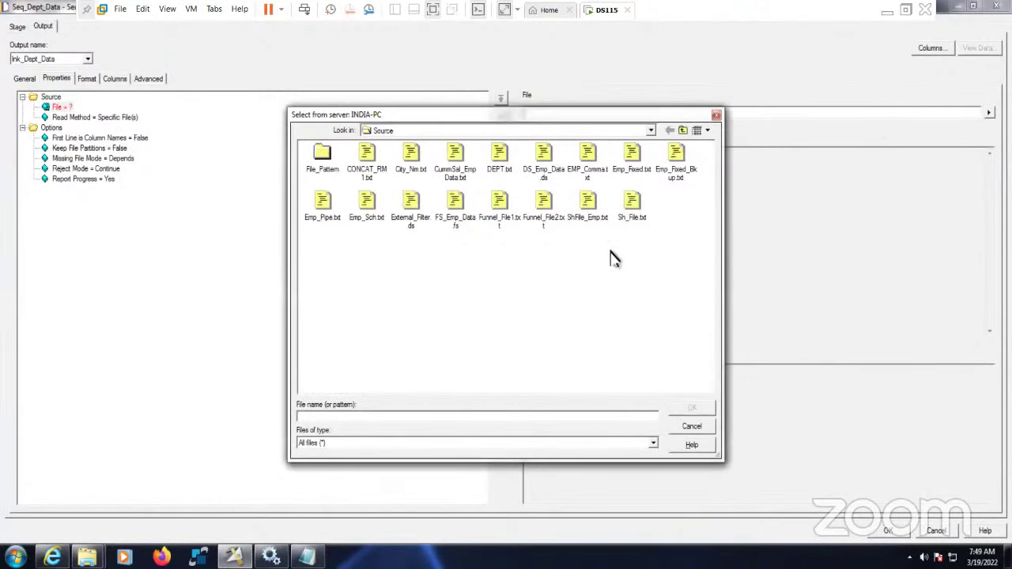
left_click(503, 158)
left_click(694, 408)
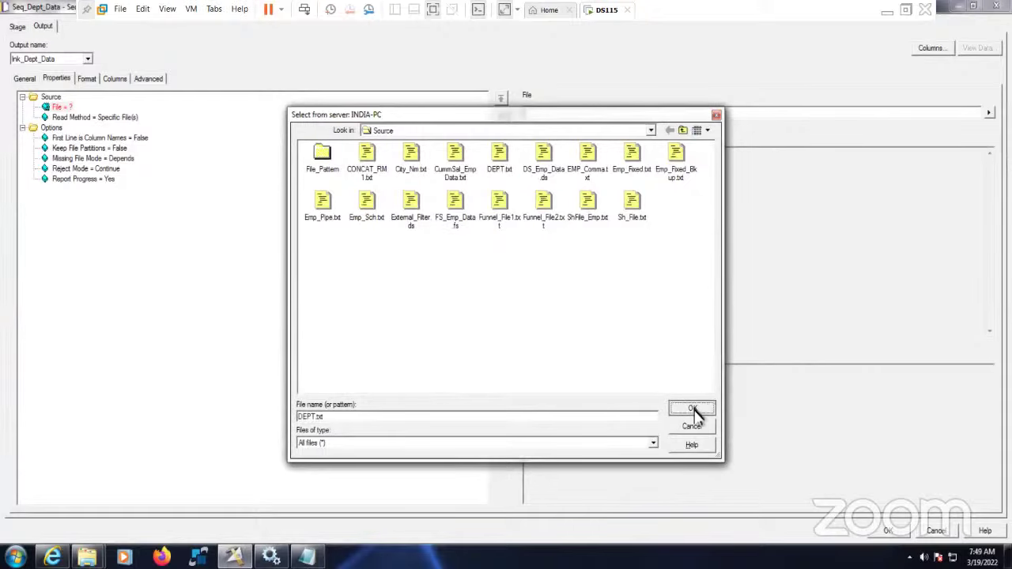
left_click(140, 139)
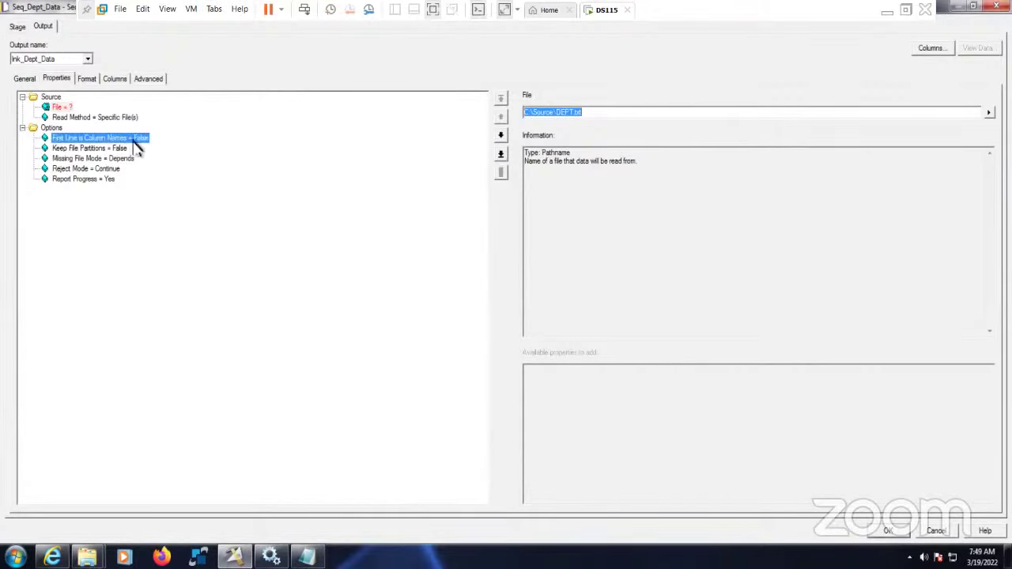
left_click(558, 114)
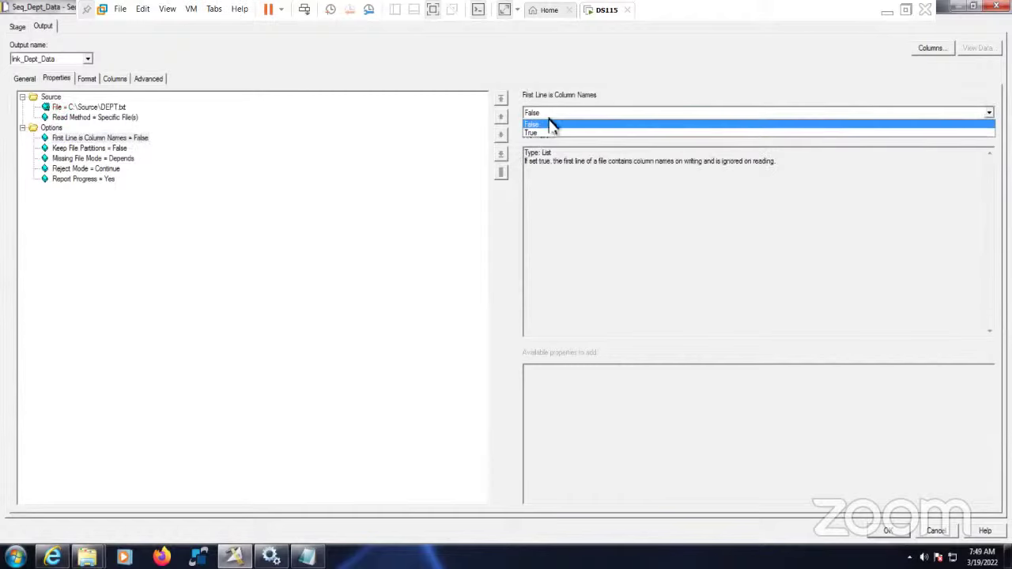
left_click(542, 129)
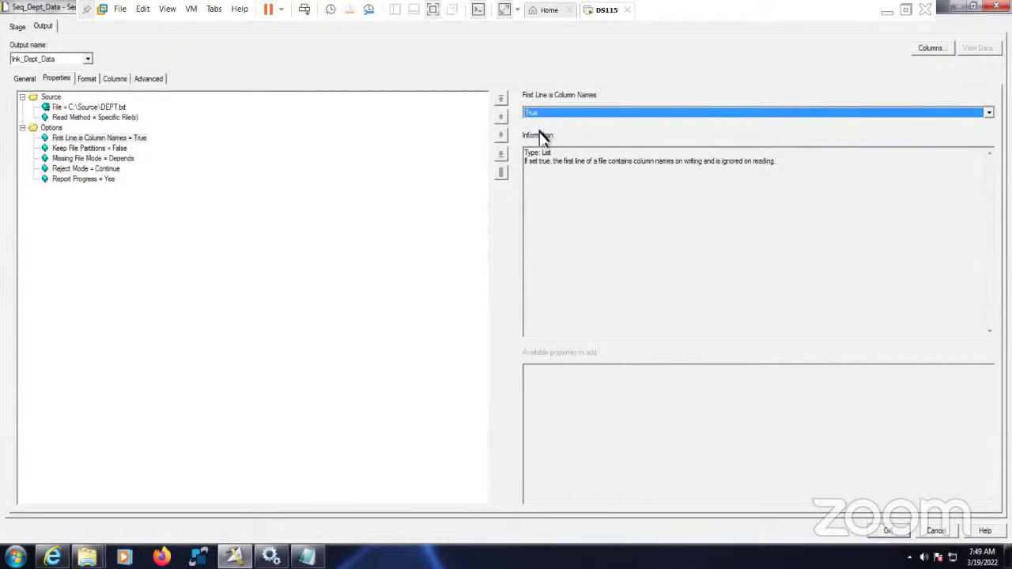
On the Format tab, use a | delimiter, remove Quote, and add a Null field value.
left_click(91, 81)
left_click(87, 145)
left_click(93, 136)
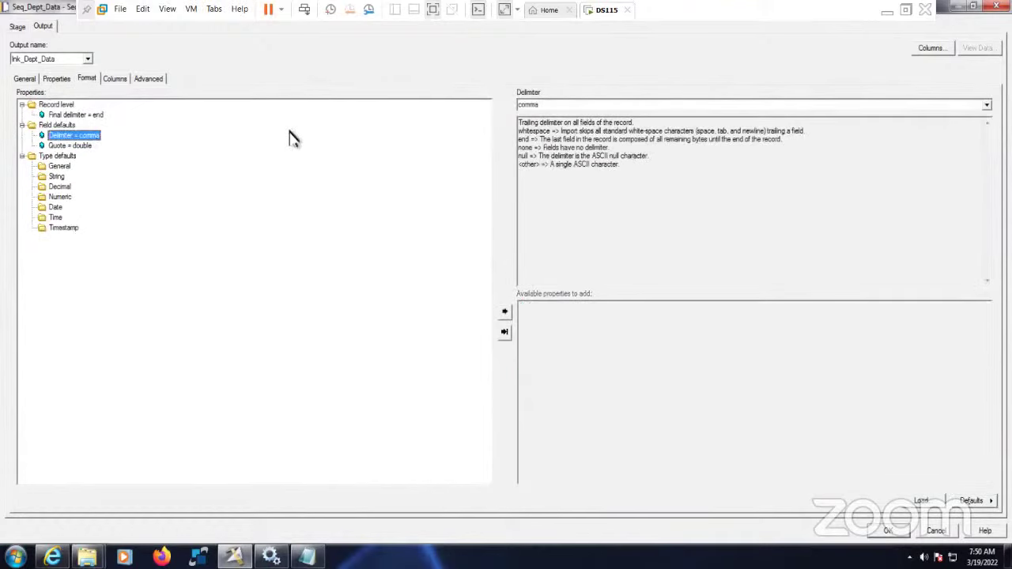
left_click(623, 105)
type("|")
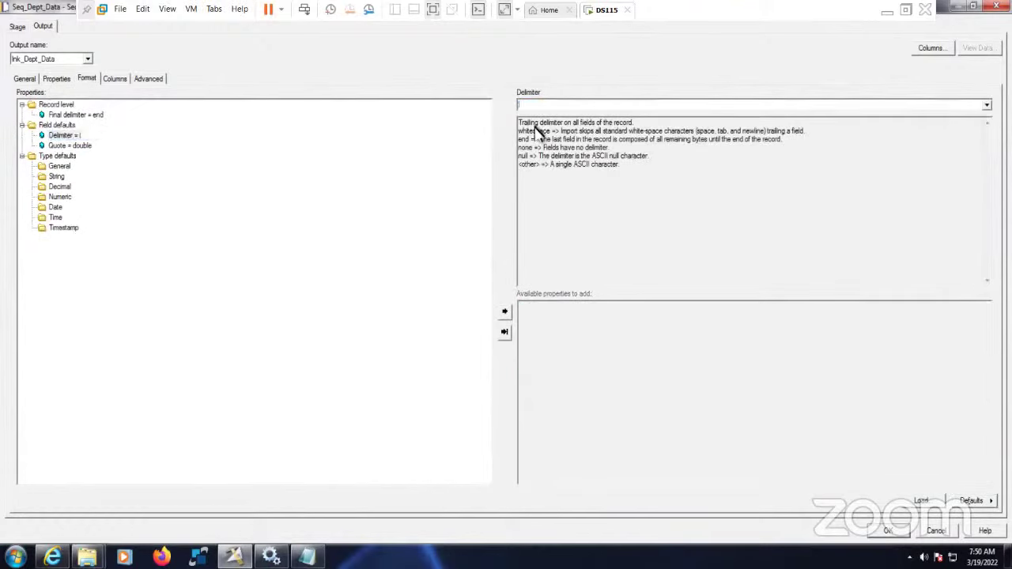
left_click(90, 148)
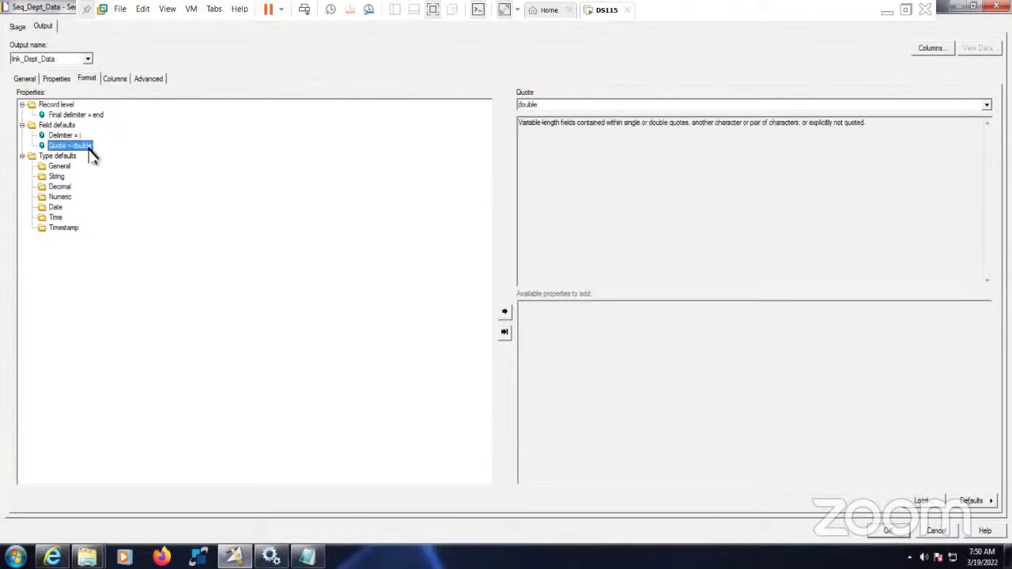
key("Delete")
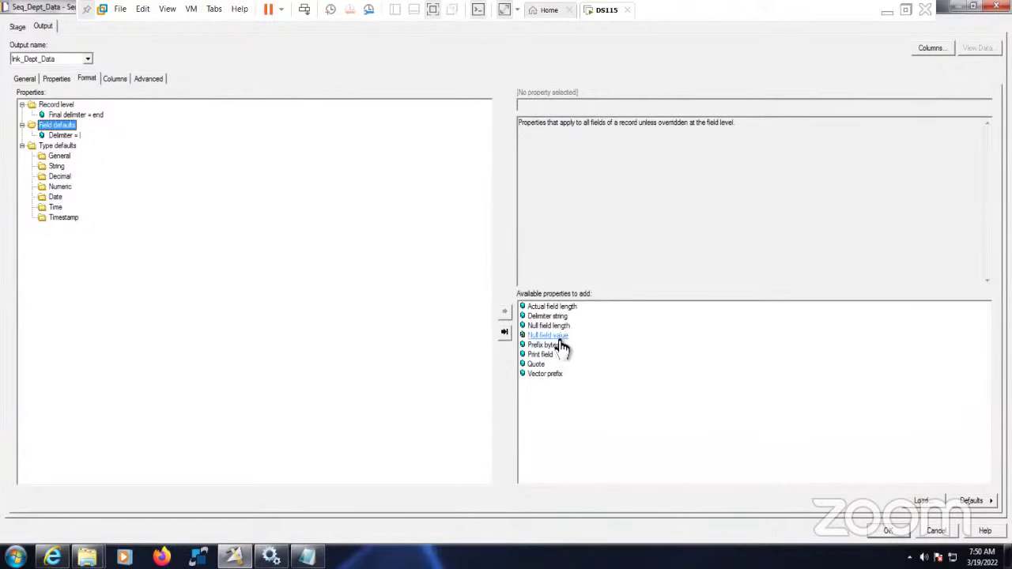
double_click(561, 343)
left_click(538, 107)
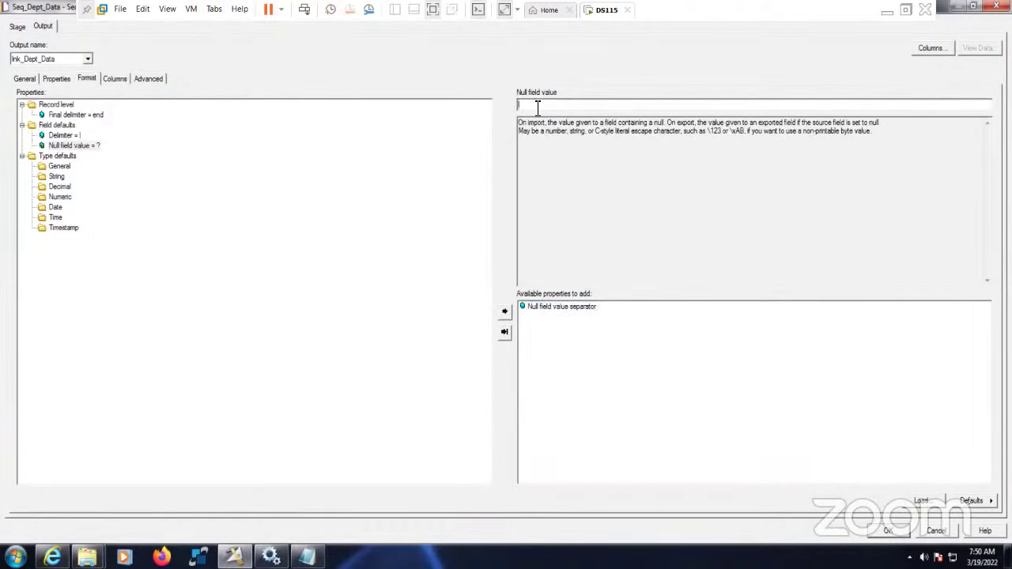
left_click(71, 127)
From the Columns tab's Load dialog, import DEPT.txt via Import Table Definition > Sequential File Definitions.
left_click(115, 79)
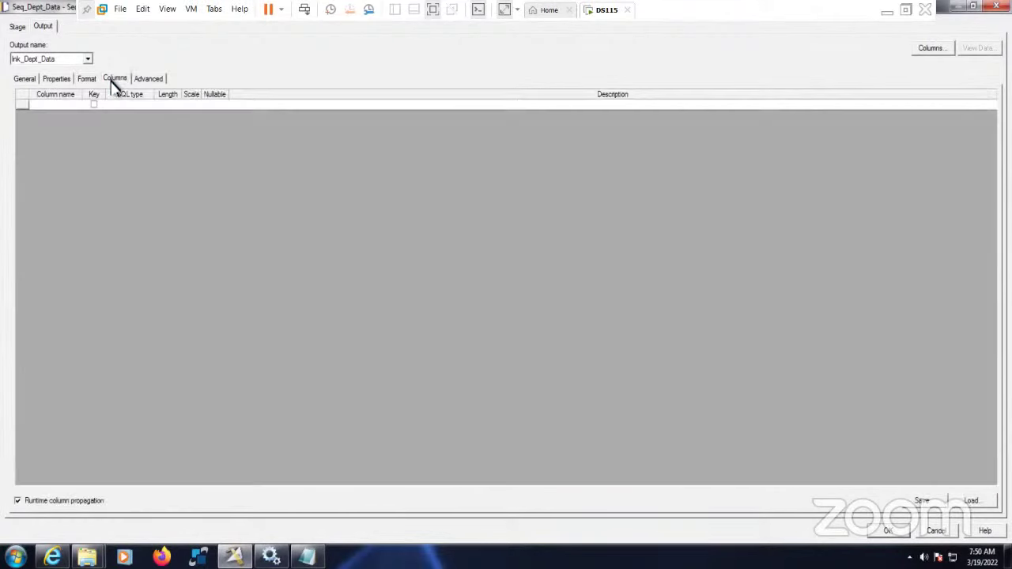
left_click(971, 501)
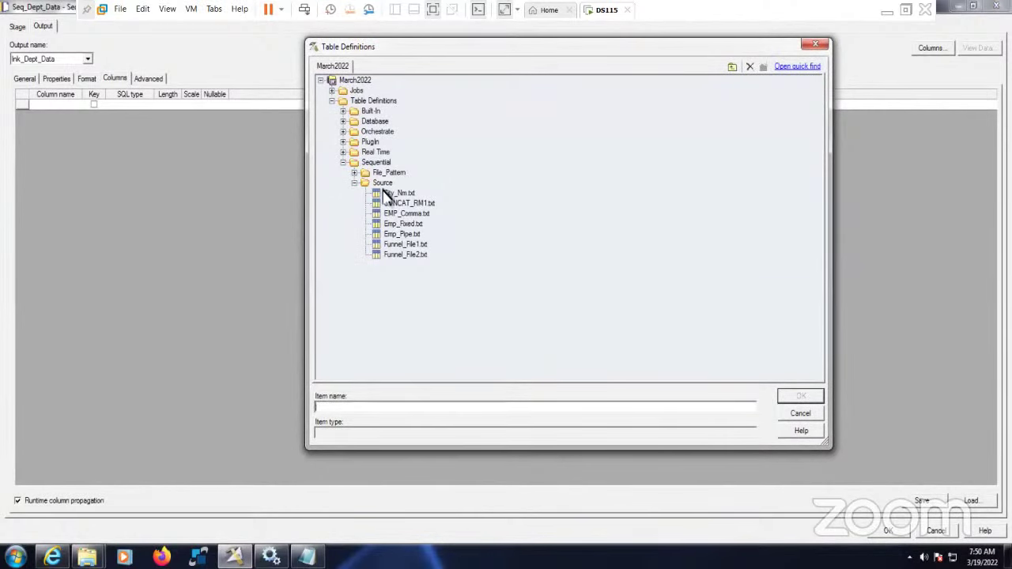
right_click(386, 102)
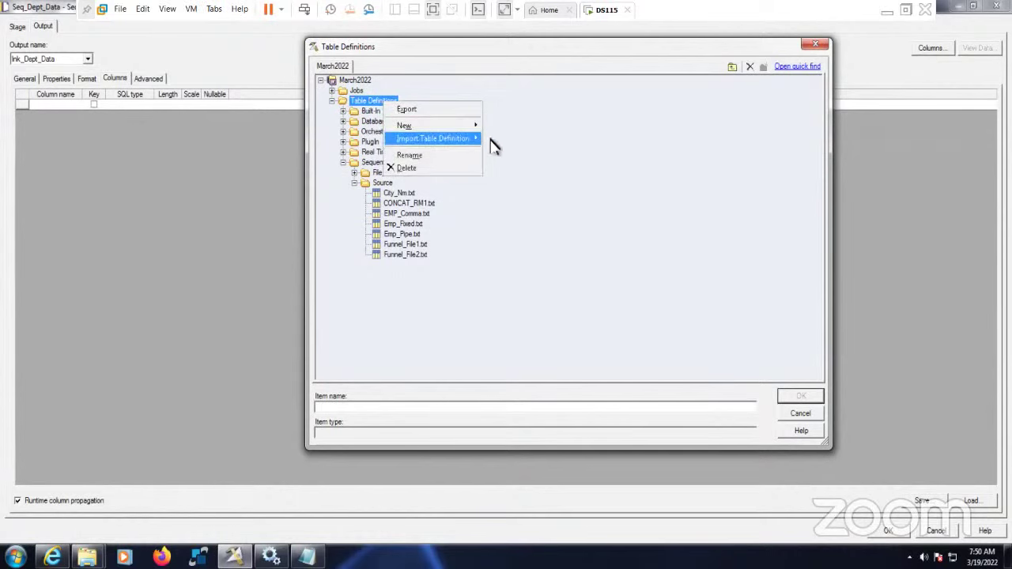
mouse_move(474, 140)
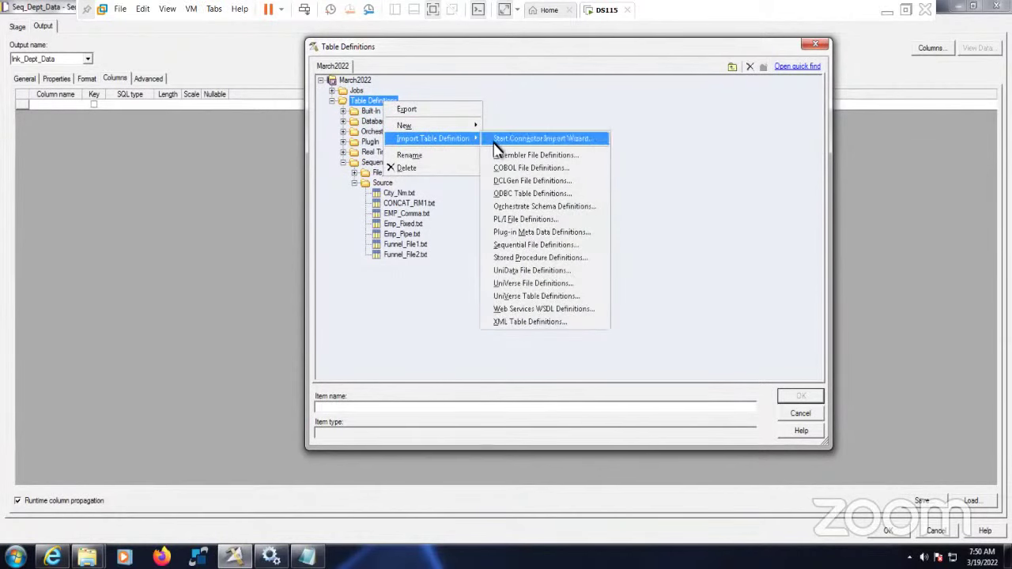
left_click(535, 248)
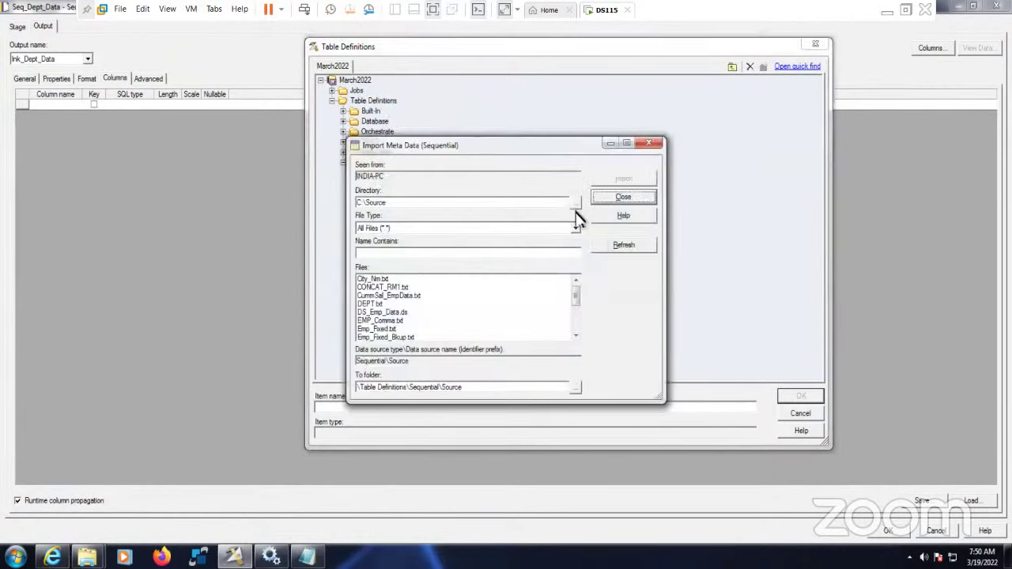
left_click(372, 304)
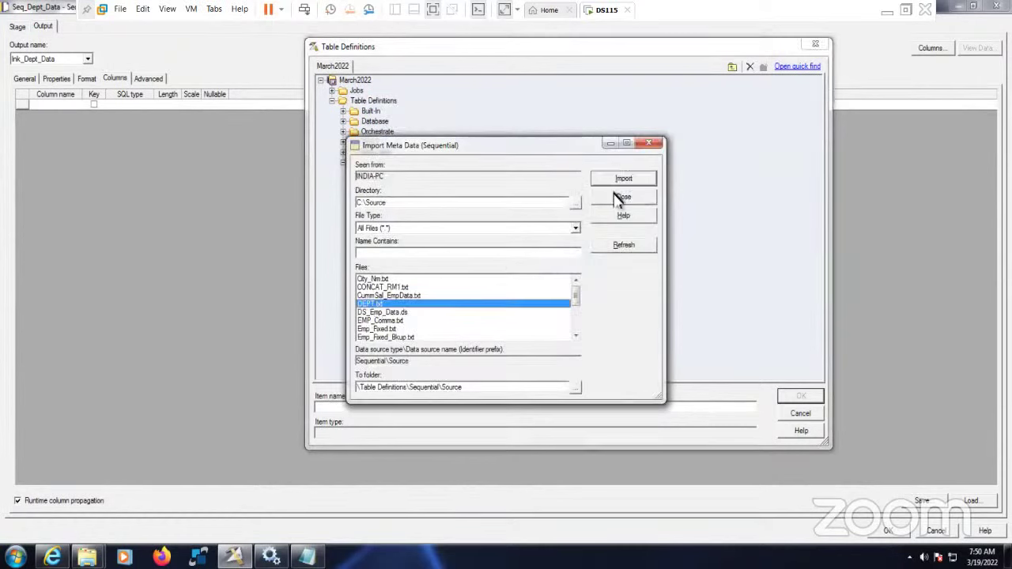
left_click(620, 184)
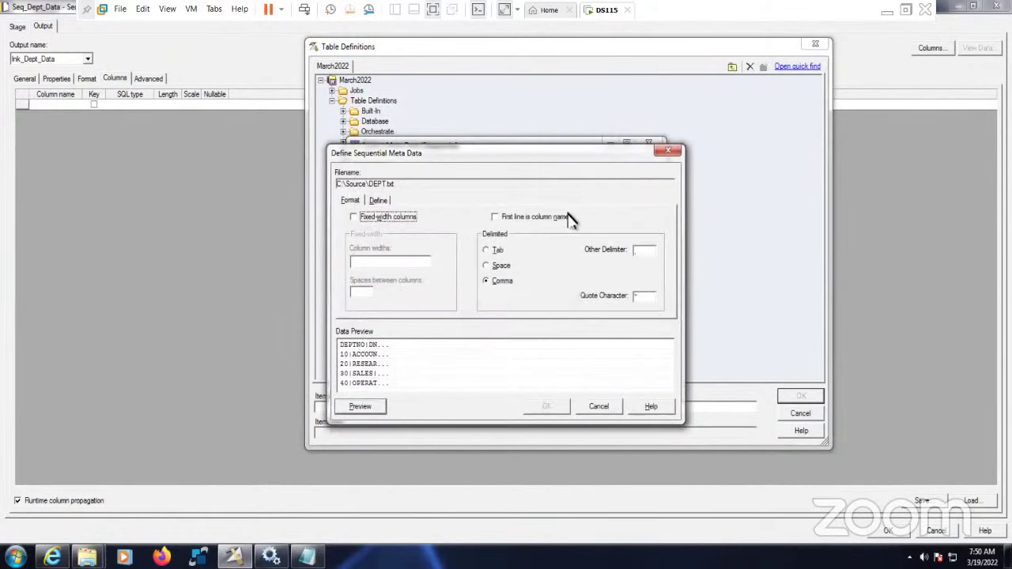
Mark the first line as column names and set a custom | delimiter for the DEPT.txt import.
left_click(570, 218)
left_click(652, 251)
type("|")
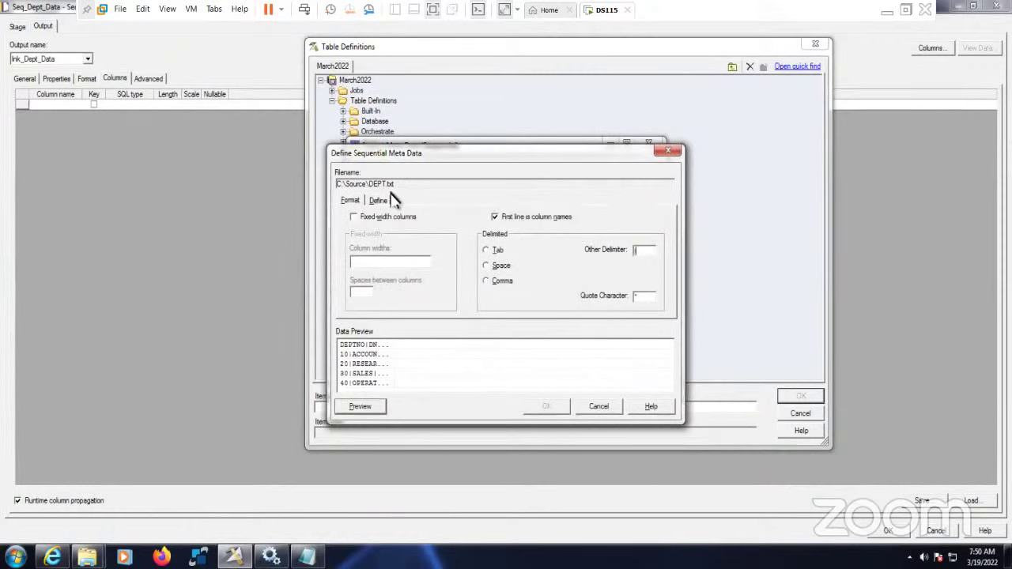
left_click(386, 201)
left_click(496, 230)
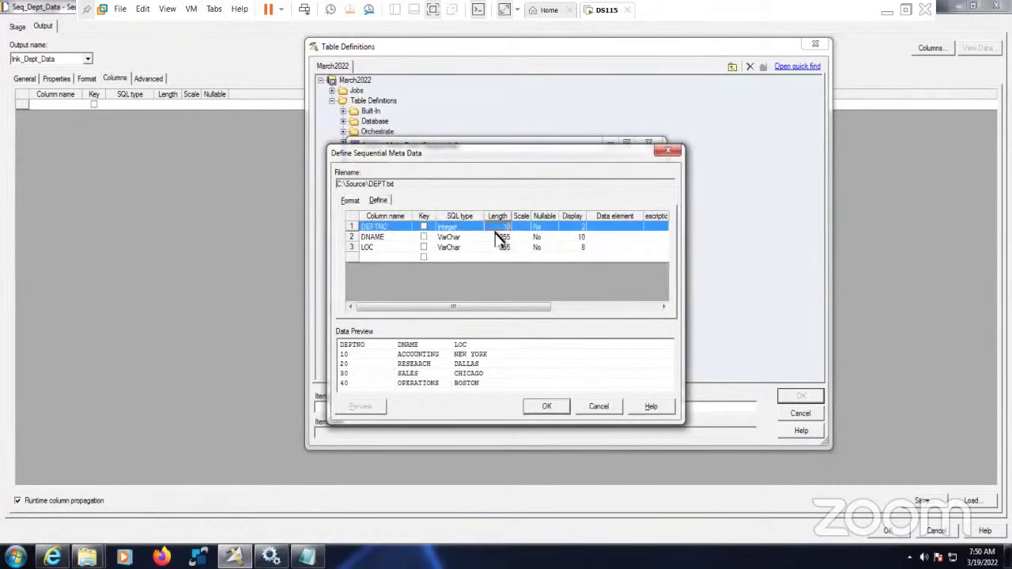
left_click(498, 228)
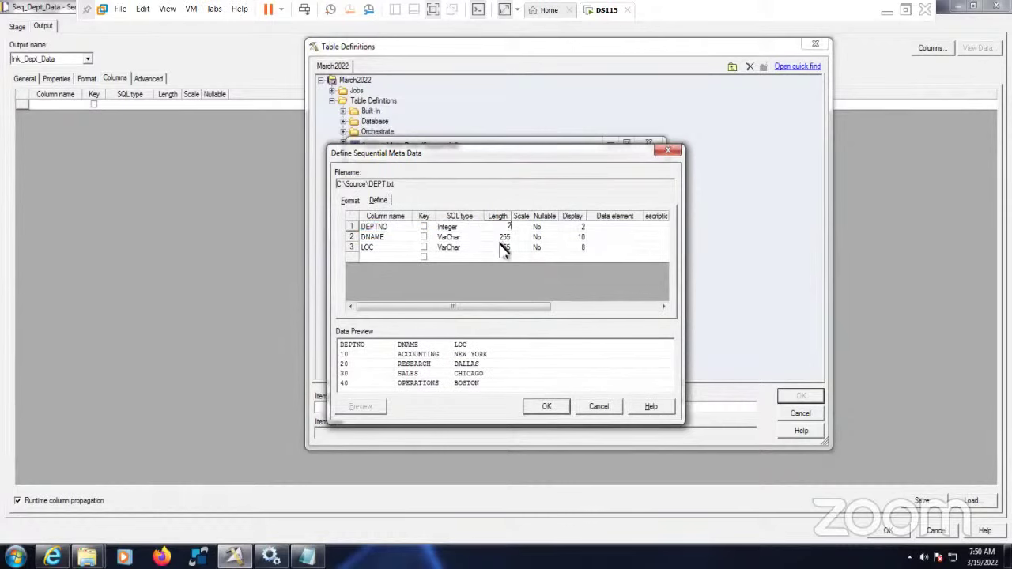
Attempt to edit the DNAME column's length in the Define grid.
left_click(500, 241)
scroll(503, 251, "right", 5)
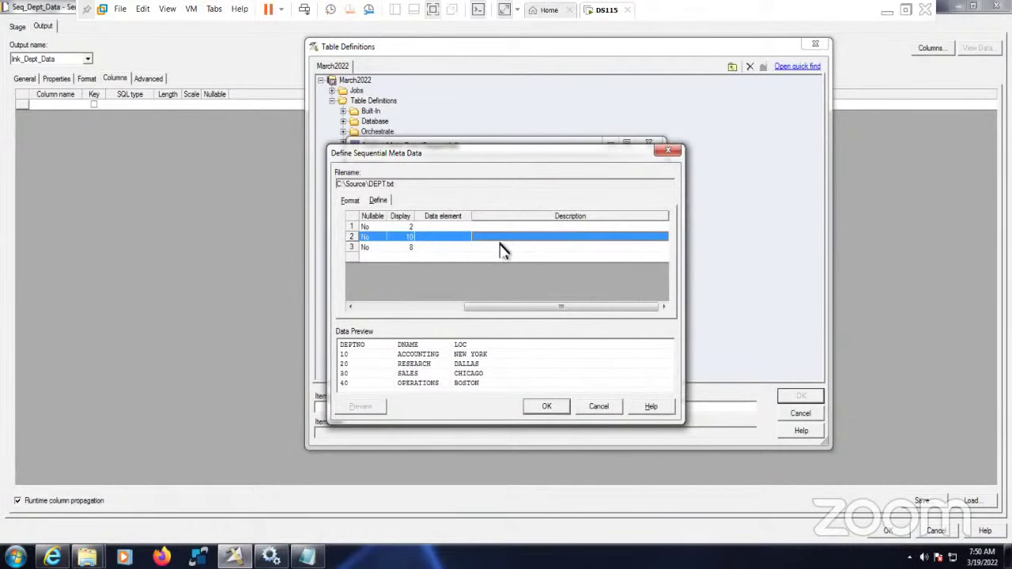
left_click(422, 307)
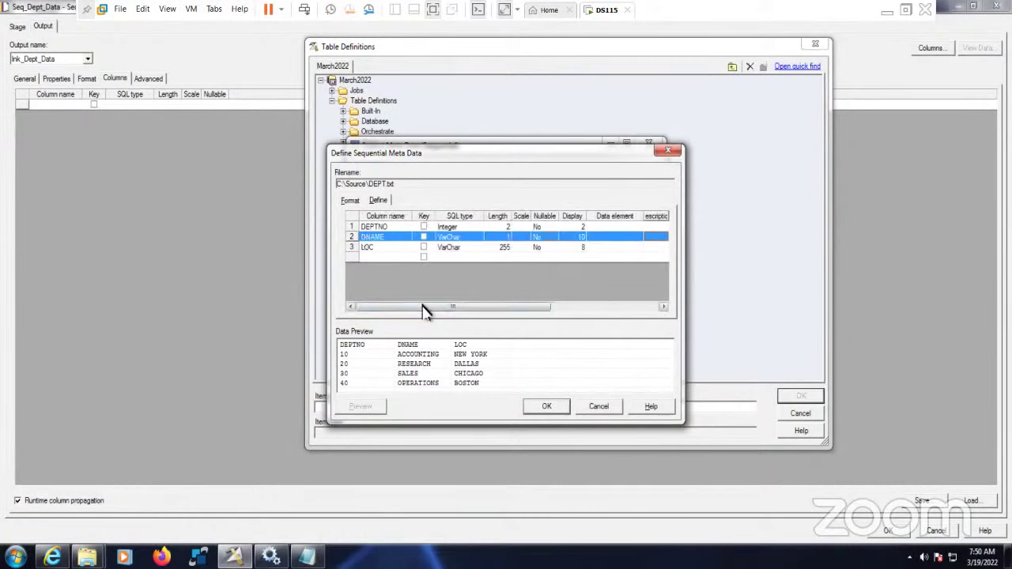
left_click(501, 236)
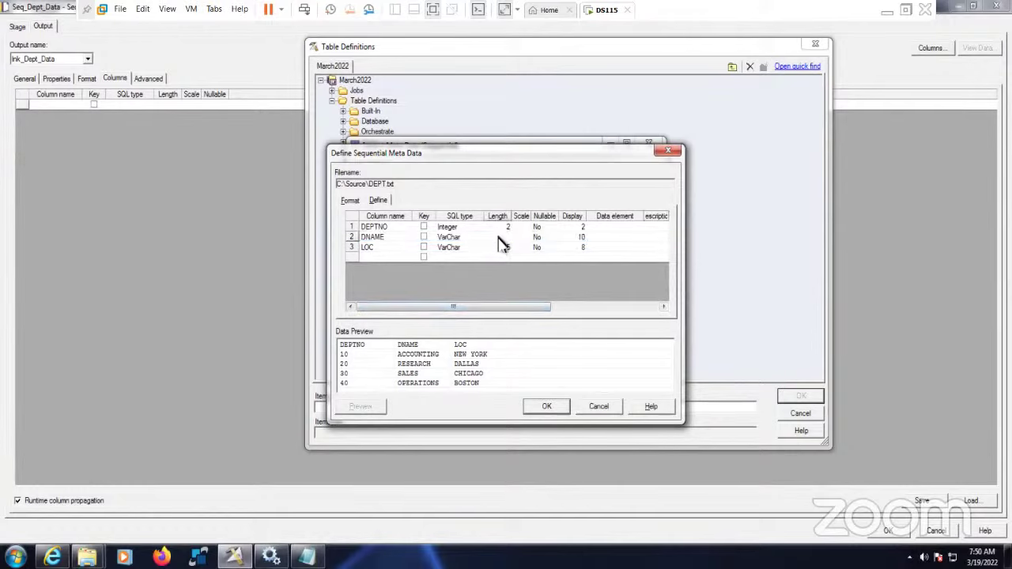
key("Return")
left_click(433, 307)
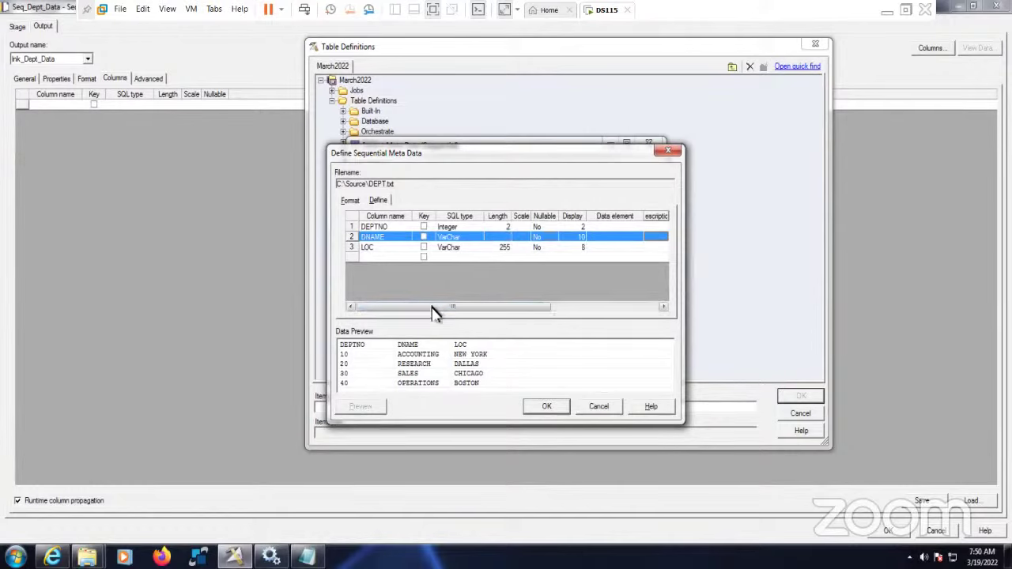
left_click(503, 237)
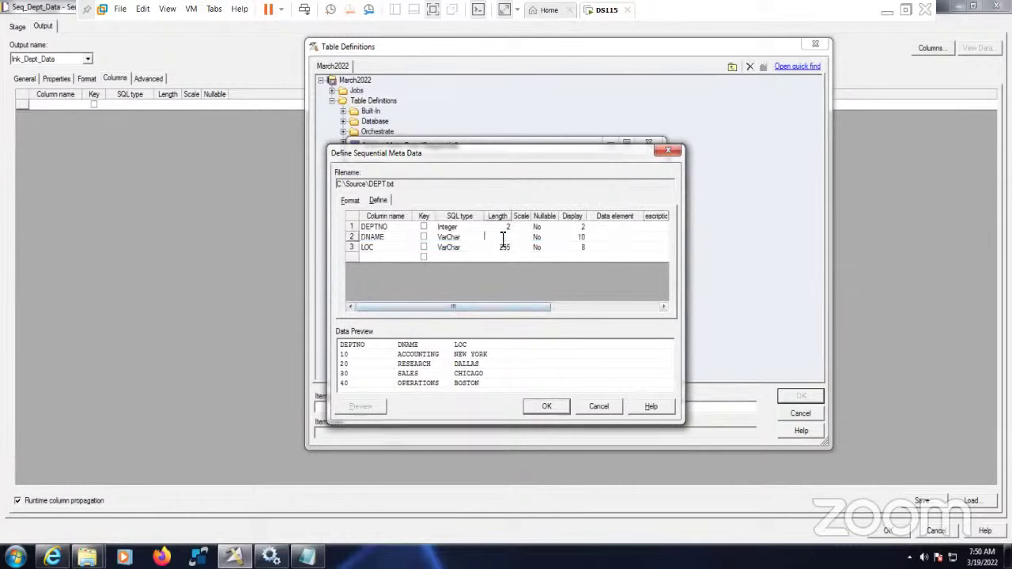
key("Return")
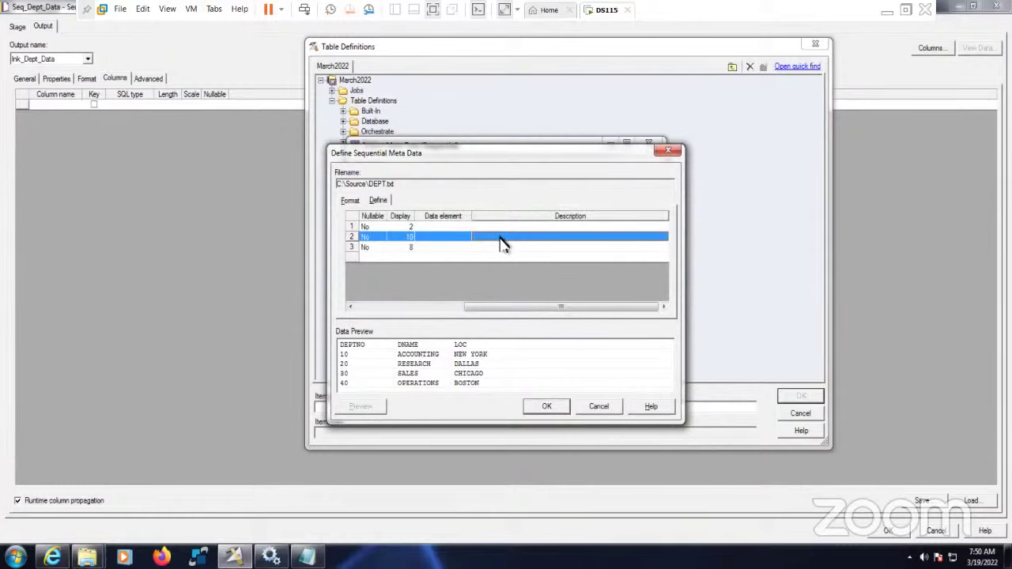
Set the DNAME and LOC column lengths to 10.
left_click(398, 249)
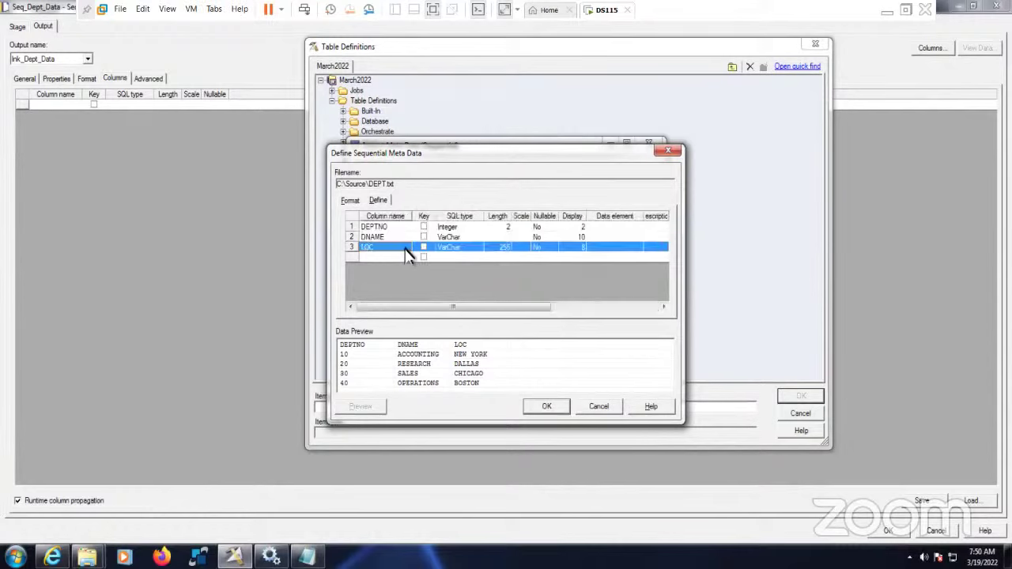
left_click(477, 237)
left_click(491, 237)
type("1")
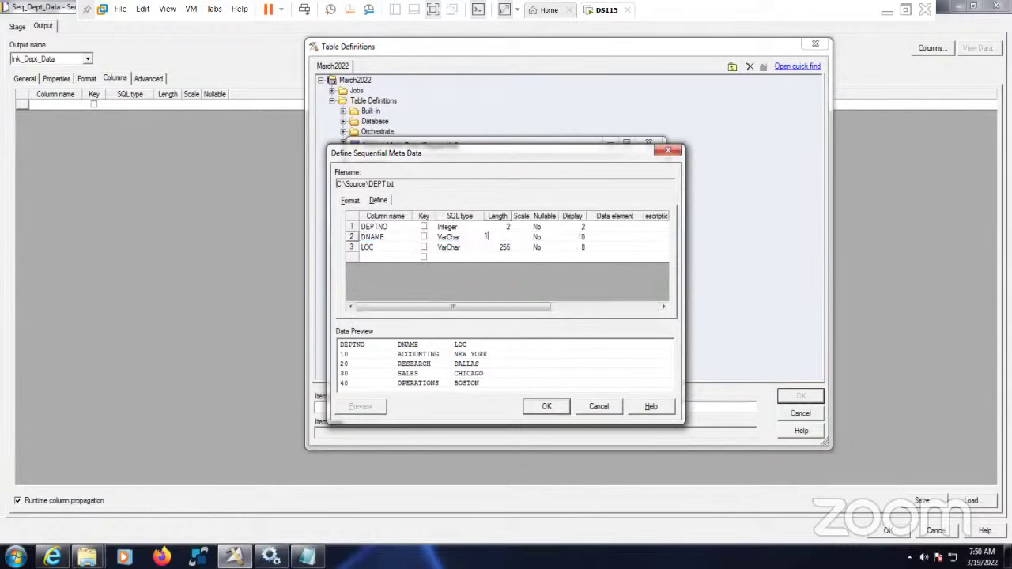
type("0")
key("Return")
left_click(500, 249)
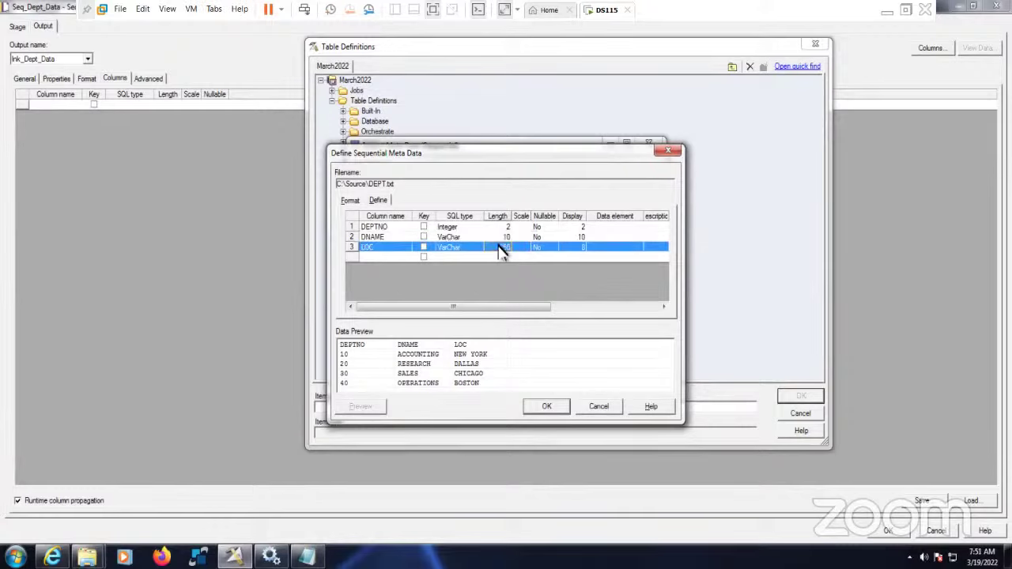
left_click(500, 248)
type("10")
key("Return")
key("Tab")
key("Tab")
key("Tab")
key("Tab")
key("Tab")
key("Tab")
key("Tab")
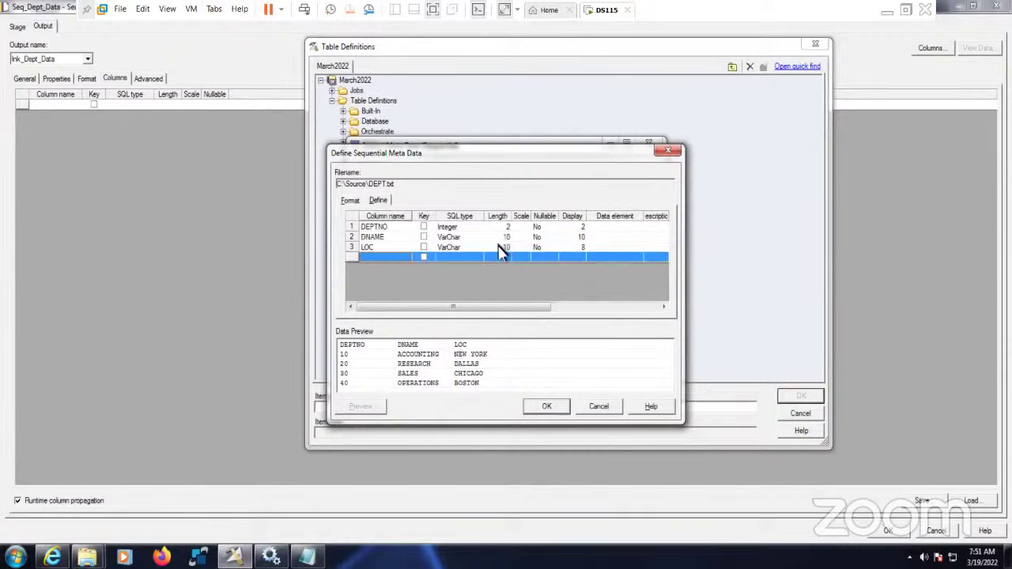
Load all three DEPT.txt column definitions into the Seq_Dept_Data output link.
left_click(547, 406)
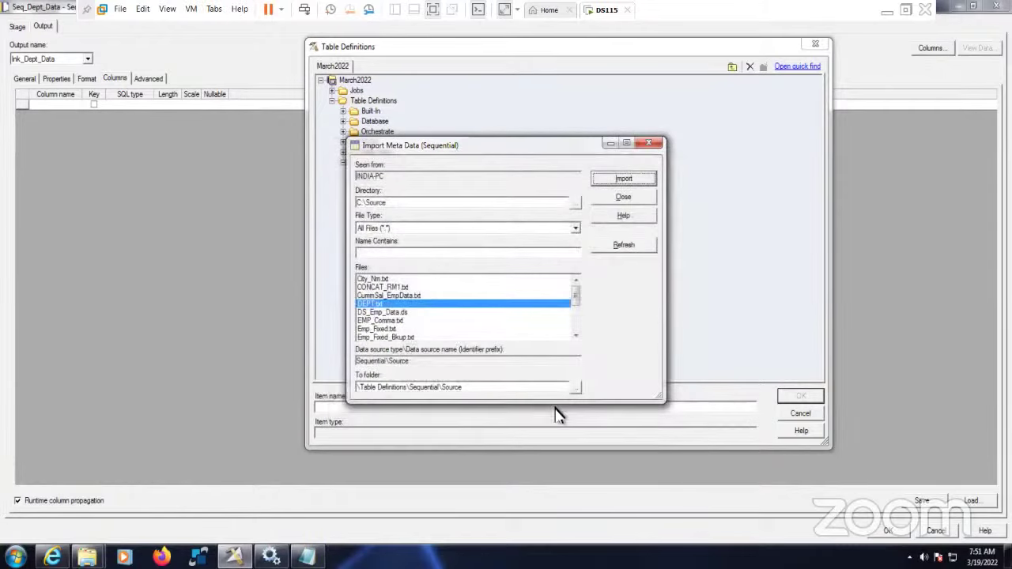
left_click(624, 198)
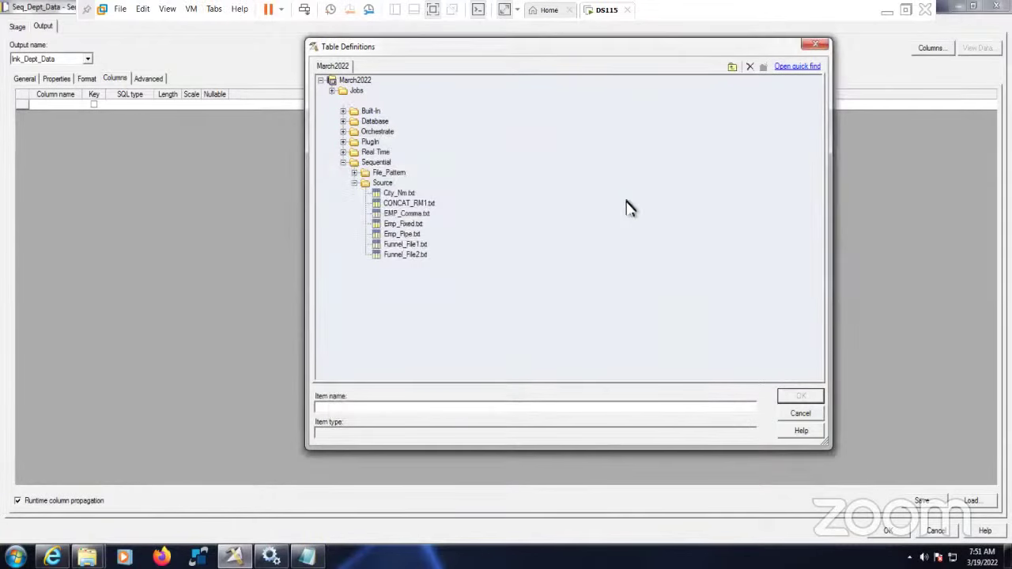
left_click(397, 213)
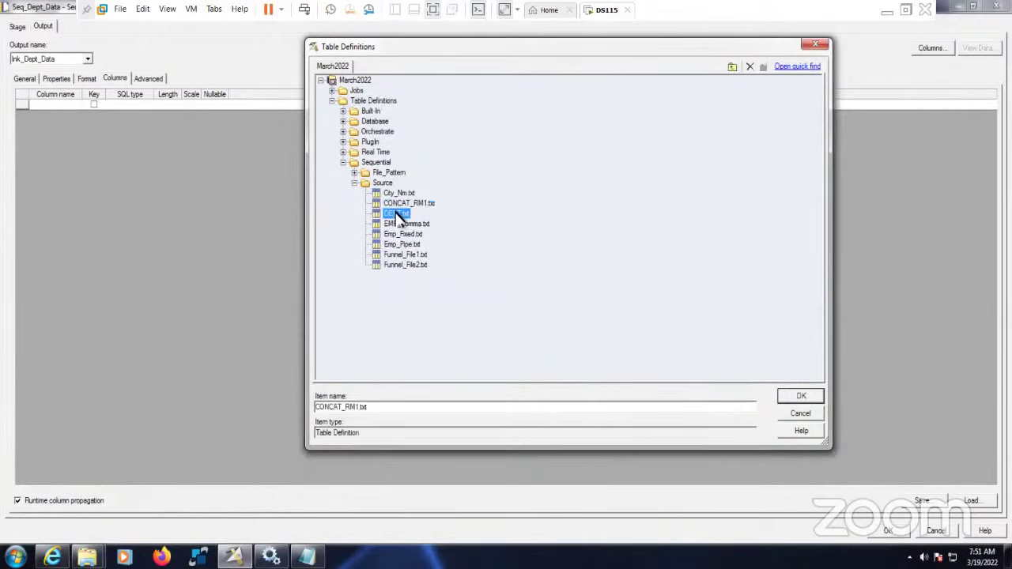
left_click(805, 397)
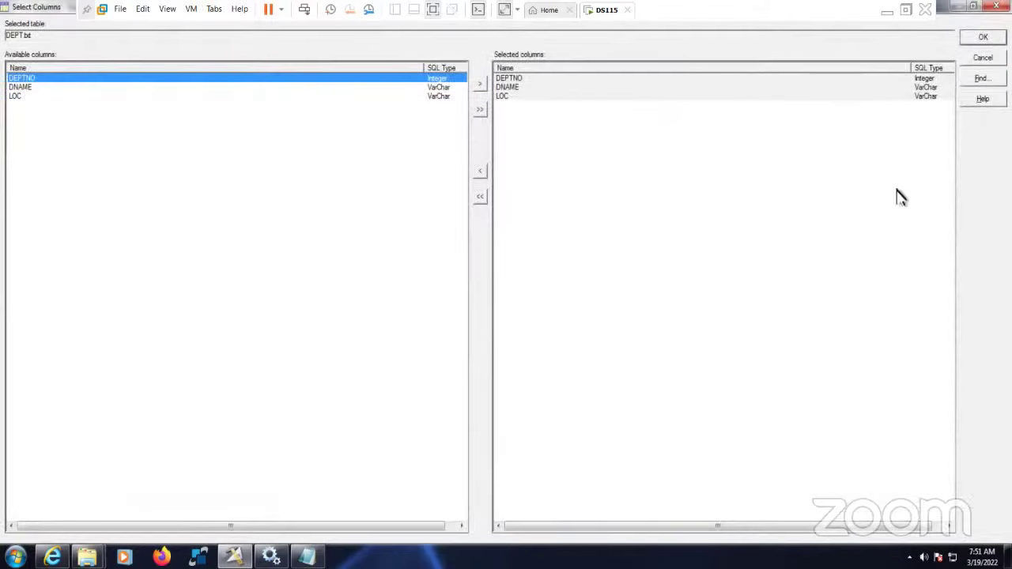
left_click(982, 36)
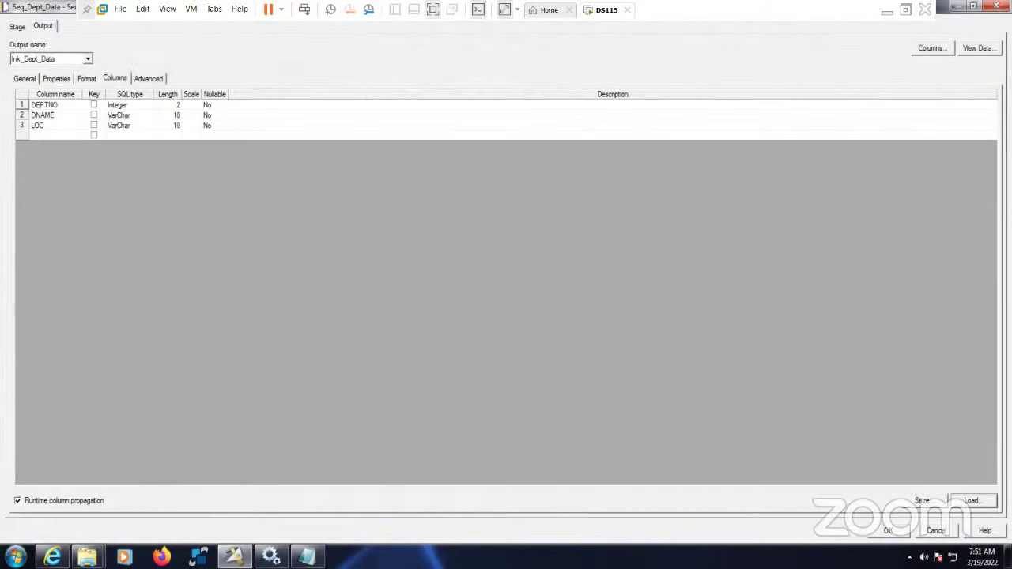
Review the stage's record format settings against the column list, then view its file properties.
left_click(88, 81)
left_click(116, 82)
left_click(88, 81)
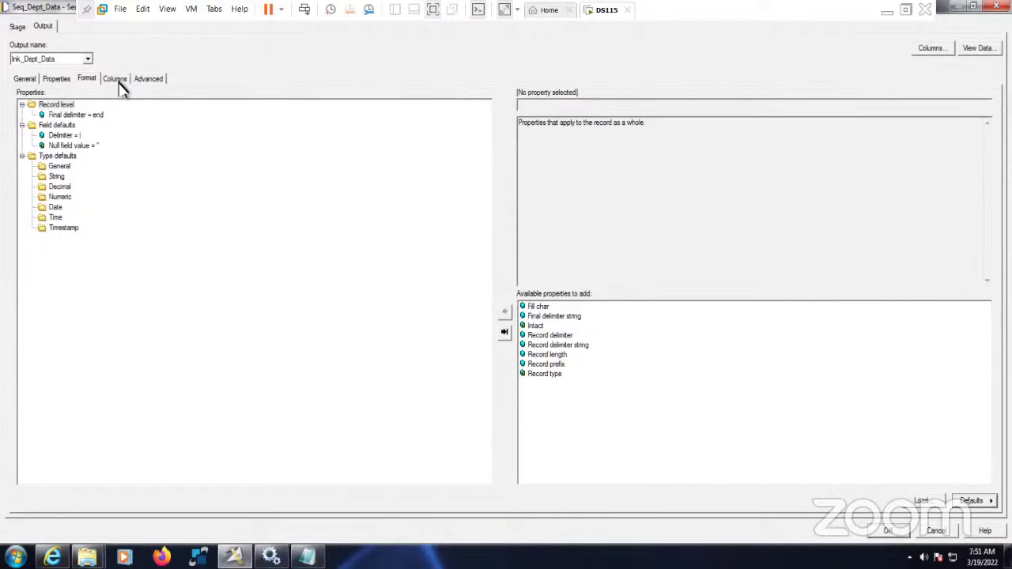
left_click(117, 83)
left_click(63, 80)
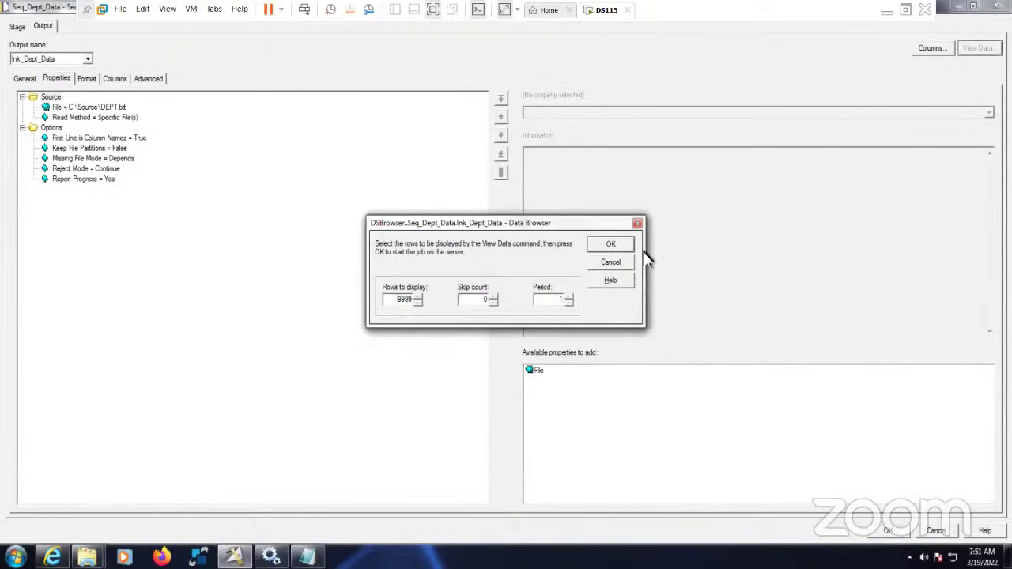
Preview DEPT.txt's four department rows (10 to 40) with widened DEPTNO and DNAME columns, then close Seq_Dept_Data.
left_click(617, 245)
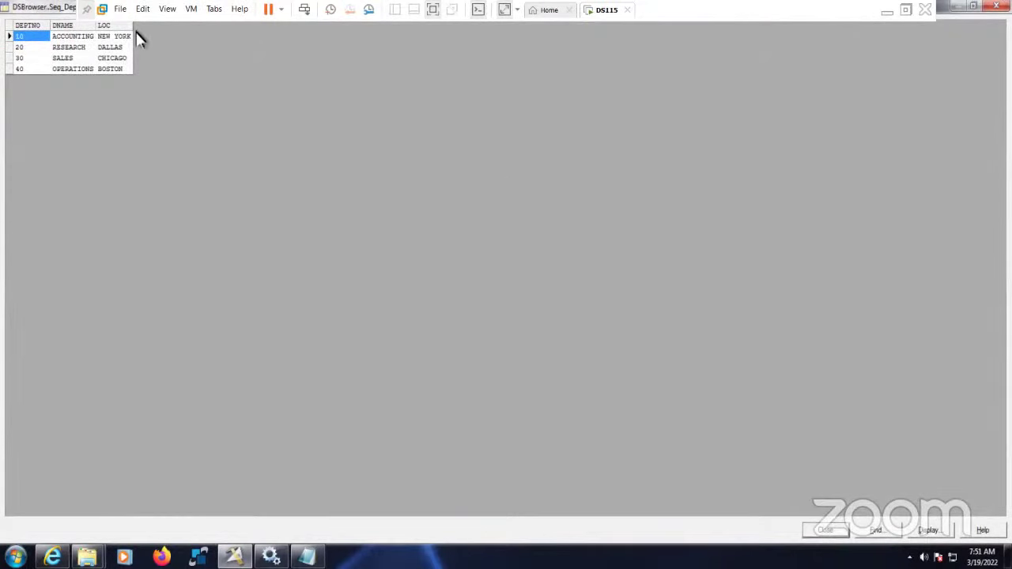
left_click_drag(134, 29, 172, 32)
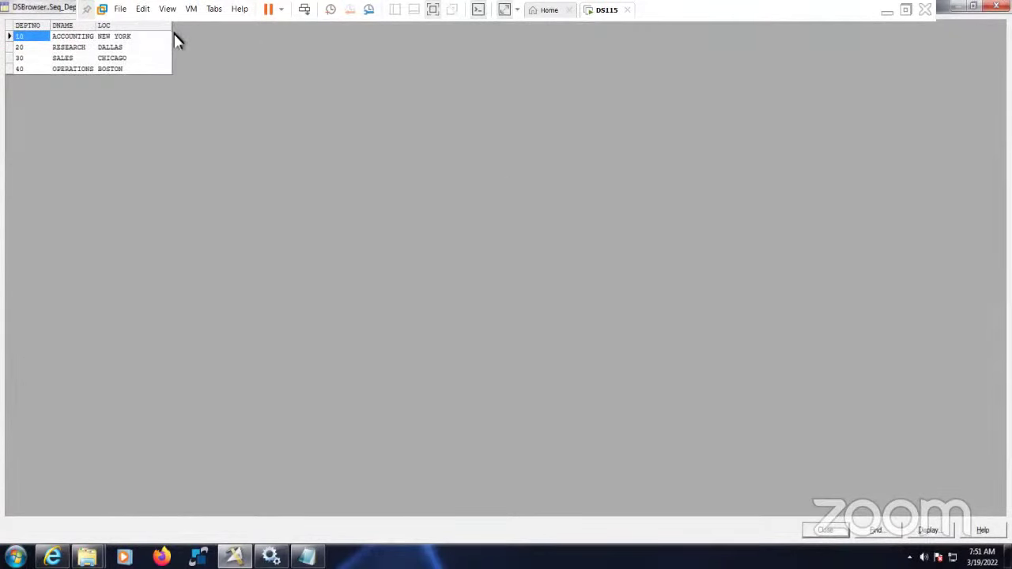
left_click_drag(103, 29, 128, 29)
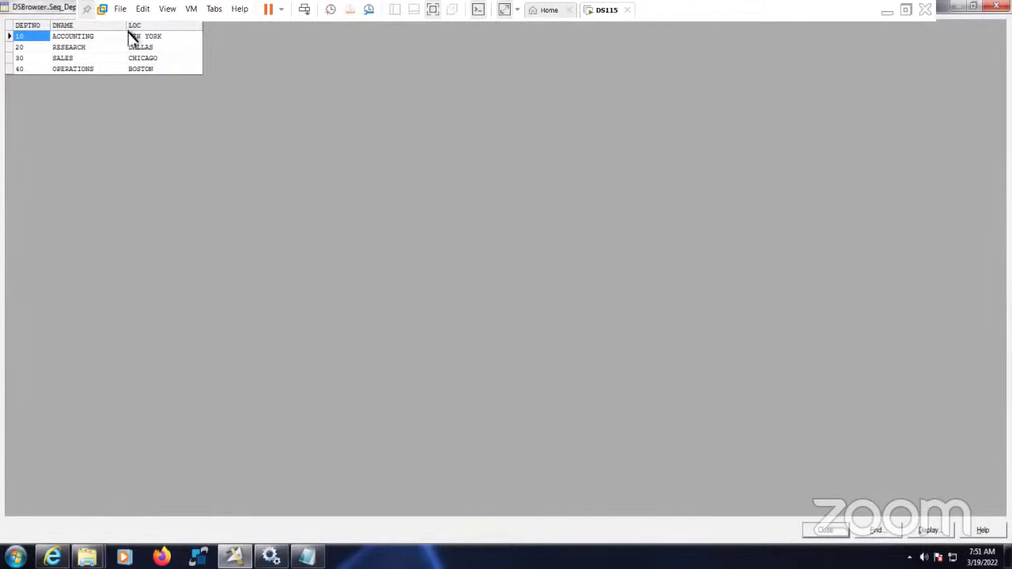
left_click_drag(59, 29, 71, 30)
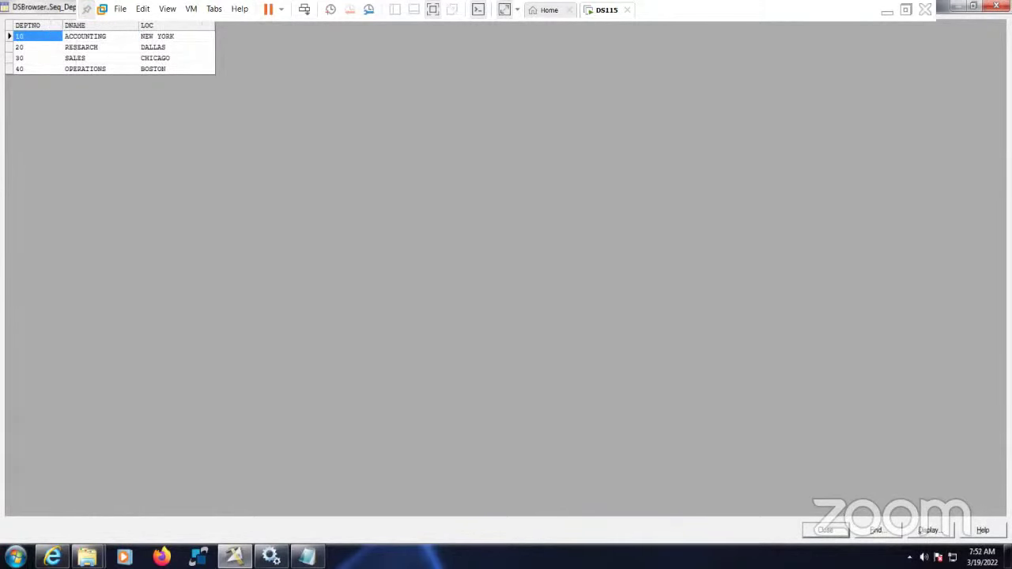
left_click(824, 530)
left_click(887, 530)
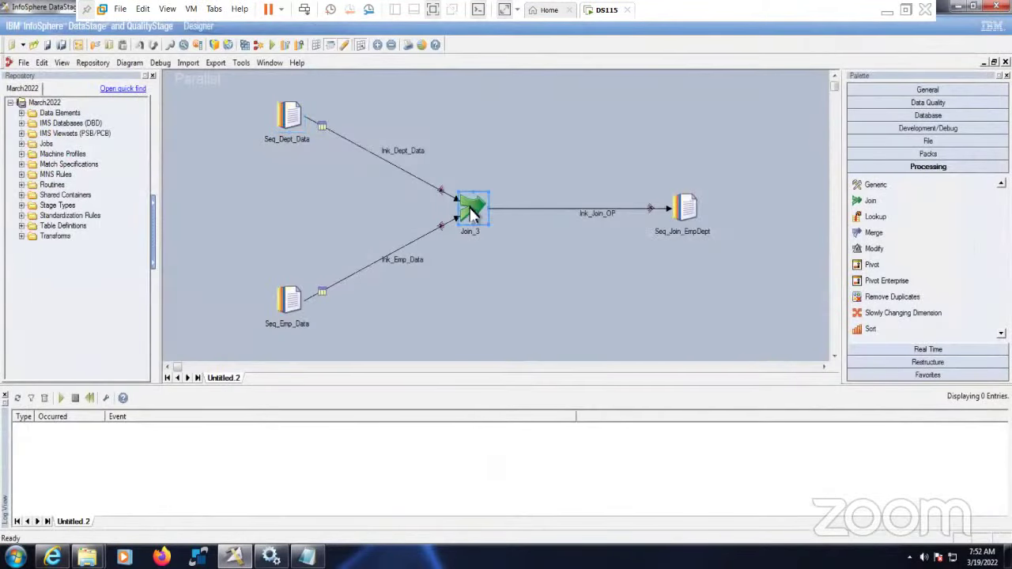
Set the Join_3 stage's Key property to DEPTNO, leaving Join Type as Inner.
double_click(472, 213)
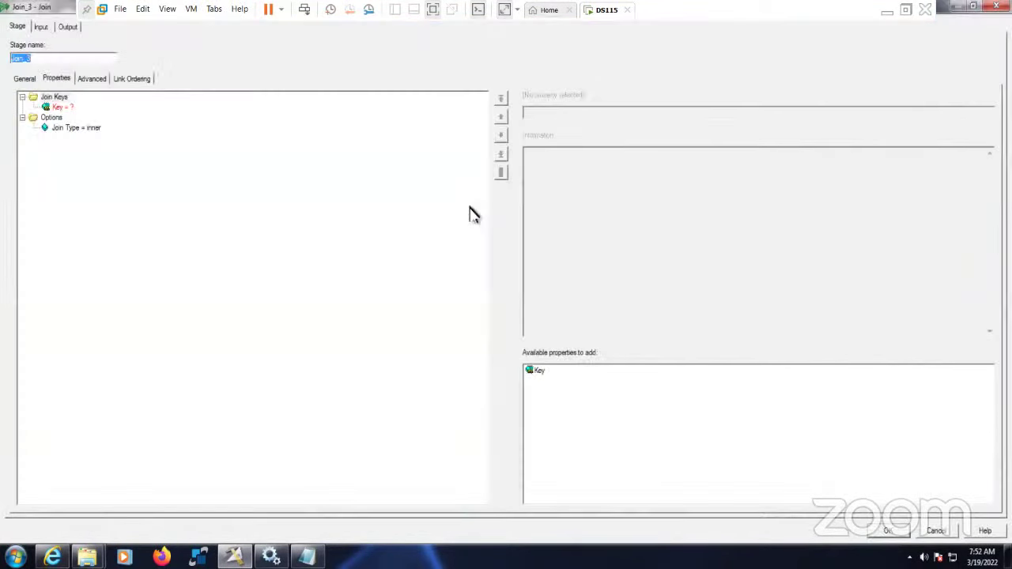
left_click(61, 107)
left_click(719, 117)
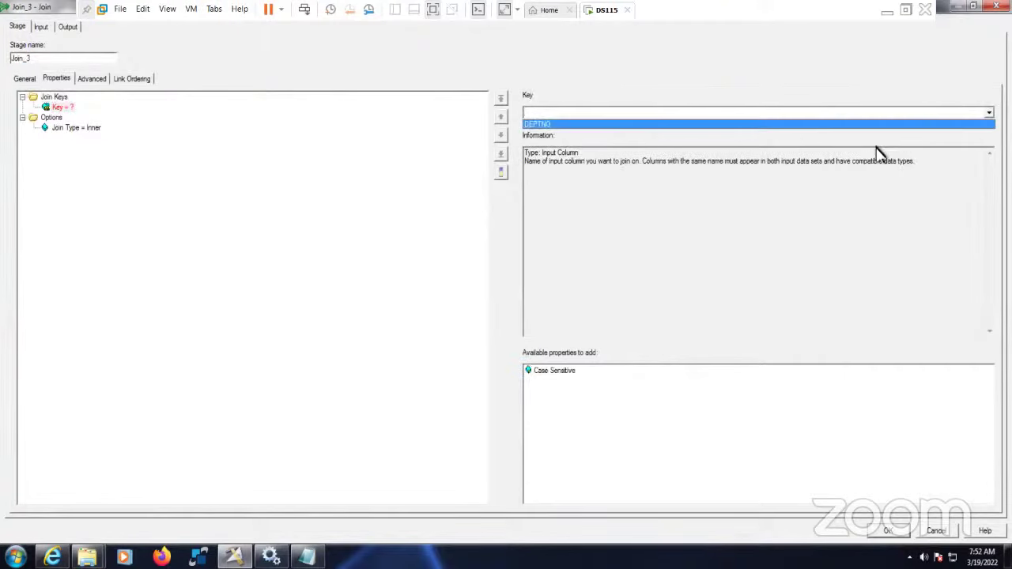
left_click(551, 127)
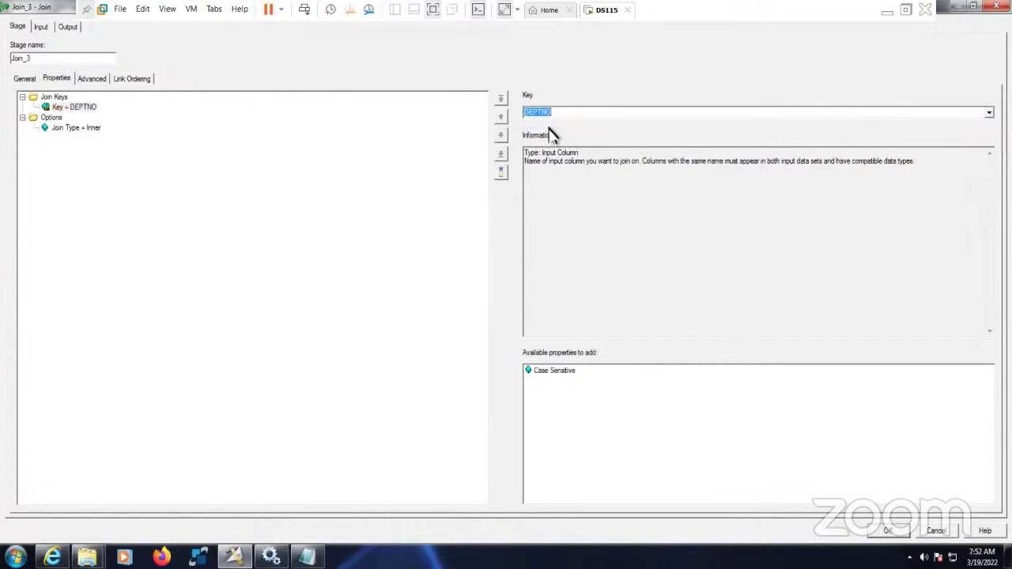
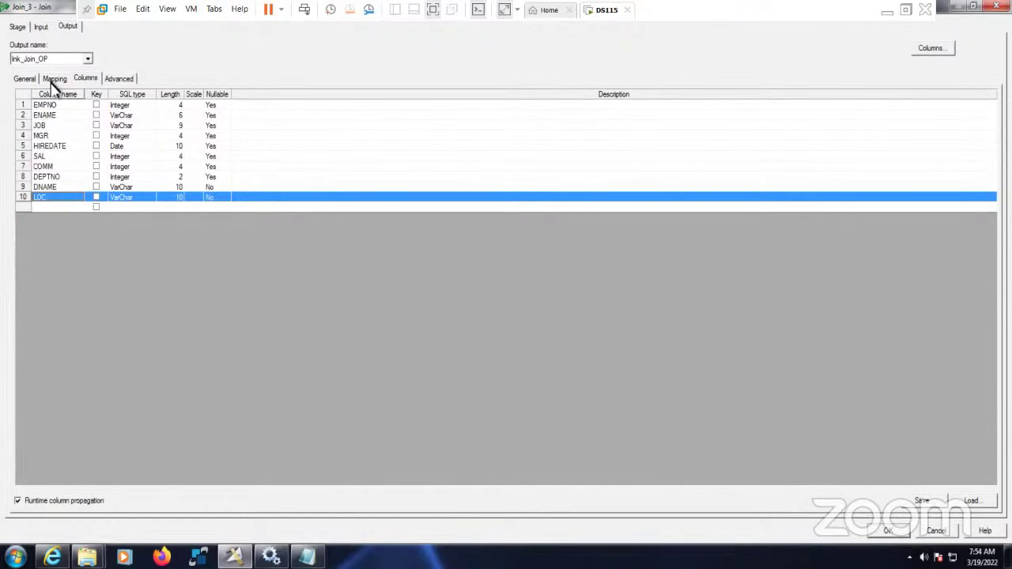
Review Join_3's DEPTNO and COMM derivations in the lnk_Join_OP mapping, then accept the stage.
left_click(53, 80)
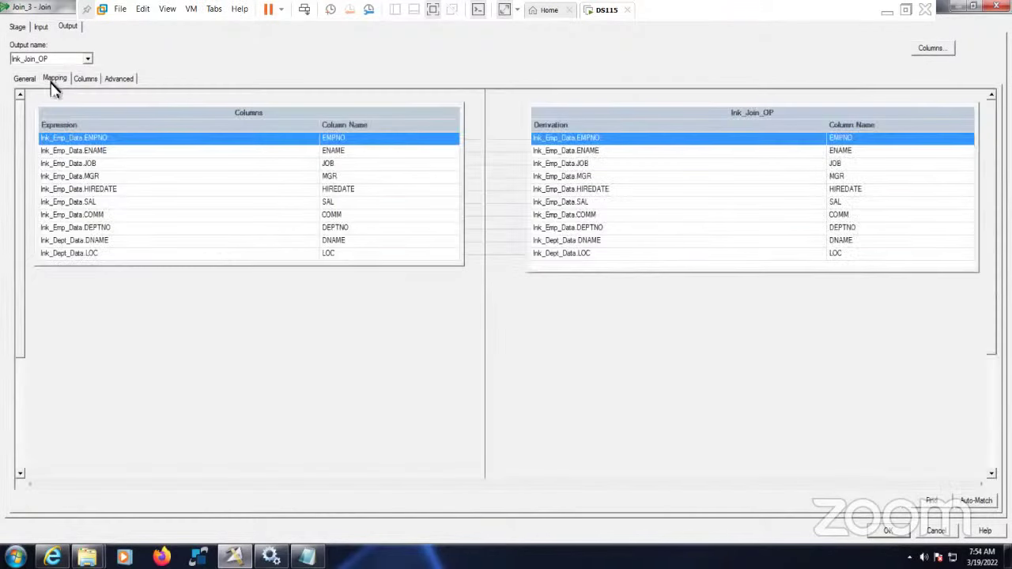
left_click(579, 229)
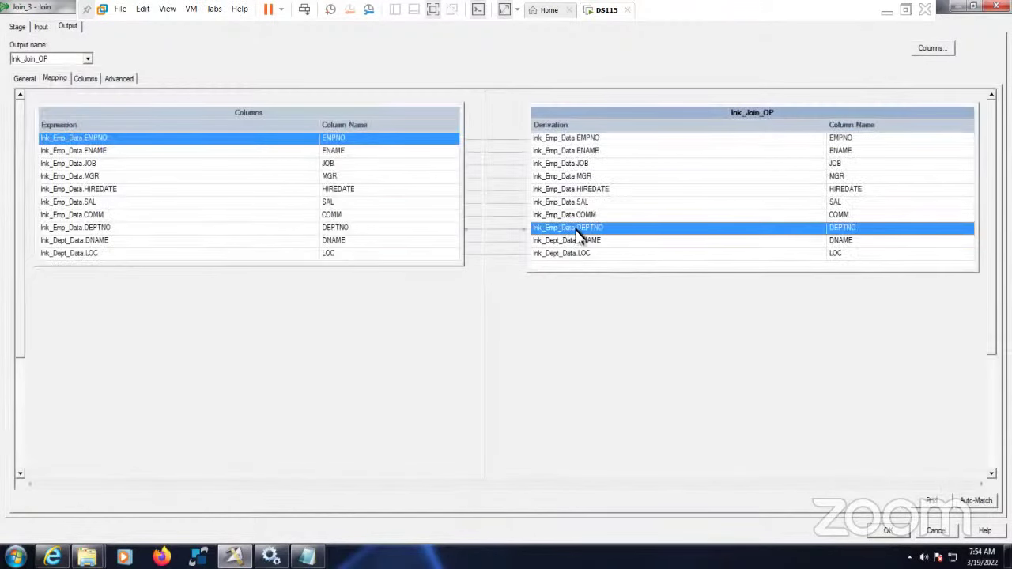
left_click(569, 217)
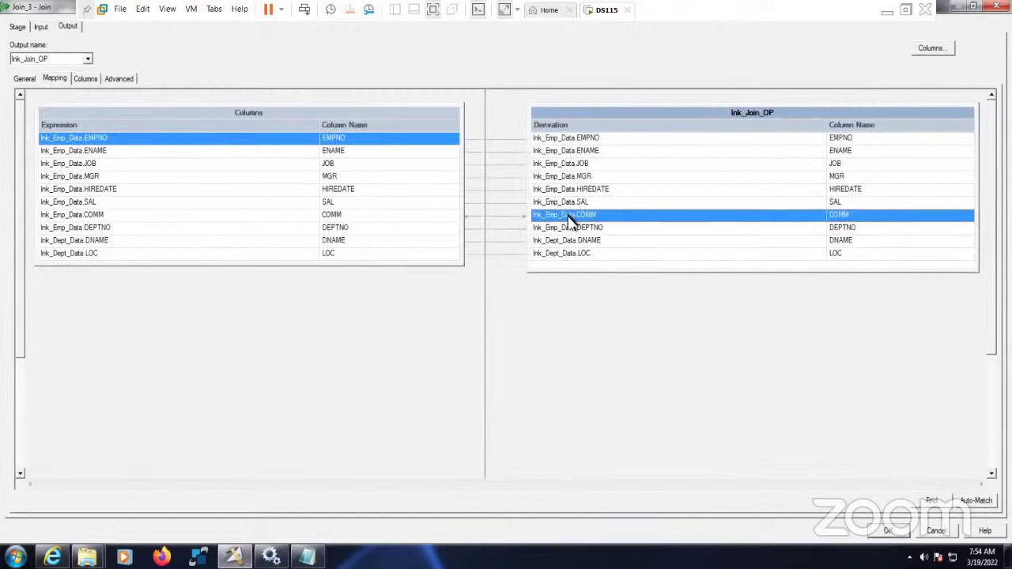
left_click(575, 229)
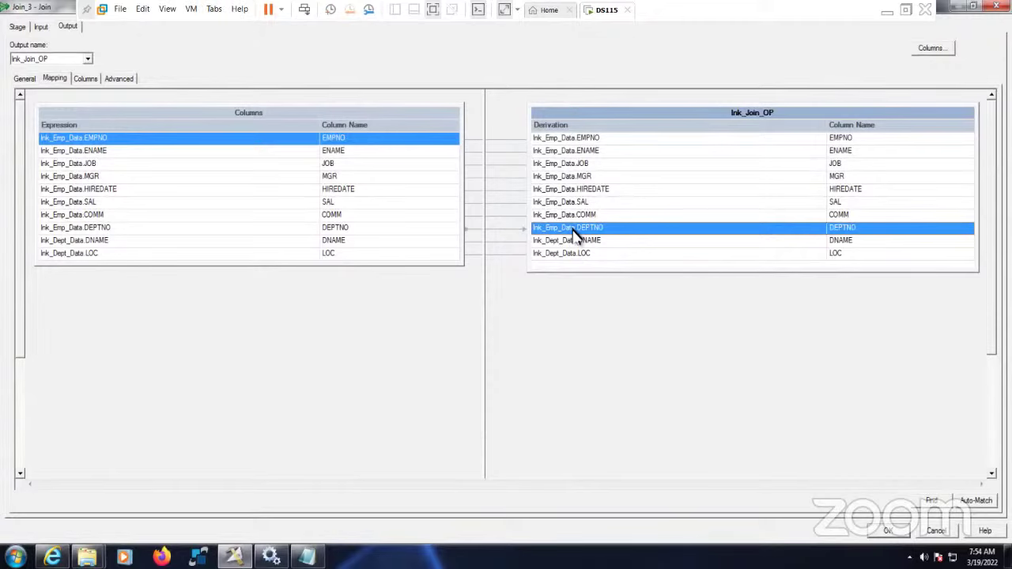
left_click(574, 215)
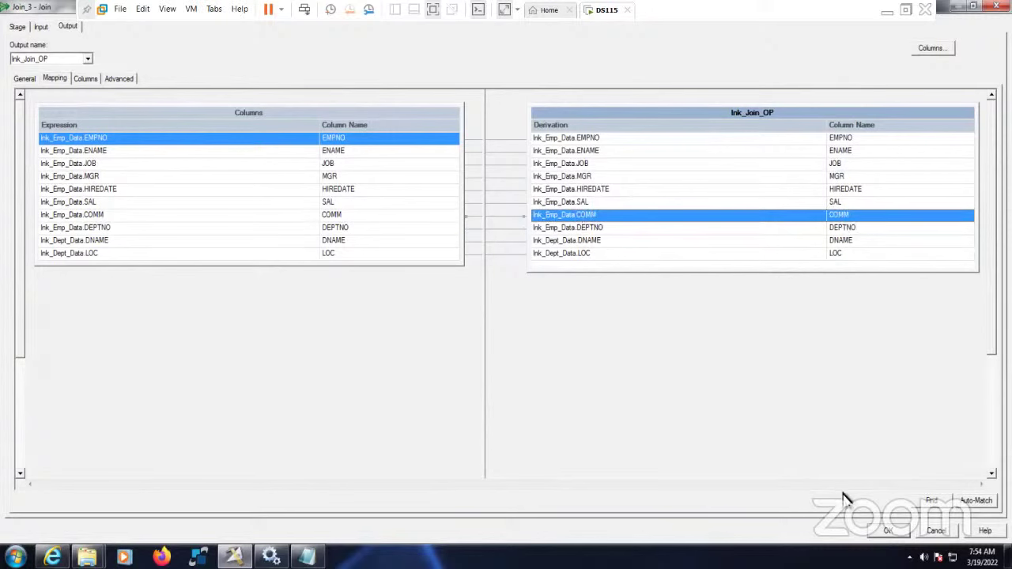
left_click(887, 530)
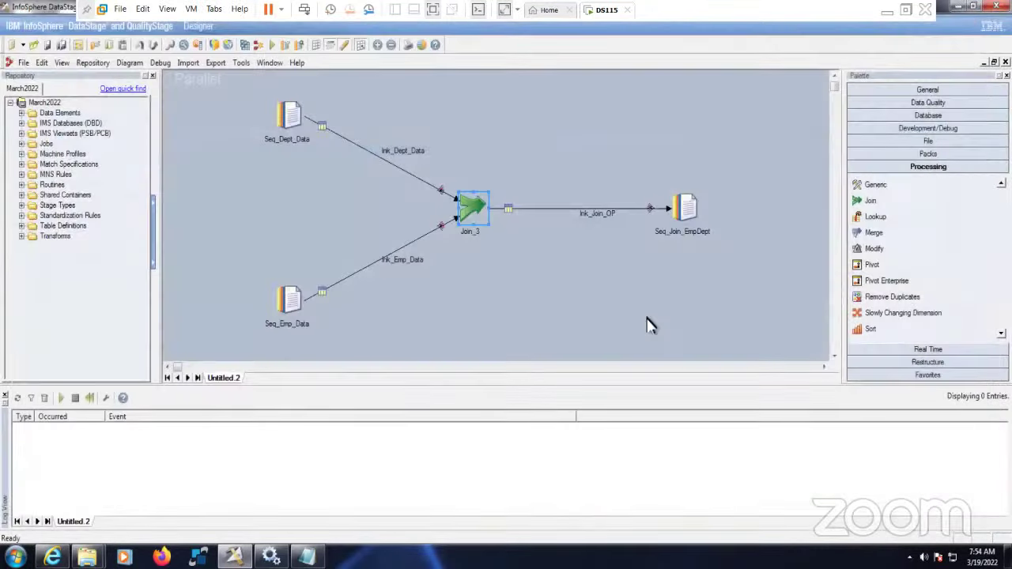
Point Seq_Join_EmpDept to C:\Target\Join_Inner.txt with First Line is Column Names set to True.
double_click(685, 223)
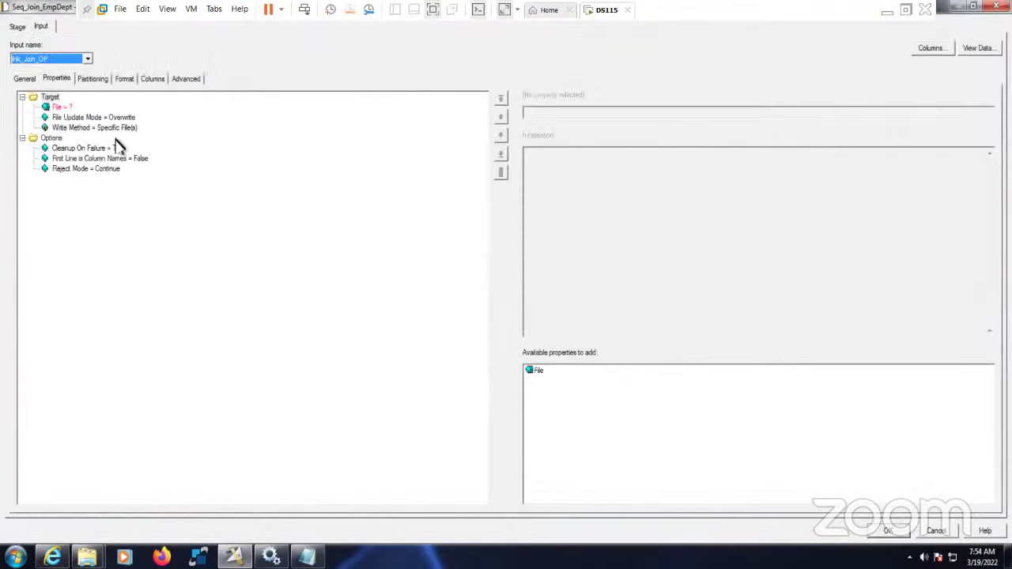
left_click(63, 106)
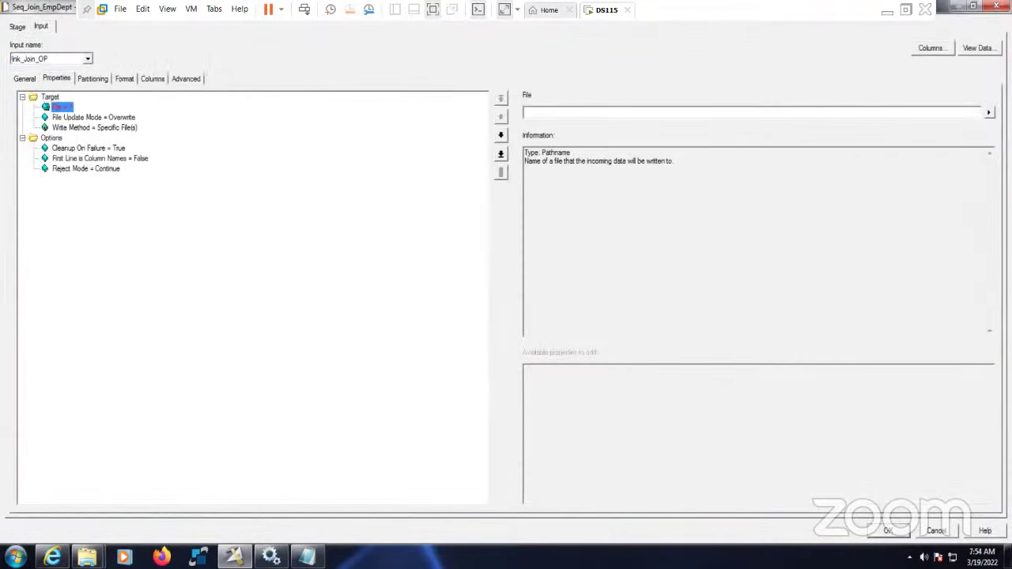
left_click(988, 112)
left_click(950, 145)
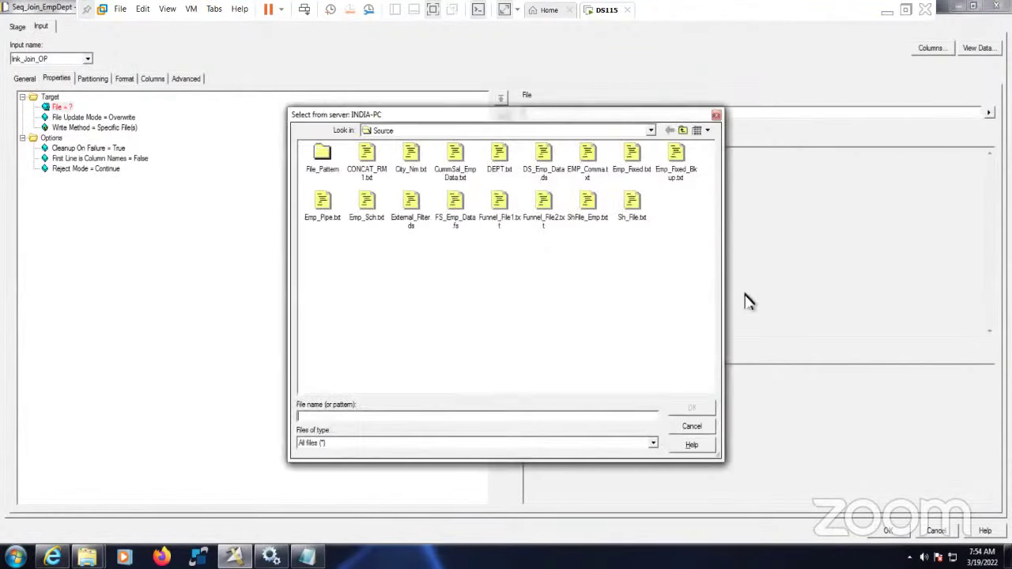
left_click(683, 131)
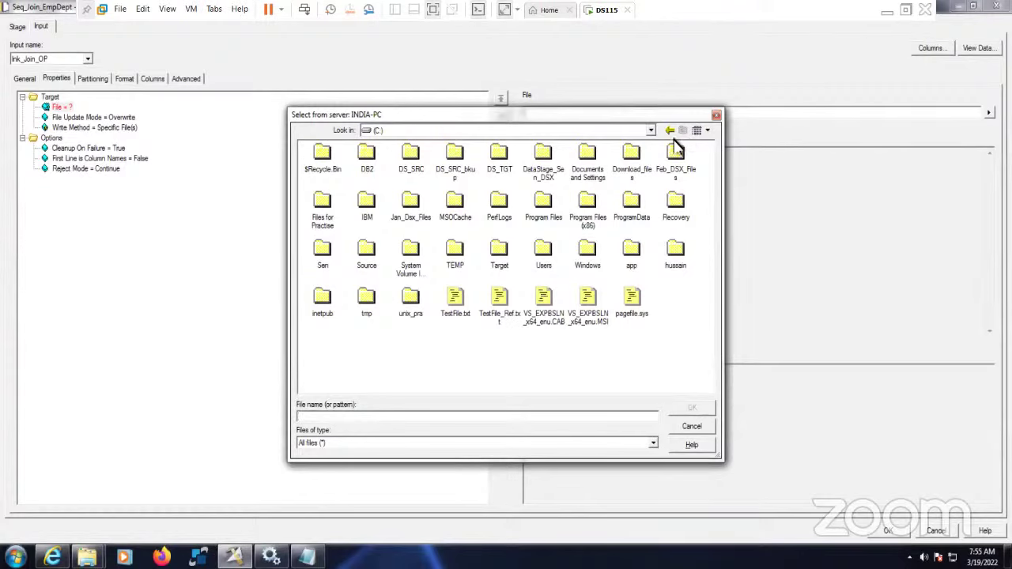
double_click(500, 251)
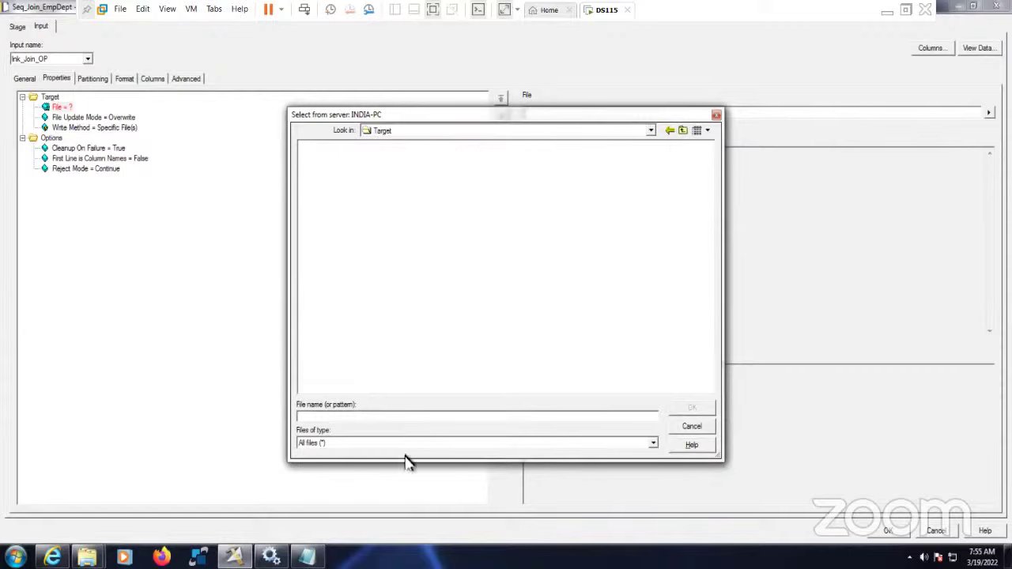
left_click(380, 418)
type("Join_Inner.txt")
left_click(684, 409)
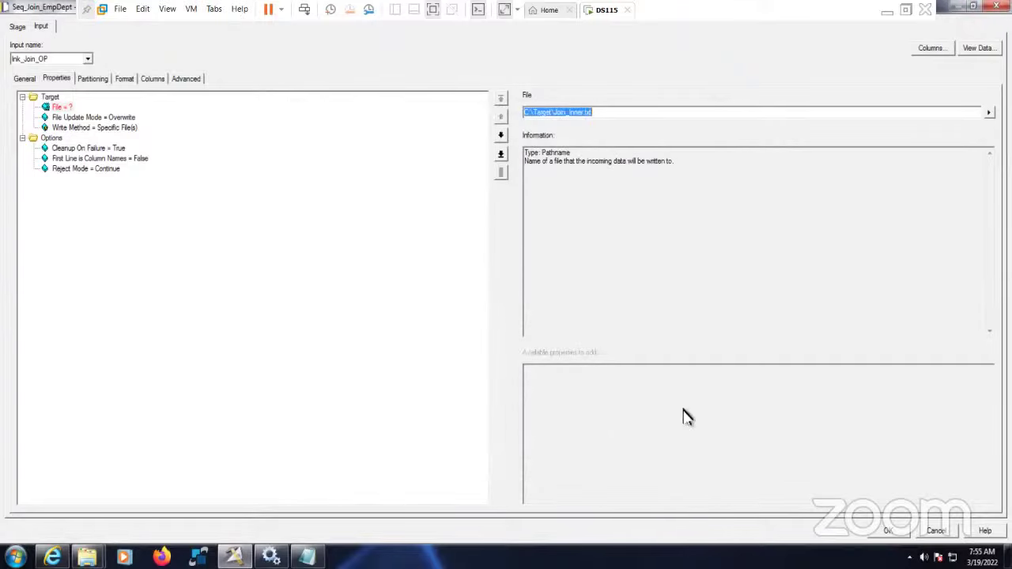
left_click(127, 160)
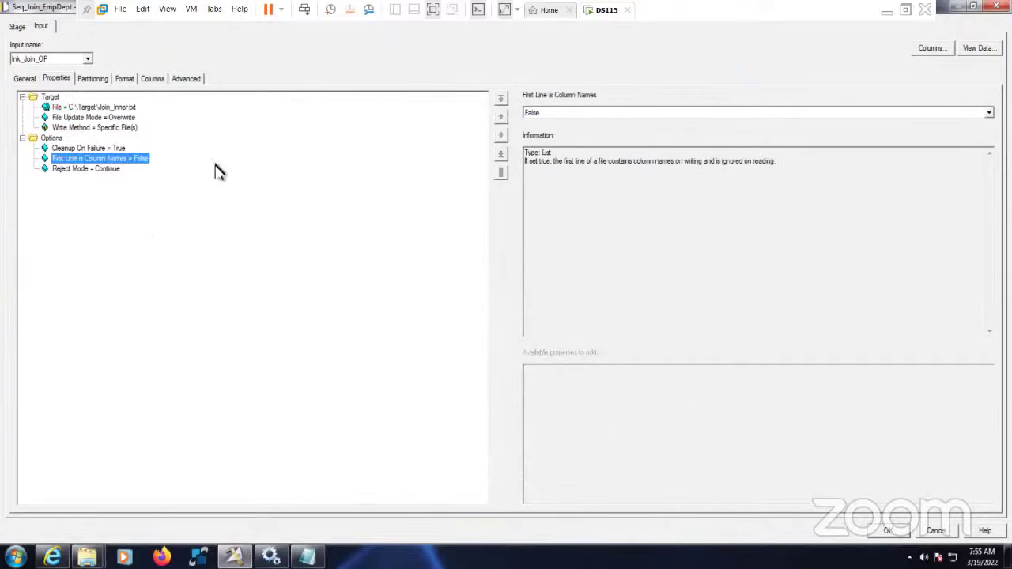
left_click(554, 117)
left_click(544, 133)
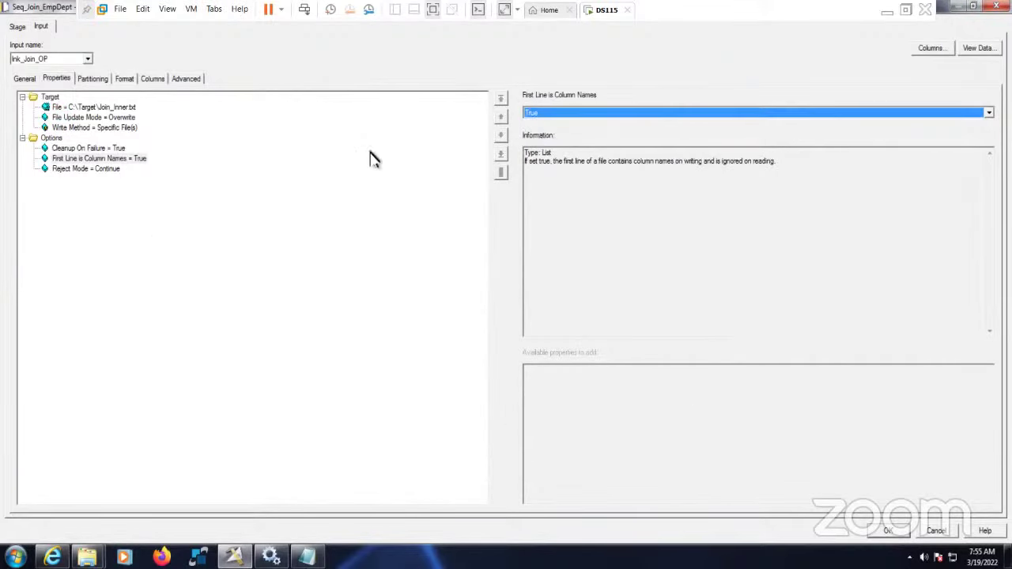
Remove the double Quote format setting, add a Null field value, and accept the target stage.
left_click(103, 82)
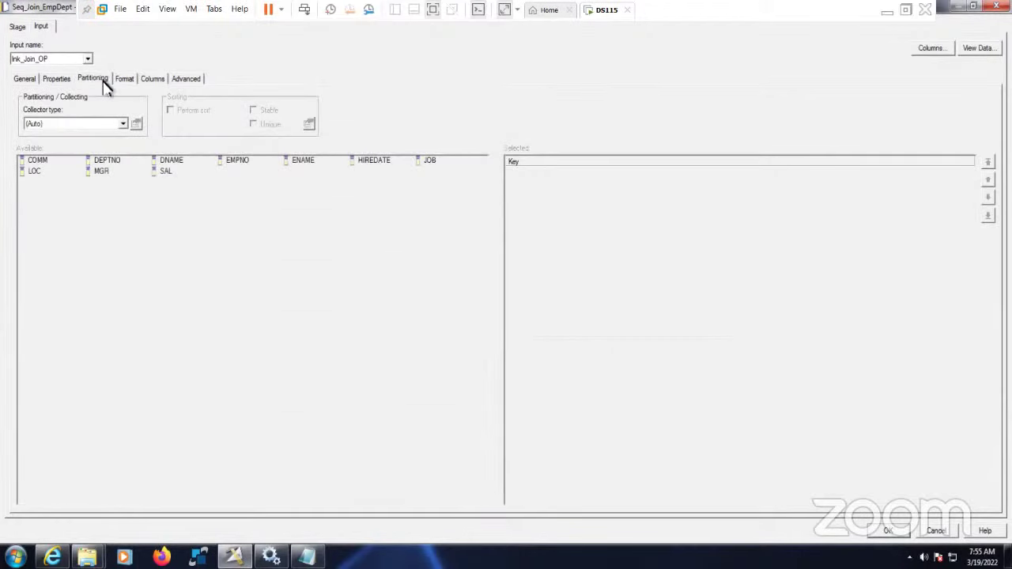
left_click(123, 80)
left_click(76, 148)
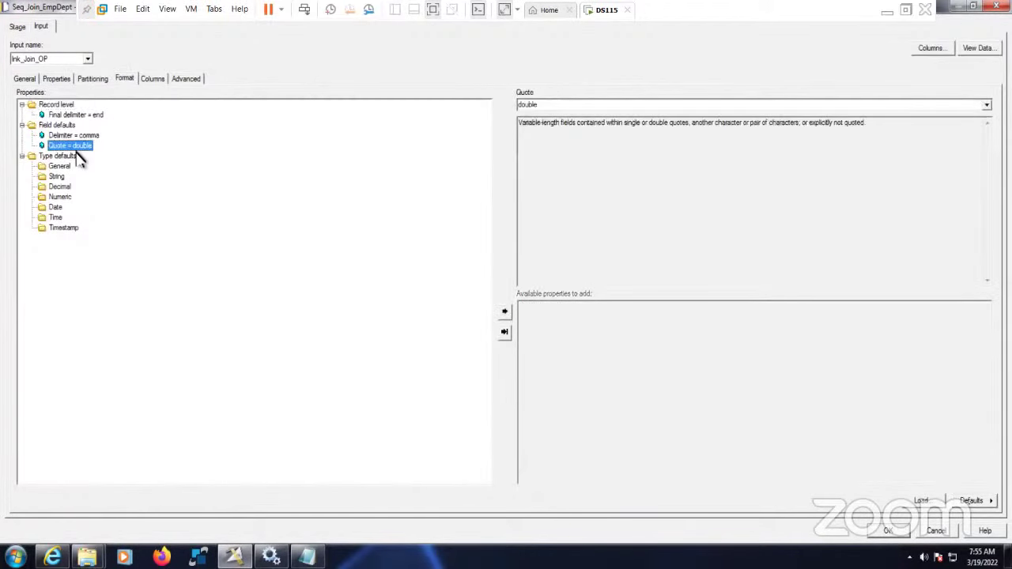
key("Delete")
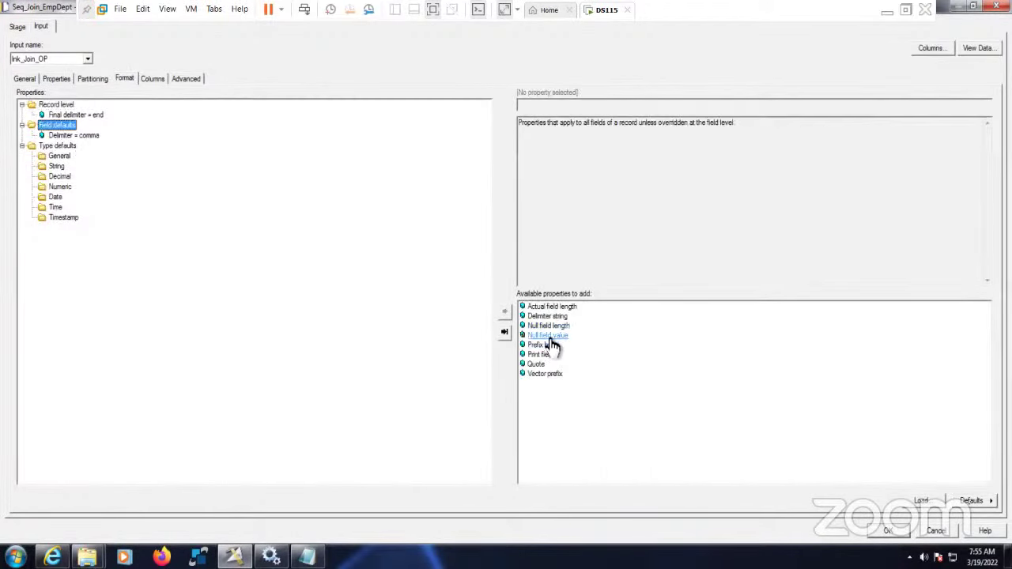
double_click(548, 335)
left_click(540, 106)
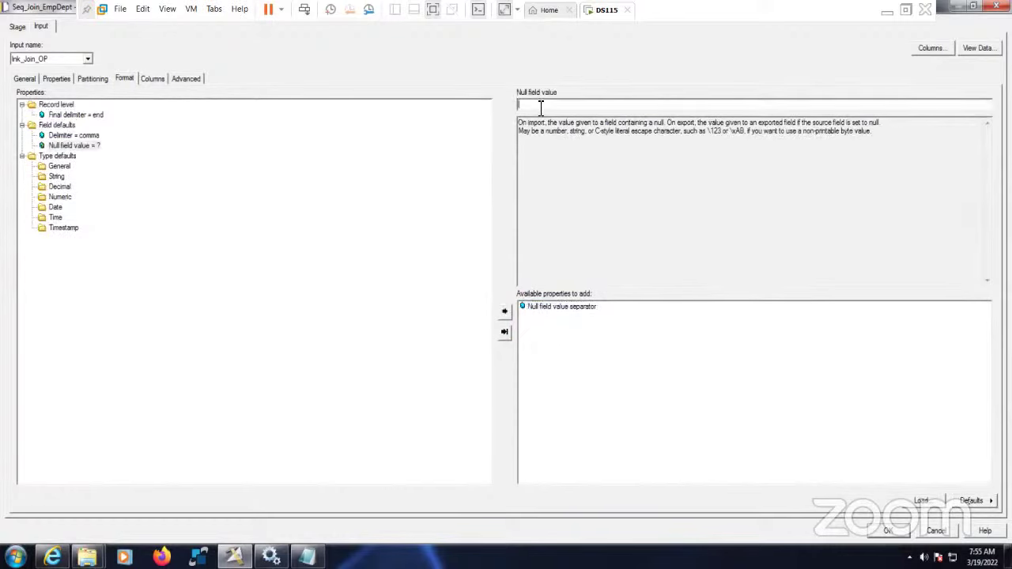
left_click(68, 127)
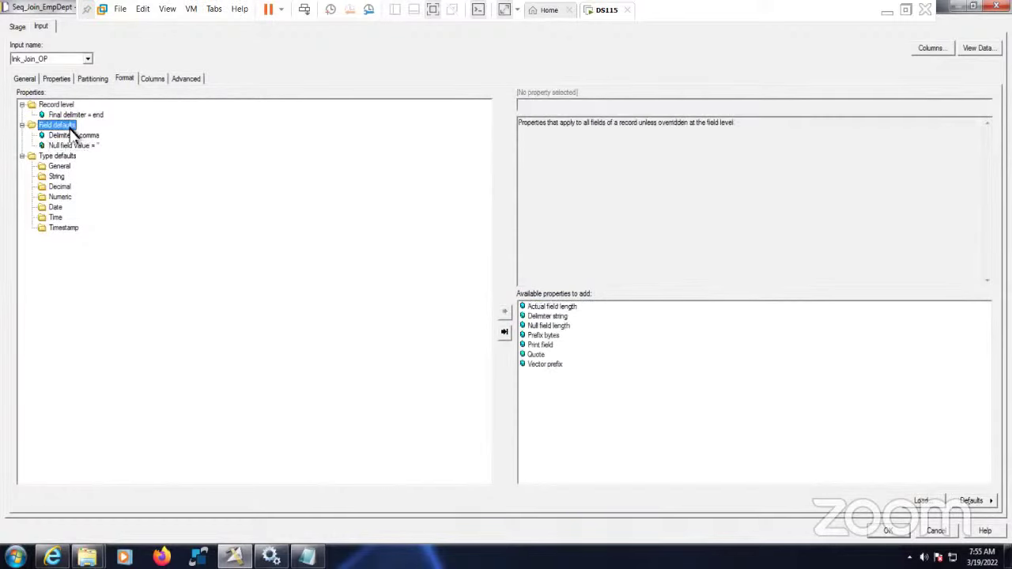
left_click(154, 79)
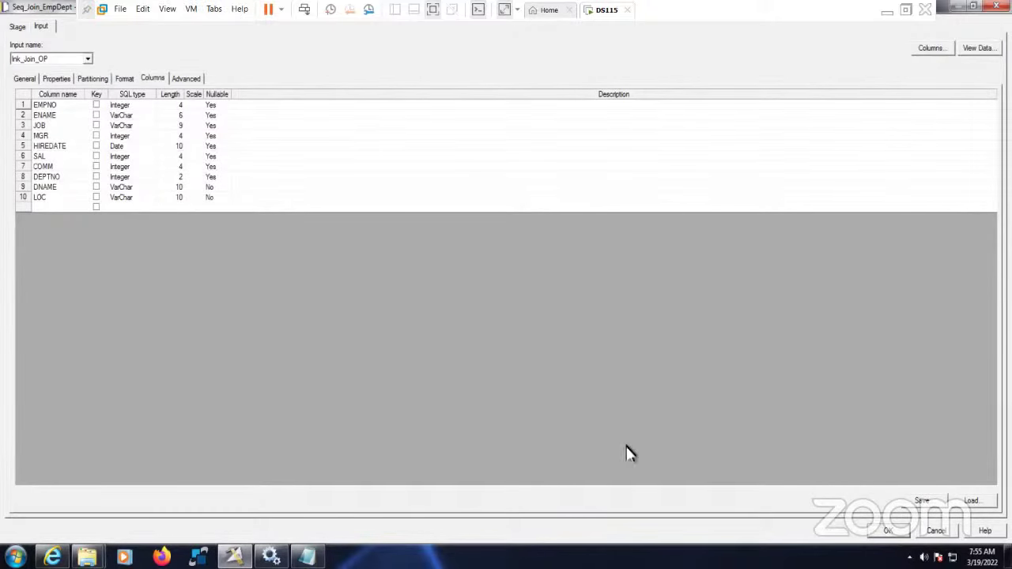
left_click(887, 530)
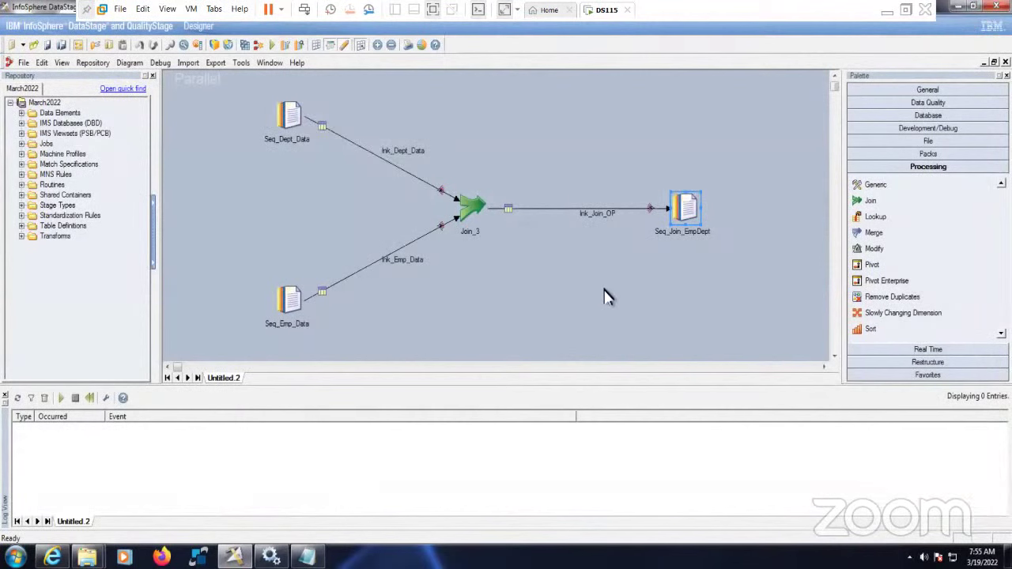
Save the untitled job as Exe34_Join_Inner in the Jobs\March_2022 folder.
left_click(604, 296)
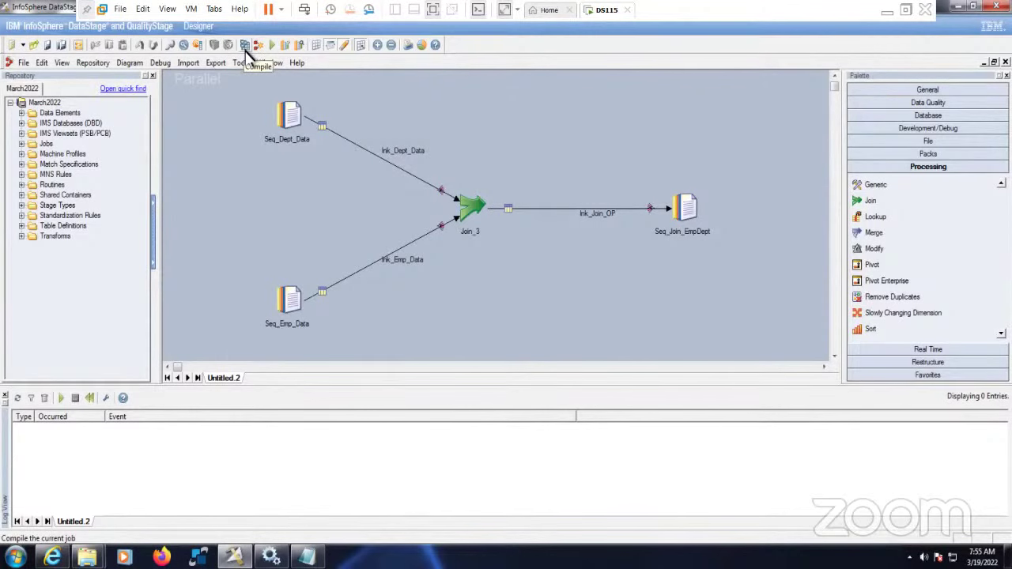
left_click(48, 45)
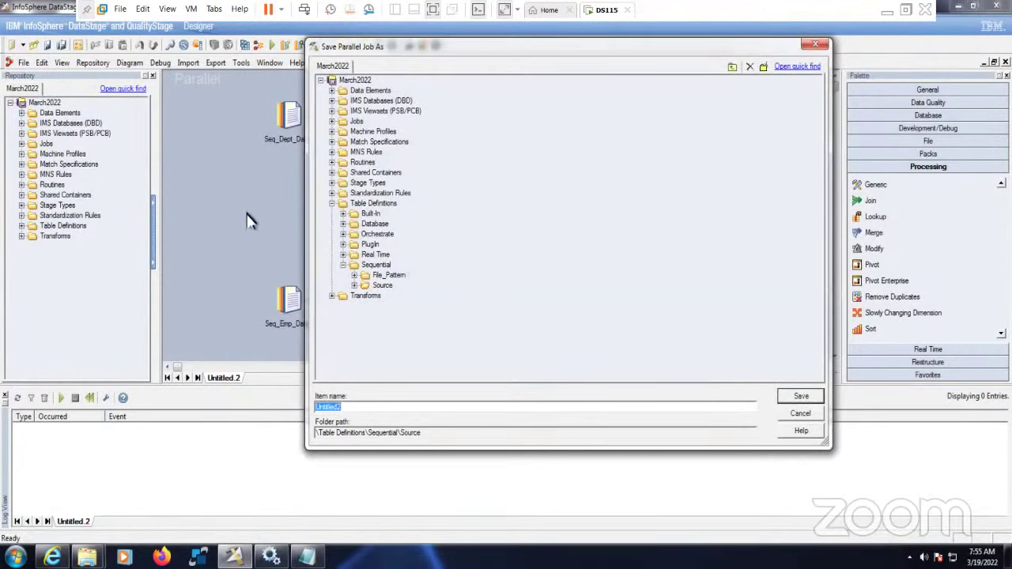
left_click(332, 121)
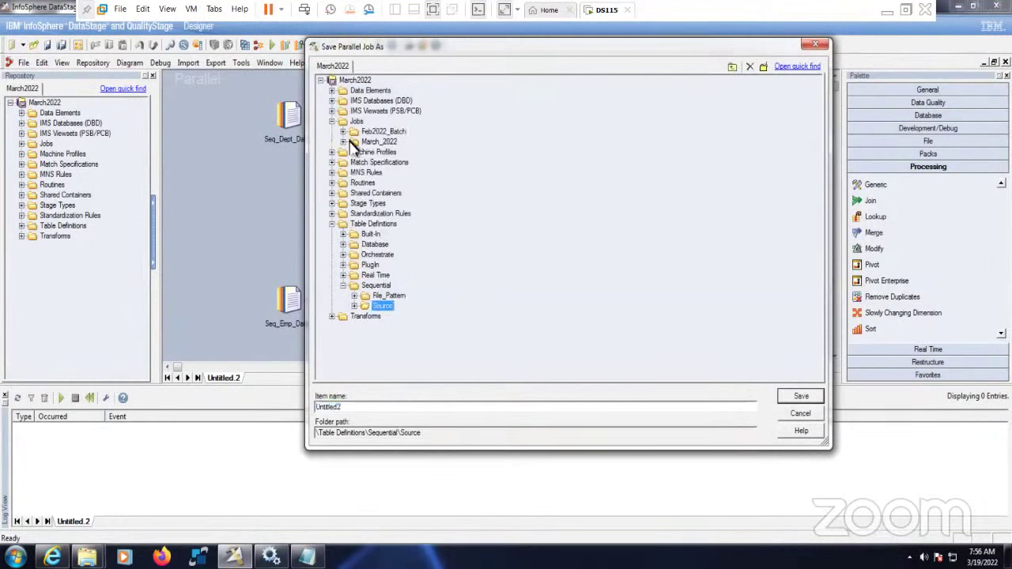
left_click(343, 142)
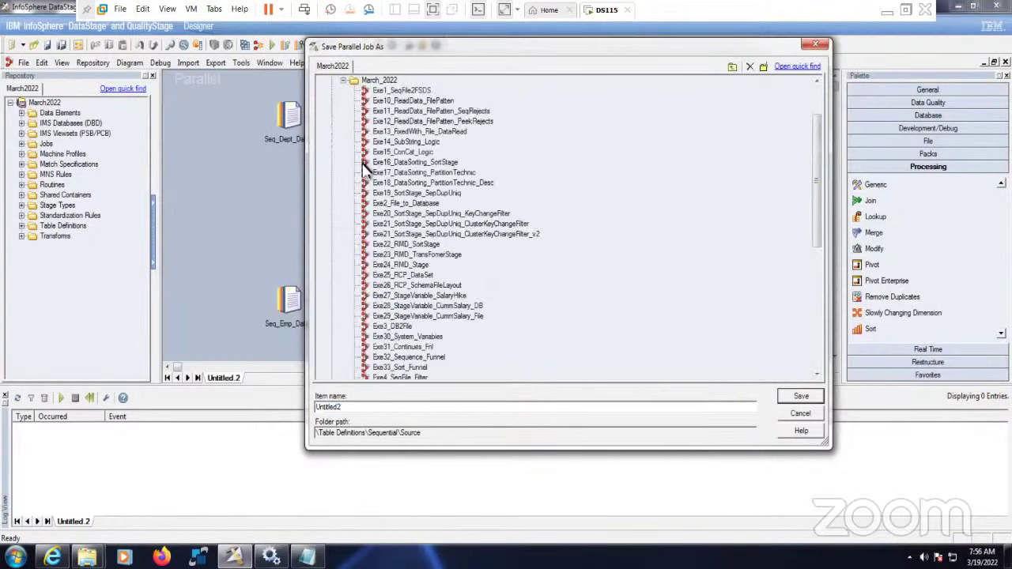
left_click(381, 81)
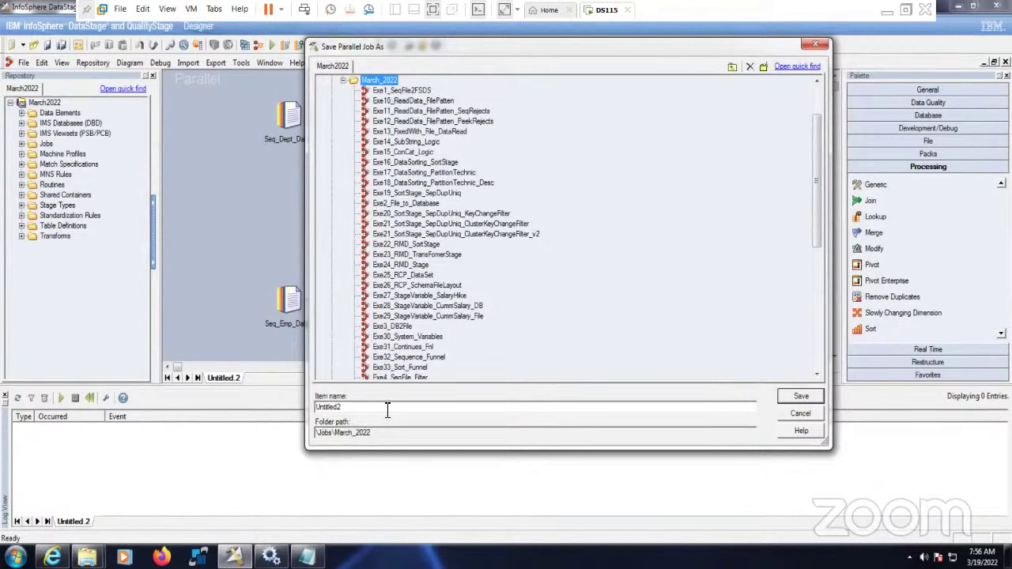
left_click(817, 375)
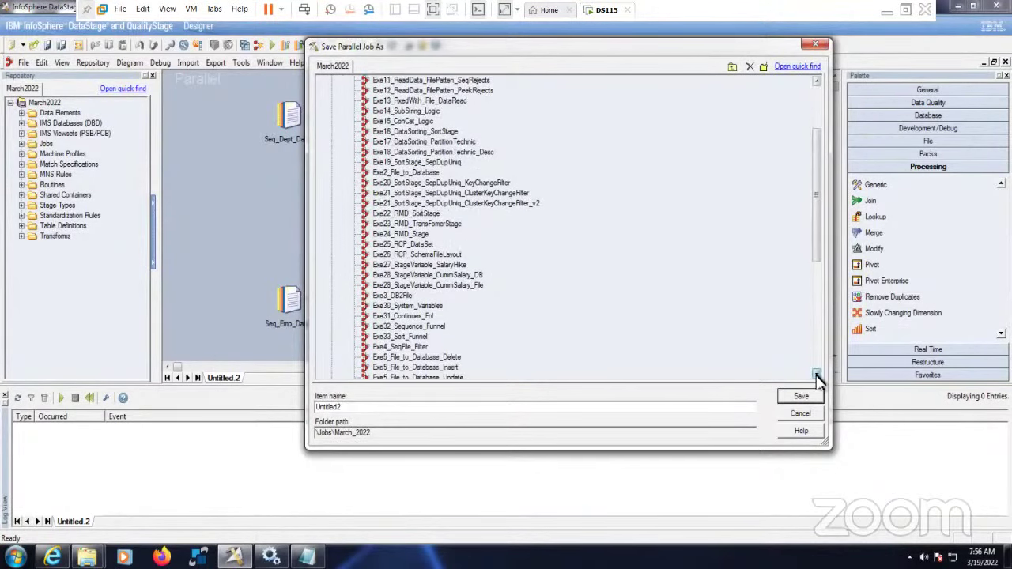
left_click_drag(425, 409, 214, 402)
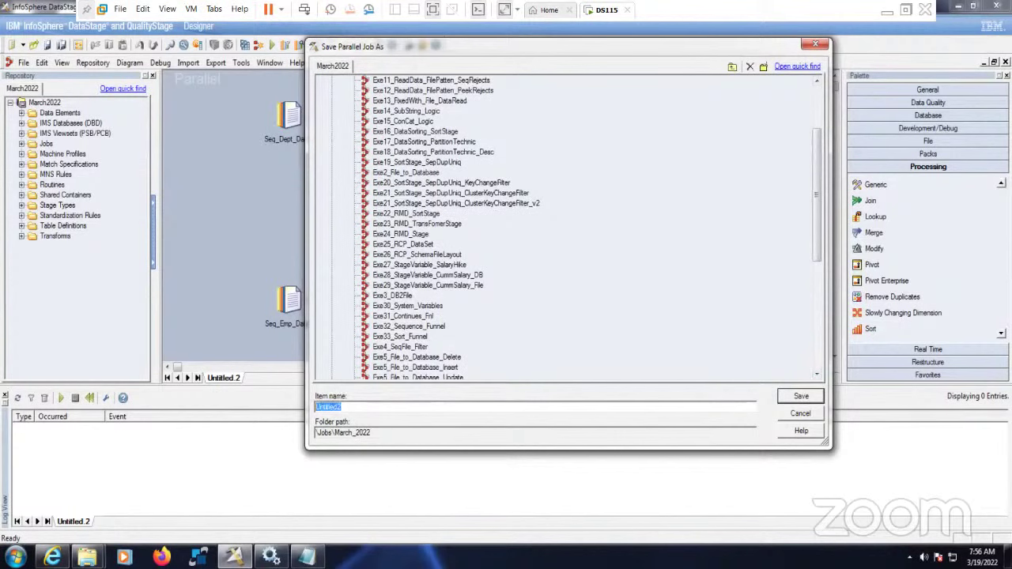
type("Exe34_Join_Inner")
left_click(794, 399)
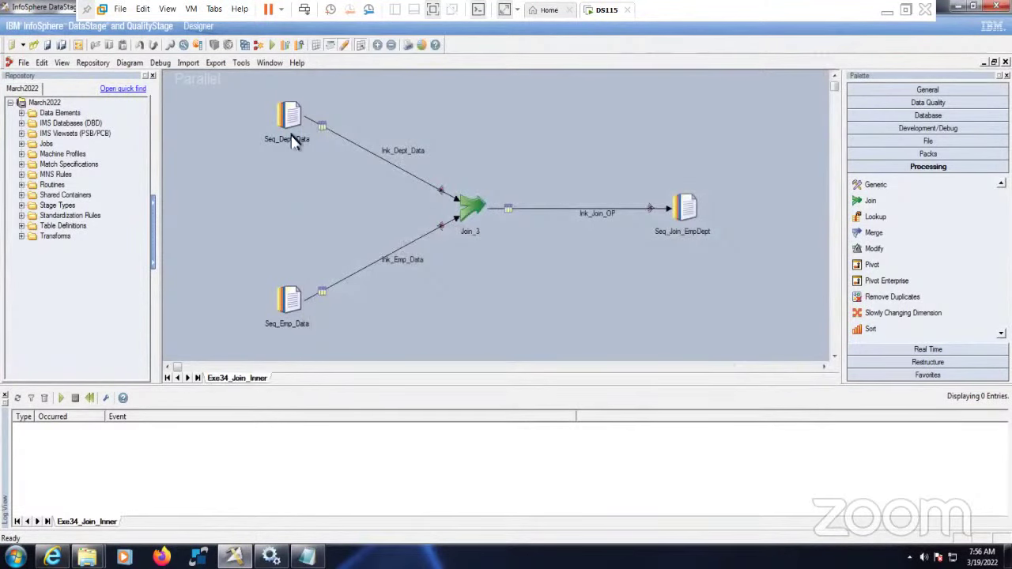
Compile Exe34_Join_Inner, dismiss the successful compile report, and run the job.
left_click(244, 44)
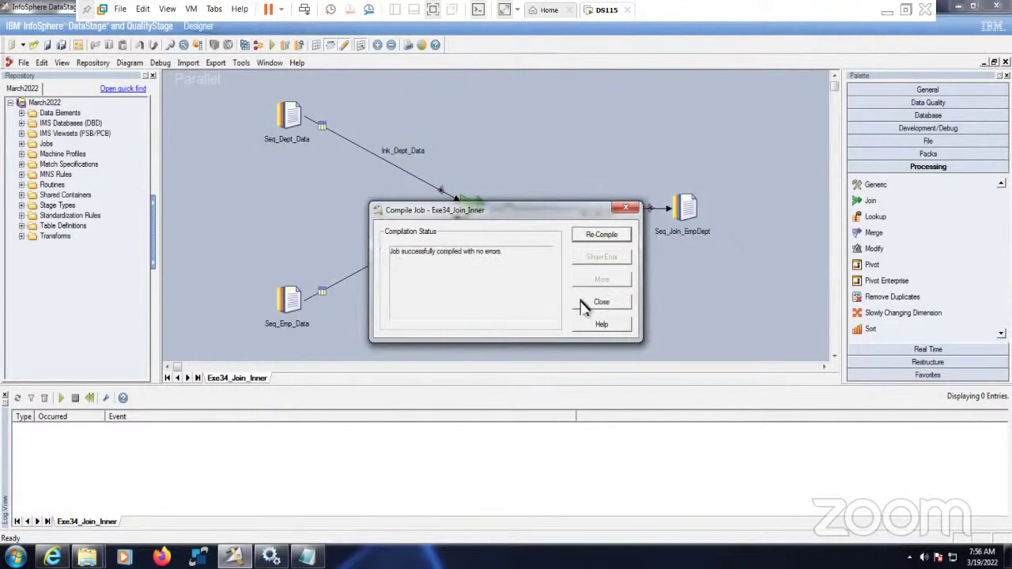
left_click(587, 302)
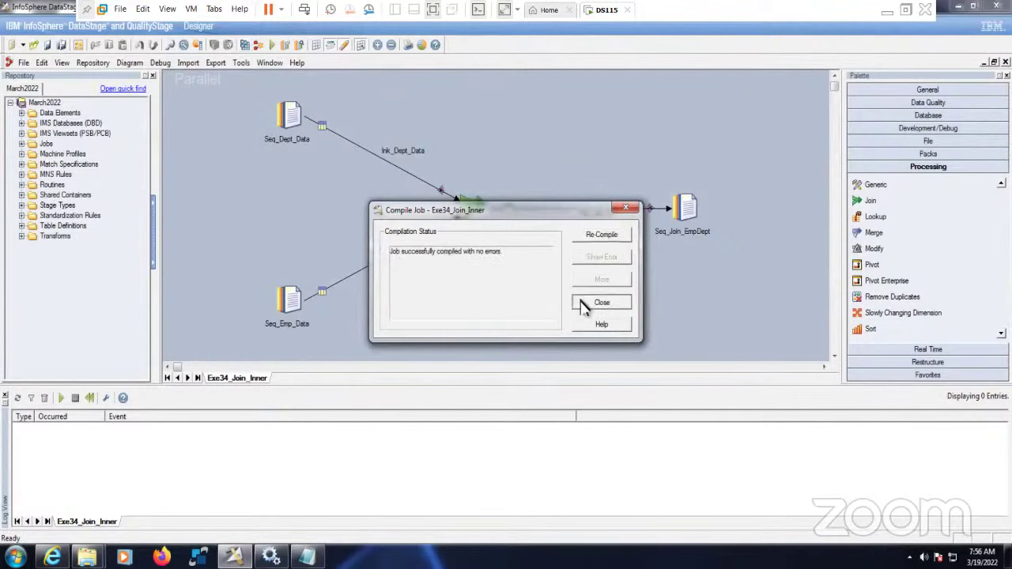
left_click(271, 45)
left_click(192, 272)
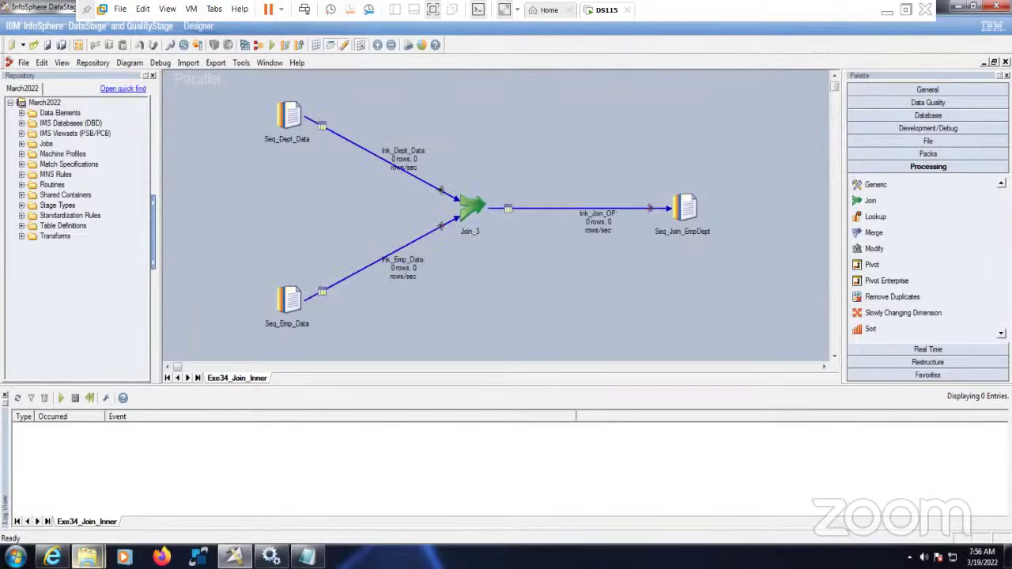
Open Emp_Pipe and DEPT from the C:\Source folder in Notepad, then switch back to DataStage.
mouse_move(89, 557)
left_click(103, 515)
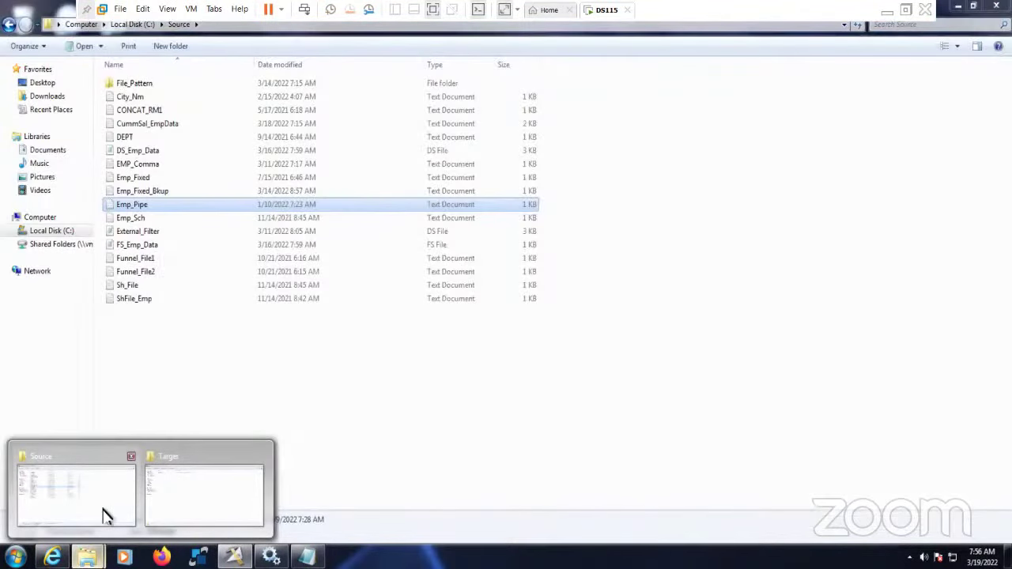
double_click(145, 206)
key("alt+F4")
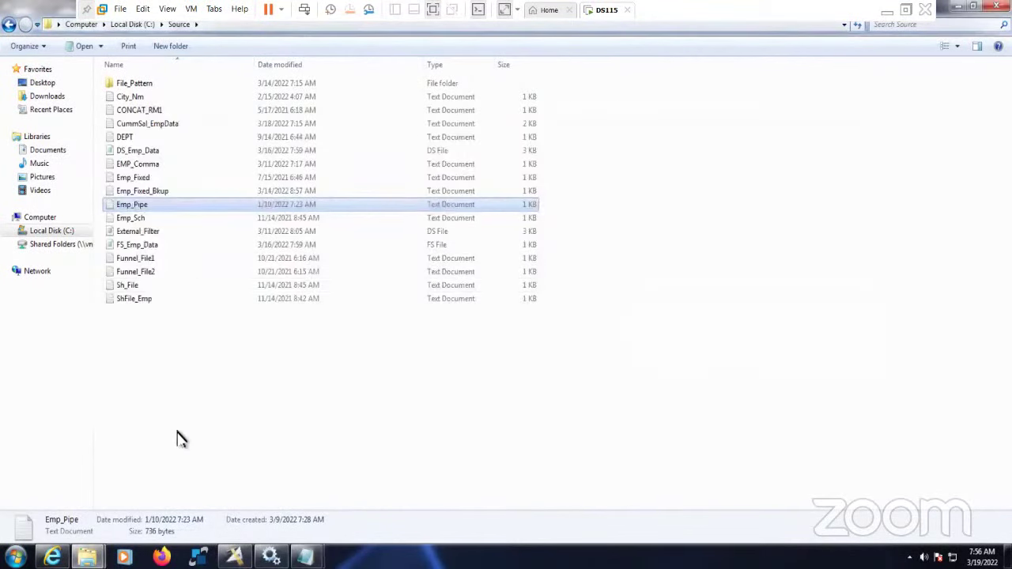
left_click(178, 438)
double_click(133, 139)
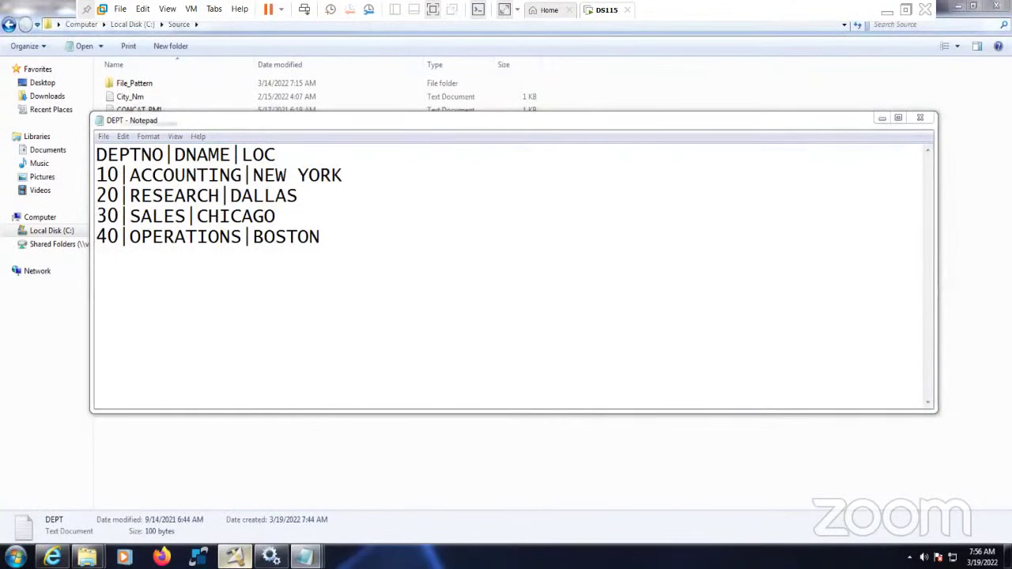
key("alt+Tab")
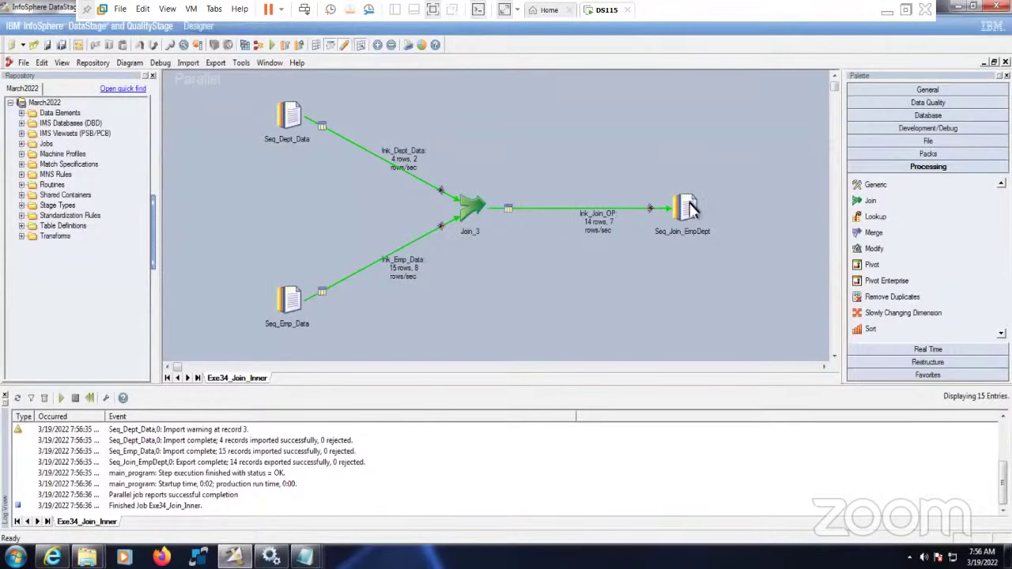
View the lnk_Join_OP data of Seq_Join_EmpDept to see the 14 joined rows.
right_click(688, 203)
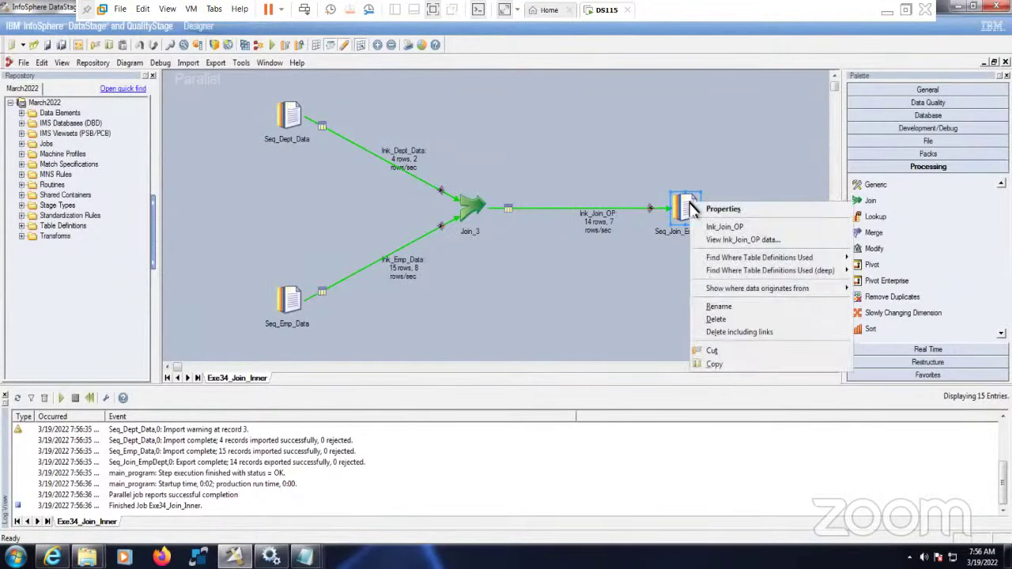
left_click(725, 240)
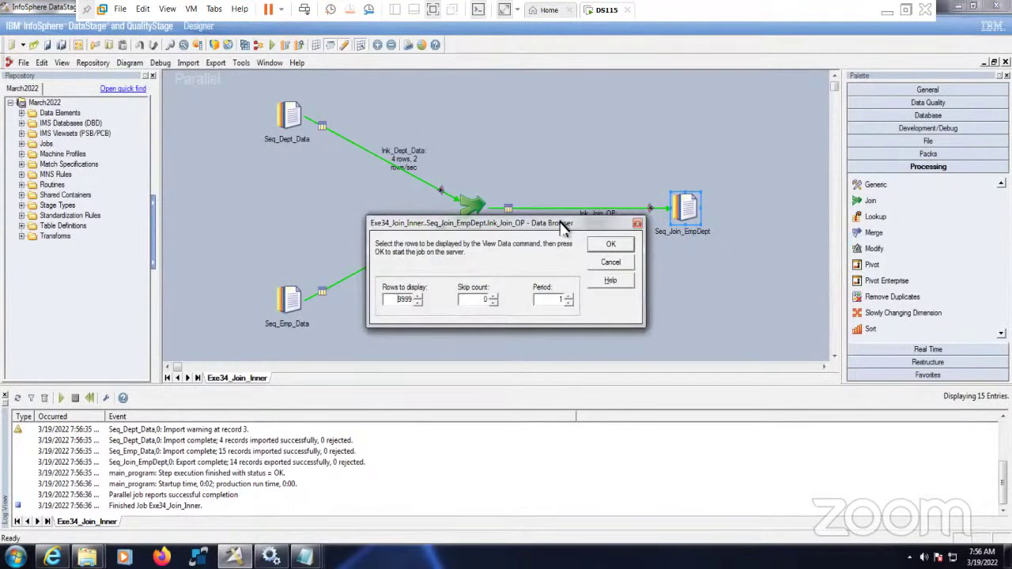
left_click_drag(562, 227, 727, 85)
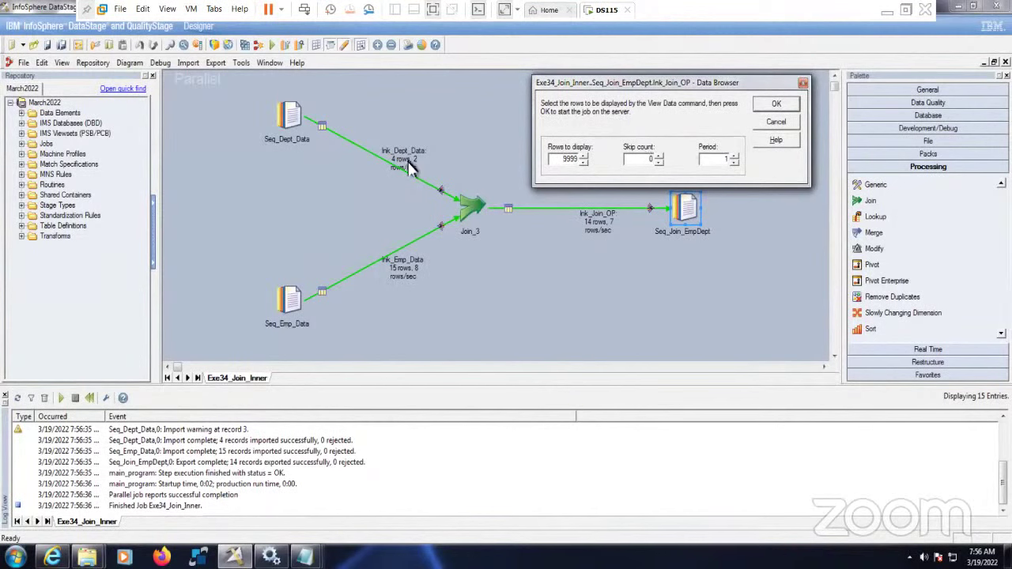
left_click(792, 108)
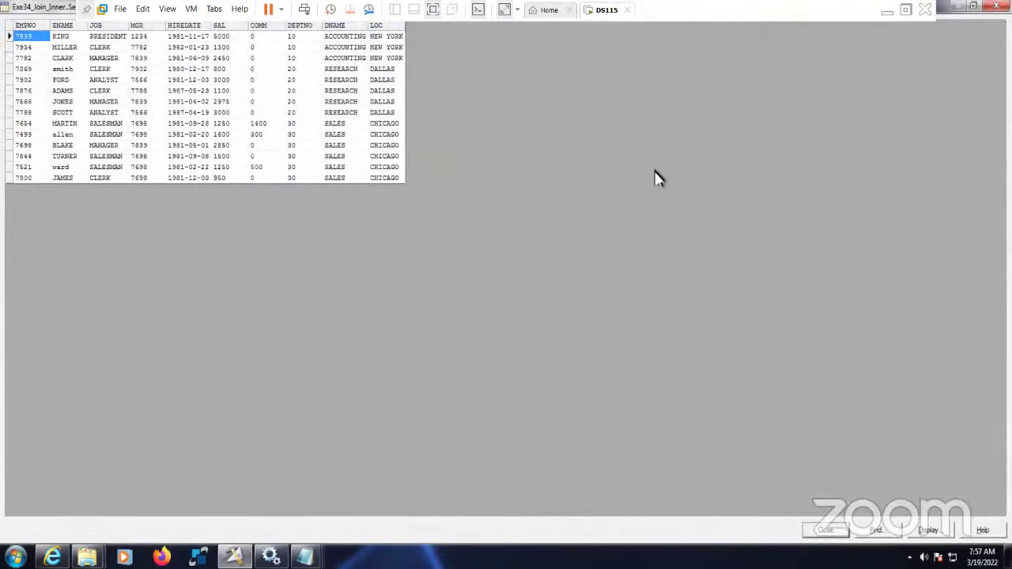
Arrange the Emp_Pipe and DEPT Notepad windows side by side, sized to show all rows.
mouse_move(307, 557)
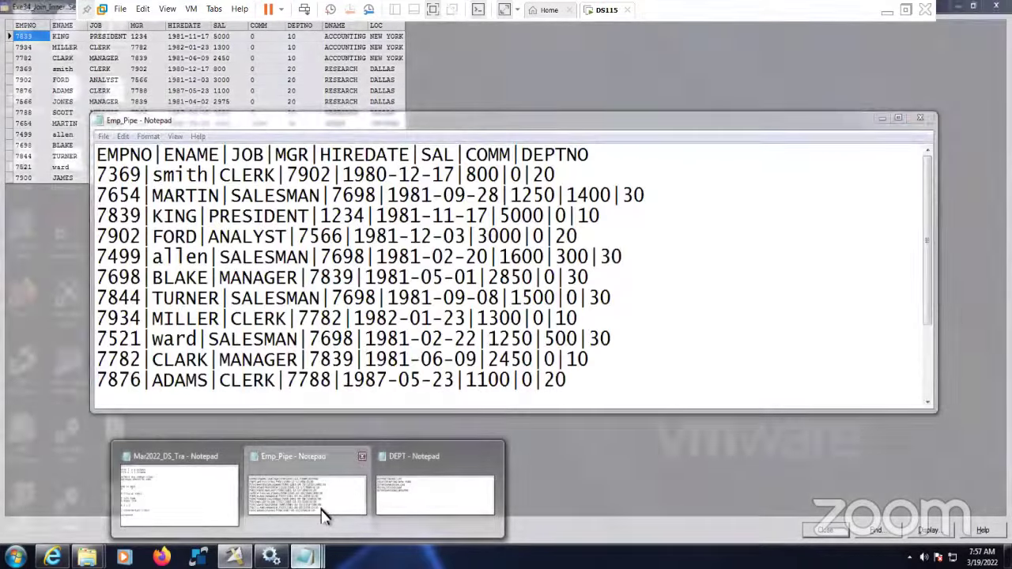
left_click(324, 516)
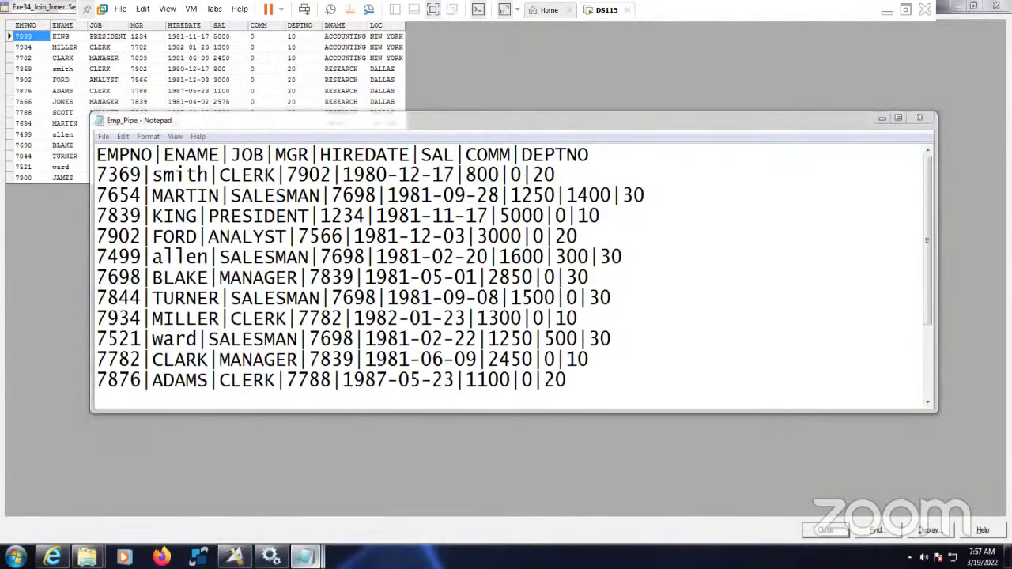
mouse_move(306, 557)
left_click(466, 507)
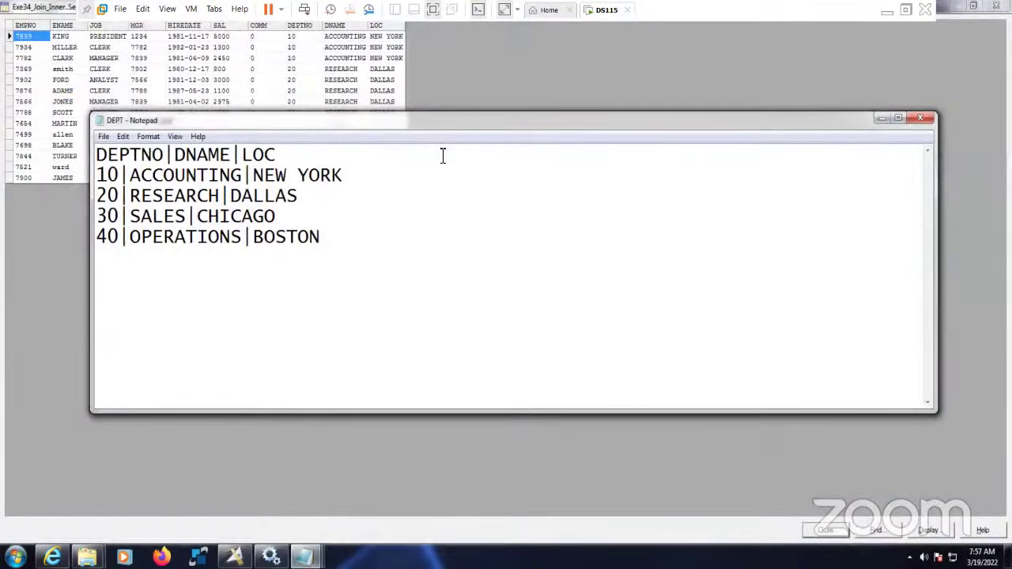
left_click_drag(436, 127, 976, 210)
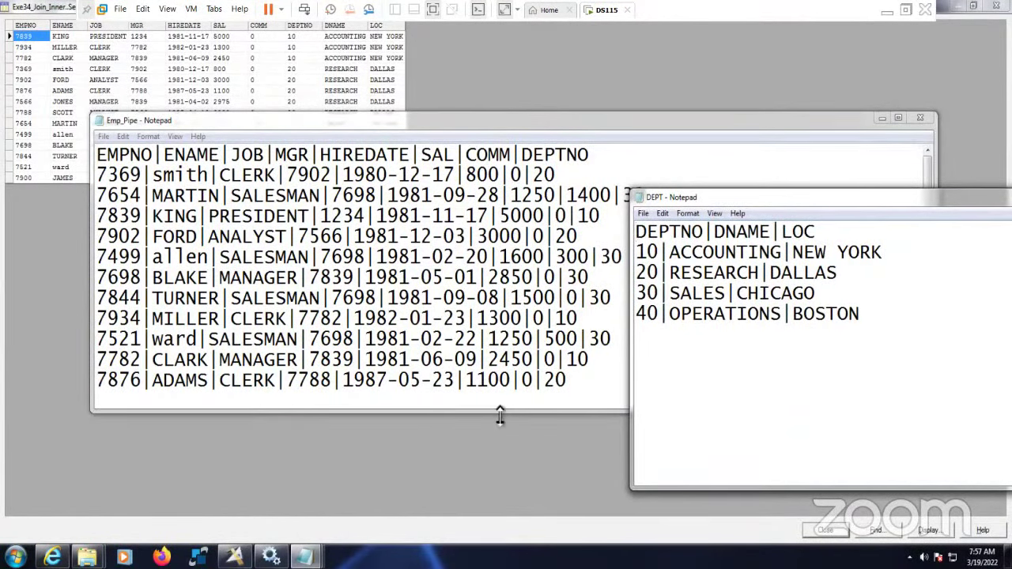
left_click_drag(503, 411, 509, 516)
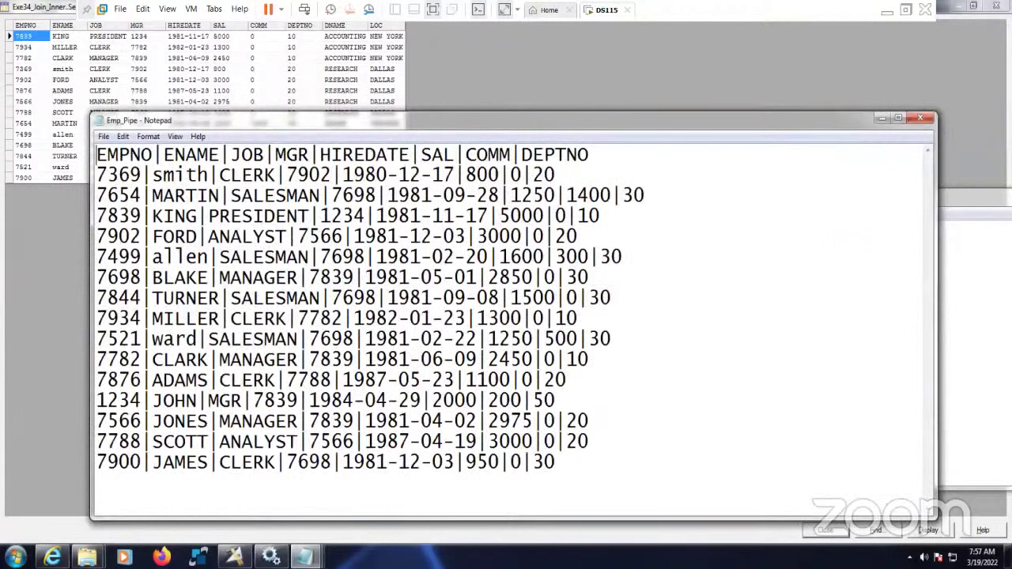
key("alt+Tab")
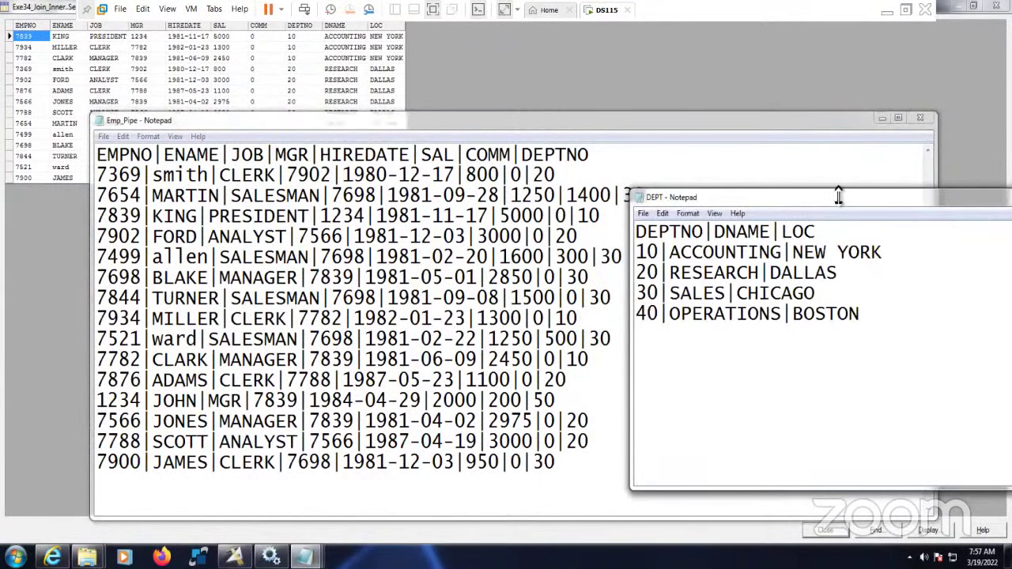
left_click_drag(838, 196, 888, 147)
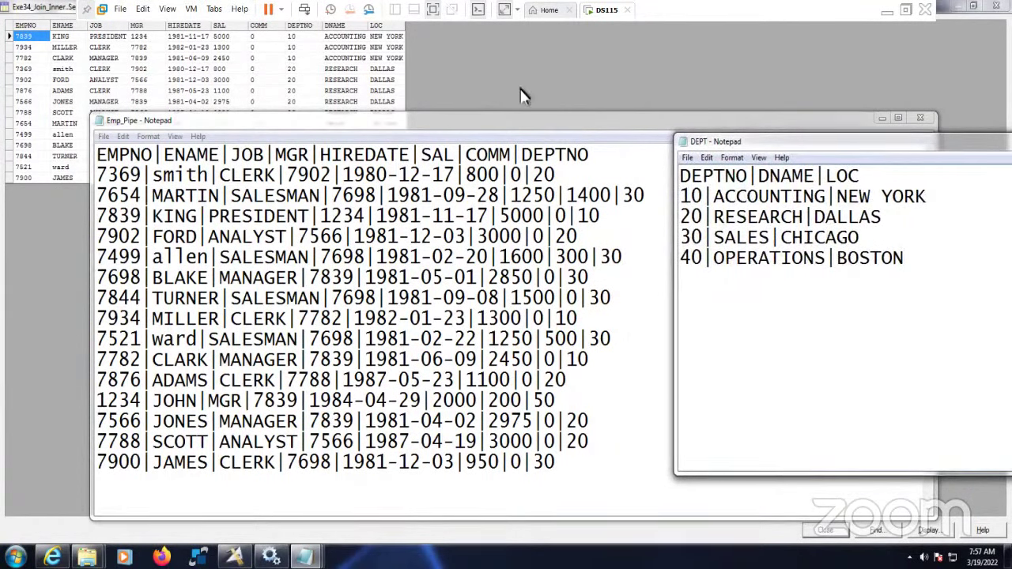
left_click_drag(518, 127, 489, 242)
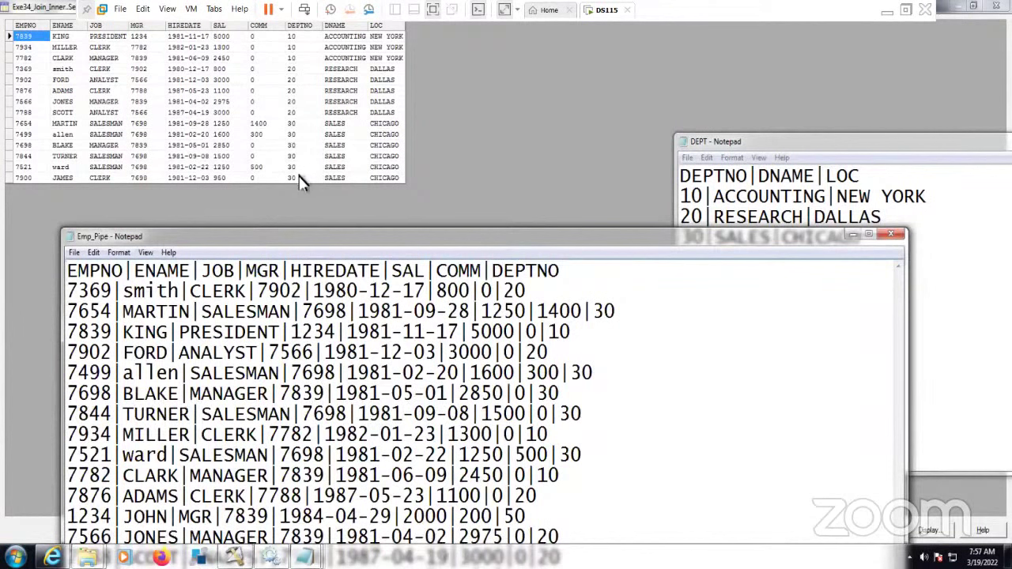
left_click_drag(352, 245, 343, 98)
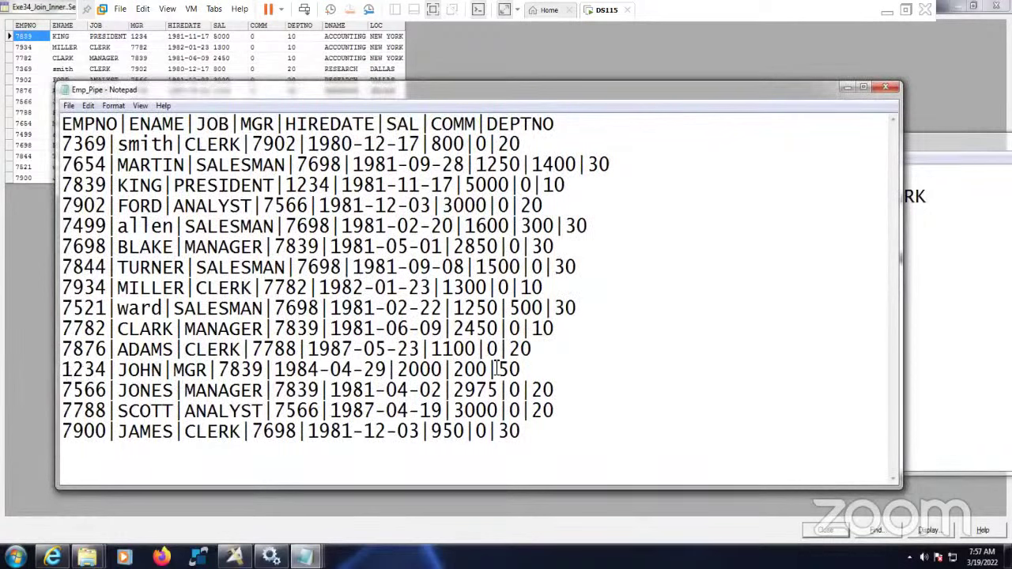
Select the employee row with DEPTNO 50, compare it to DEPT, then hide the files.
left_click_drag(520, 370, 316, 373)
left_click_drag(224, 369, 57, 369)
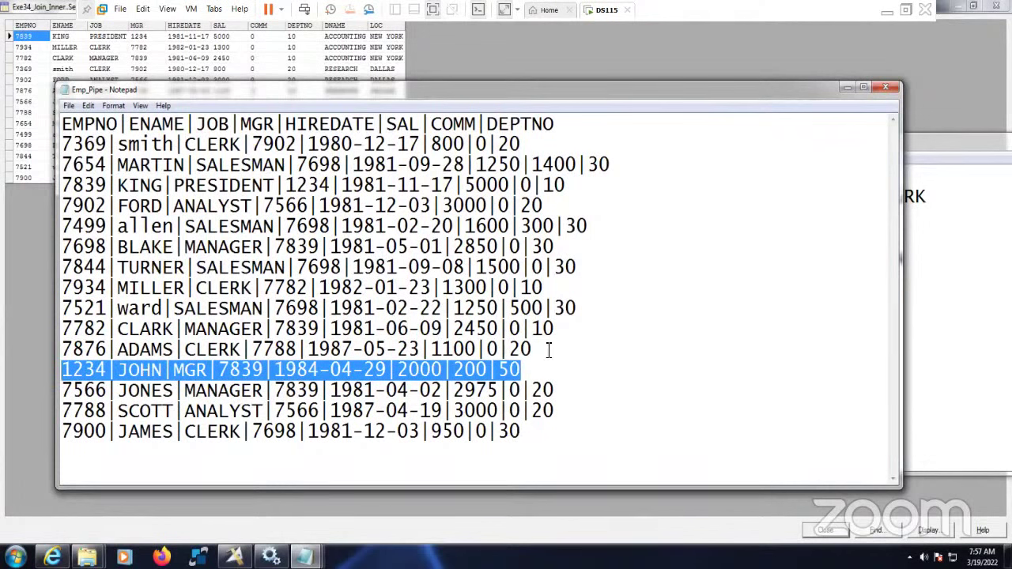
left_click(954, 312)
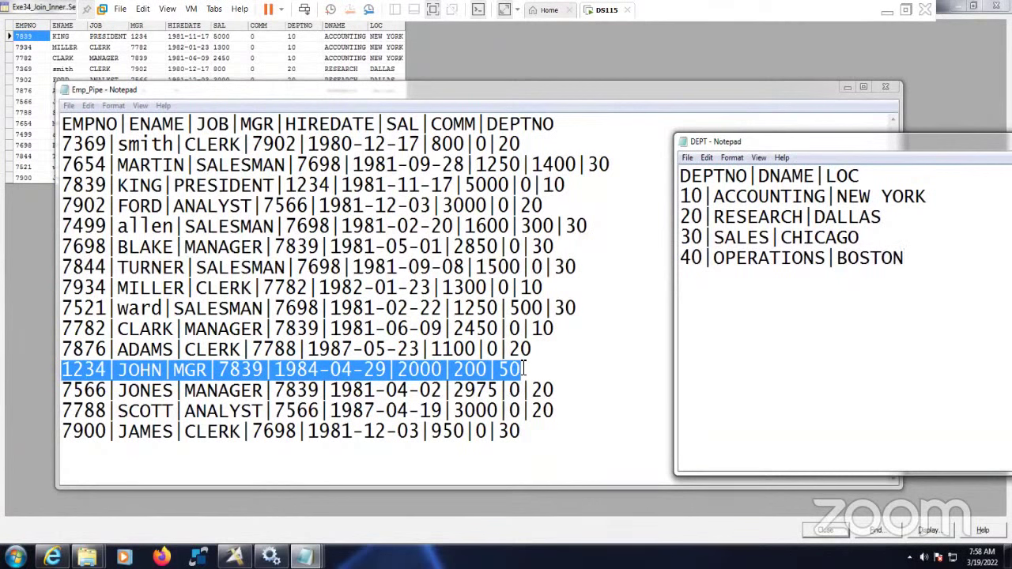
left_click(484, 57)
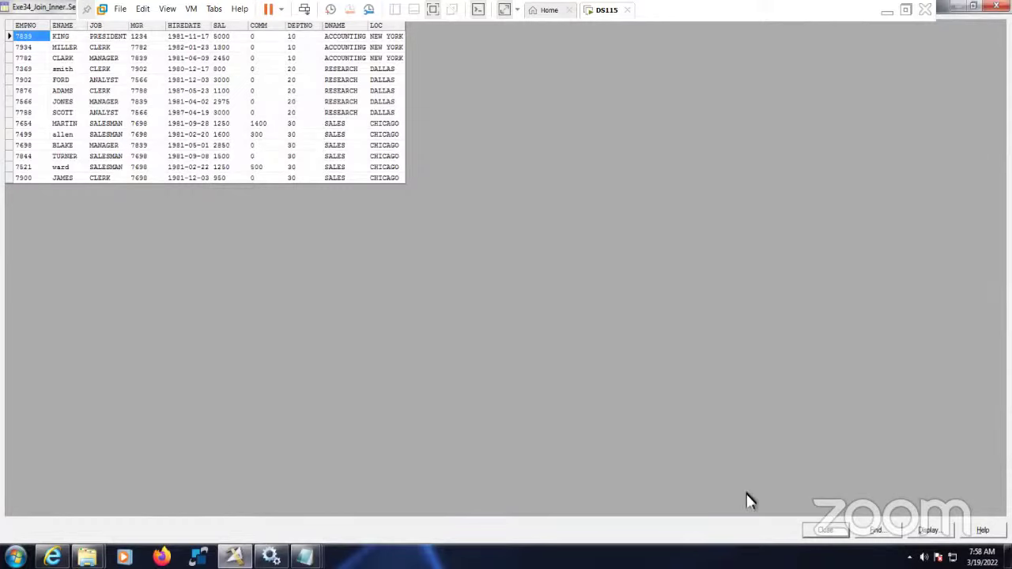
left_click(885, 16)
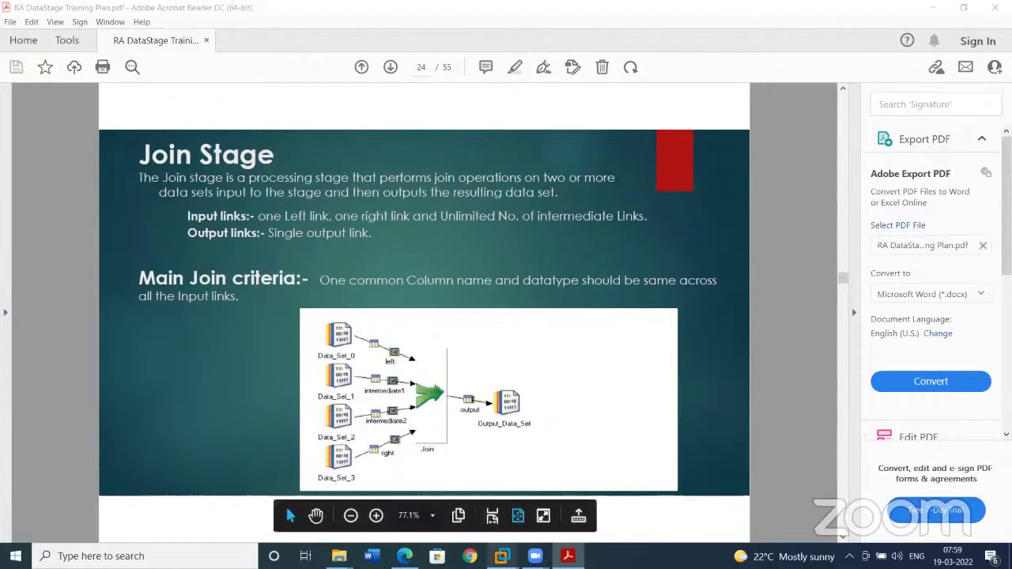
mouse_move(501, 556)
left_click(552, 459)
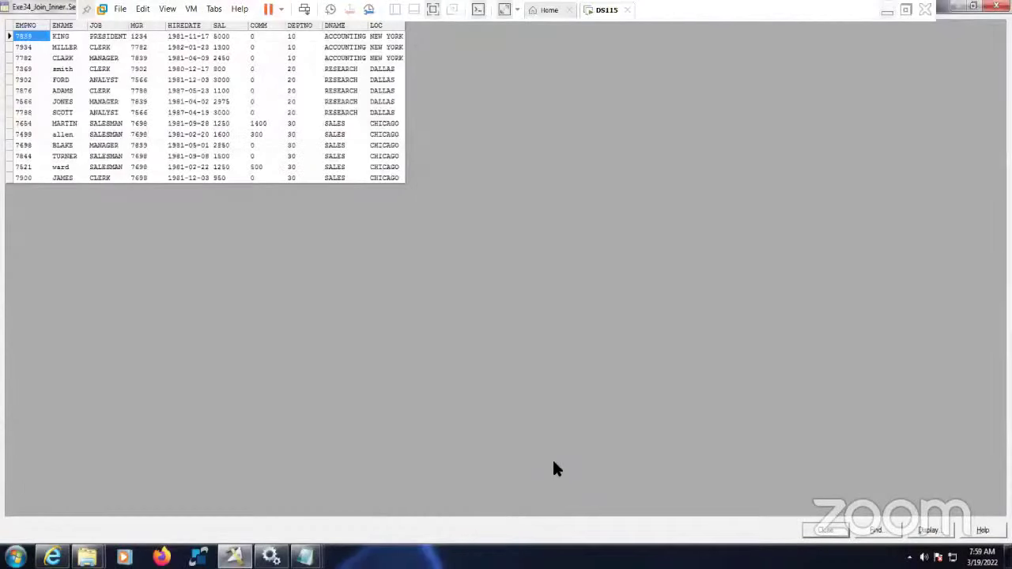
Close the data browser and save the job as Exe35_Join_LeftOuter_Join.
left_click(826, 531)
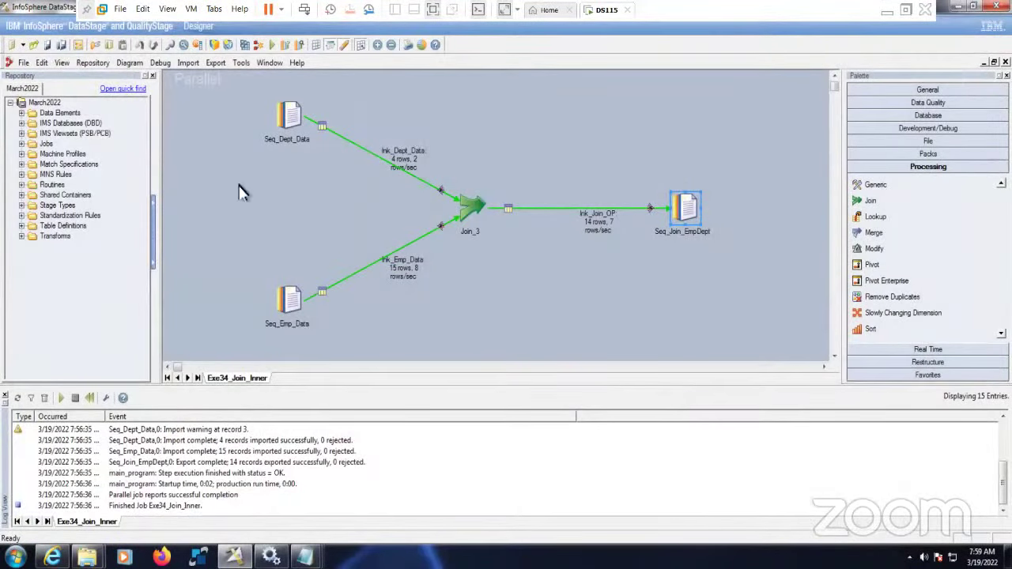
left_click(24, 62)
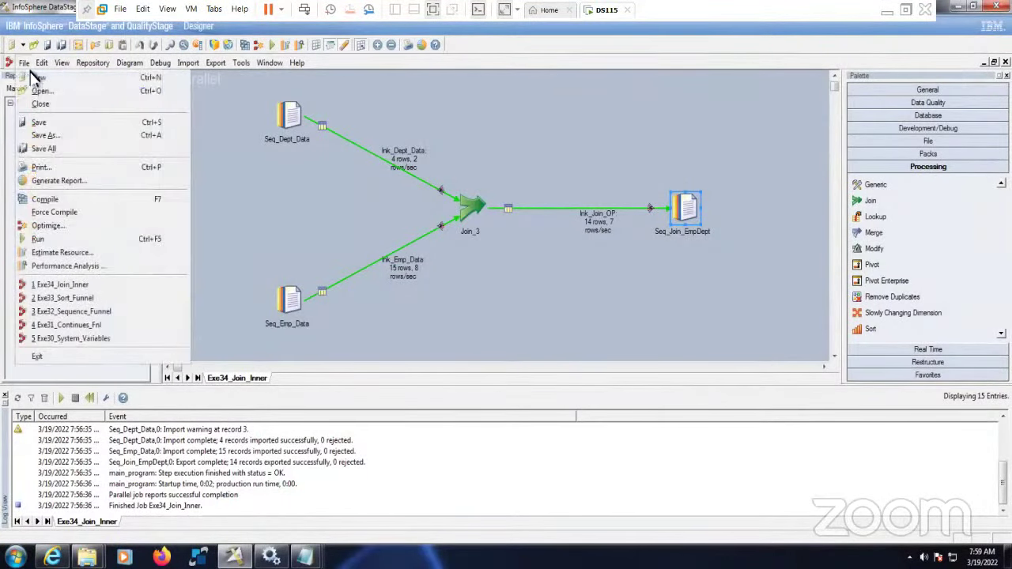
left_click(70, 140)
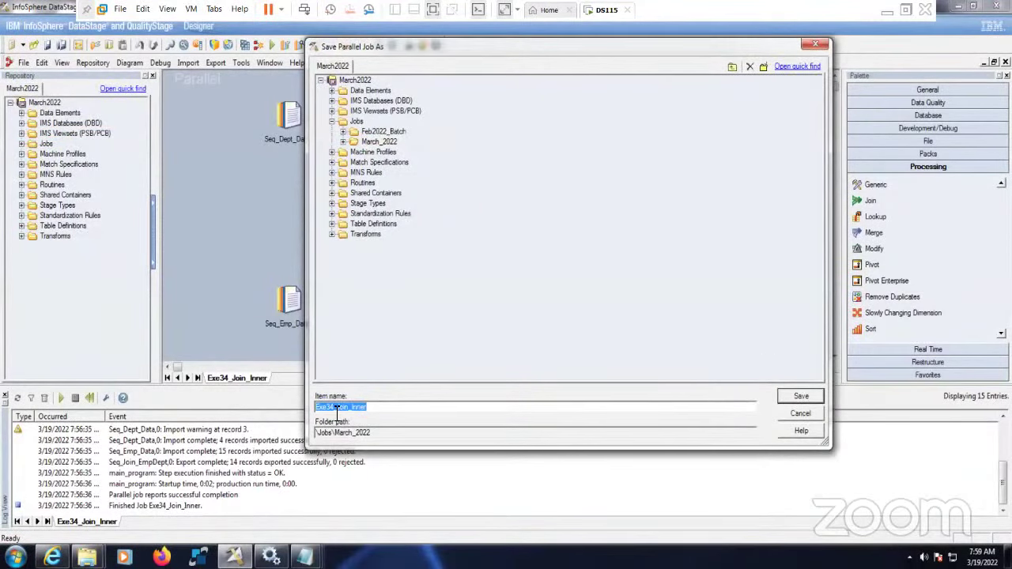
left_click(336, 407)
key("BackSpace")
type("5_Join_")
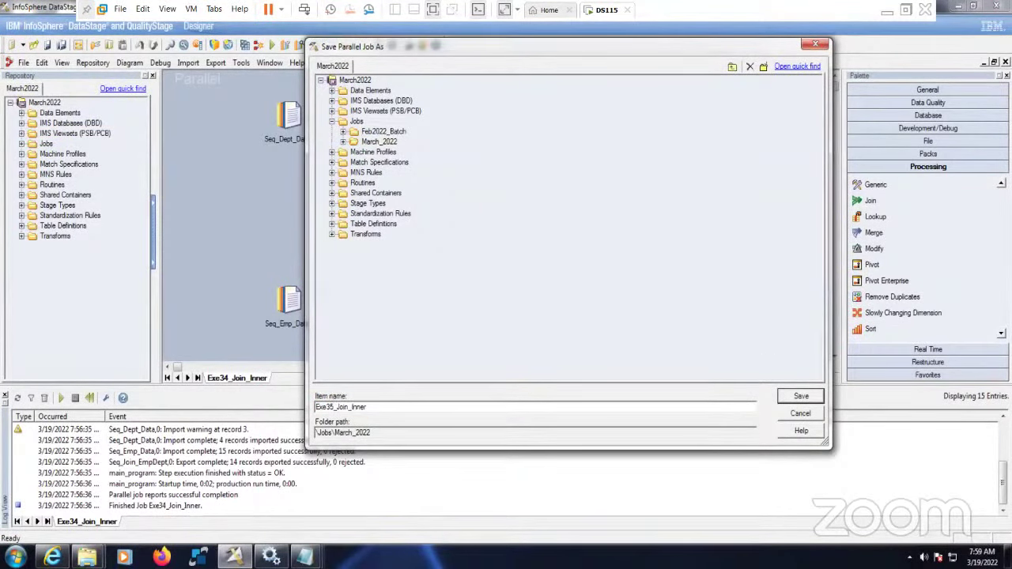
type("LeftOuter")
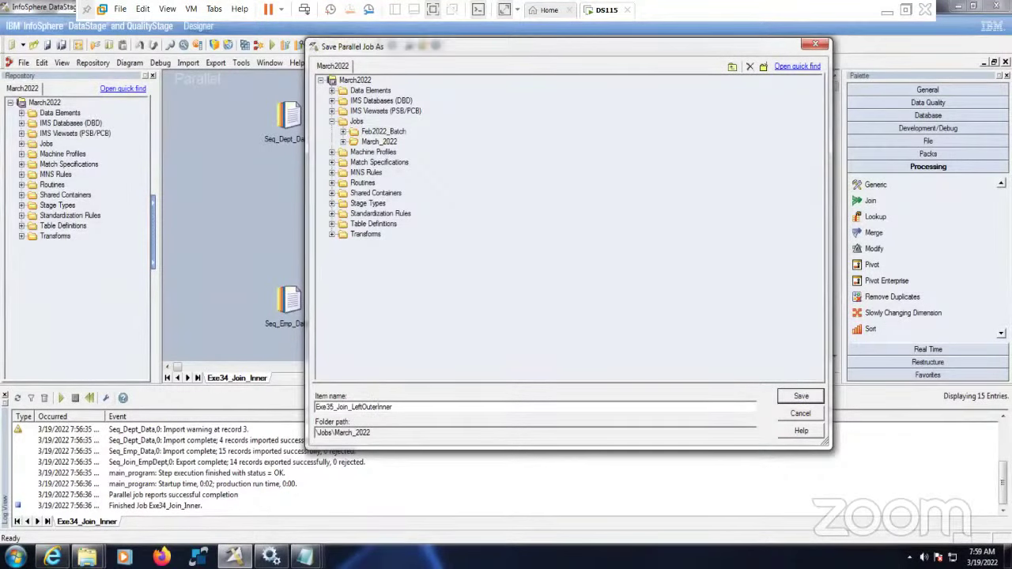
key("Delete")
key("Delete")
key("Delete")
key("Delete")
key("Delete")
type("_Join")
left_click(798, 400)
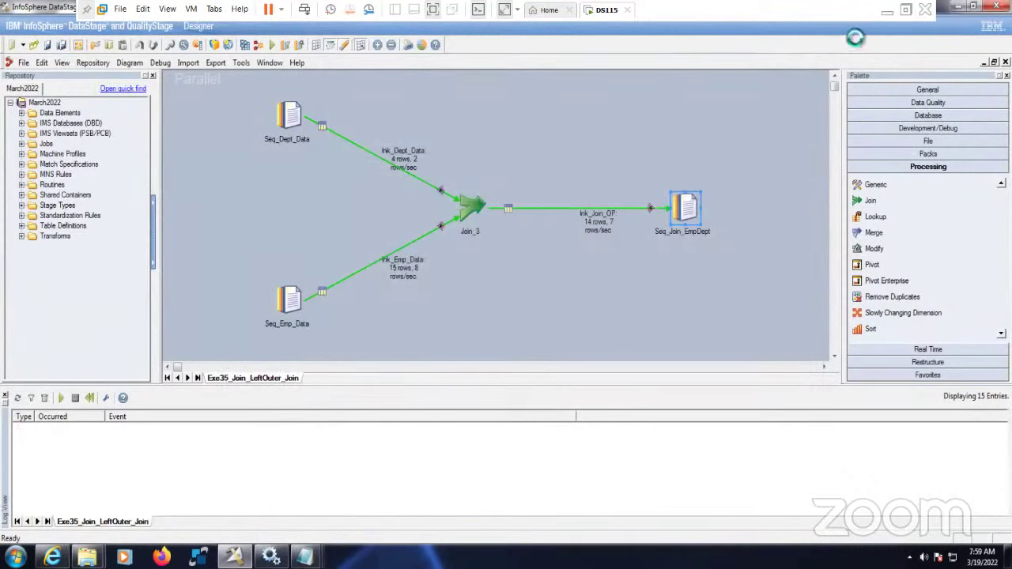
Minimize the virtual machine to view the Join Stage slide, then restore DataStage.
left_click(886, 10)
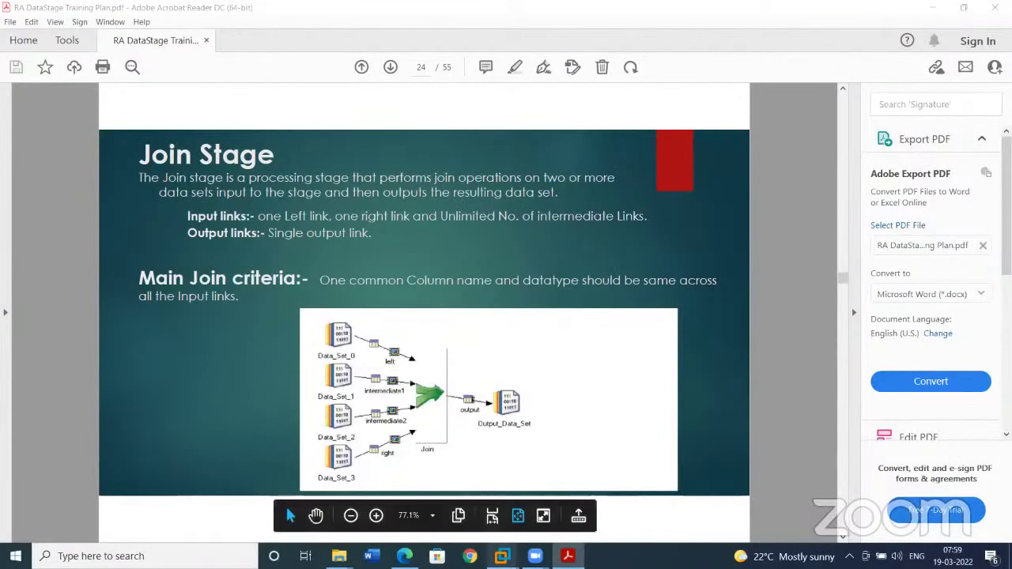
mouse_move(502, 556)
left_click(569, 467)
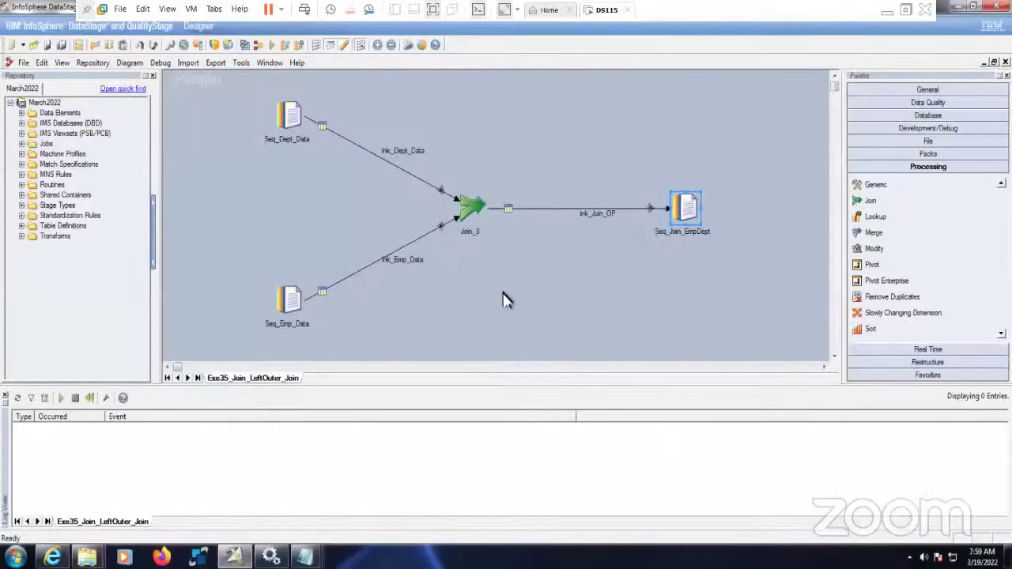
Set Join_3's Join Type to Left Outer and confirm lnk_Emp_Data is the left link.
double_click(472, 215)
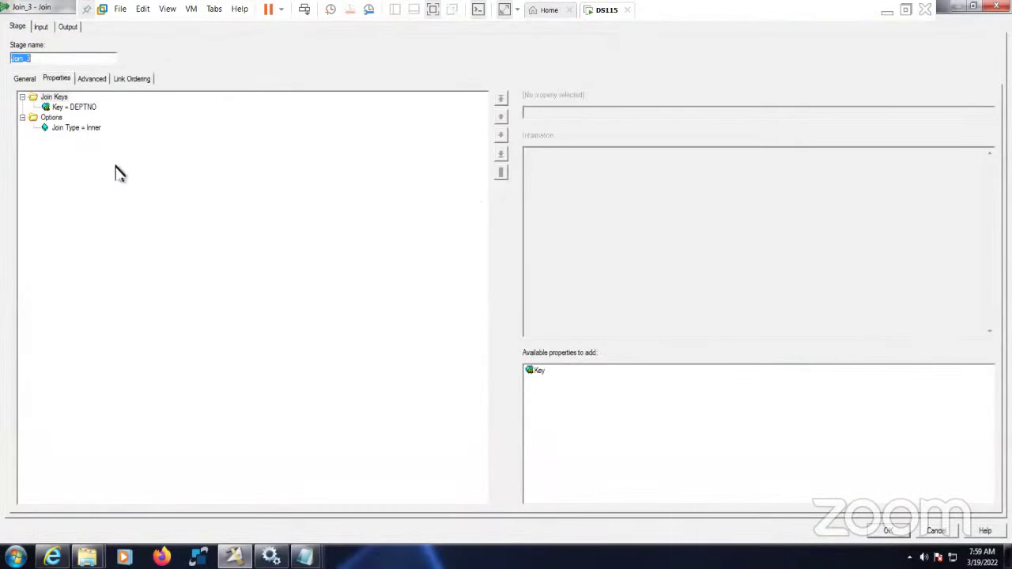
left_click(72, 128)
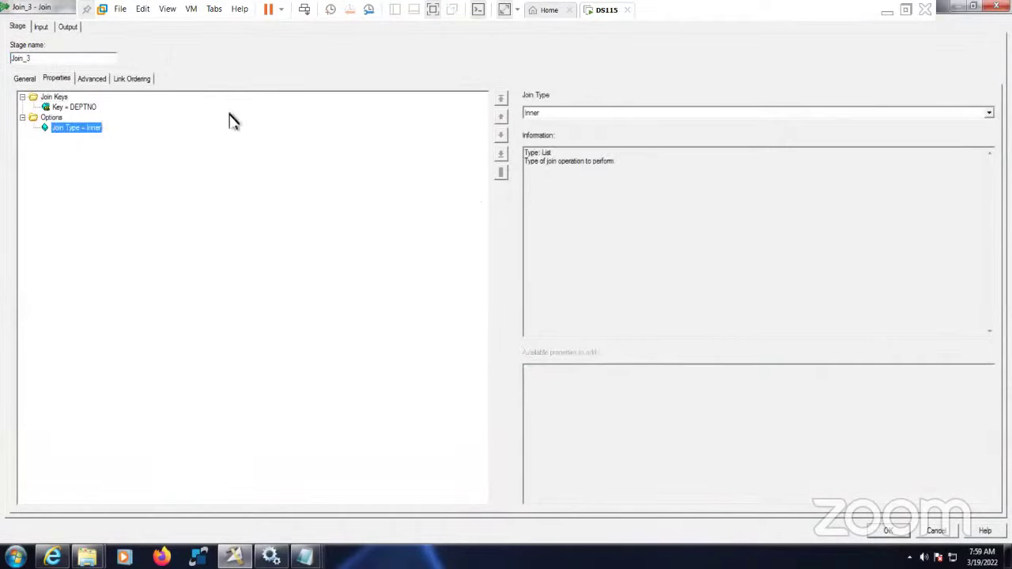
left_click(607, 115)
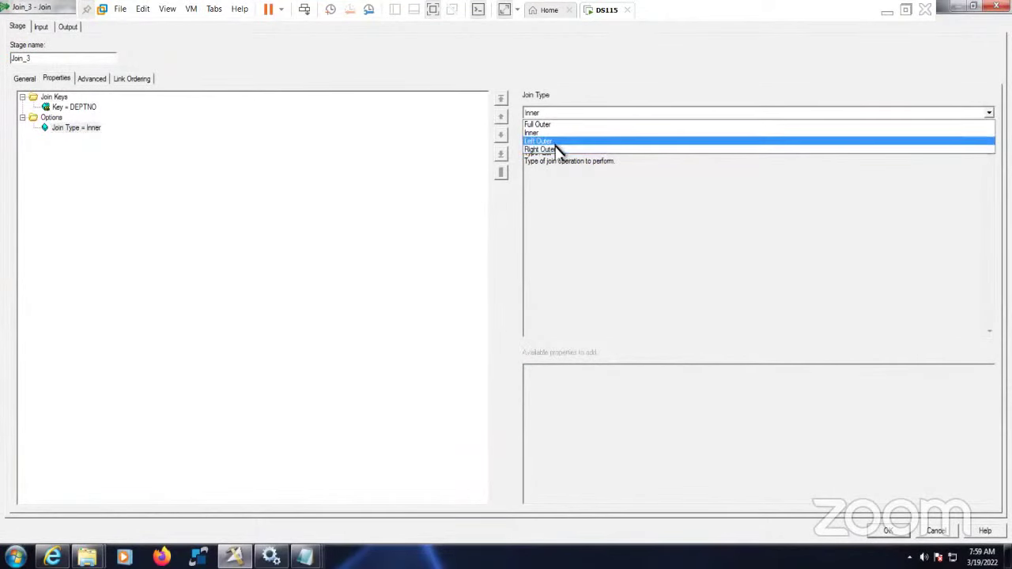
left_click(558, 150)
left_click(147, 79)
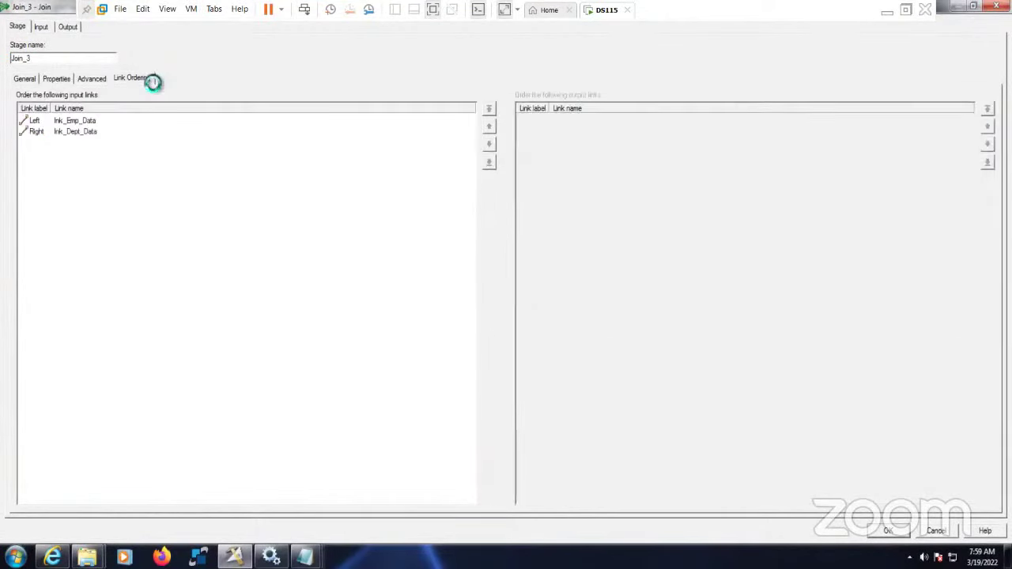
left_click(82, 123)
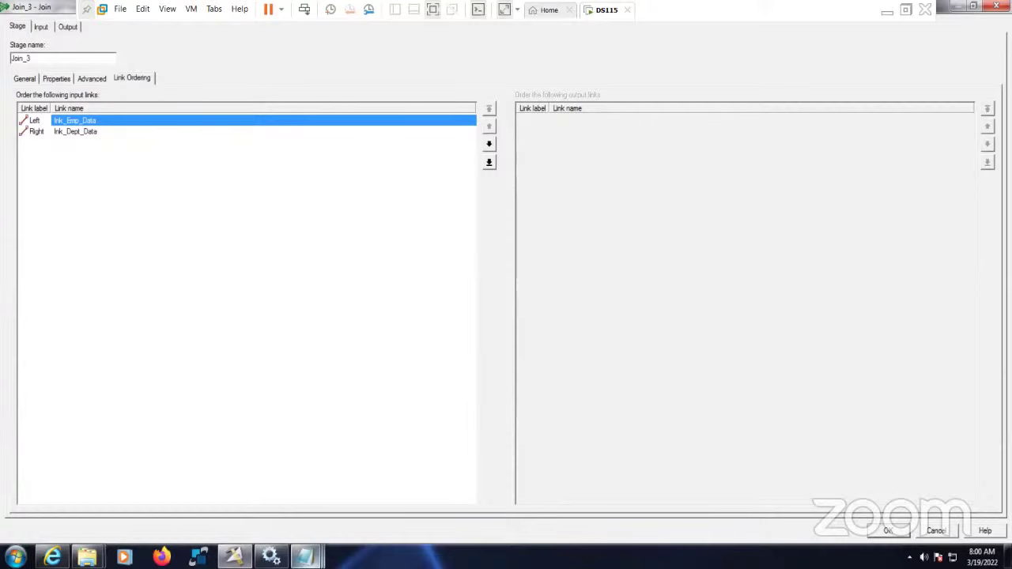
Deselect the DEPTNO 50 employee row in Emp_Pipe and minimize the Notepad window.
left_click(304, 557)
left_click(316, 492)
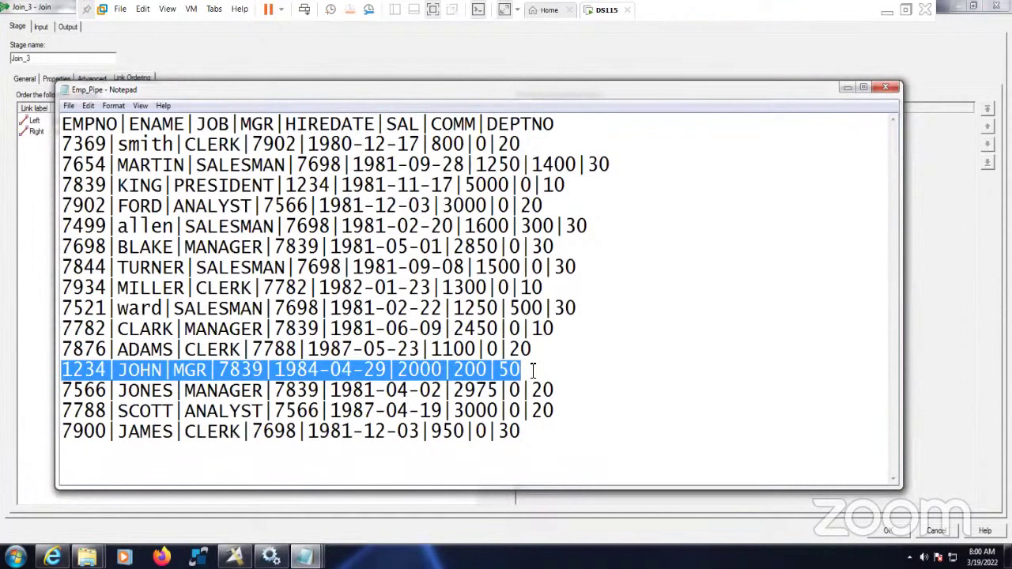
left_click(533, 369)
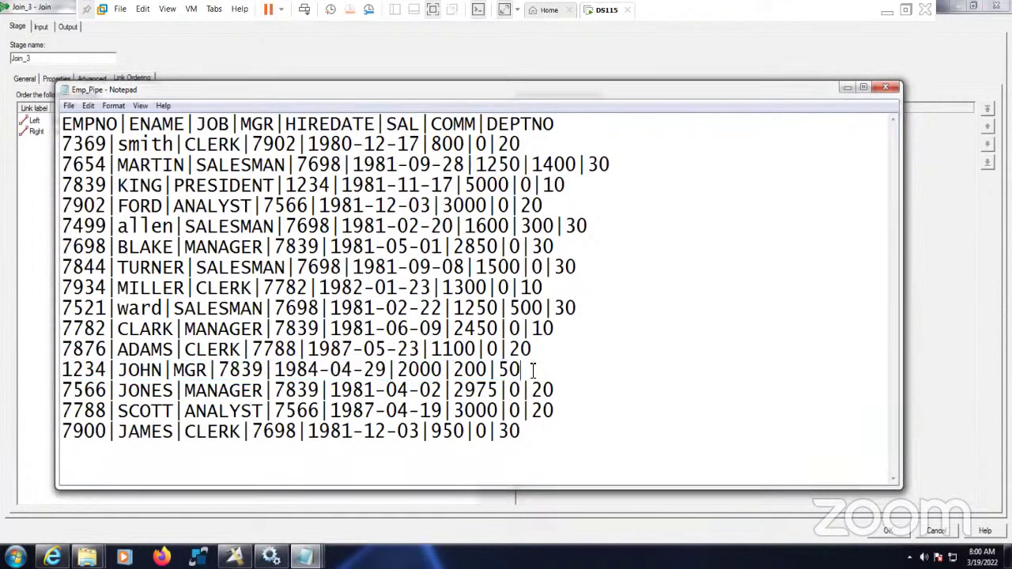
left_click(848, 89)
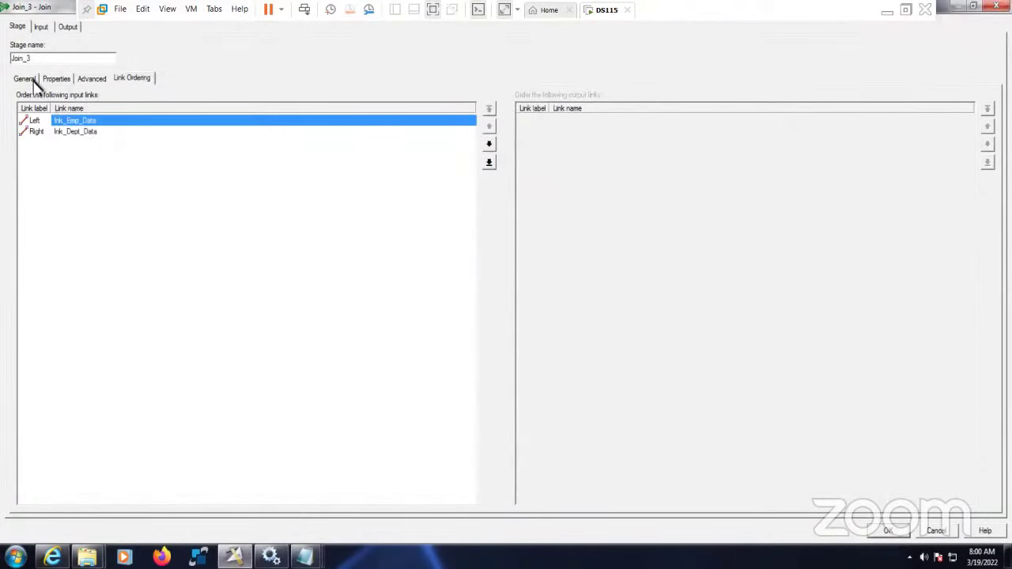
Review the DNAME, DEPTNO and COMM output mappings, recheck Left Outer and link order, then accept.
left_click(41, 29)
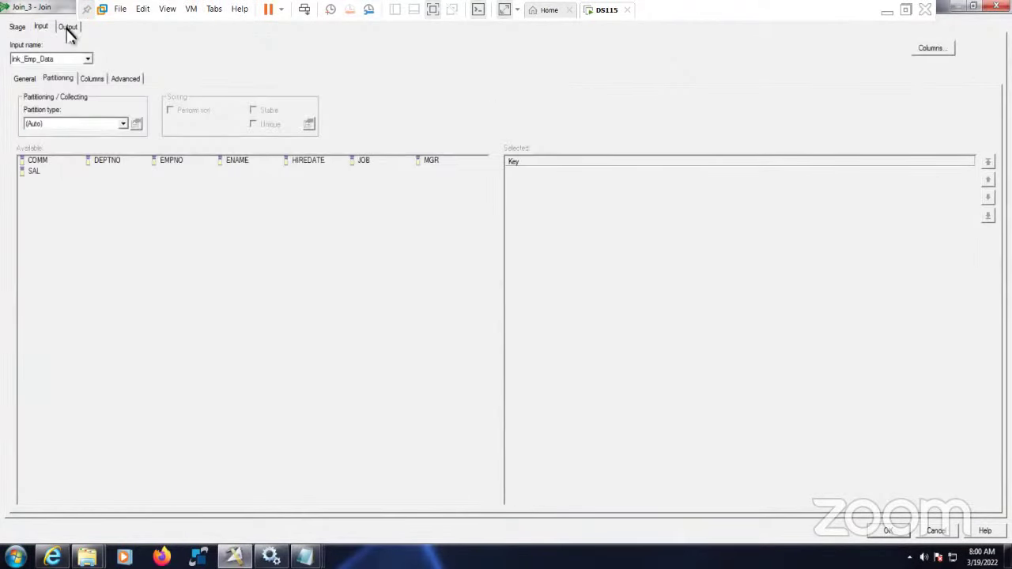
left_click(68, 28)
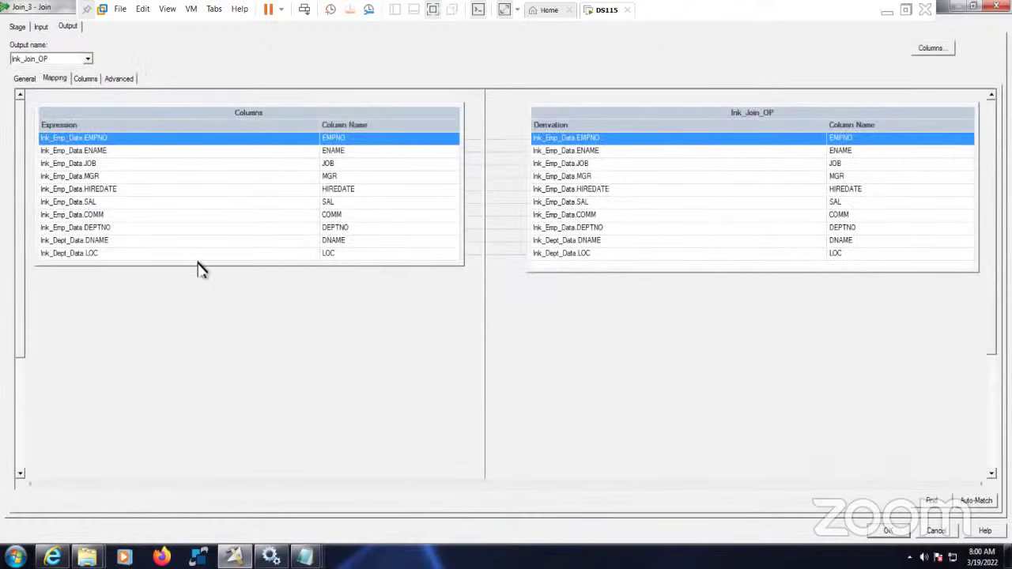
left_click(555, 244)
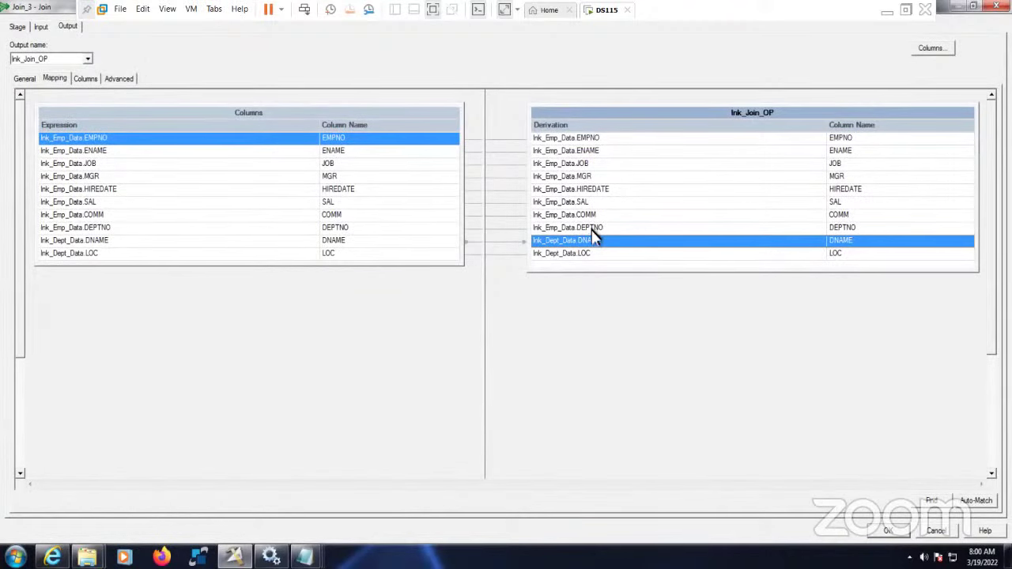
left_click(596, 231)
left_click(577, 216)
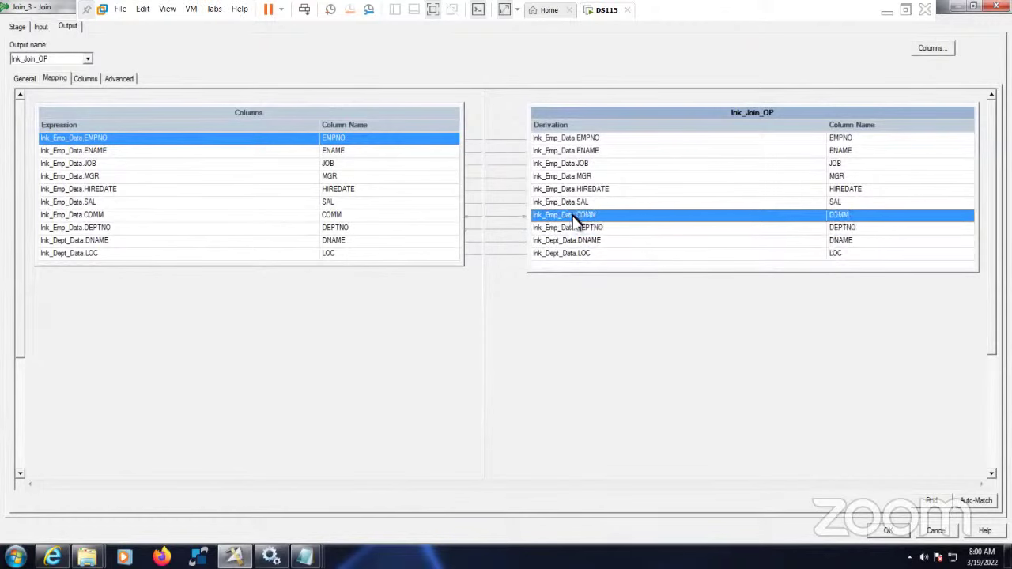
left_click(583, 229)
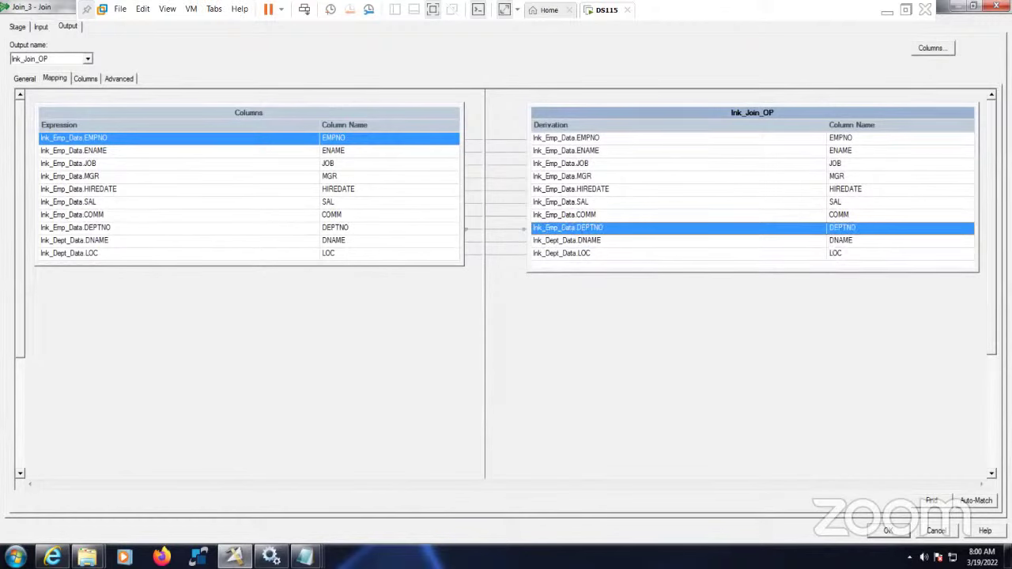
left_click(24, 27)
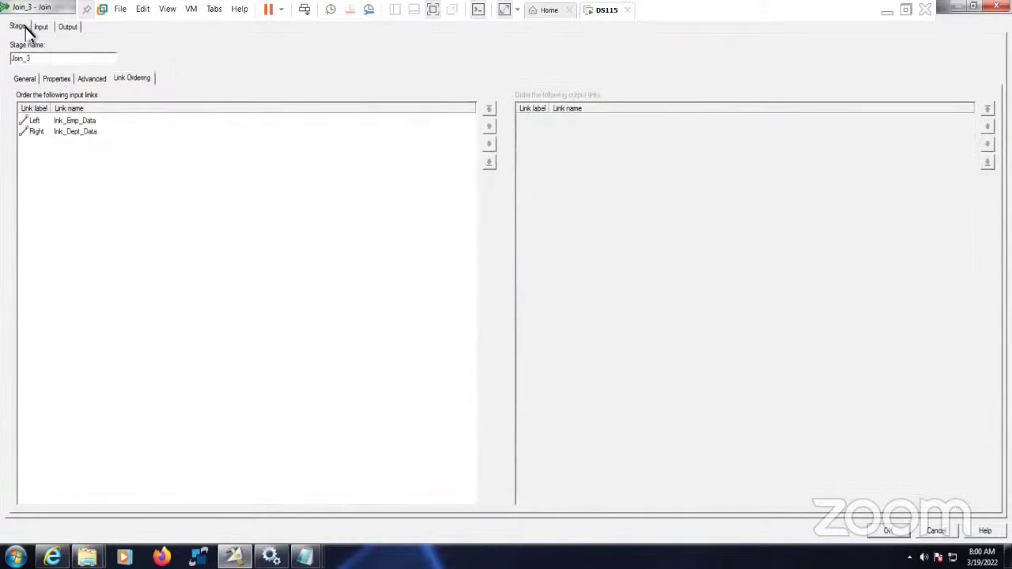
left_click(55, 79)
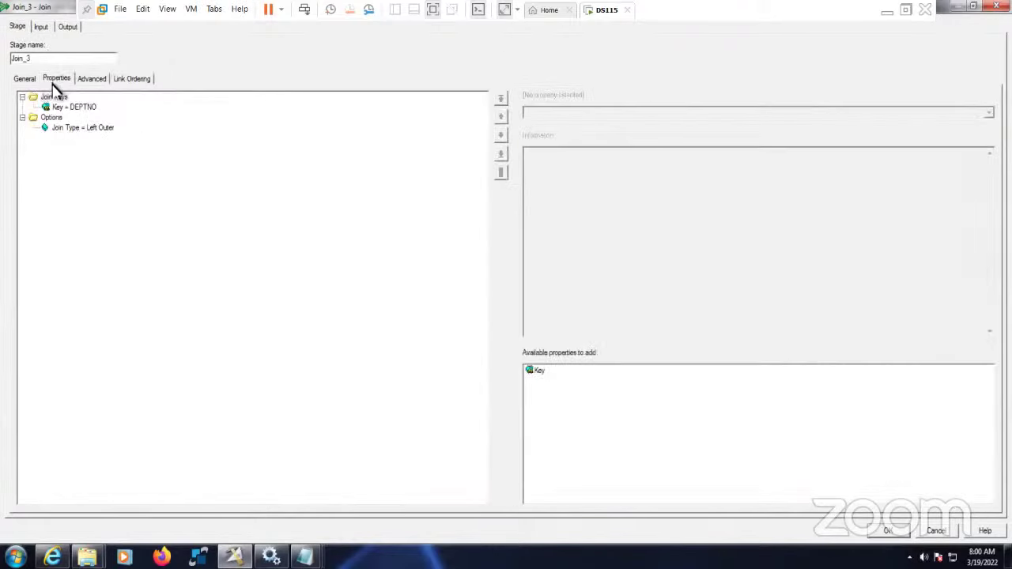
left_click(89, 129)
left_click(131, 80)
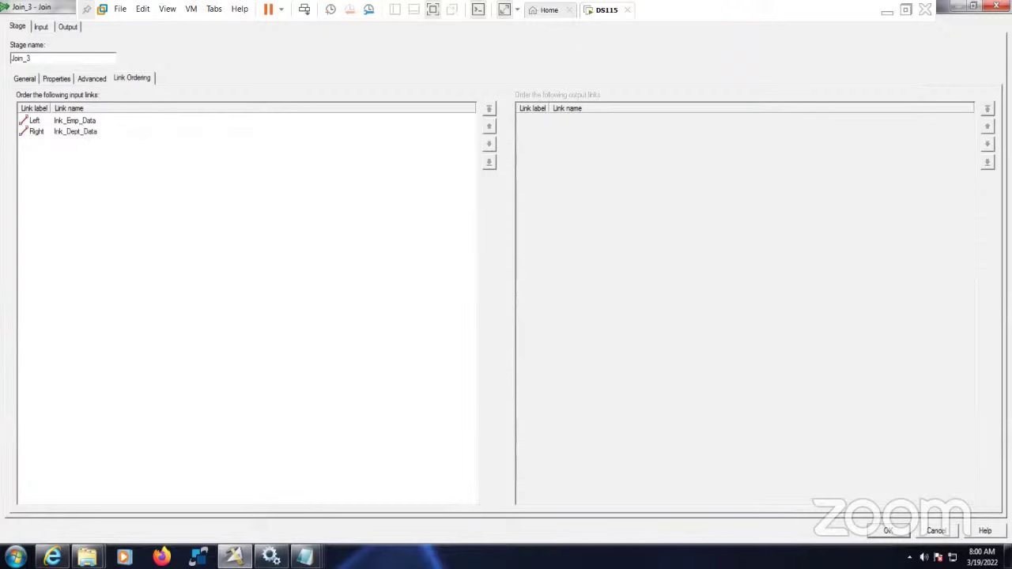
left_click(887, 529)
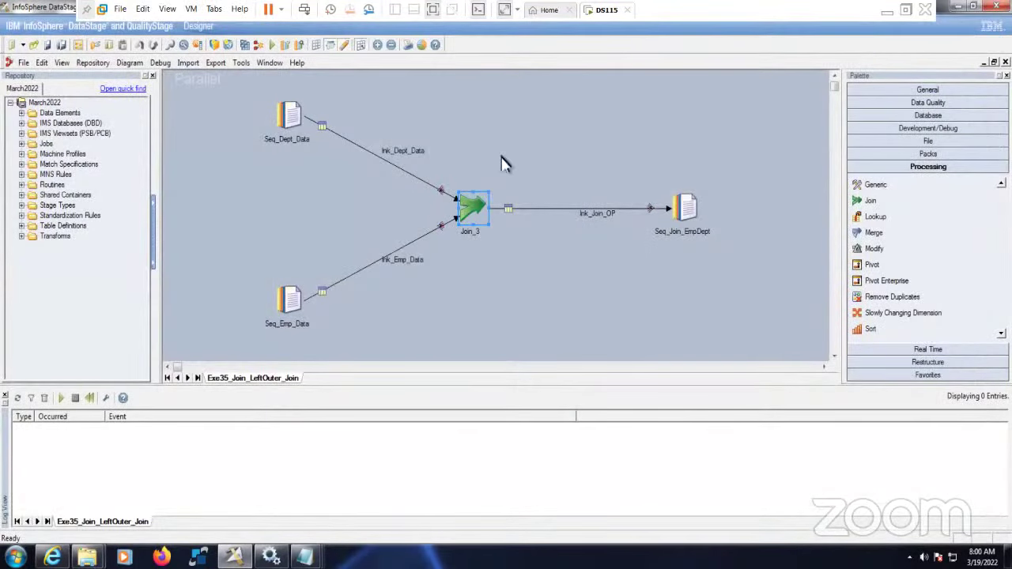
Change Seq_Join_EmpDept's output file to C:\Target\Join_LeftOuter.txt with Overwrite mode, and accept.
double_click(680, 215)
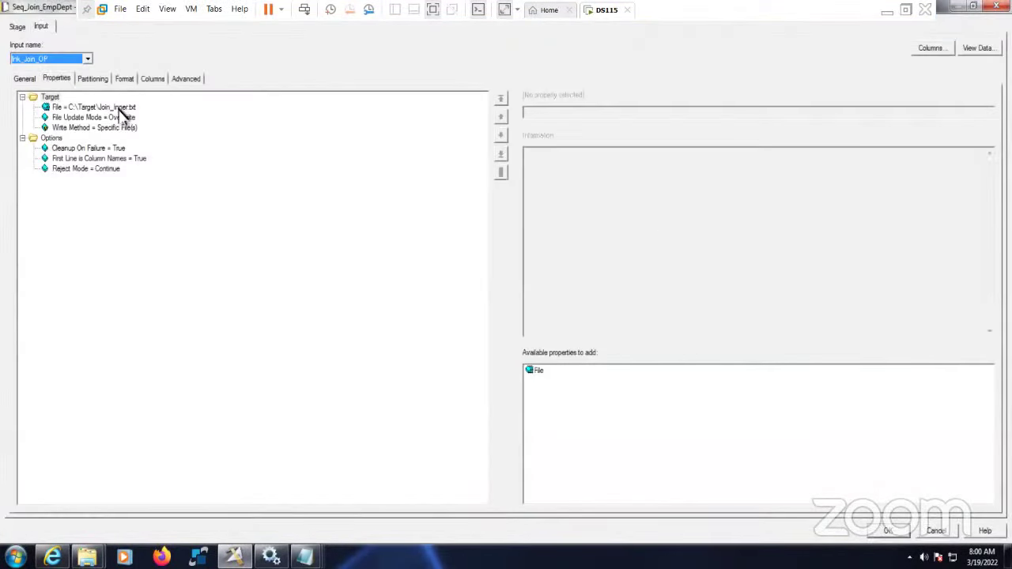
left_click(120, 108)
left_click(570, 113)
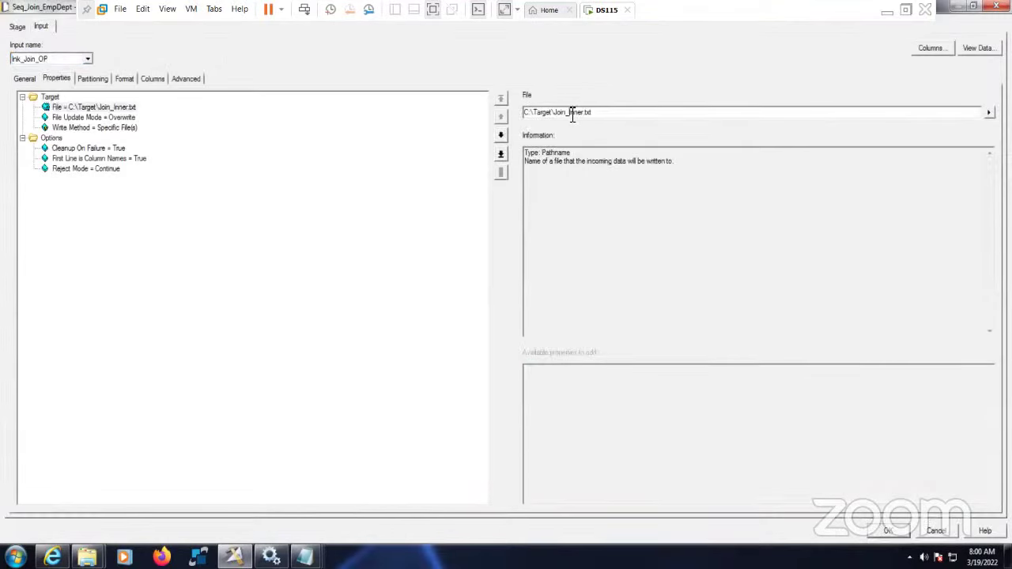
key("Delete")
key("Delete")
key("Delete")
key("Delete")
key("Delete")
type("LeftOuter")
left_click(116, 121)
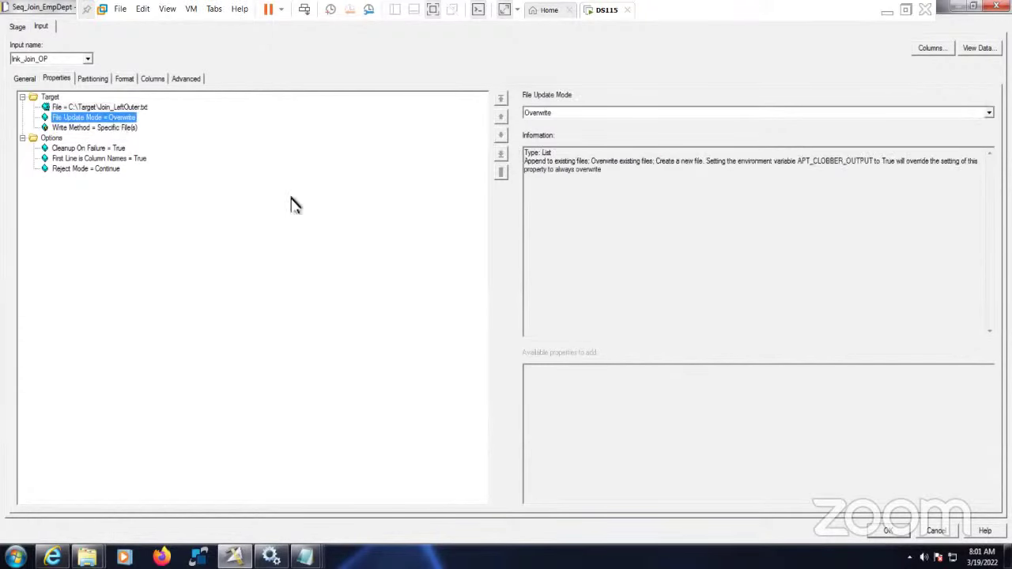
left_click(887, 530)
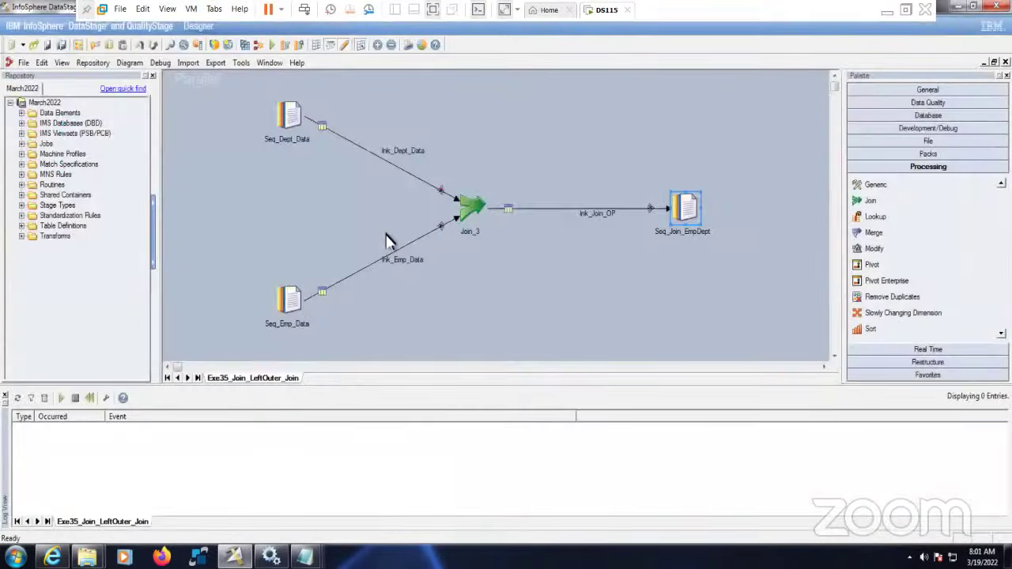
Save and compile Exe35_Join_LeftOuter_Join, then start its run from Job Run Options.
left_click(275, 47)
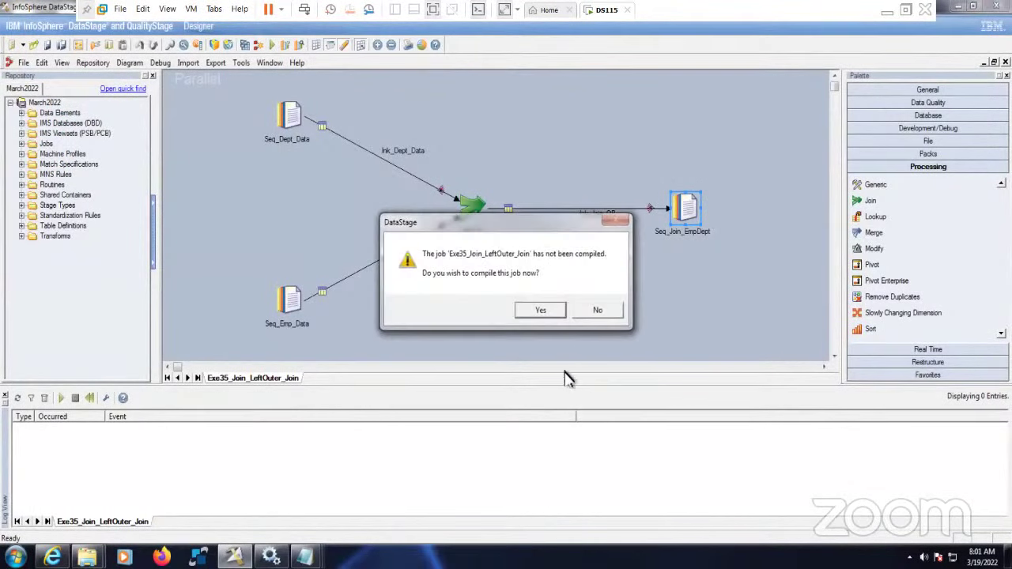
left_click(544, 310)
left_click(492, 307)
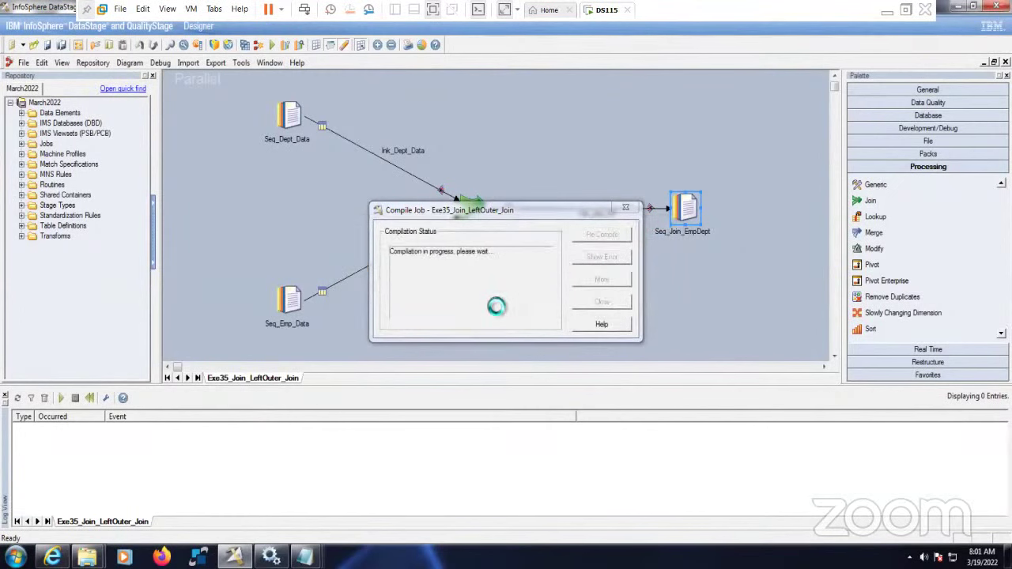
key("Escape")
key("ctrl+F5")
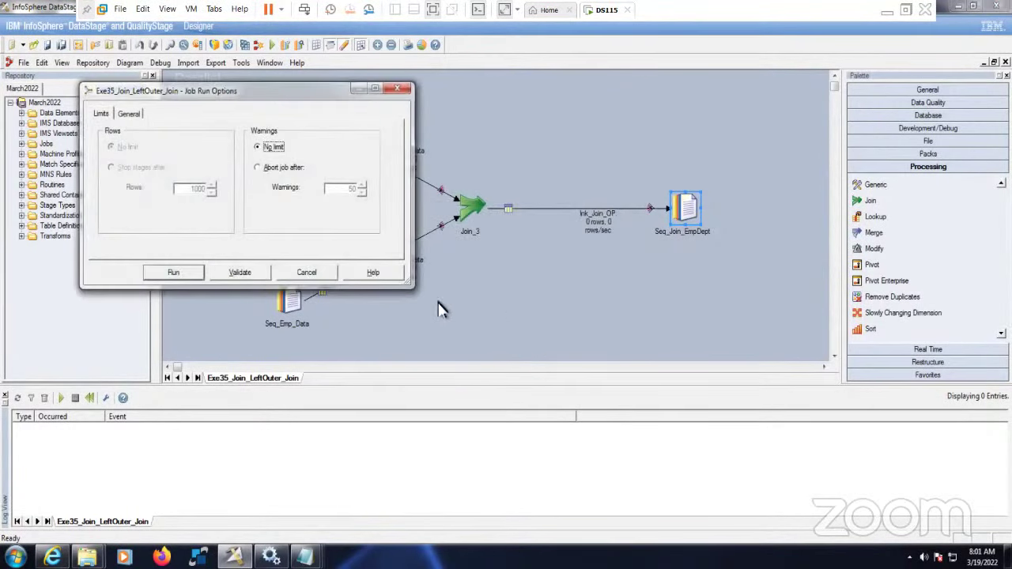
left_click(245, 275)
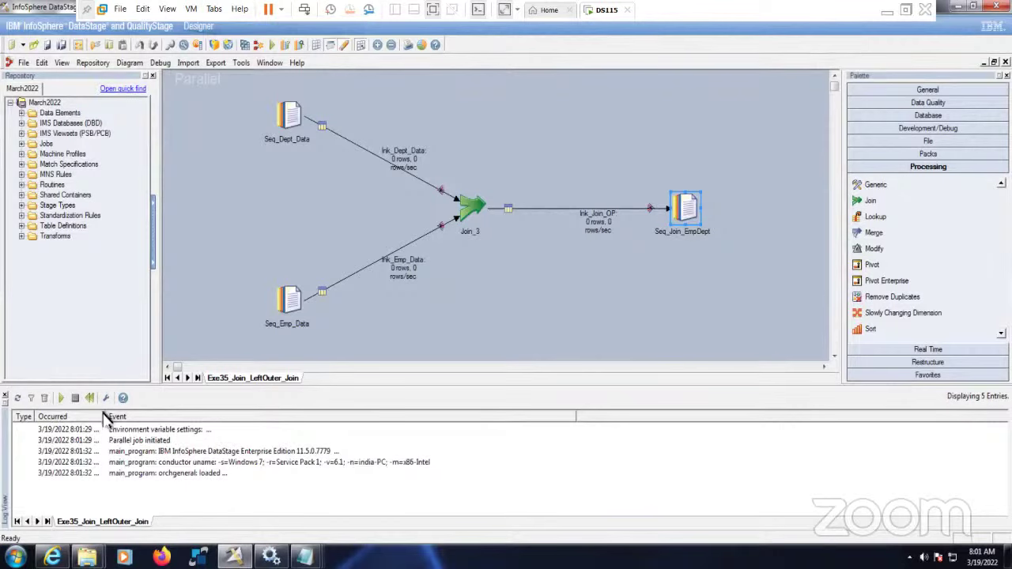
Widen the log's Occurred column and view up to 9999 rows of Seq_Join_EmpDept's lnk_Join_OP data.
left_click_drag(105, 417, 169, 417)
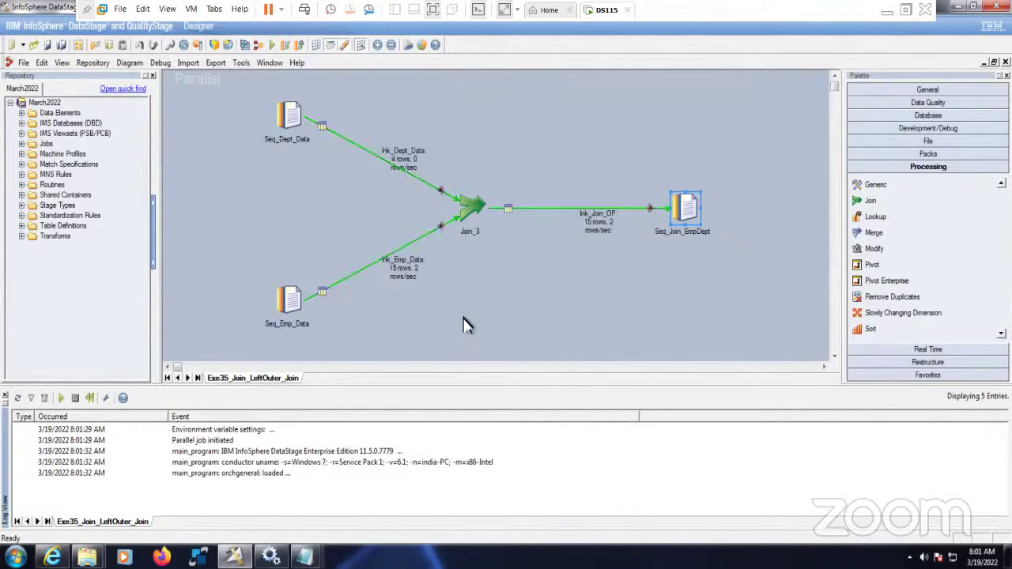
left_click(638, 287)
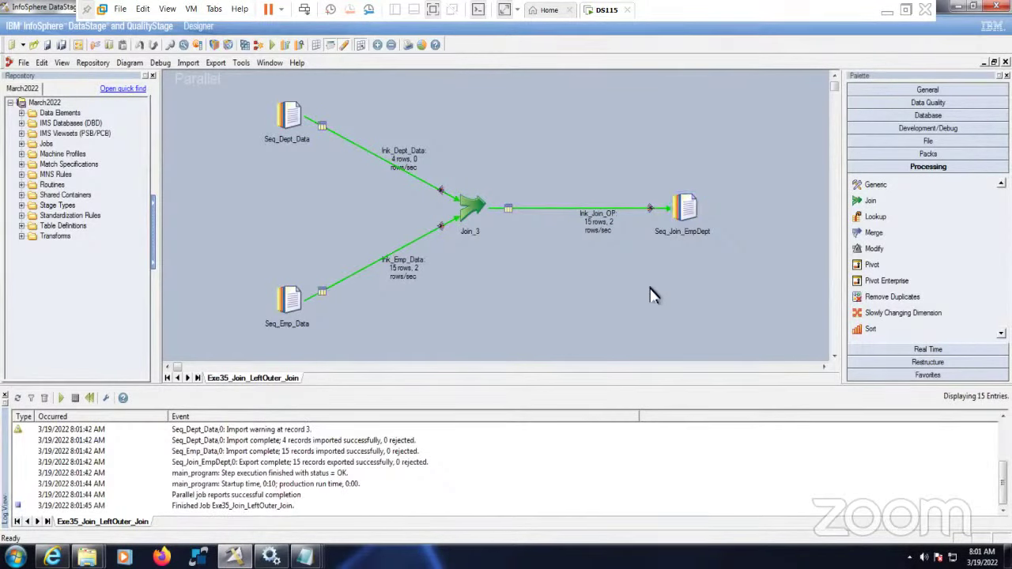
right_click(692, 207)
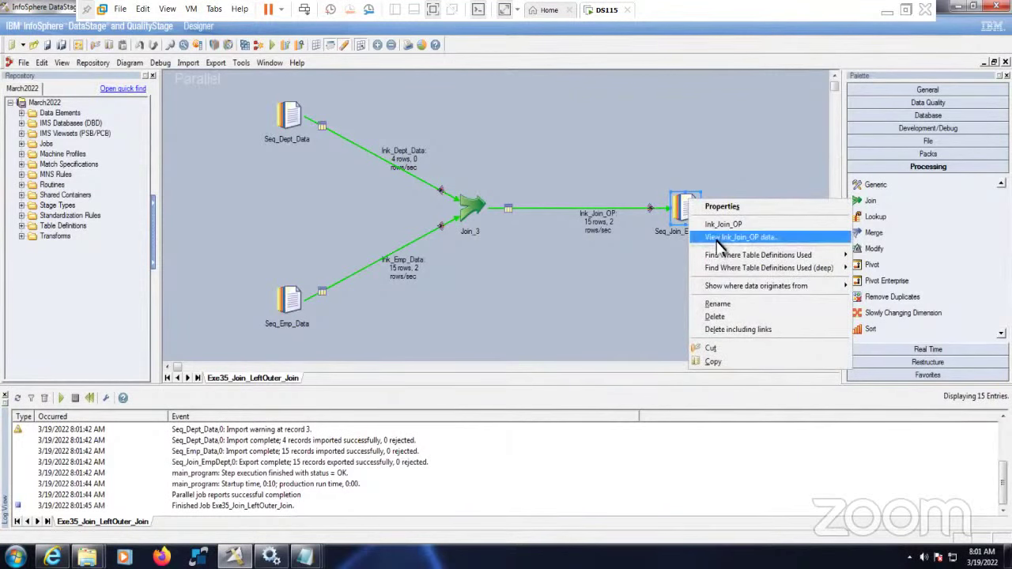
left_click(716, 240)
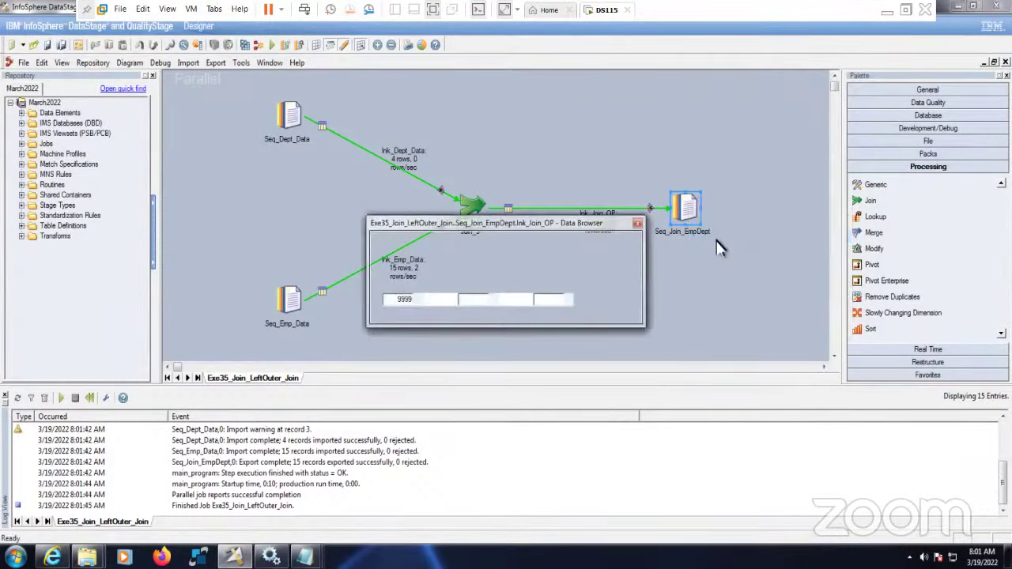
left_click(607, 245)
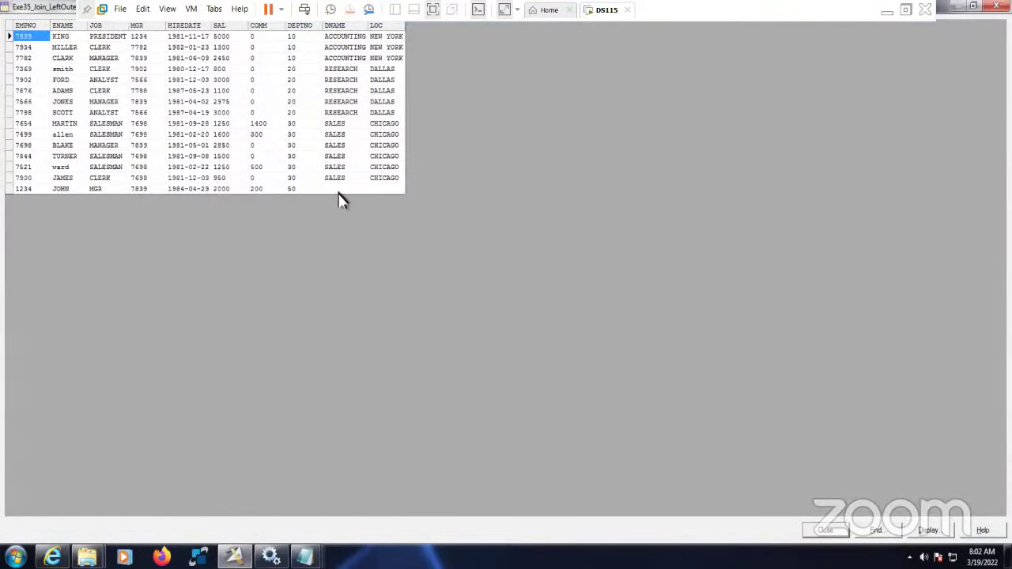
Check the EMPNO 1234, DEPTNO 50 row's COMM 200 and blank DNAME and LOC, then close the browser.
left_click(338, 192)
left_click(306, 192)
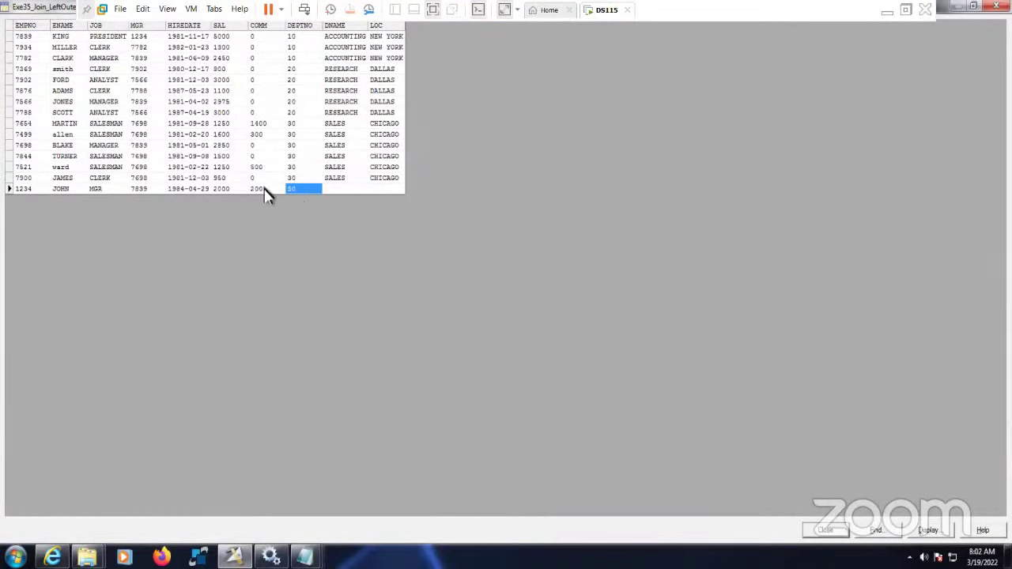
left_click(265, 192)
left_click(290, 193)
left_click(277, 196)
left_click(297, 198)
left_click(328, 193)
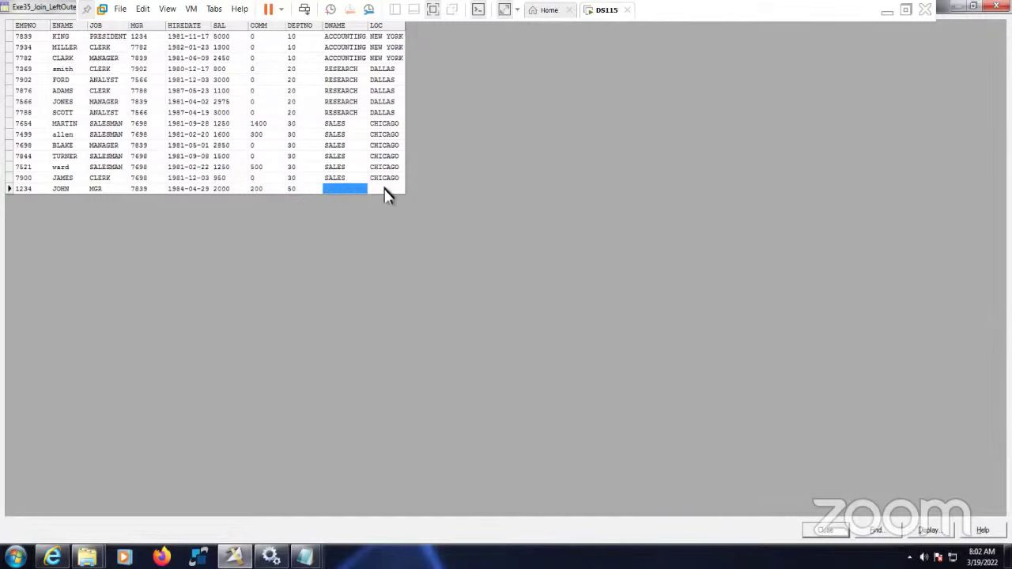
left_click(386, 195)
left_click(348, 196)
left_click(391, 196)
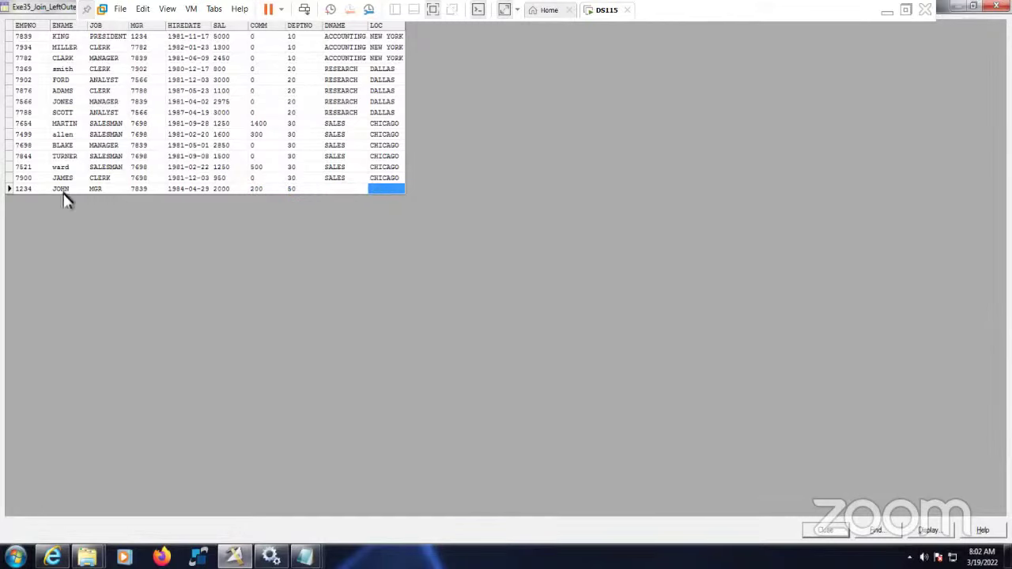
left_click(39, 193)
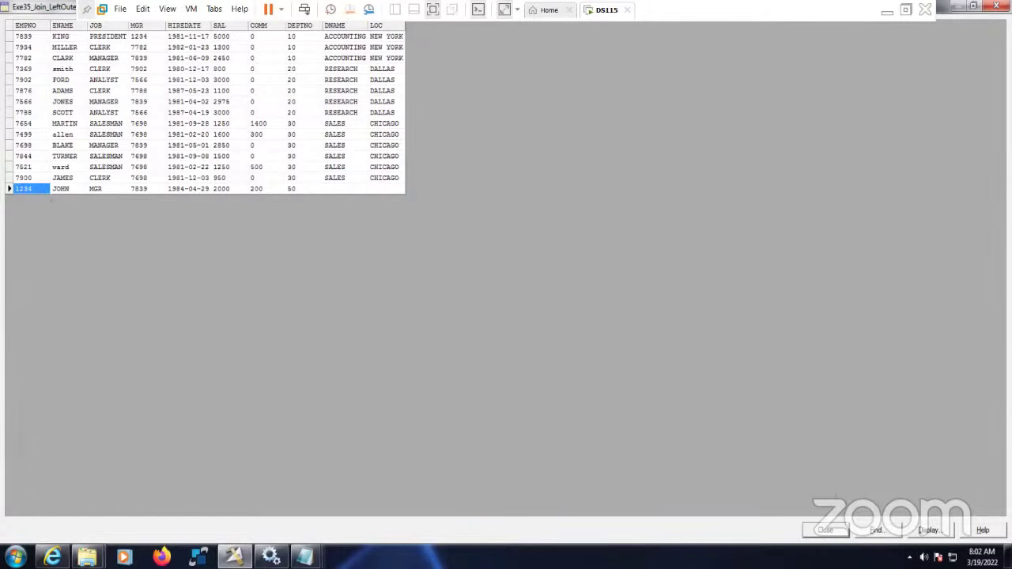
left_click(825, 530)
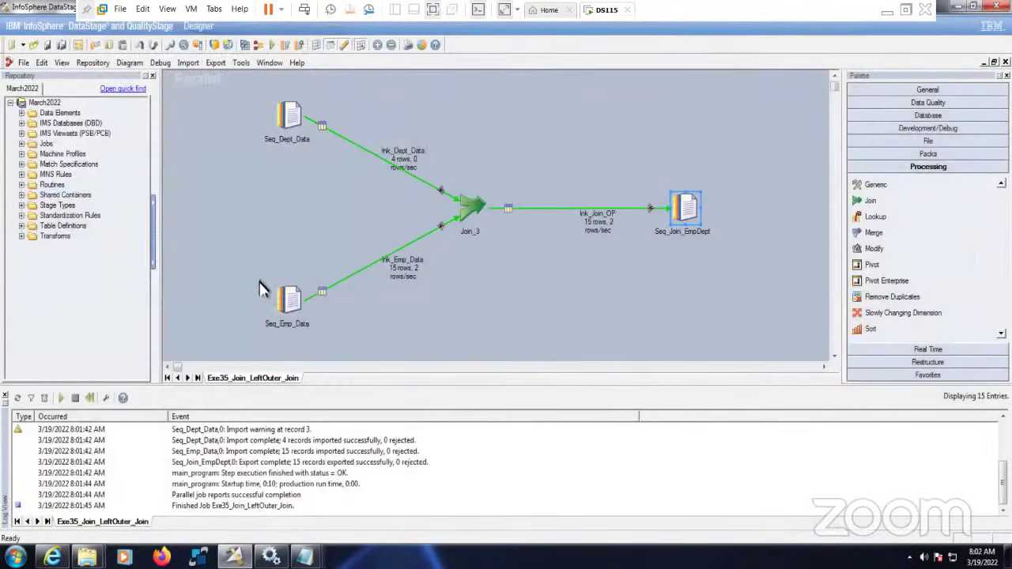
left_click_drag(256, 274, 346, 353)
left_click_drag(711, 260, 647, 169)
left_click_drag(325, 326, 474, 339)
left_click_drag(557, 150, 770, 305)
left_click_drag(541, 136, 751, 290)
left_click(731, 294)
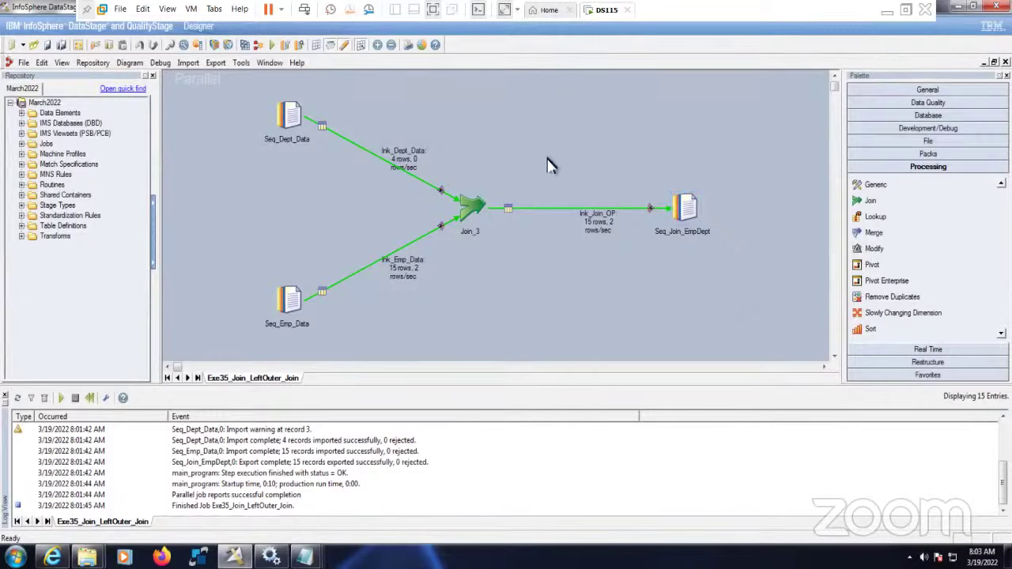
left_click_drag(542, 153, 751, 295)
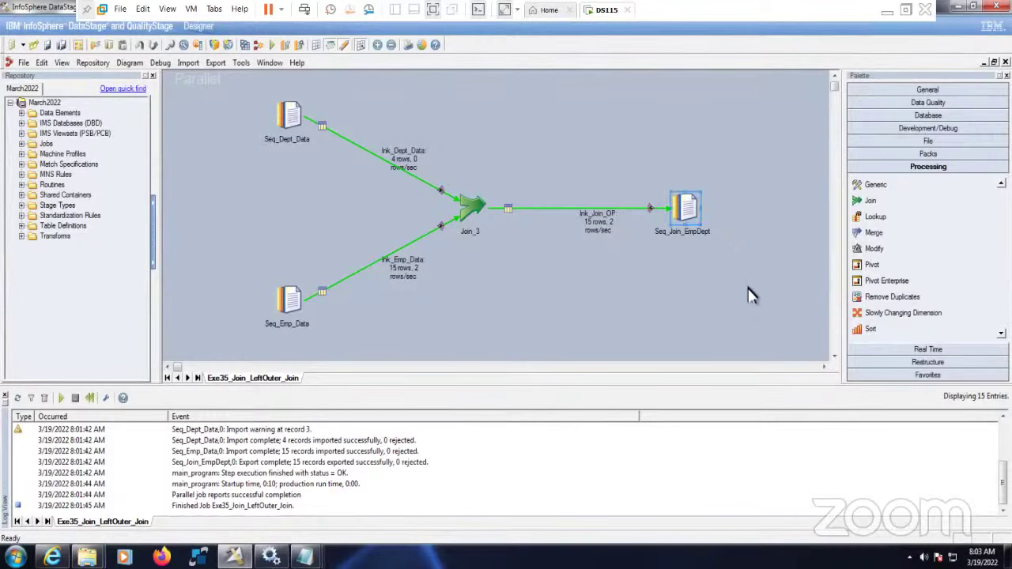
left_click(751, 294)
left_click_drag(551, 166, 753, 302)
left_click_drag(241, 241, 462, 348)
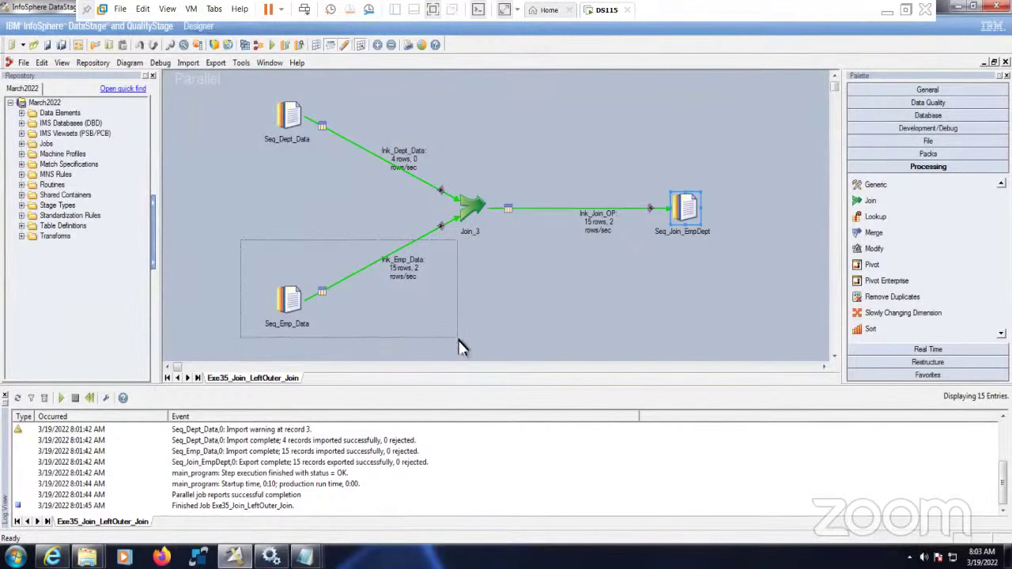
left_click_drag(462, 348, 462, 348)
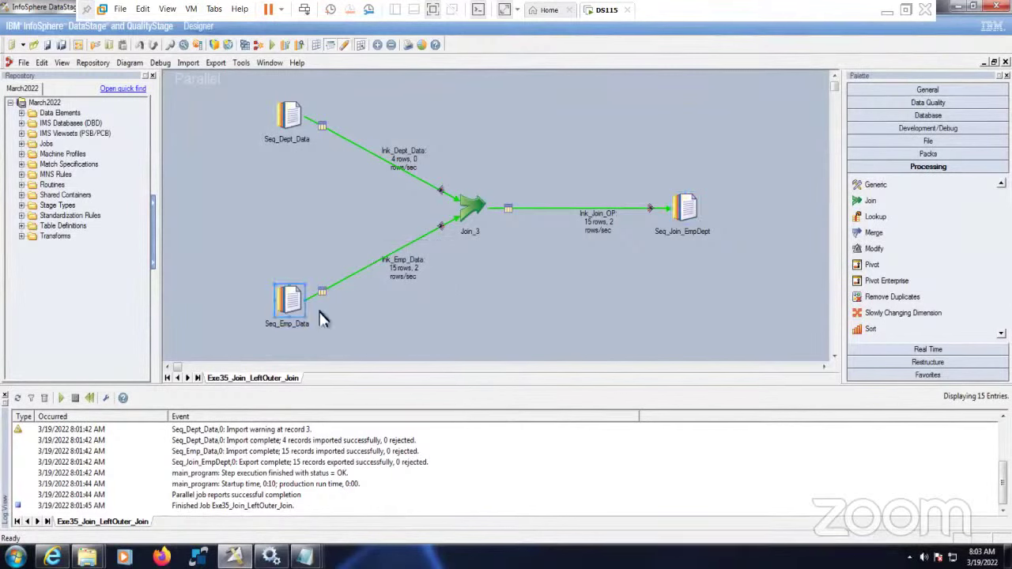
left_click(293, 235)
left_click_drag(544, 161, 765, 279)
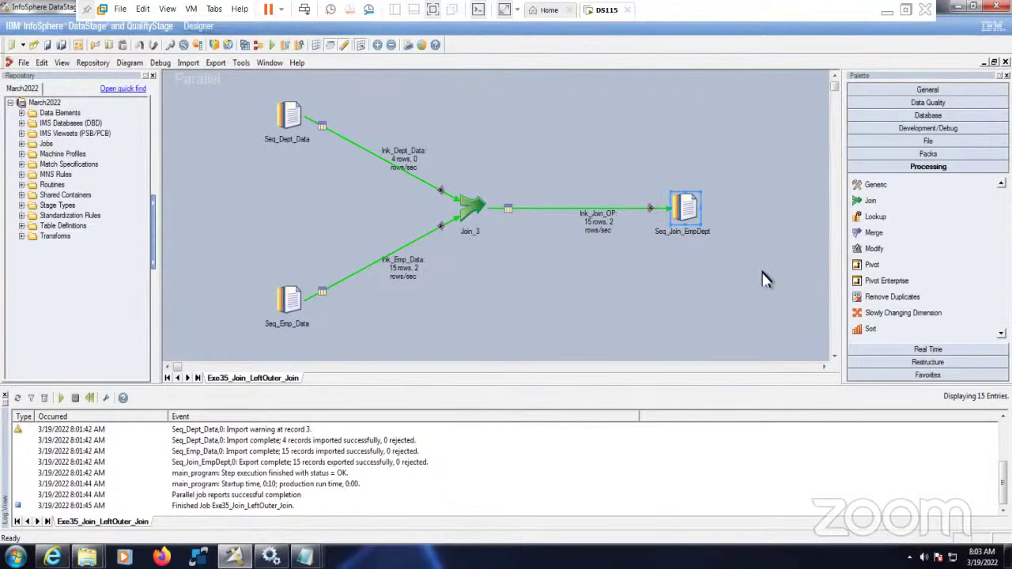
left_click(886, 12)
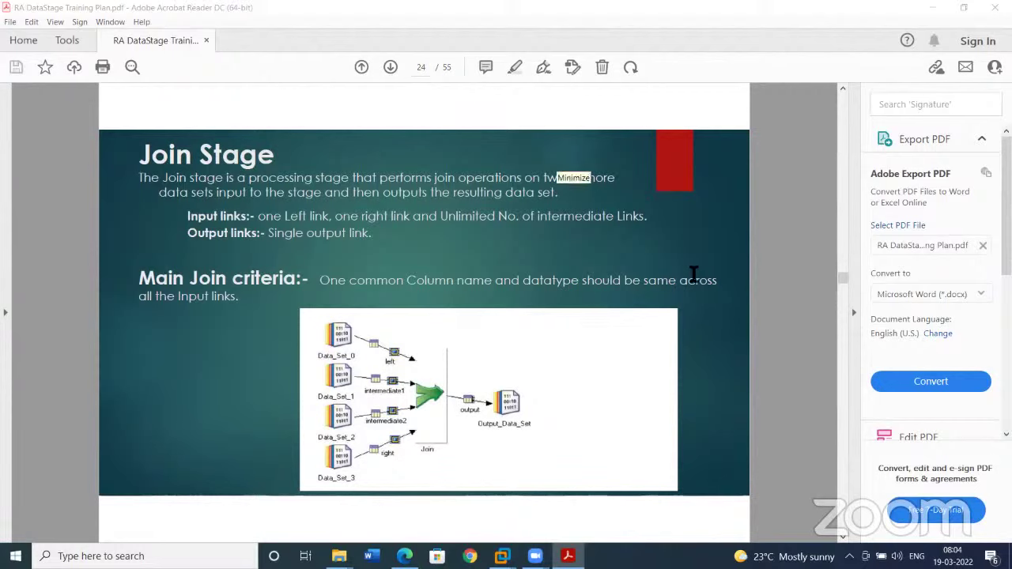
mouse_move(285, 505)
mouse_move(502, 556)
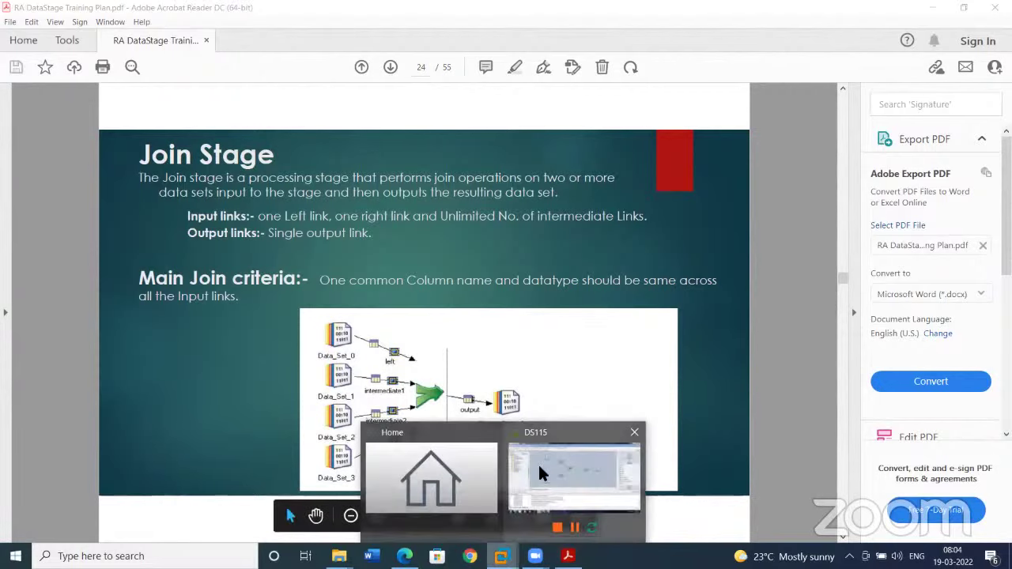
left_click(538, 462)
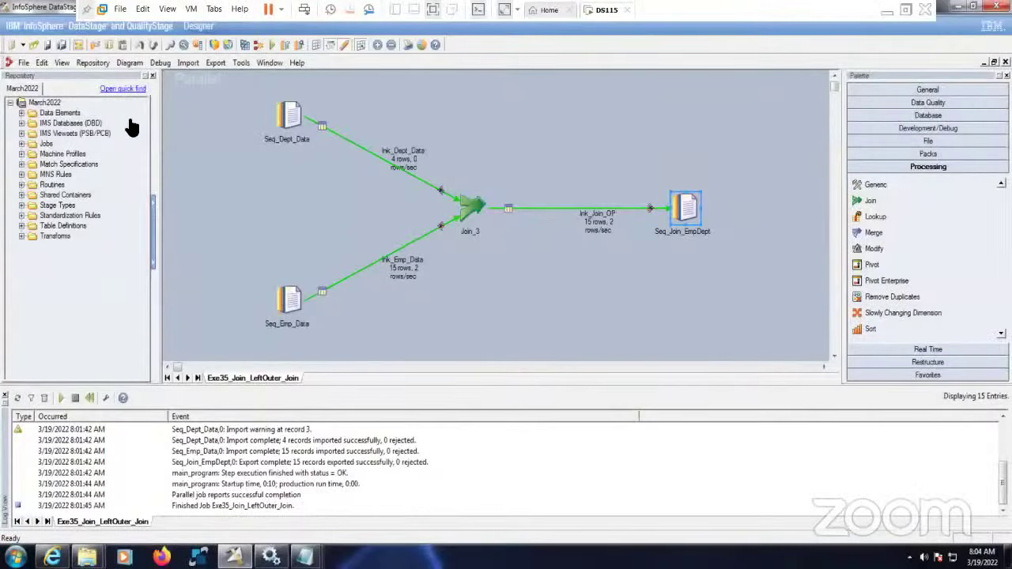
Save the job as Exe36_Join_RightOuter_Join in Jobs\March_2022.
left_click(24, 64)
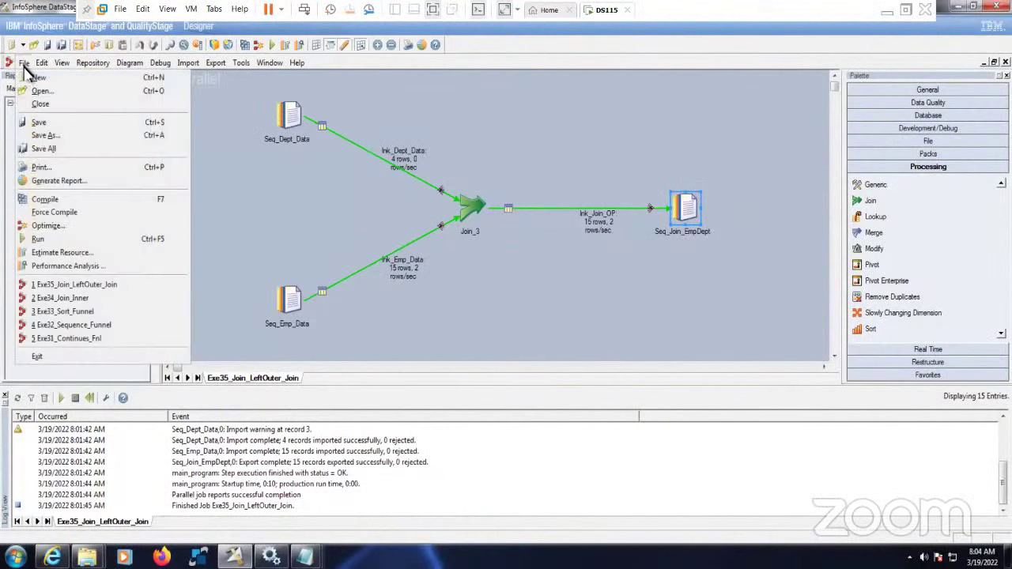
left_click(68, 139)
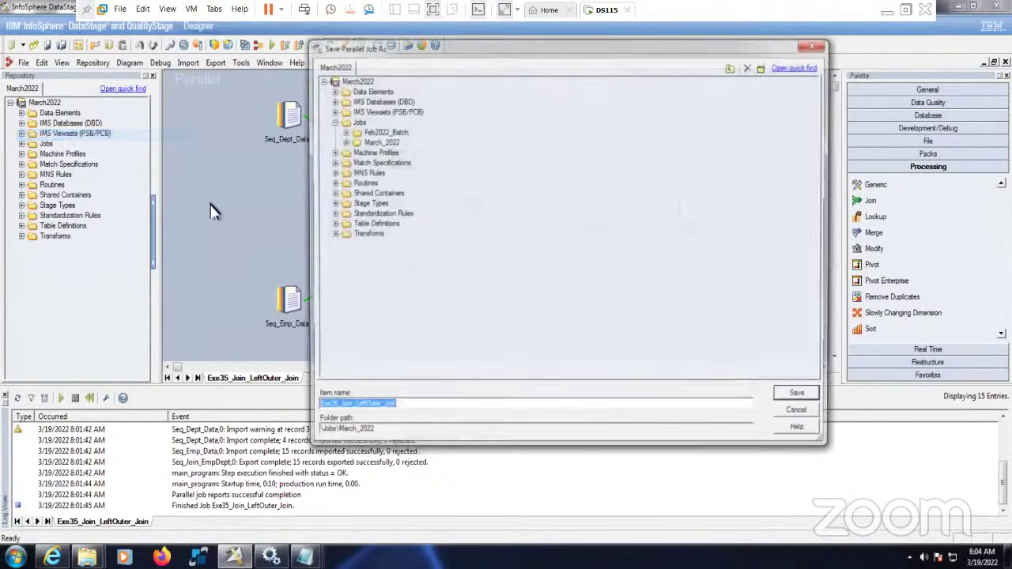
left_click(335, 408)
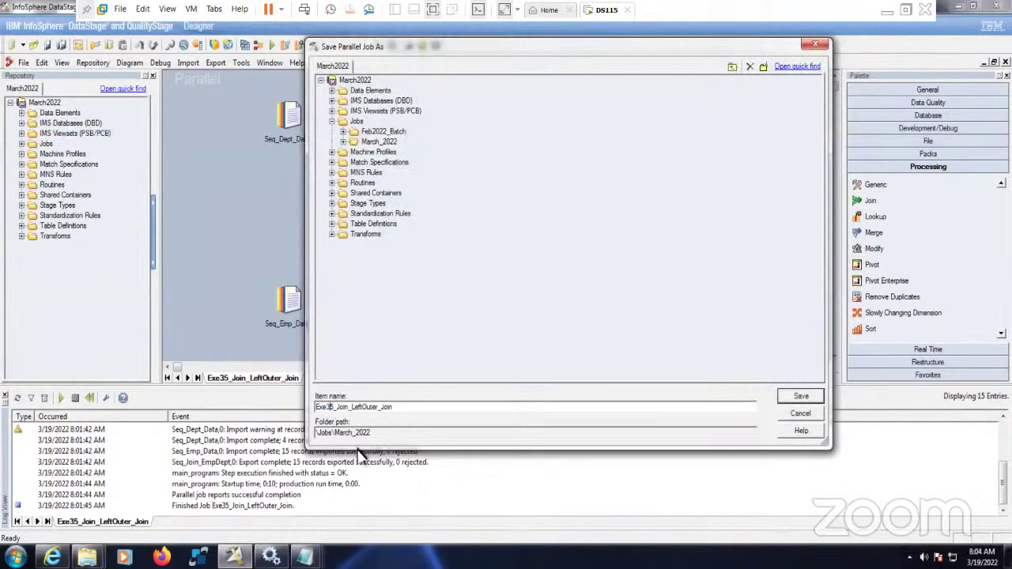
key("Delete")
type("6")
key("BackSpace")
key("BackSpace")
key("BackSpace")
key("BackSpace")
type("Rig")
type("ht")
left_click(800, 398)
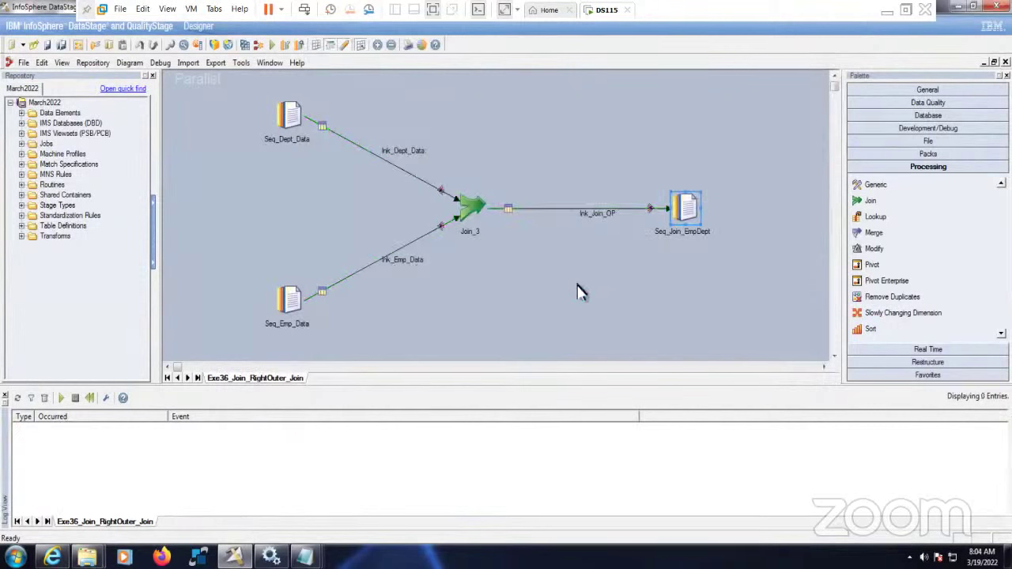
Set Join_3's Join Type to Right Outer and check the input link ordering.
left_click(471, 209)
double_click(471, 209)
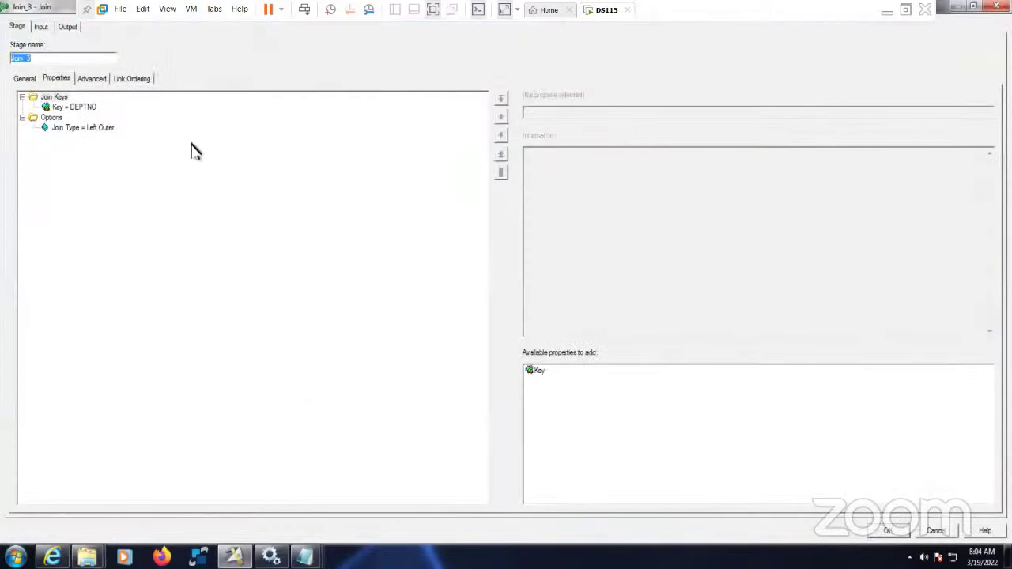
left_click(105, 129)
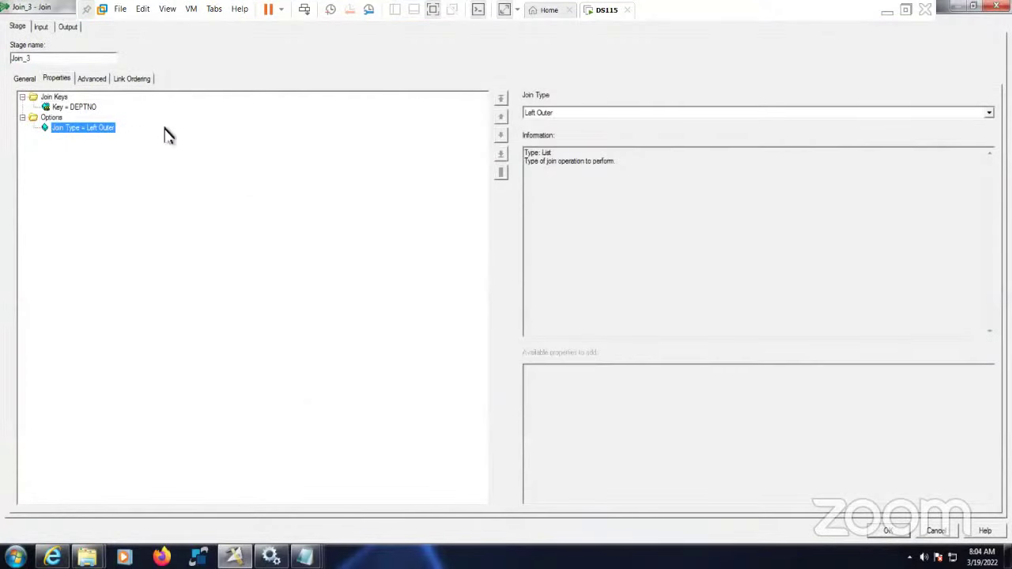
left_click(530, 114)
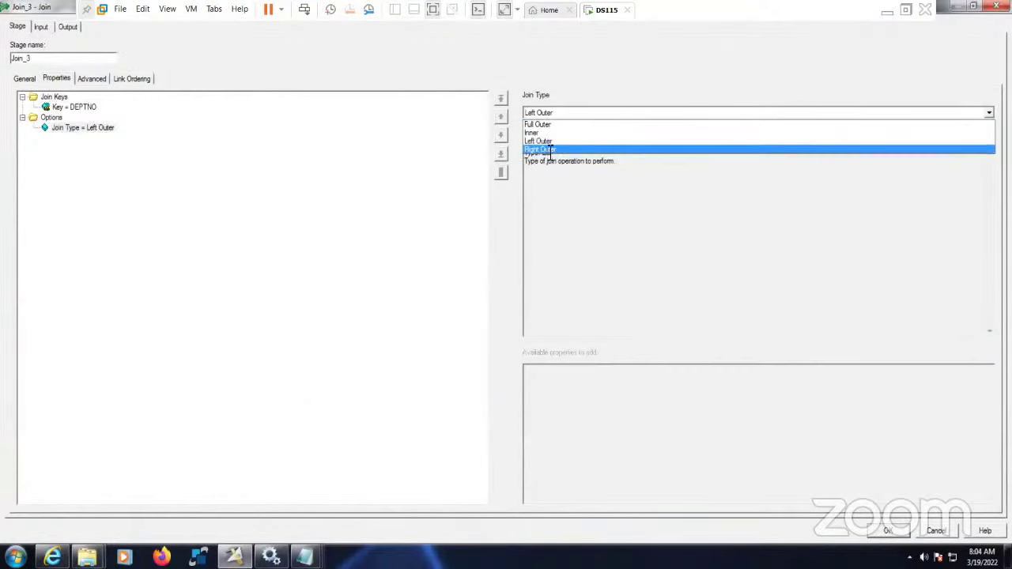
left_click(549, 150)
left_click(99, 131)
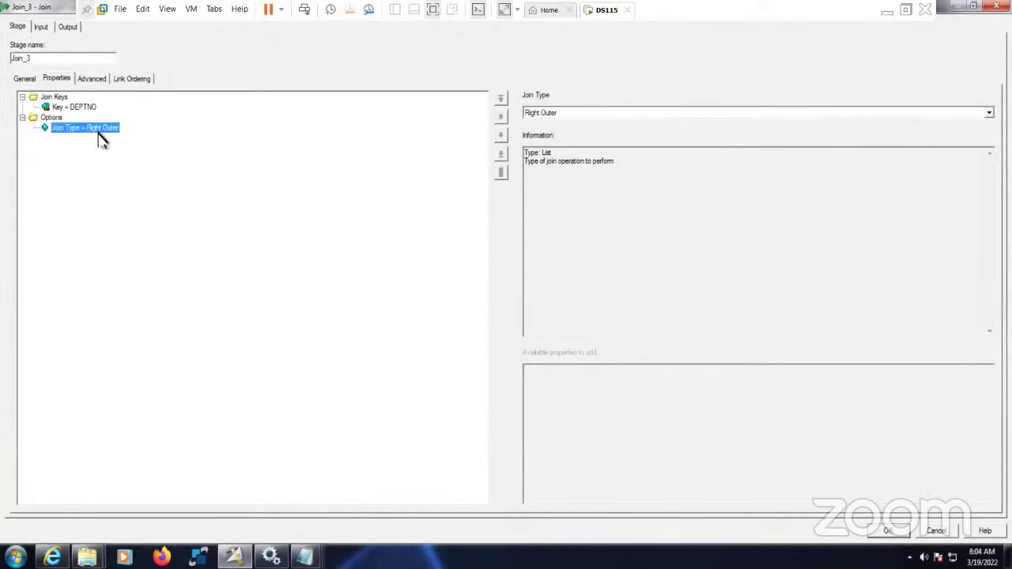
left_click(57, 119)
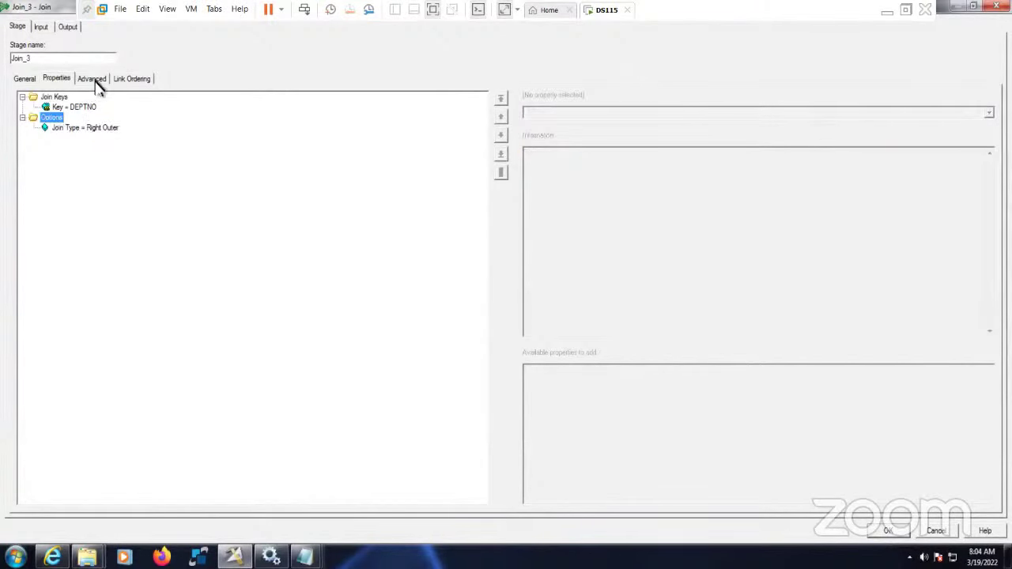
left_click(131, 82)
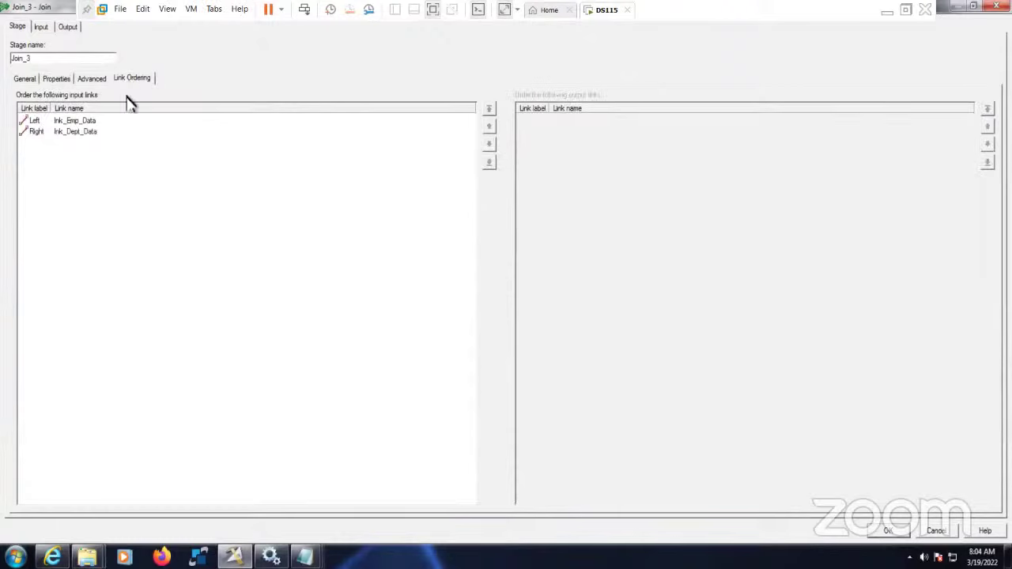
left_click(39, 132)
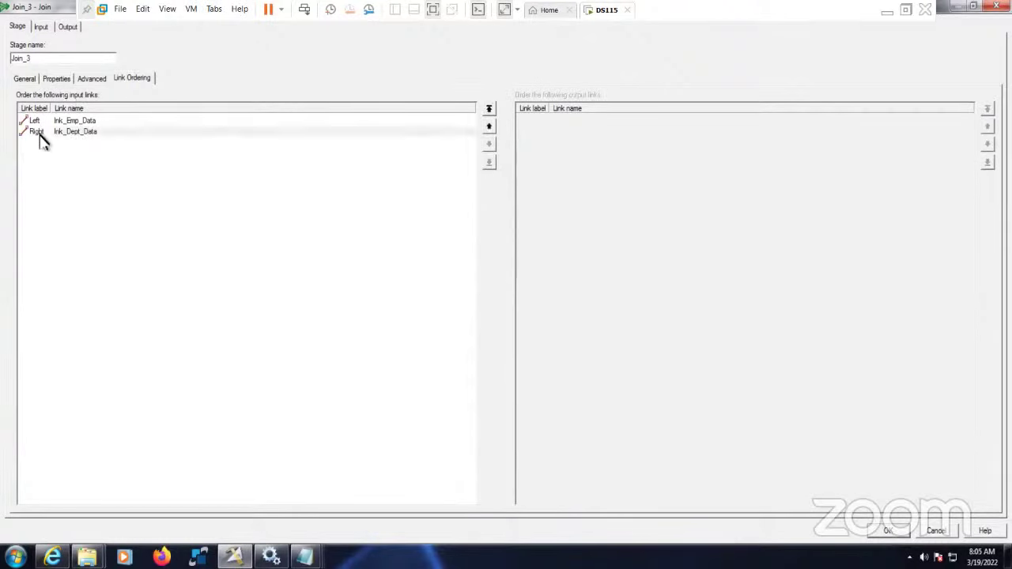
left_click(57, 79)
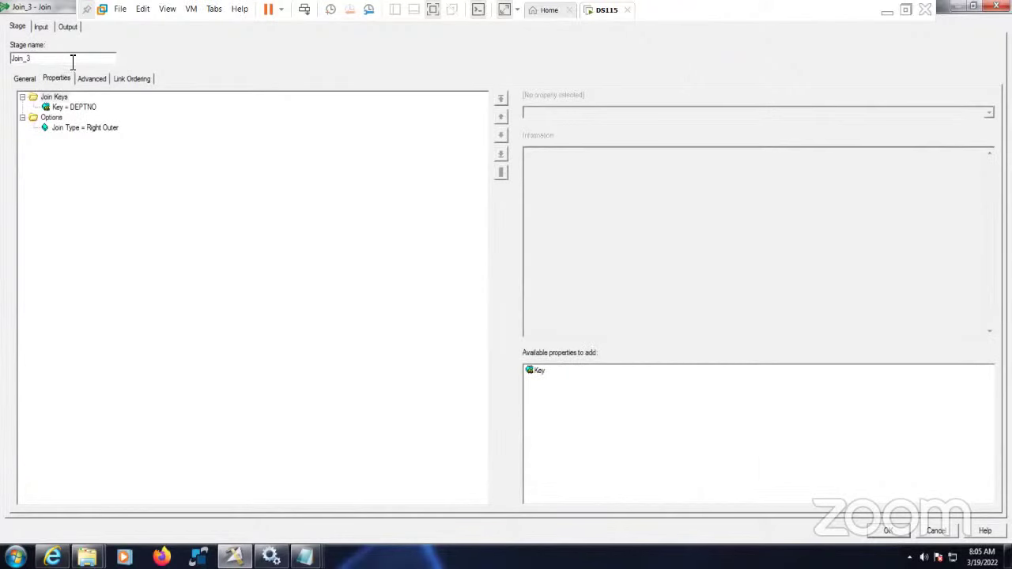
Review Join_3's output mapping for DEPTNO and DNAME against the input columns.
left_click(45, 27)
left_click(68, 28)
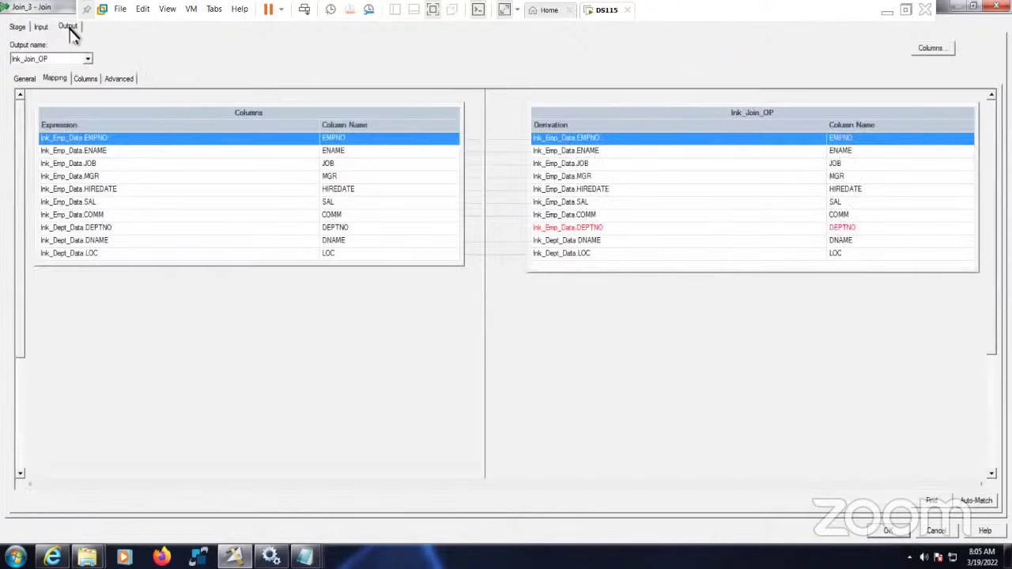
left_click(565, 231)
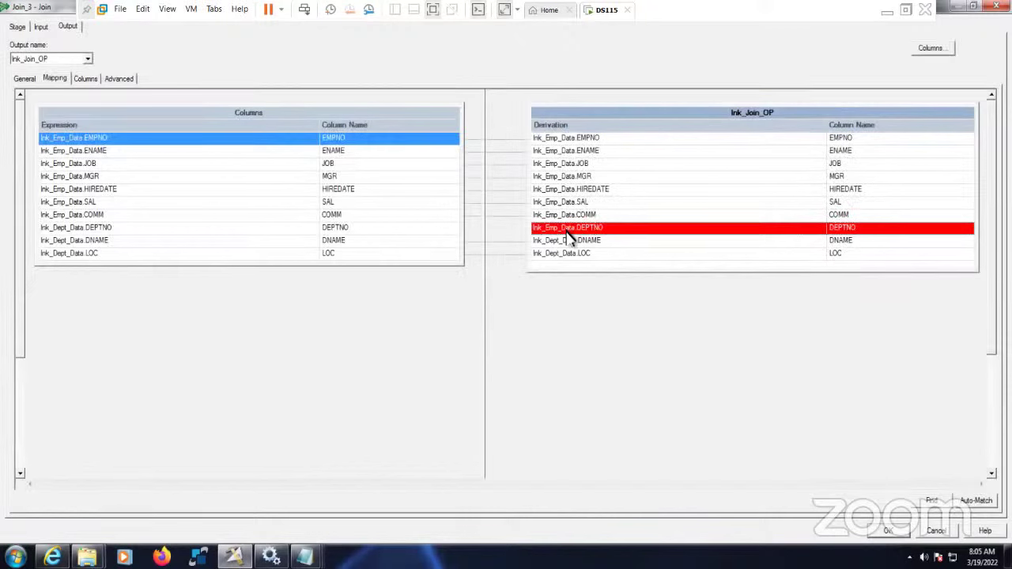
left_click(578, 242)
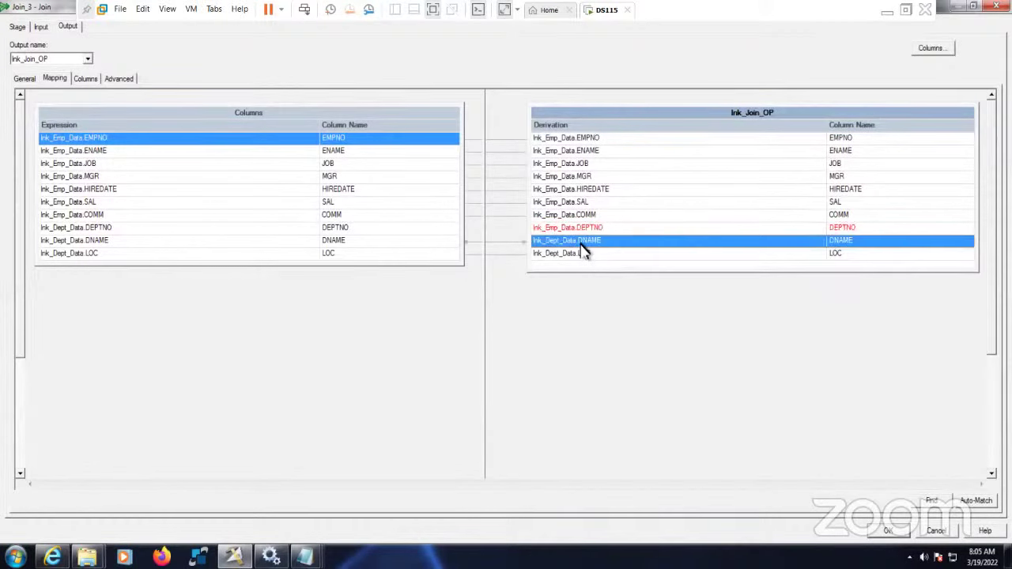
left_click(168, 228)
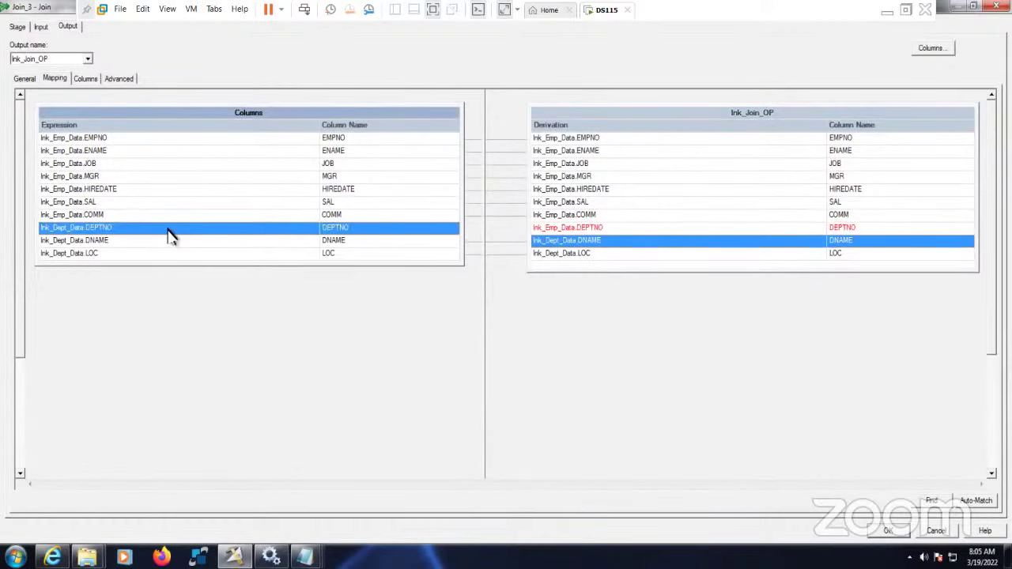
left_click(346, 217)
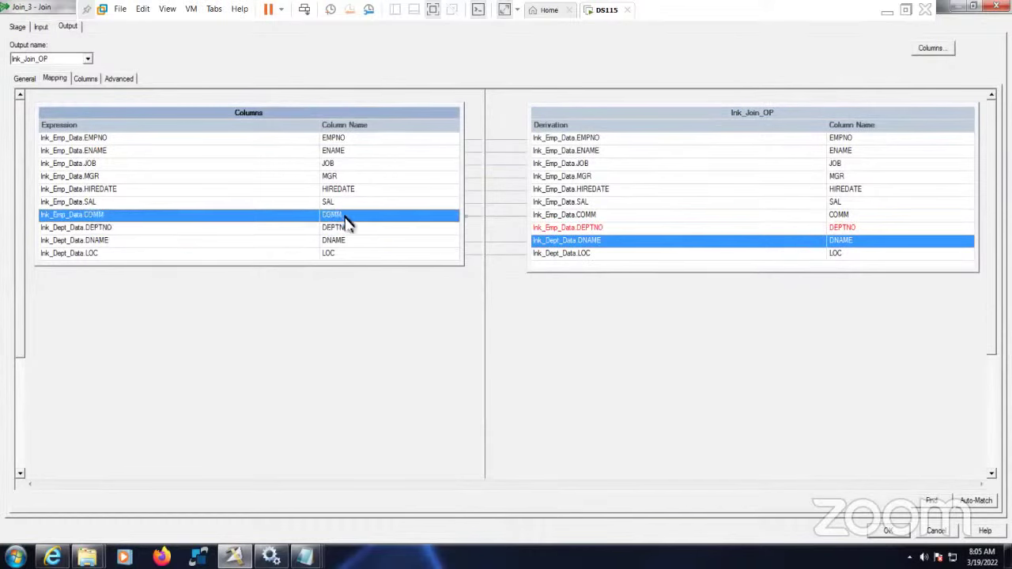
left_click(254, 232)
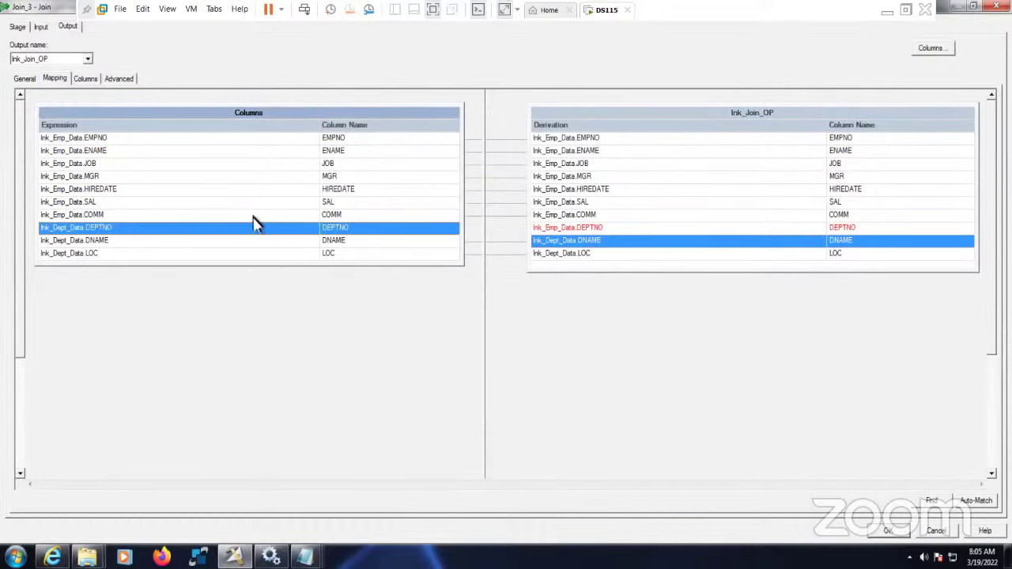
left_click(257, 218)
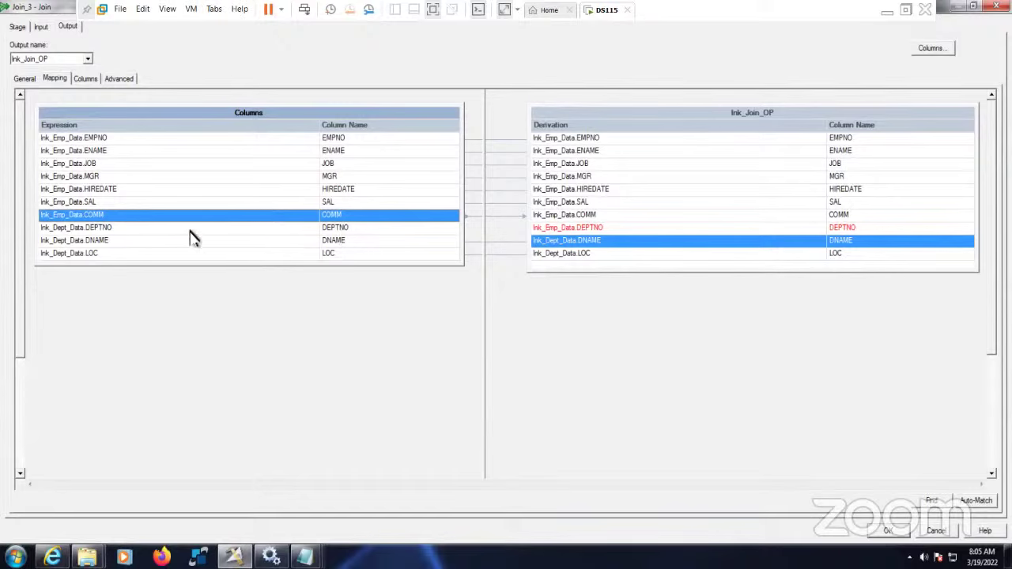
Map lnk_Dept_Data.DEPTNO onto output DEPTNO, overwriting the derivation, review Columns, and confirm.
left_click(74, 230)
left_click_drag(382, 237, 544, 240)
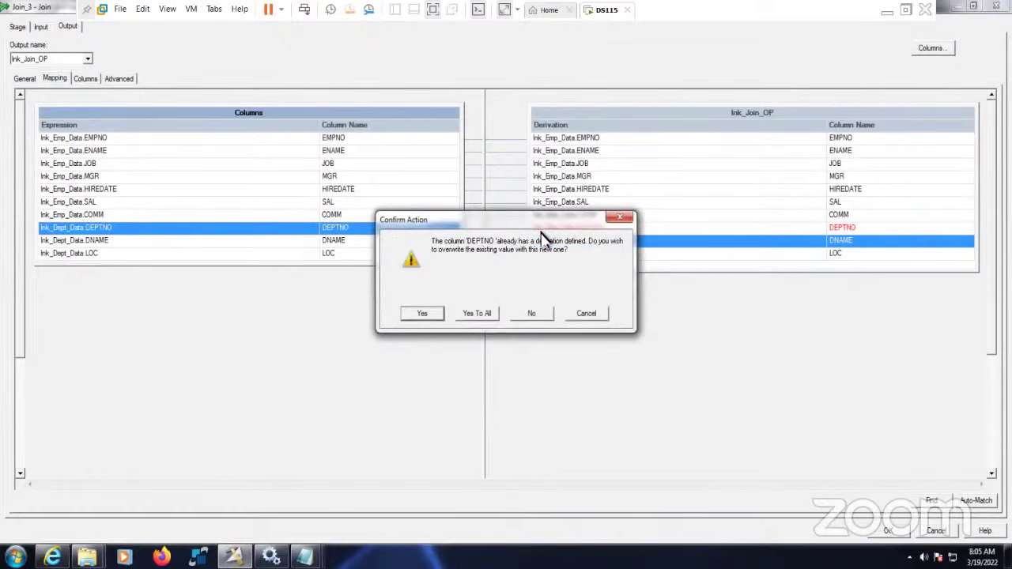
left_click(481, 315)
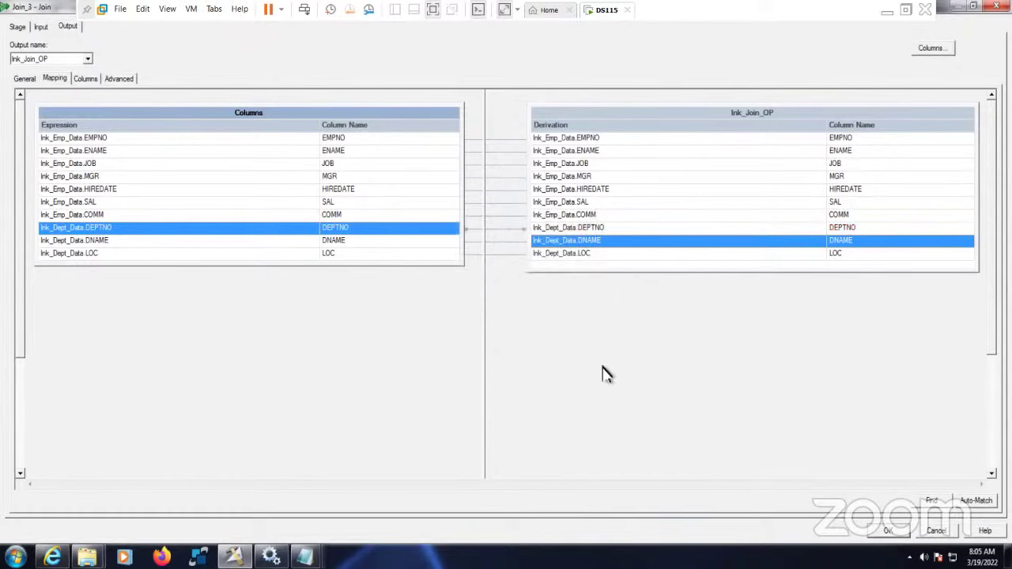
left_click(583, 209)
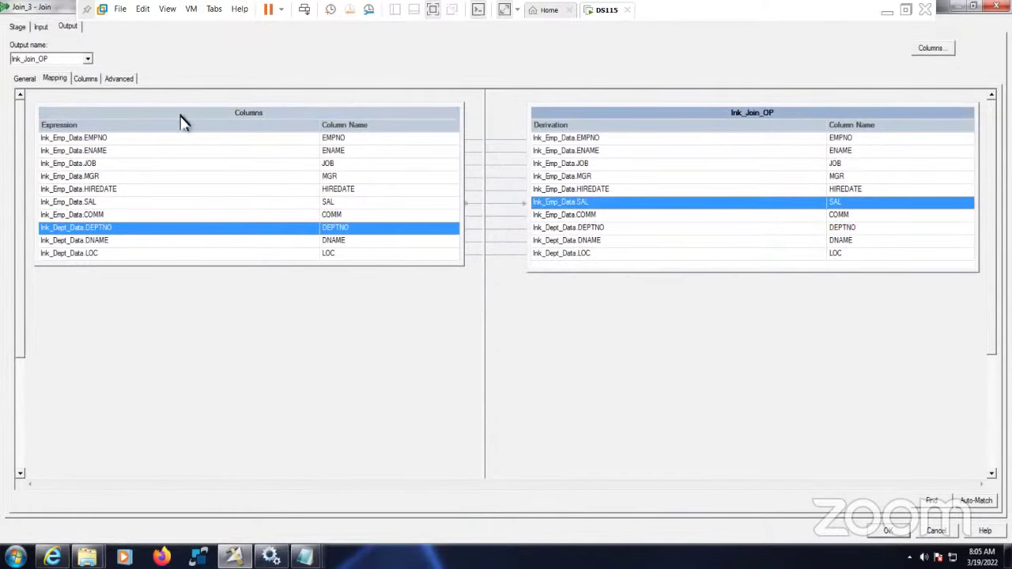
left_click(92, 80)
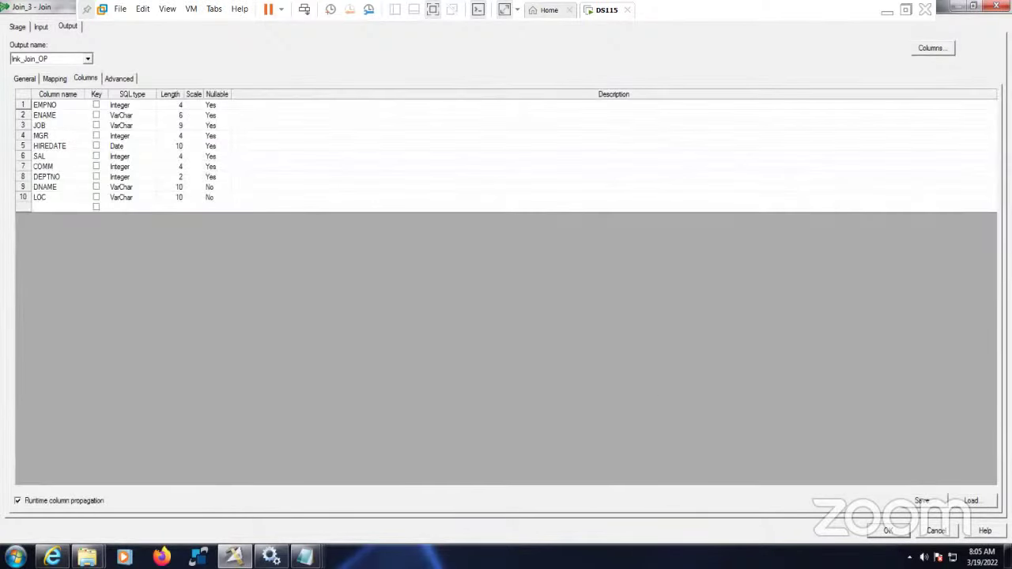
left_click(887, 531)
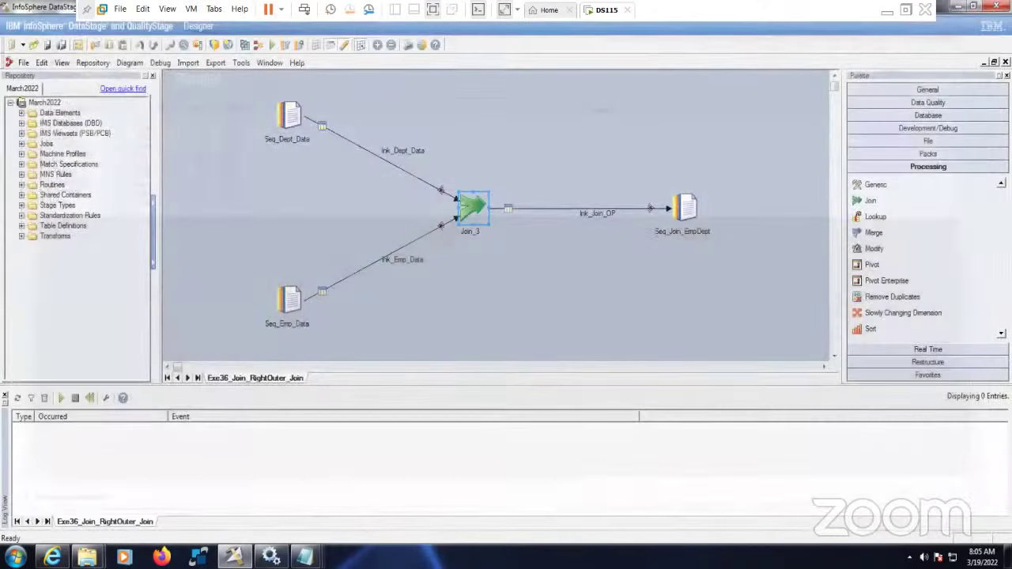
Change Seq_Join_EmpDept's target File to C:\Target\Join_RightOuter.txt.
double_click(684, 208)
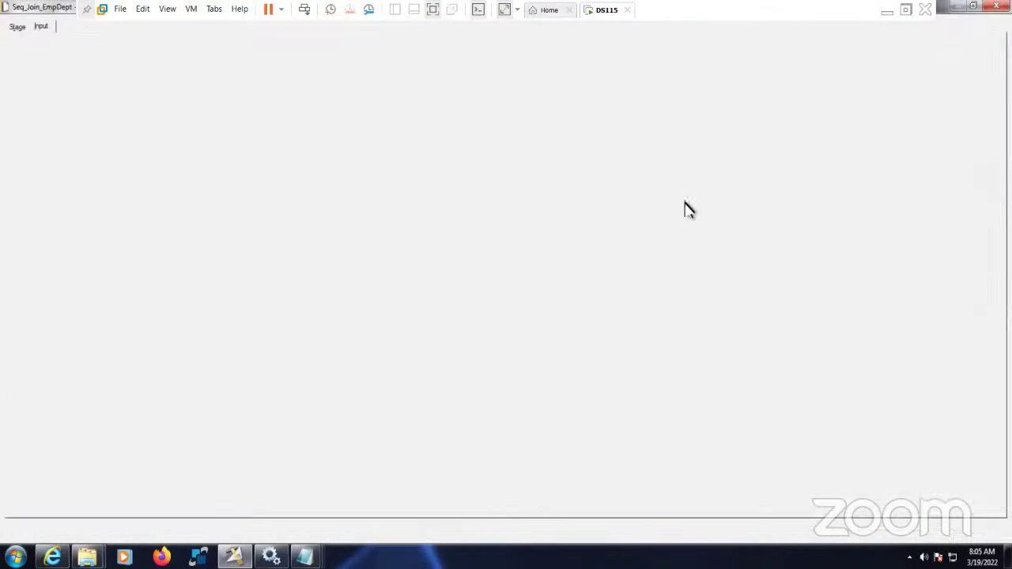
left_click(139, 109)
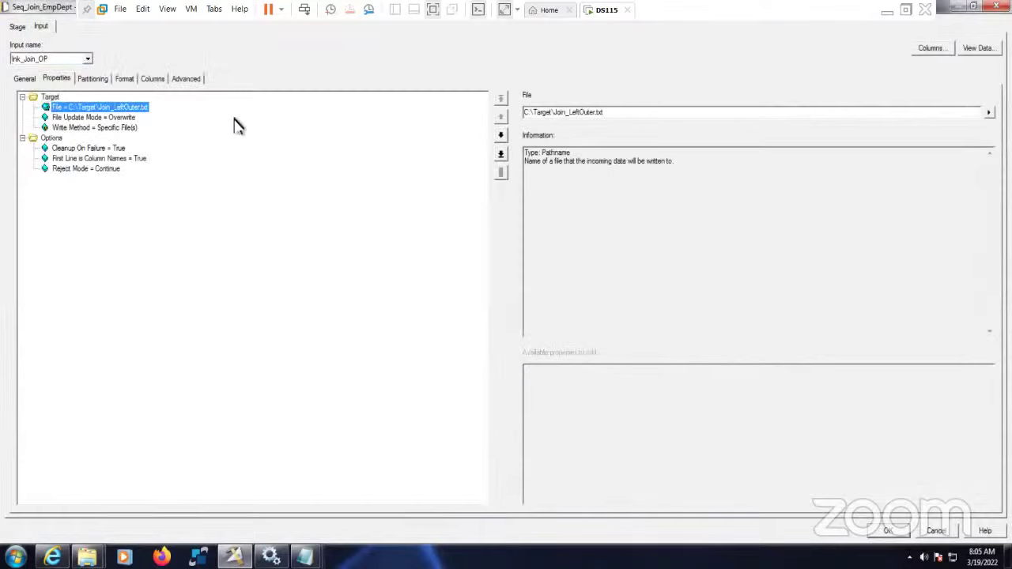
left_click(571, 113)
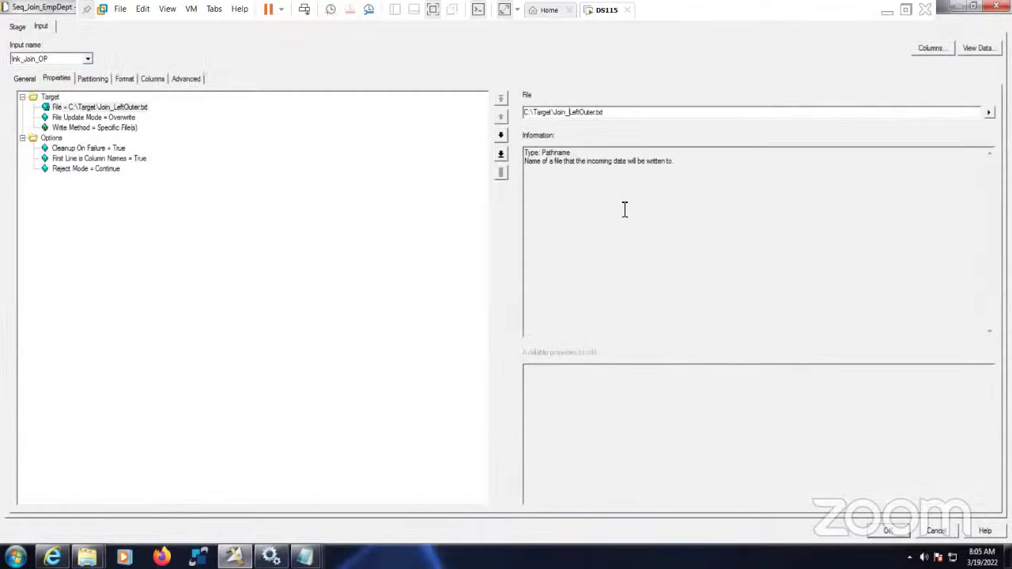
key("Delete")
key("Delete")
type("Right")
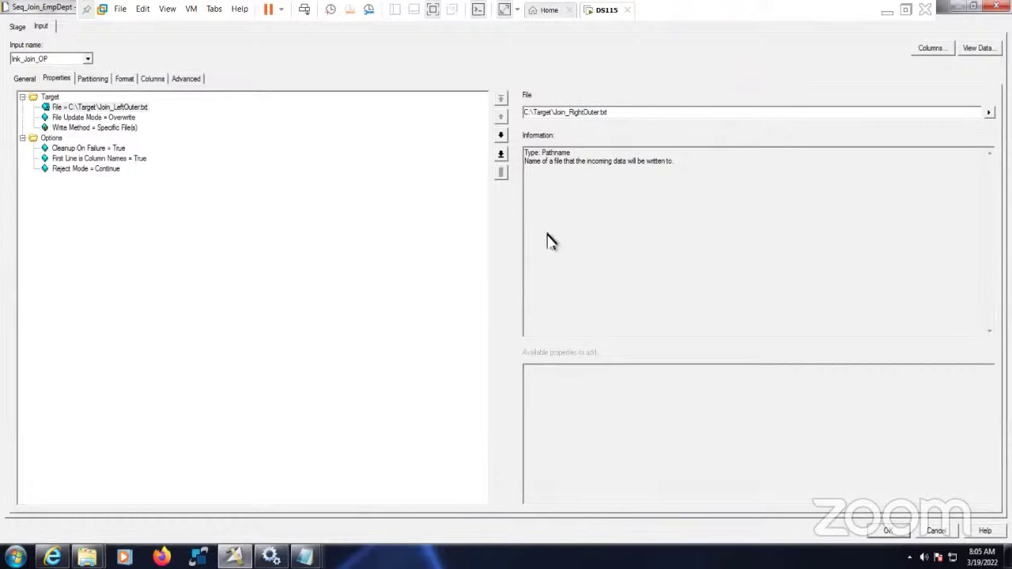
left_click(125, 118)
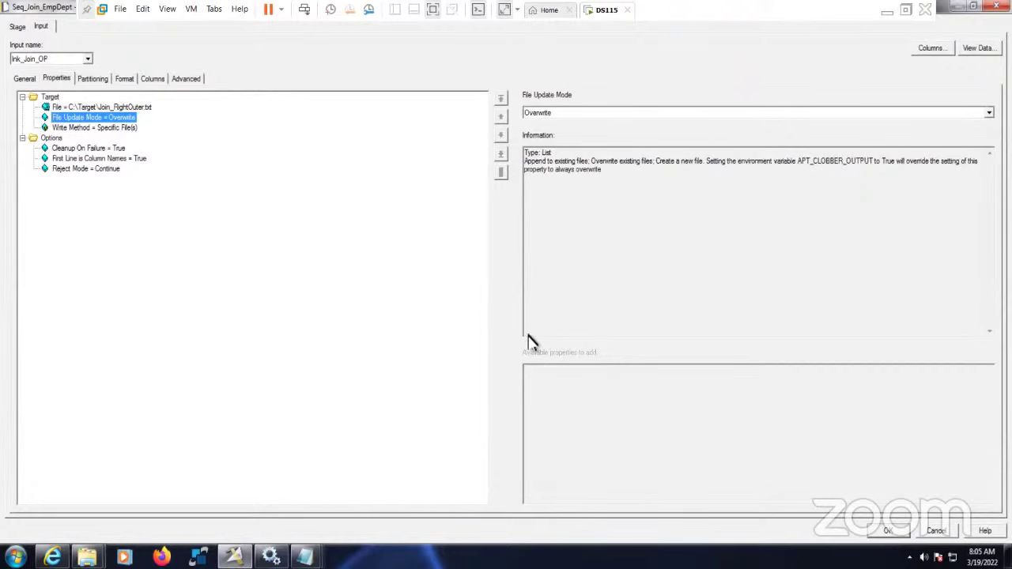
left_click(887, 531)
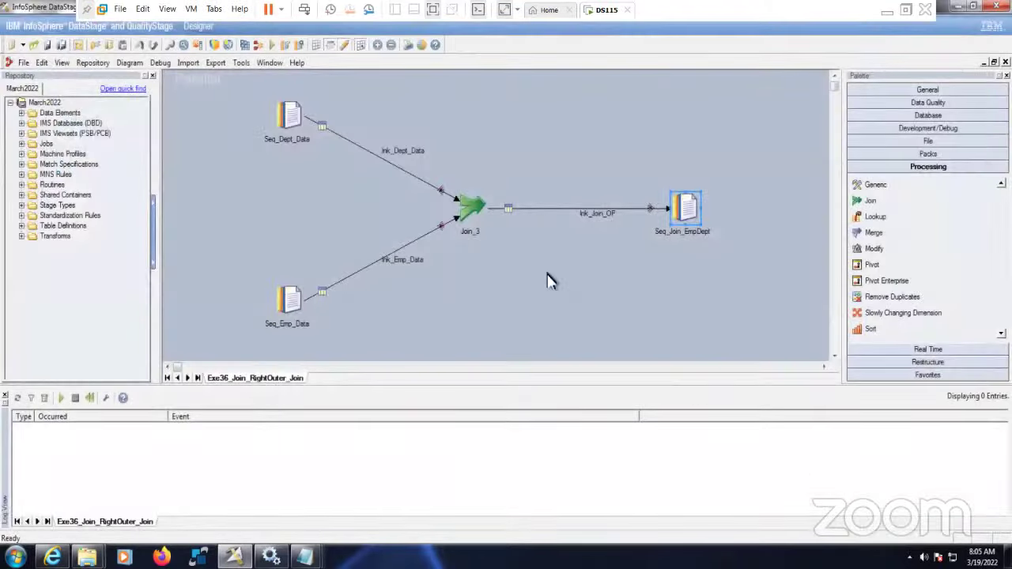
Save, compile and run the modified Exe36_Join_RightOuter_Join job.
left_click(275, 49)
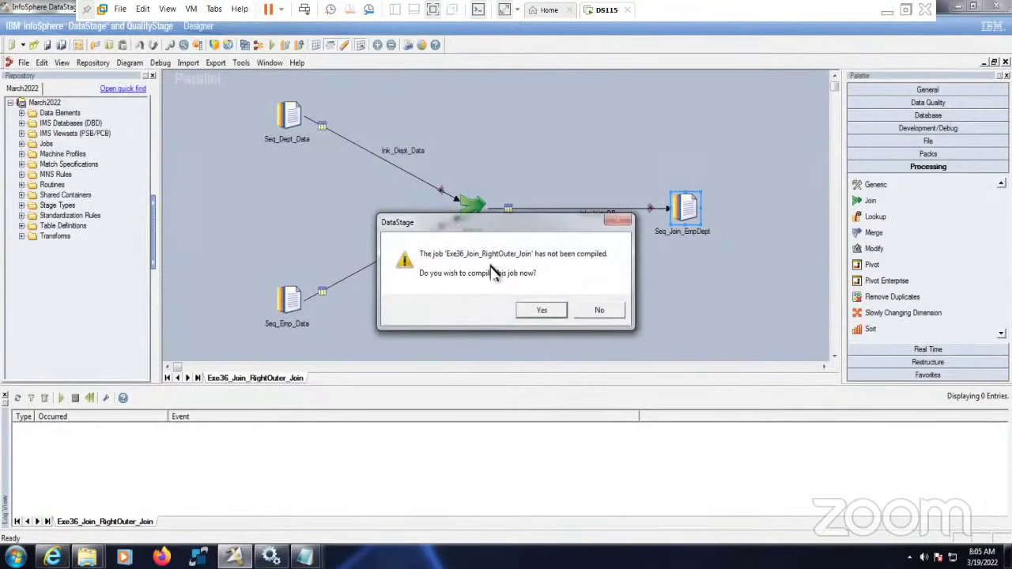
left_click(541, 311)
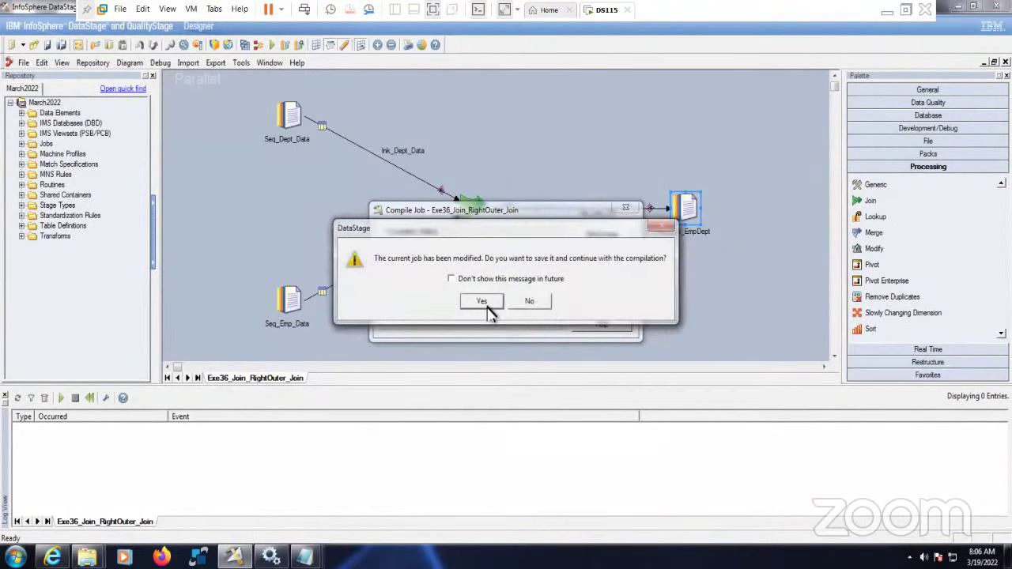
left_click(484, 303)
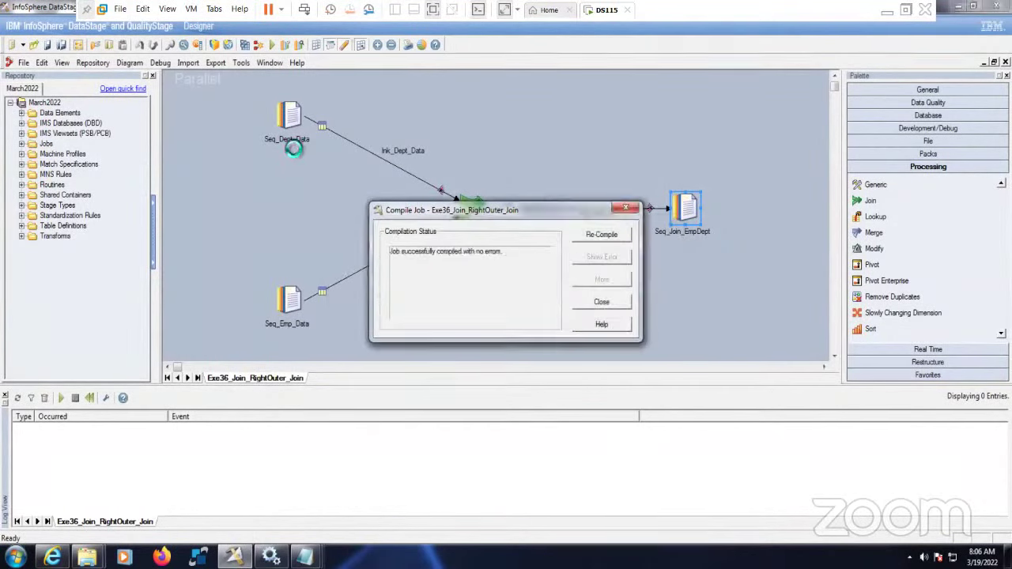
left_click(190, 275)
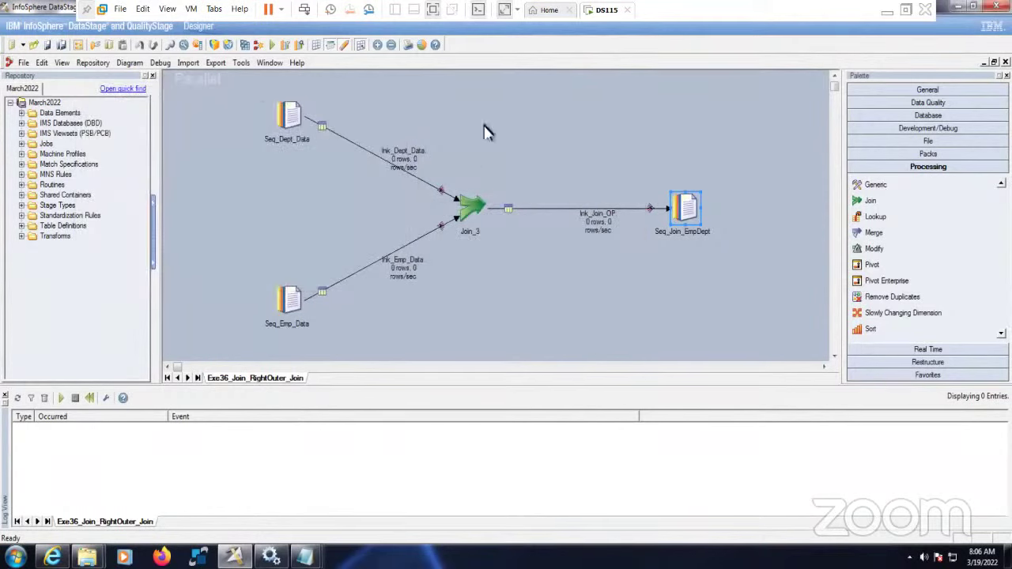
Inspect the Seq_Dept_Data, Seq_Join_EmpDept and Seq_Emp_Data stages as the run completes.
left_click_drag(245, 88, 335, 190)
left_click(335, 189)
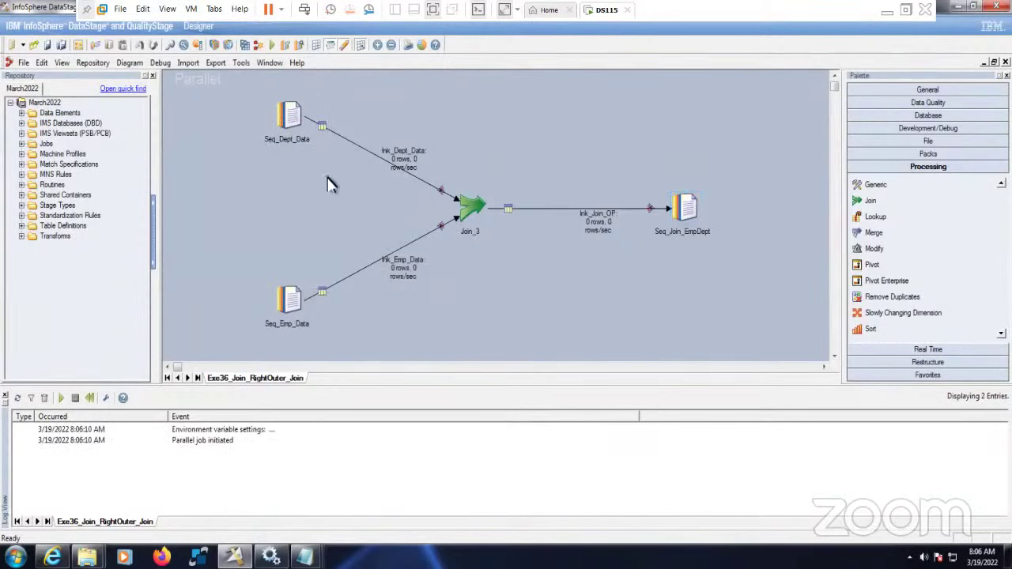
left_click_drag(250, 87, 329, 166)
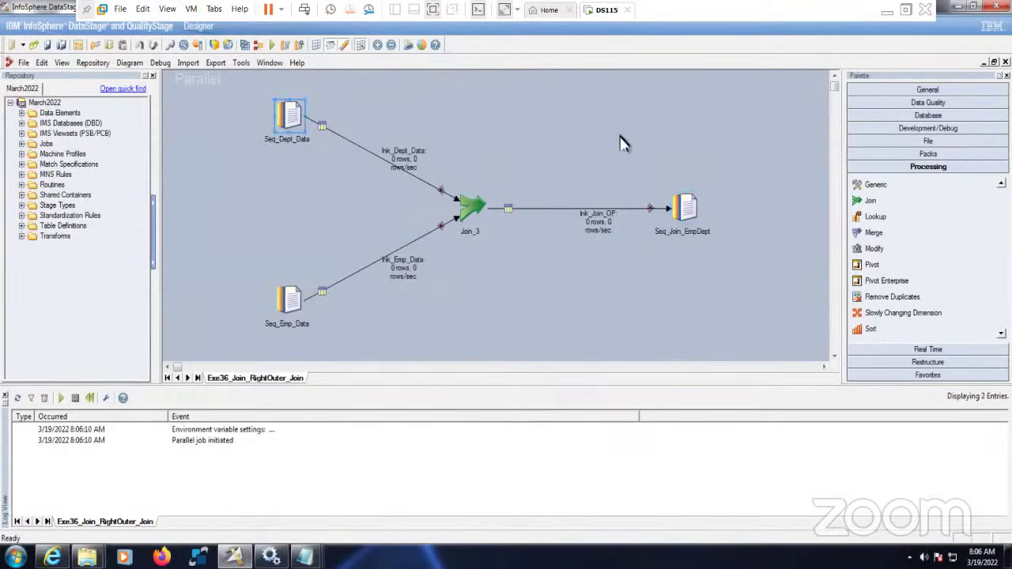
left_click_drag(639, 140, 726, 278)
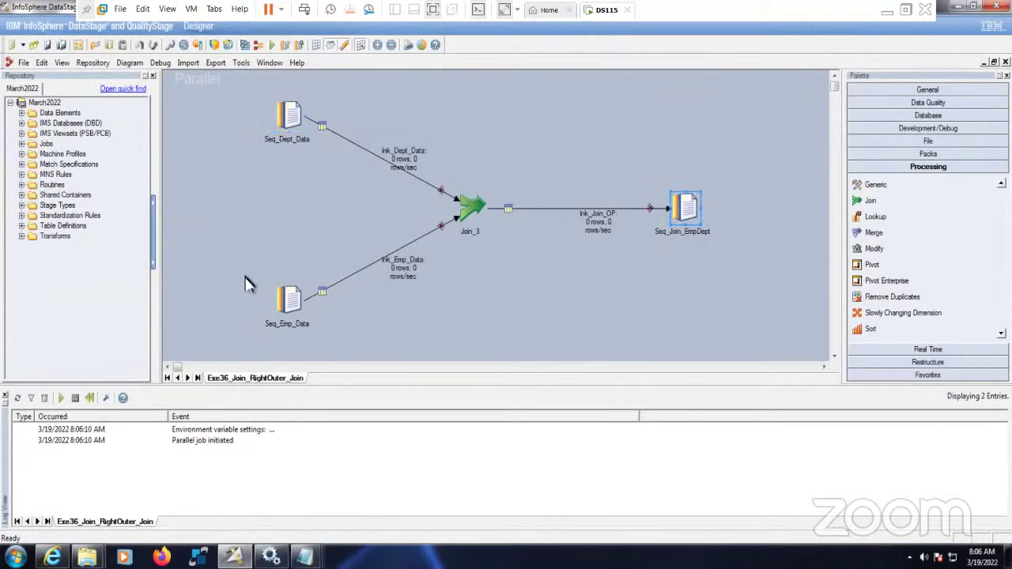
left_click_drag(242, 269, 334, 354)
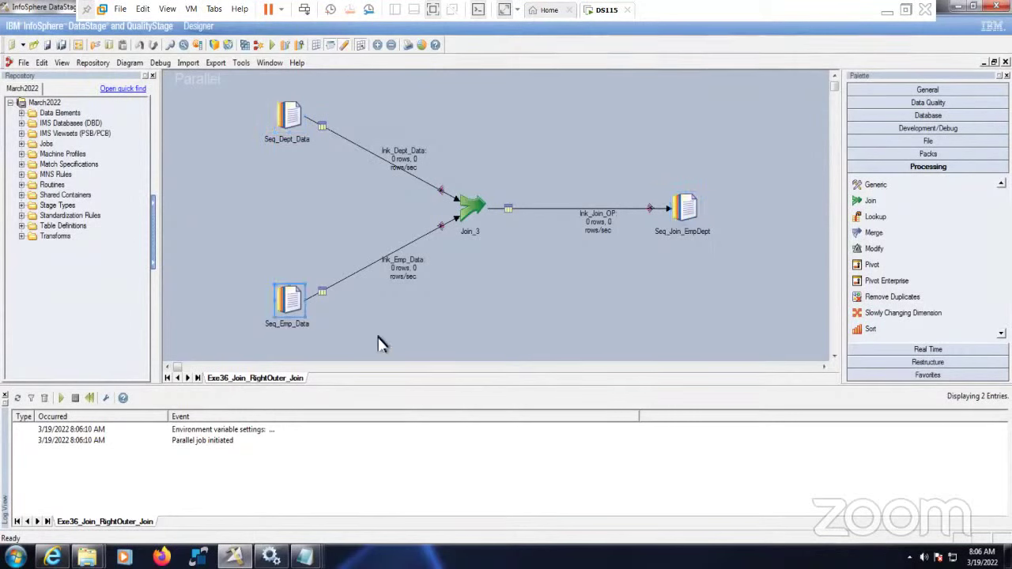
left_click(378, 344)
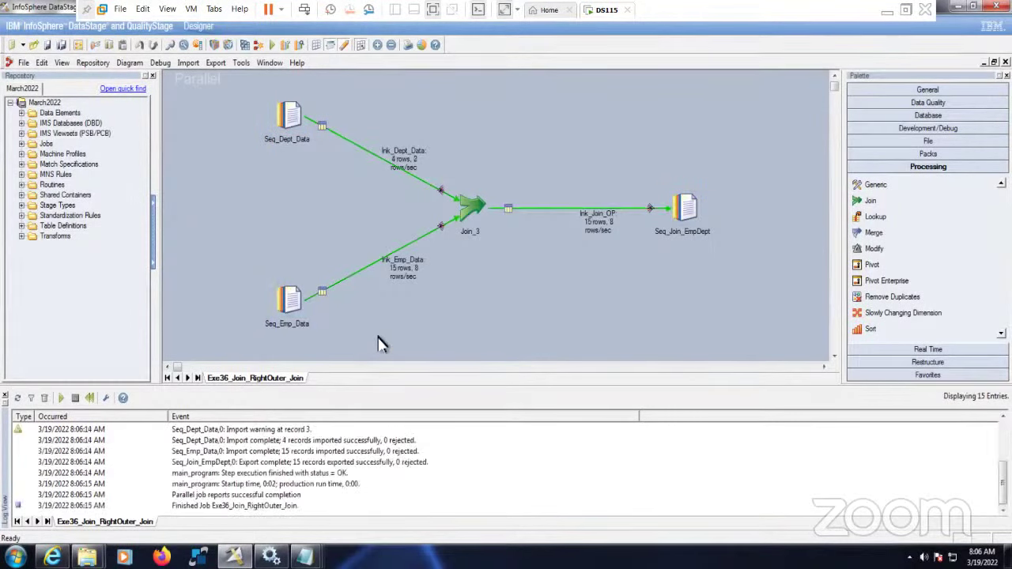
right_click(670, 218)
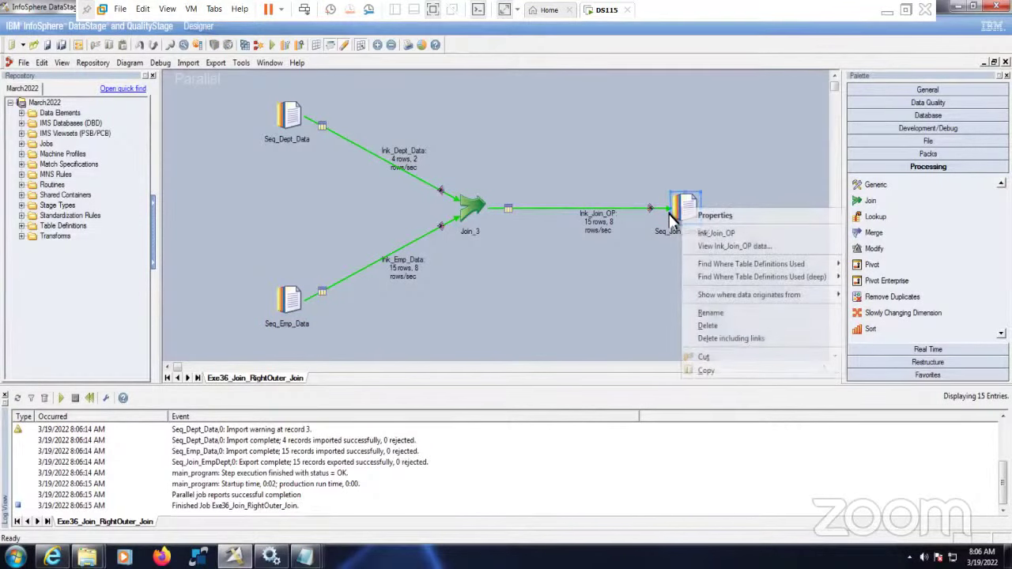
left_click(719, 243)
left_click(610, 244)
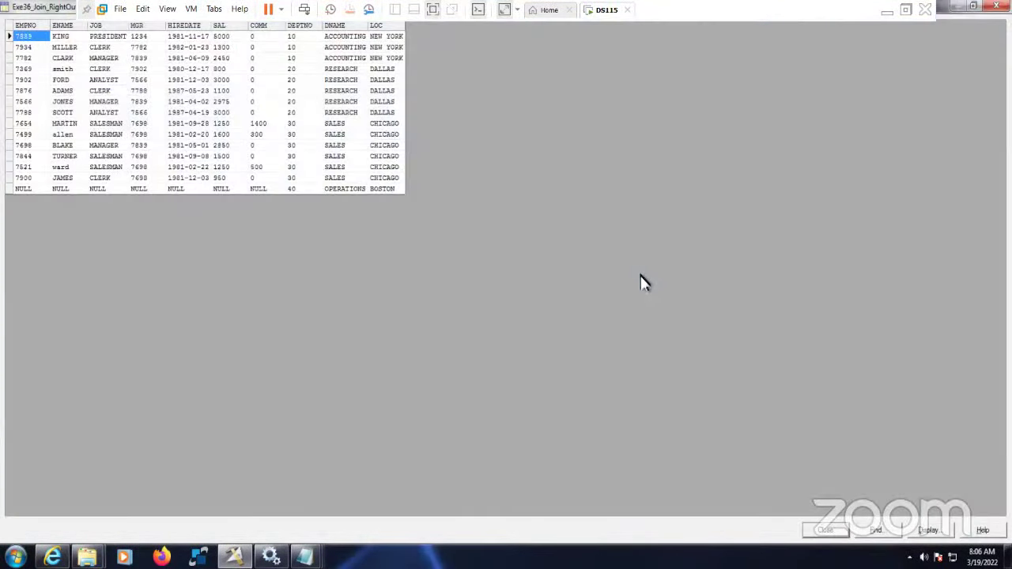
left_click_drag(406, 37, 452, 38)
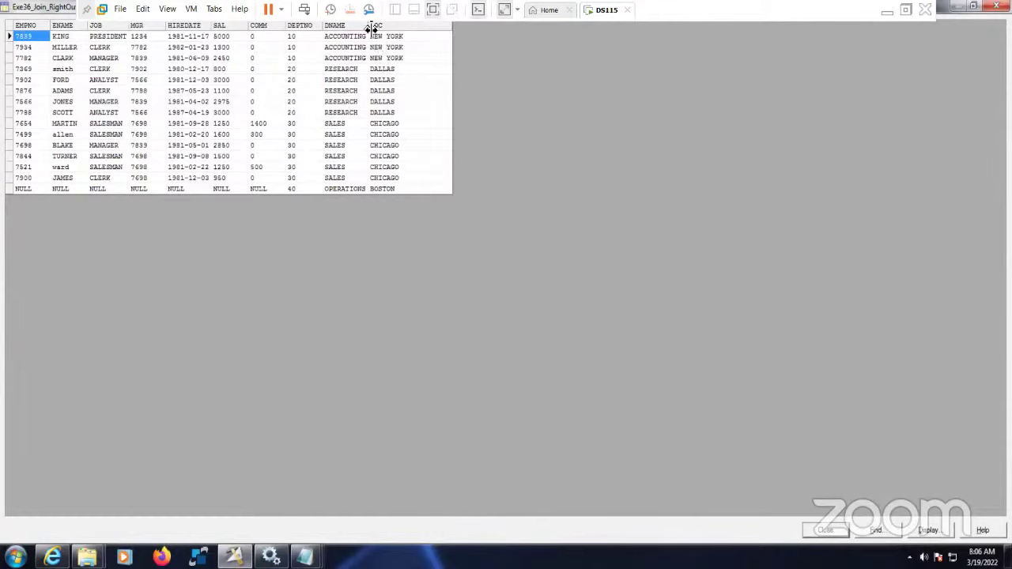
mouse_move(372, 29)
left_mouse_down()
mouse_move(410, 36)
mouse_move(356, 36)
left_mouse_up()
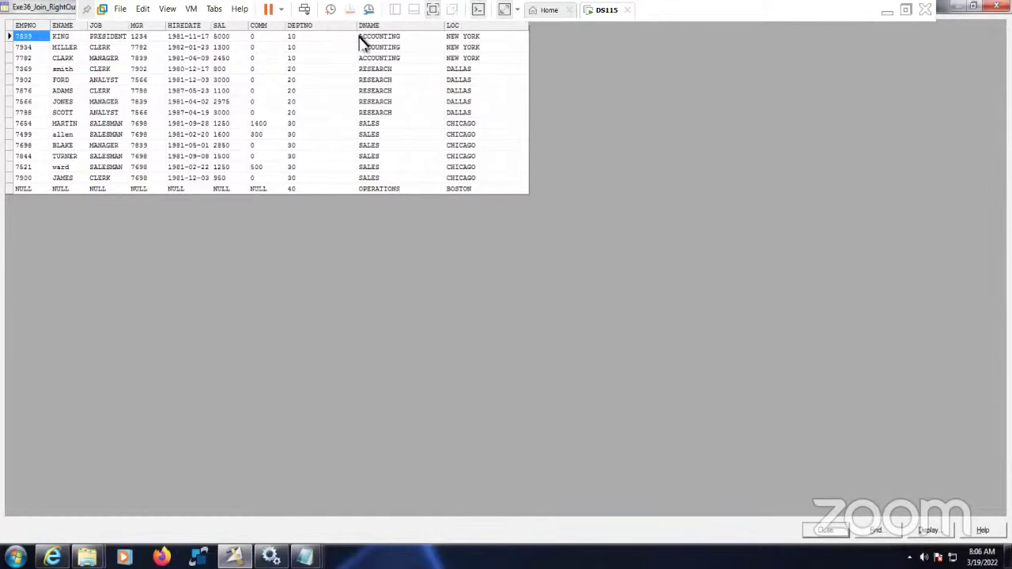
left_click(320, 192)
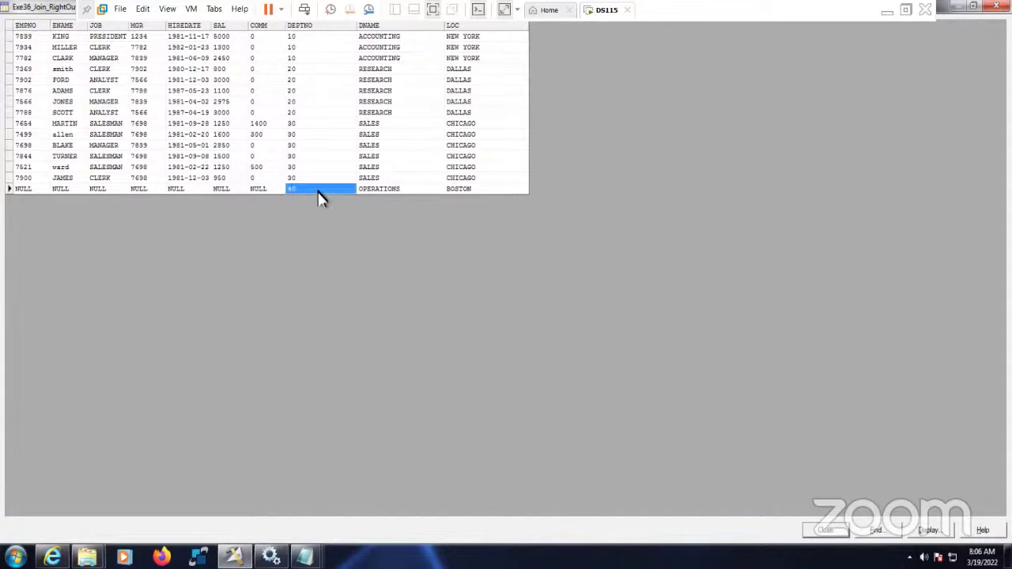
key("Left")
key("Left")
key("Left")
key("Left")
key("Left")
key("Left")
key("Left")
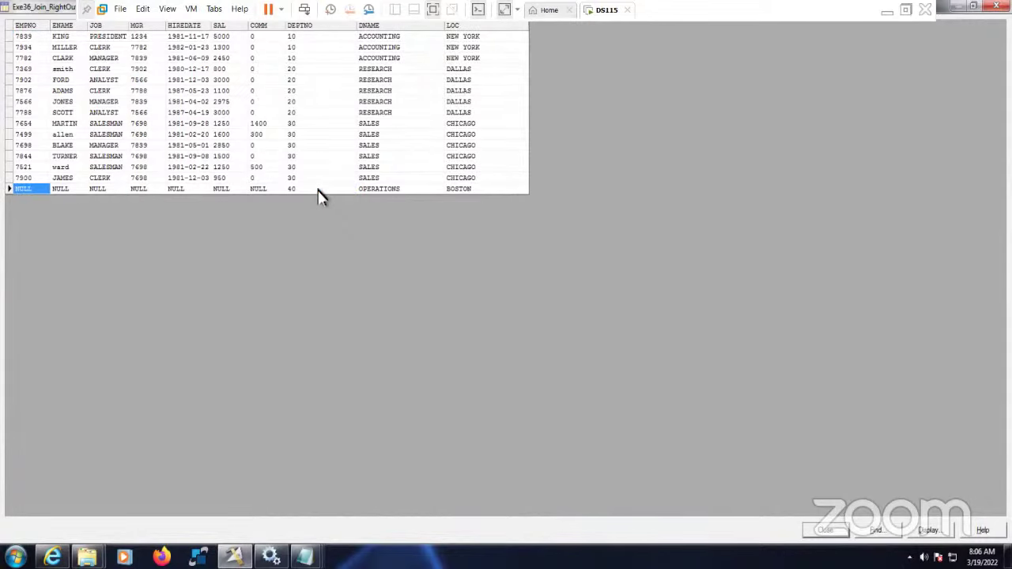
key("Right")
key("Right")
key("Right")
key("Right")
key("Right")
key("Right")
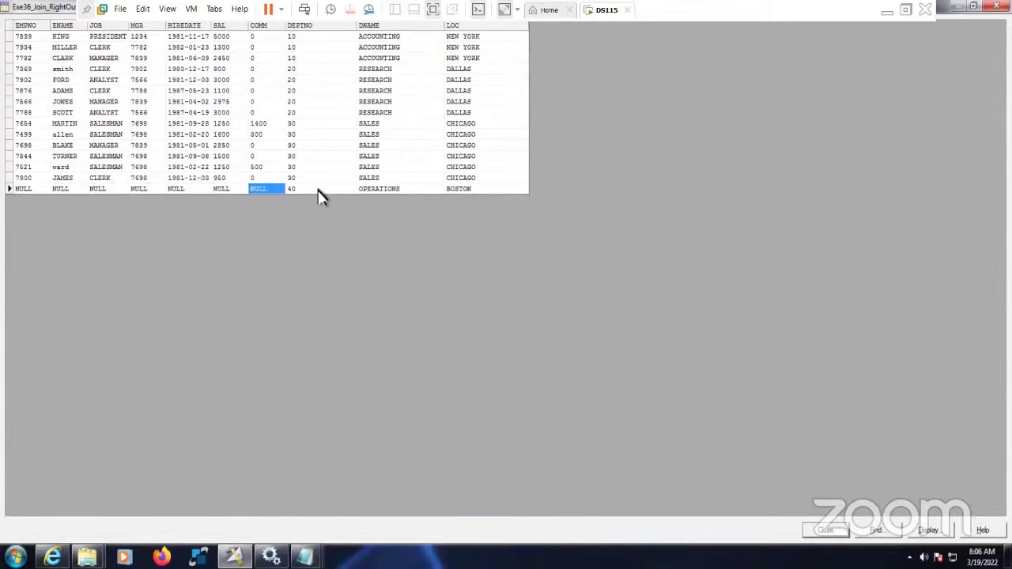
key("Left")
key("Left")
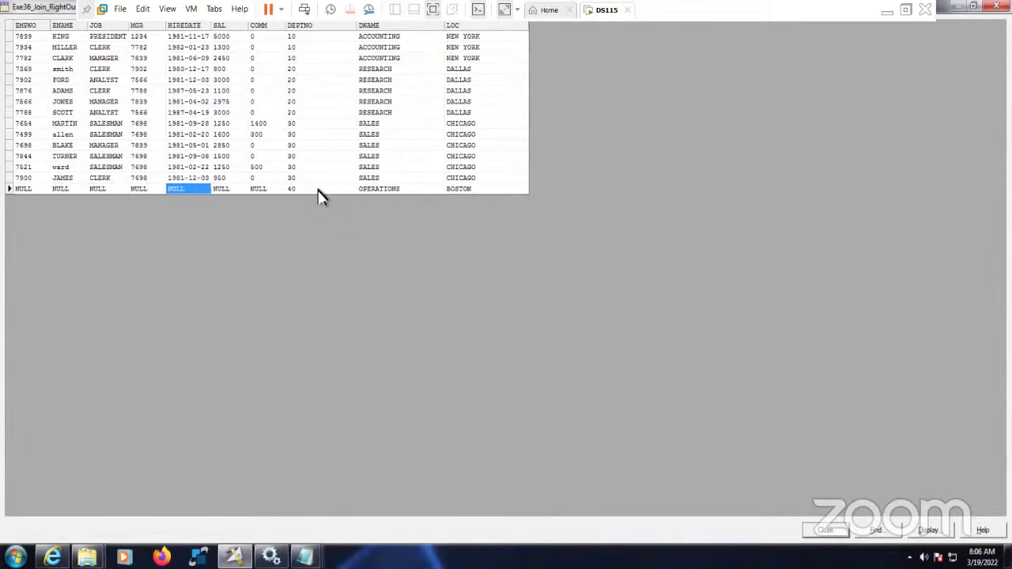
key("Left")
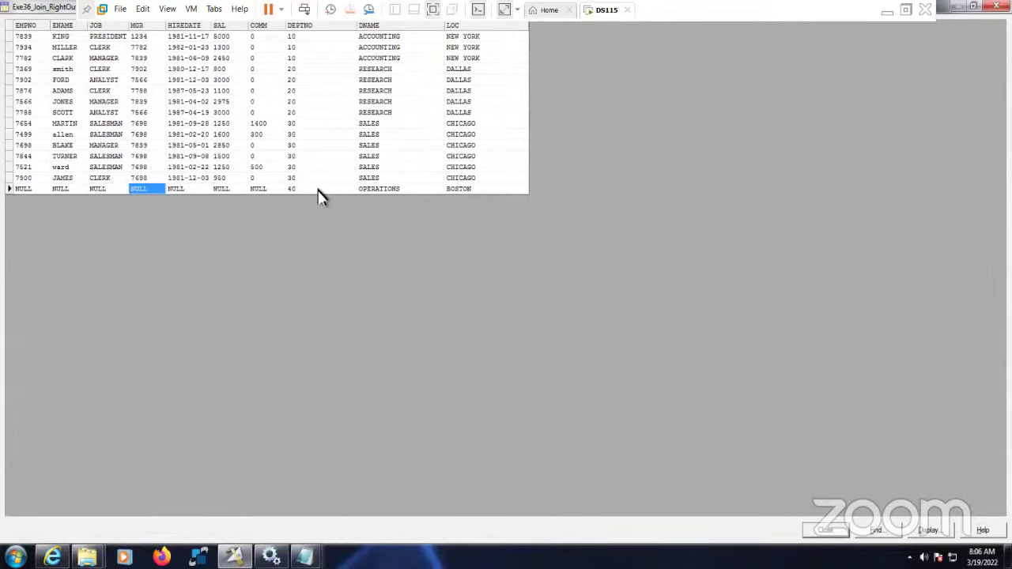
key("Left")
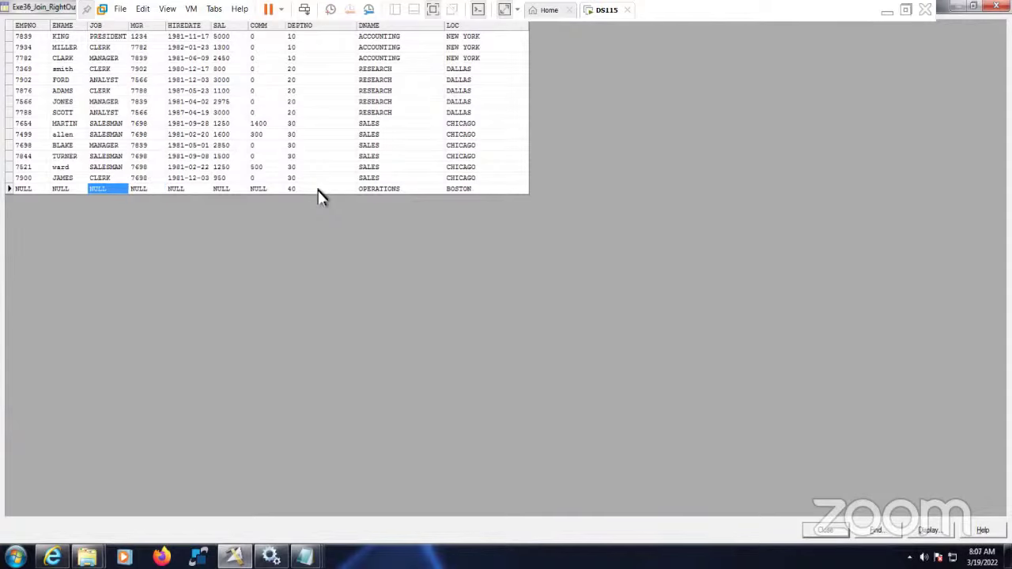
key("Left")
key("Left")
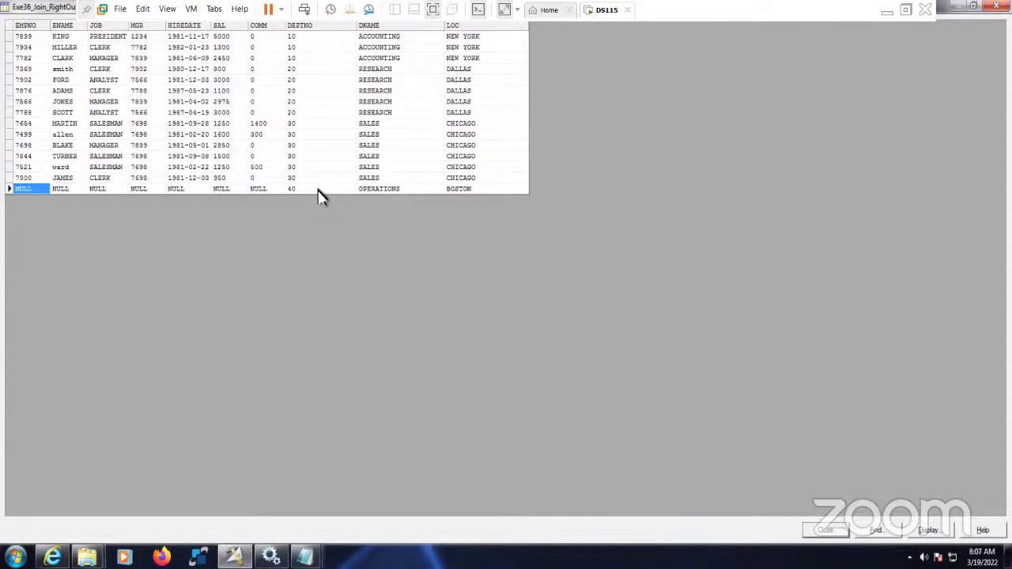
key("Right")
key("Right")
key("Right")
key("Right")
key("Right")
key("Right")
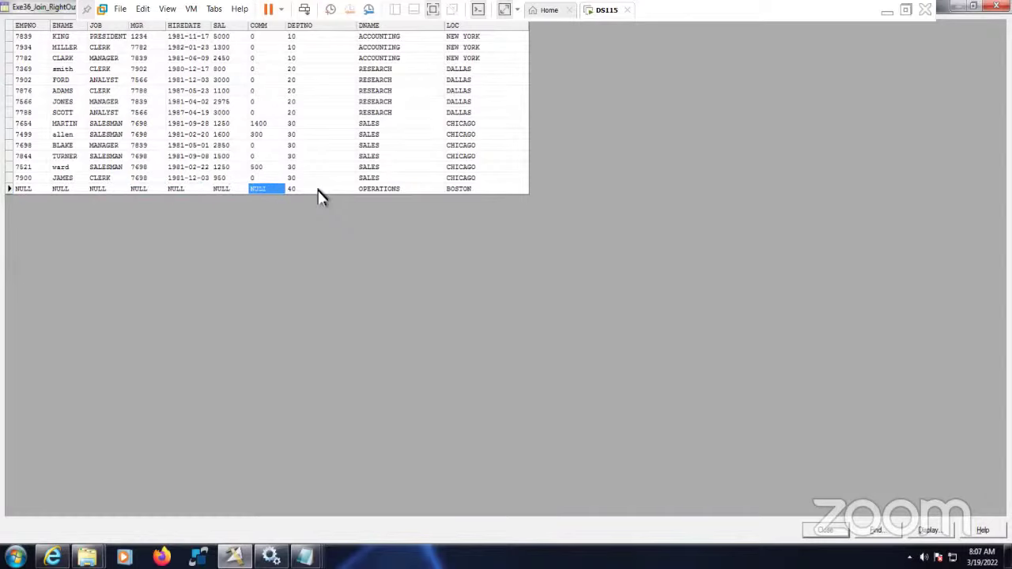
key("Right")
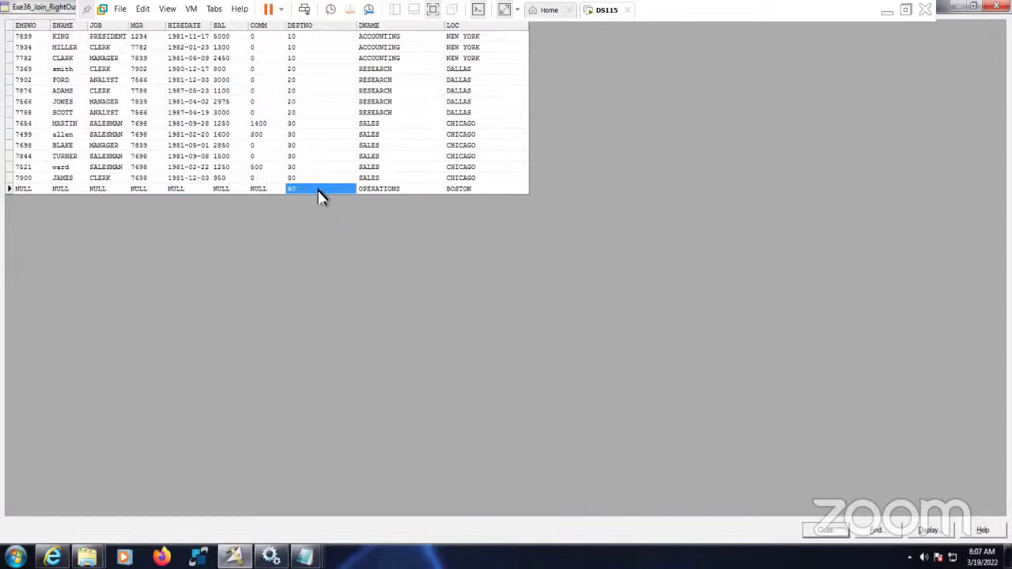
key("Left")
key("Right")
key("Right")
key("Left")
key("Left")
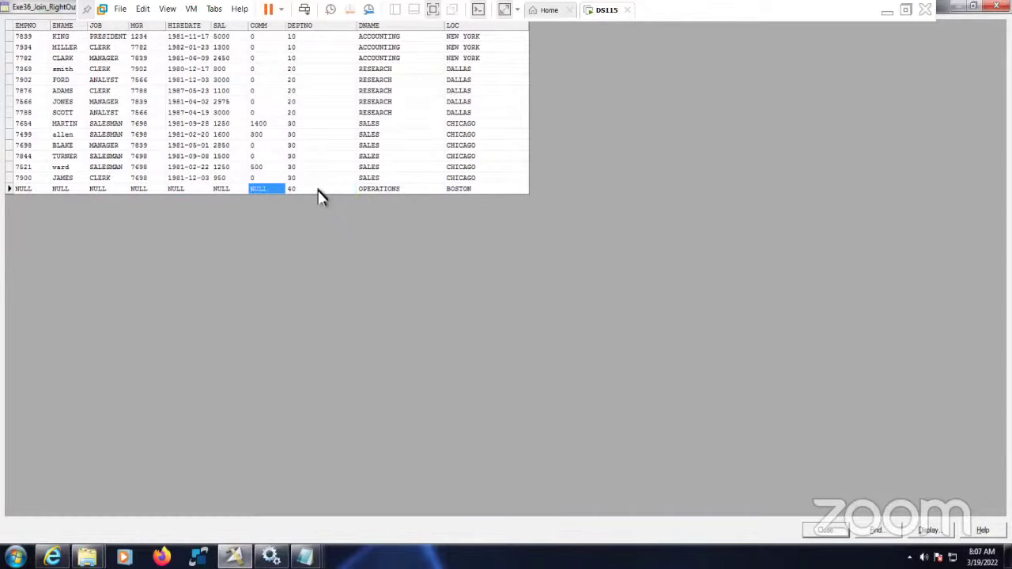
key("Left")
key("Left")
key("Left")
key("Left")
key("Left")
key("Left")
key("Right")
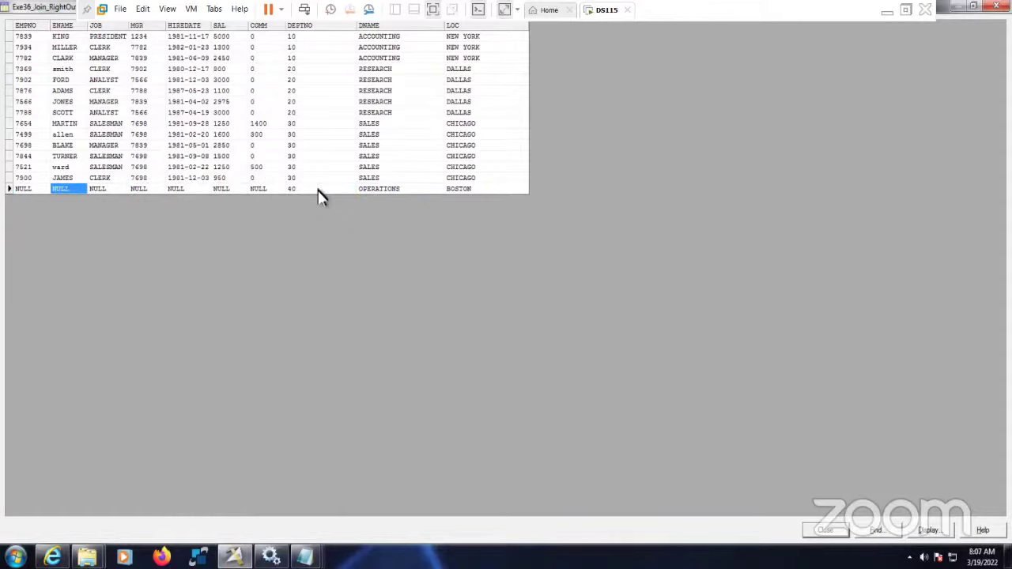
key("Right")
key("Right")
key("Right")
key("Right")
key("Right")
key("Right")
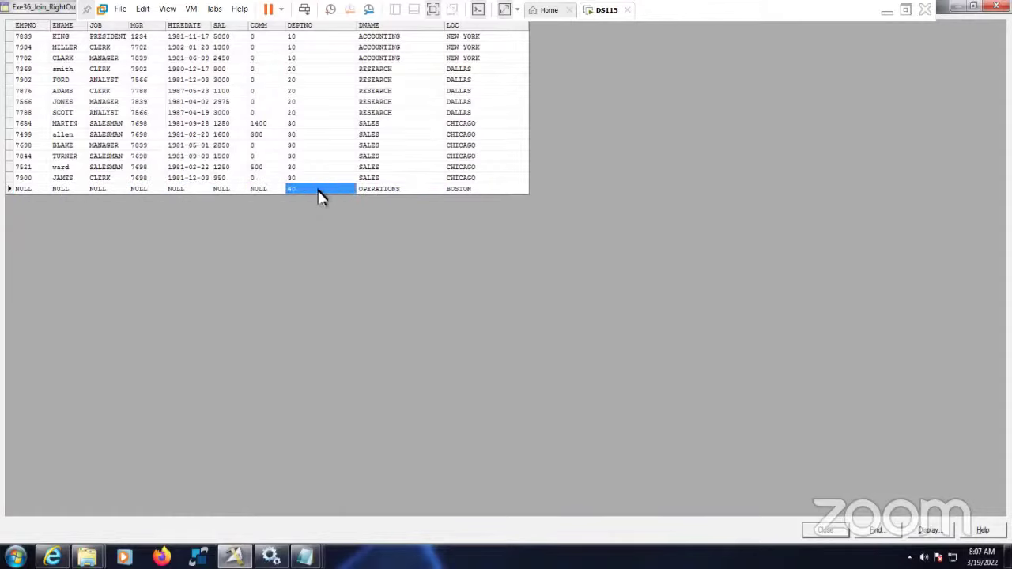
key("Right")
key("Right")
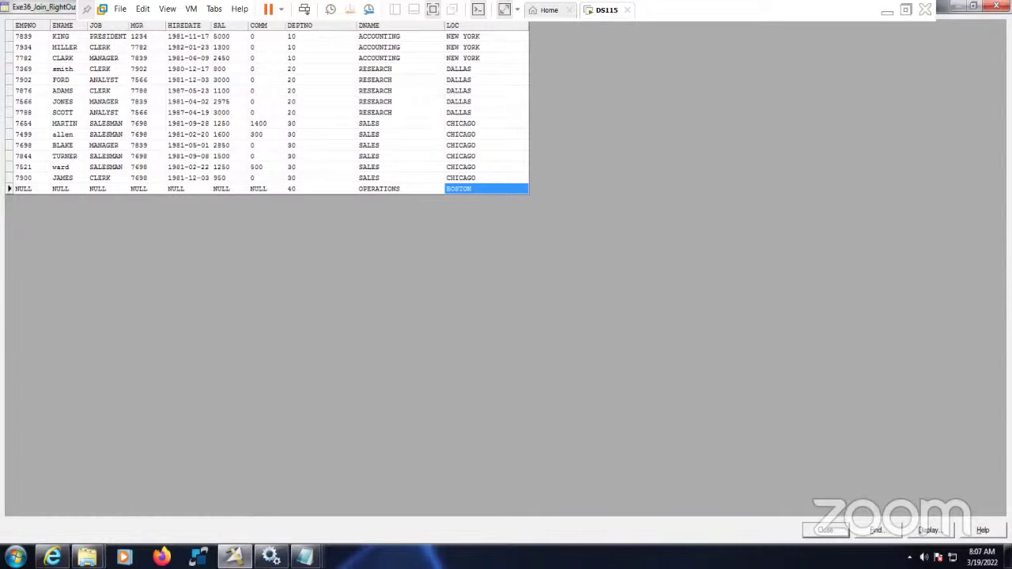
left_click(825, 530)
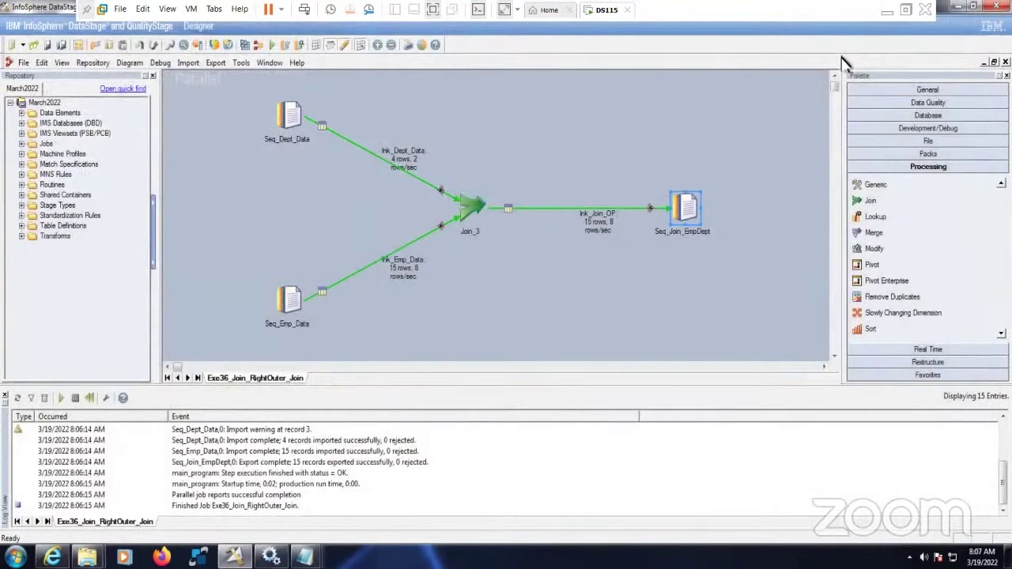
left_click(891, 10)
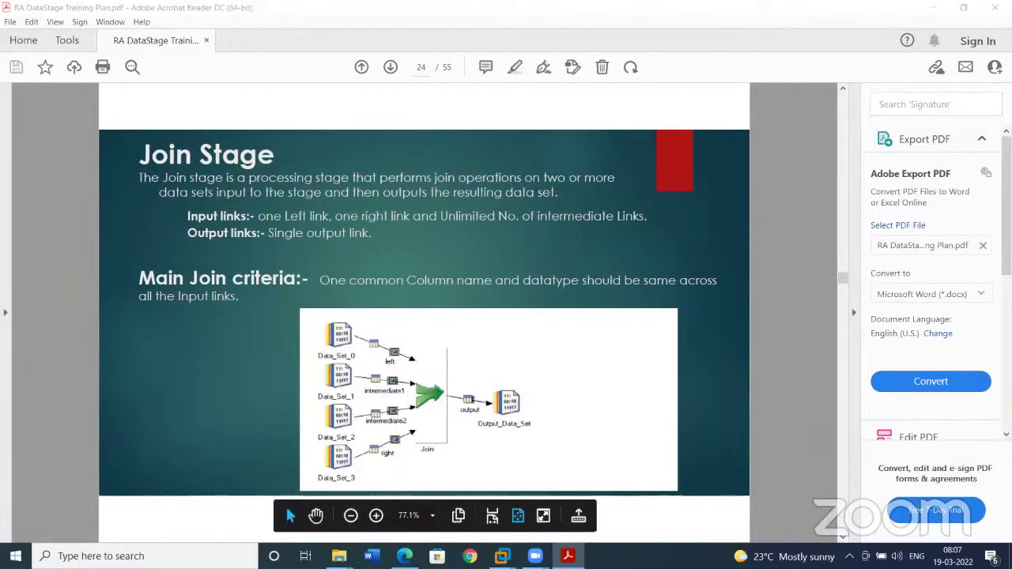
mouse_move(502, 555)
left_click(566, 465)
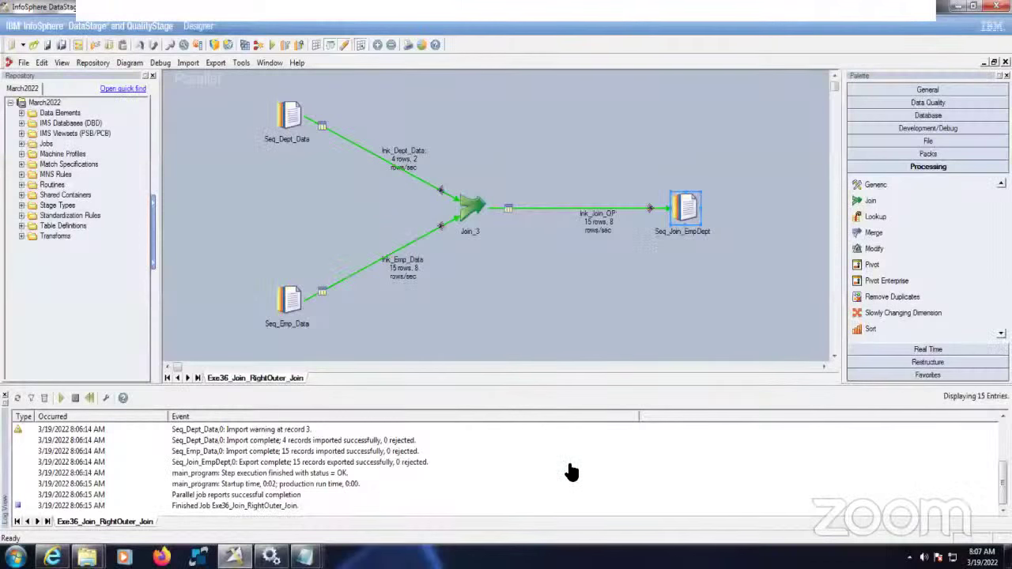
Select and deselect the two source stages on the finished job canvas.
left_click(486, 254)
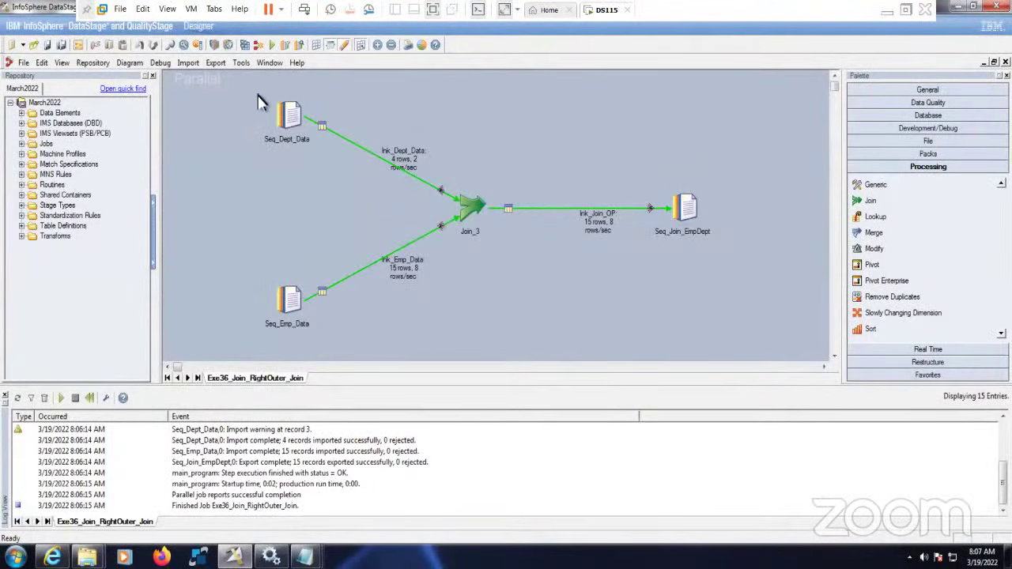
left_click_drag(253, 95, 330, 357)
left_click(232, 109)
left_click_drag(239, 81, 345, 350)
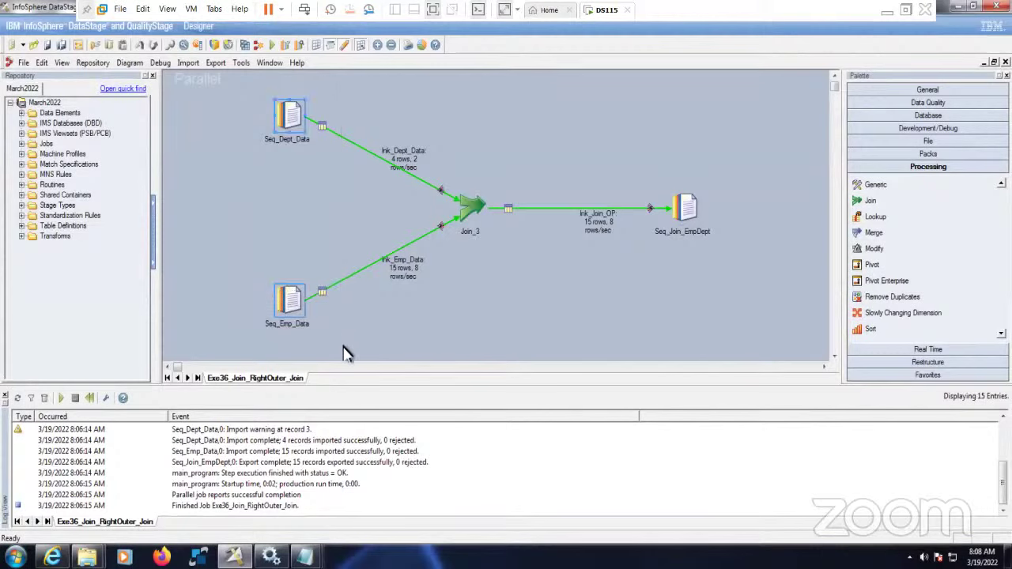
left_click(315, 183)
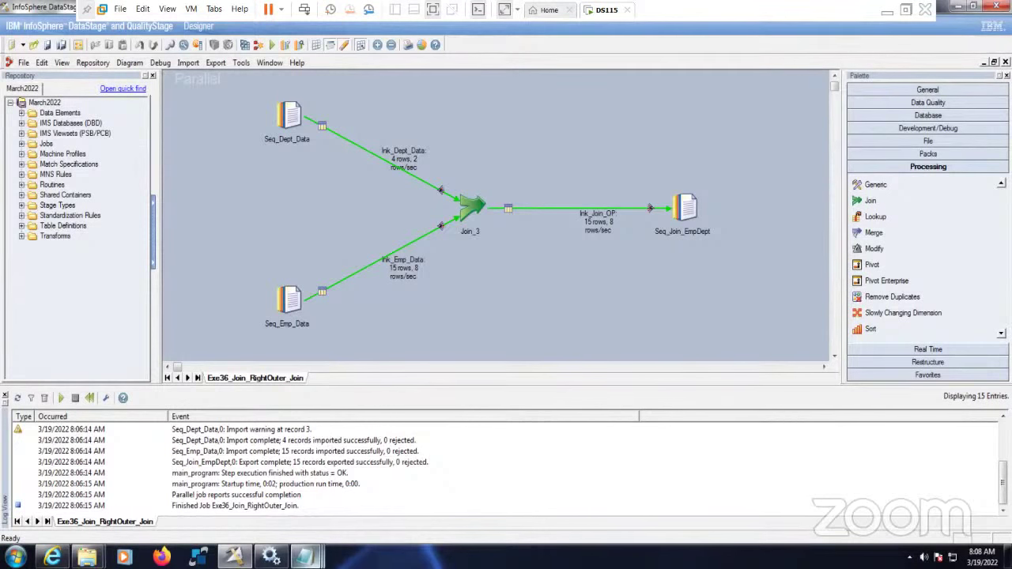
Close the DEPT text file window and bring up the File menu.
mouse_move(304, 557)
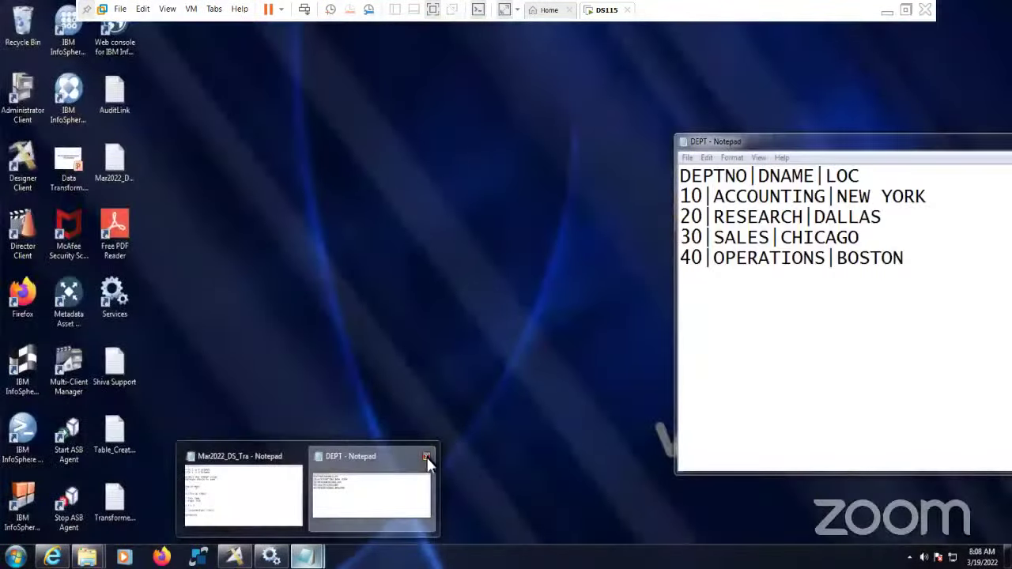
left_click(425, 457)
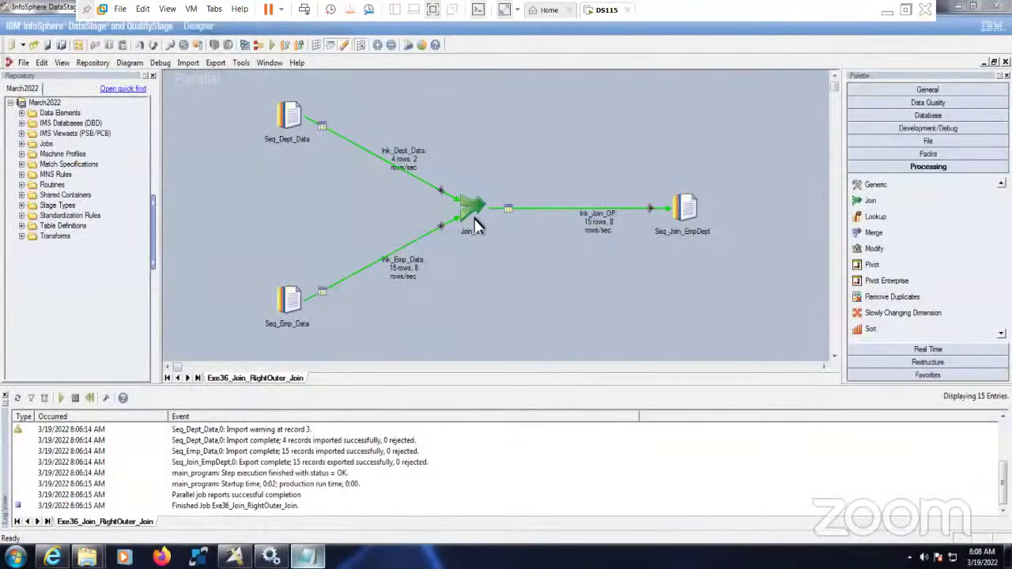
left_click(24, 63)
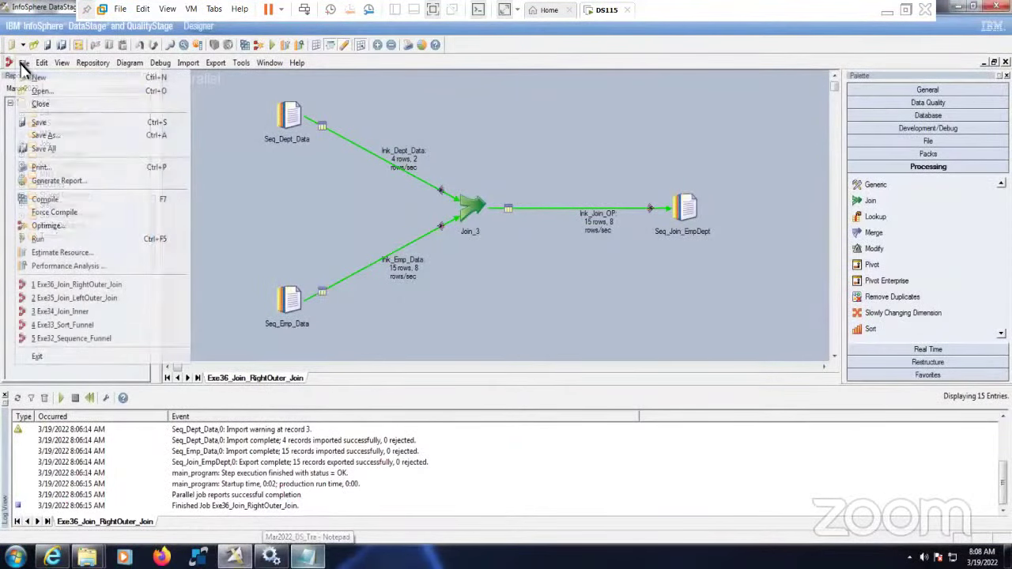
Via Save As, rename Exe36's copy to Exe37_Join_FullOuter_Join and save it.
left_click(65, 140)
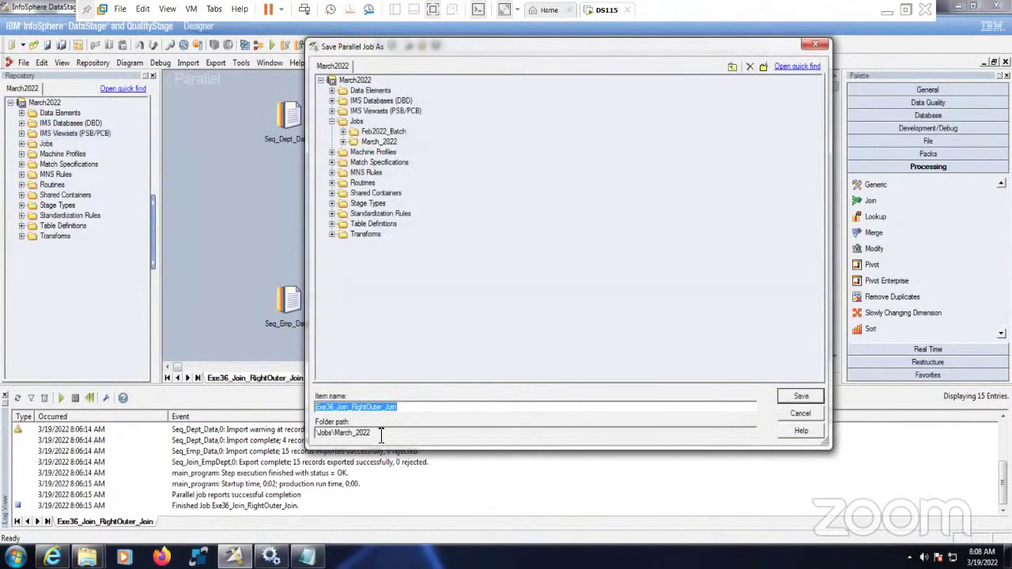
left_click(337, 407)
key("BackSpace")
type("7_Join_")
type("FullOuter_Join")
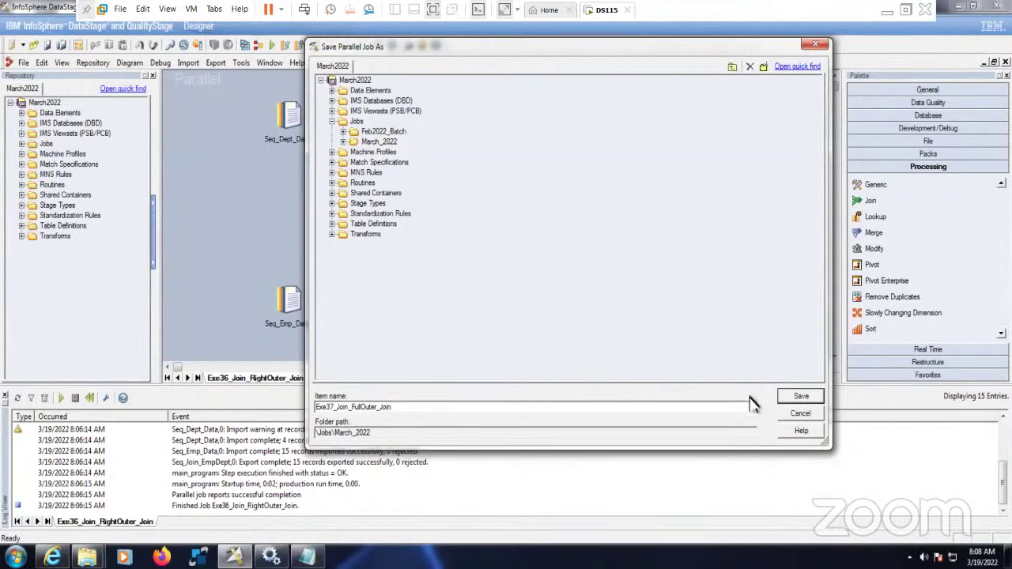
left_click(800, 397)
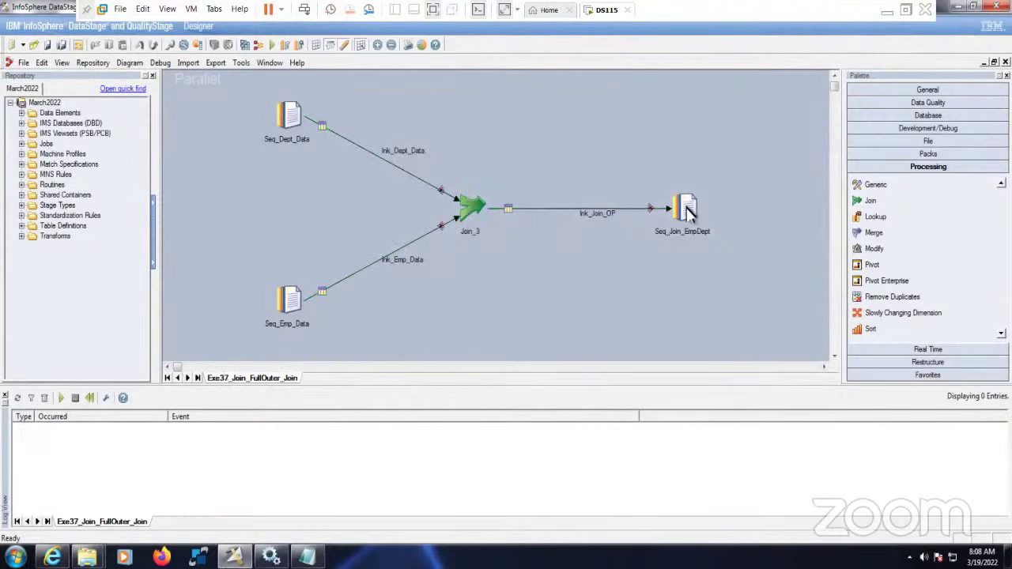
Change Seq_Join_EmpDept's File property to C:\Target\Join_FullOuter.txt and keep the change.
left_click(688, 210)
double_click(688, 209)
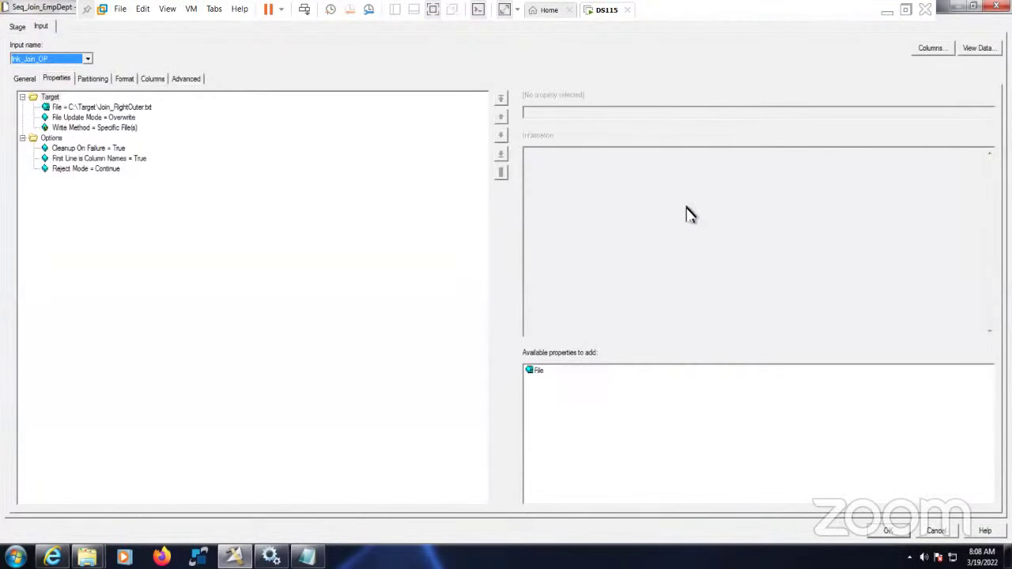
left_click(143, 107)
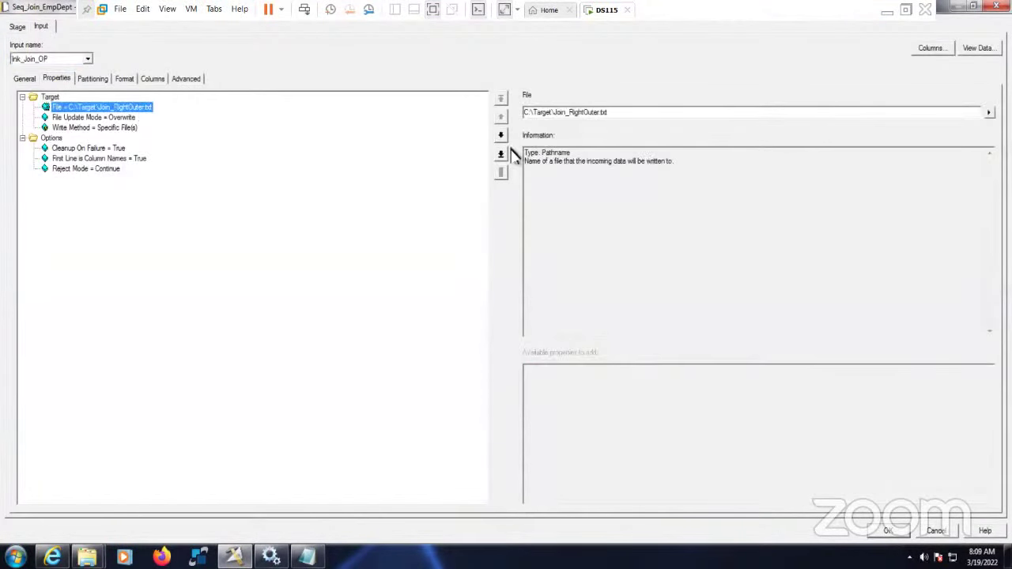
left_click(572, 113)
type("FullO")
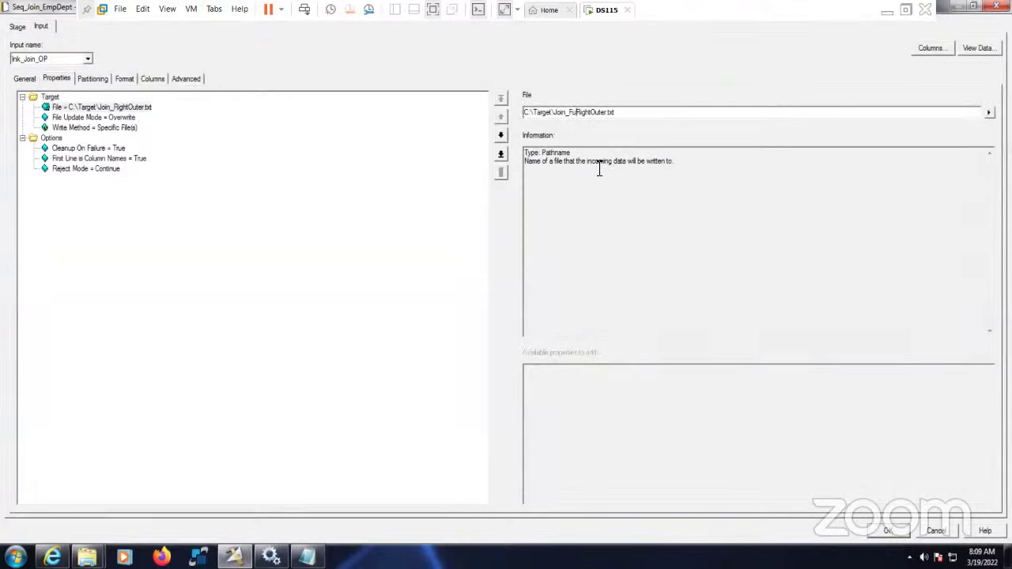
type("uter")
key("Delete")
key("Delete")
key("Delete")
key("Delete")
key("Delete")
left_click(125, 121)
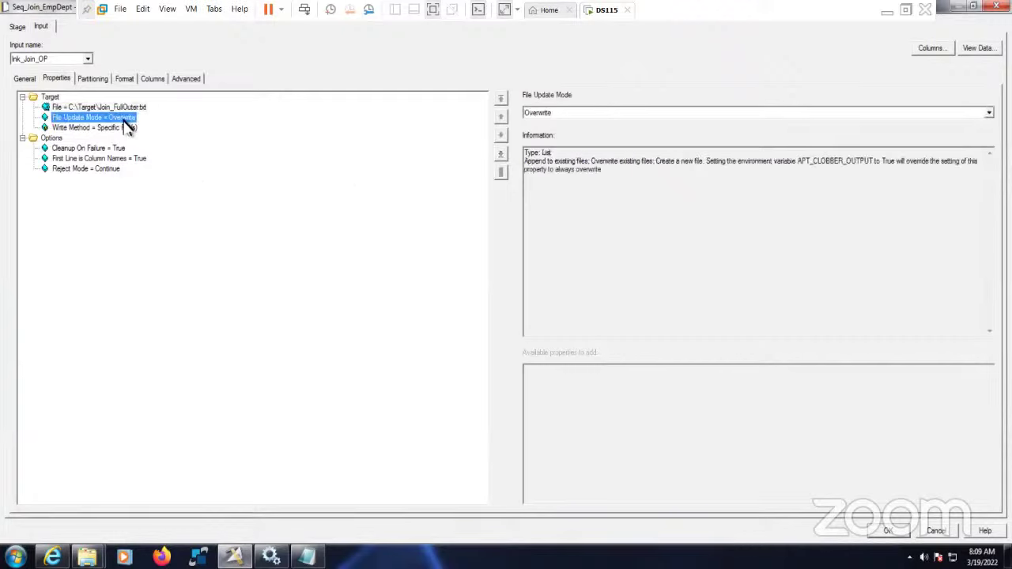
left_click(888, 530)
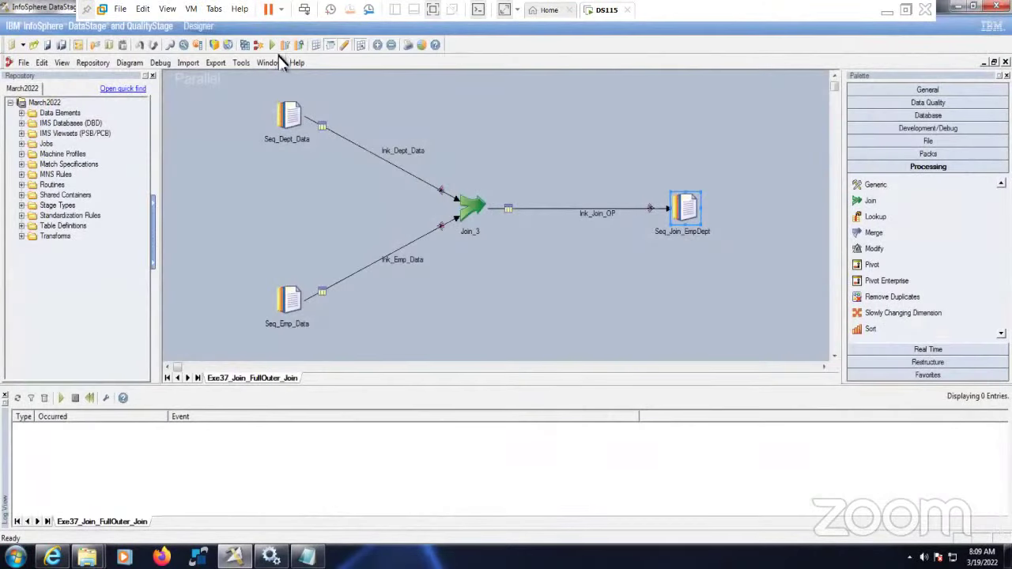
Save and compile Exe37_Join_FullOuter_Join from the Run prompts, cancelling the actual run.
left_click(273, 46)
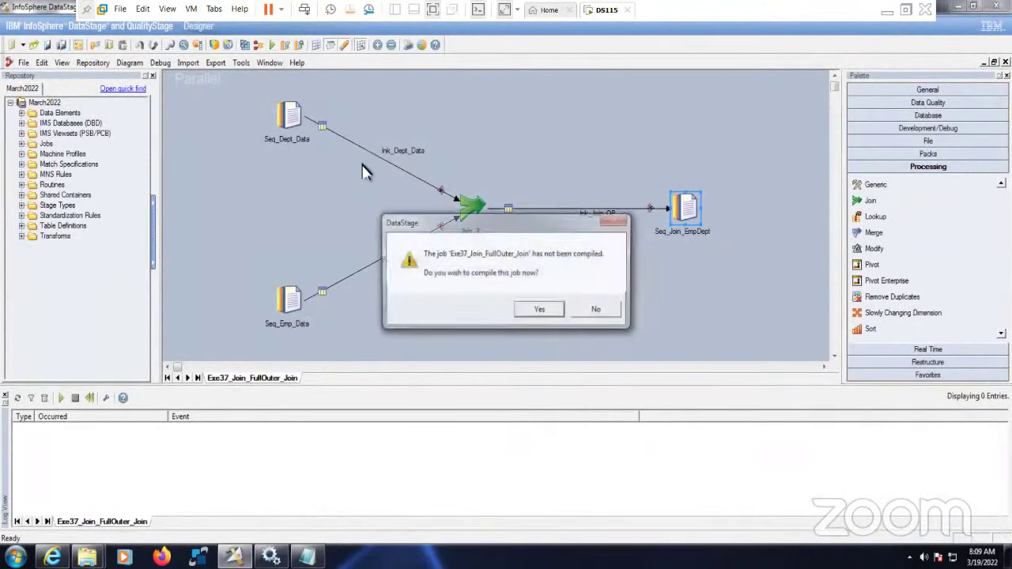
left_click(538, 311)
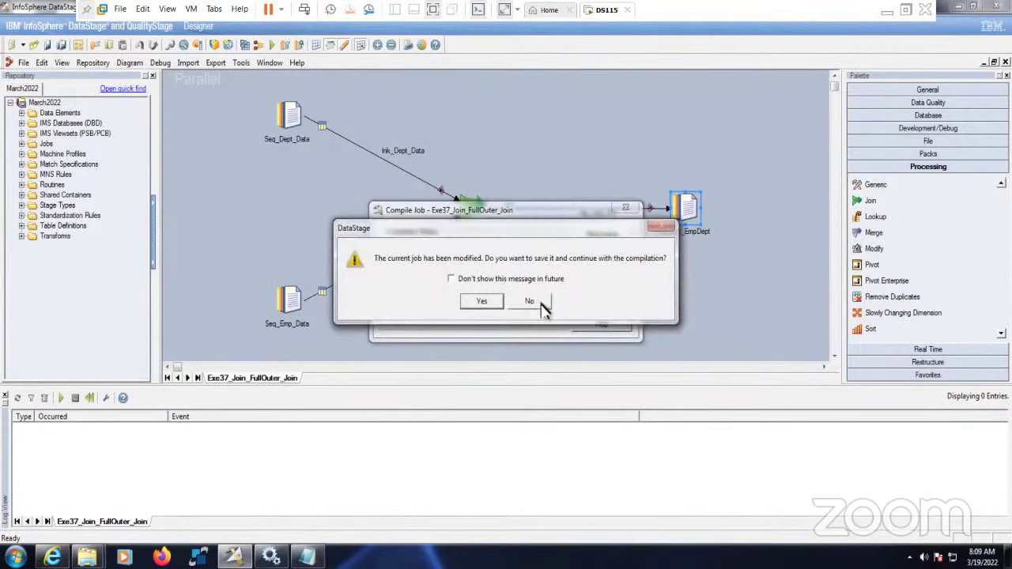
left_click(482, 302)
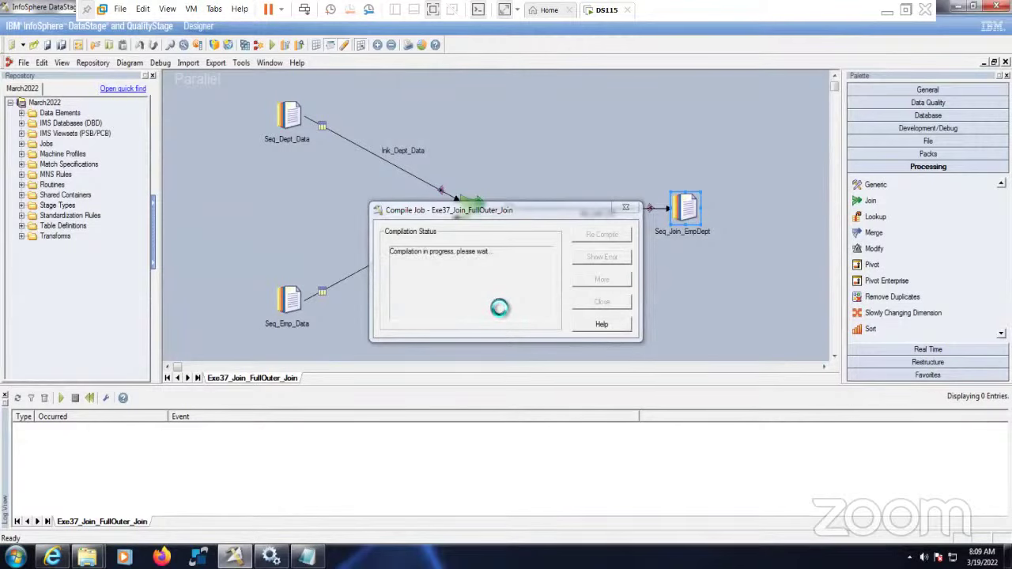
left_click(315, 272)
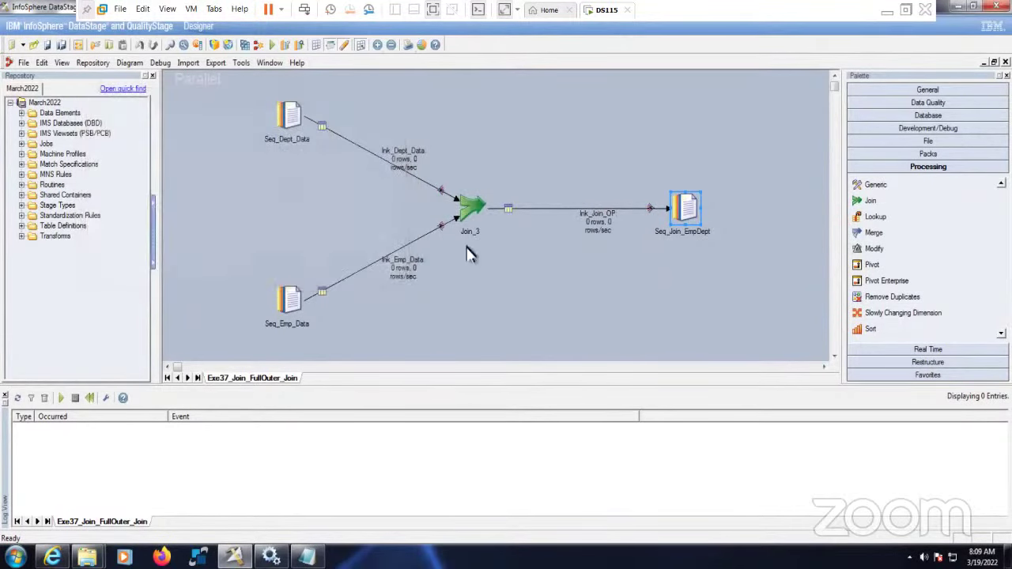
Set Join_3's Join Type property to Full Outer instead of Right Outer.
double_click(472, 209)
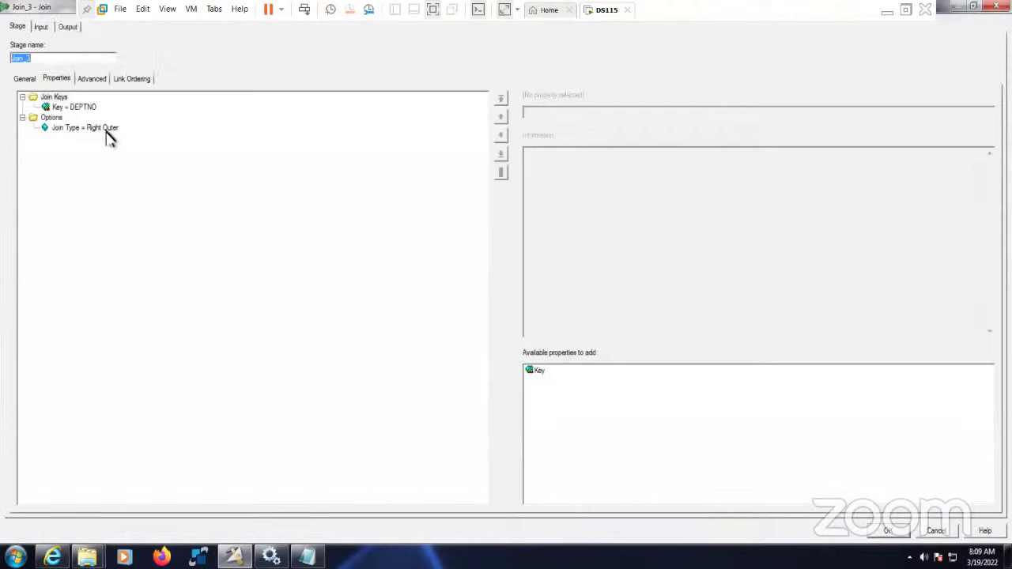
left_click(107, 133)
left_click(529, 116)
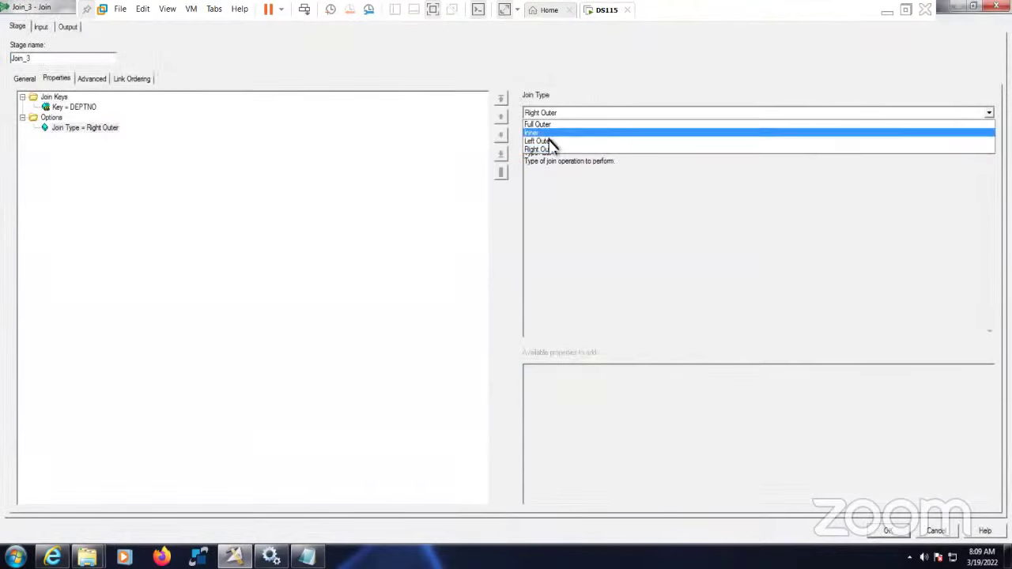
left_click(543, 118)
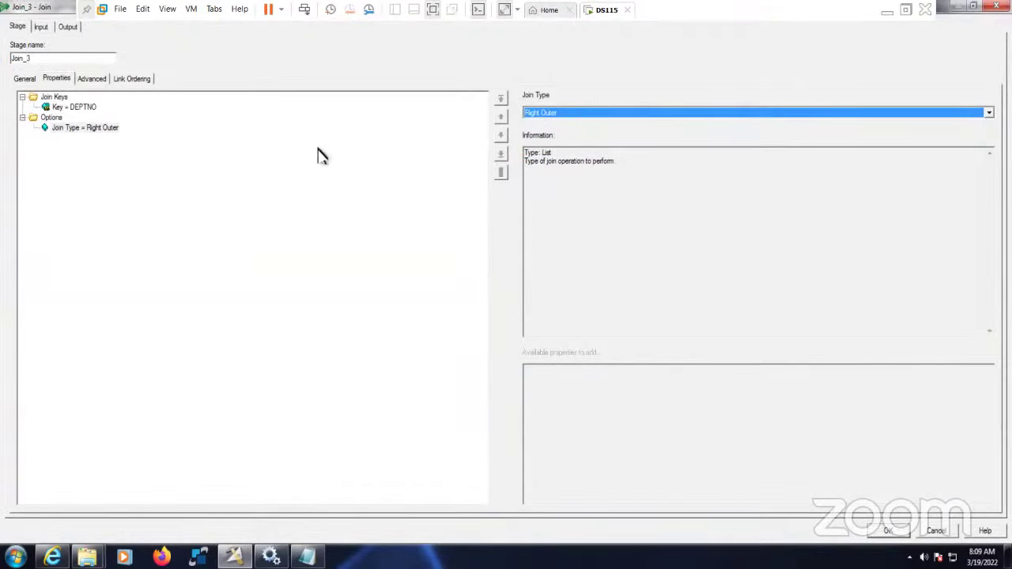
left_click(52, 119)
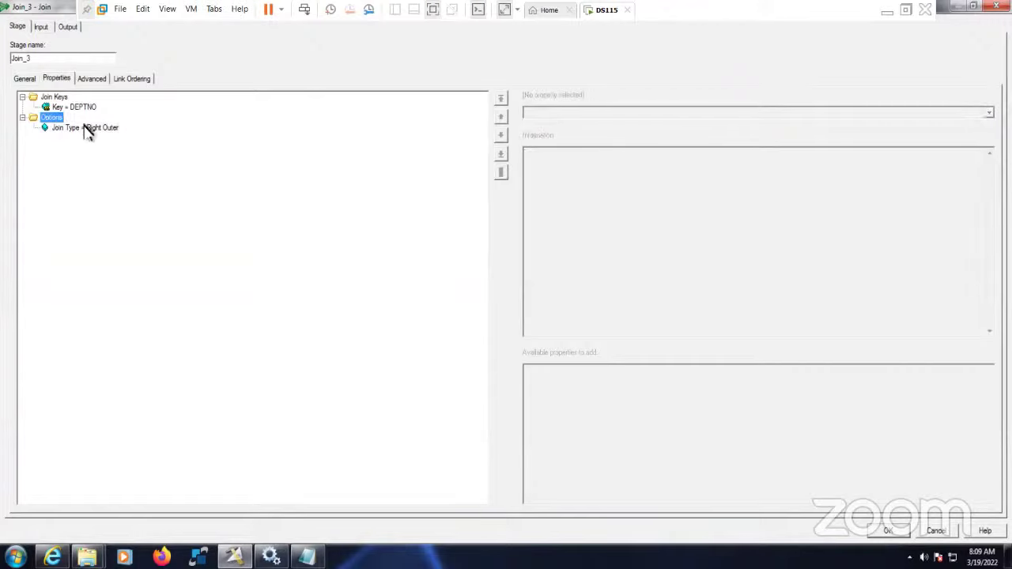
left_click(71, 129)
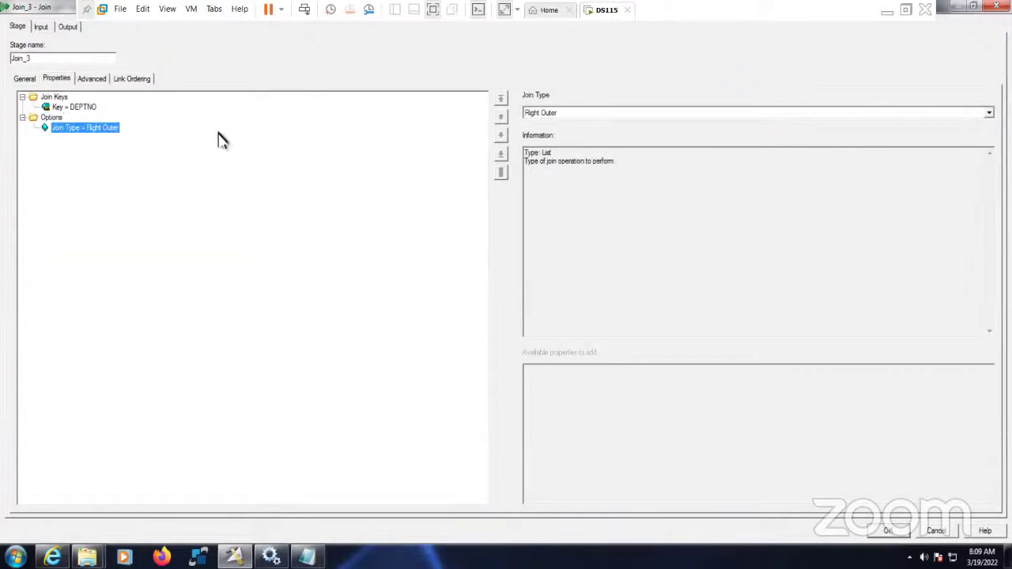
left_click(560, 115)
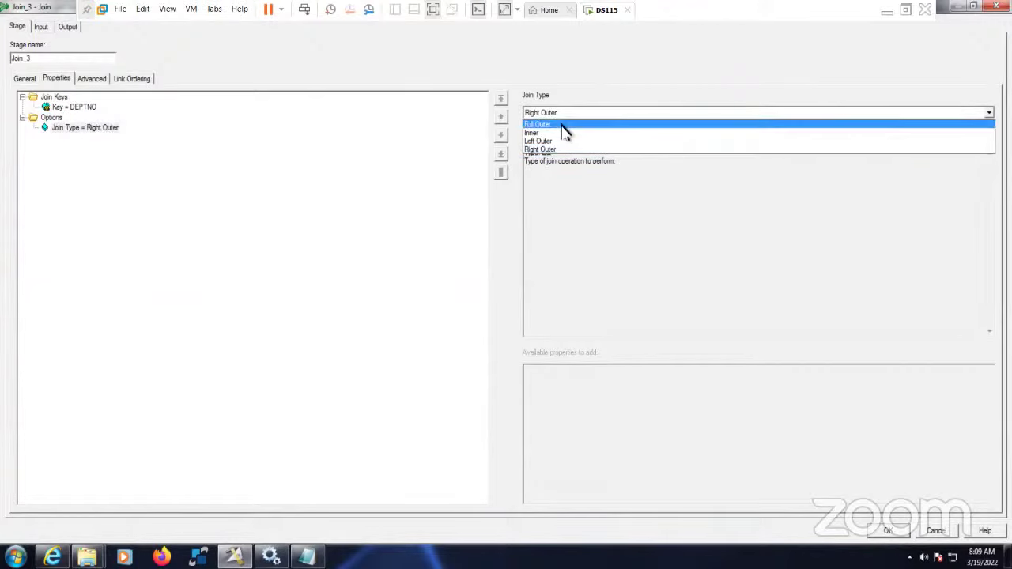
left_click(545, 125)
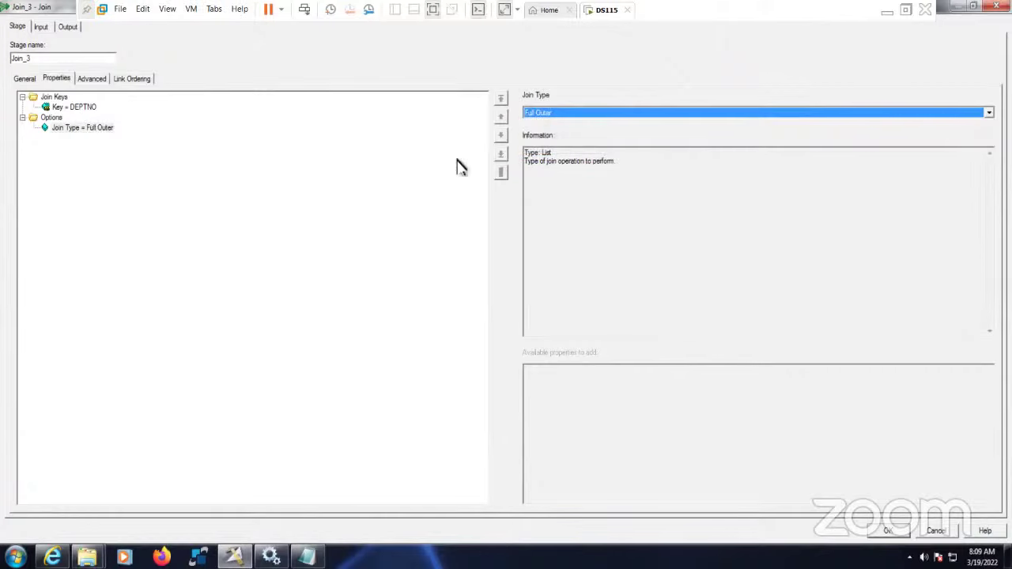
left_click(52, 118)
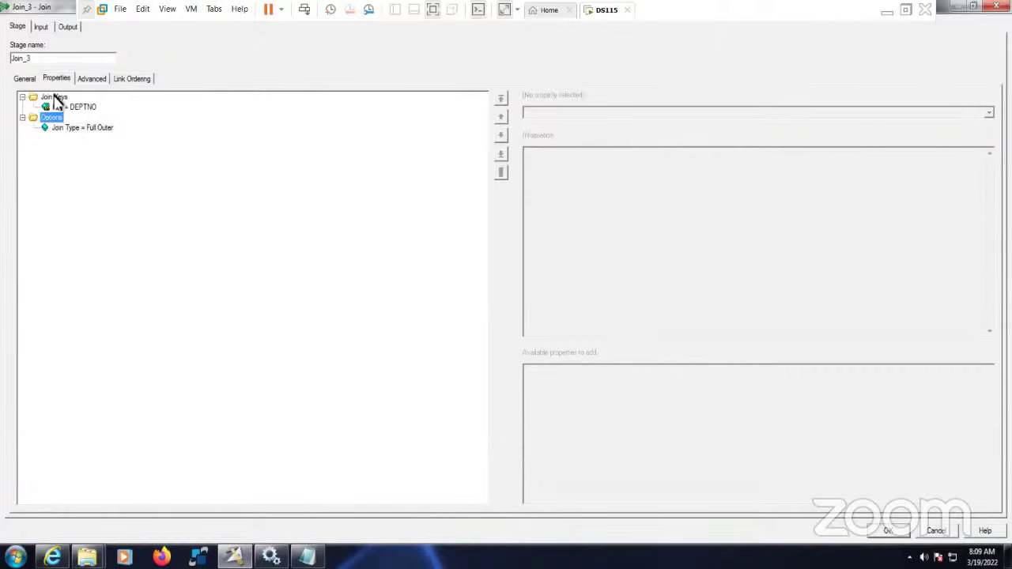
left_click(41, 26)
Delete all 10 existing lnk_Join_OP output columns in Join_3.
left_click(68, 26)
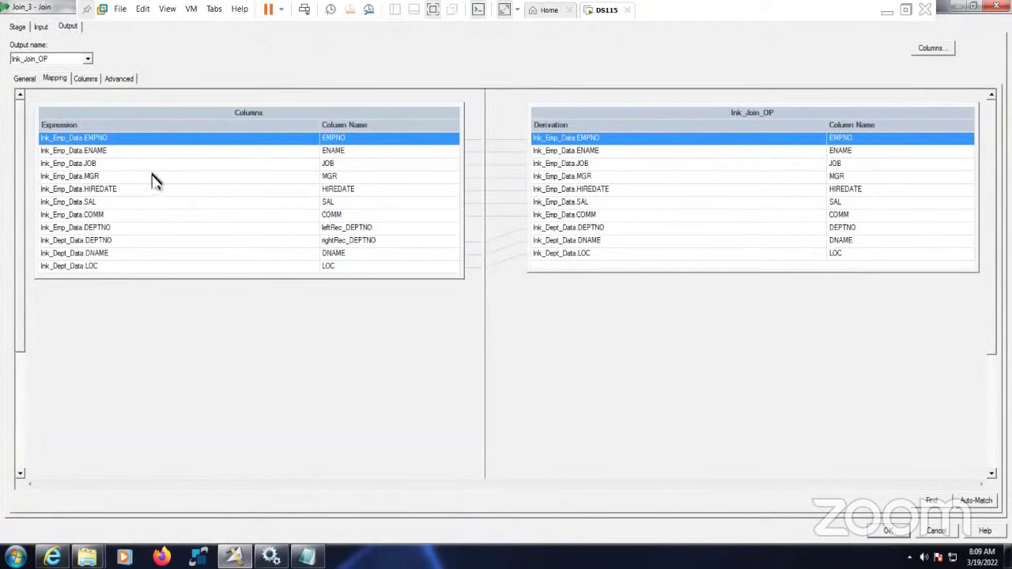
left_click(85, 79)
left_click(62, 110)
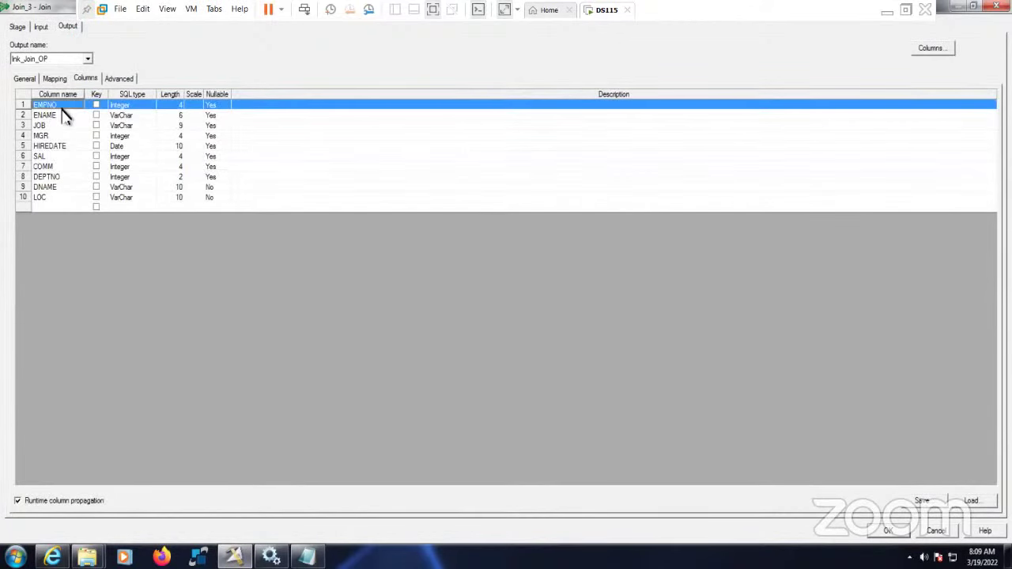
key("ctrl+a")
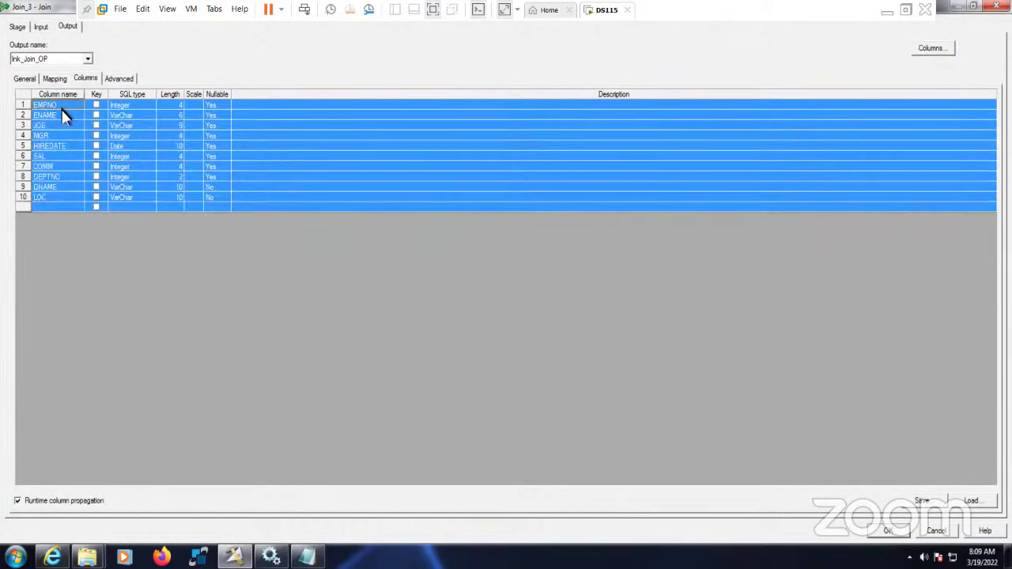
key("Delete")
key("Return")
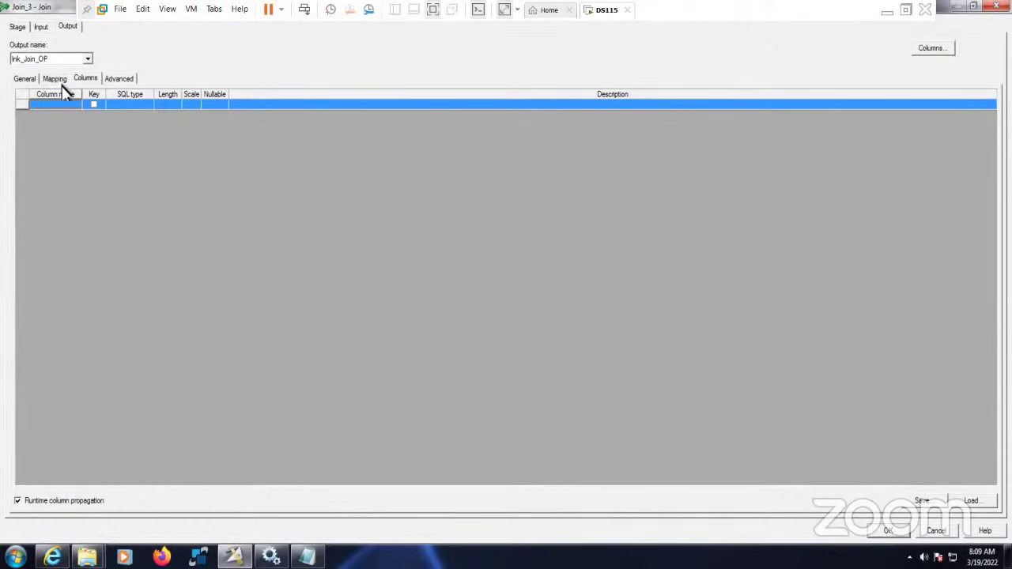
Map all source columns onto lnk_Join_OP to regenerate the join output.
left_click(57, 80)
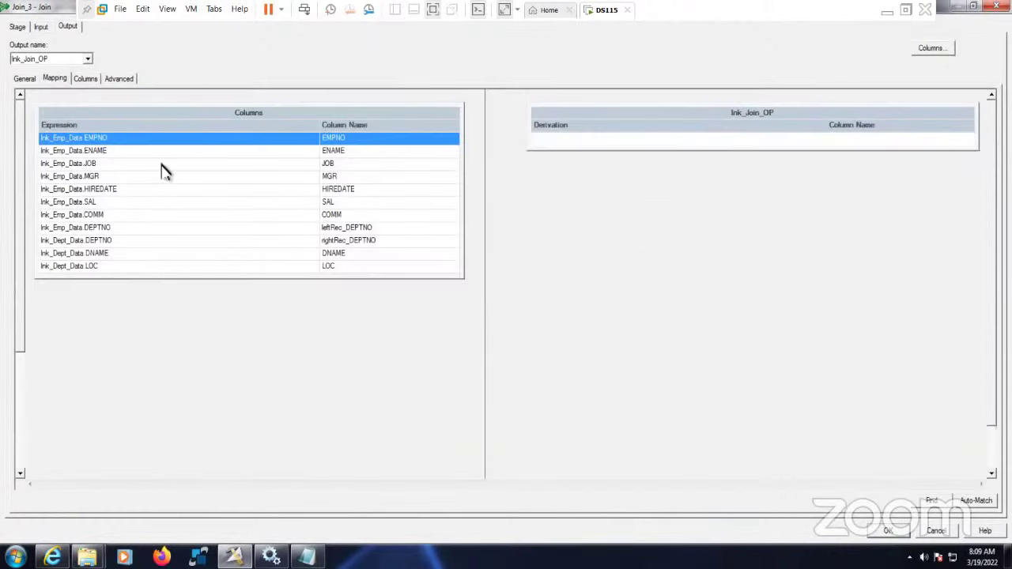
left_click(275, 242)
key("ctrl+a")
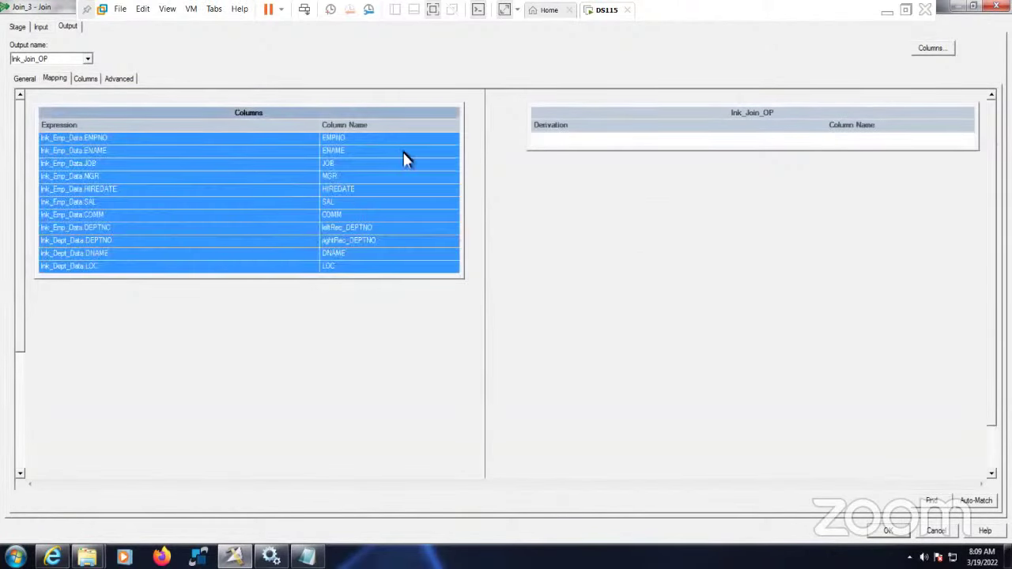
left_click_drag(421, 121, 551, 143)
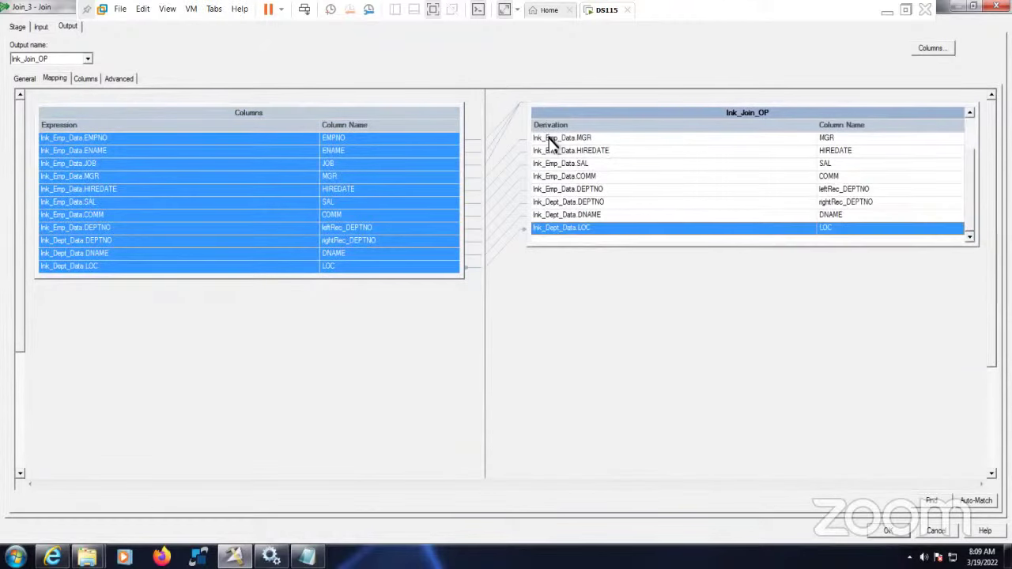
Check that the 11 output columns include leftRec_DEPTNO and rightRec_DEPTNO, then close Join_3.
left_click(91, 80)
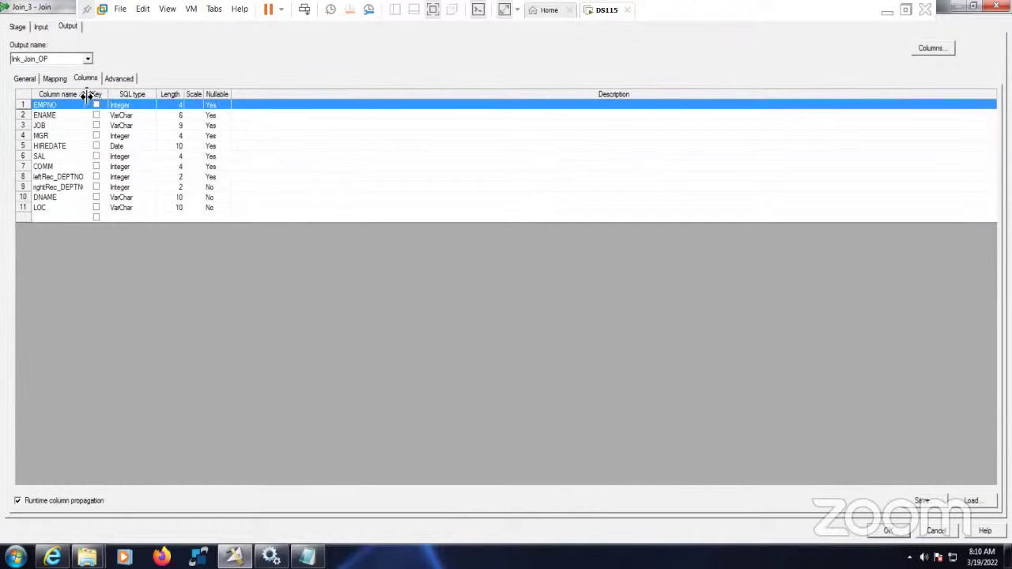
left_click_drag(86, 95, 151, 100)
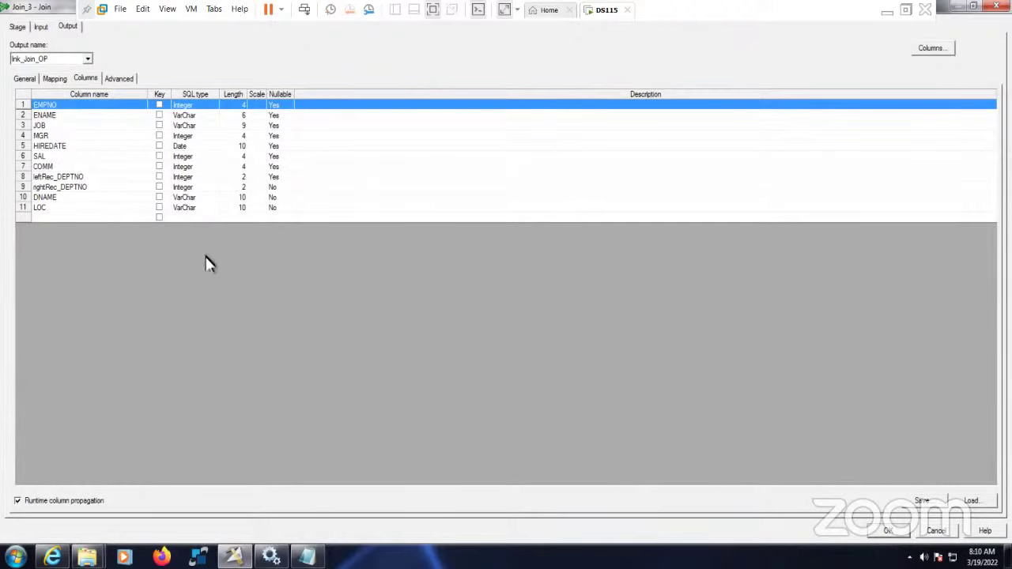
left_click(105, 179)
left_click(104, 192)
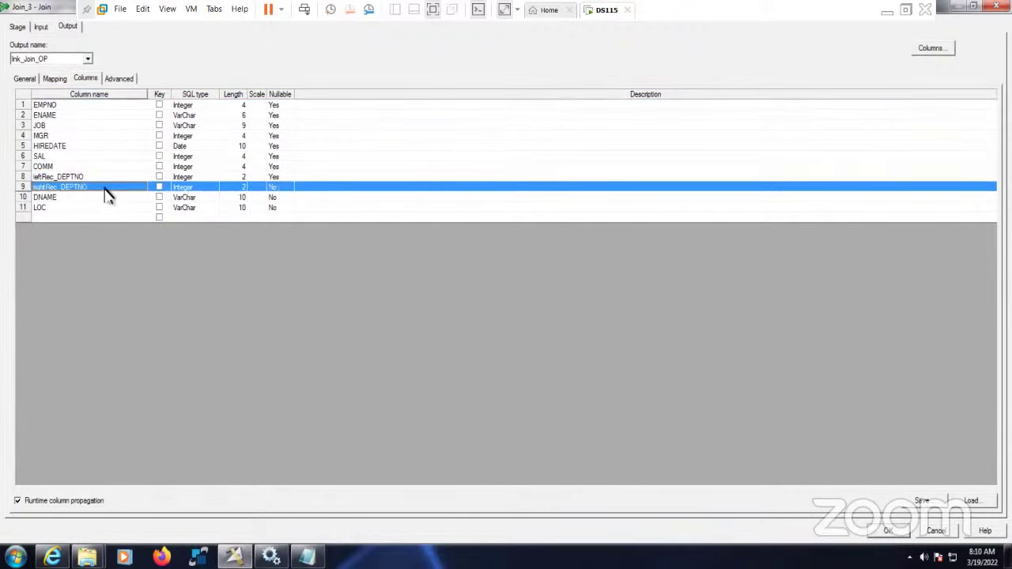
left_click(53, 81)
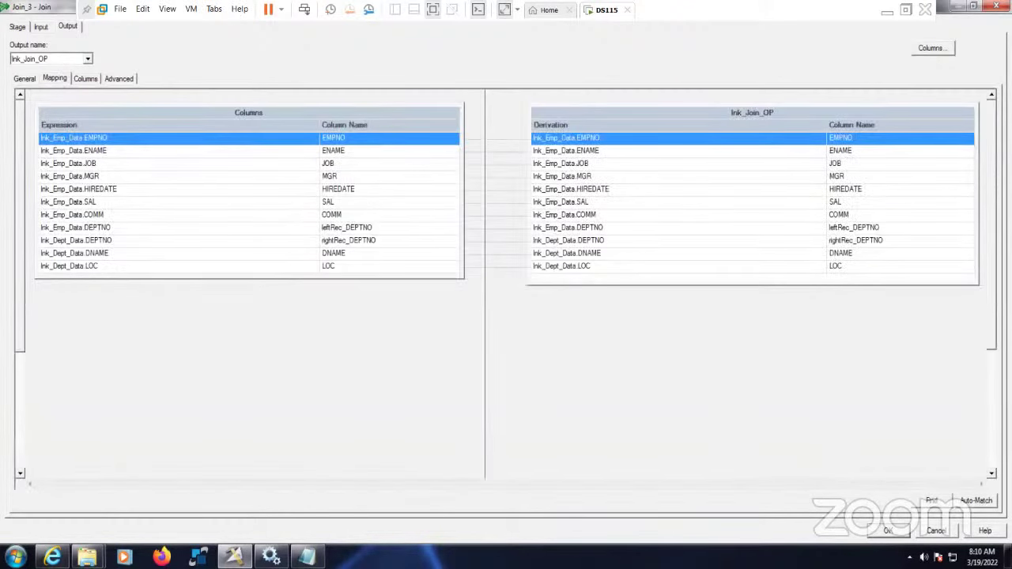
left_click(888, 531)
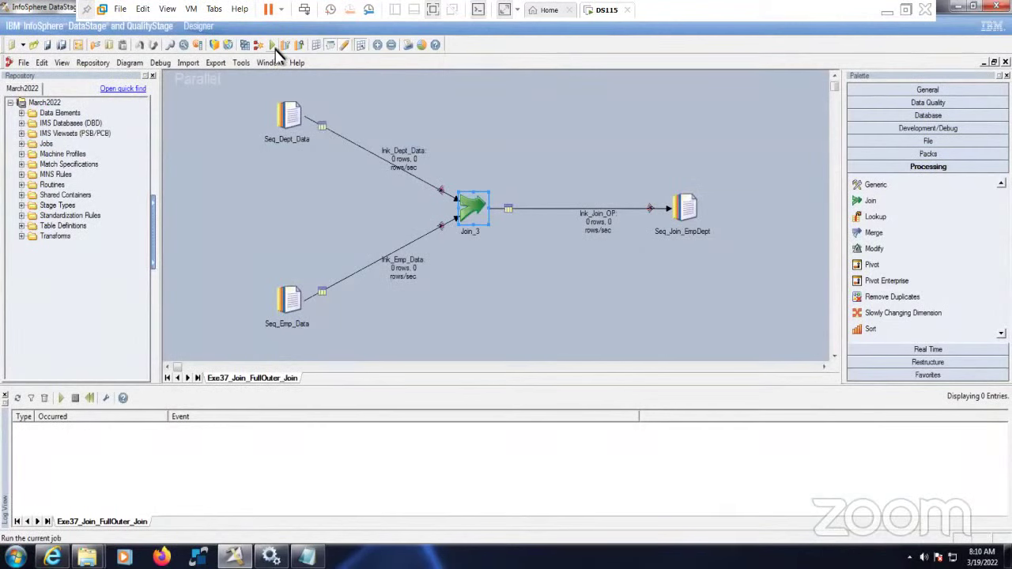
Compile, save and run the job with default limits, exporting 16 records to Seq_Join_EmpDept.
left_click(276, 49)
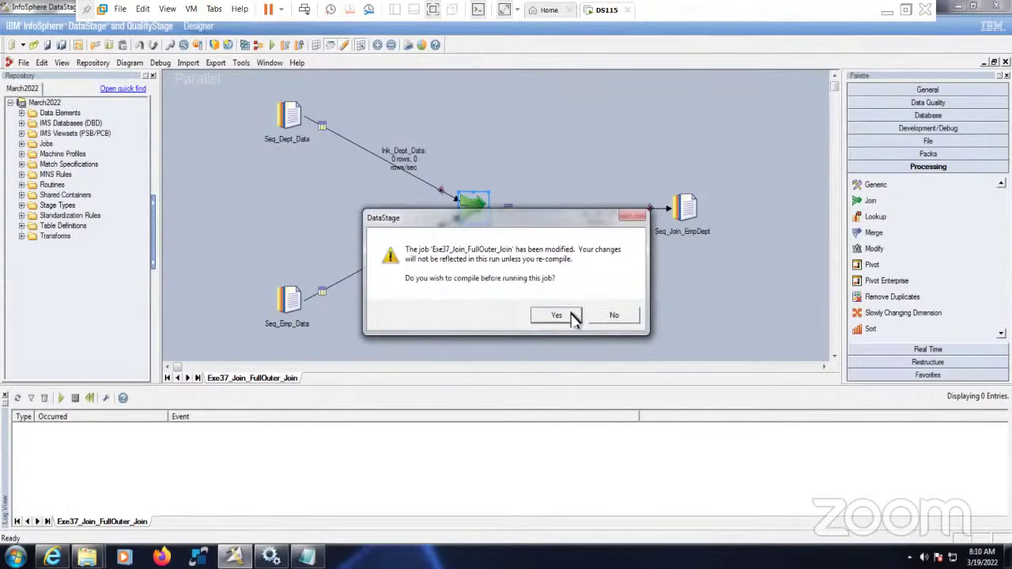
left_click(574, 316)
left_click(486, 300)
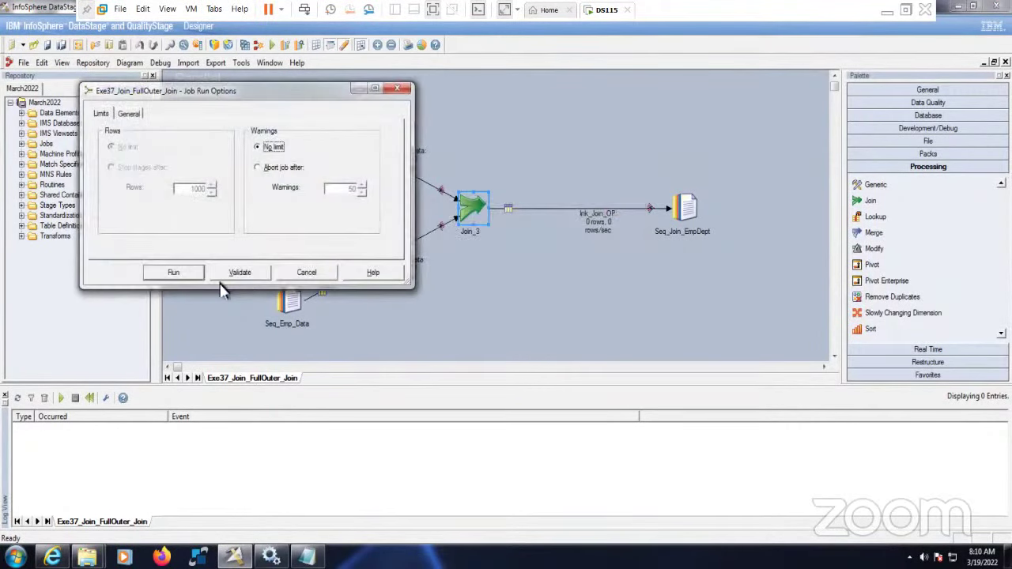
left_click(171, 271)
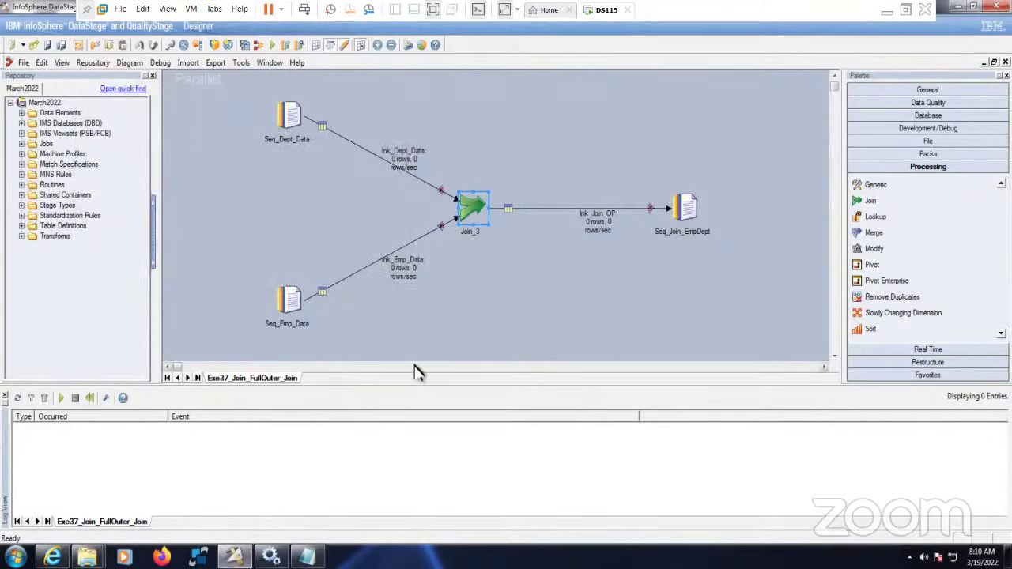
left_click(586, 277)
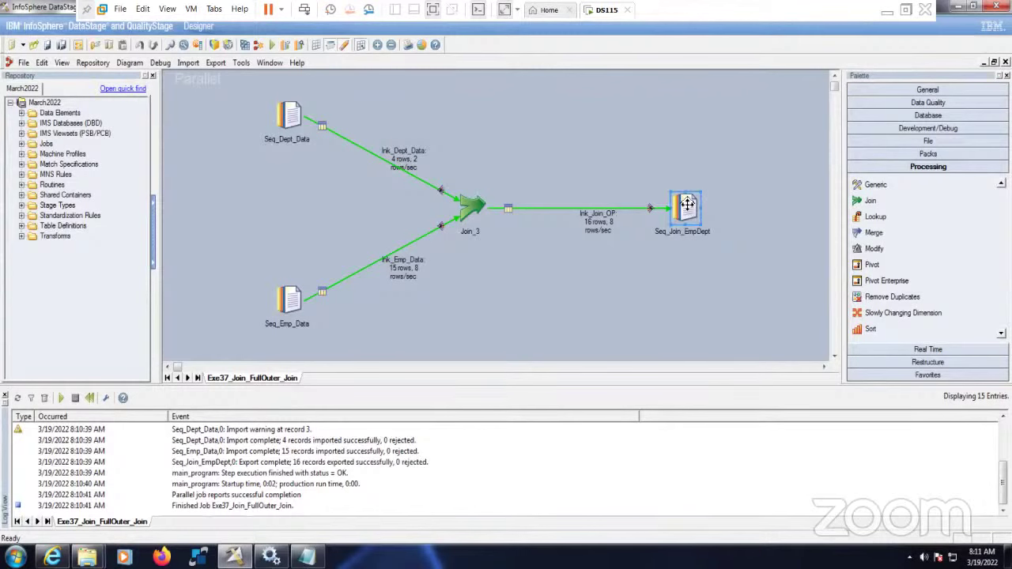
right_click(687, 207)
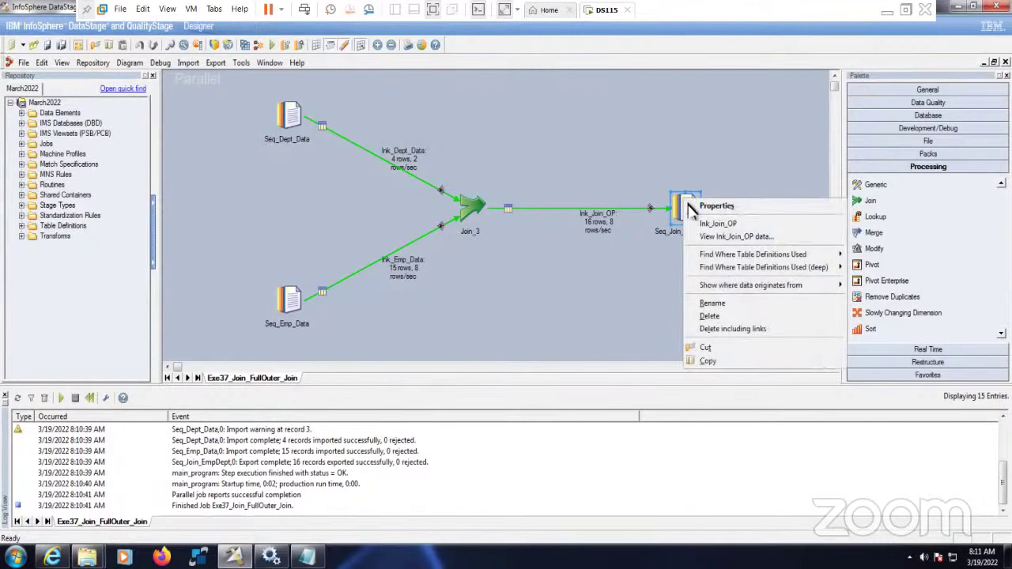
left_click(734, 237)
left_click(610, 246)
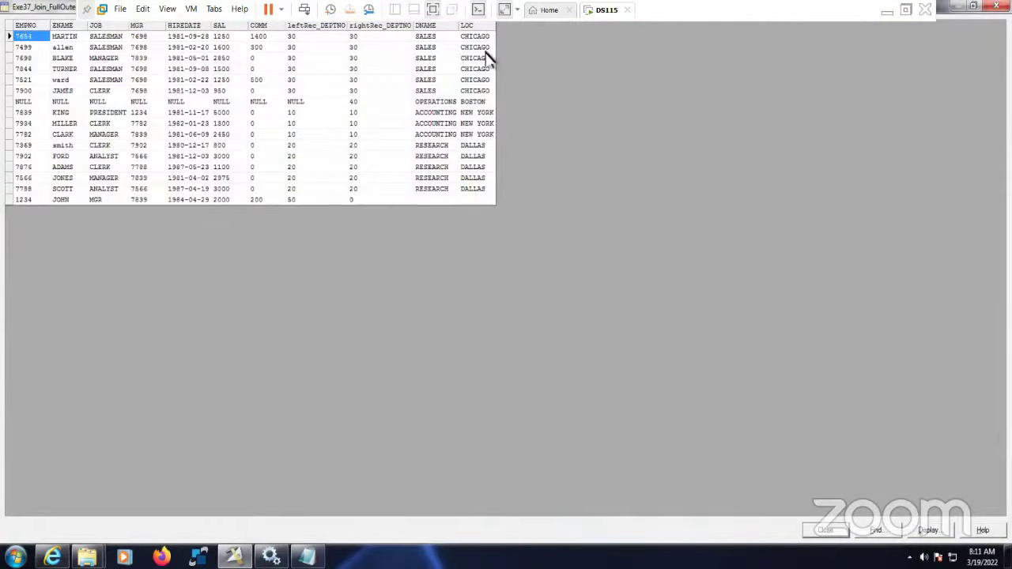
left_click_drag(495, 30, 540, 39)
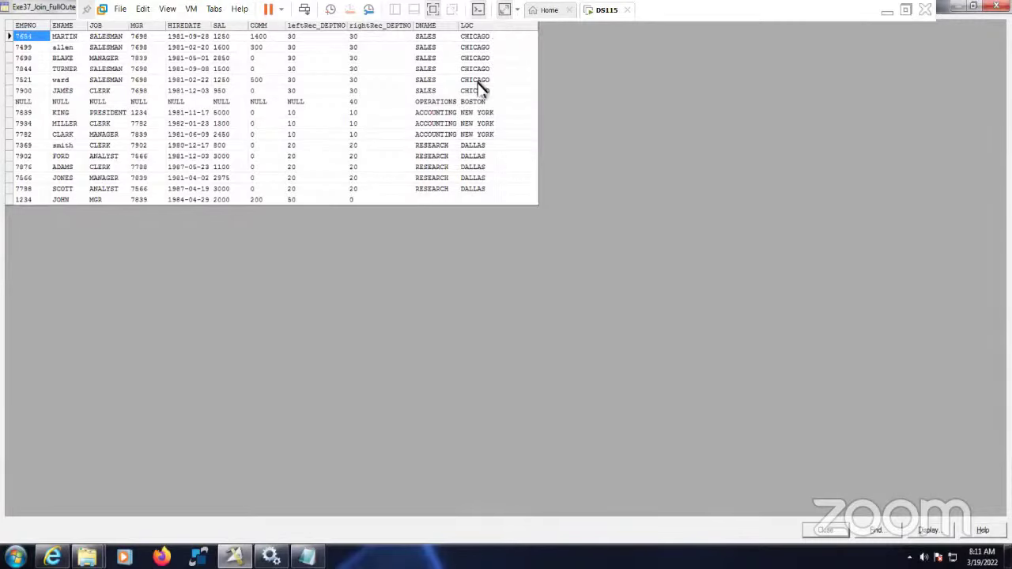
left_click(383, 113)
key("Left")
key("Left")
key("Left")
key("Left")
key("Left")
key("Left")
key("Left")
key("Left")
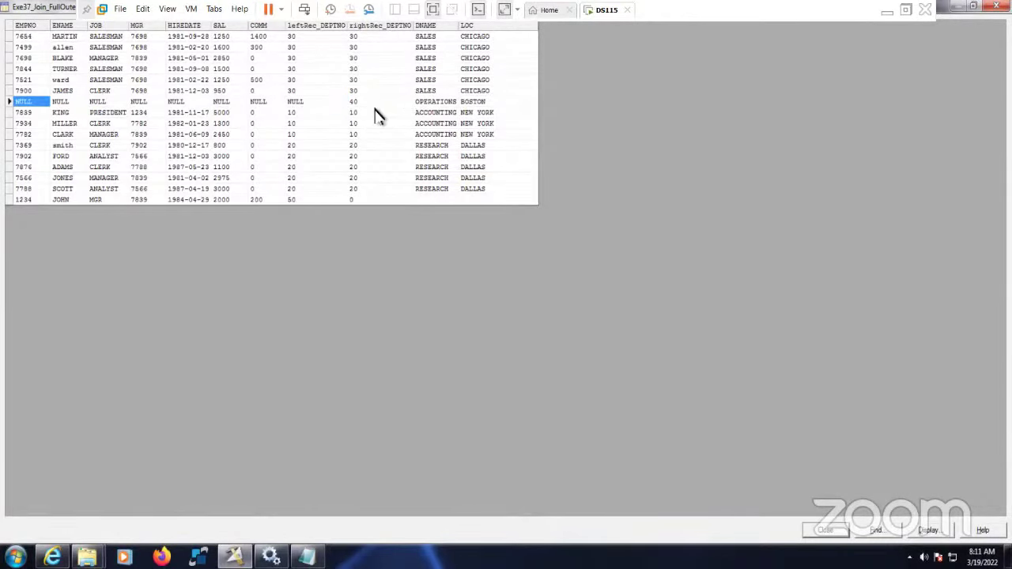
left_click(376, 112)
key("Left")
key("Left")
key("Left")
key("Left")
key("Left")
key("Left")
key("Left")
key("Left")
key("Down")
key("Down")
key("Down")
key("Down")
key("Down")
key("Down")
key("Down")
key("Down")
key("Down")
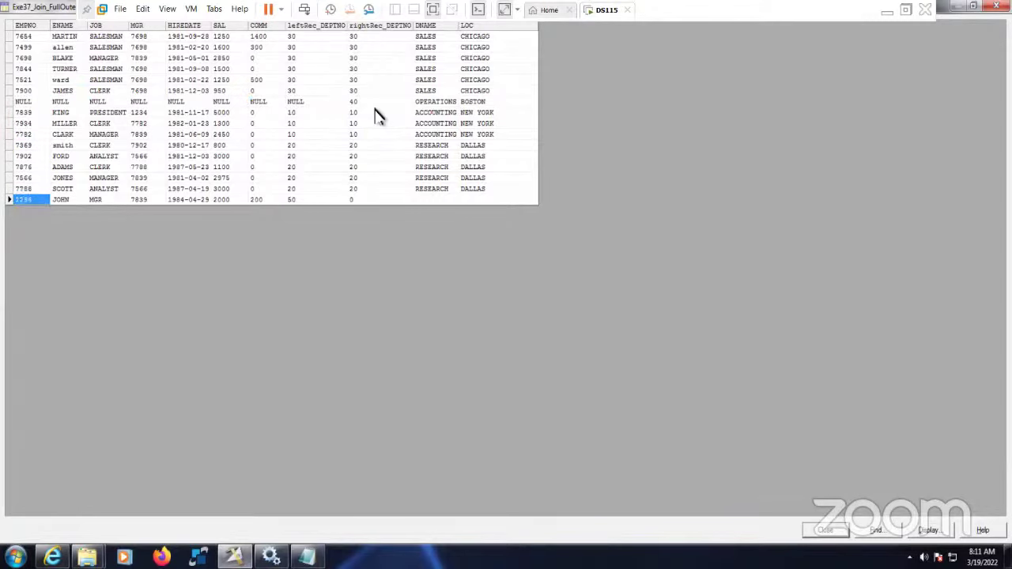
key("Right")
key("Right")
key("Right")
key("Right")
key("Right")
key("Right")
key("Right")
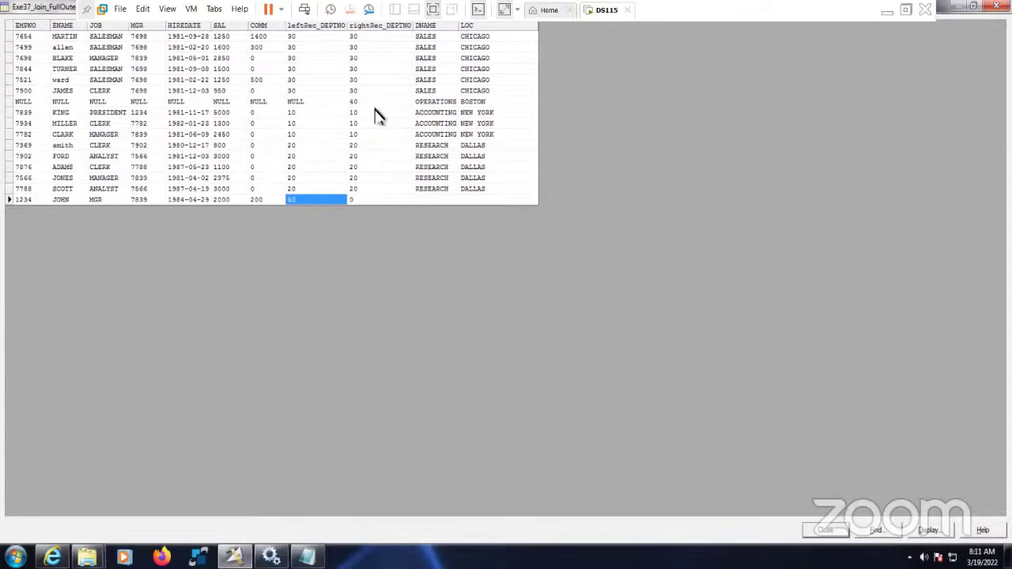
left_click(313, 106)
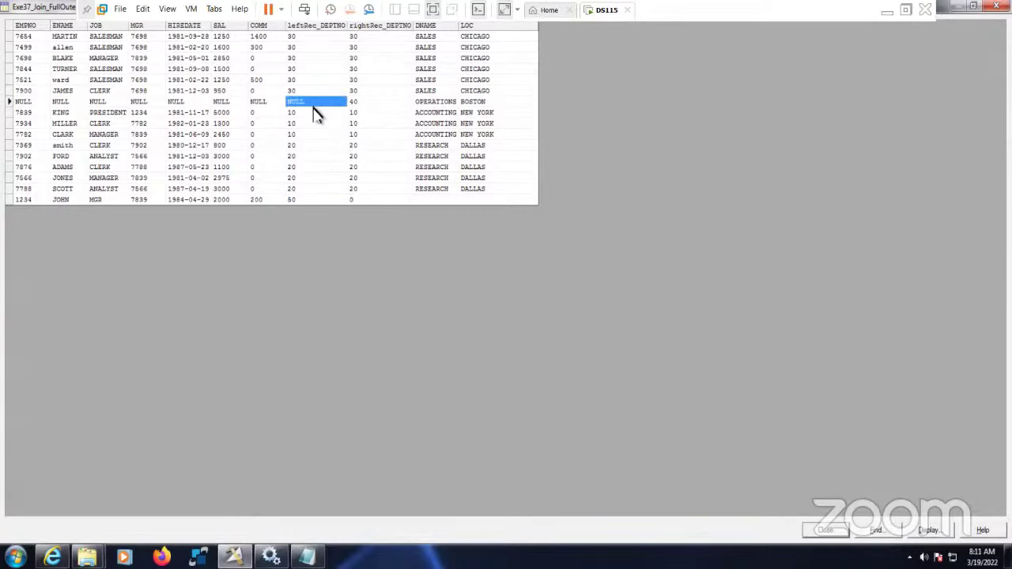
left_click(278, 107)
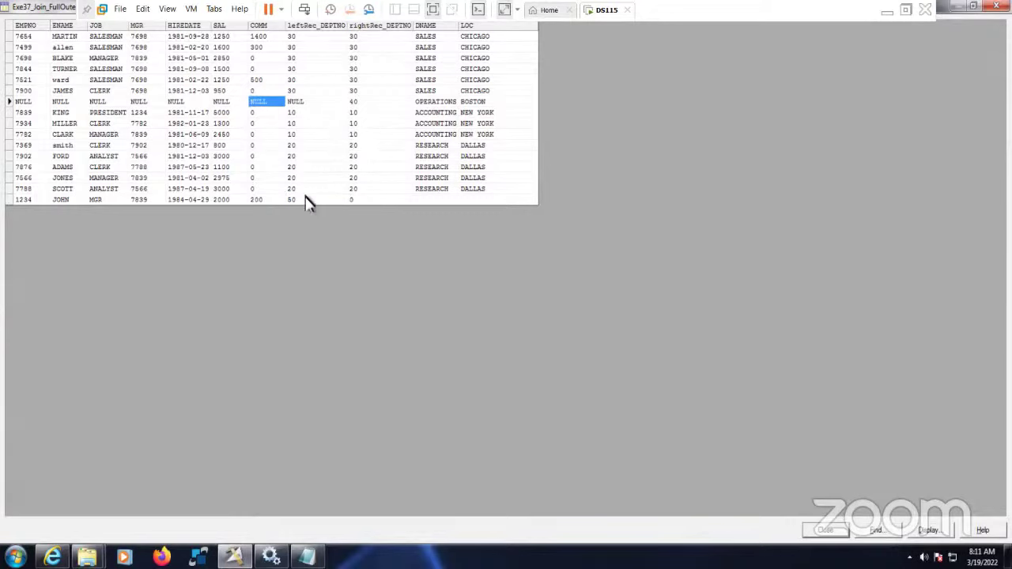
left_click(424, 201)
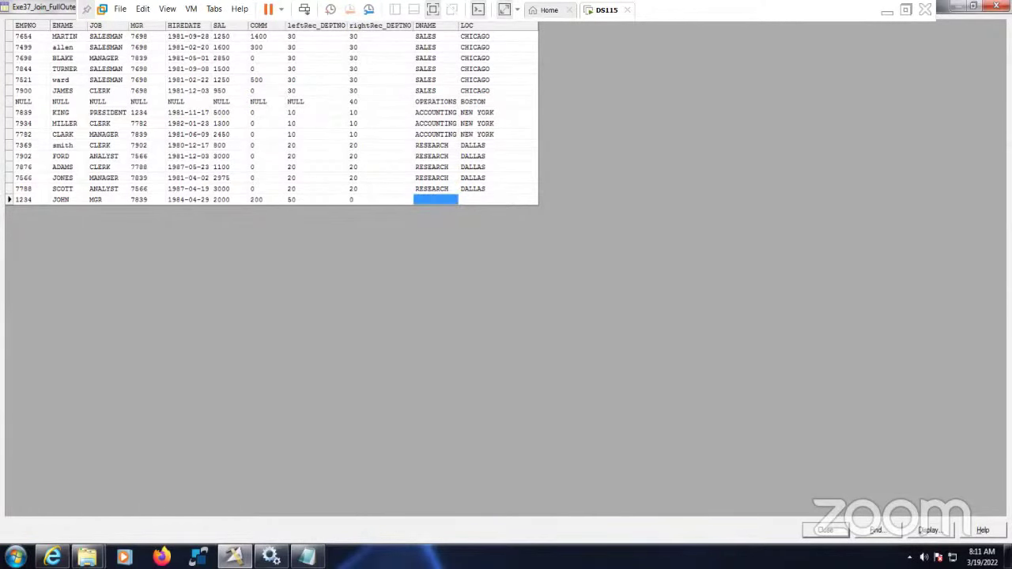
left_click(825, 530)
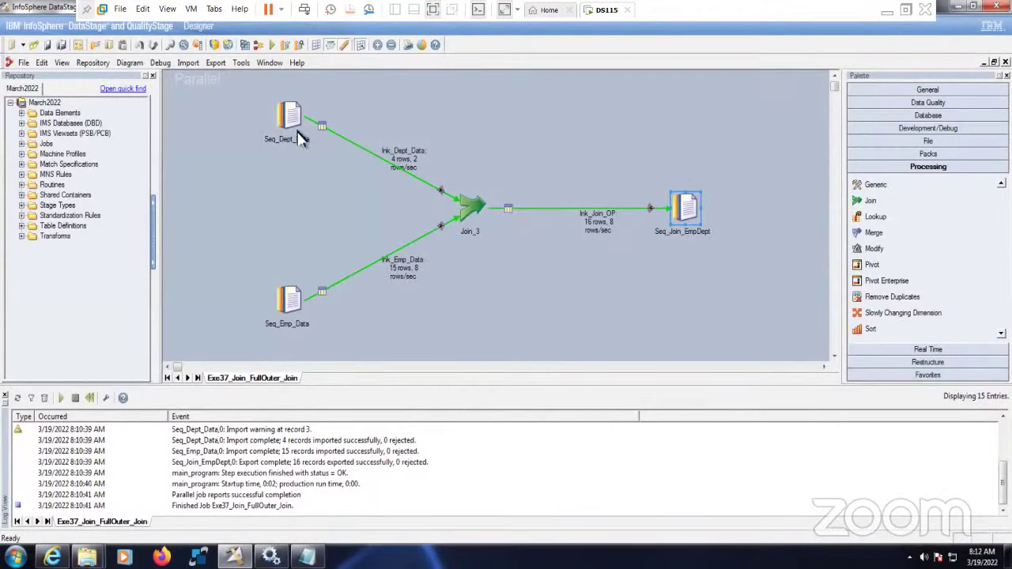
Inspect the output column definitions of Seq_Dept_Data and Seq_Emp_Data without changing them.
left_click(289, 116)
double_click(289, 116)
left_click(116, 79)
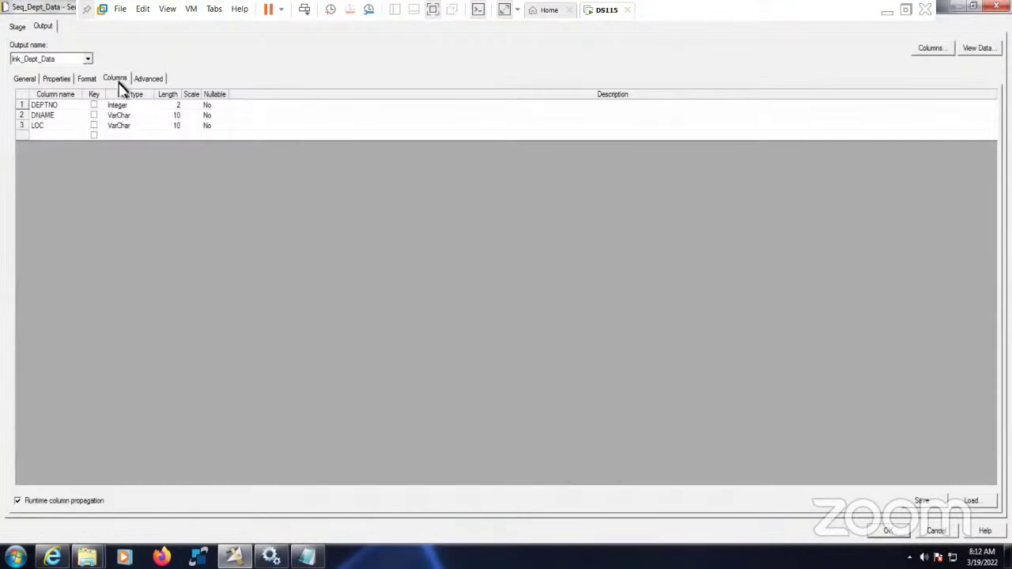
left_click(219, 108)
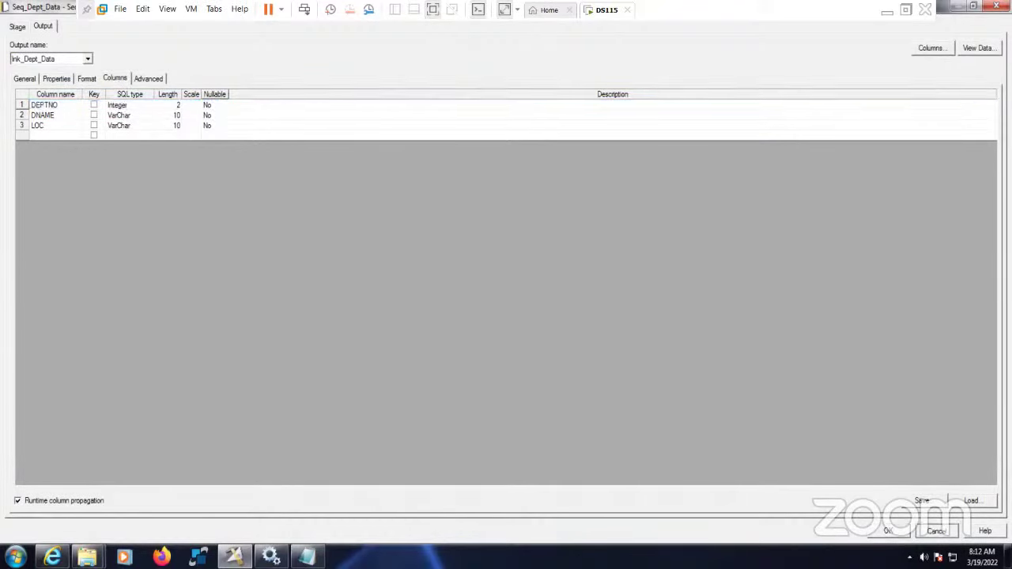
key("Escape")
double_click(290, 300)
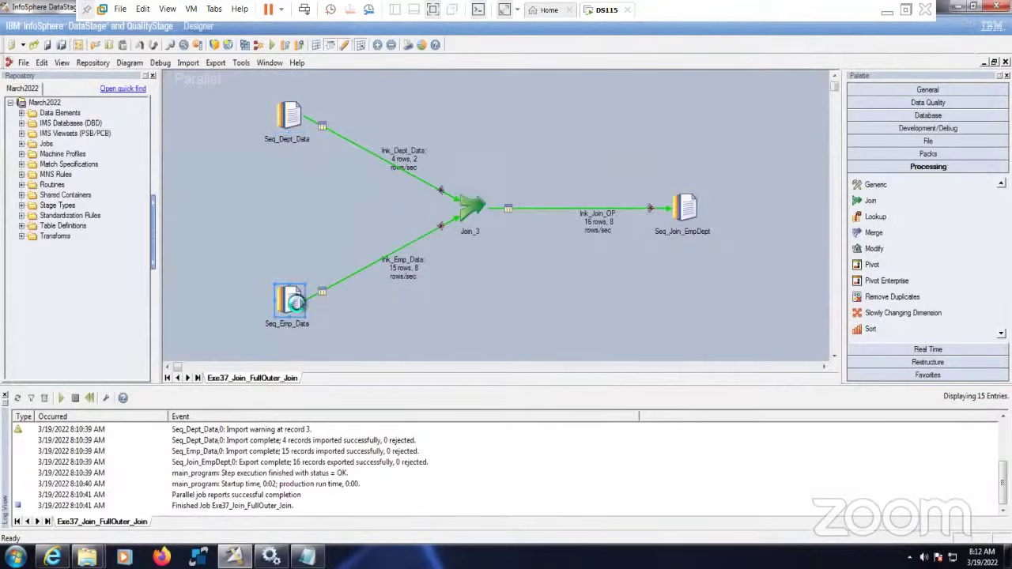
left_click(114, 80)
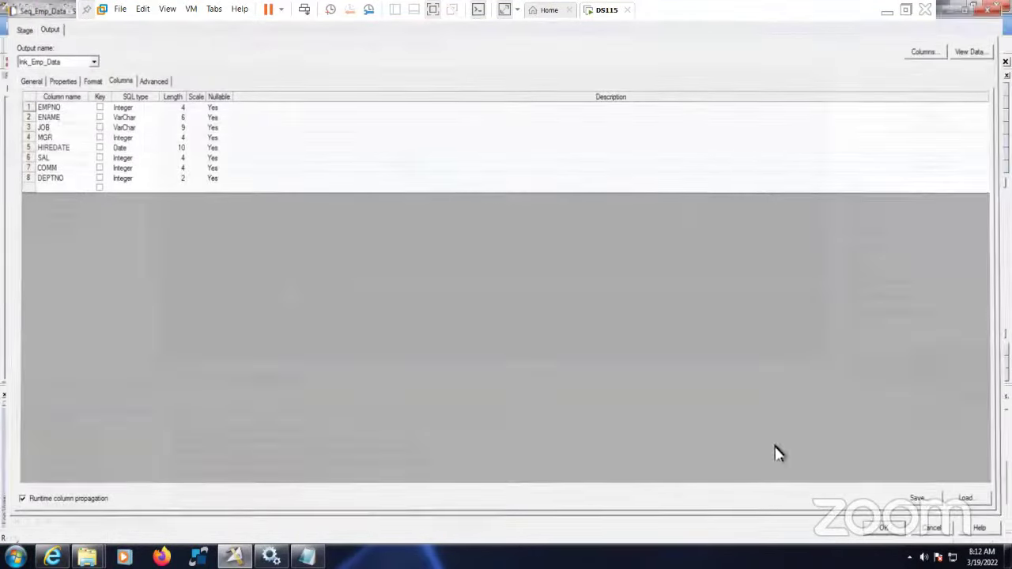
key("Escape")
Set Nullable to Yes for Seq_Dept_Data's DEPTNO, DNAME and LOC columns and save.
double_click(290, 115)
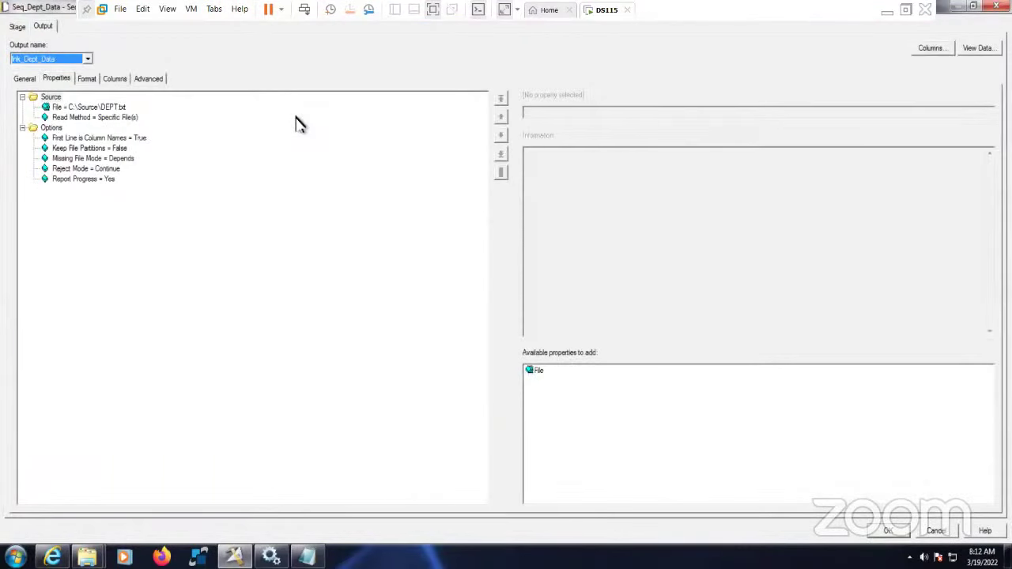
left_click(115, 79)
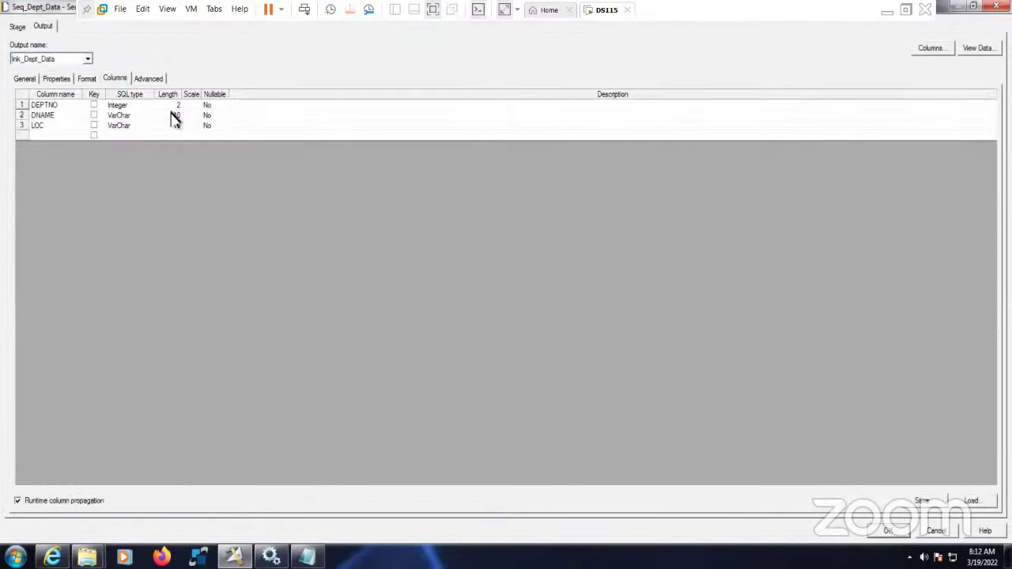
left_click(221, 107)
left_click(220, 108)
left_click(226, 120)
left_click(224, 120)
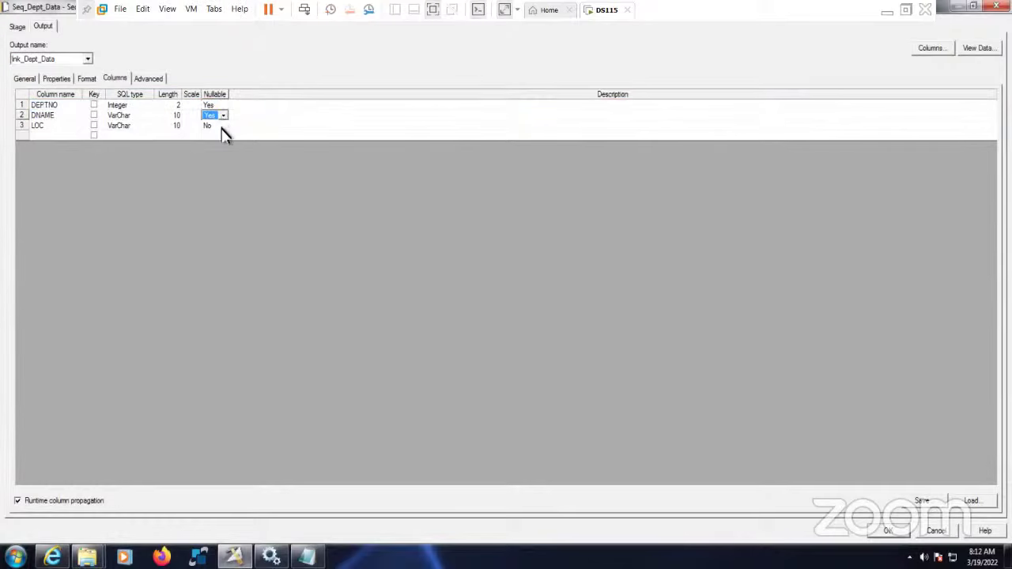
left_click(222, 128)
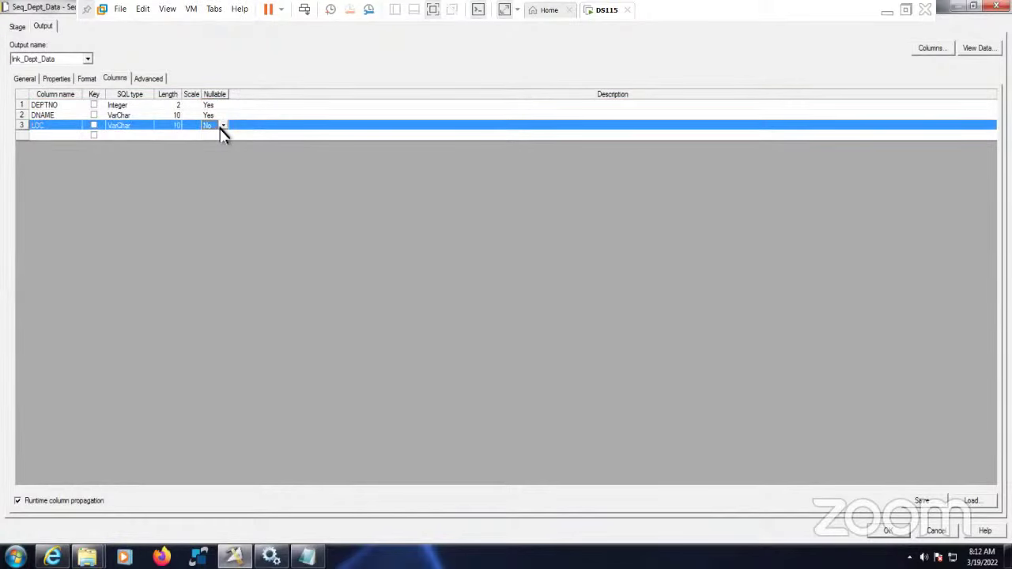
left_click(222, 130)
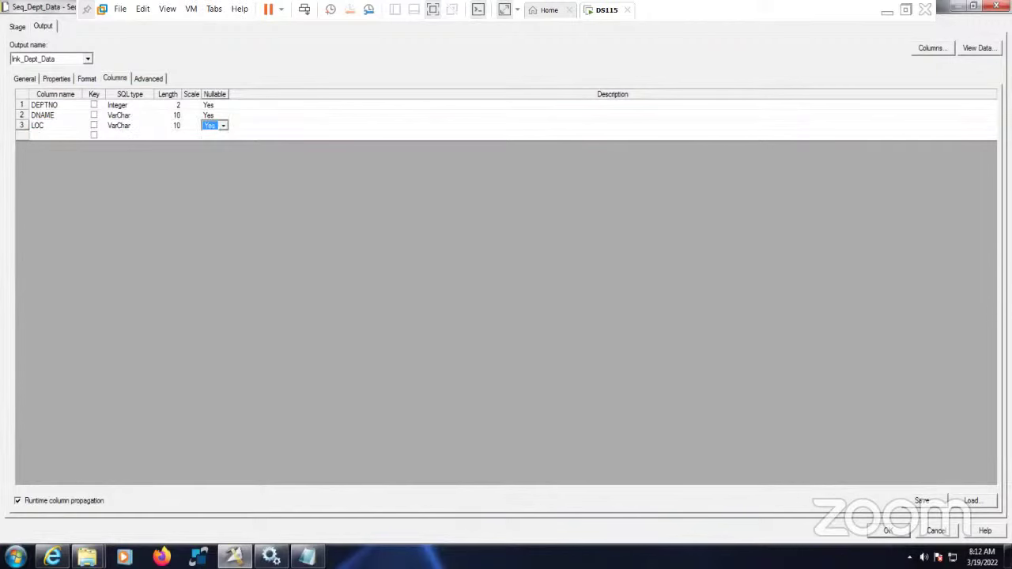
left_click(888, 530)
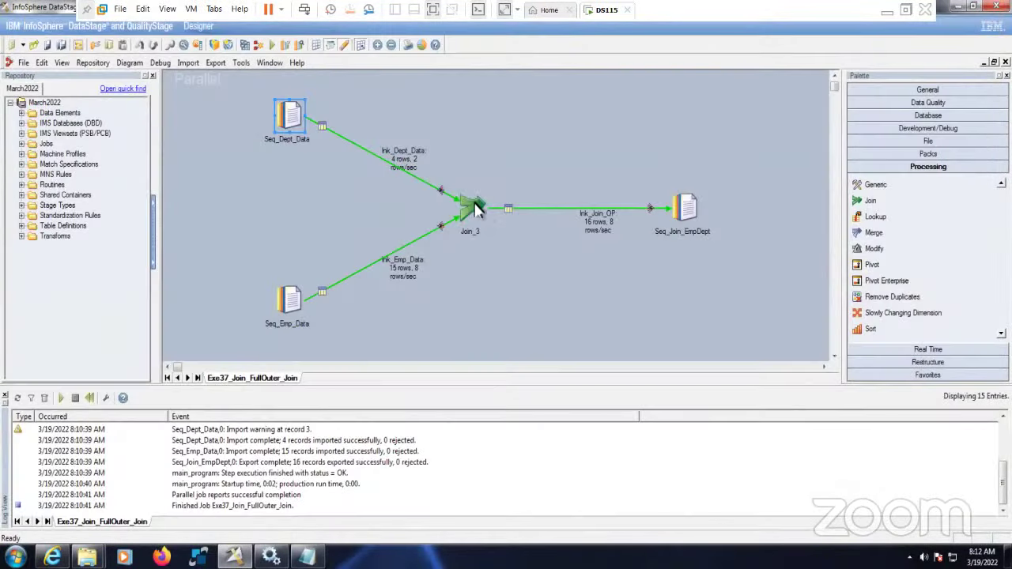
In Join_3, review the input columns, then delete all eleven lnk_Join_OP output columns.
double_click(474, 207)
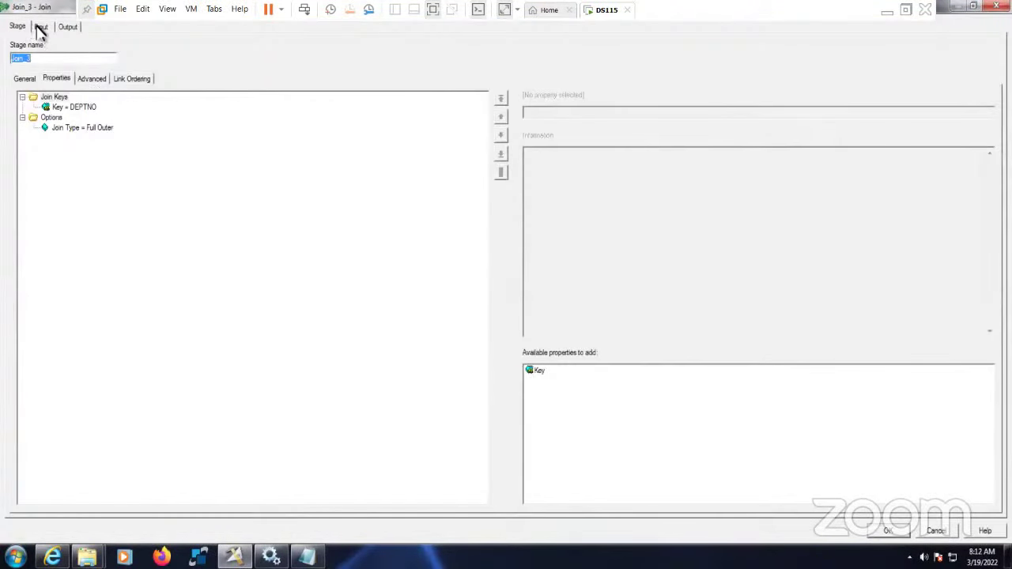
left_click(40, 27)
left_click(92, 80)
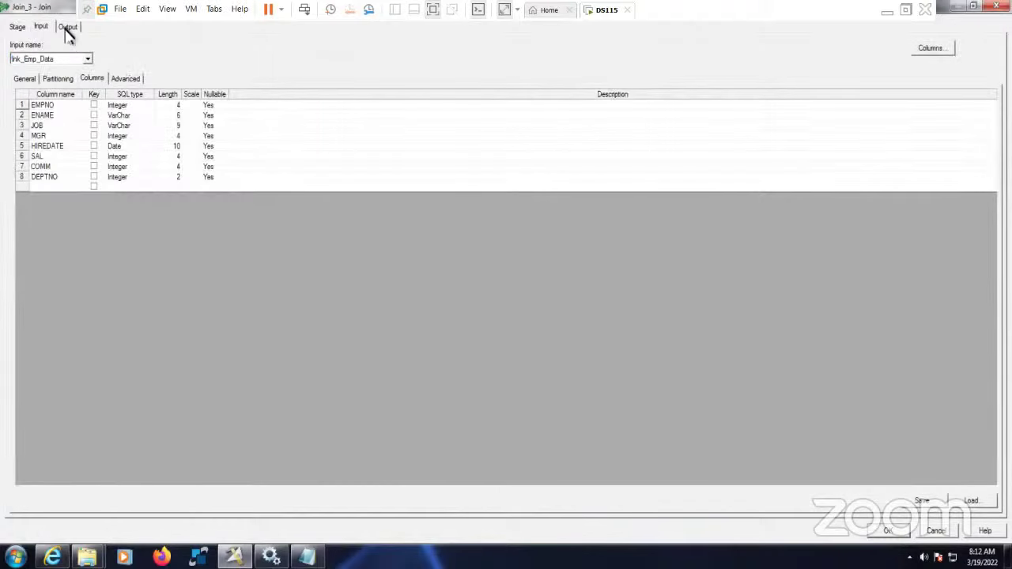
left_click(68, 27)
left_click(85, 78)
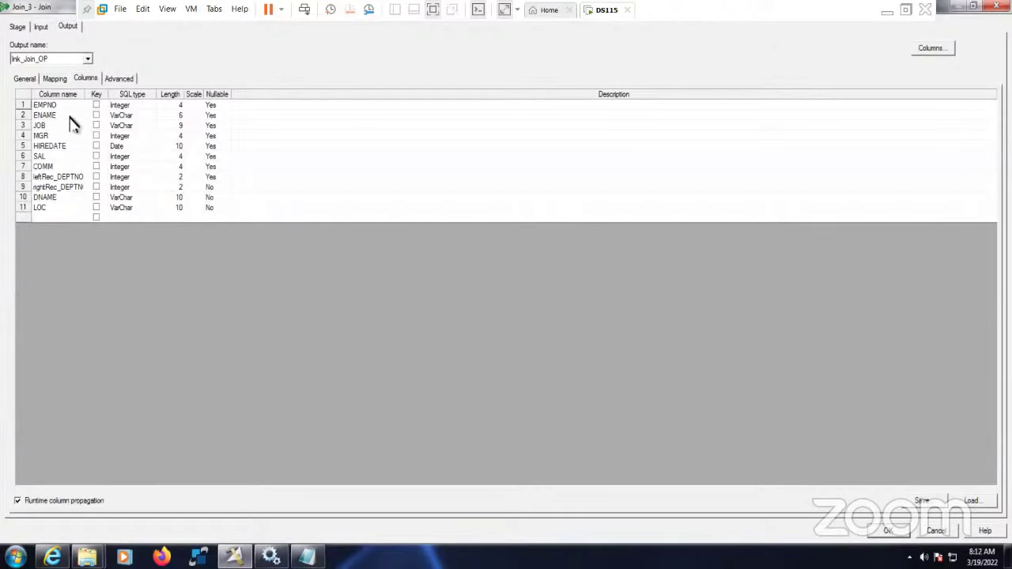
left_click(68, 107)
key("shift+Down")
key("shift+Down")
key("shift+Down")
key("shift+Down")
key("shift+Down")
key("shift+Down")
key("shift+Down")
key("shift+Down")
key("shift+Down")
key("shift+Down")
key("shift+Down")
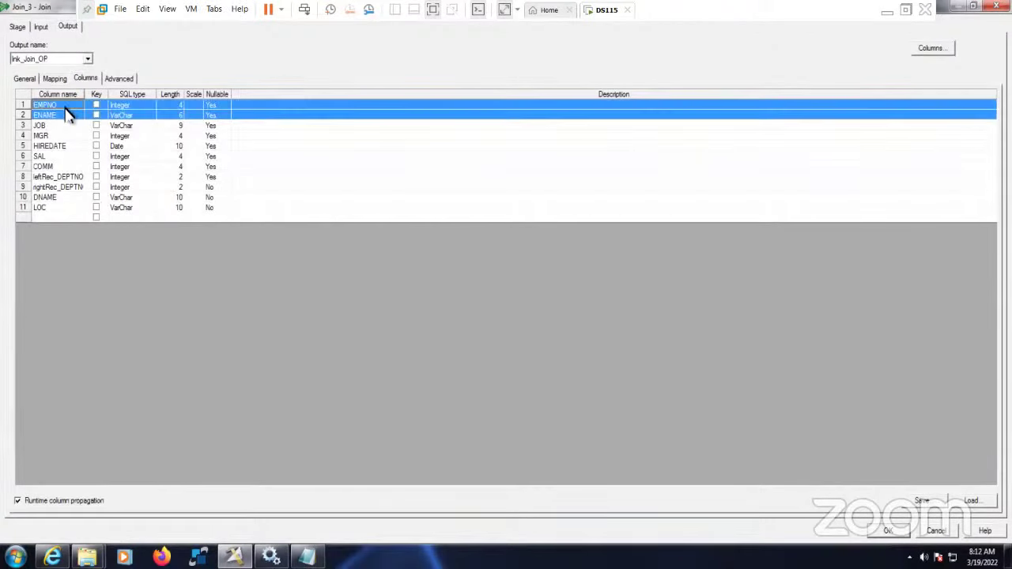
key("Delete")
key("Return")
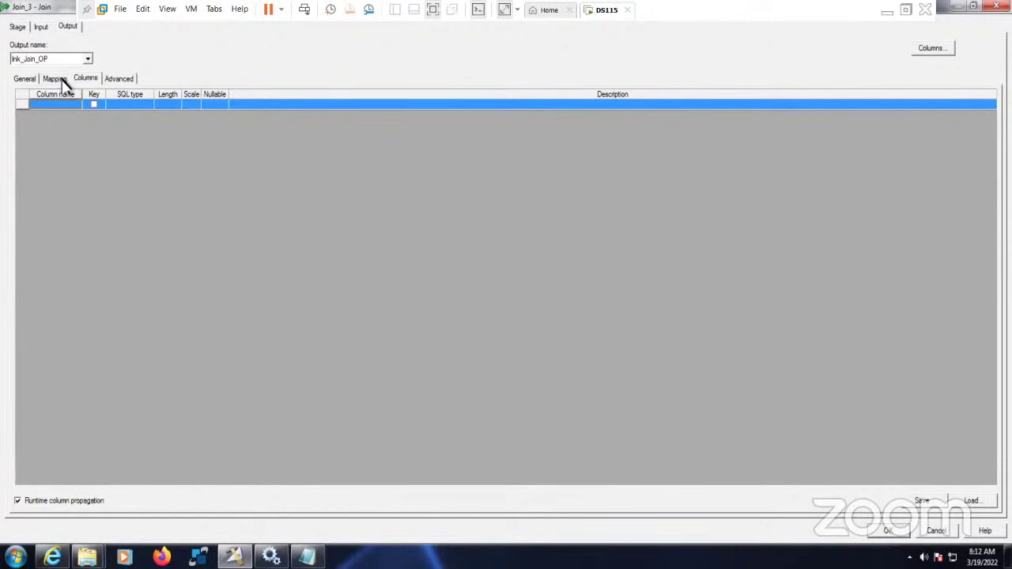
Map all source columns onto lnk_Join_OP to rebuild the output columns.
left_click(60, 81)
left_click(174, 192)
key("ctrl+a")
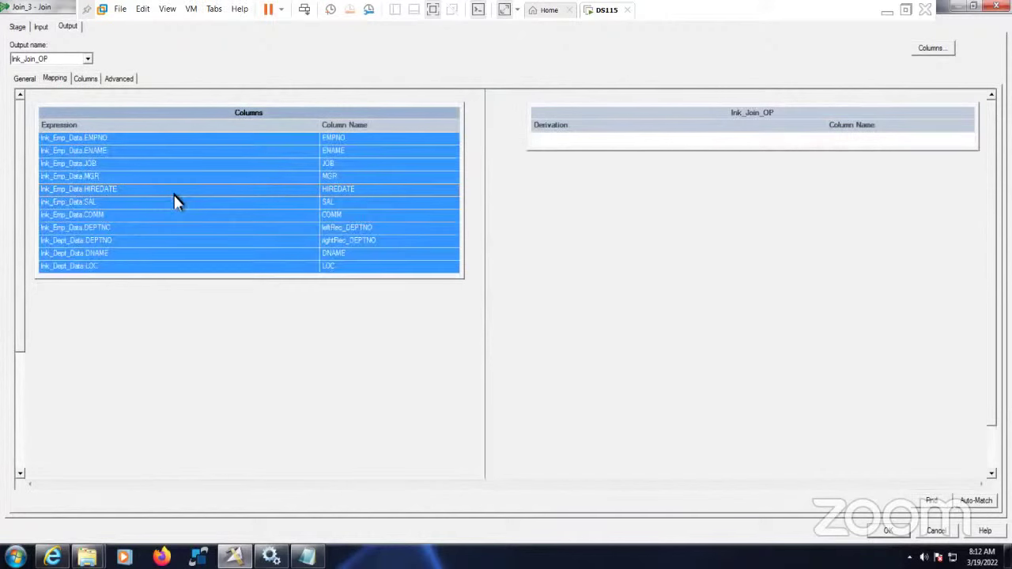
left_click_drag(300, 139, 547, 140)
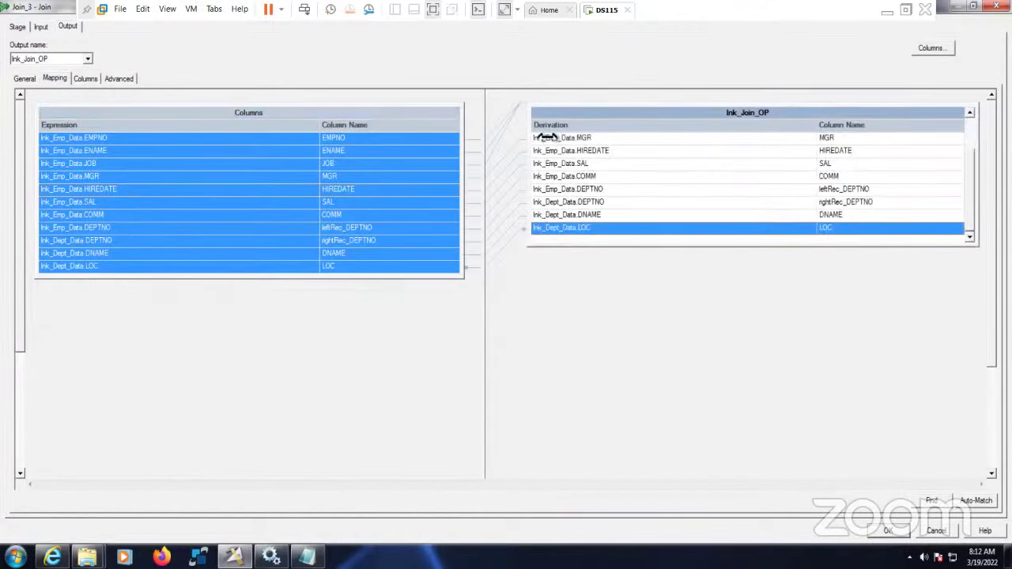
Check the employee and lnk_Dept_Data input nullability, confirm all output columns are nullable, and close Join_3.
left_click(40, 27)
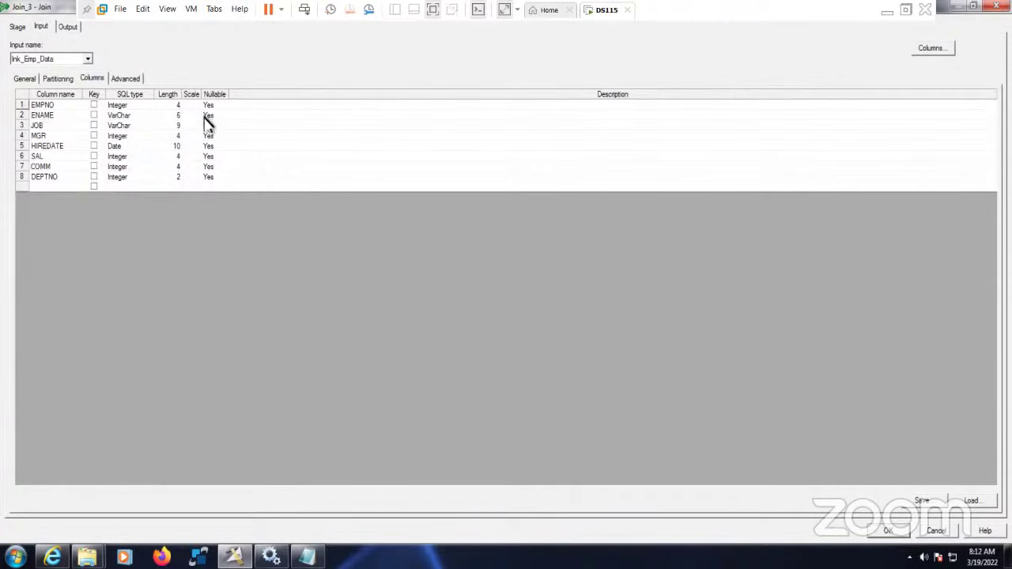
left_click(87, 59)
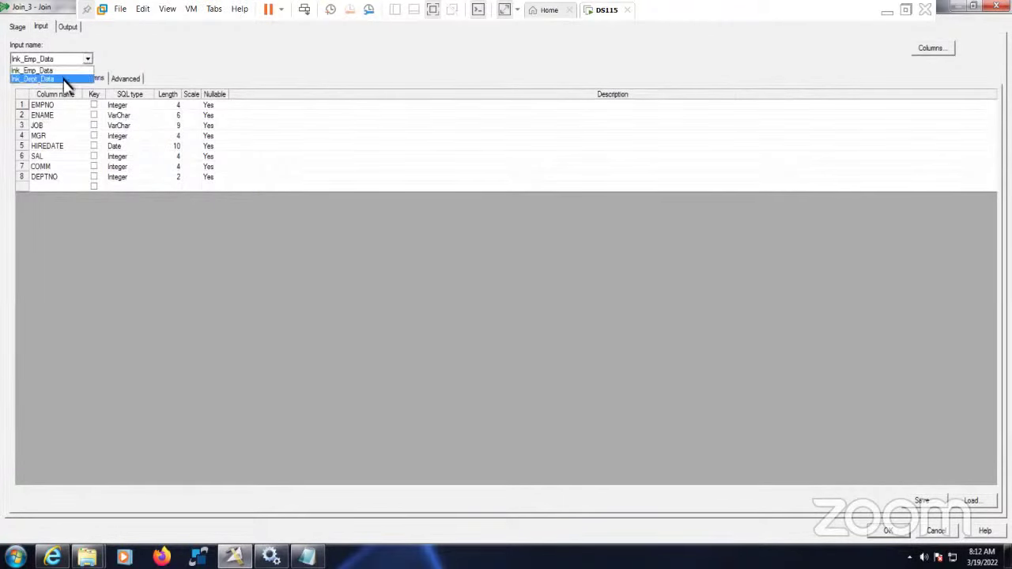
left_click(35, 79)
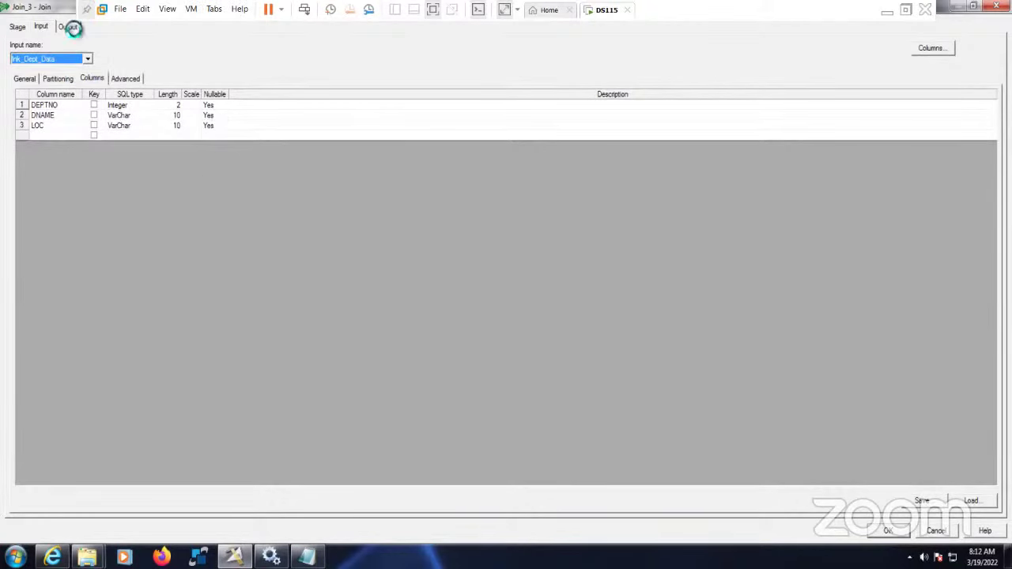
left_click(70, 26)
left_click(90, 81)
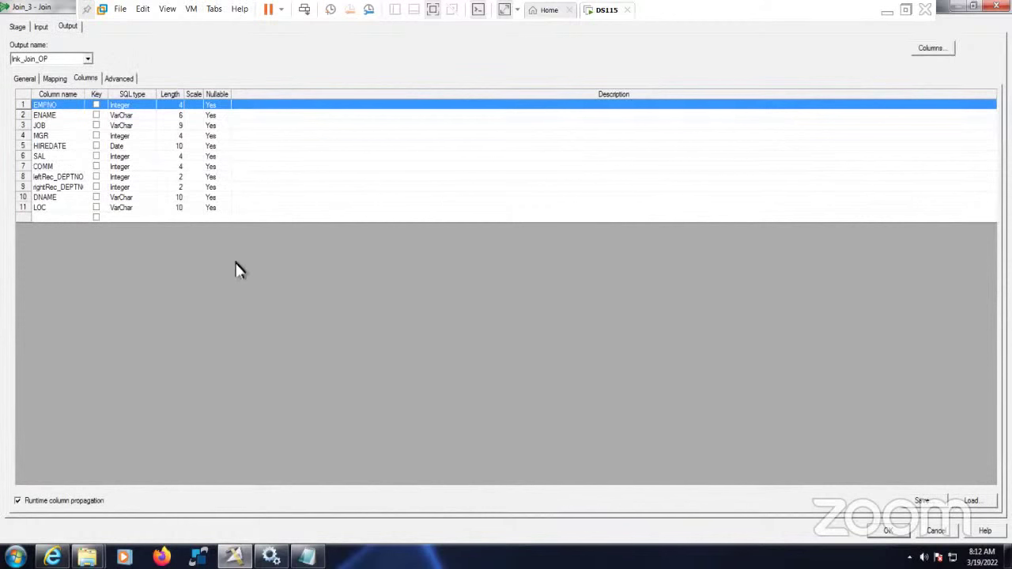
left_click(887, 530)
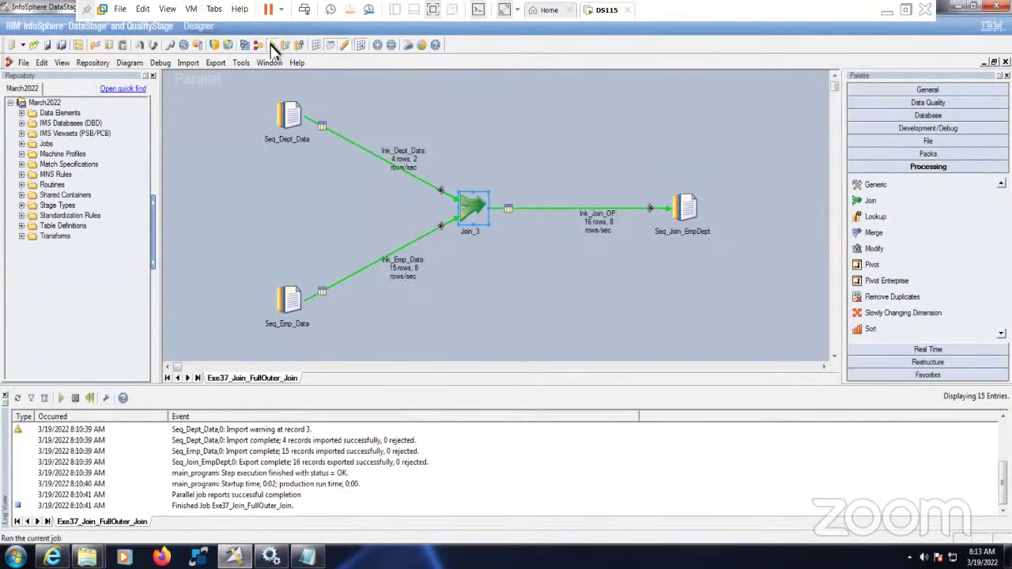
Save, recompile and rerun the job, producing 4 DEPT, 15 EMP and 16 joined rows.
left_click(271, 45)
left_click(557, 315)
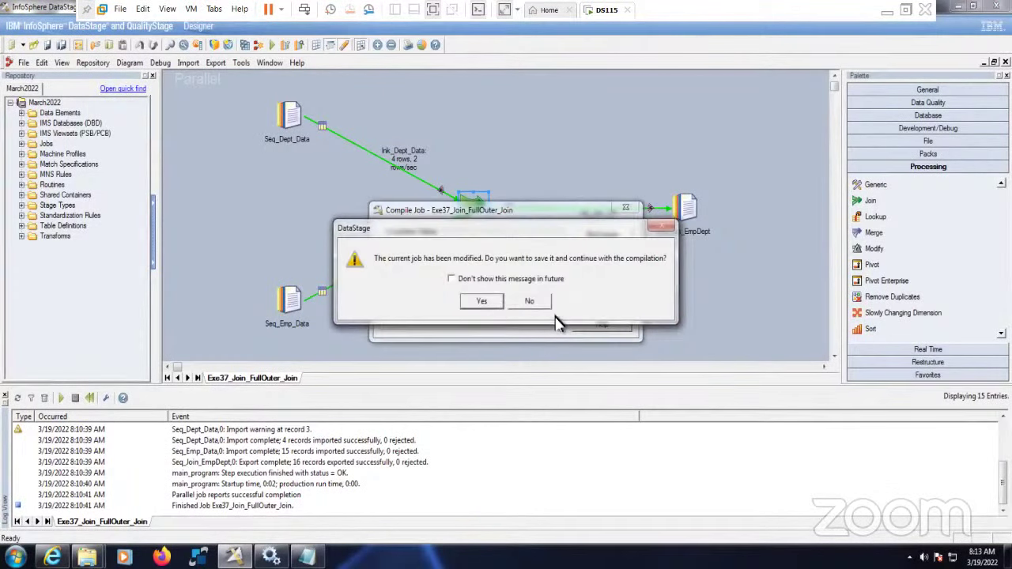
left_click(496, 303)
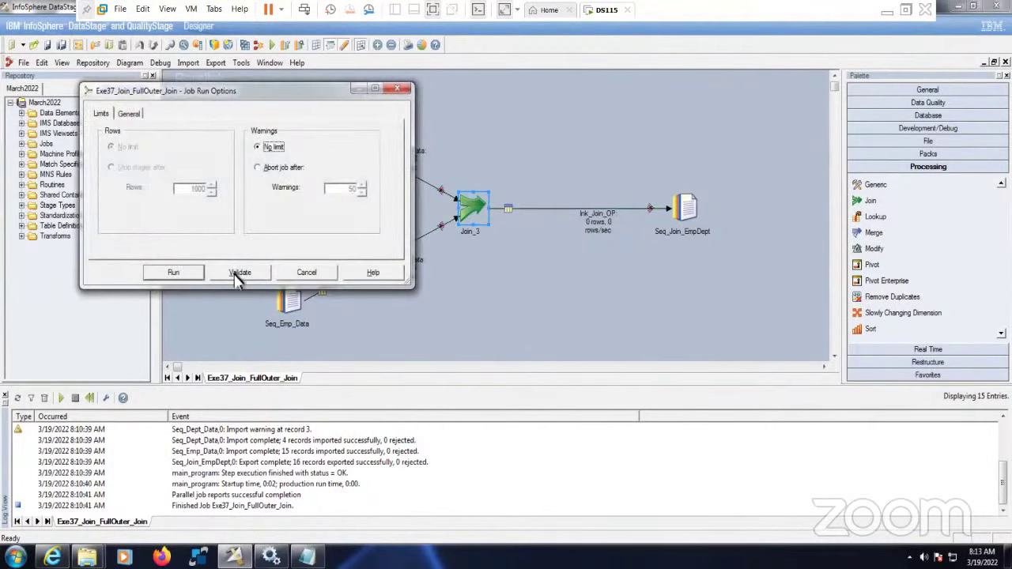
left_click(195, 273)
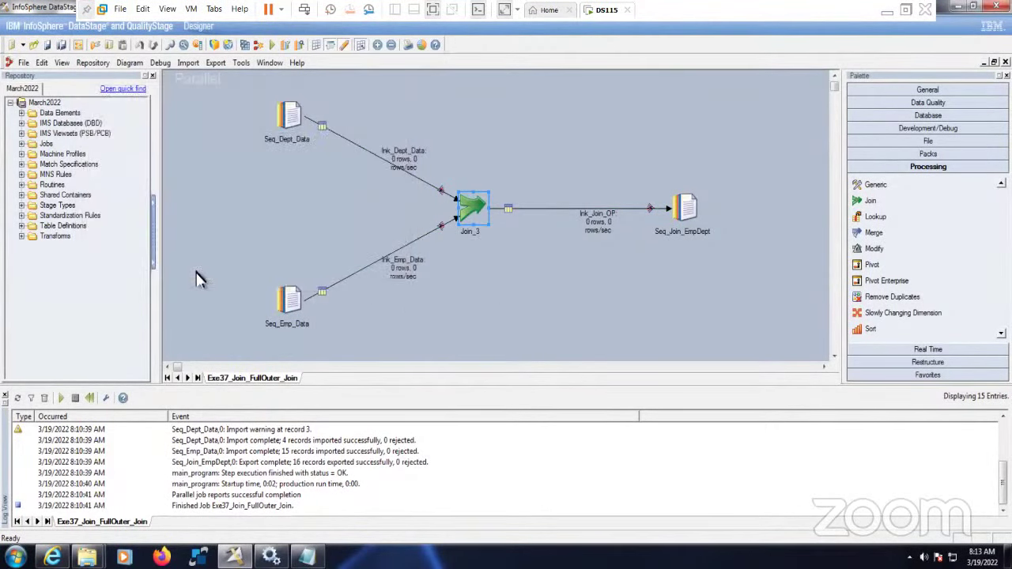
left_click(470, 328)
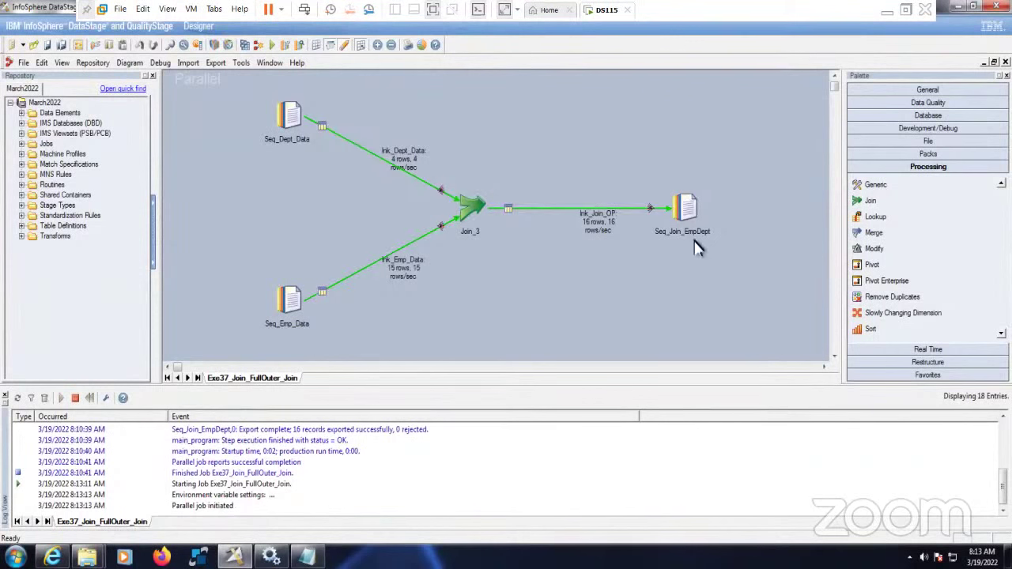
Open the lnk_Join_OP data of Seq_Join_EmpDept in the Data Browser.
right_click(687, 207)
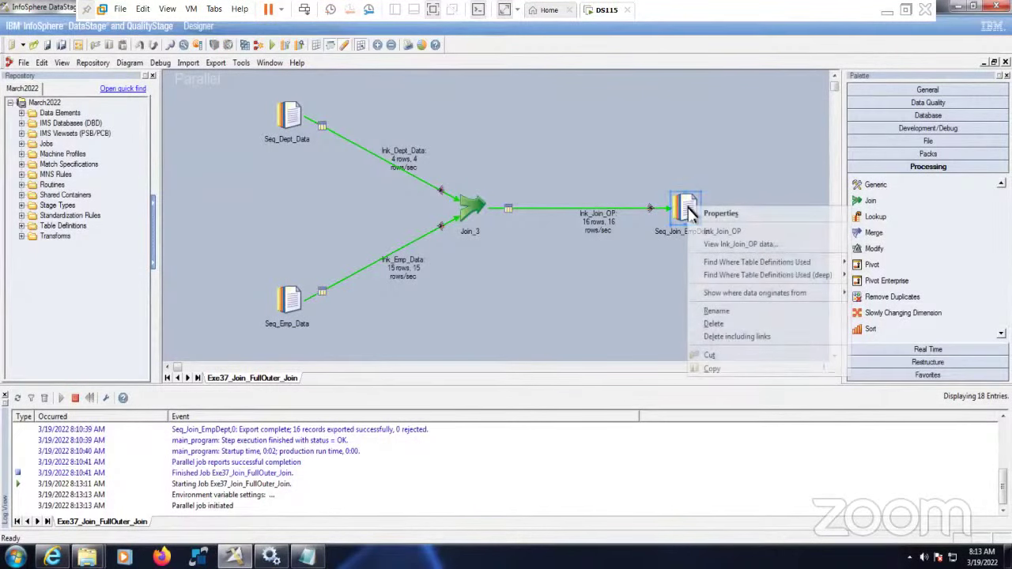
left_click(725, 247)
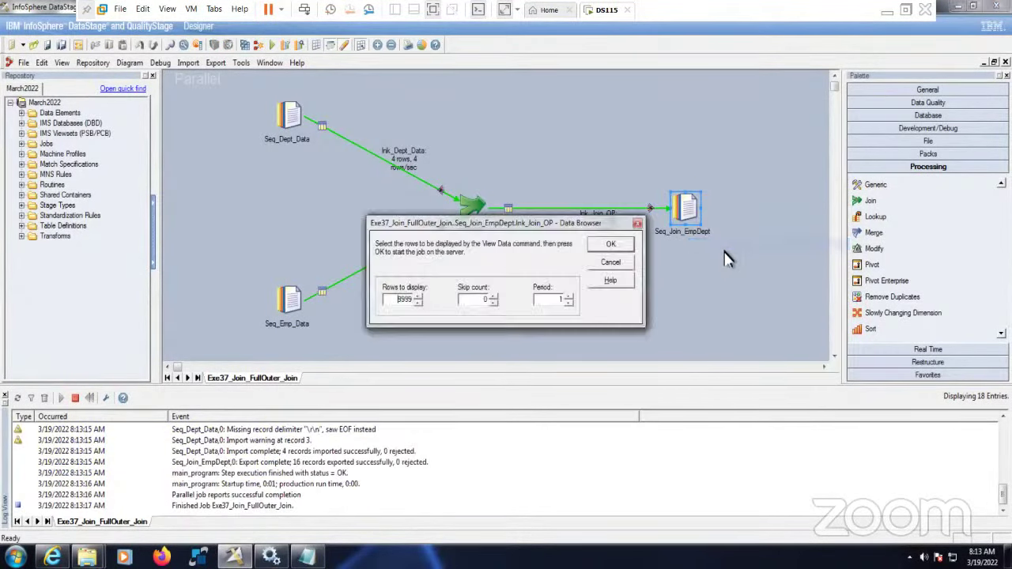
left_click(624, 244)
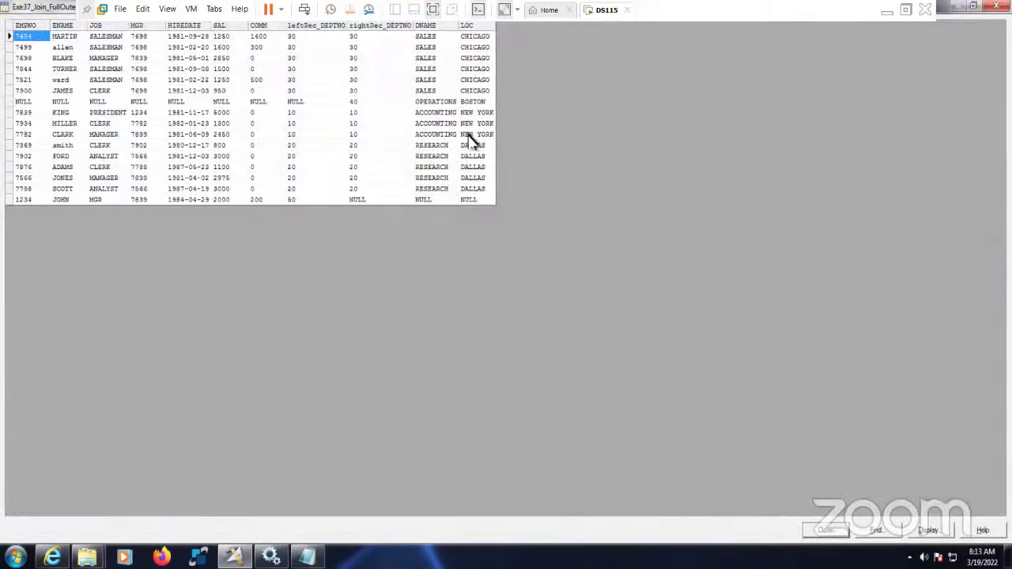
Inspect the NULL values in the OPERATIONS row and the DEPTNO 50 employee row.
left_click(335, 106)
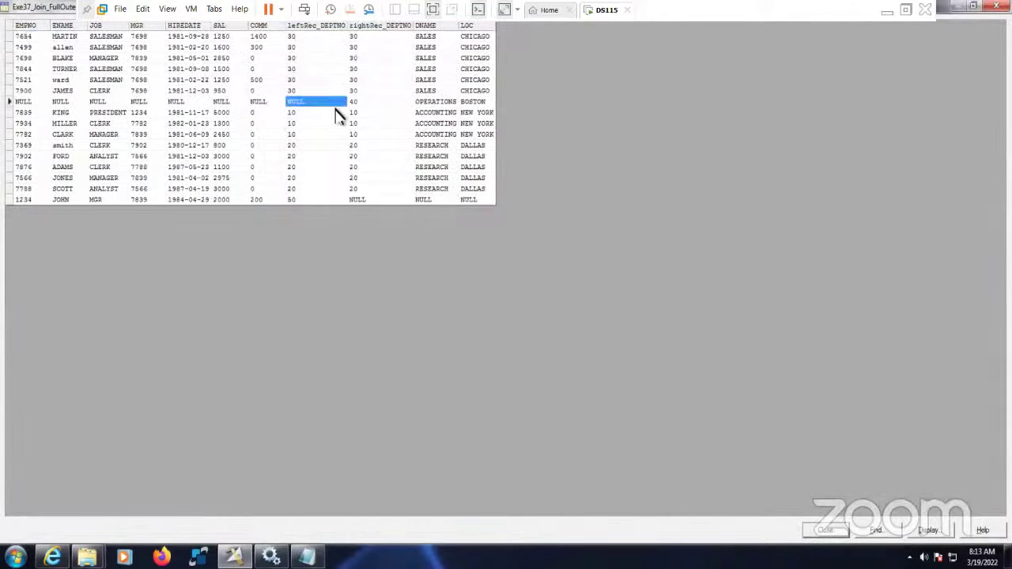
key("Left")
key("Left")
key("Left")
key("Left")
key("Left")
key("Left")
key("Left")
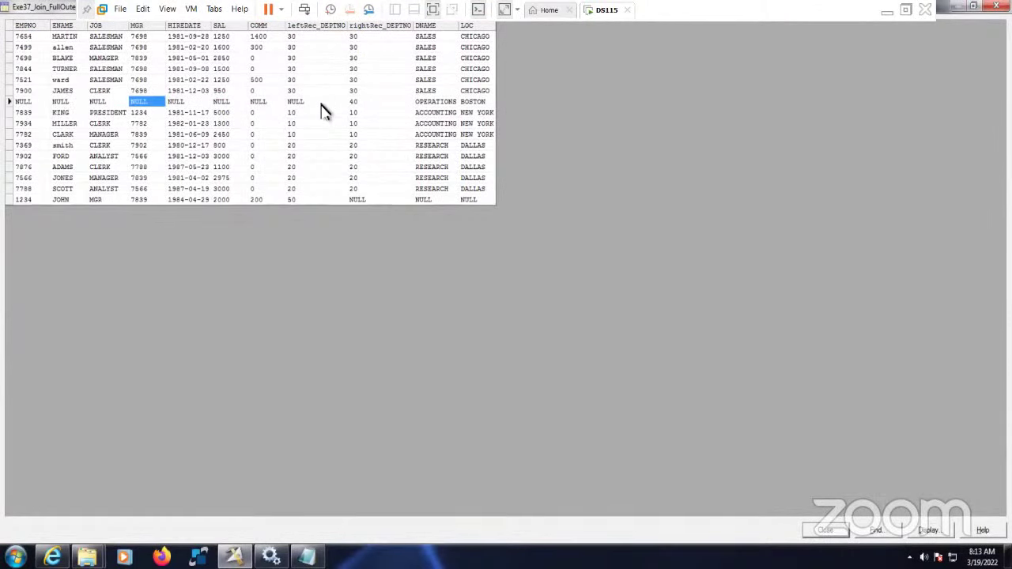
key("Right")
key("Right")
key("Right")
key("Right")
key("Right")
key("Right")
key("Right")
key("Right")
key("Right")
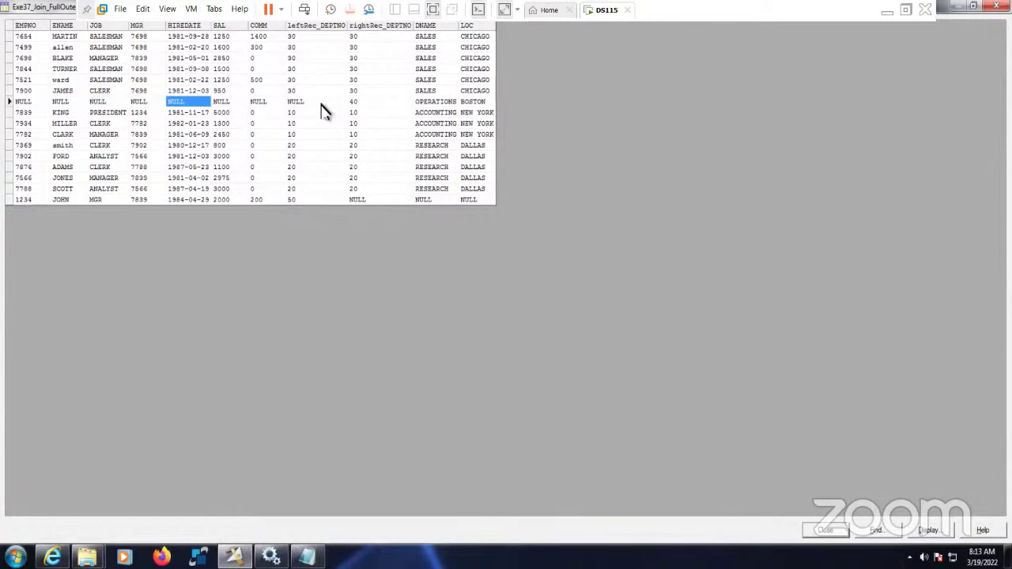
key("Down")
key("Down")
key("Down")
key("Down")
key("Down")
key("Down")
key("Down")
key("Down")
key("Down")
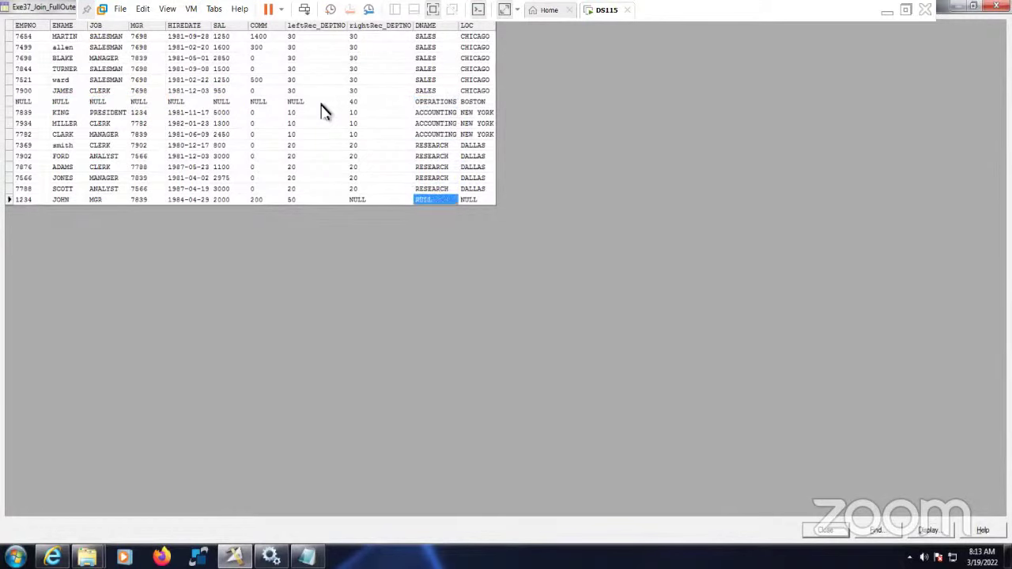
key("Left")
key("Left")
key("Right")
key("Right")
key("Right")
key("Left")
key("Left")
key("Left")
key("Left")
key("Left")
key("Left")
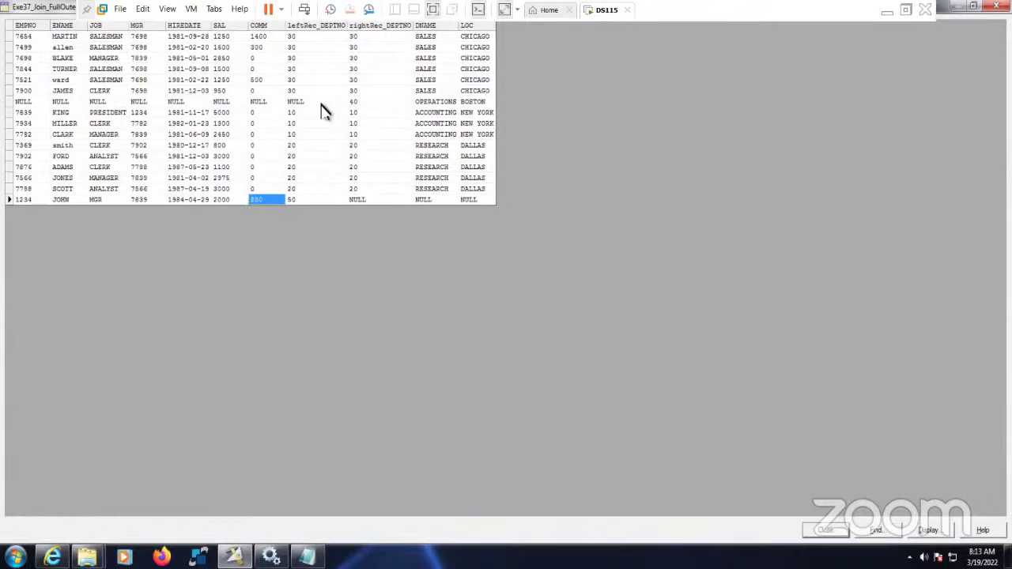
key("Left")
key("Left")
key("Left")
key("Left")
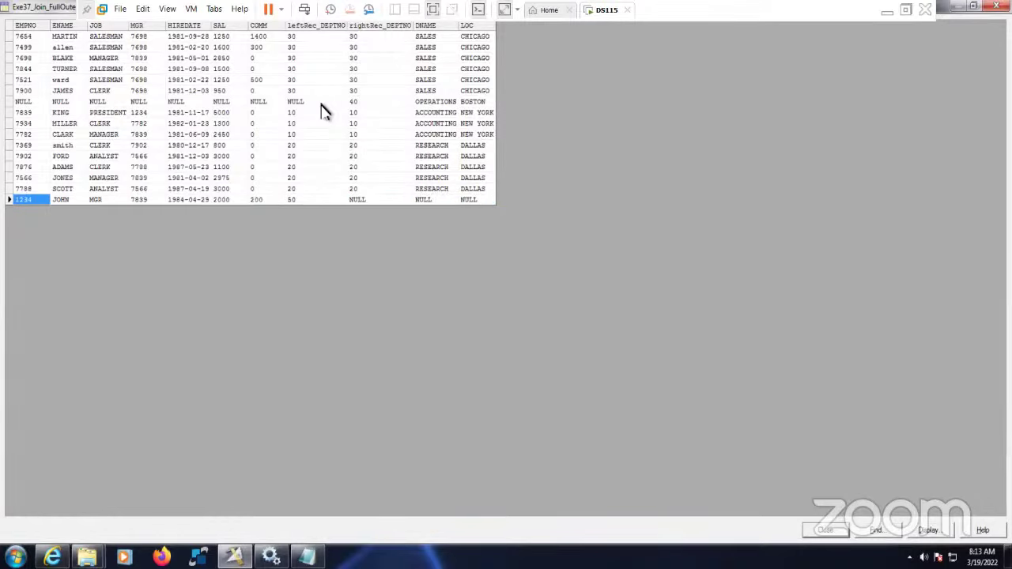
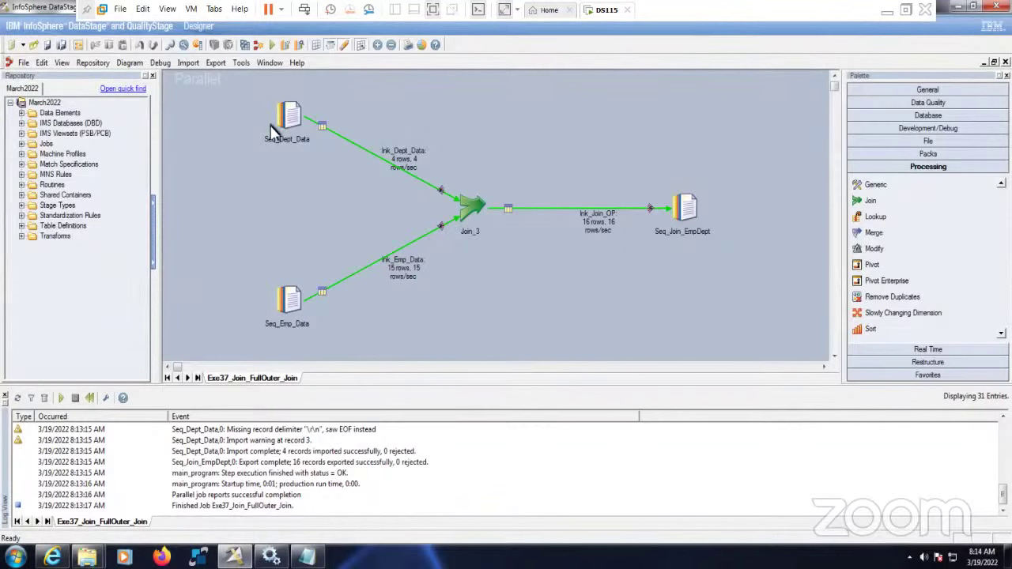
Select the two source stages and open the lnk_Join_OP data view on Seq_Join_EmpDept.
left_click_drag(233, 86, 351, 186)
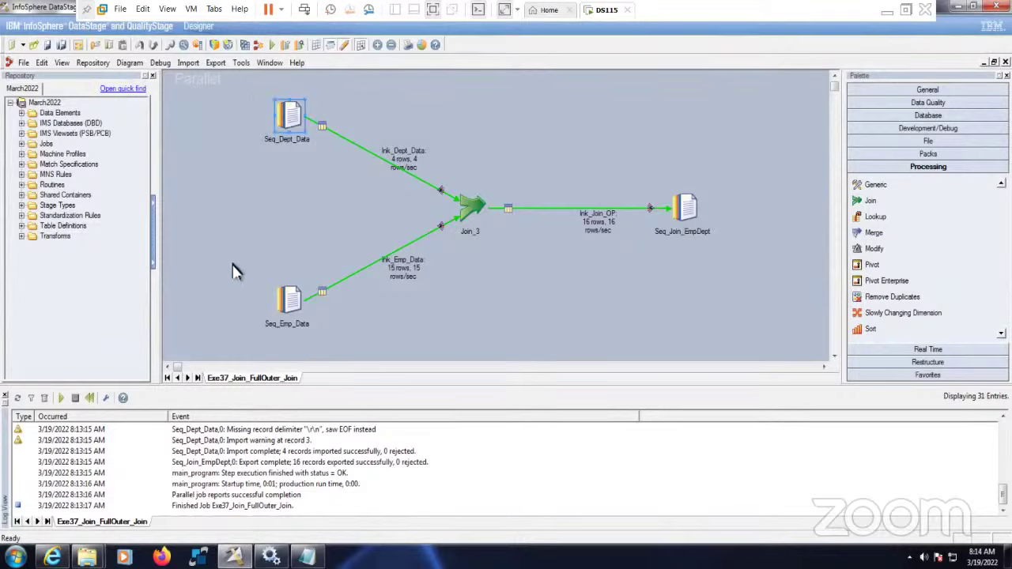
left_click_drag(230, 261, 336, 359)
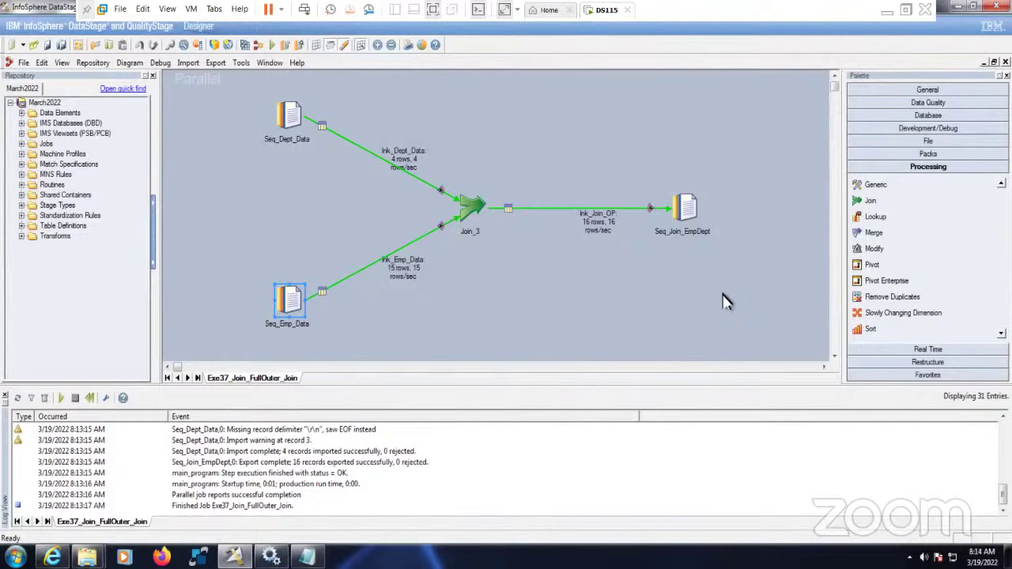
right_click(686, 207)
left_click(726, 237)
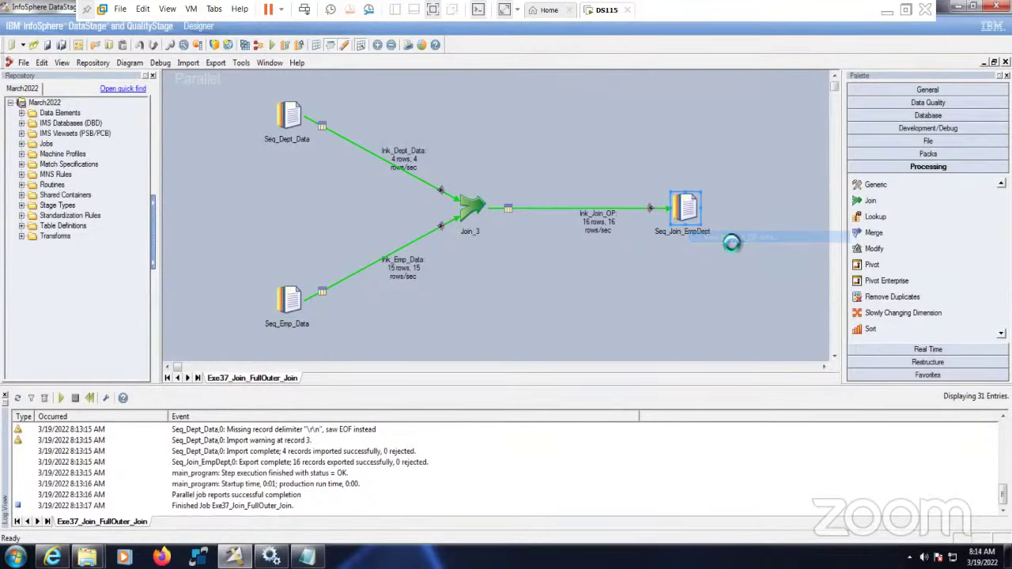
Load and review the 16 joined rows with NULL-padded unmatched records, then close the browser.
left_click(612, 245)
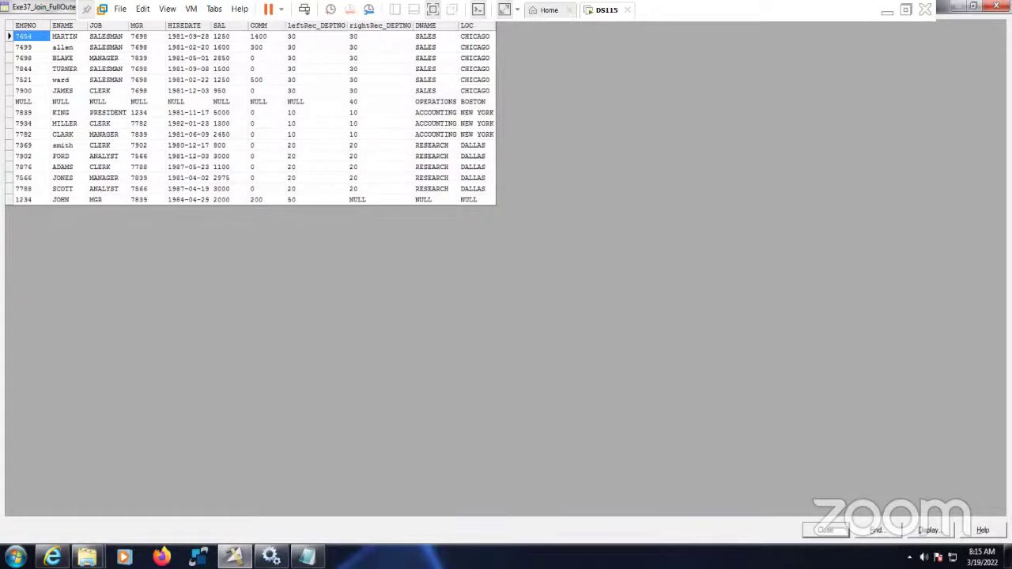
left_click(825, 529)
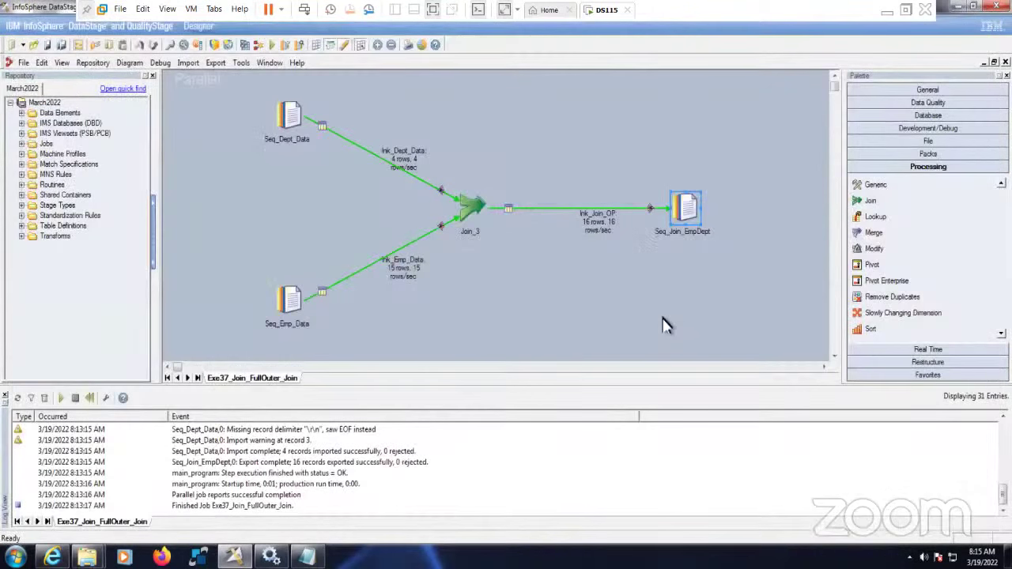
left_click(664, 326)
Save the job as Exe38_Join_FullOuter_JoinStage_Rejects.
left_click(27, 63)
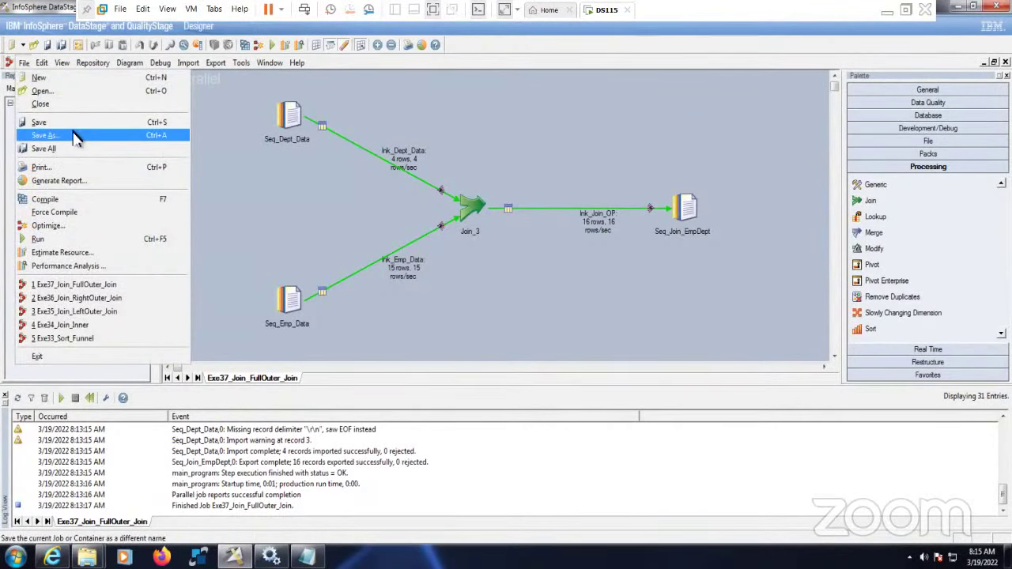
left_click(73, 136)
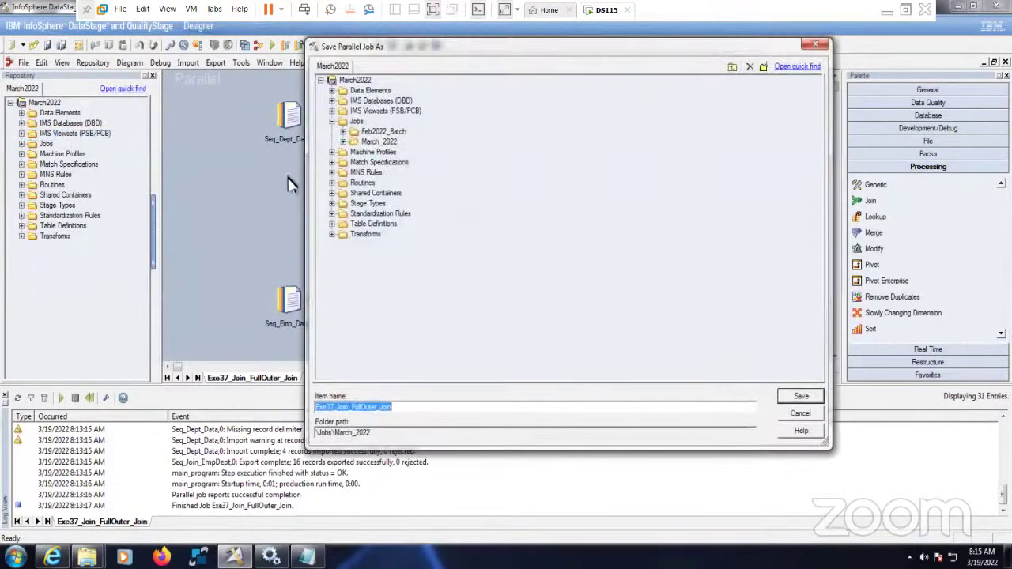
left_click(338, 408)
key("BackSpace")
type("8")
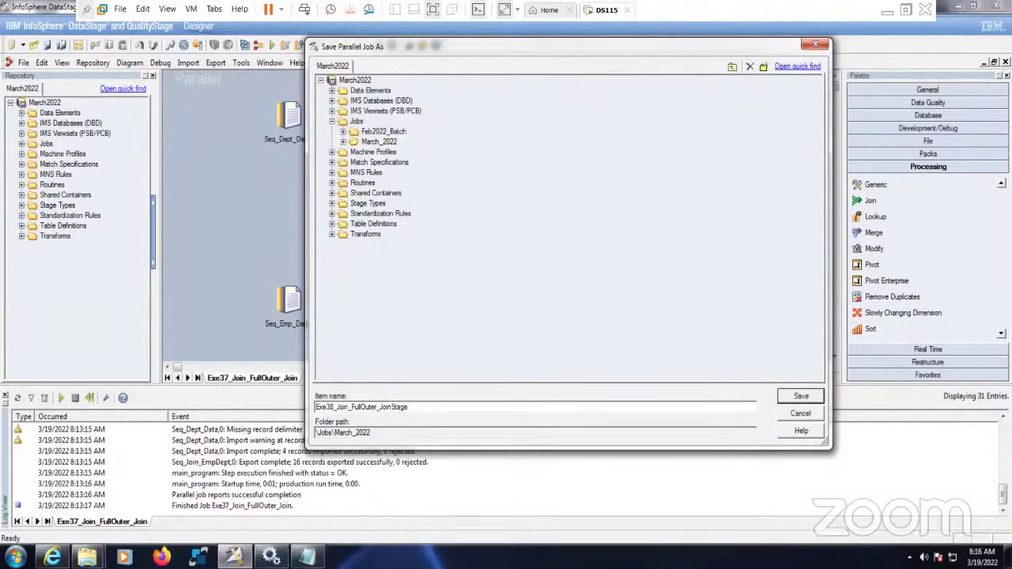
type("jects")
left_click(806, 398)
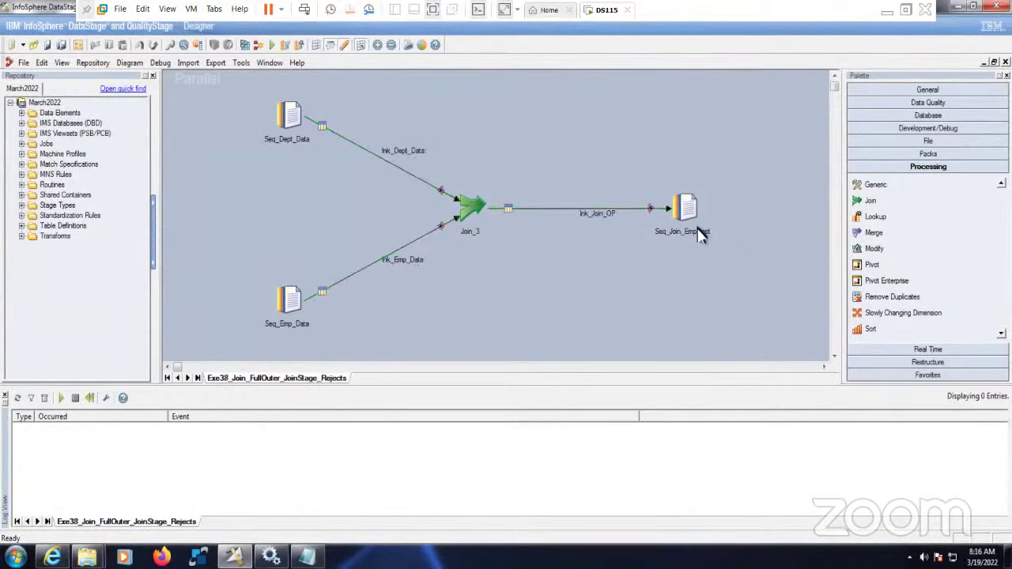
Move Seq_Join_EmpDept higher and preview its output data up to 9999 rows.
left_click_drag(695, 223, 700, 111)
left_click(709, 257)
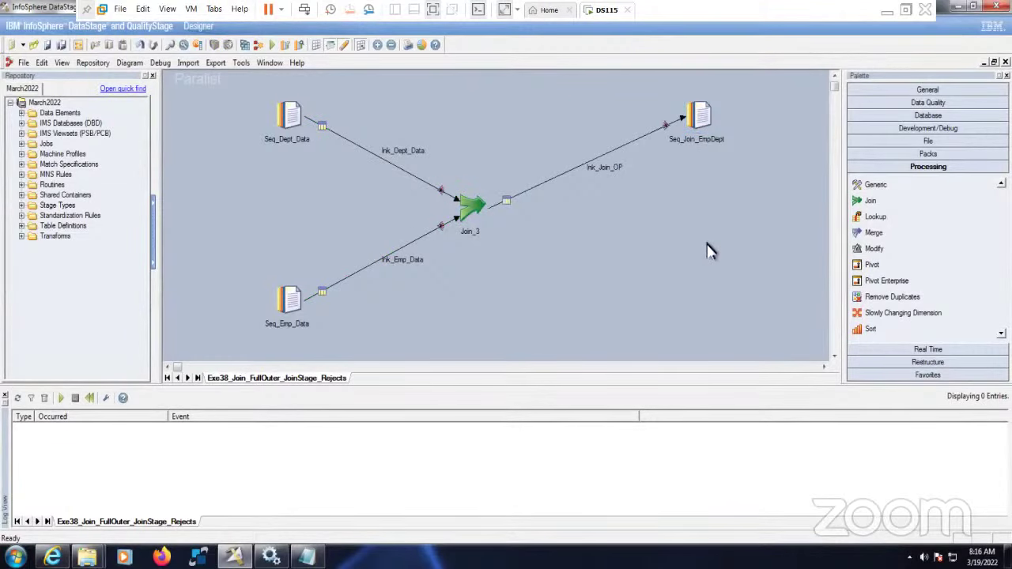
double_click(702, 120)
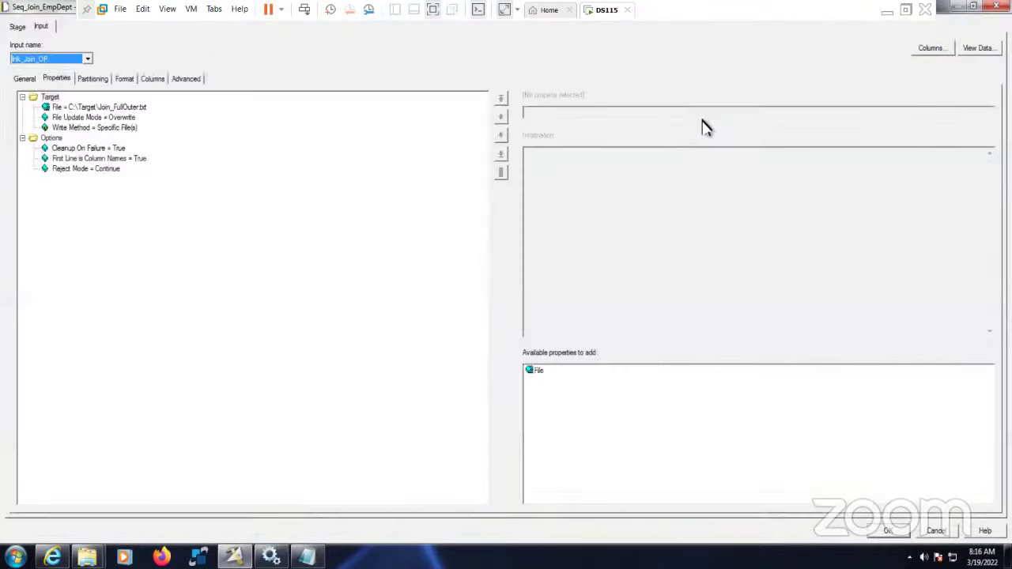
left_click(977, 48)
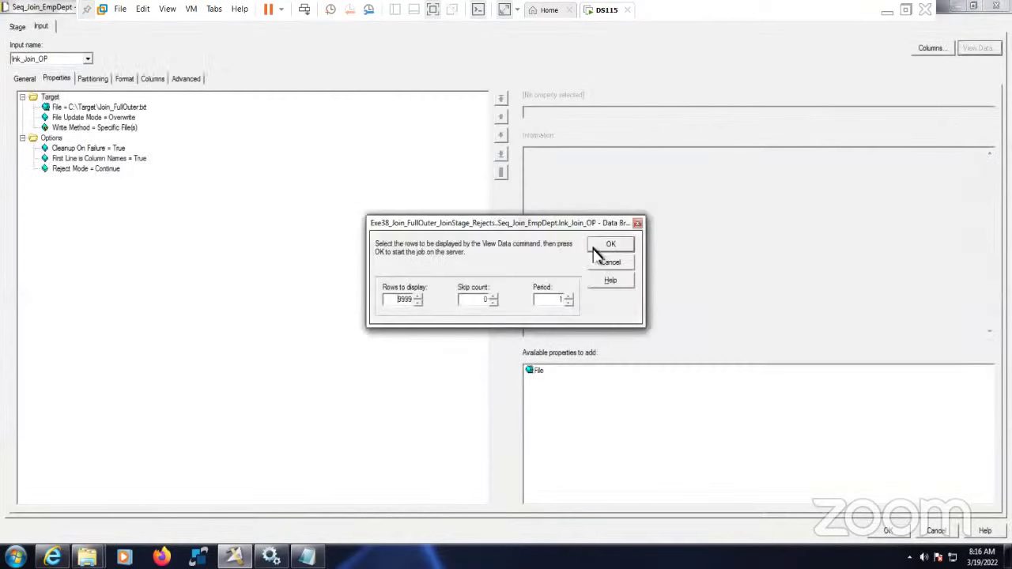
left_click(610, 262)
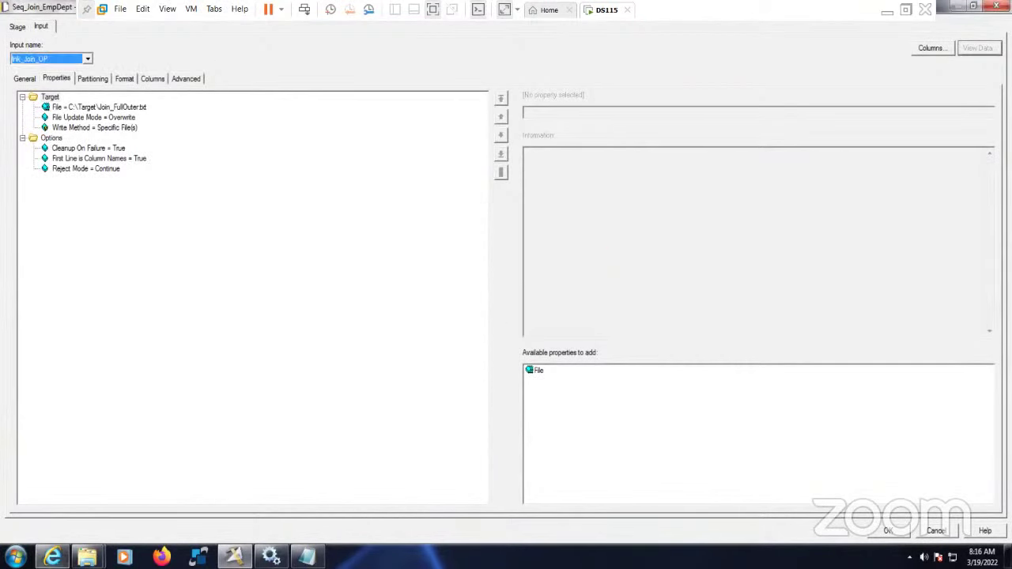
left_click(16, 556)
Launch Snipping Tool from the Start menu search.
type("sna")
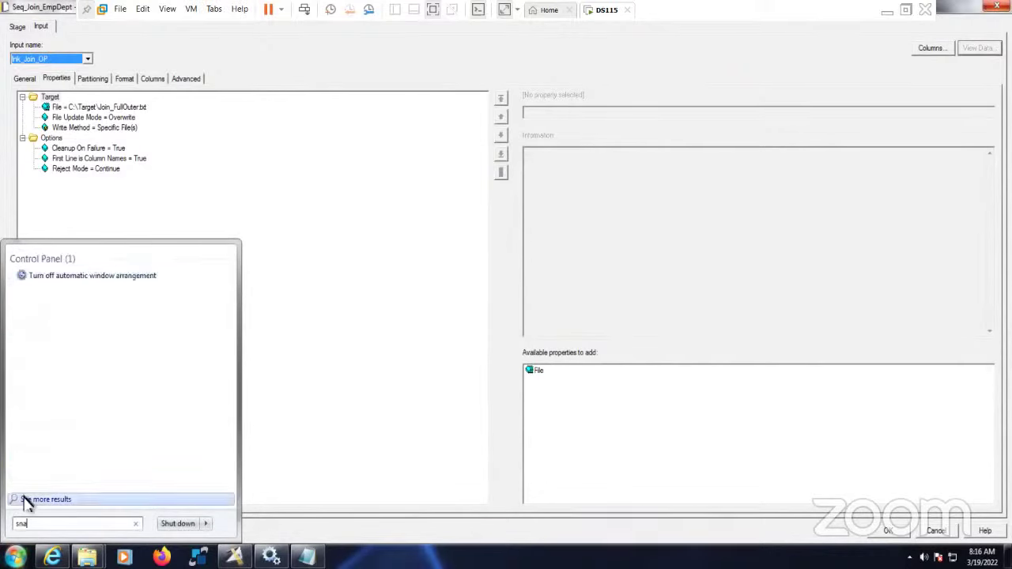
type("pp")
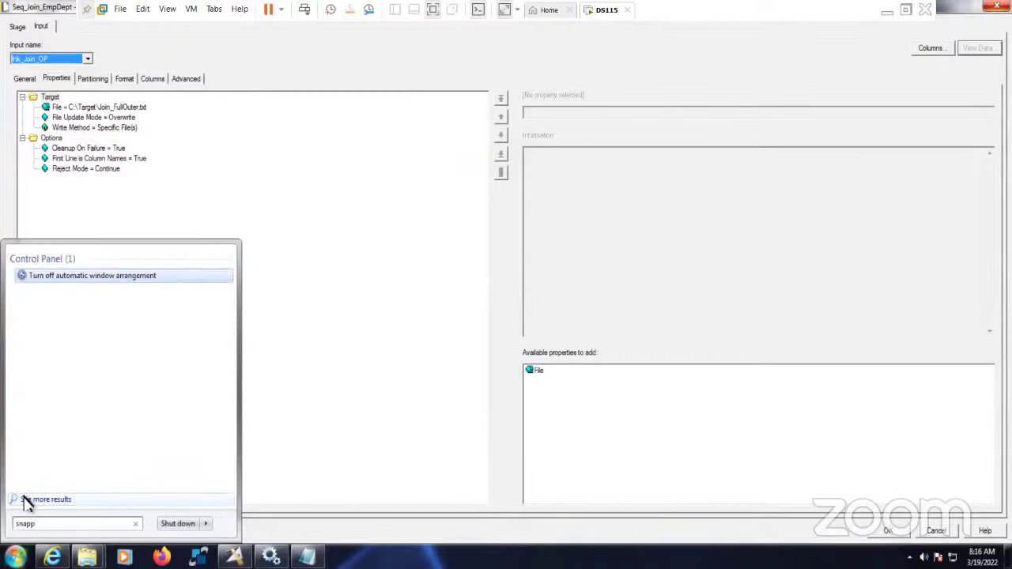
key("BackSpace")
key("BackSpace")
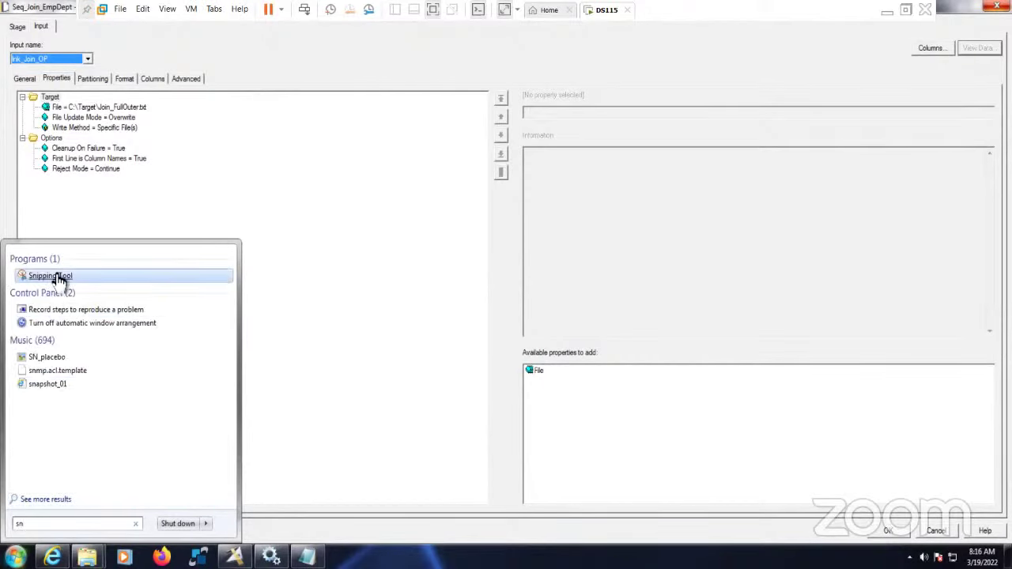
left_click(58, 276)
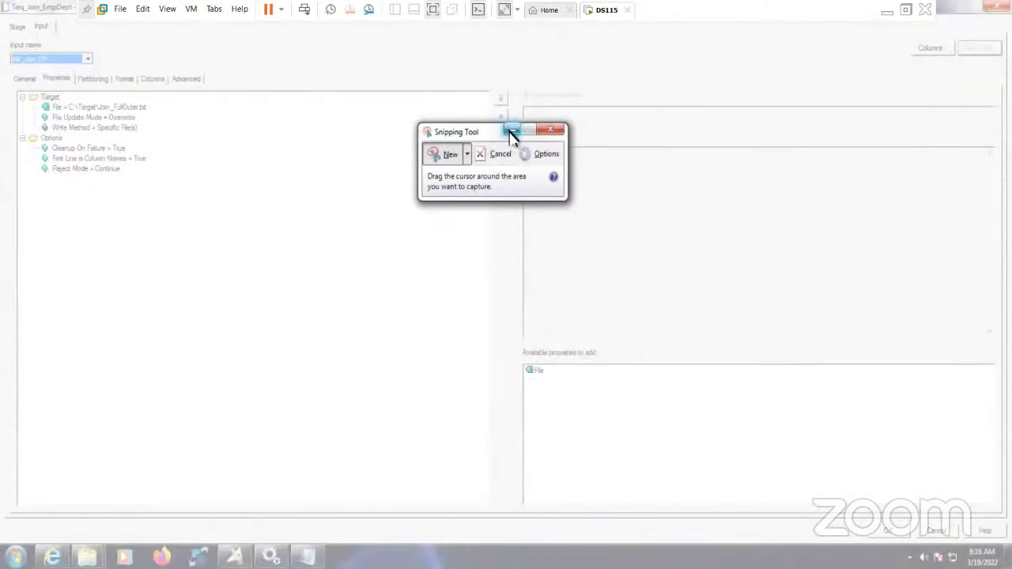
left_click(513, 129)
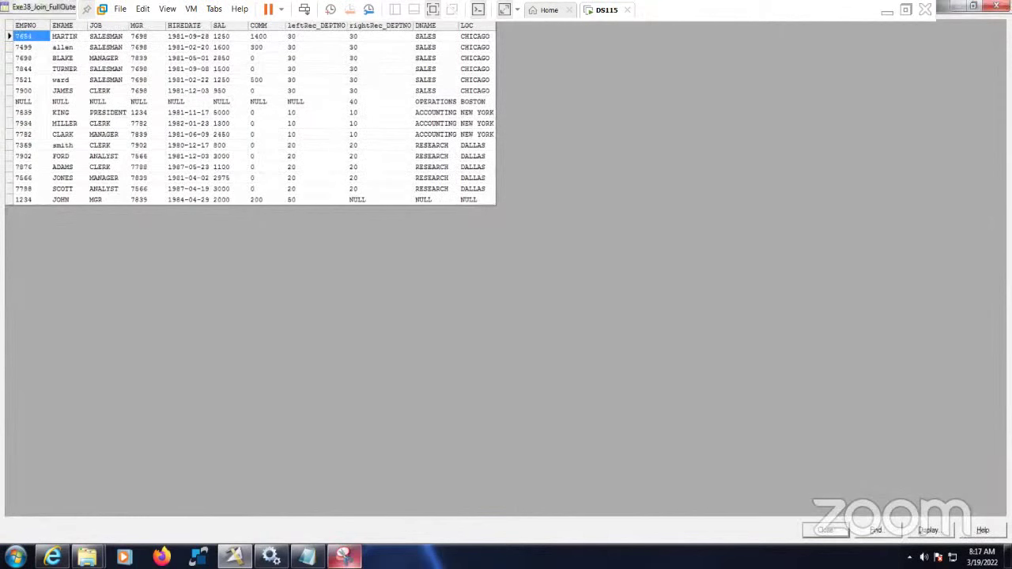
Snip the joined data grid, then close the data view and stage properties.
left_click(343, 557)
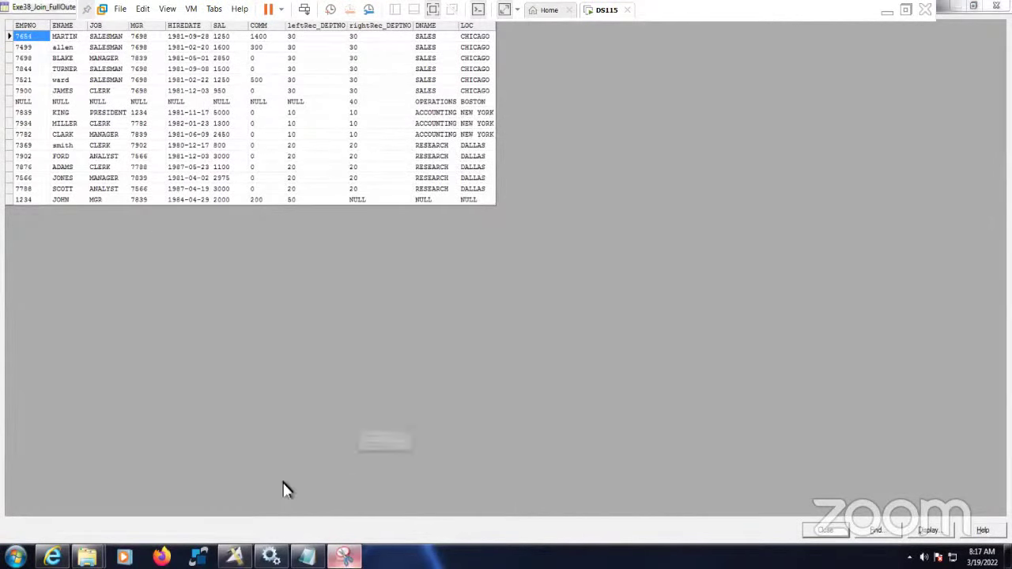
left_click(443, 154)
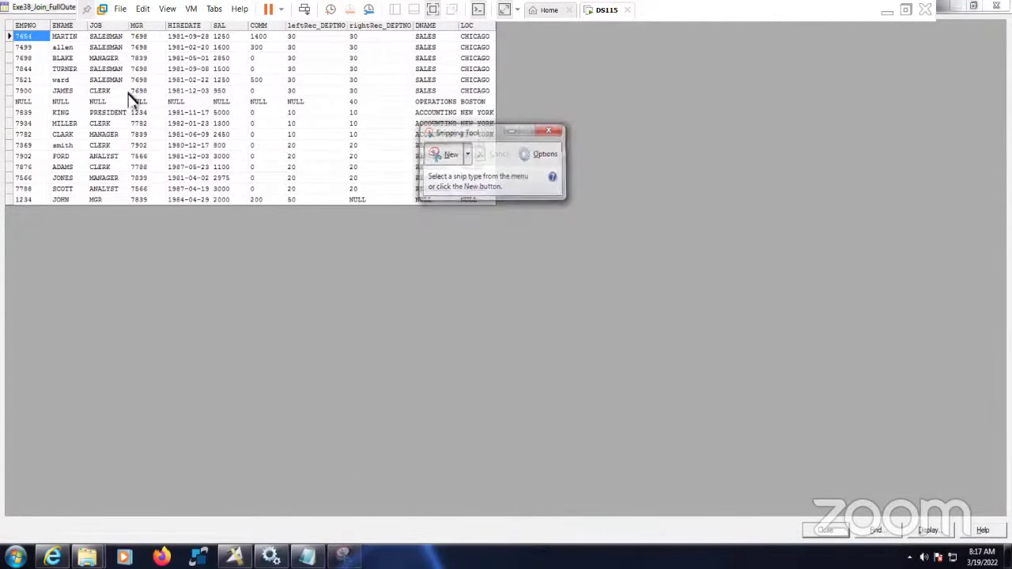
left_click_drag(1, 21, 527, 223)
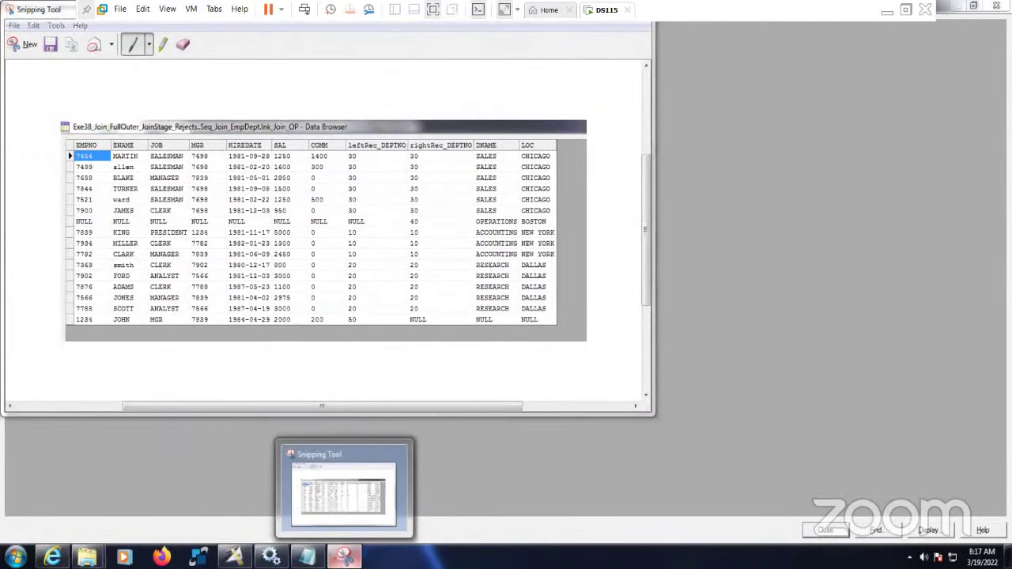
left_click(343, 558)
left_click(826, 530)
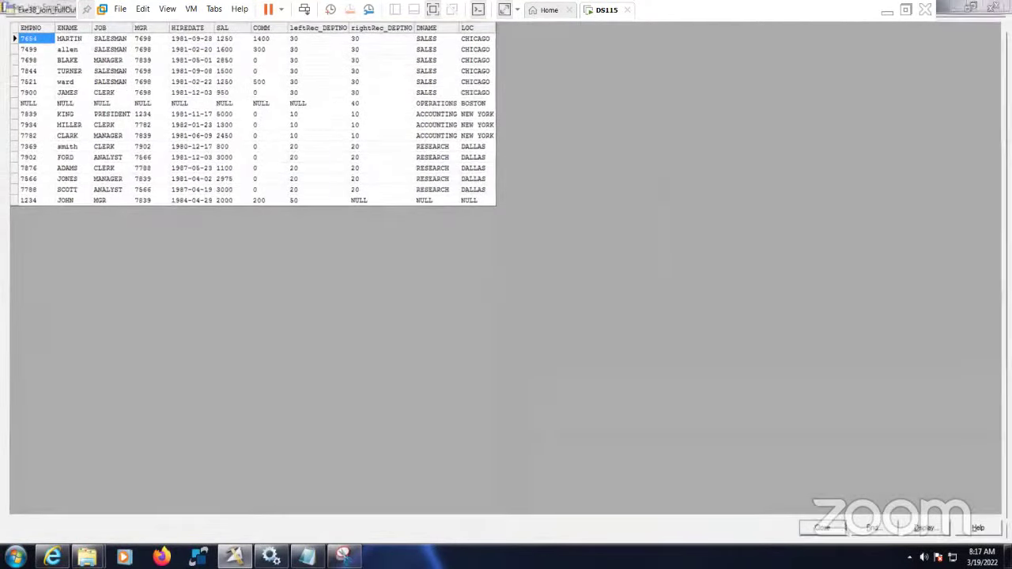
left_click(887, 530)
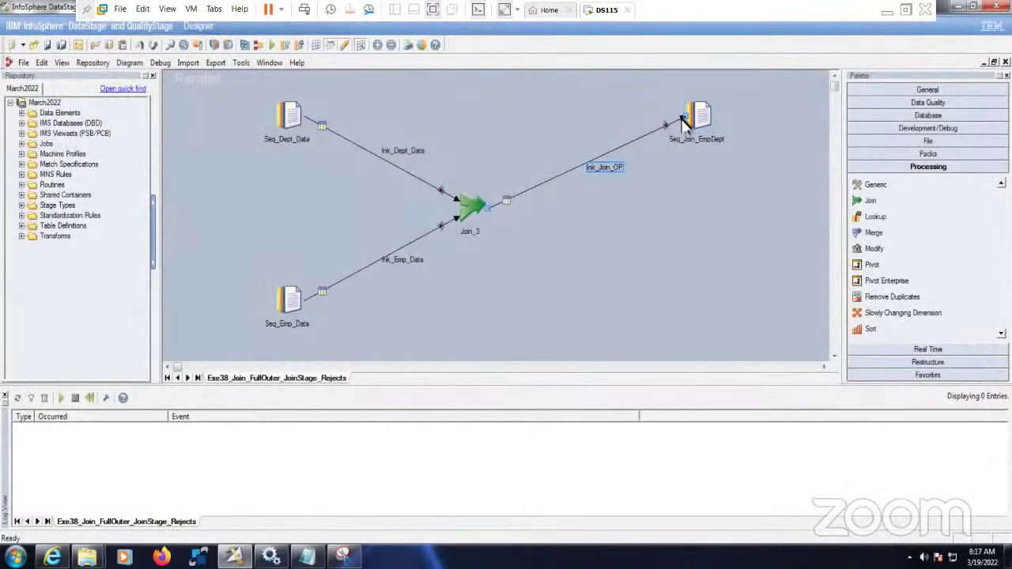
Detach lnk_Join_OP from Seq_Join_EmpDept and place a Filter stage at its end instead of an External Filter.
left_click_drag(686, 121, 603, 204)
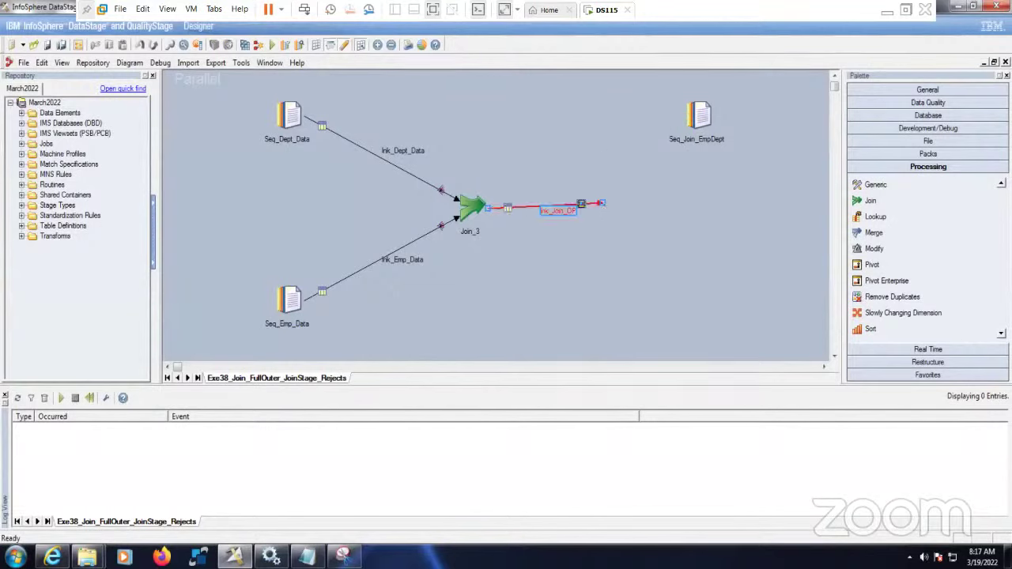
scroll(929, 260, "down", 4)
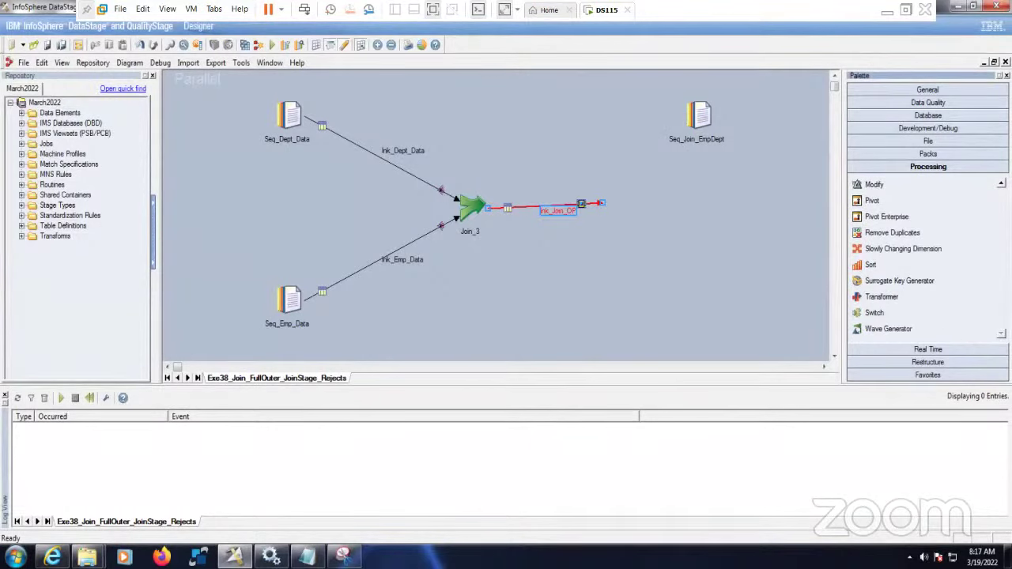
scroll(929, 256, "up", 4)
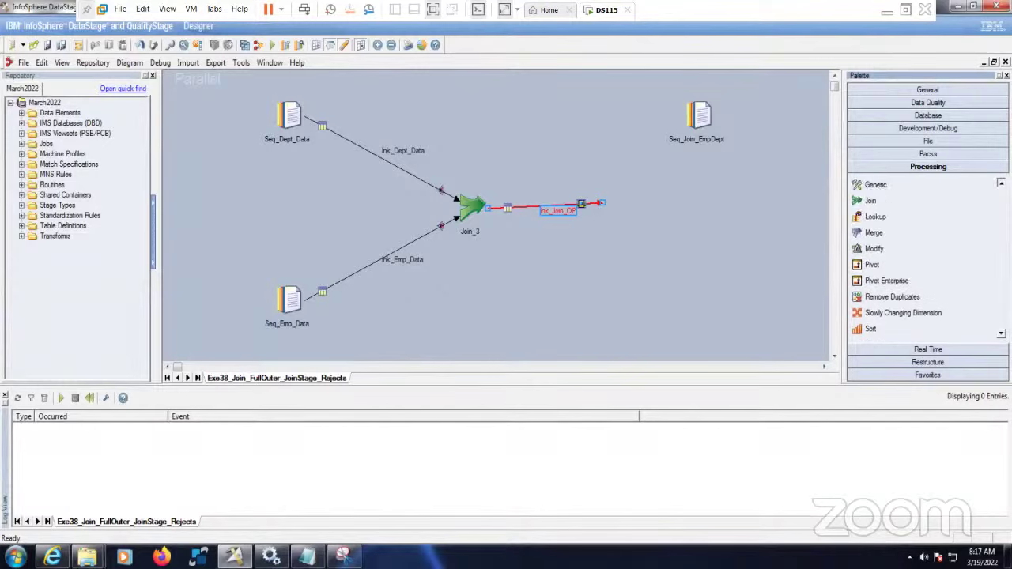
scroll(908, 290, "up", 10)
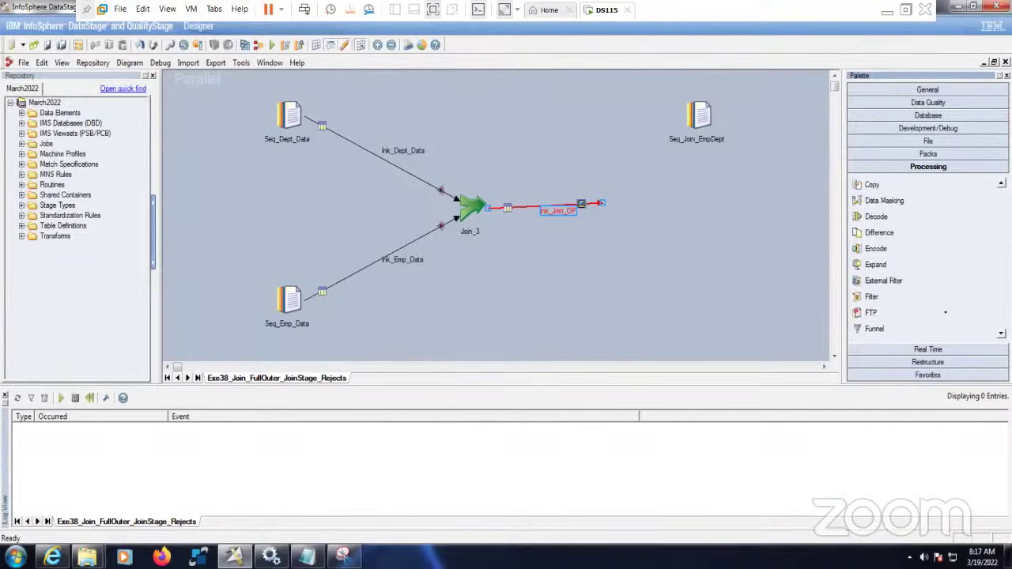
left_click_drag(906, 289, 598, 198)
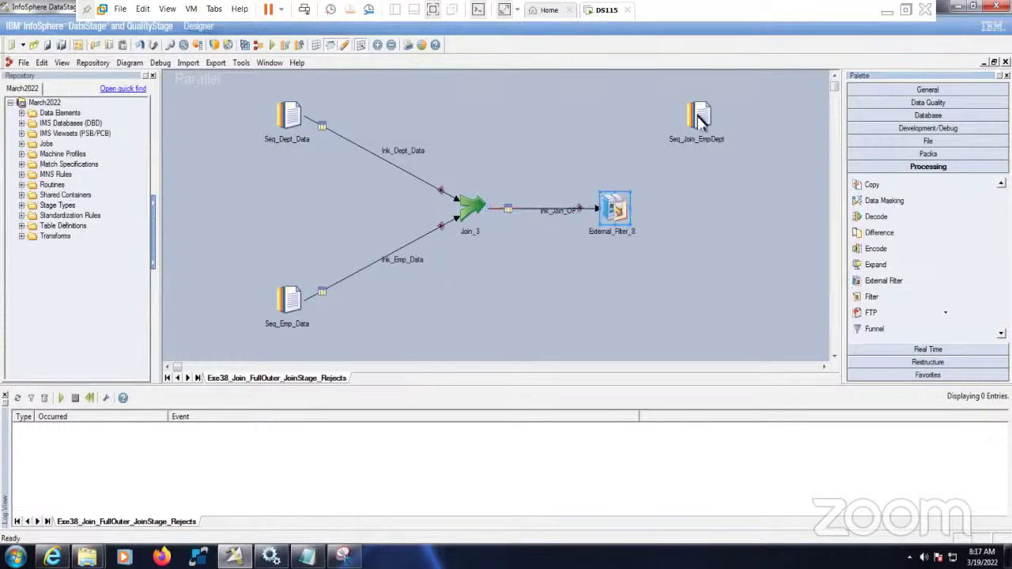
key("Delete")
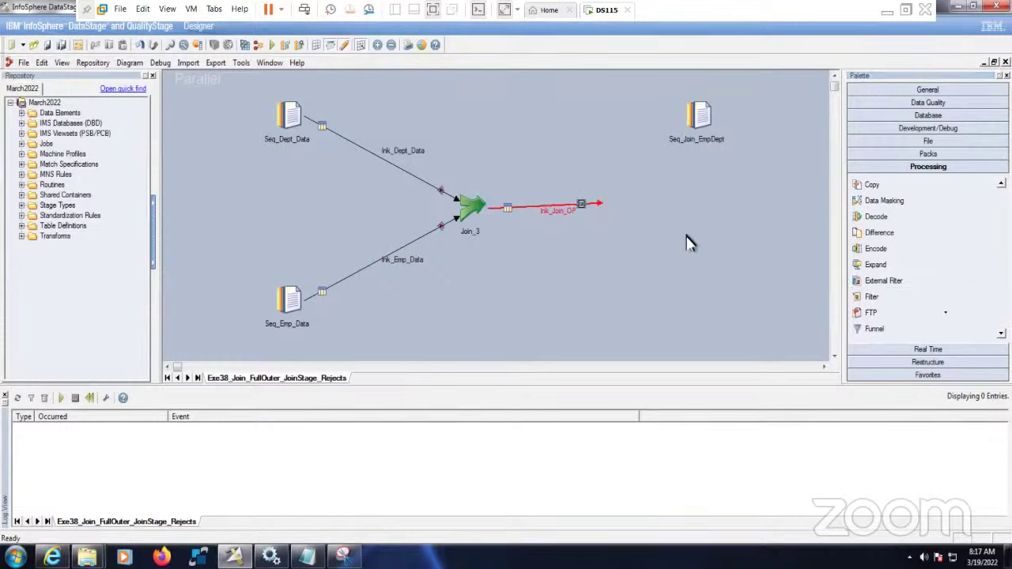
left_click_drag(873, 296, 606, 206)
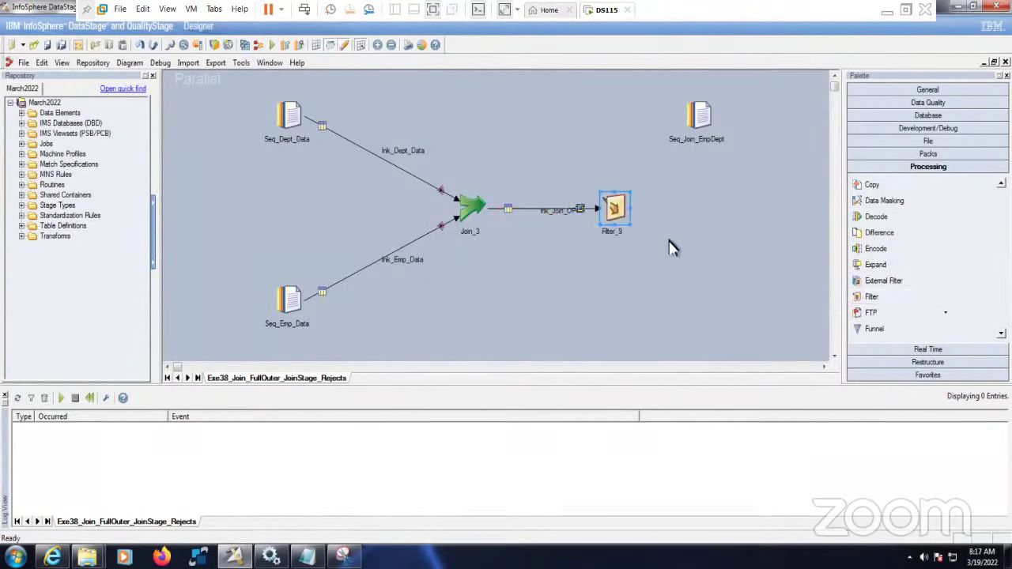
Add two Sequential File stages and link Filter_9 to Seq_Join_EmpDept.
left_click_drag(705, 114, 751, 119)
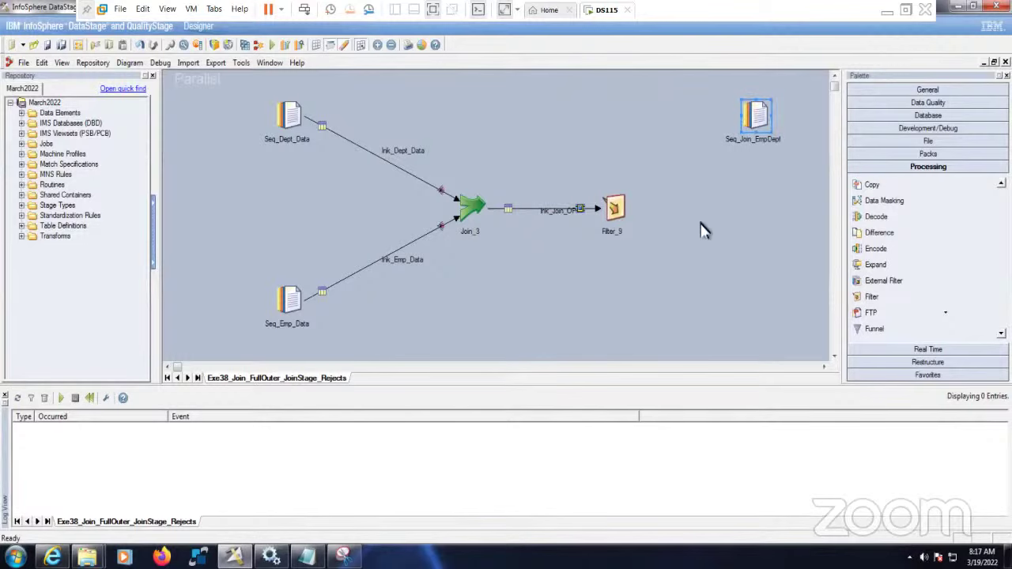
left_click(925, 141)
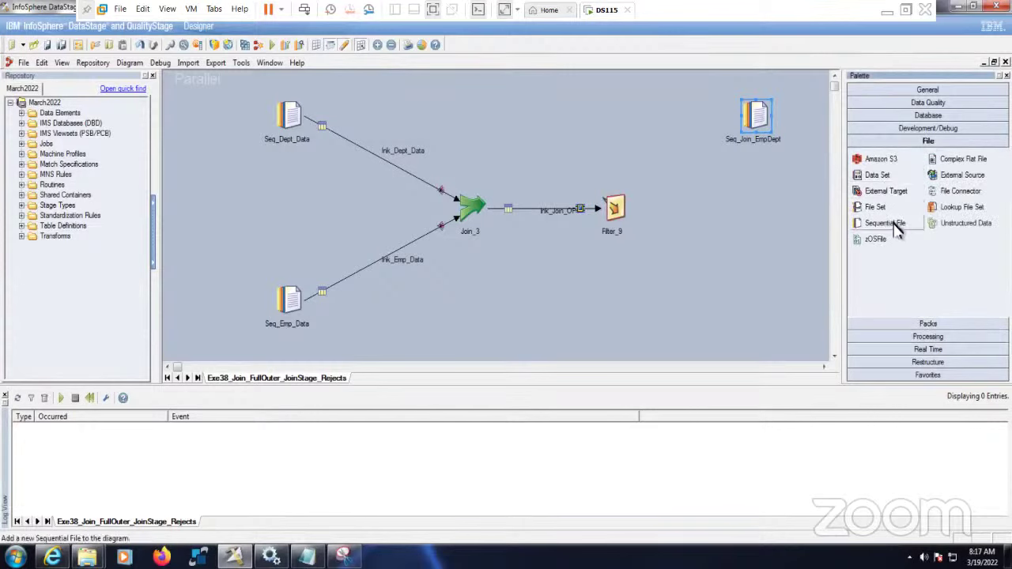
left_click_drag(898, 226, 765, 215)
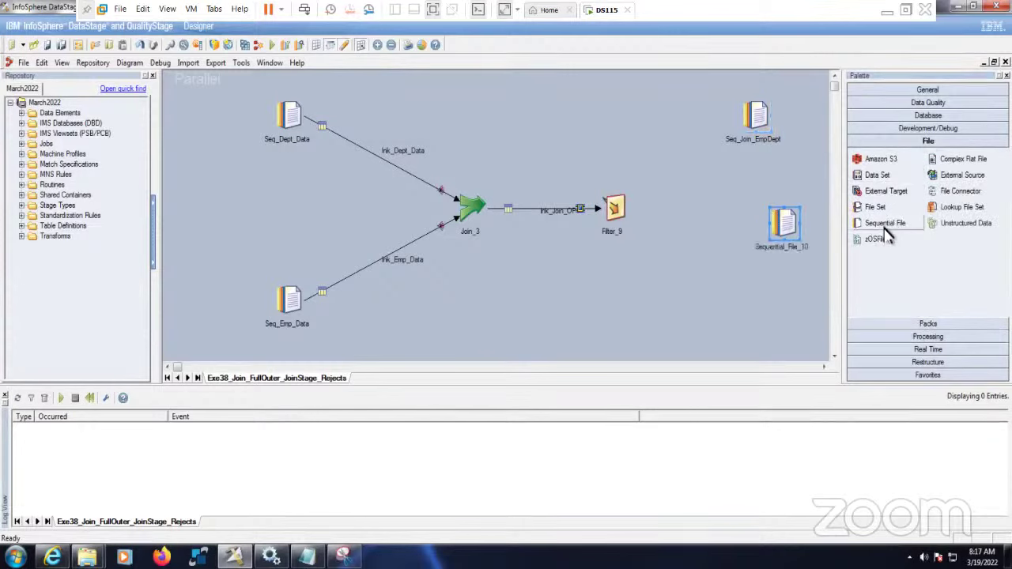
left_click_drag(883, 227, 772, 305)
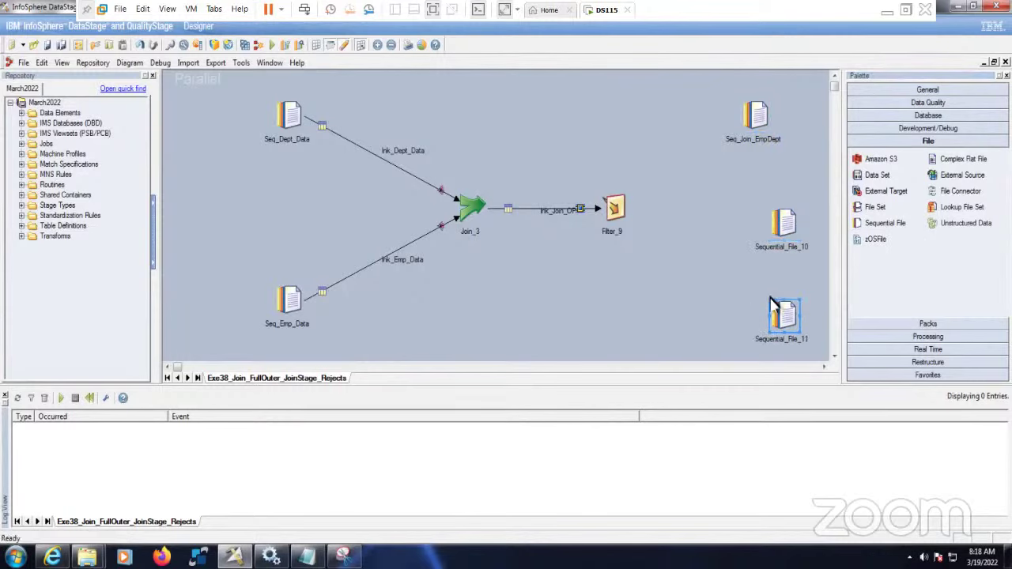
mouse_move(627, 212)
left_mouse_down()
mouse_move(701, 176)
mouse_move(754, 117)
left_mouse_up()
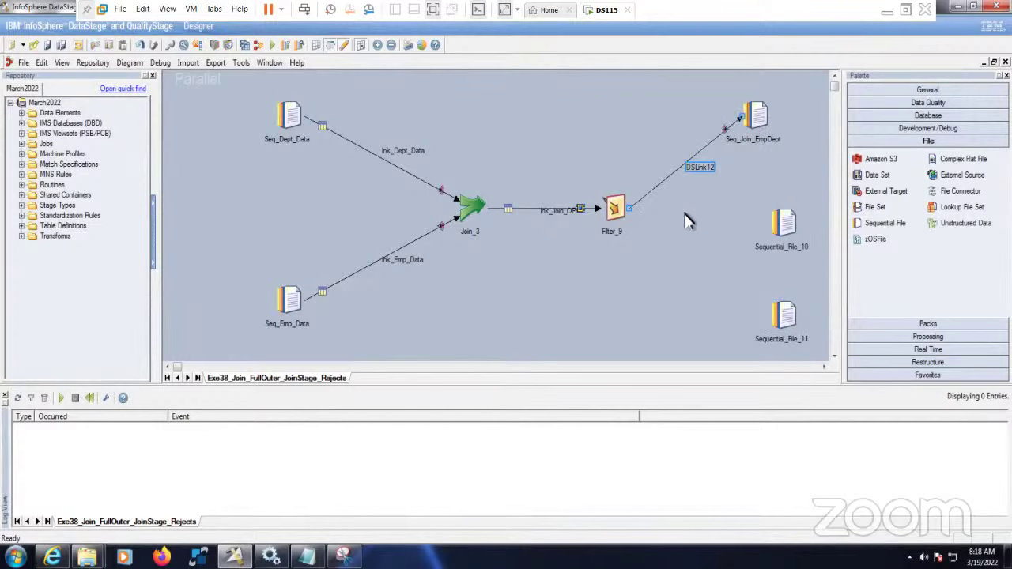
Rename link DSLink12 to Matched_Records.
right_click(704, 173)
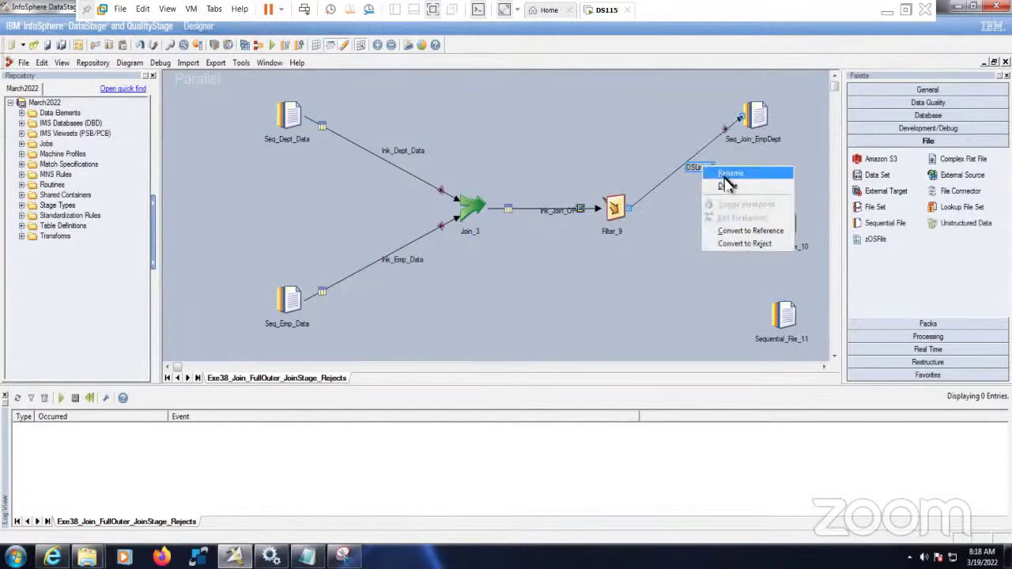
left_click(723, 172)
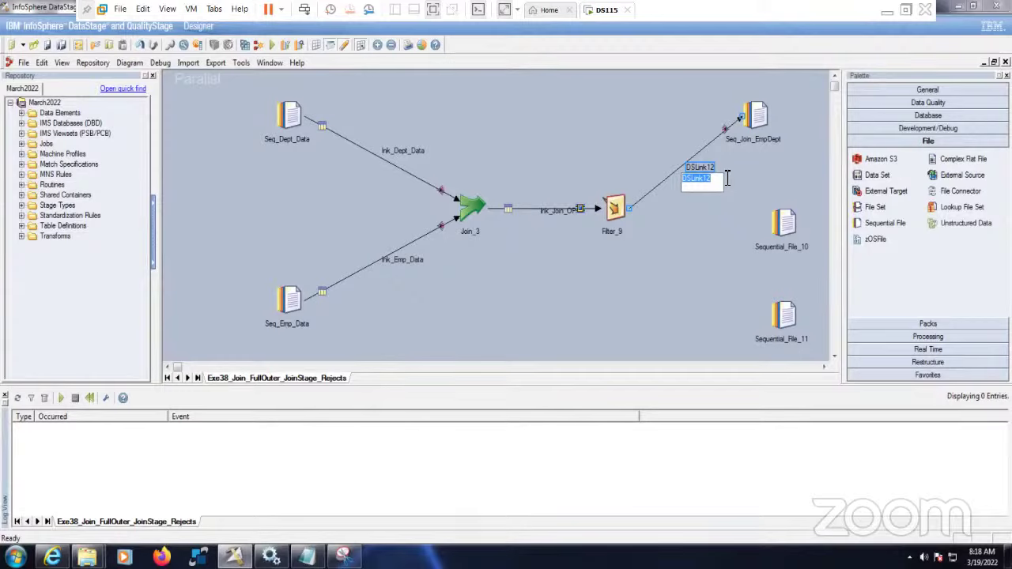
type("Inner_Join")
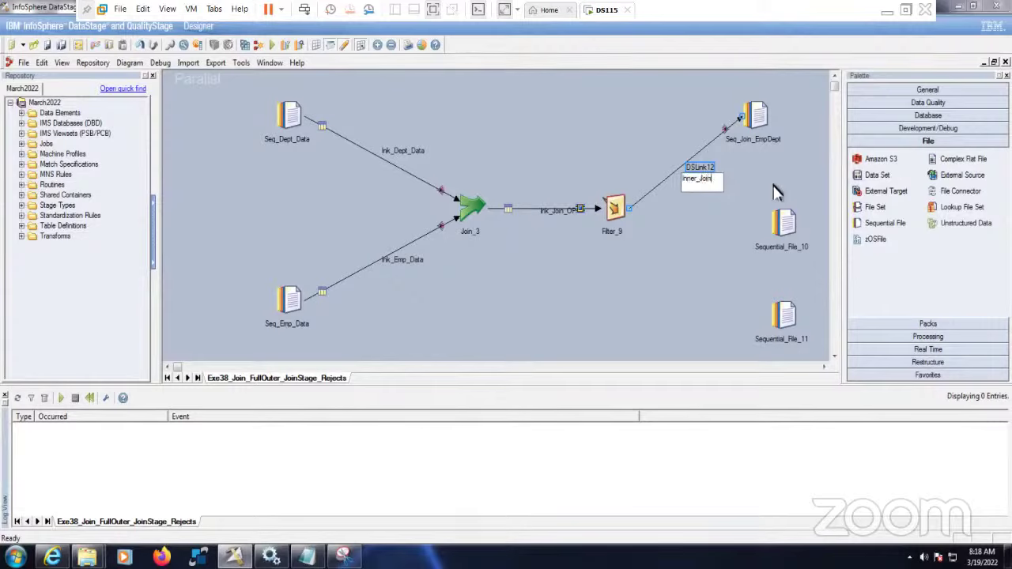
key("BackSpace")
key("BackSpace")
key("BackSpace")
key("BackSpace")
key("BackSpace")
key("BackSpace")
key("BackSpace")
key("BackSpace")
key("BackSpace")
key("BackSpace")
type("Match")
type("ed")
type("_Records")
left_click(655, 273)
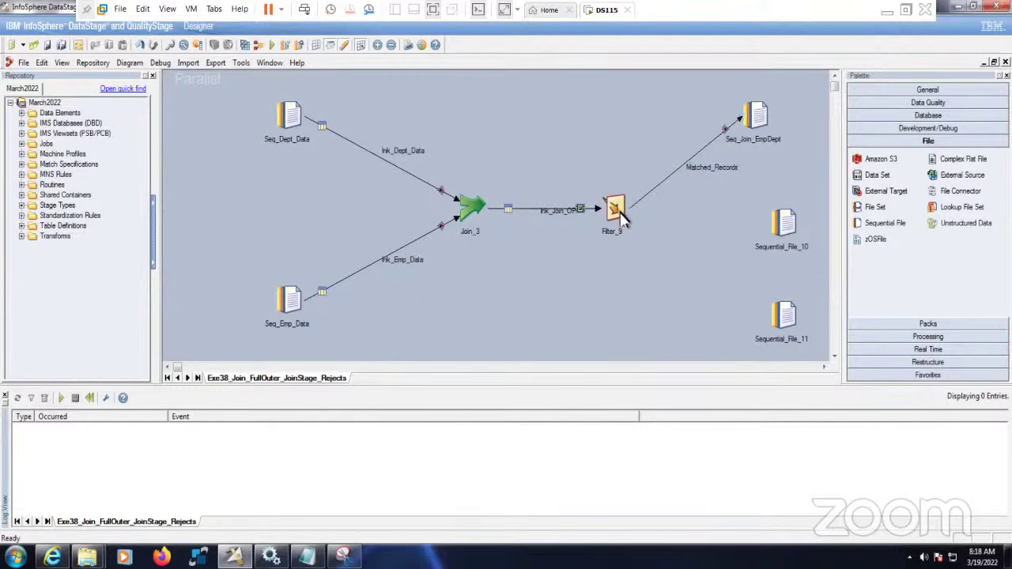
Link Filter_9 to Sequential_File_10 and name the link Left_UnMatched.
left_click_drag(620, 217, 778, 237)
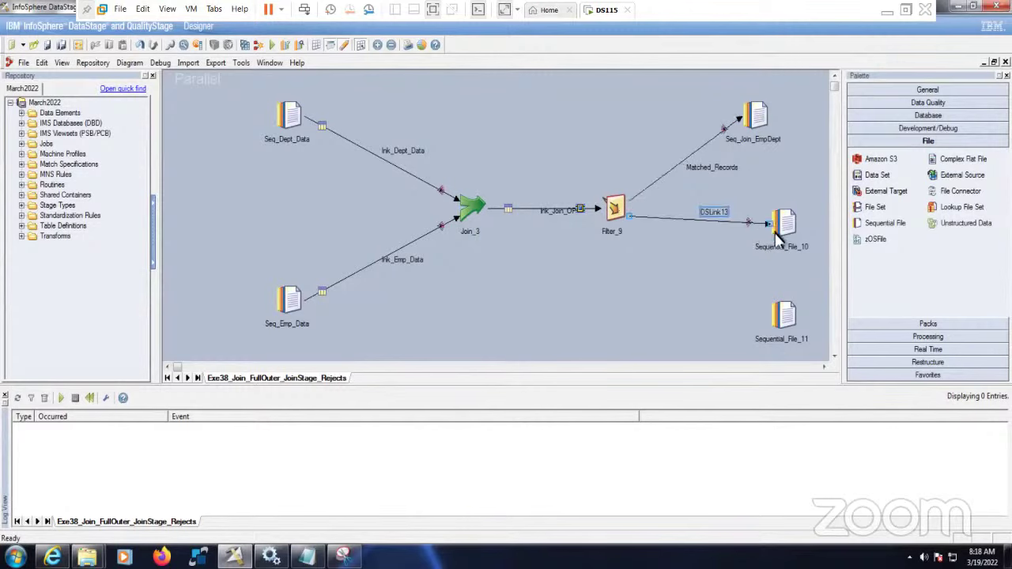
right_click(727, 215)
left_click(743, 221)
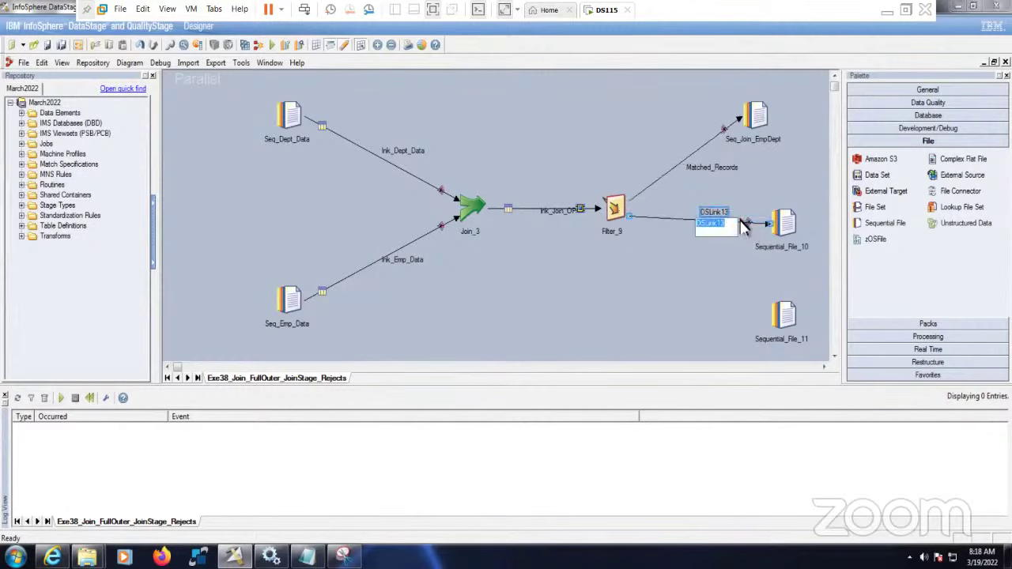
type("Left")
type("_UnMatch")
type("ed")
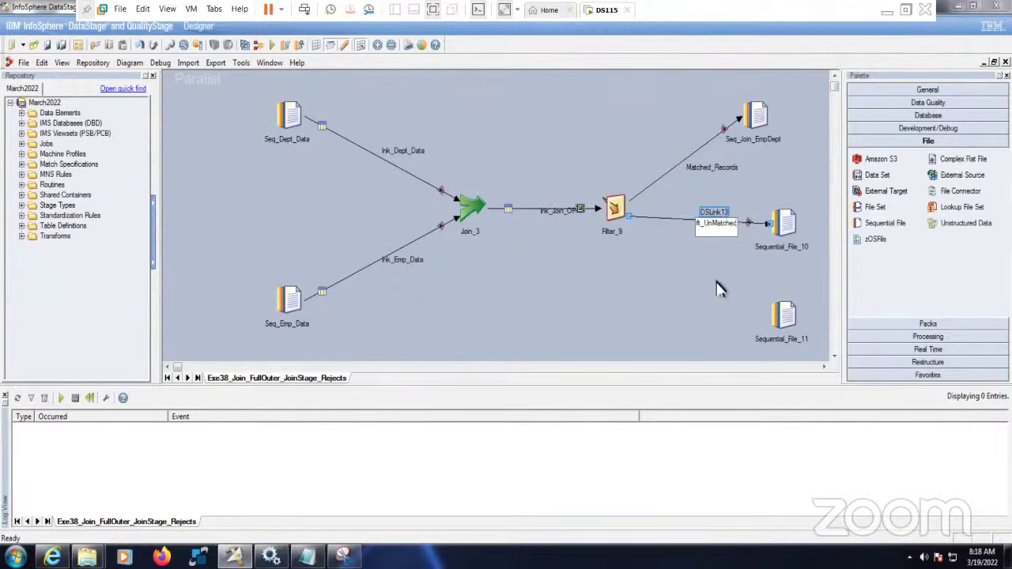
left_click(719, 288)
Rename the Seq_Join_EmpDept stage to Seq_Join_Matched.
left_click(768, 115)
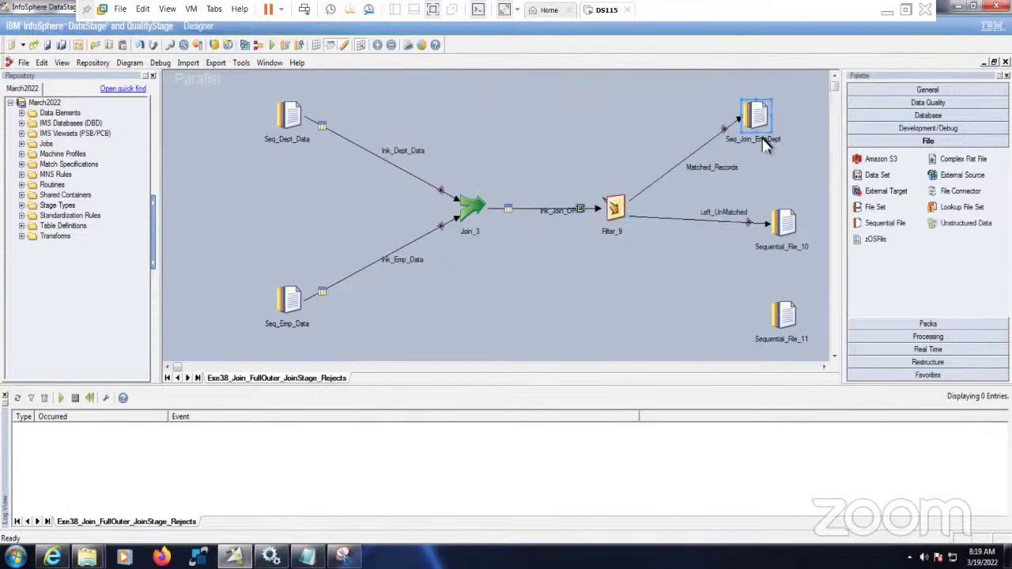
right_click(753, 129)
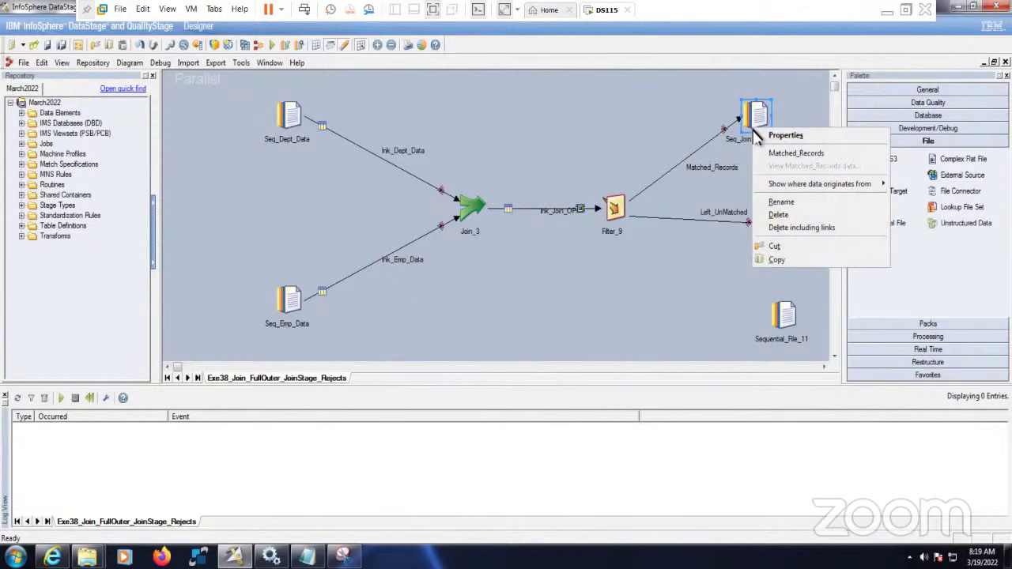
left_click(800, 203)
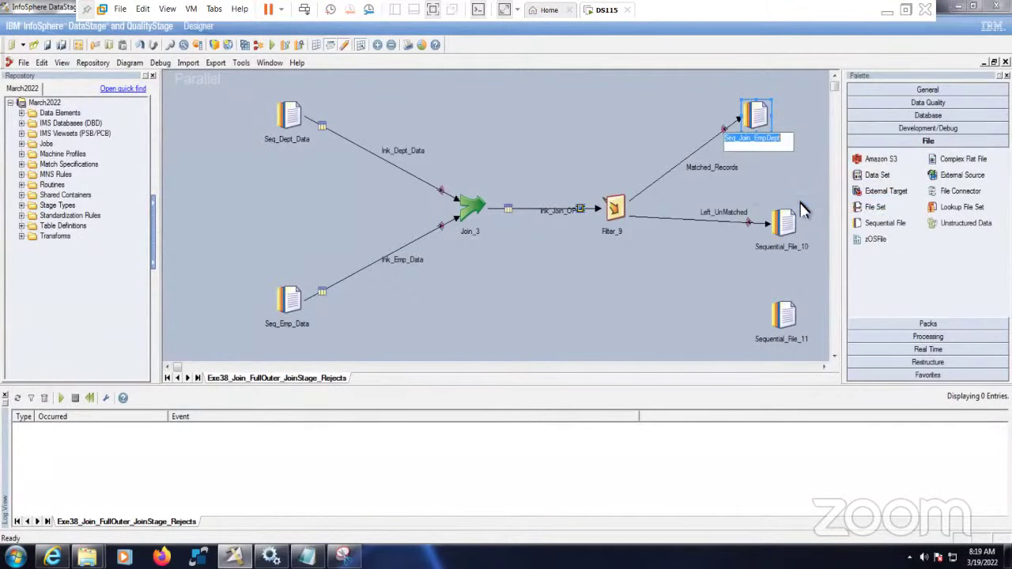
key("End")
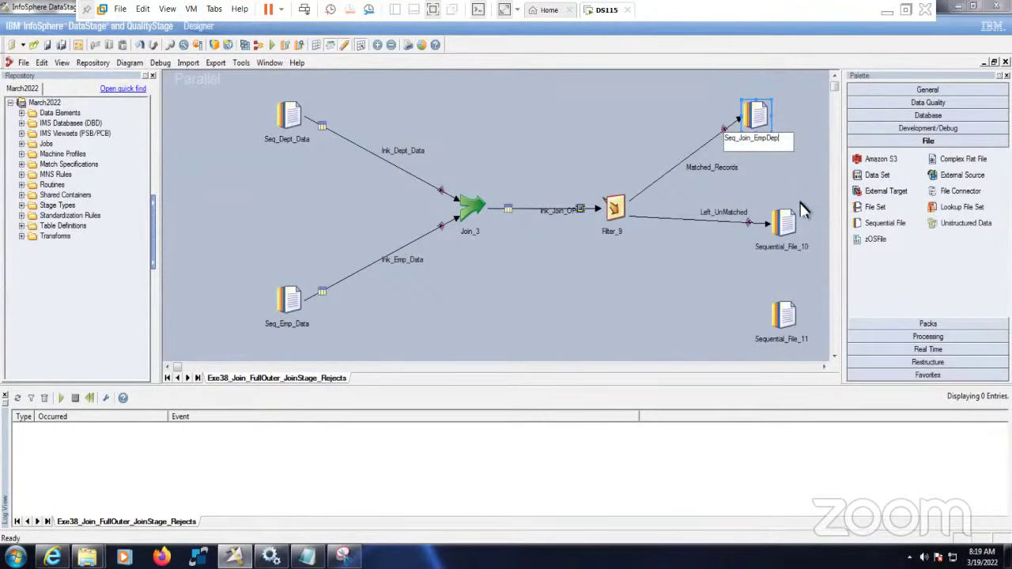
key("BackSpace")
key("BackSpace")
key("BackSpace")
key("BackSpace")
key("BackSpace")
key("BackSpace")
key("BackSpace")
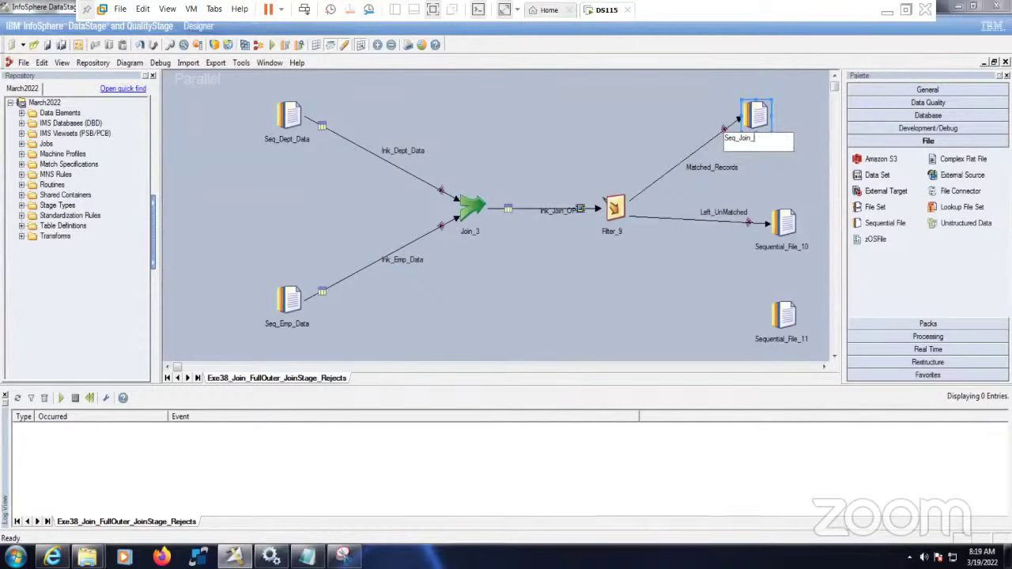
type("Matched")
left_click(703, 291)
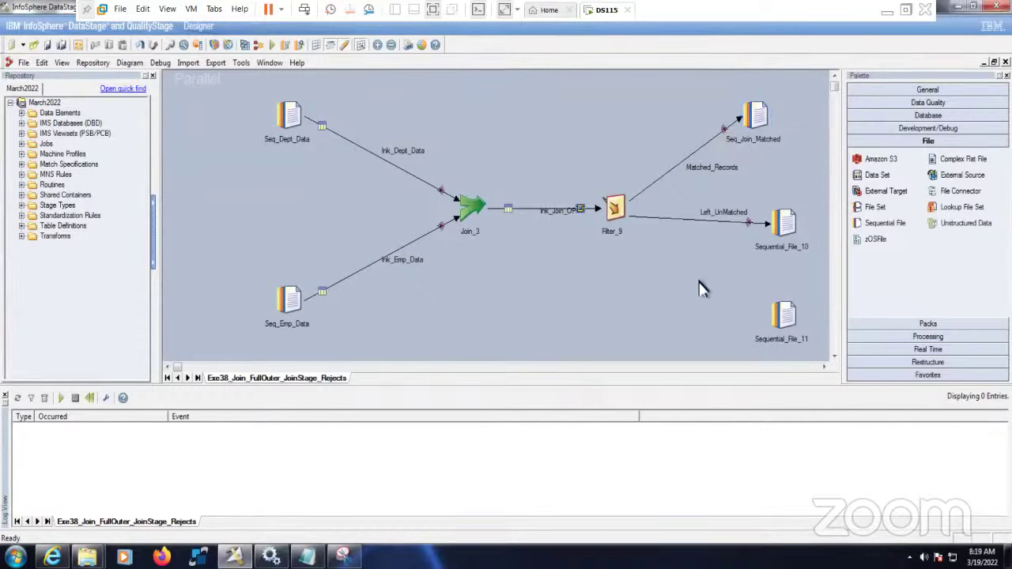
Rename Sequential_File_10 to Seq_Left_UnMatched.
right_click(743, 219)
left_click(758, 220)
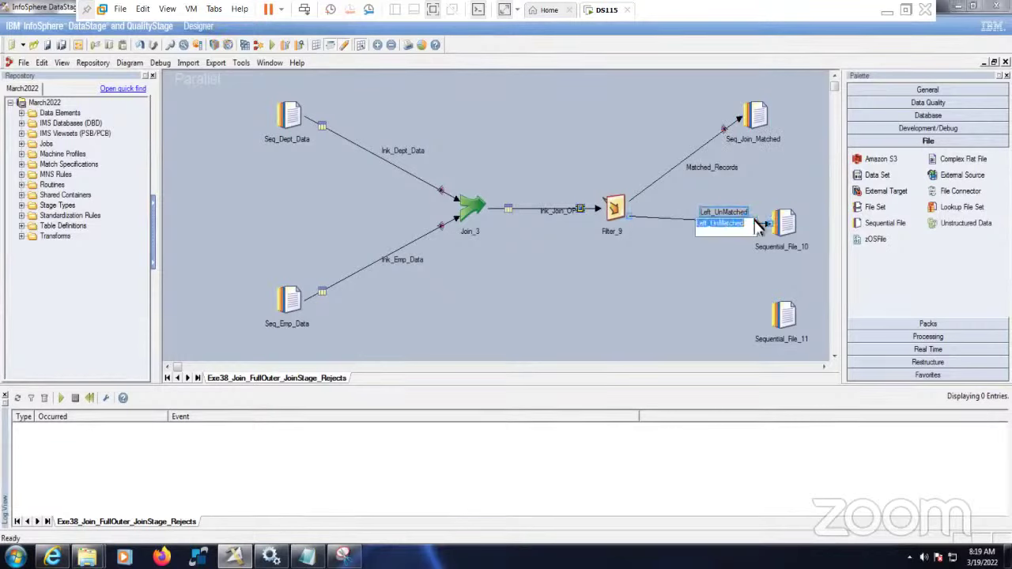
right_click(785, 220)
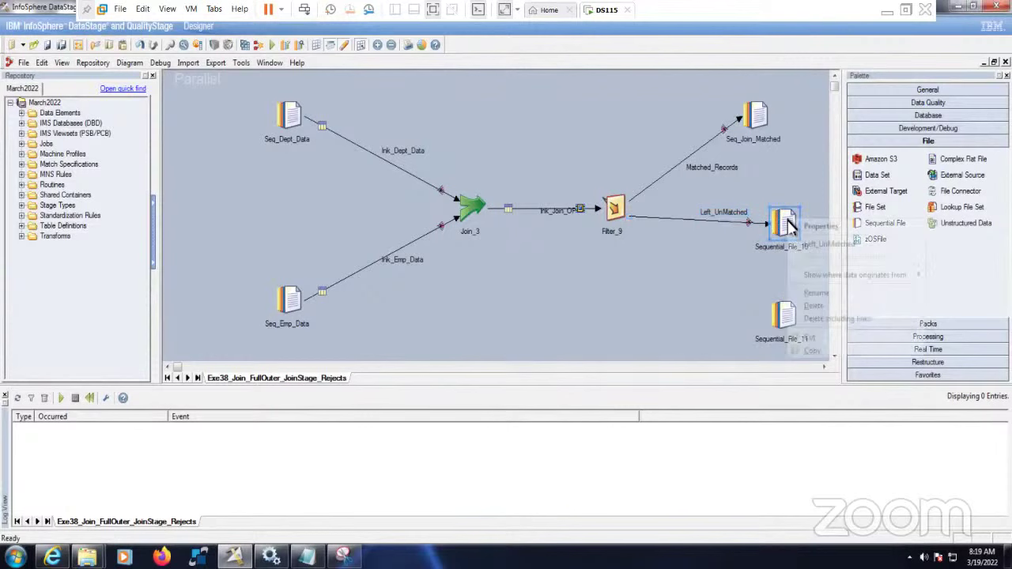
left_click(818, 293)
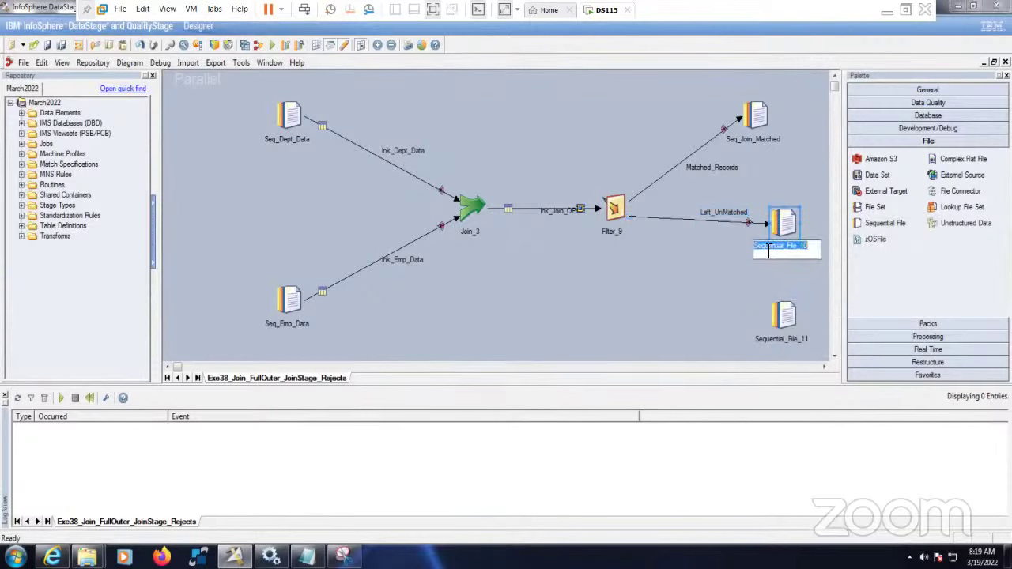
left_click(767, 250)
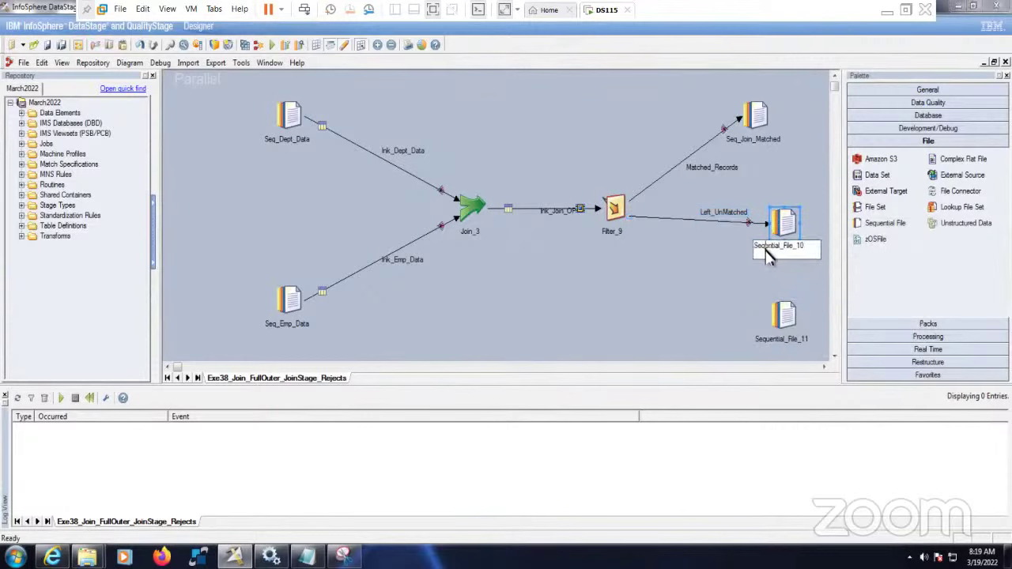
key("BackSpace")
key("BackSpace")
key("BackSpace")
key("BackSpace")
key("BackSpace")
key("BackSpace")
key("BackSpace")
key("BackSpace")
key("BackSpace")
key("BackSpace")
key("BackSpace")
key("BackSpace")
key("BackSpace")
key("BackSpace")
key("BackSpace")
type("_Left_UnMatched")
left_click(678, 301)
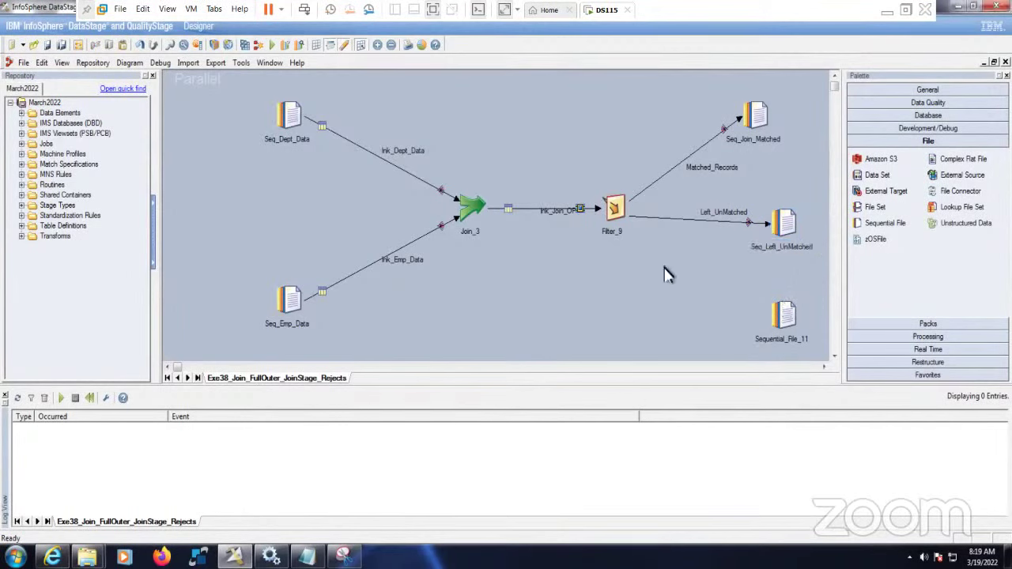
Reposition Filter_9 and Seq_Join_Matched, and link Filter_9 to Sequential_File_11.
left_click_drag(620, 211, 607, 211)
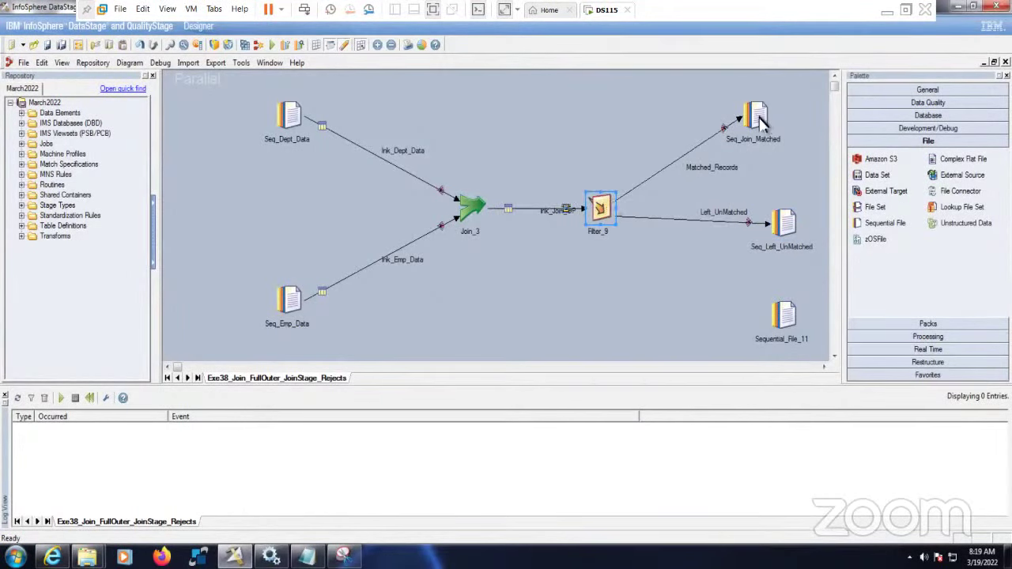
left_click_drag(760, 120, 790, 104)
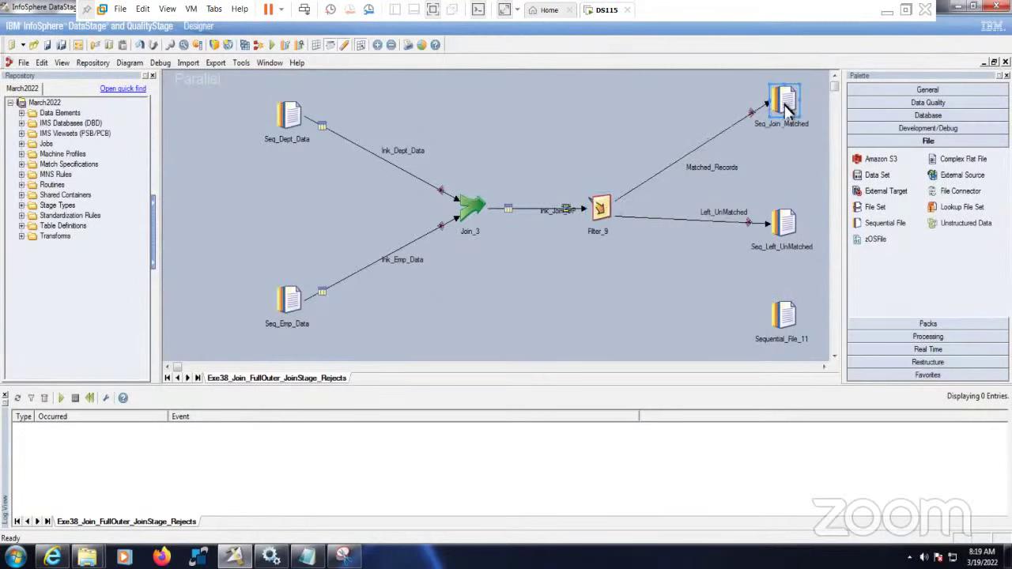
left_click(783, 223)
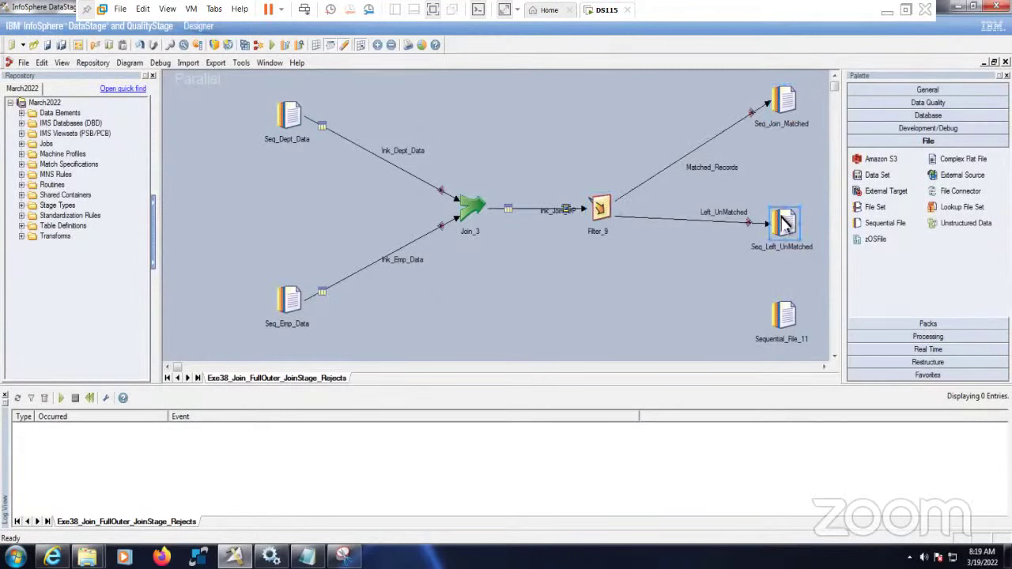
left_click(660, 303)
left_click_drag(606, 214, 785, 320)
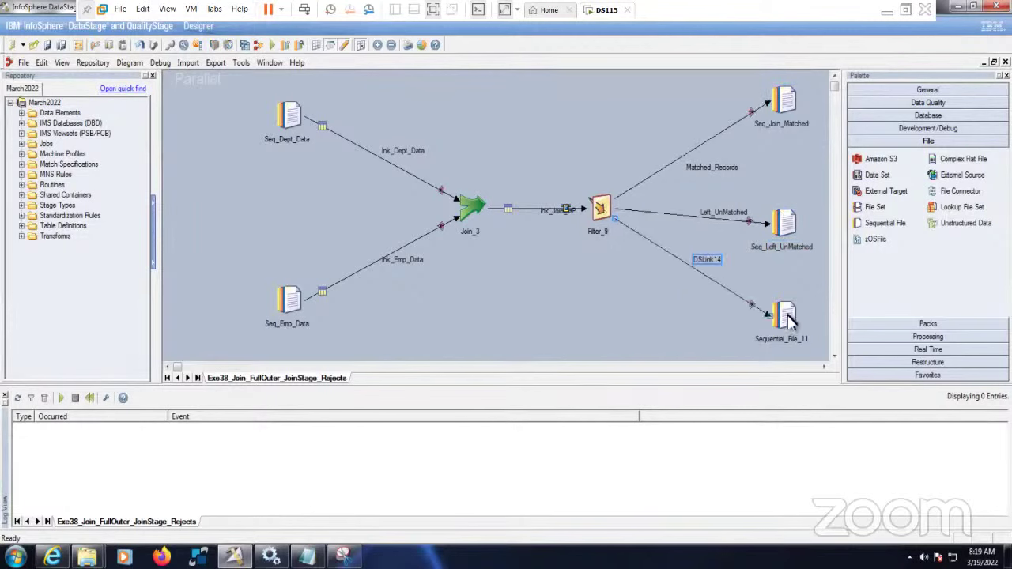
Rename Sequential_File_11 to Seq_Right_UnMatched.
right_click(790, 319)
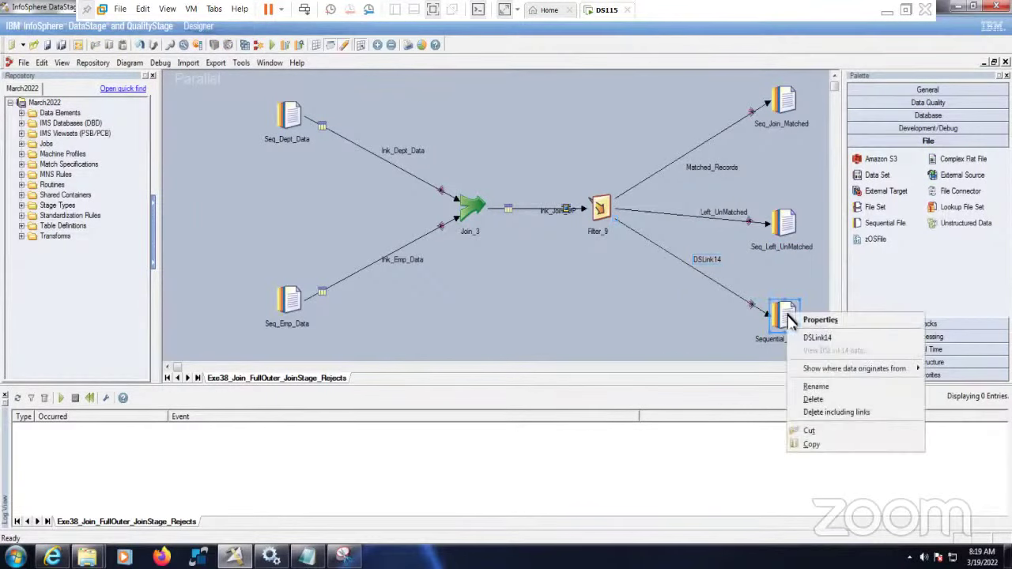
left_click(830, 392)
left_click(768, 340)
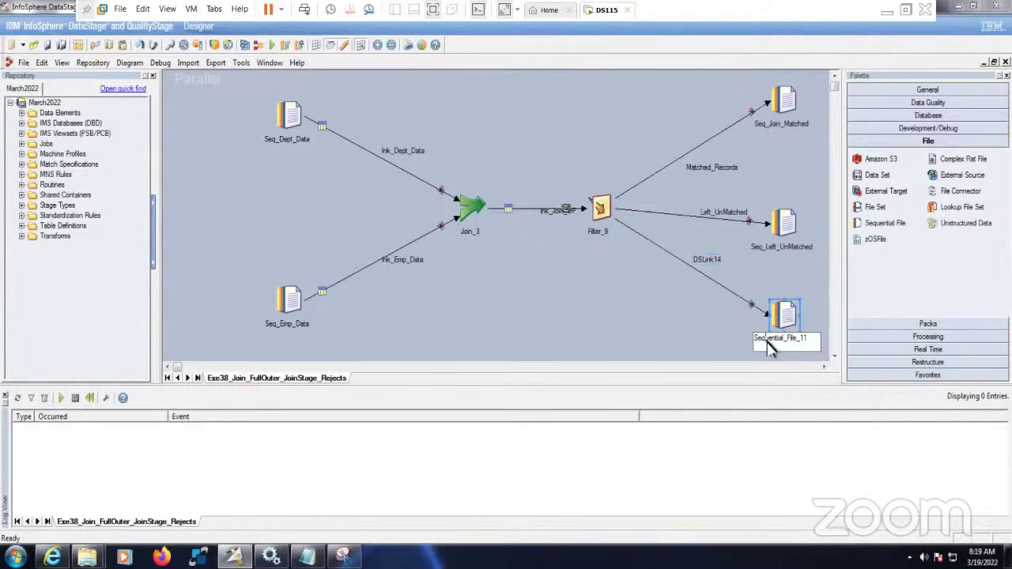
key("Delete")
key("Delete")
key("Delete")
key("Delete")
key("Delete")
key("Delete")
key("Delete")
key("Delete")
key("Delete")
key("Delete")
key("Delete")
key("Delete")
key("Delete")
key("Delete")
key("Delete")
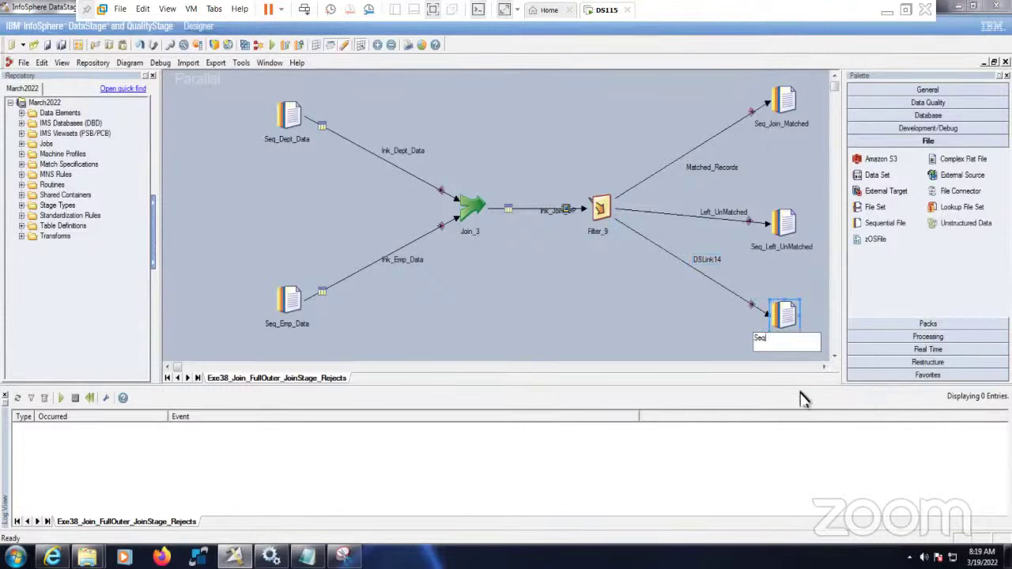
type("_")
type("Left_UnMatched")
key("BackSpace")
key("BackSpace")
key("BackSpace")
key("BackSpace")
type("Right")
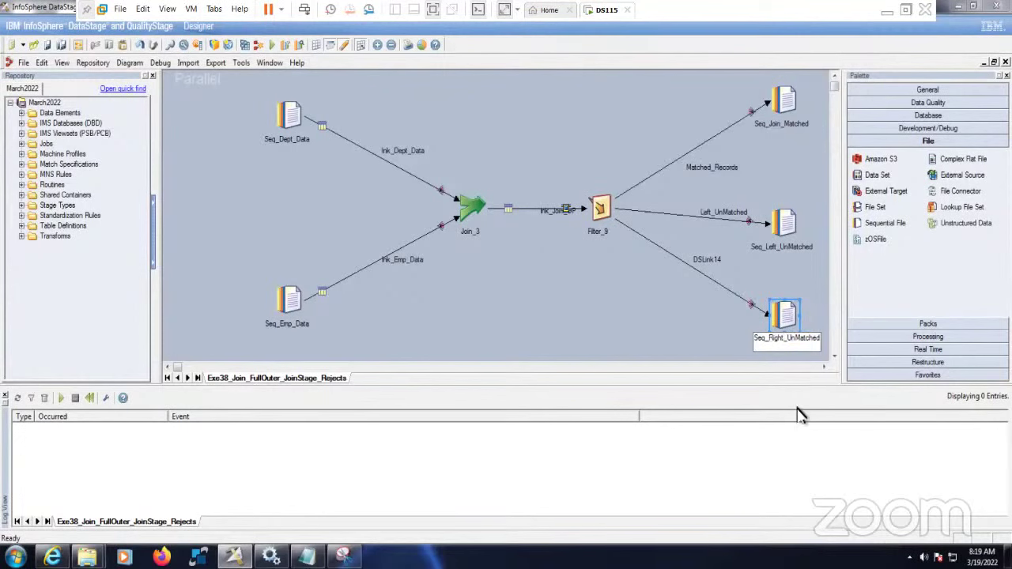
left_click(644, 324)
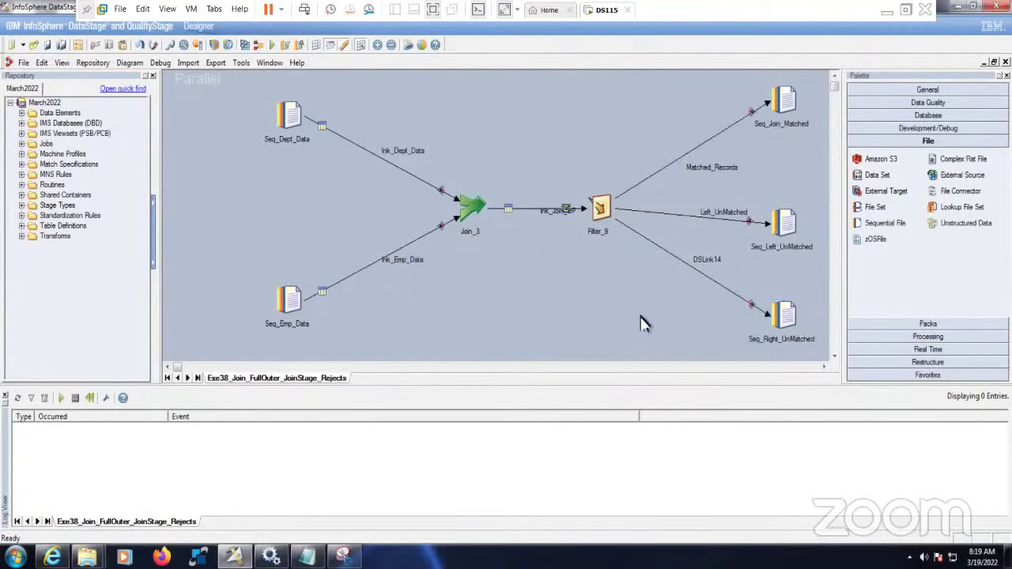
Rename link DSLink14 to Right_UnMatched.
right_click(705, 269)
left_click(714, 267)
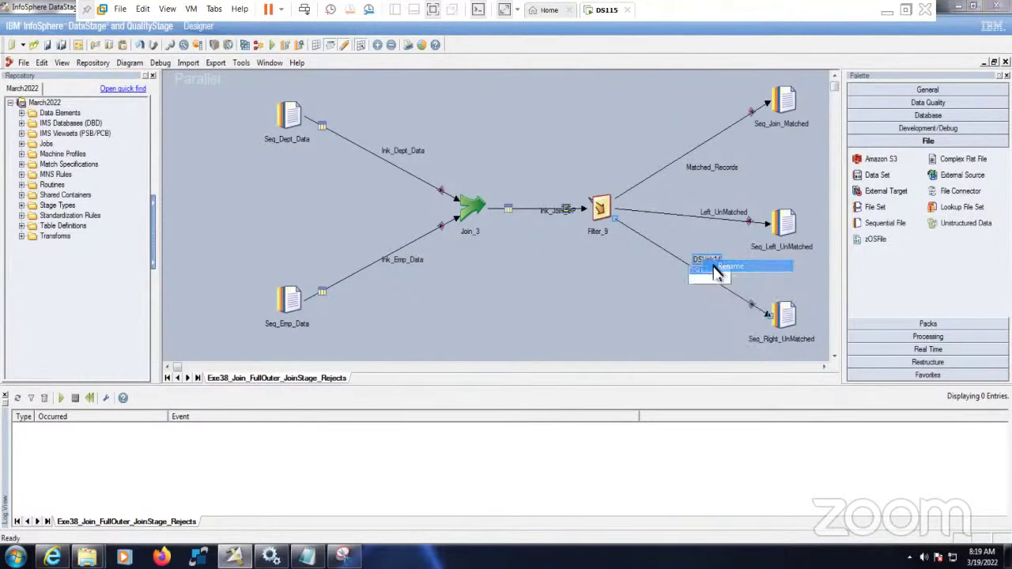
key("ctrl+v")
key("Home")
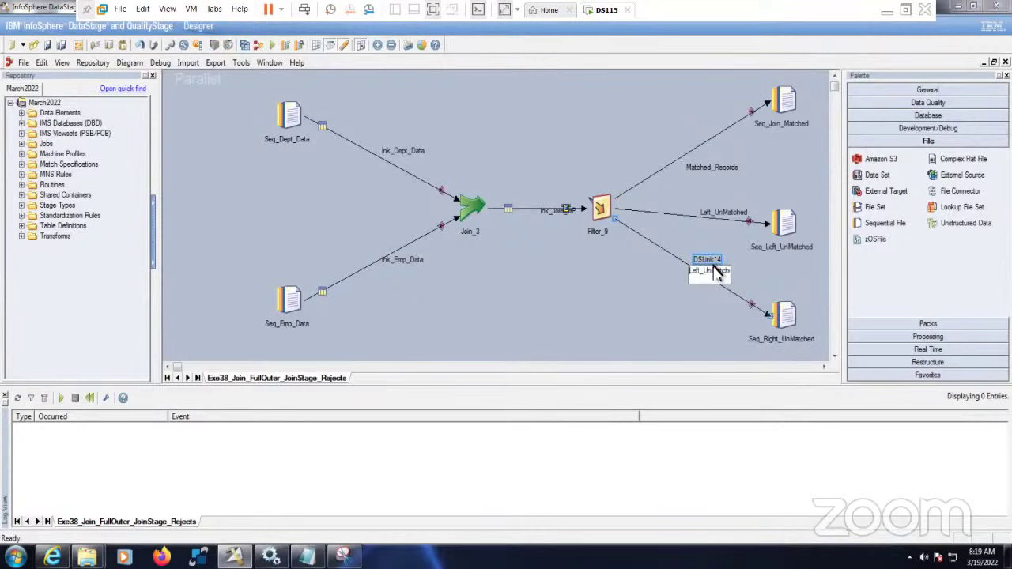
key("Delete")
key("Delete")
key("Delete")
key("Delete")
type("Right")
left_click(642, 304)
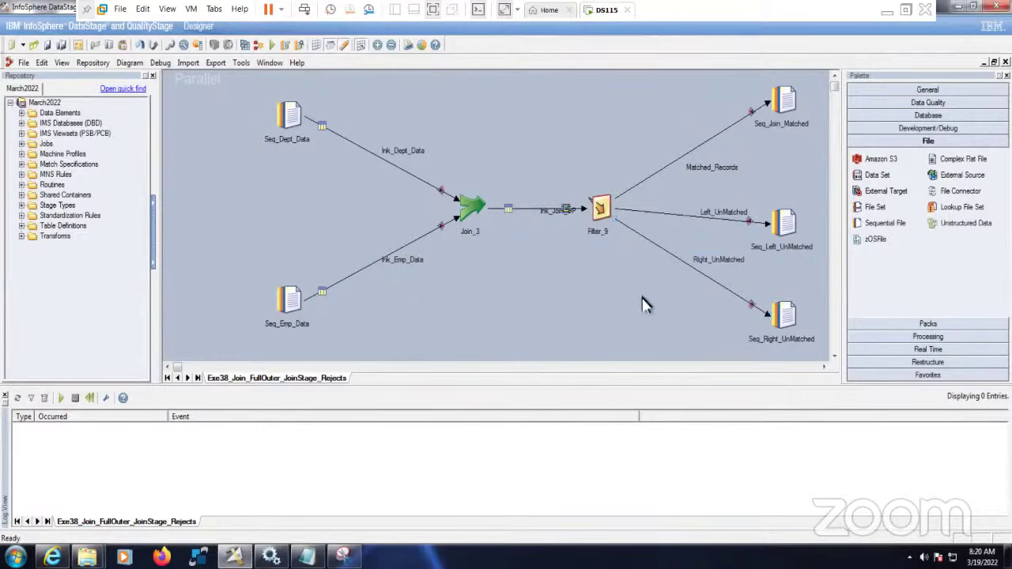
Nudge Join_3 left and move the lnk_Join_OP label clear of Filter_9.
left_click_drag(473, 207, 459, 207)
left_click(607, 210)
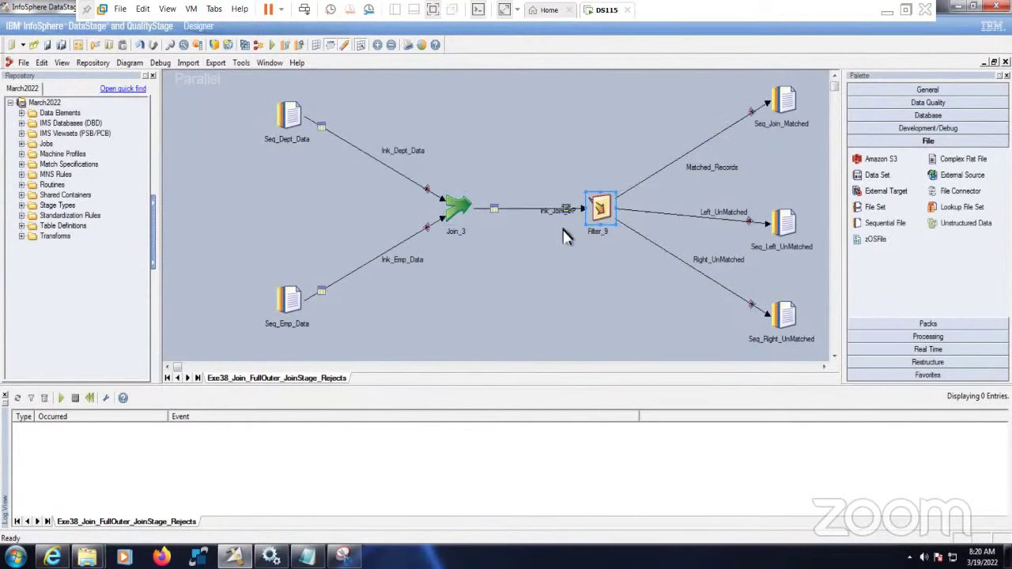
left_click_drag(551, 218, 532, 242)
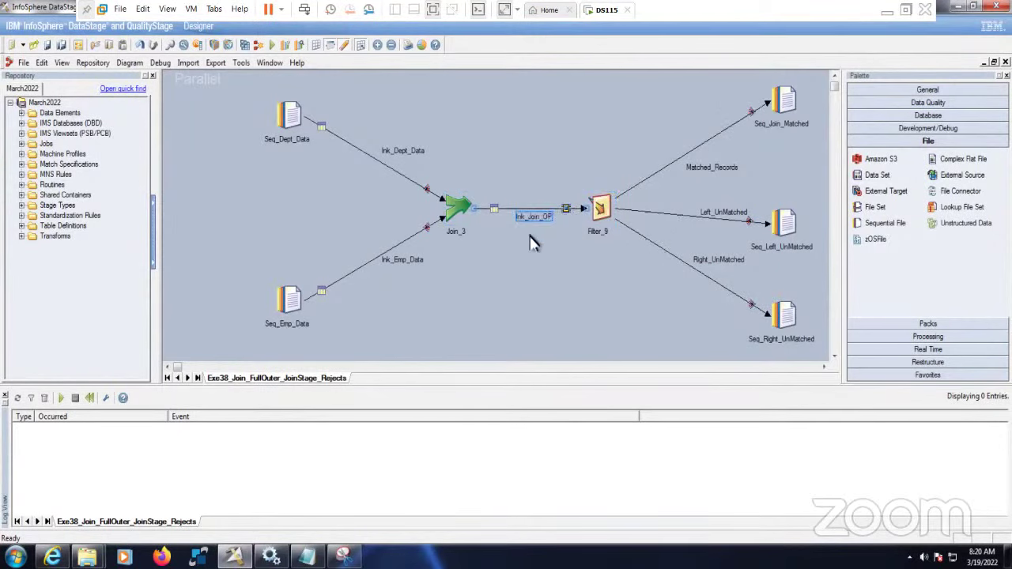
Open Filter_9 and check the join output capture and incoming column names.
double_click(601, 208)
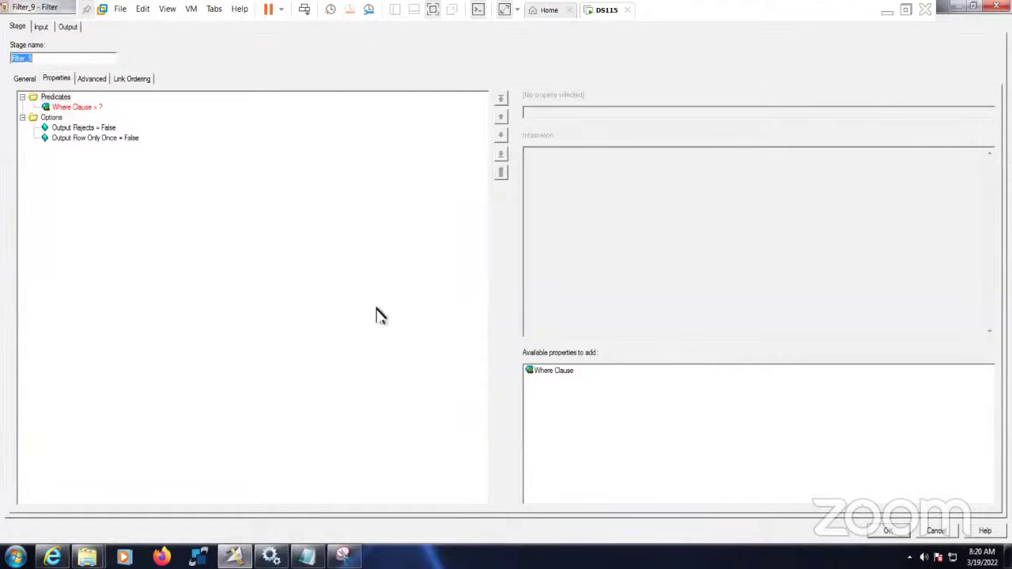
left_click(78, 109)
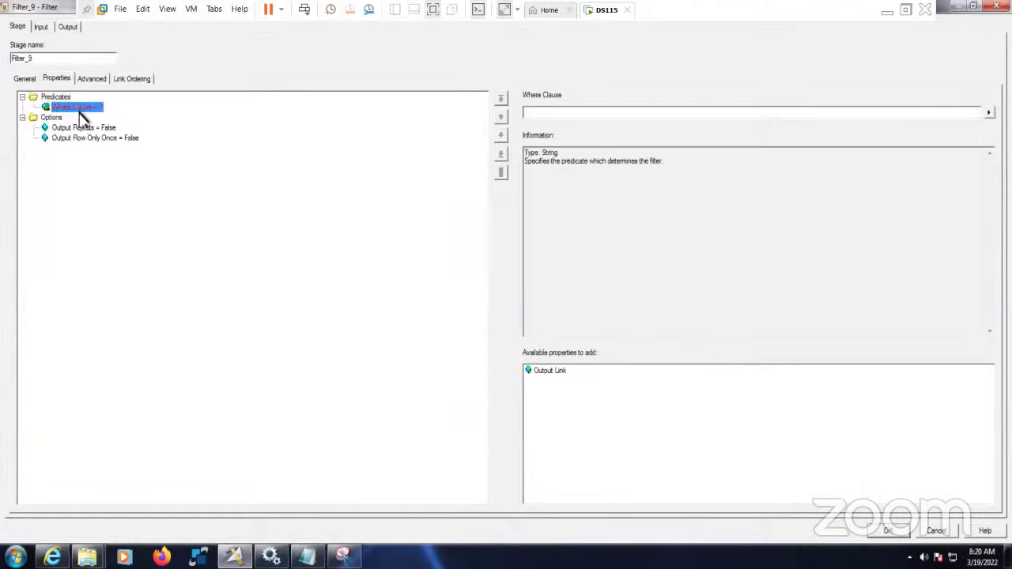
left_click(344, 556)
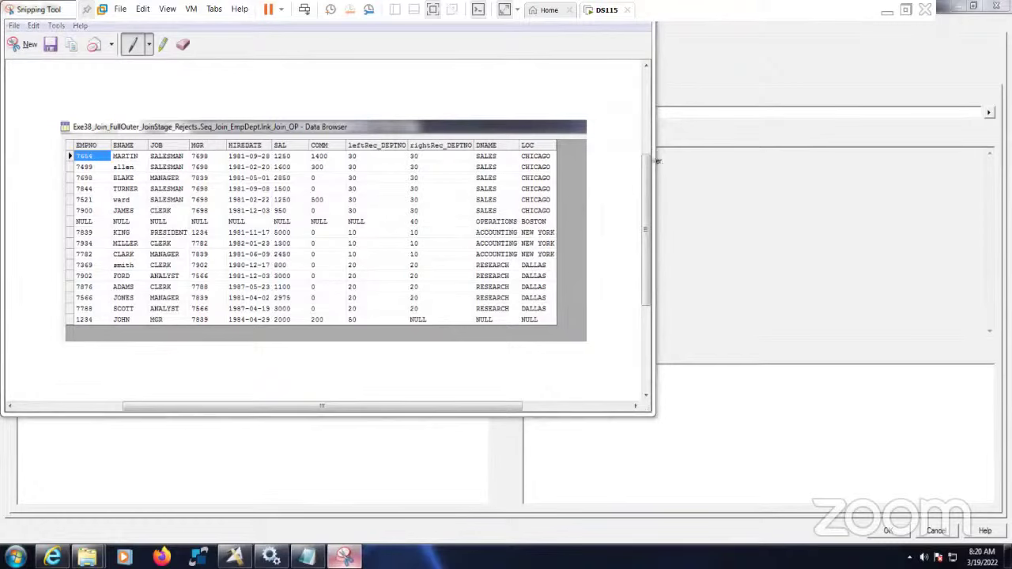
left_click(343, 556)
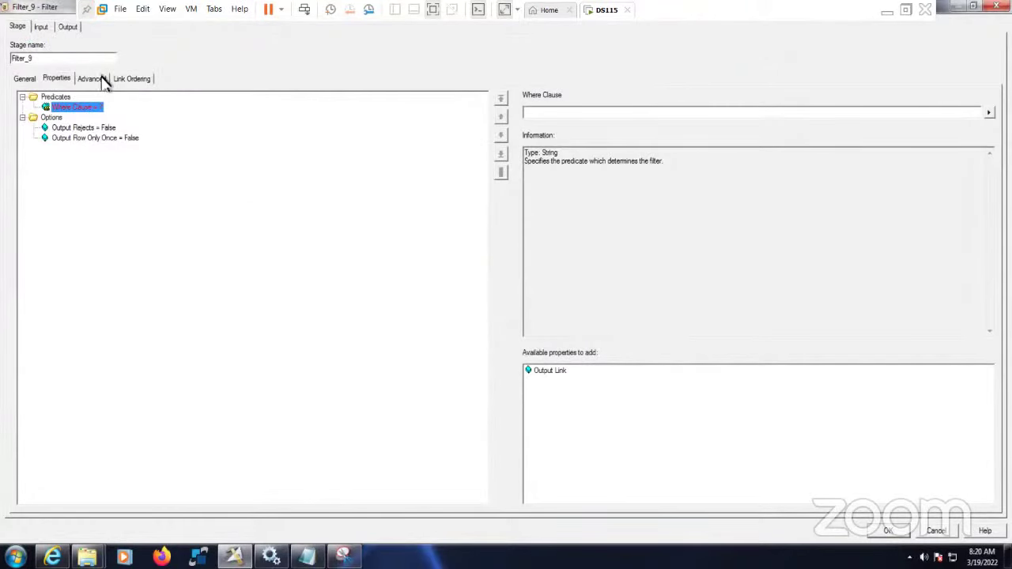
left_click(46, 27)
left_click(89, 79)
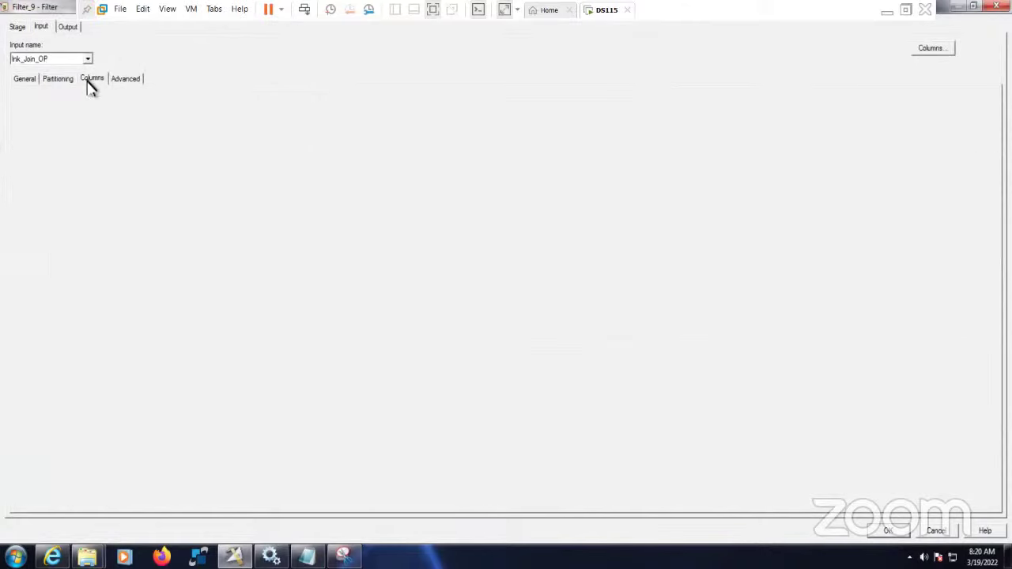
left_click_drag(86, 96, 146, 95)
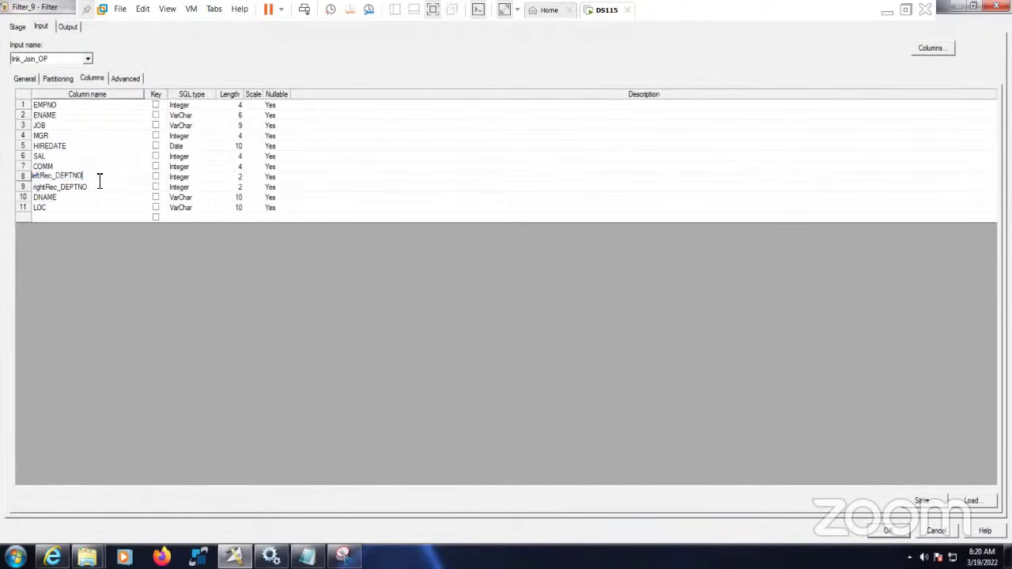
Start the Where Clause with 'leftRec_DEPTNO IS NOT NULL And'.
double_click(70, 177)
key("ctrl+c")
left_click(16, 27)
left_click(75, 107)
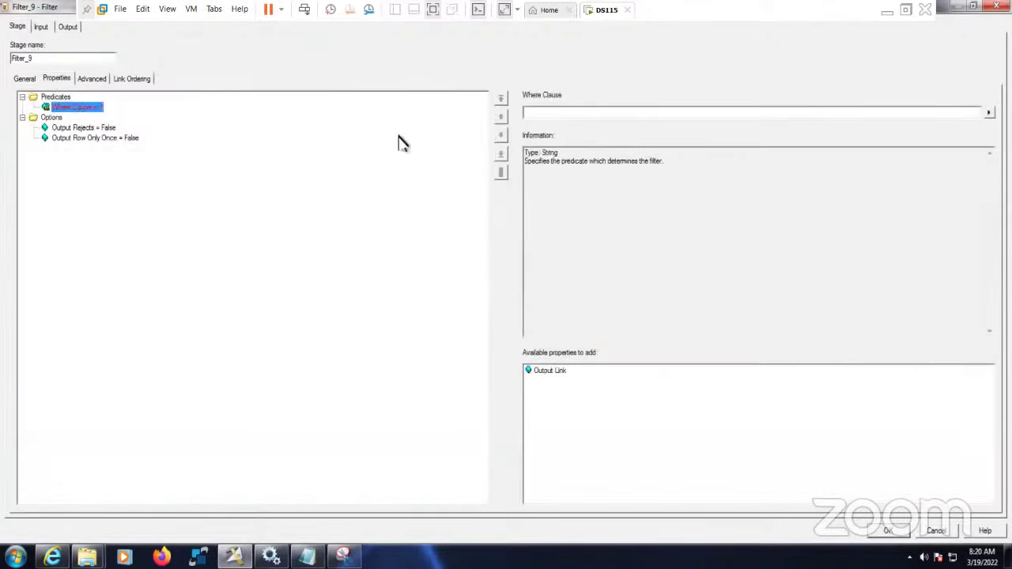
left_click(563, 121)
key("ctrl+v")
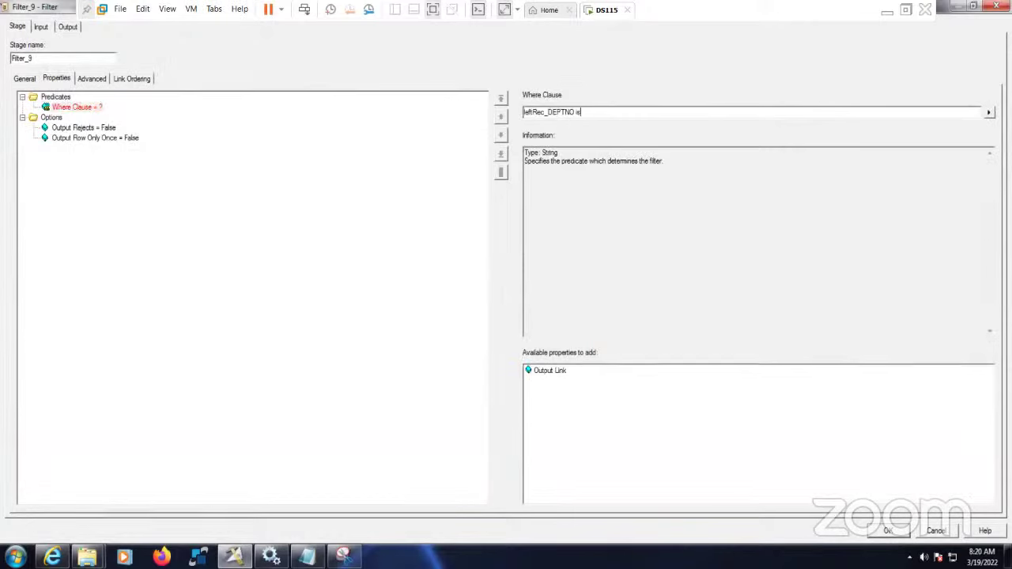
type("IS NOT NULL And")
Complete the Where Clause by appending 'rightRec_DEPTNO IS NOT NULL'.
left_click(43, 28)
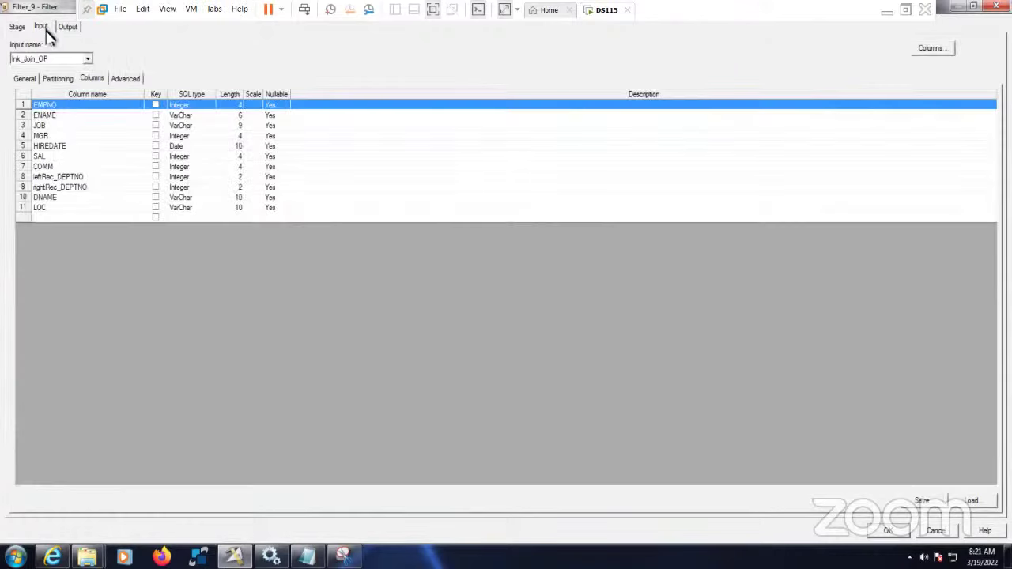
left_click(104, 188)
left_click_drag(104, 188, 8, 194)
key("ctrl+c")
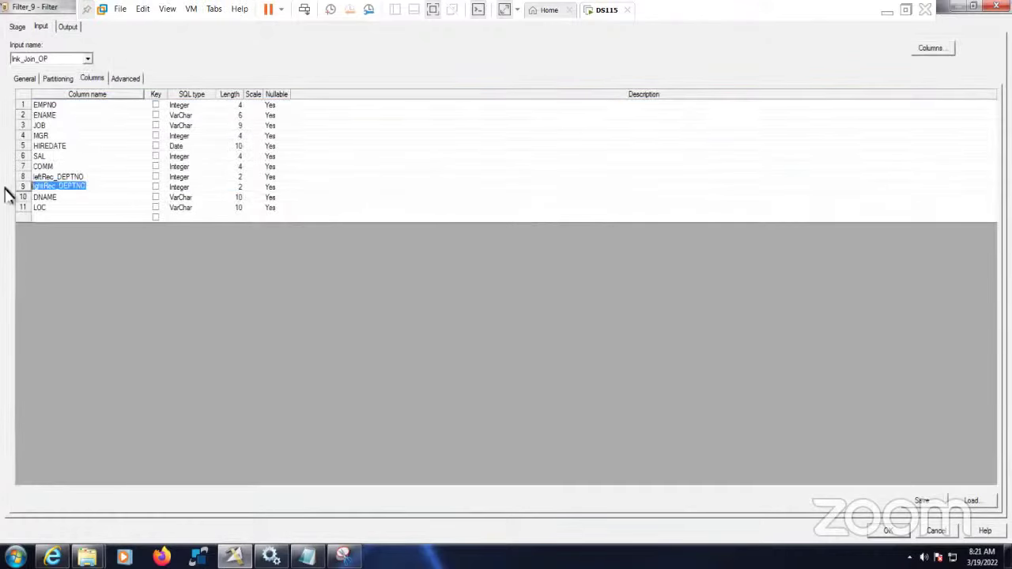
left_click(19, 29)
left_click(120, 109)
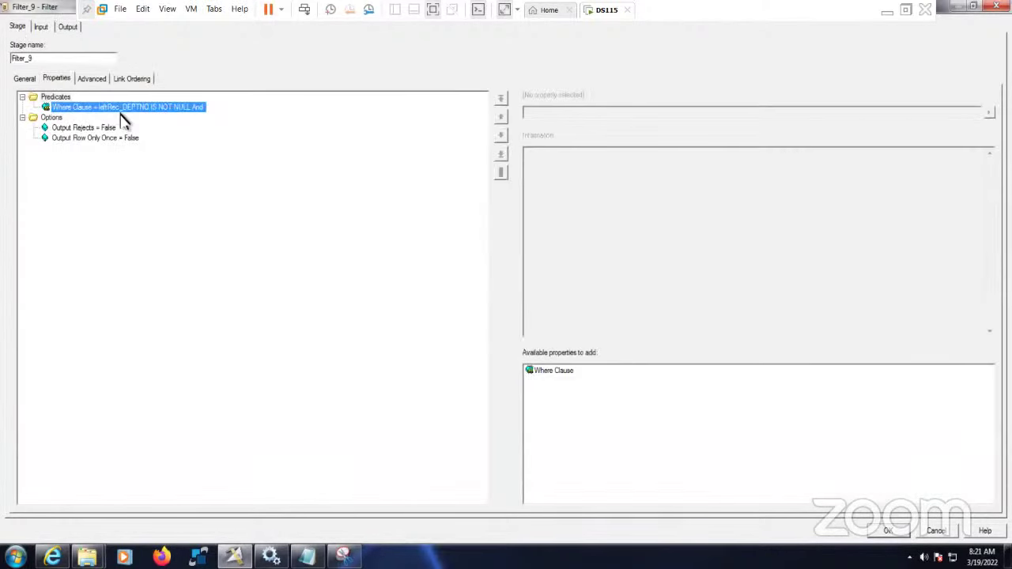
left_click(652, 112)
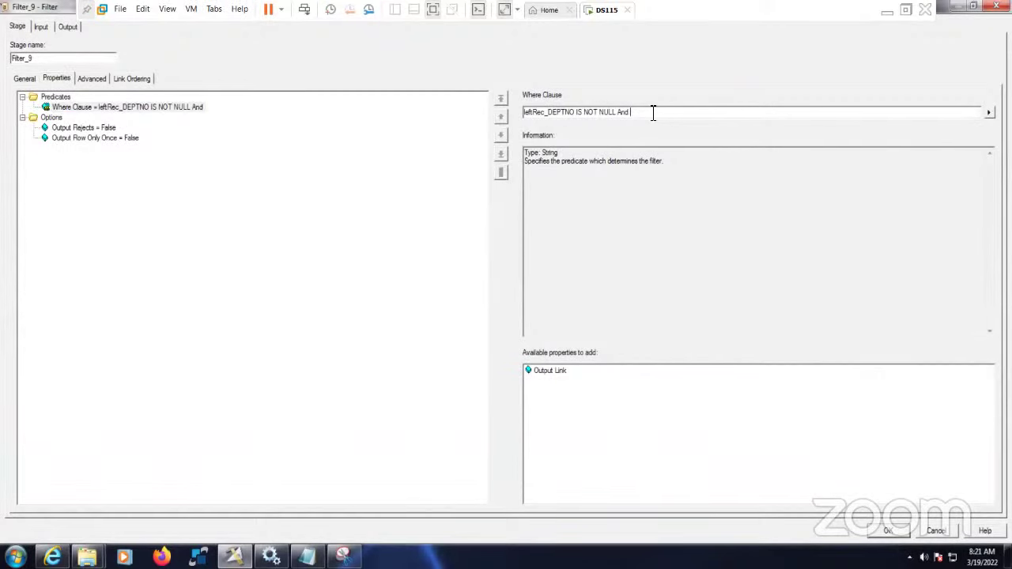
key("ctrl+v")
type("IS NOT NULL")
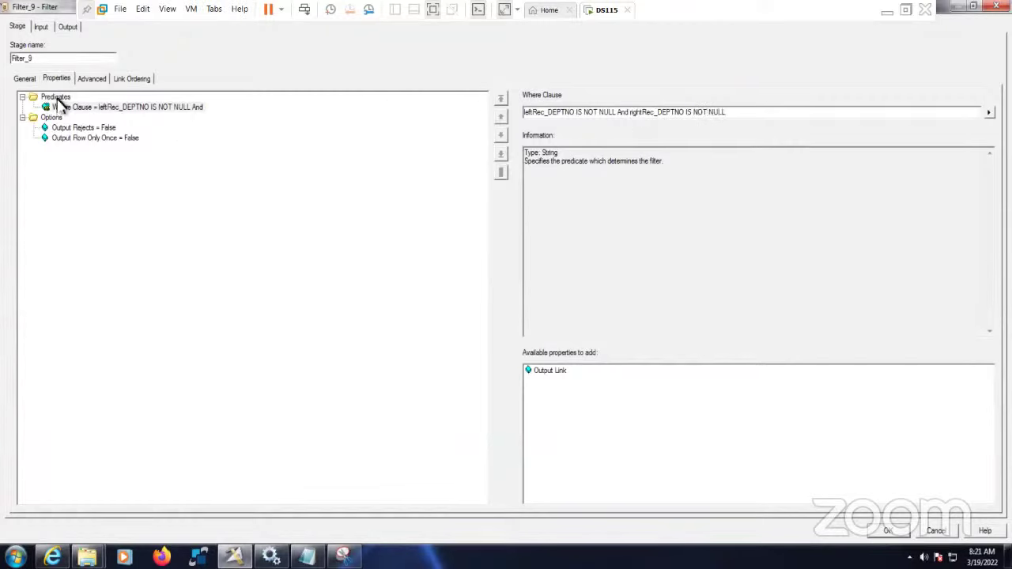
left_click(58, 98)
Set the clause's Output Link to 0, verify link ordering, and apply the settings.
left_click(79, 108)
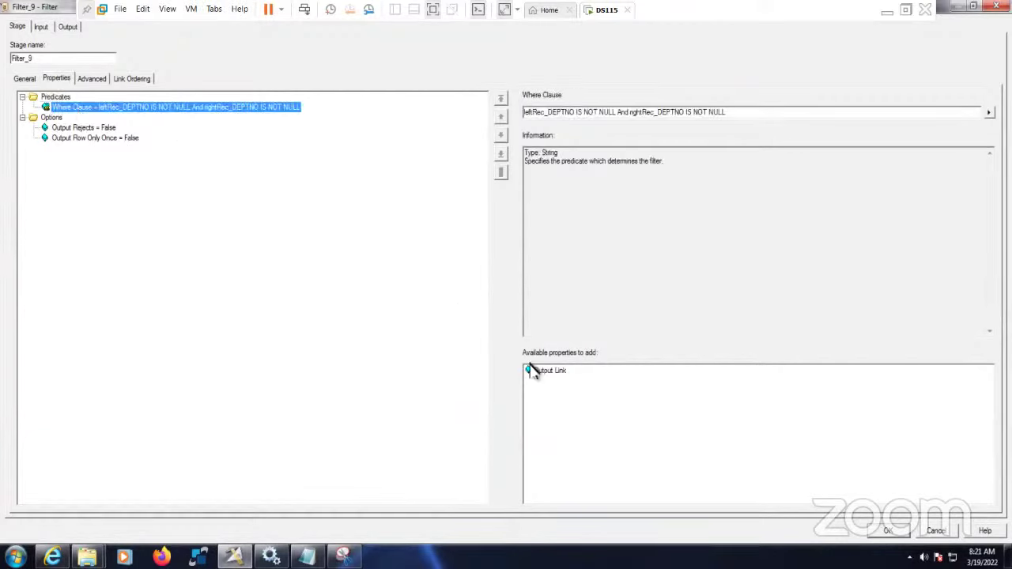
left_click(545, 371)
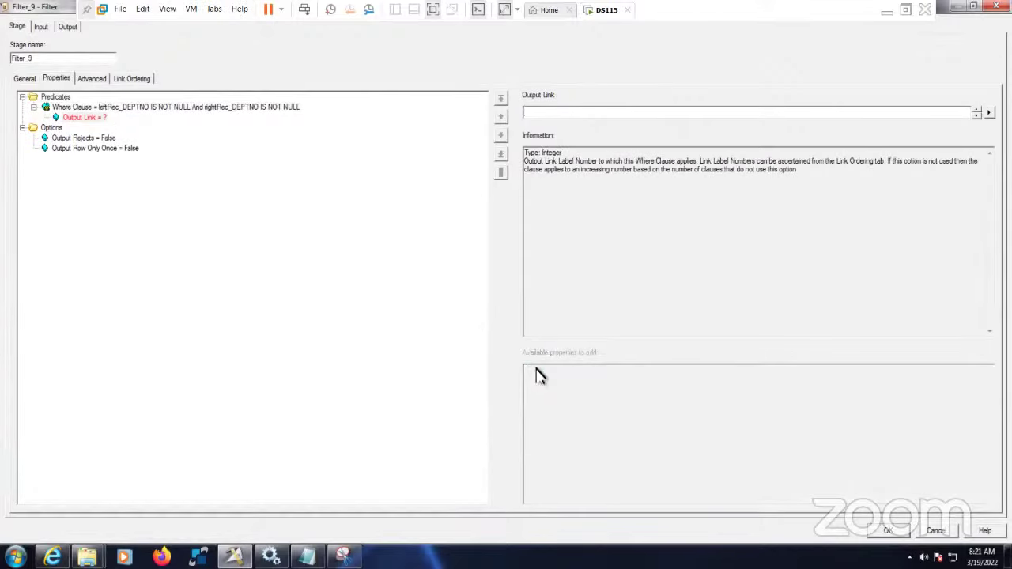
type("0")
left_click(133, 79)
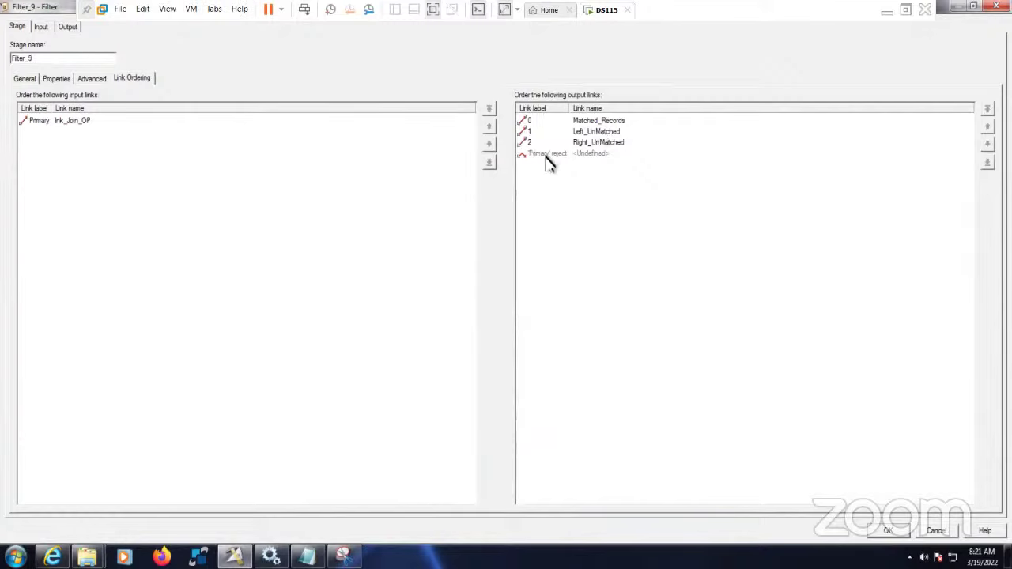
left_click(60, 80)
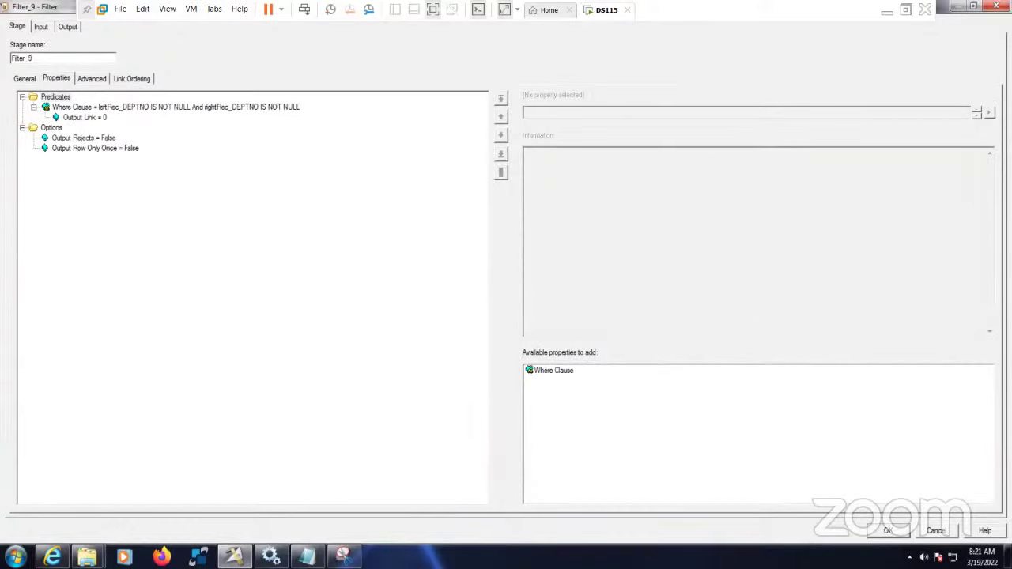
left_click(888, 530)
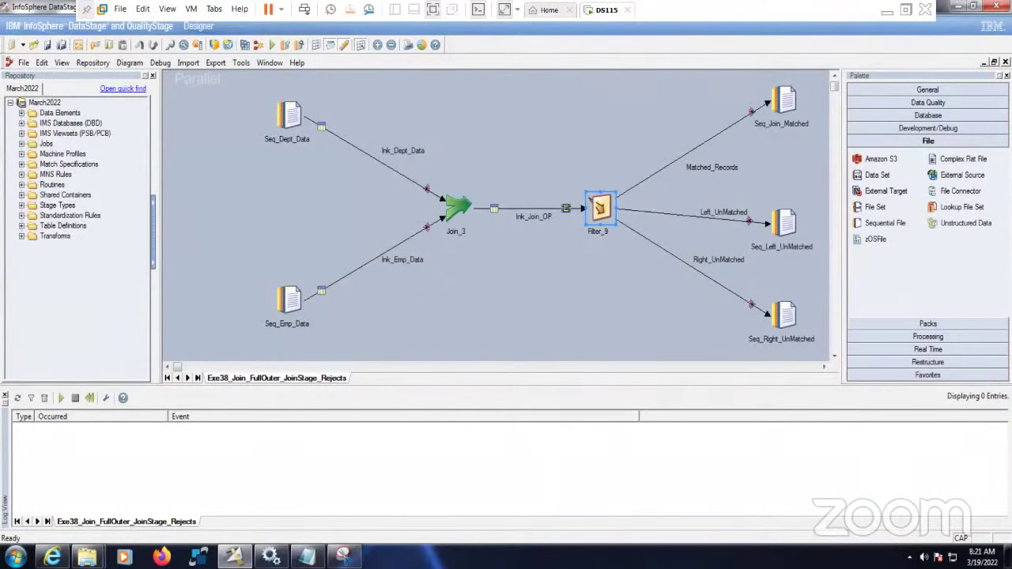
Consult the snipped join output with NULL department rows, then return to DataStage Designer.
mouse_move(343, 557)
left_click(334, 486)
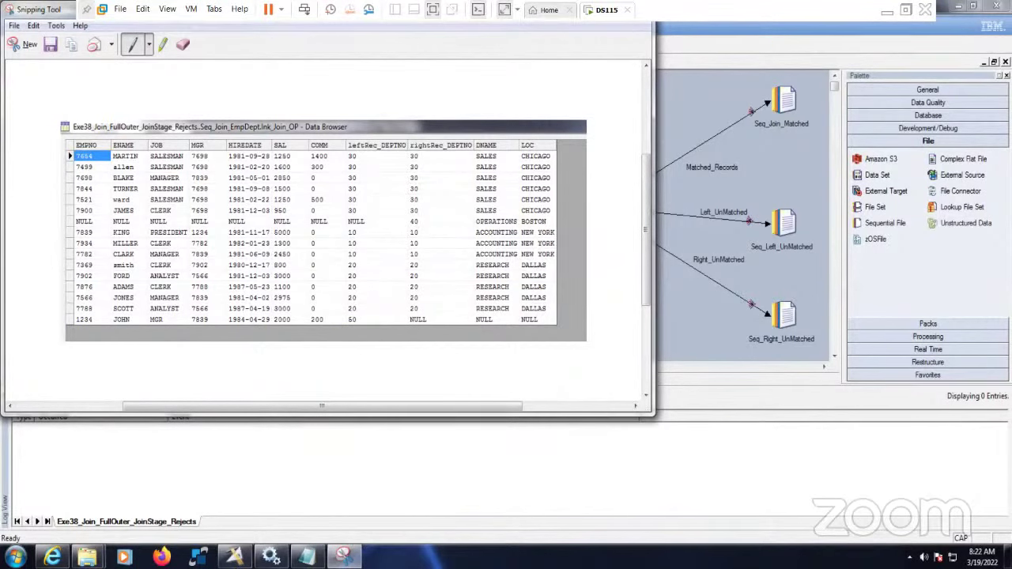
mouse_move(234, 556)
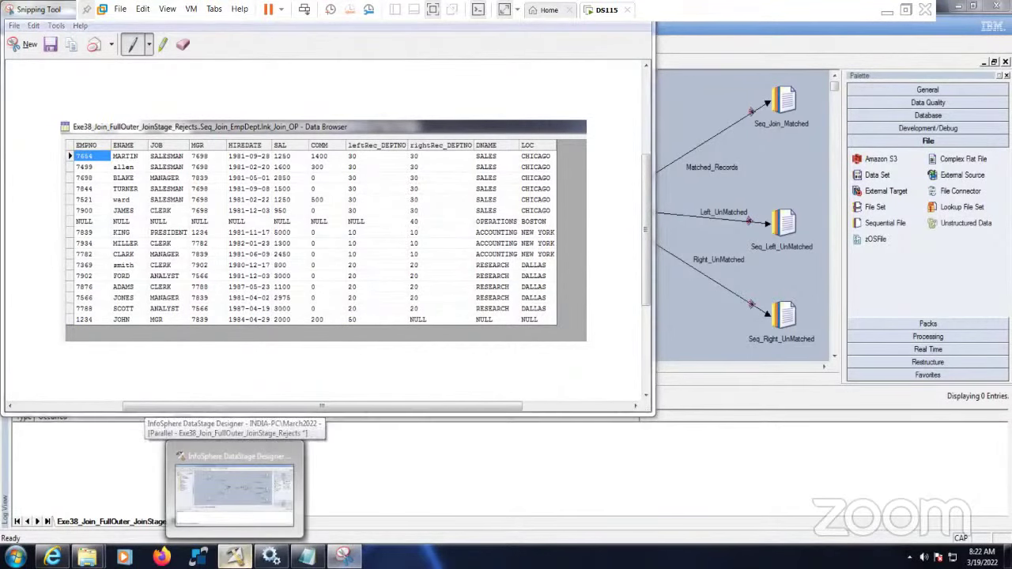
left_click(234, 490)
Add a Filter_9 predicate 'rightRec_DEPTNO IS NULL' routed to Output Link 1.
double_click(605, 212)
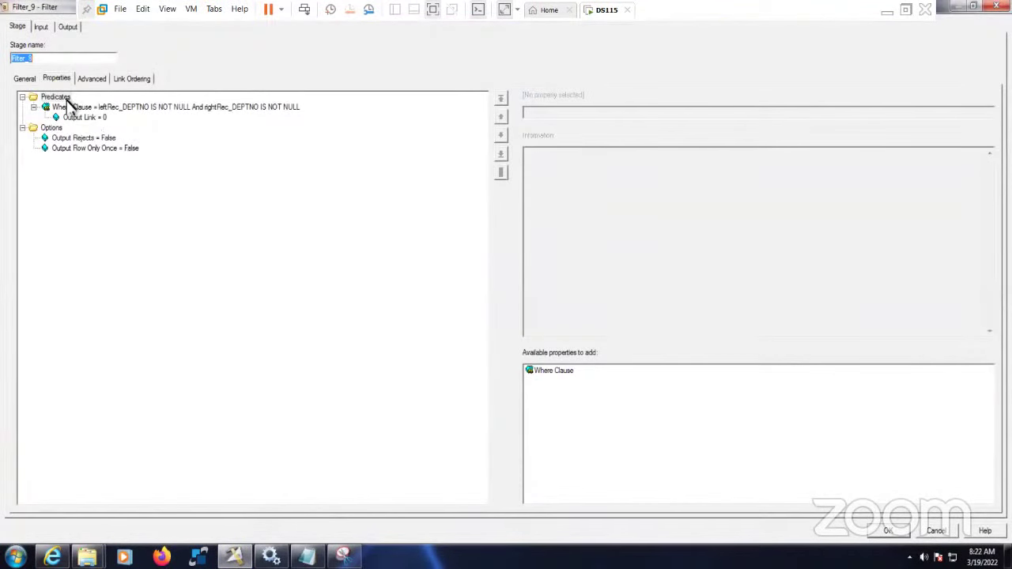
left_click(67, 98)
left_click(546, 375)
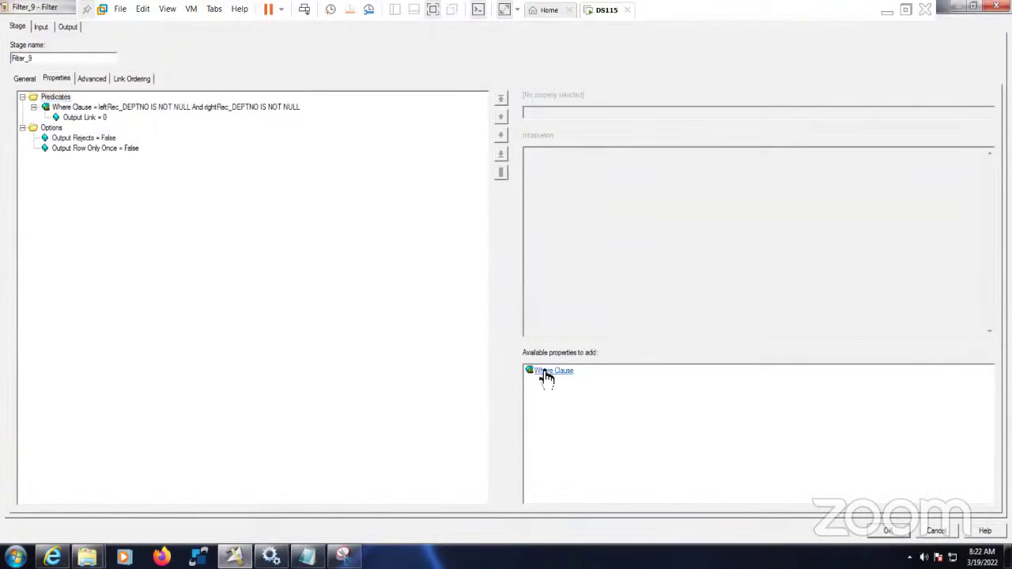
left_click(547, 373)
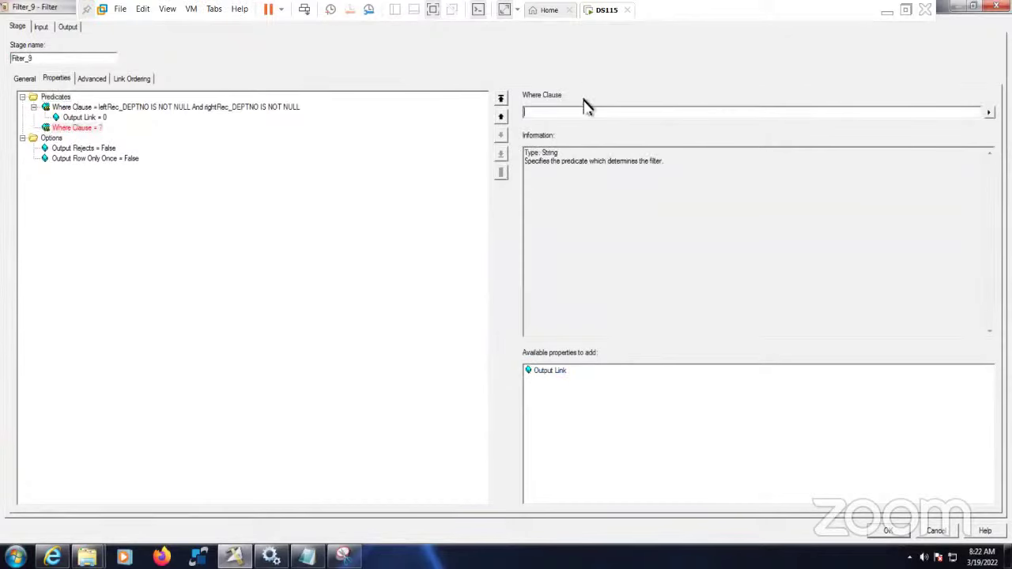
type("rightRec_DEPTNO")
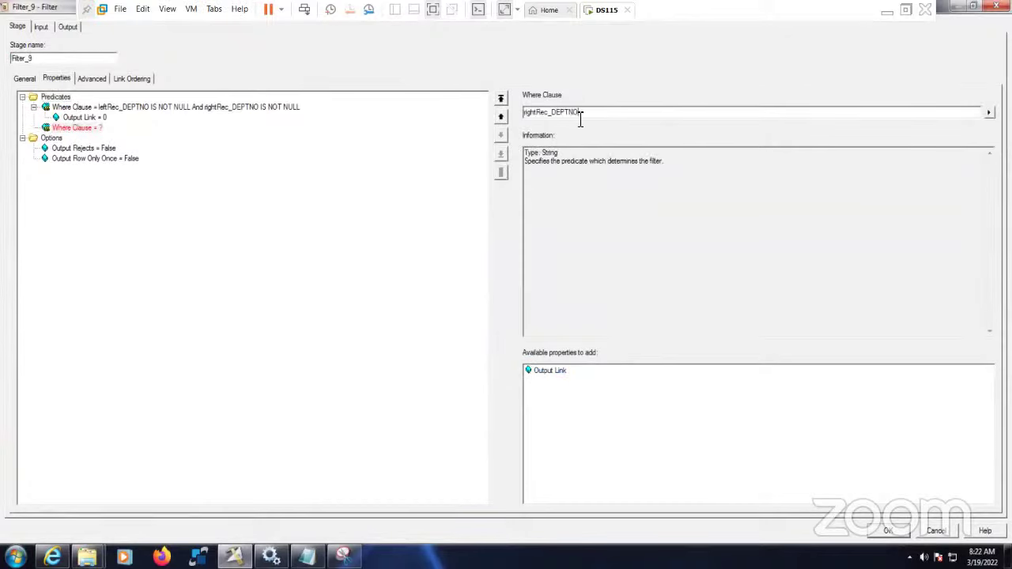
type("IS NULL")
left_click(543, 372)
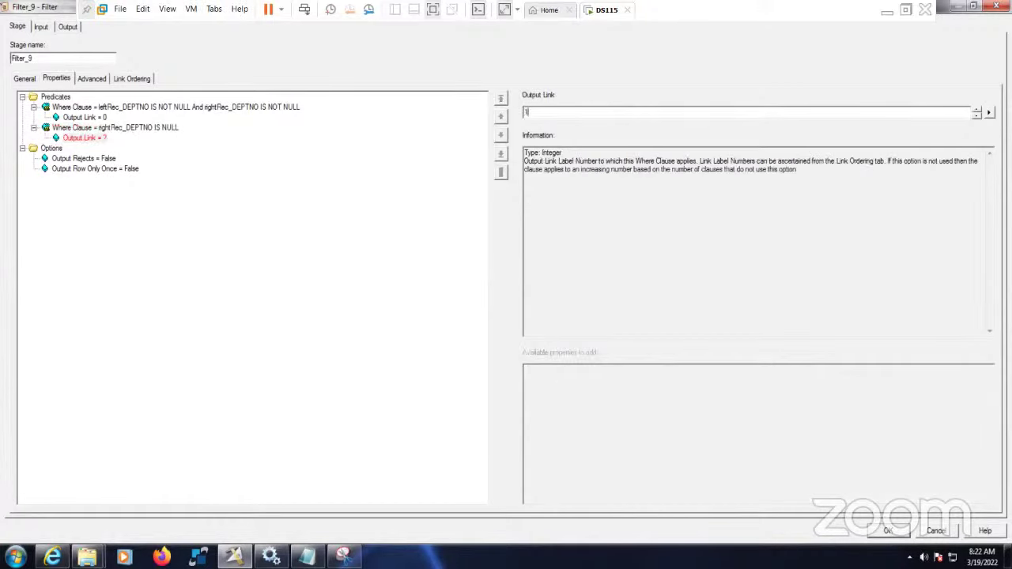
Review both predicates and add an empty third Where Clause.
left_click(109, 128)
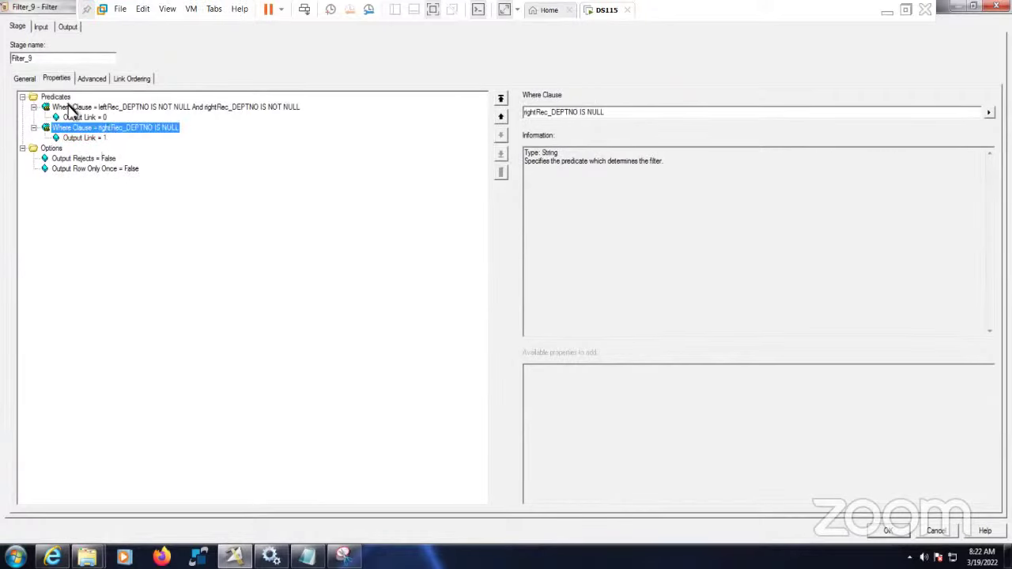
left_click(151, 107)
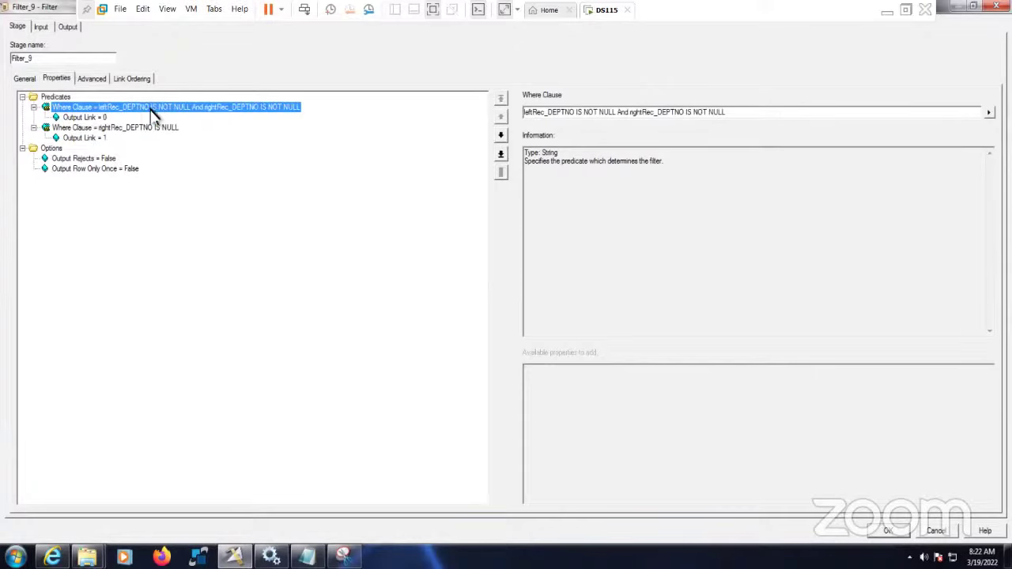
left_click(54, 98)
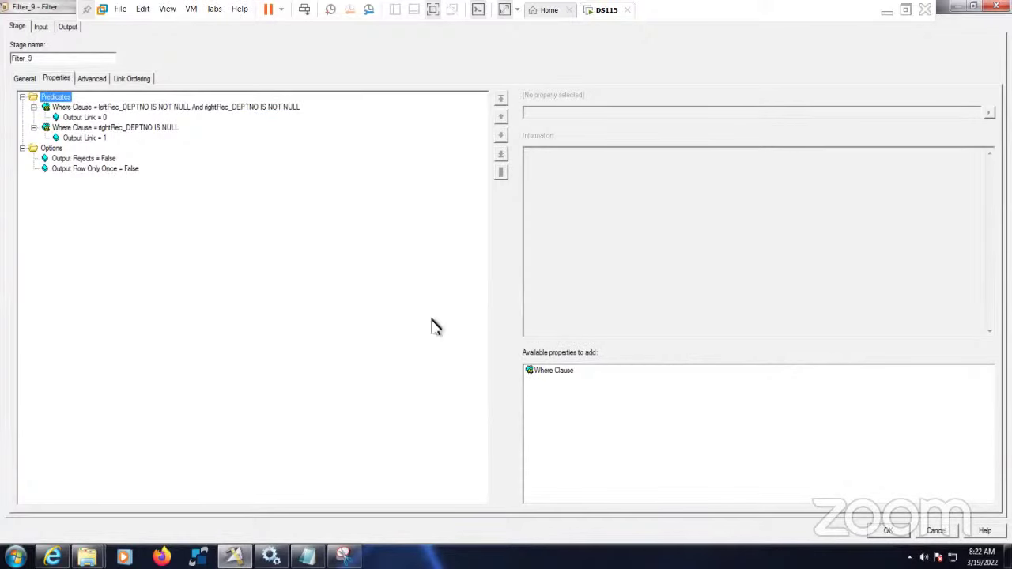
left_click(547, 371)
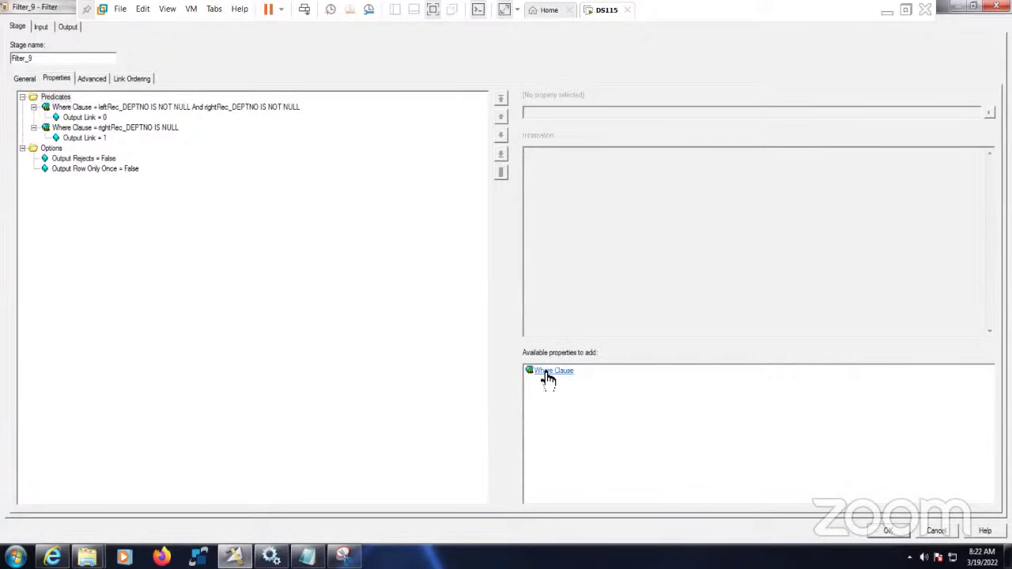
left_click(44, 28)
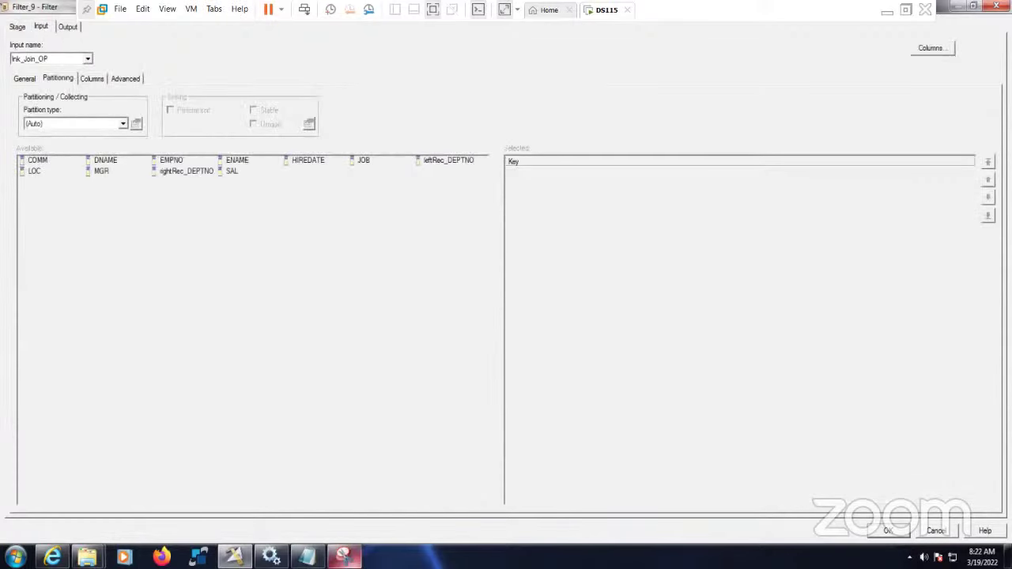
Circle the NULL values in leftRec_DEPTNO and rightRec_DEPTNO on the captured join output.
left_click(344, 556)
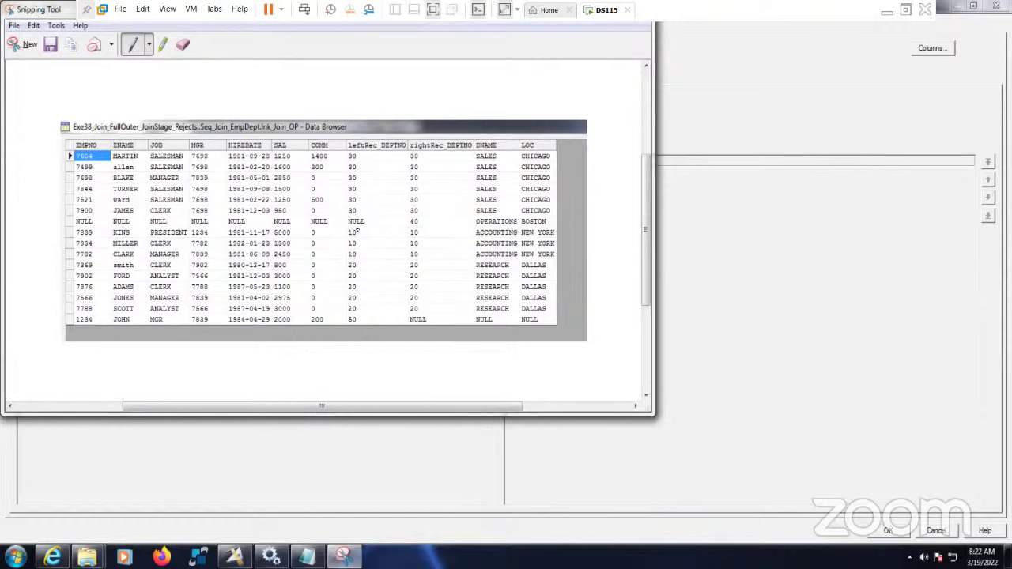
mouse_move(373, 214)
left_mouse_down()
mouse_move(339, 215)
mouse_move(339, 232)
mouse_move(379, 216)
left_mouse_up()
mouse_move(402, 316)
left_mouse_down()
mouse_move(432, 311)
mouse_move(441, 324)
mouse_move(404, 320)
left_mouse_up()
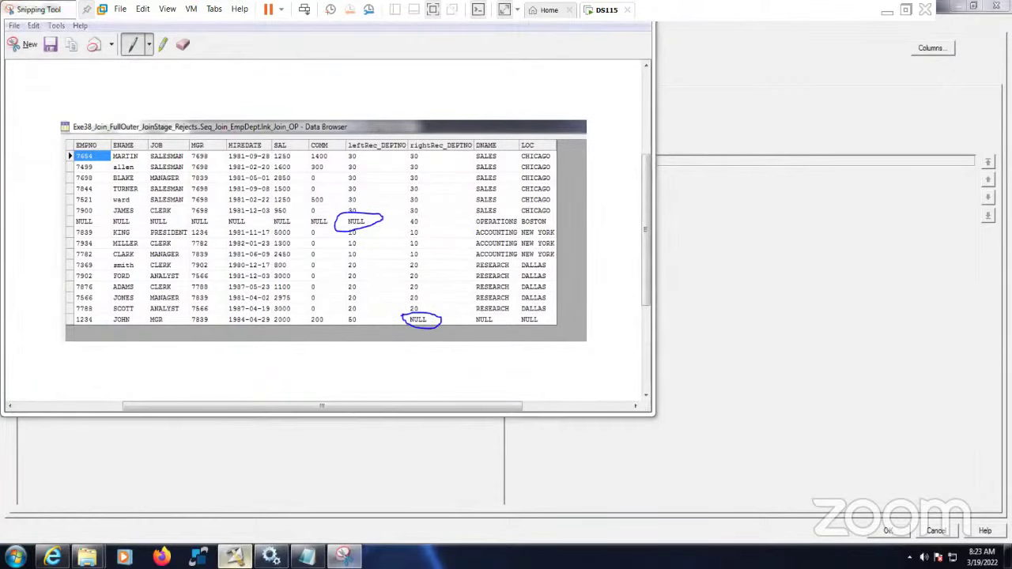
Widen Column name on Filter_9's input Columns tab and copy the leftRec_DEPTNO name.
left_click(234, 558)
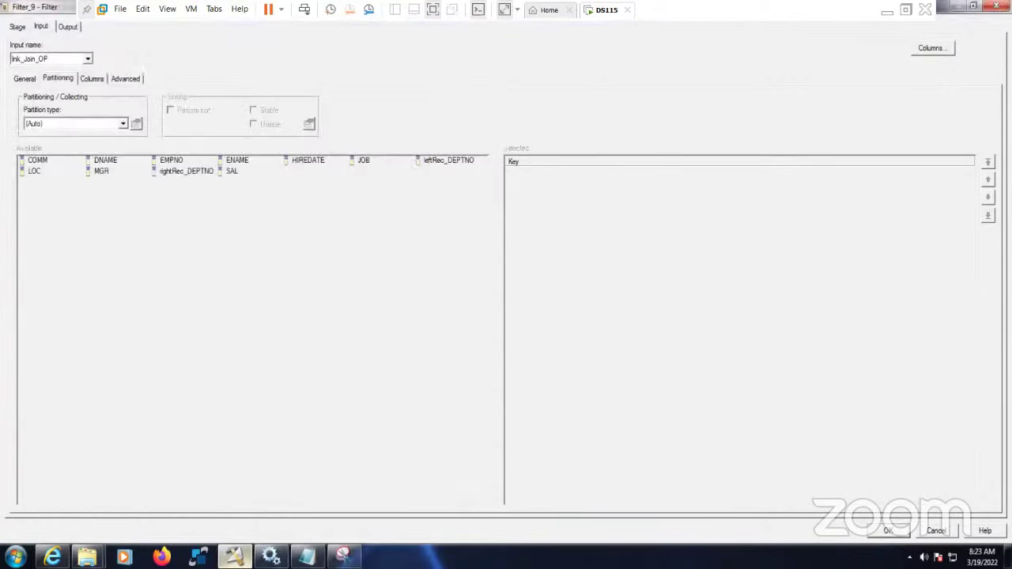
left_click(94, 81)
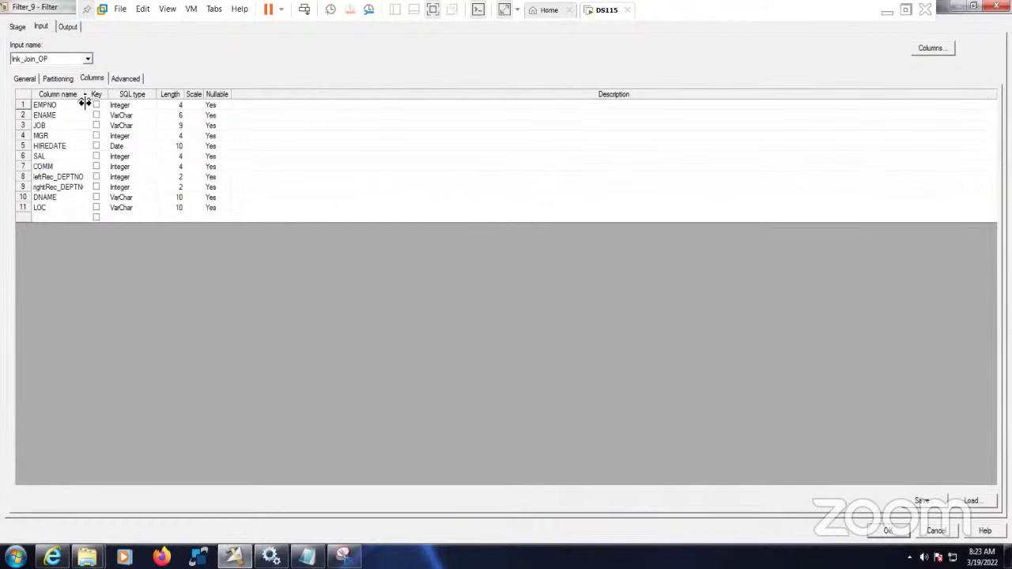
left_click_drag(85, 103, 147, 97)
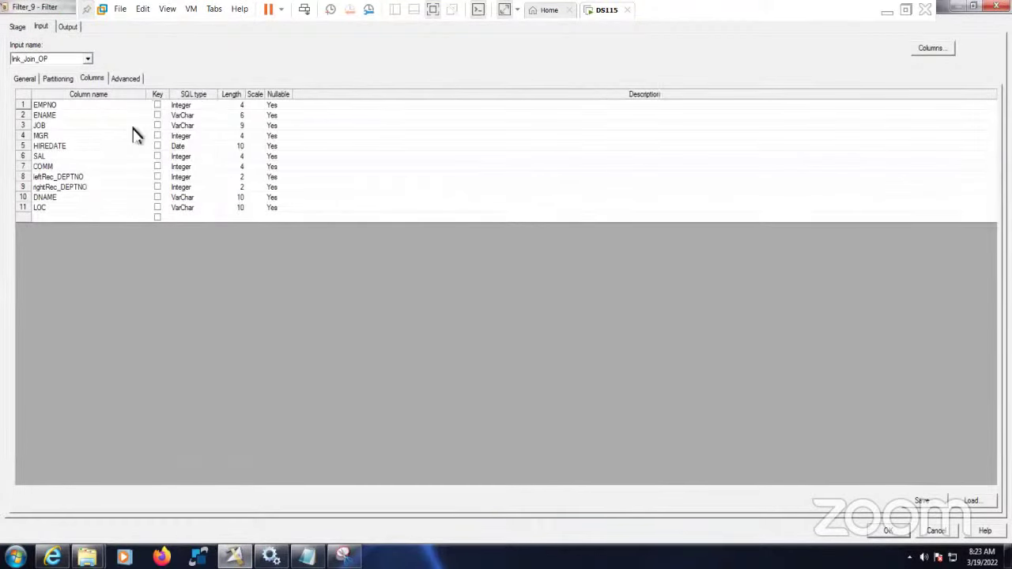
left_click(100, 181)
left_click(101, 181)
key("ctrl+c")
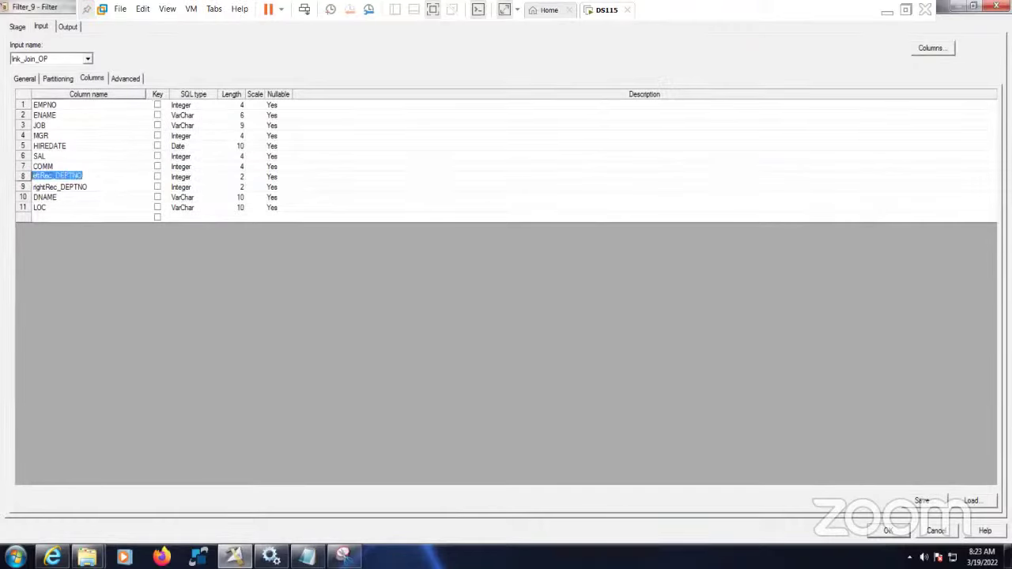
Enter 'leftRec_DEPTNO IS NULL' as the third Where Clause.
left_click(18, 28)
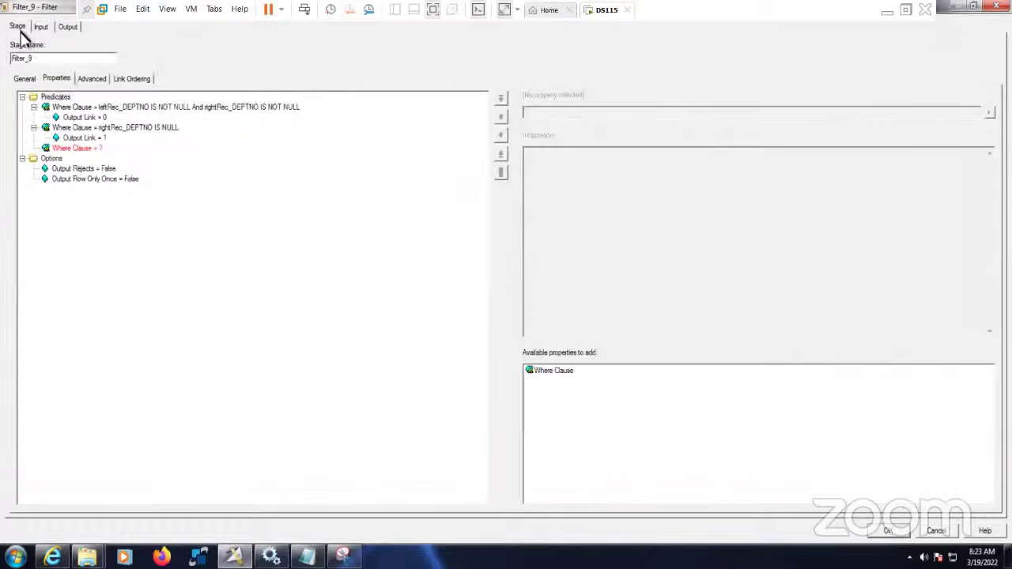
left_click(98, 149)
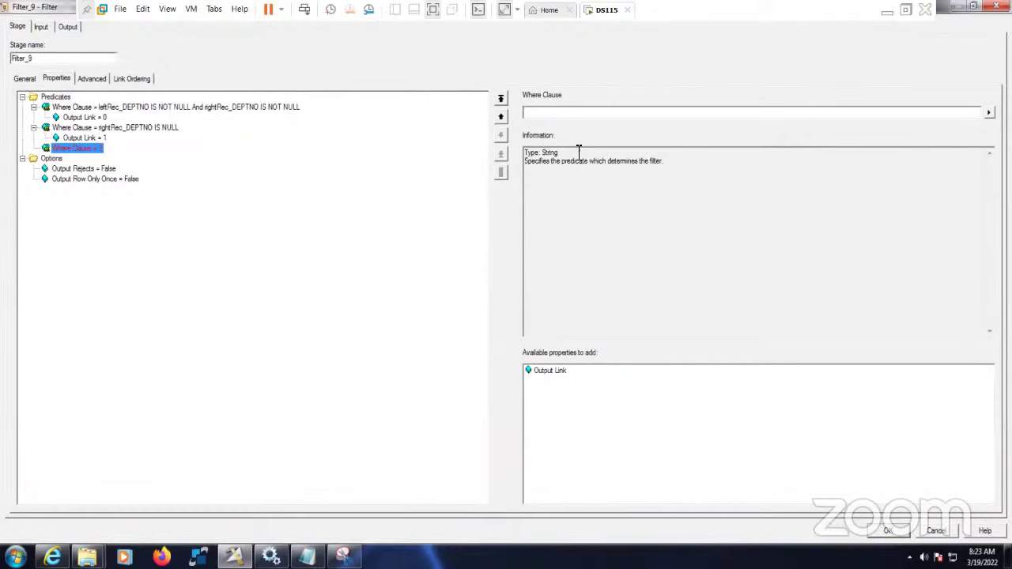
left_click(583, 113)
key("ctrl+v")
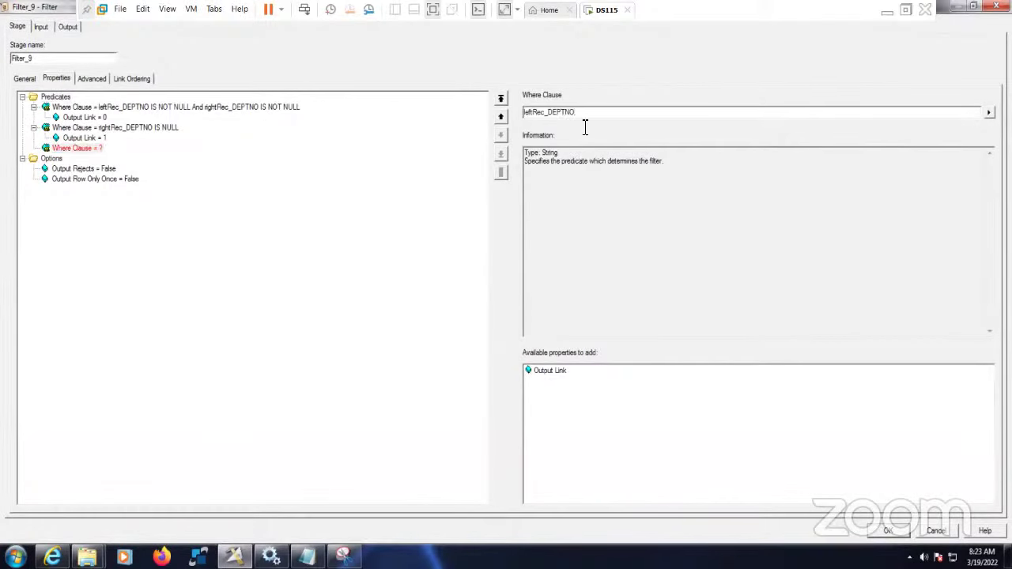
type("IS NULL")
Route that clause to Output Link 2, with Output Rejects and Output Row Only Once False.
left_click(563, 373)
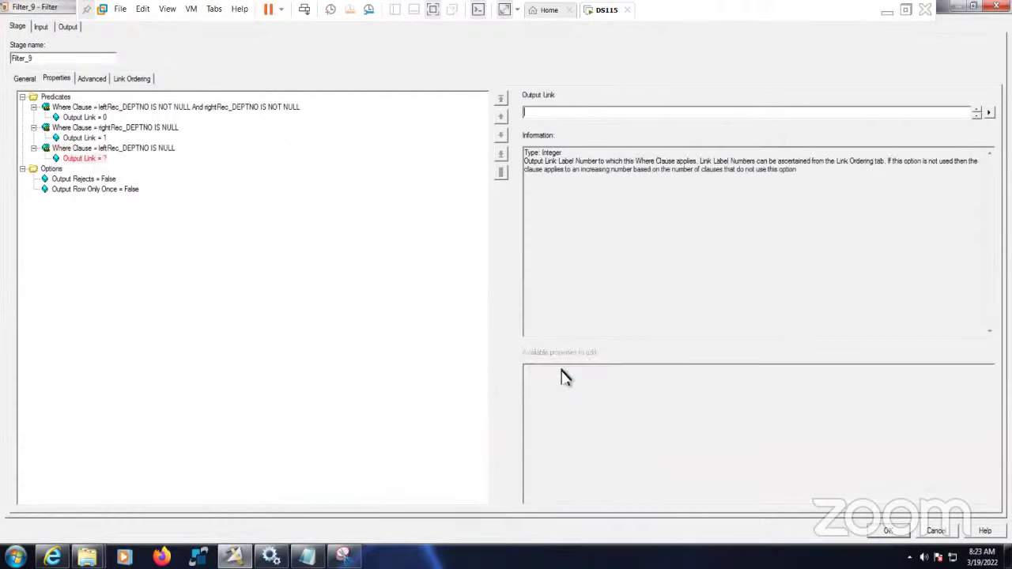
type("2")
left_click(117, 153)
left_click(96, 181)
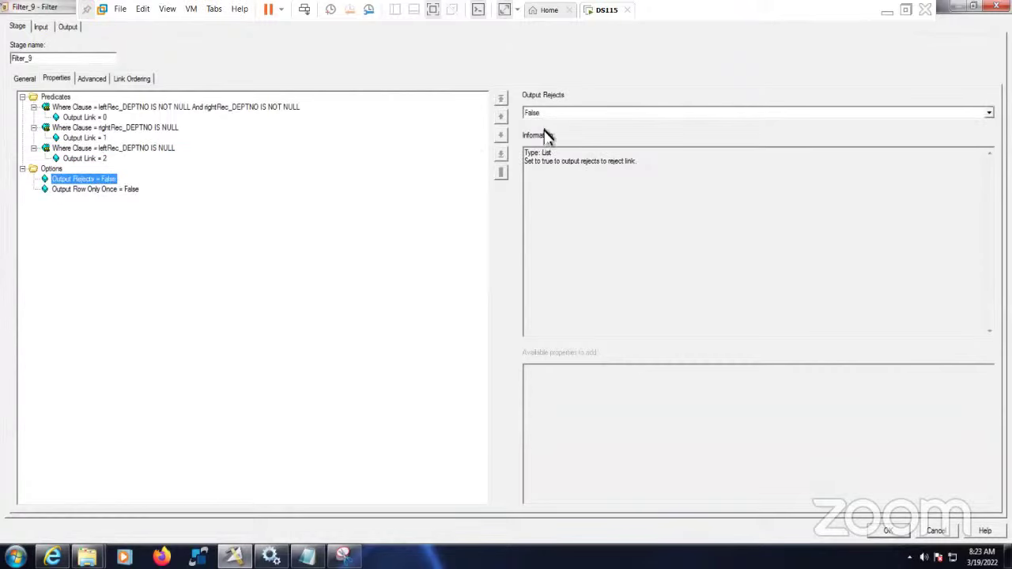
left_click(111, 192)
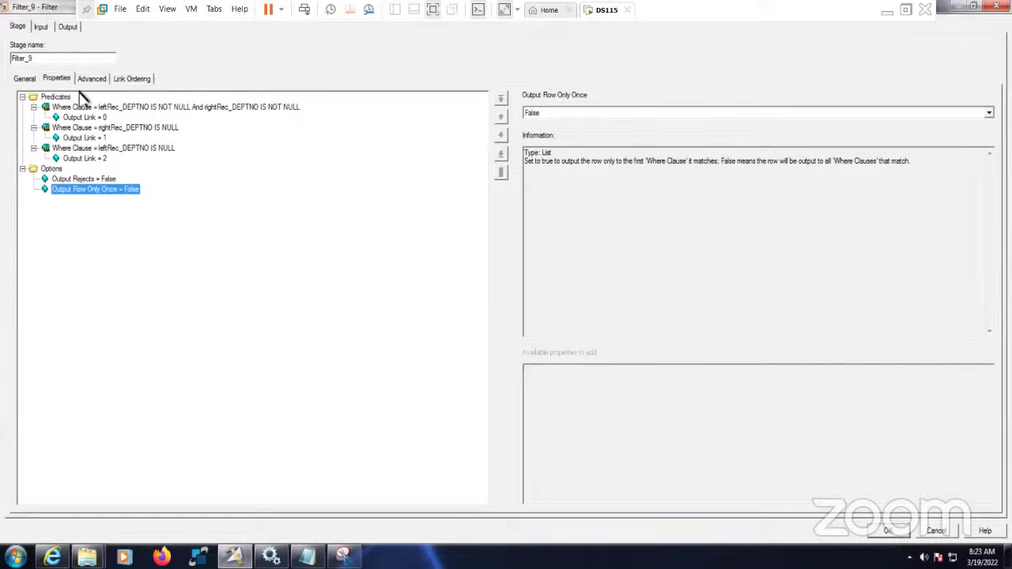
left_click(40, 27)
Map all eleven incoming columns to the Matched_Records and Left_UnMatched outputs.
left_click(67, 28)
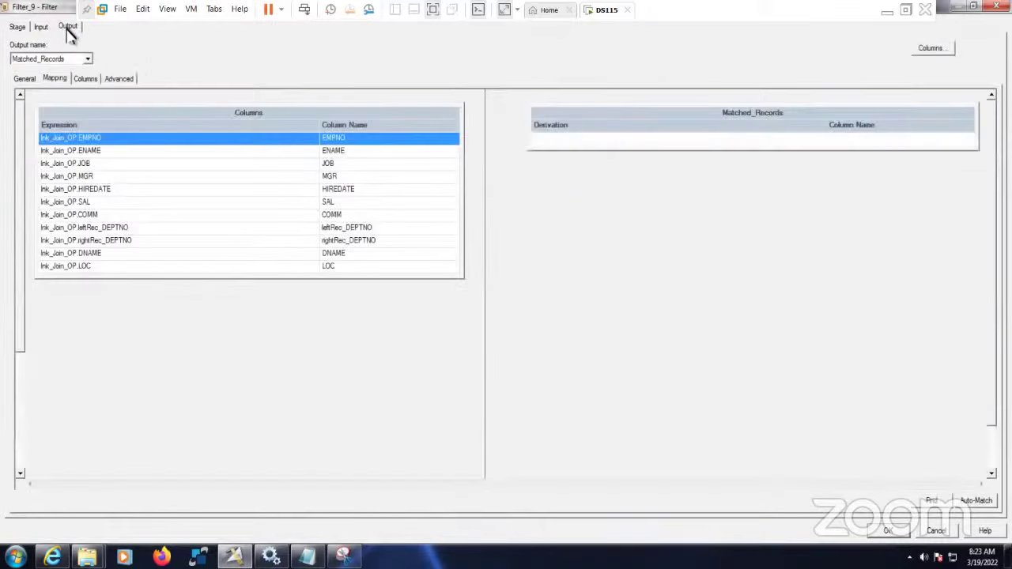
left_click(144, 207)
key("ctrl+a")
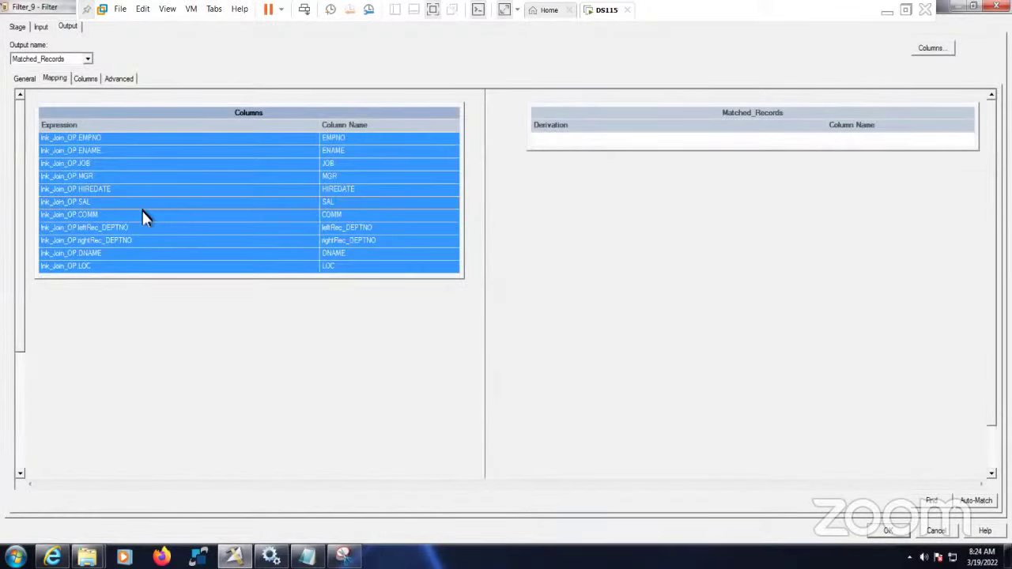
left_click_drag(382, 131, 553, 140)
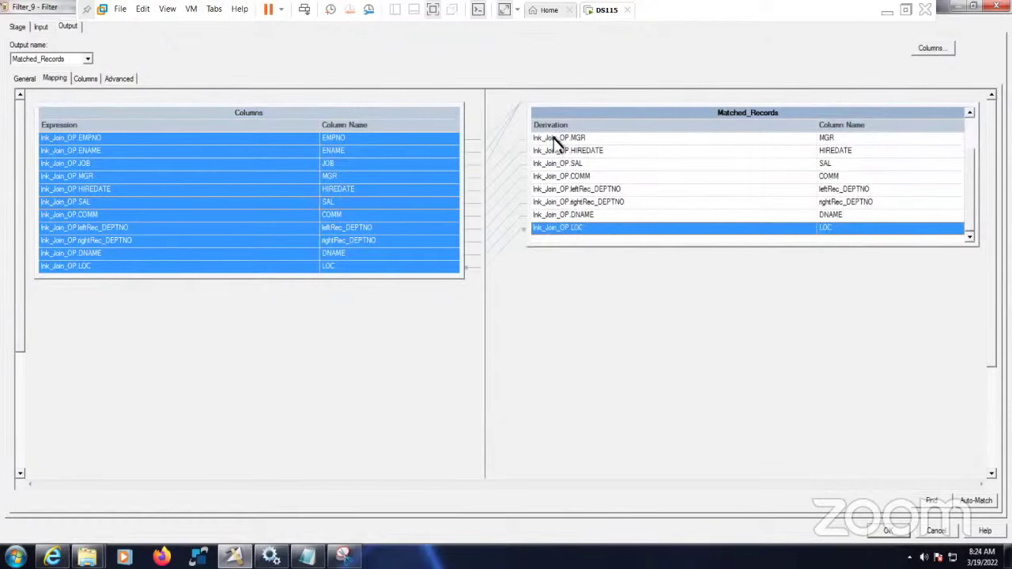
left_click(88, 60)
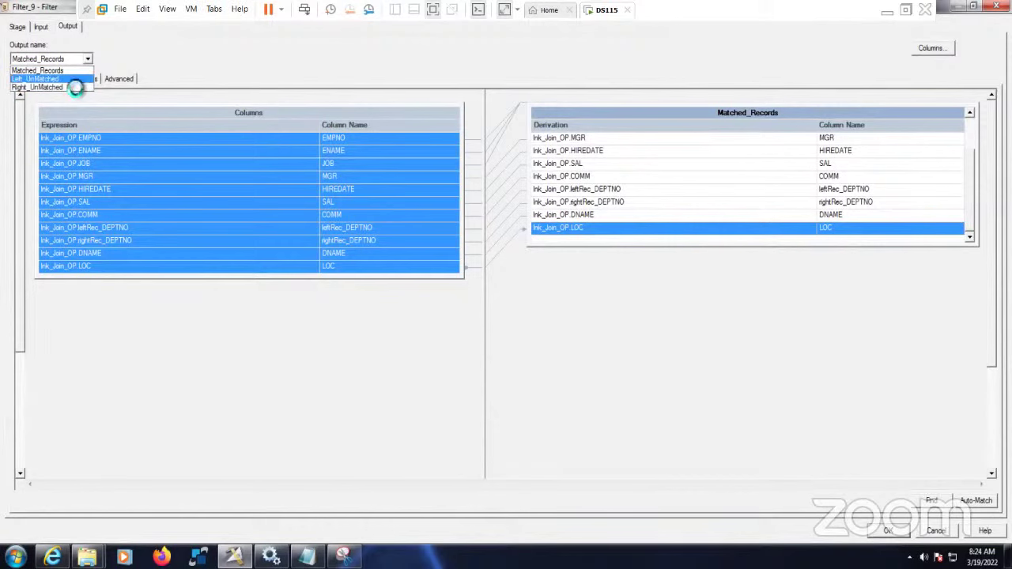
left_click(74, 82)
left_click(225, 178)
key("ctrl+a")
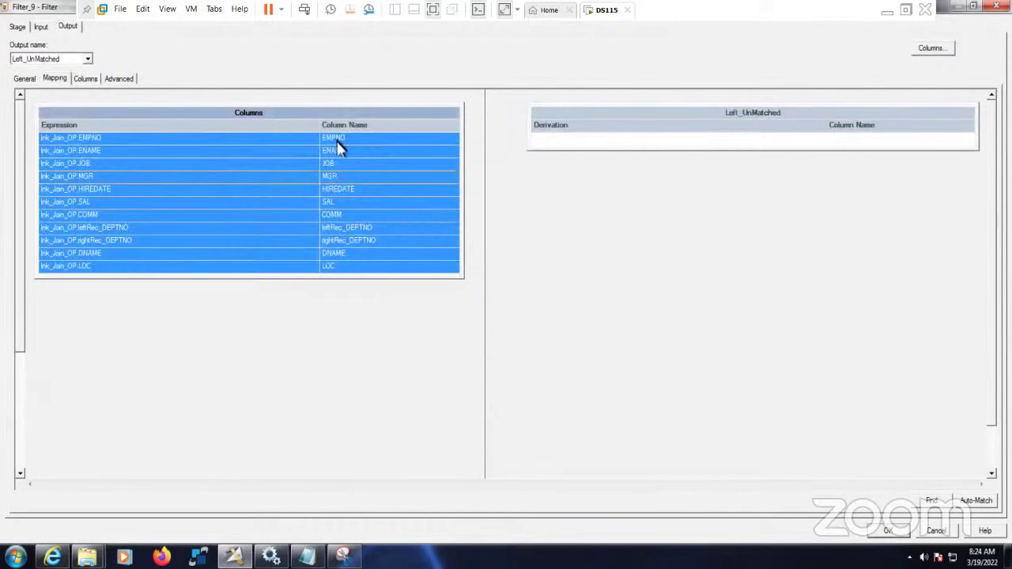
left_click_drag(339, 144, 570, 140)
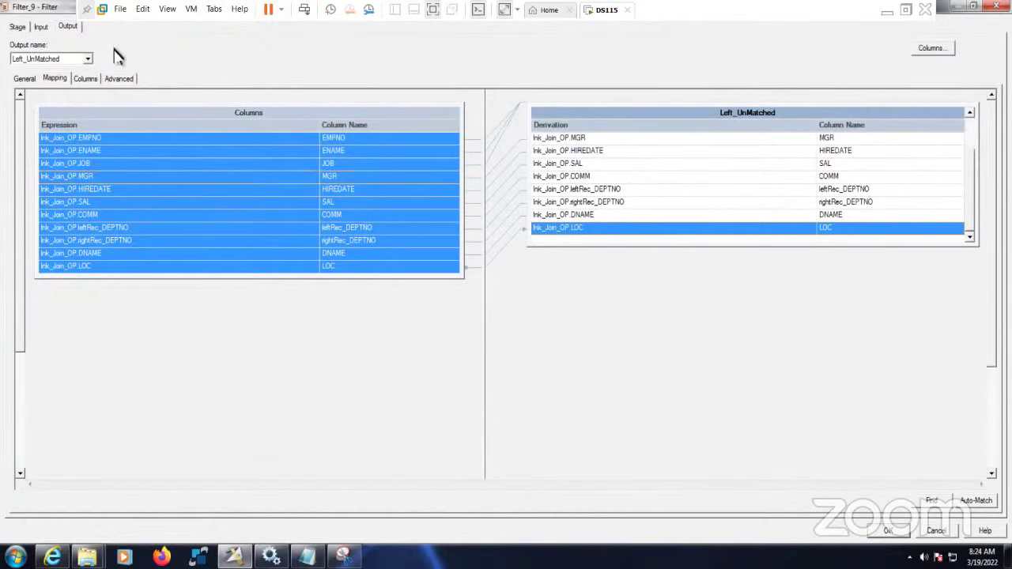
Map all eleven columns to the Right_UnMatched output and review its column definitions.
left_click(87, 59)
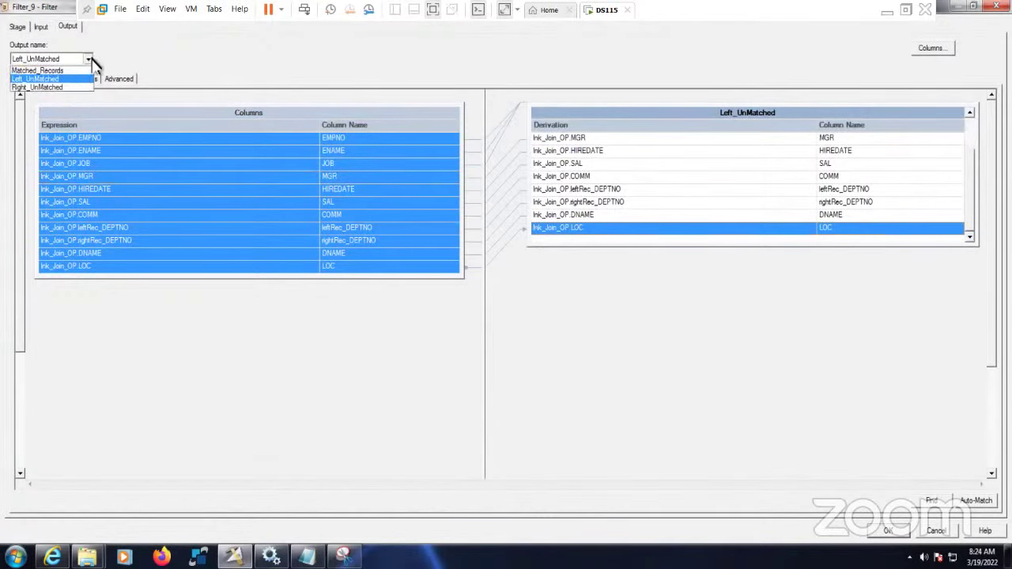
left_click(57, 87)
left_click(156, 180)
key("ctrl+a")
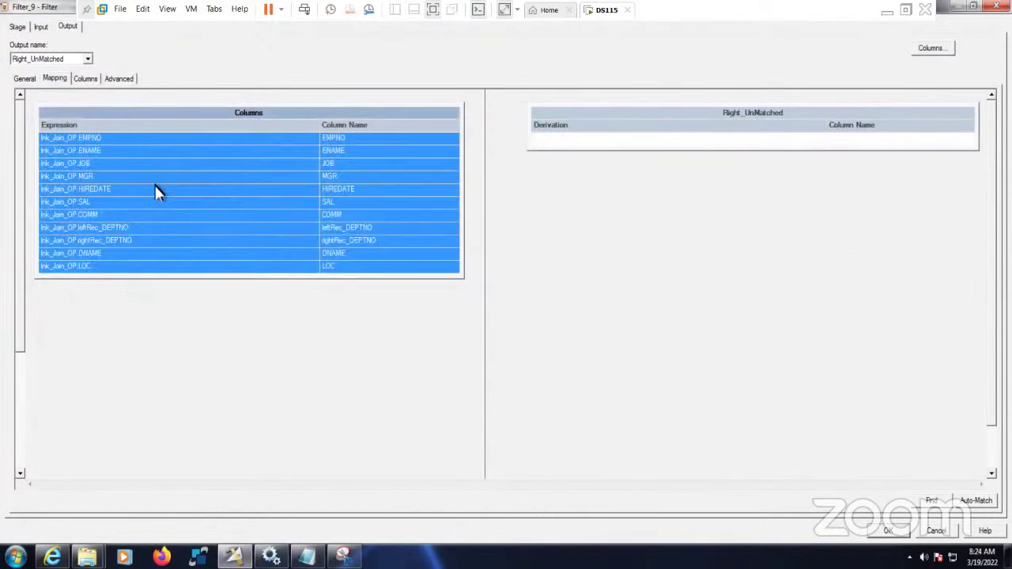
left_click_drag(166, 189, 548, 140)
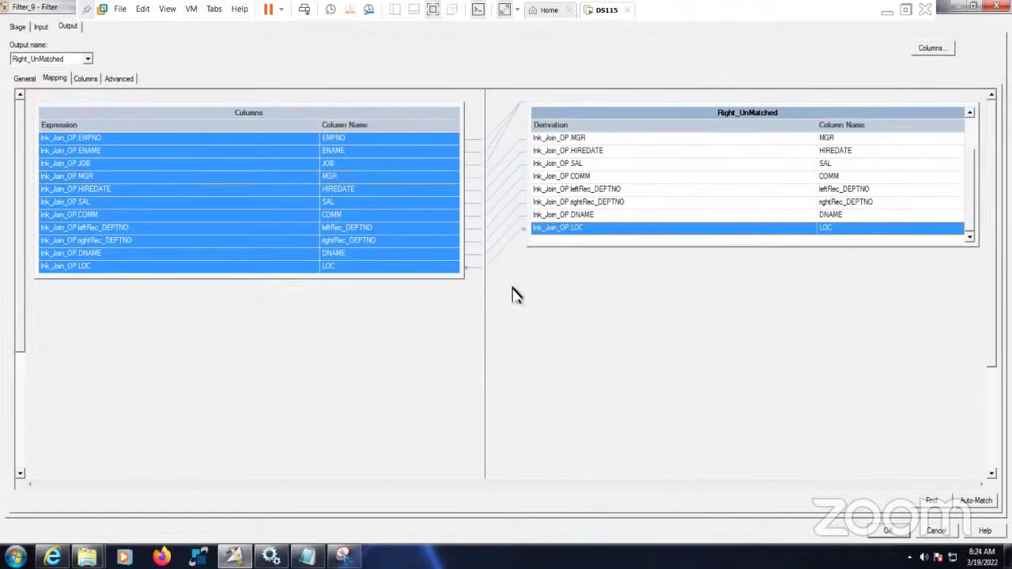
left_click(90, 80)
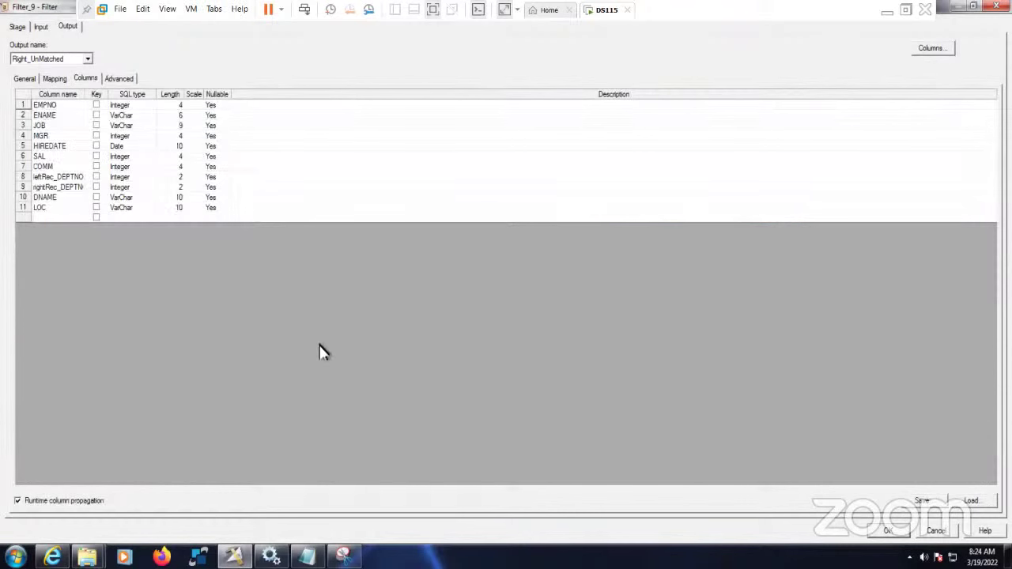
Accept the Filter_9 settings and run the job, agreeing to compile it first.
left_click(887, 530)
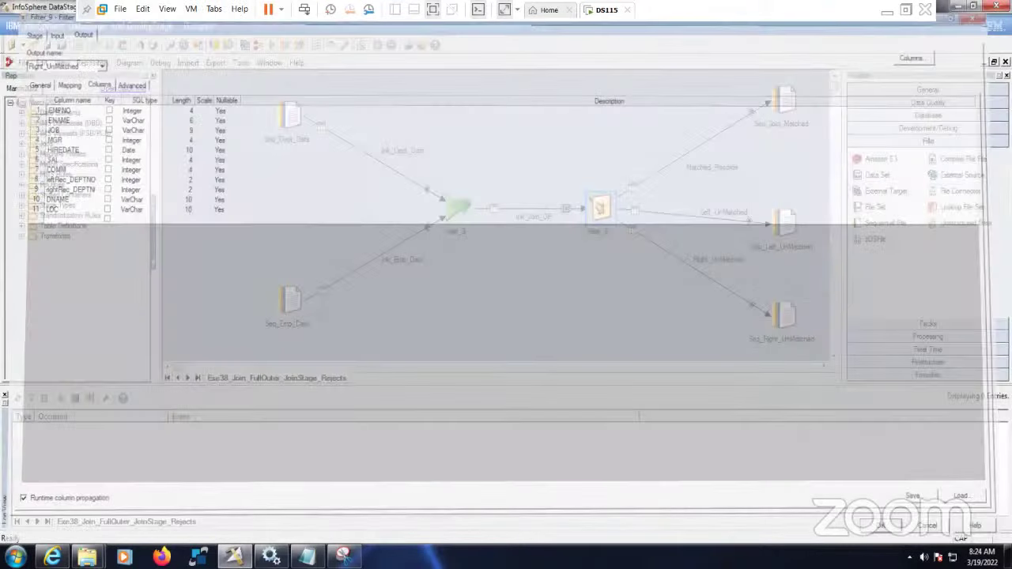
left_click(599, 289)
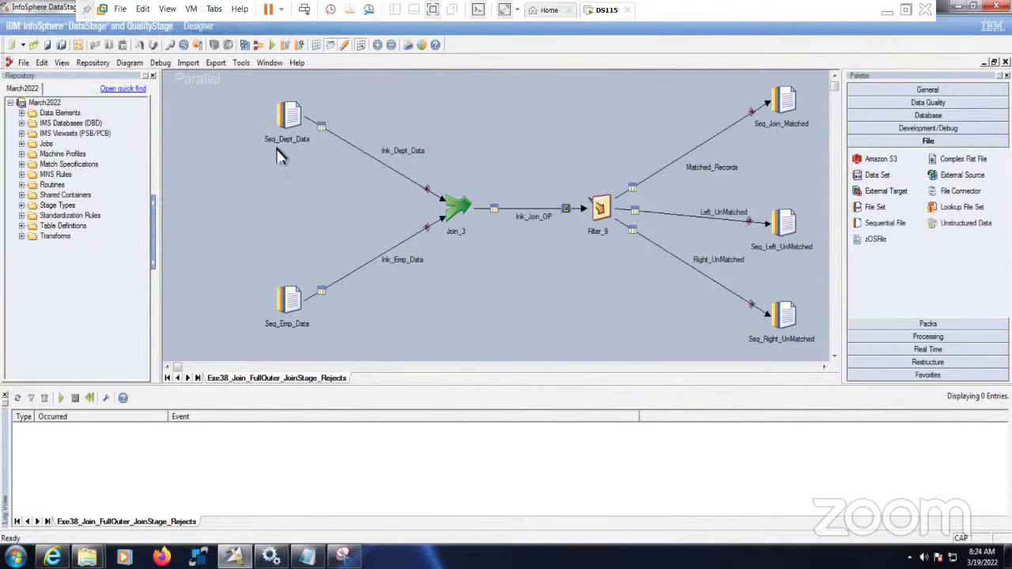
left_click(271, 45)
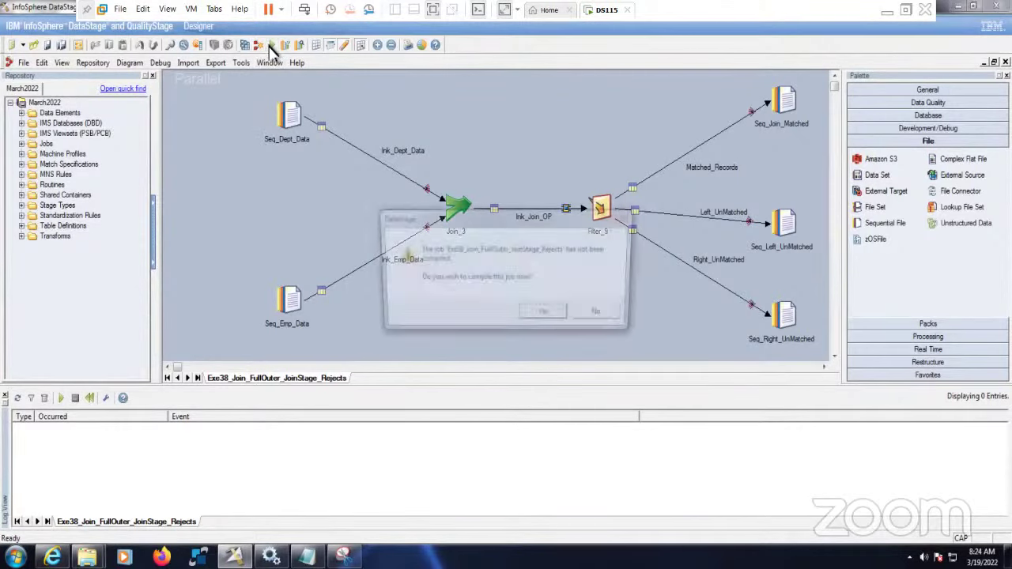
left_click(544, 312)
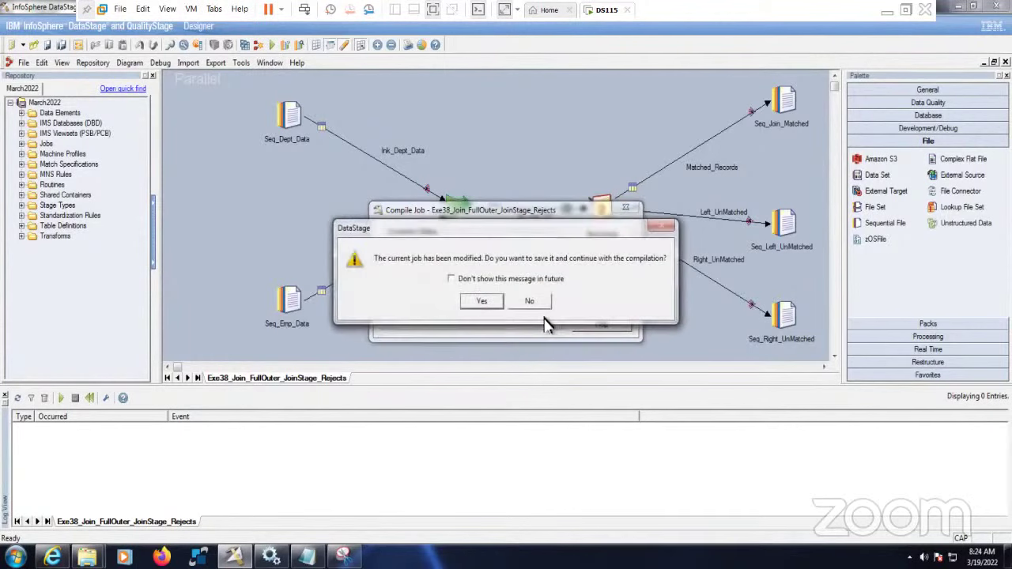
Save the job, dismiss the error about Seq_Join_Matched's empty File, and open that stage.
left_click(488, 302)
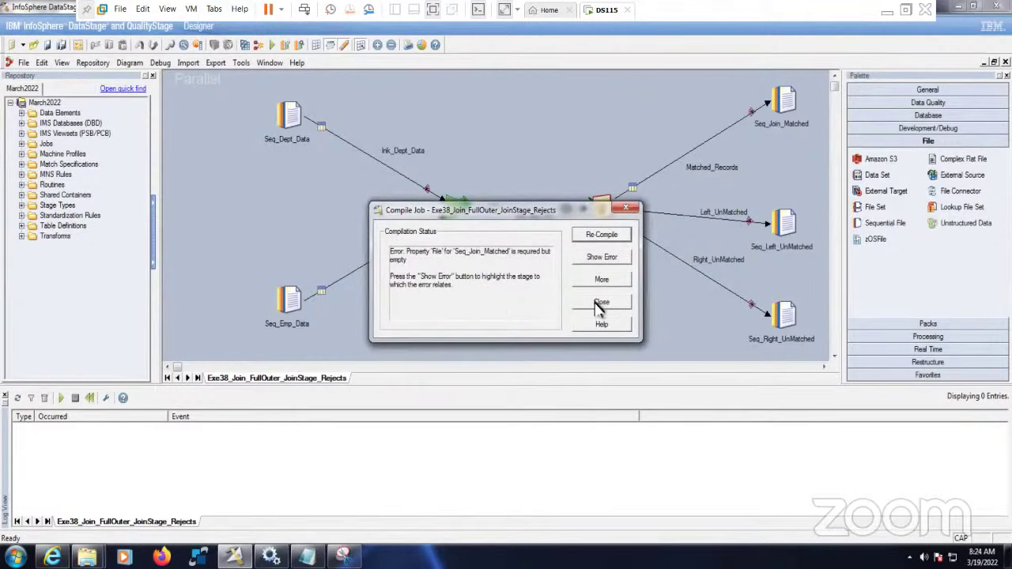
left_click(598, 304)
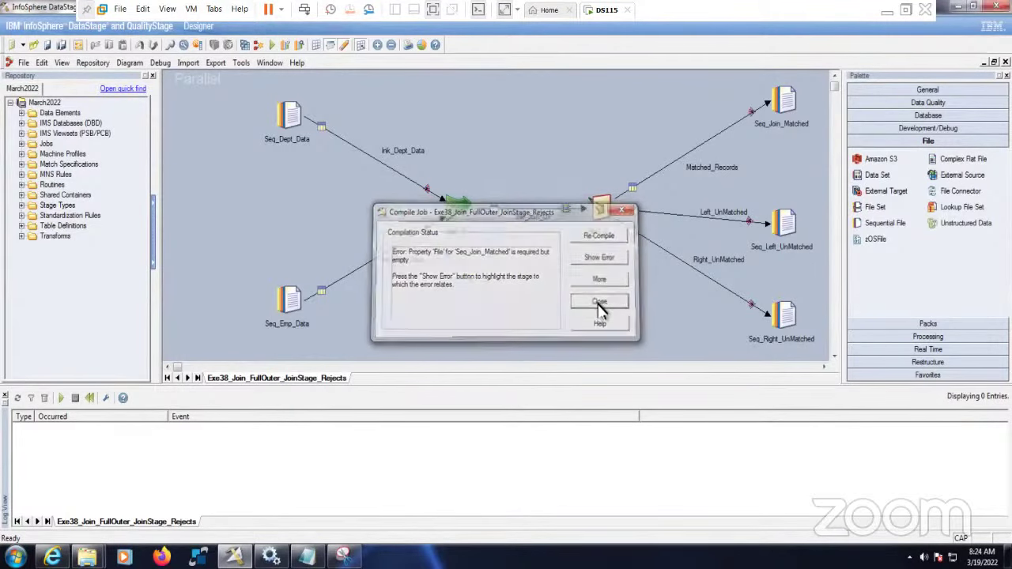
double_click(784, 102)
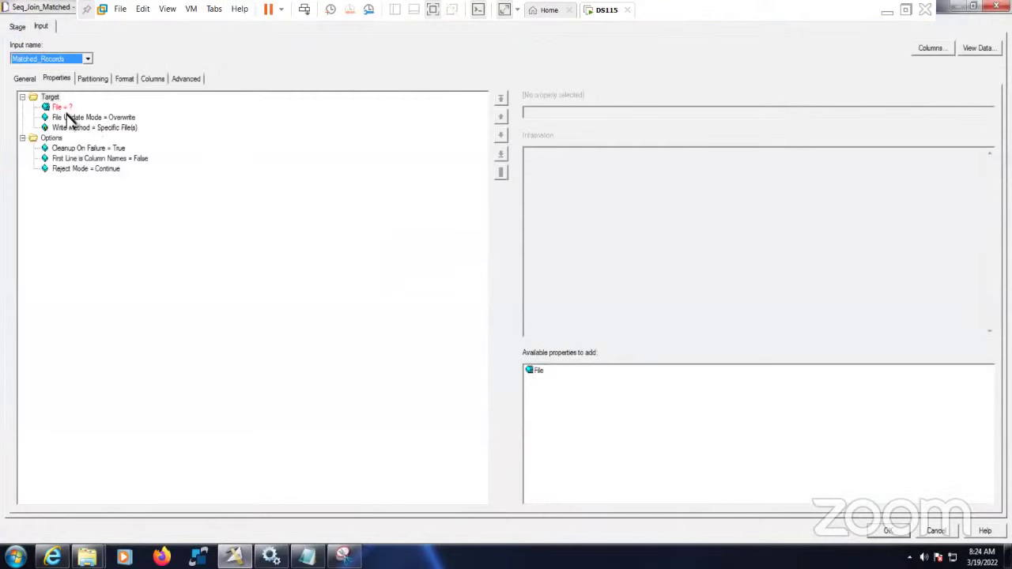
Set Seq_Join_Matched's File to C:\Target\Join_Matched.txt and First Line is Column Names to True.
left_click(62, 108)
left_click(988, 112)
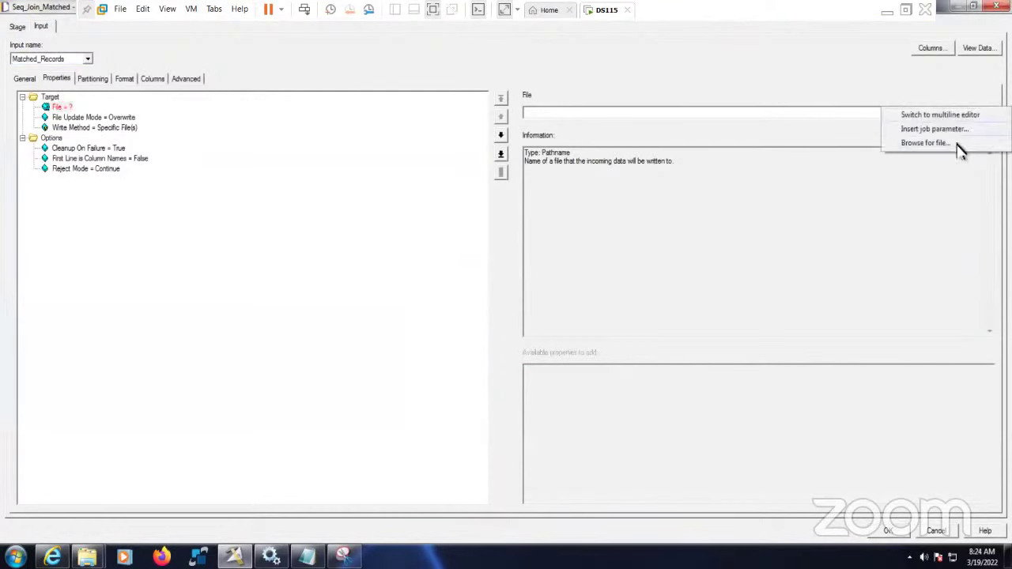
left_click(933, 145)
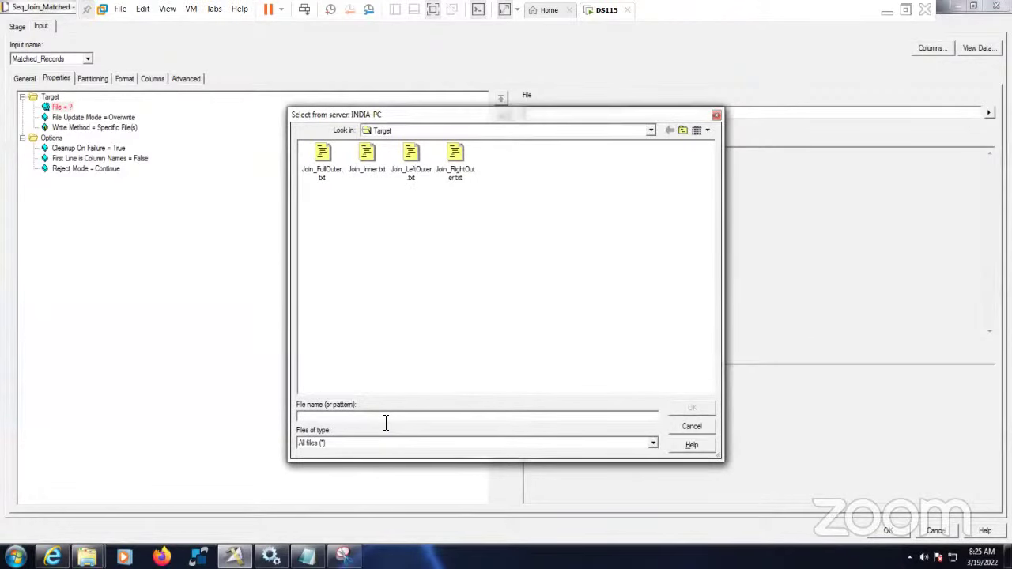
type("Join_Matched.txt")
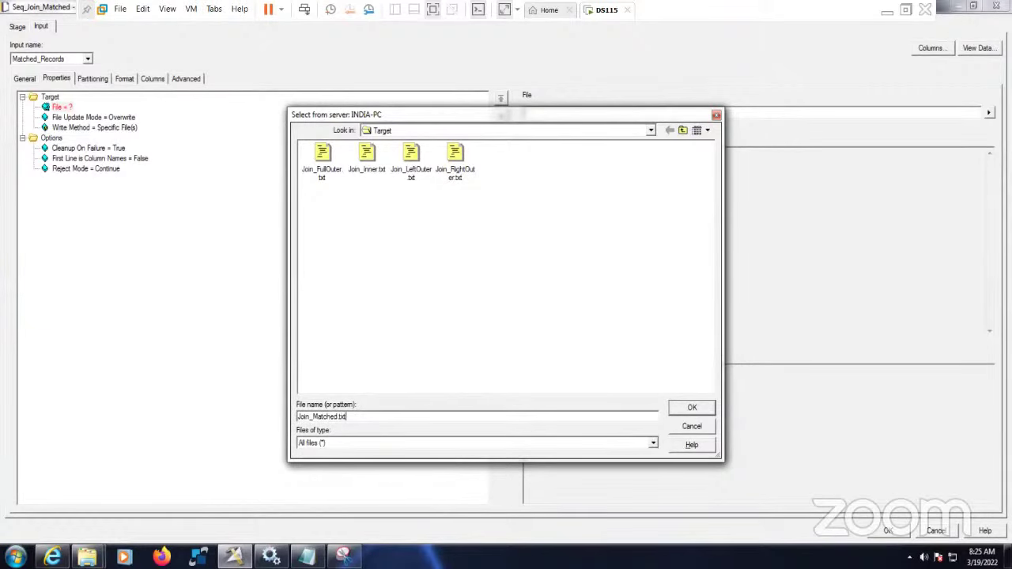
left_click(692, 410)
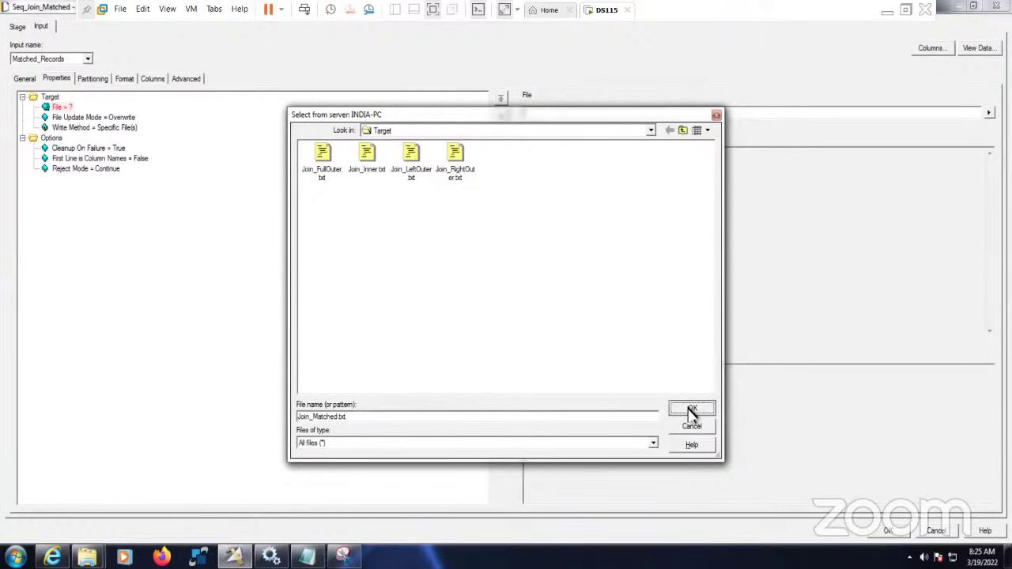
left_click(136, 159)
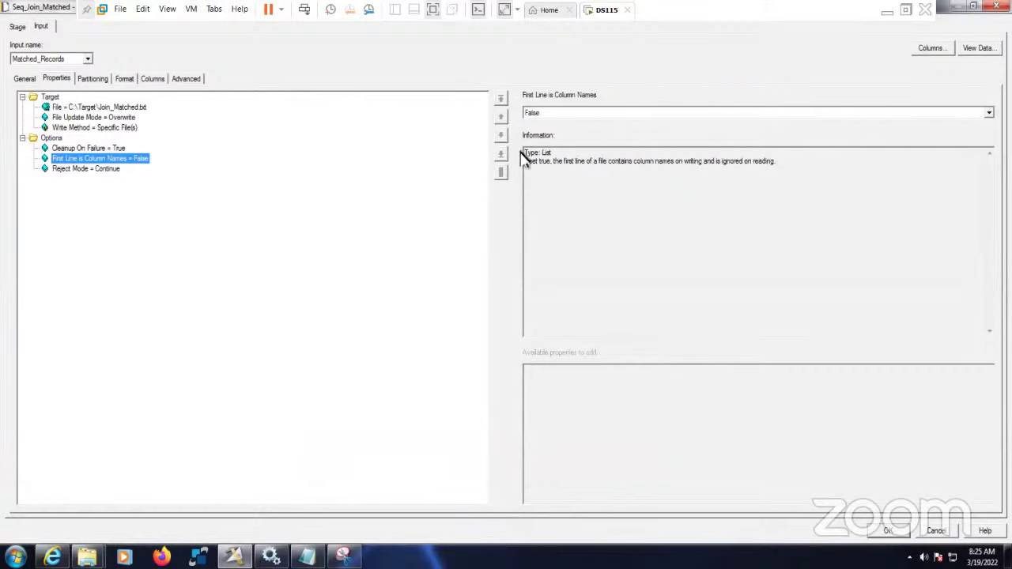
left_click(537, 115)
left_click(539, 133)
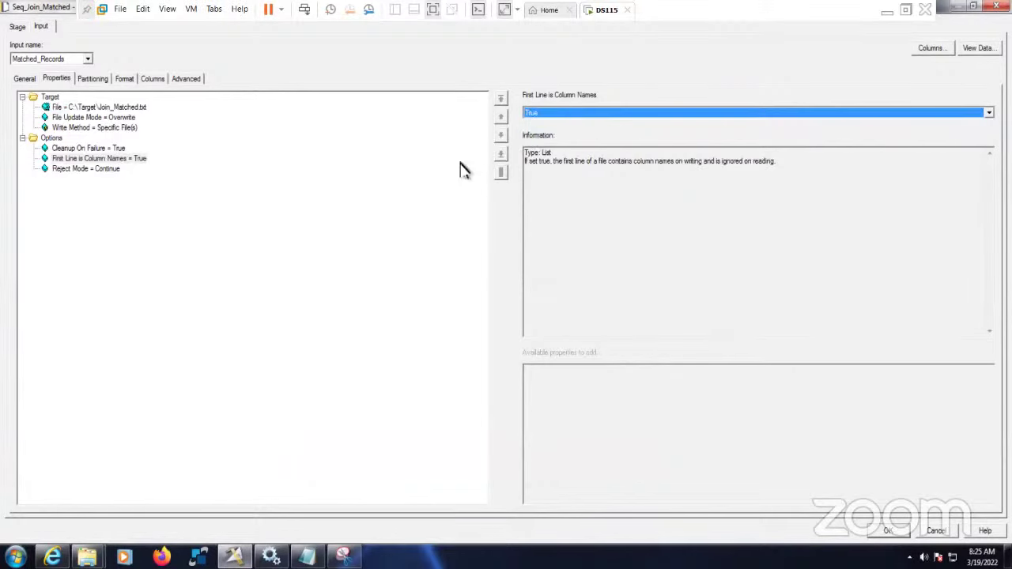
Delete the Quote property from Seq_Join_Matched's format settings.
left_click(98, 81)
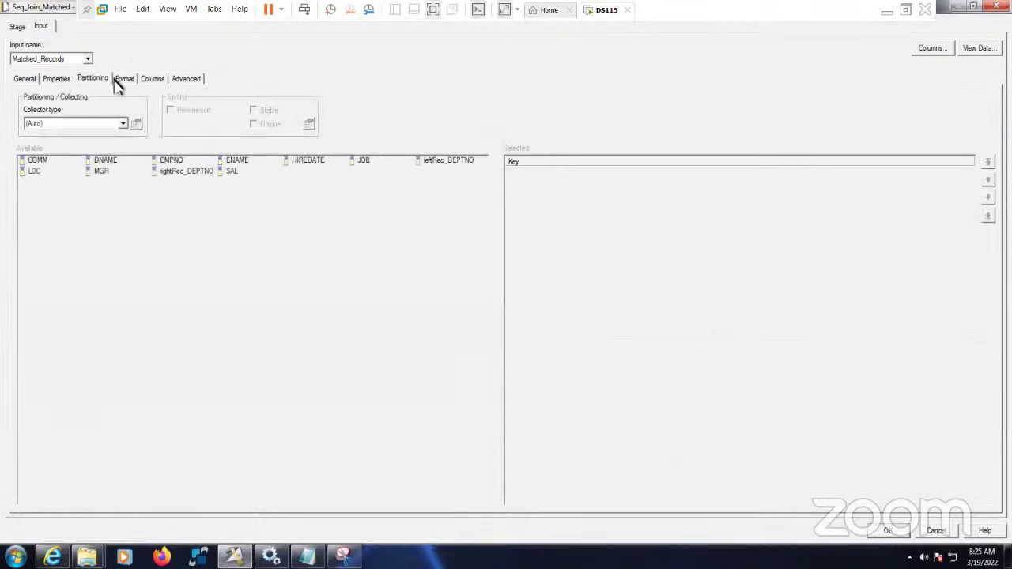
left_click(118, 83)
left_click(69, 146)
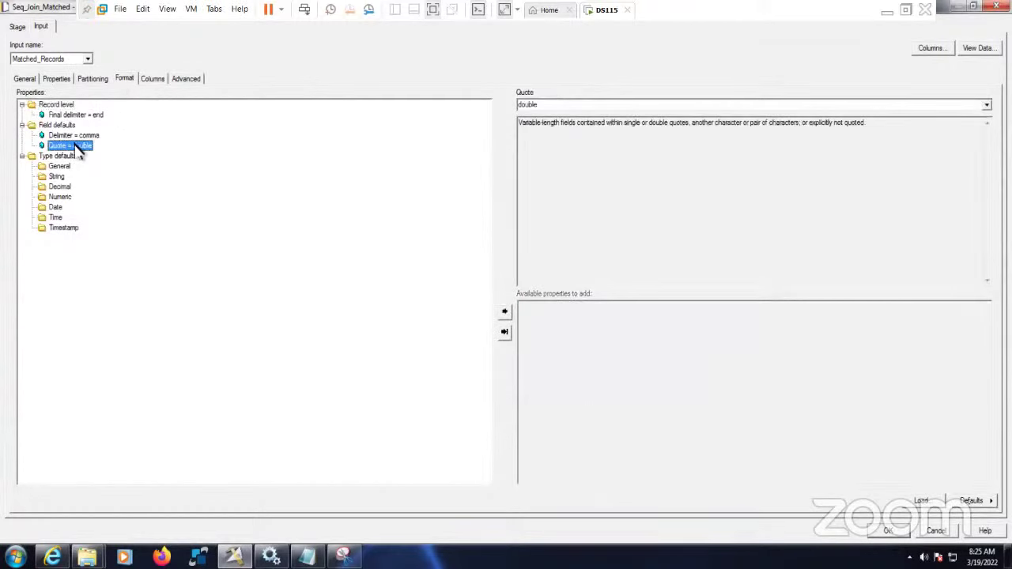
key("Delete")
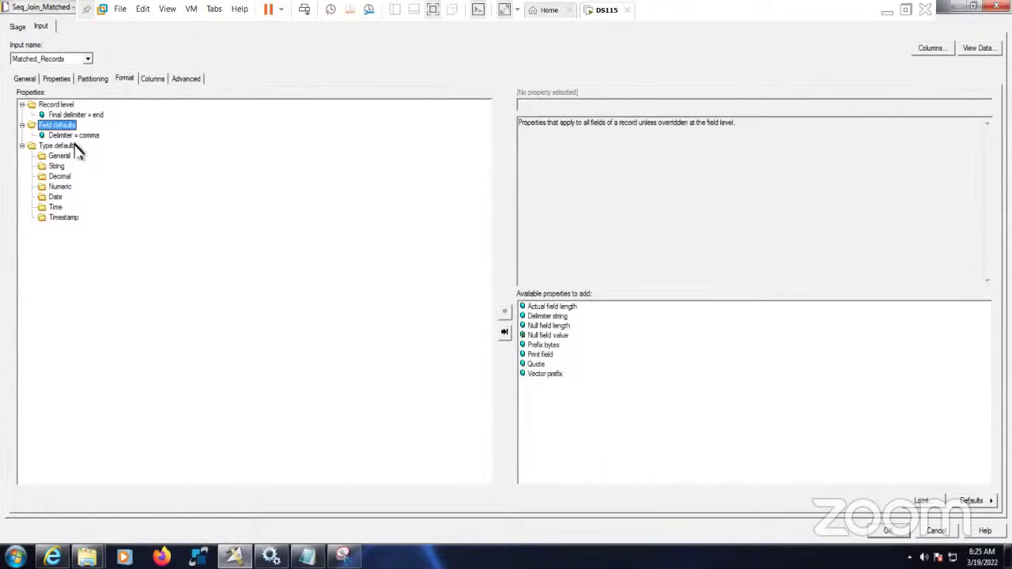
Add a Null field value under Field defaults and accept the Seq_Join_Matched settings.
left_click(151, 79)
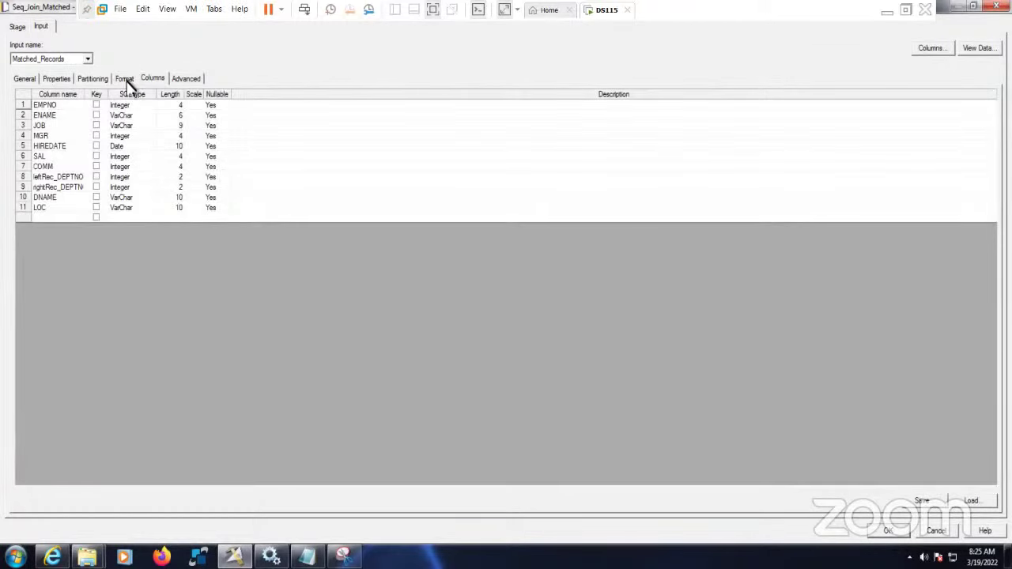
left_click(124, 79)
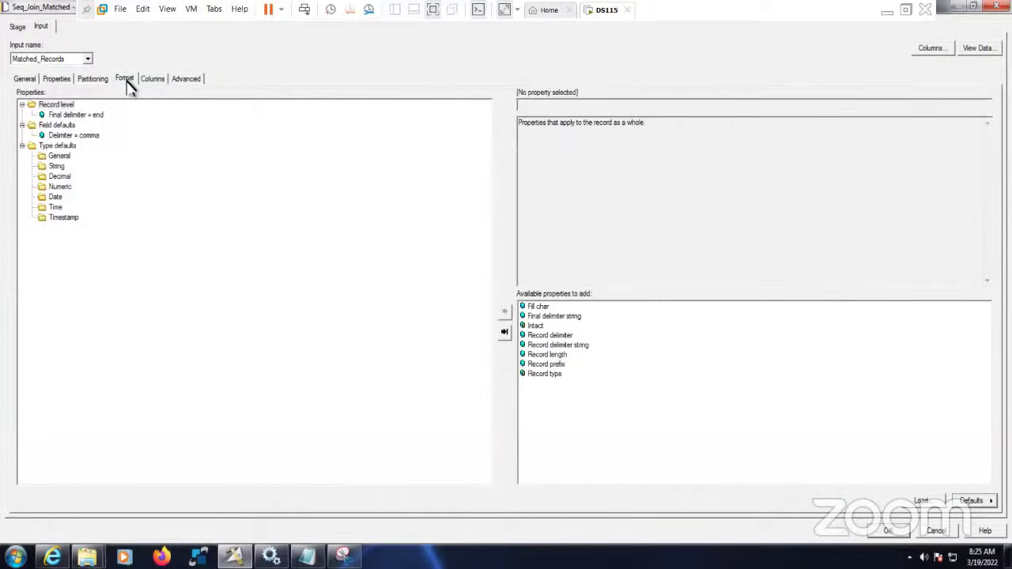
left_click(63, 126)
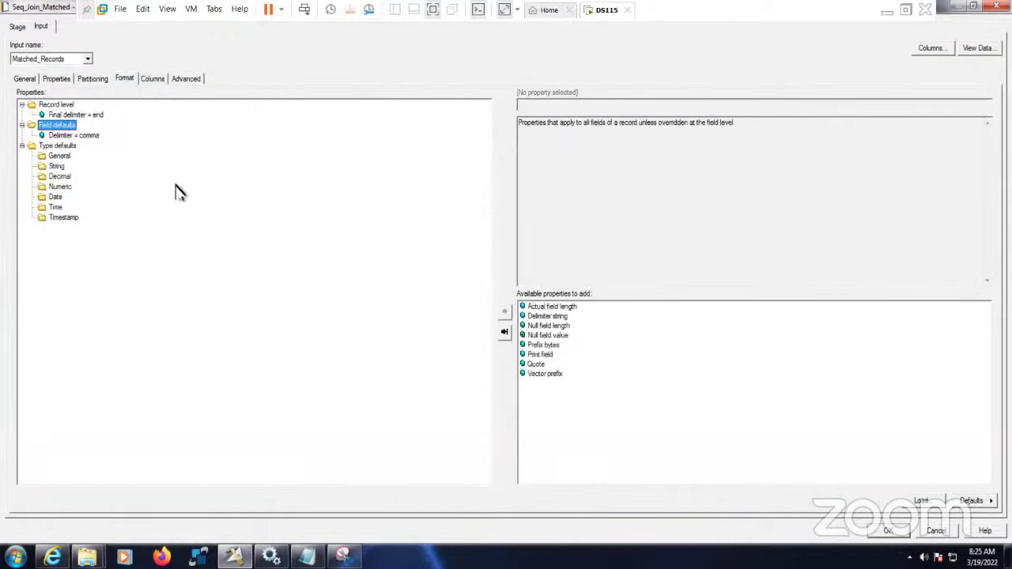
double_click(549, 336)
left_click(541, 106)
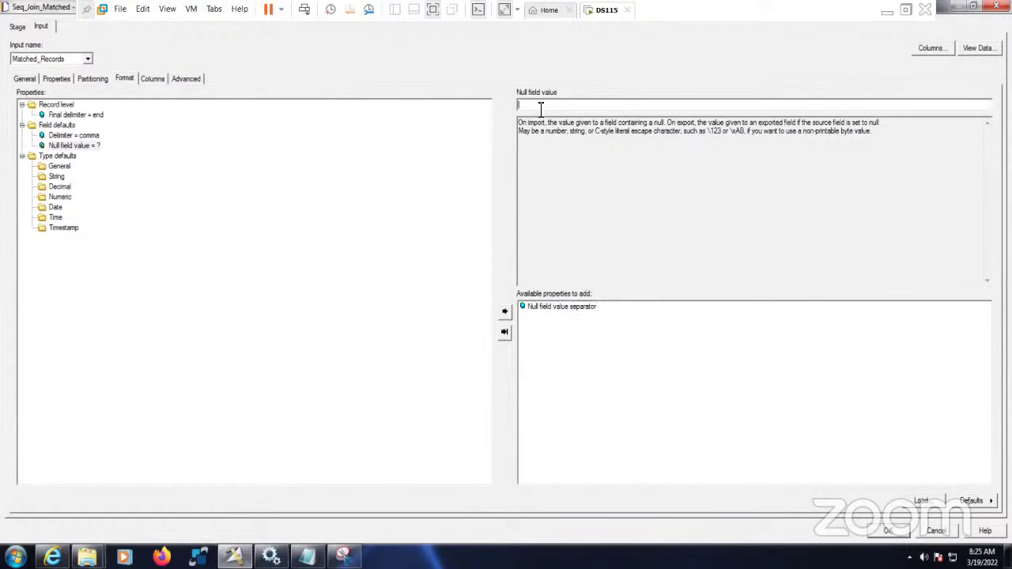
left_click(152, 79)
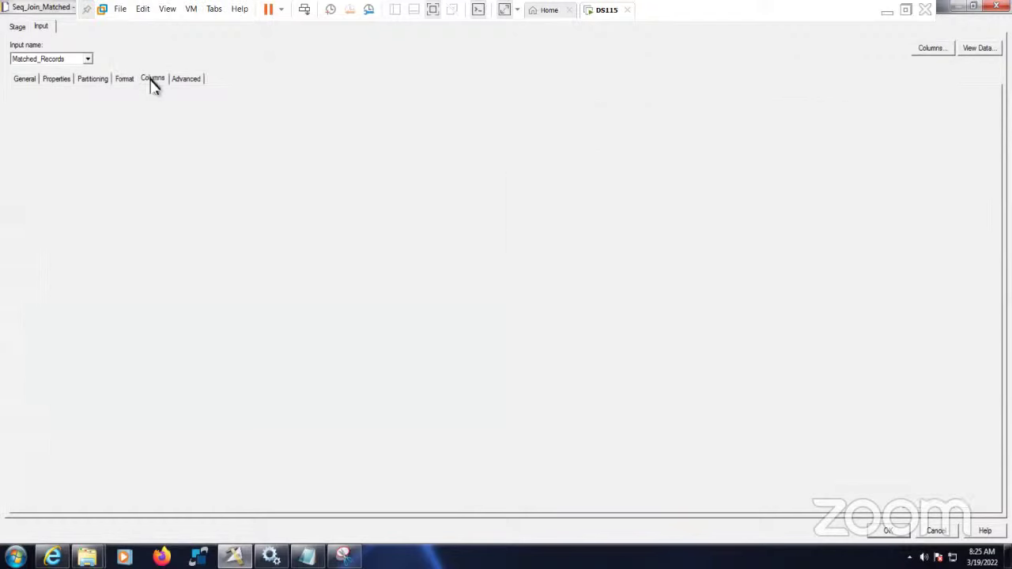
left_click(887, 530)
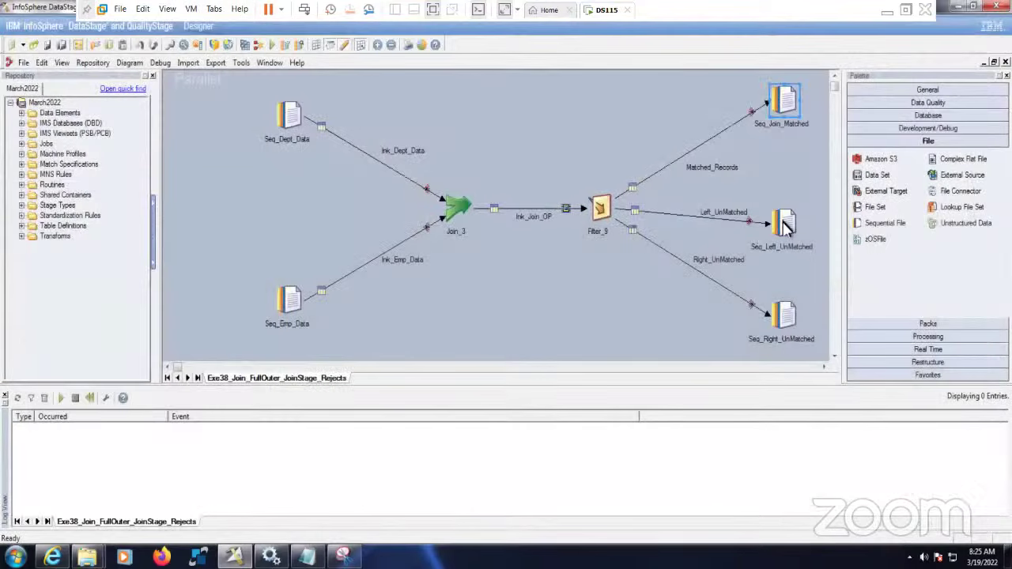
double_click(781, 224)
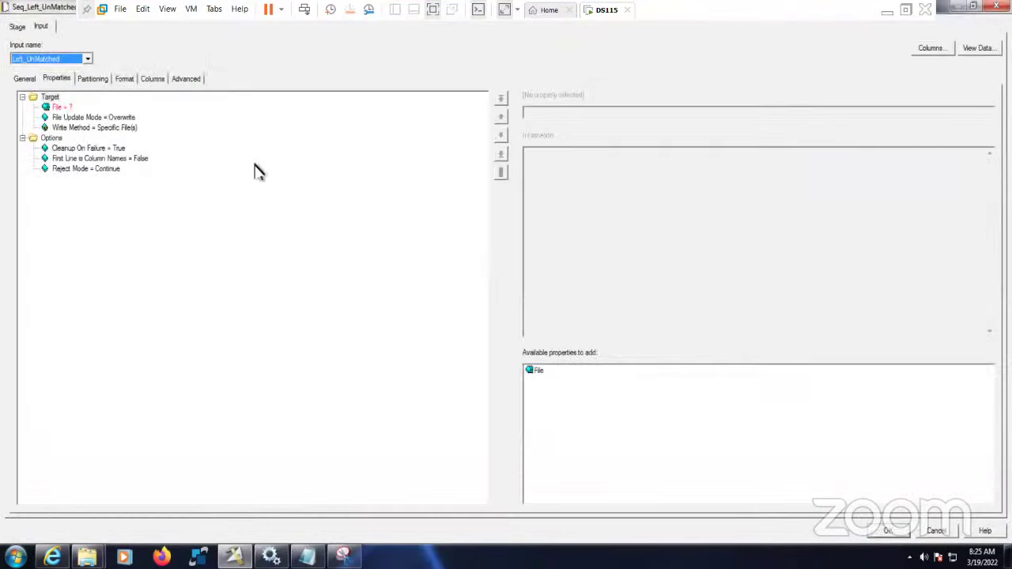
Set Seq_Left_UnMatched's File to C:\Target\Left_UnMatched.
left_click(62, 107)
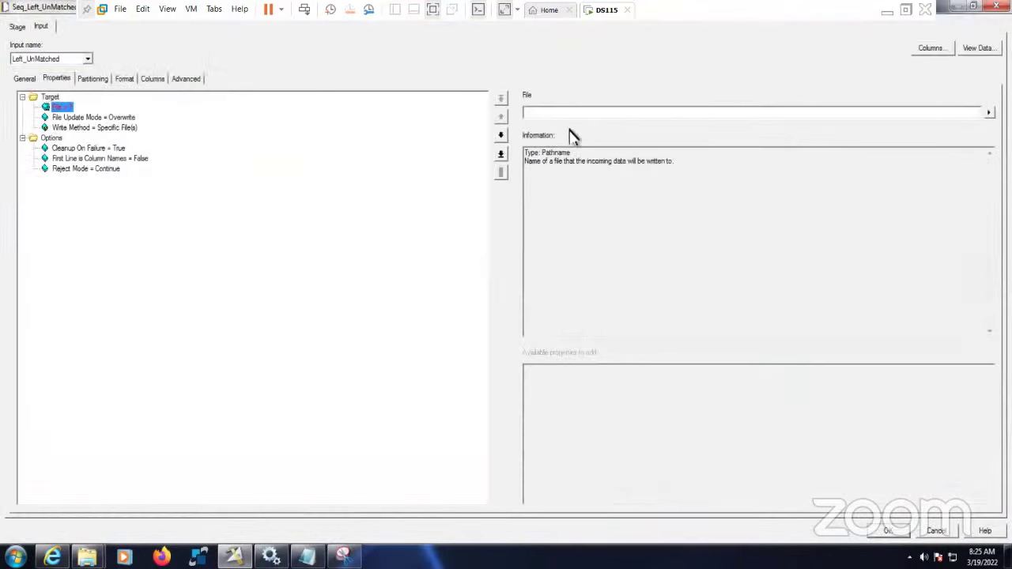
left_click(988, 112)
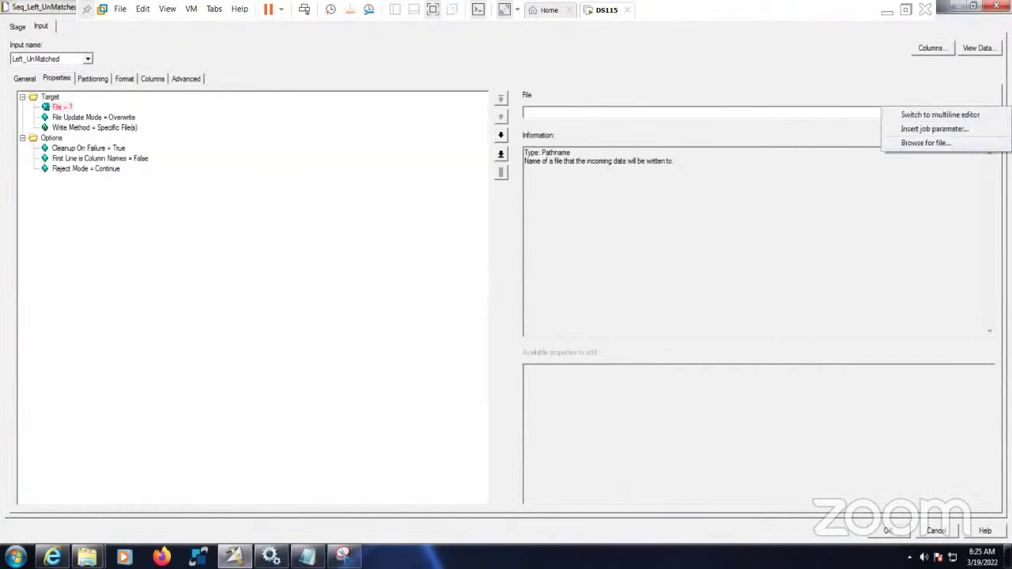
left_click(952, 144)
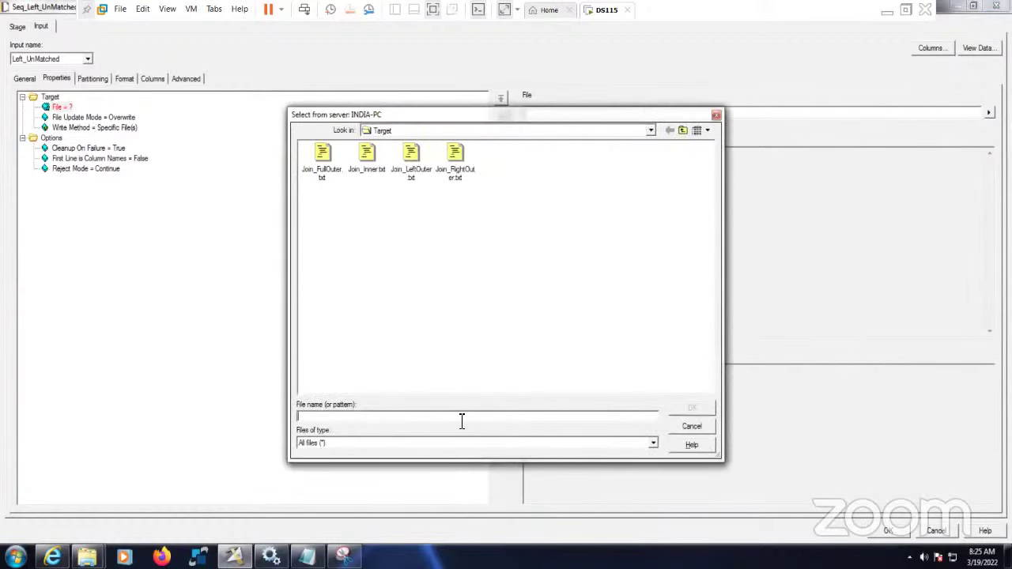
type("Left_UnMatched")
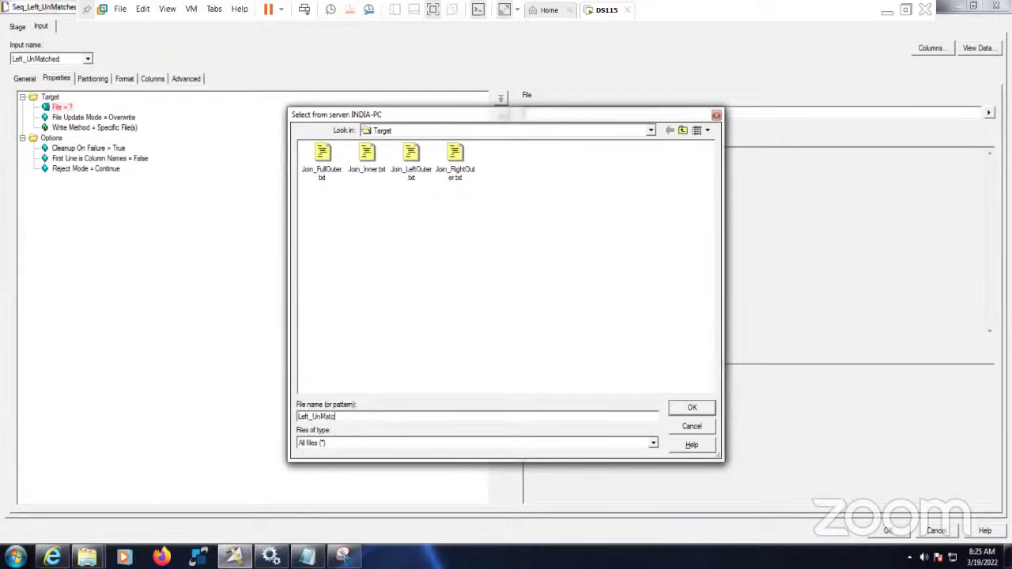
left_click(692, 408)
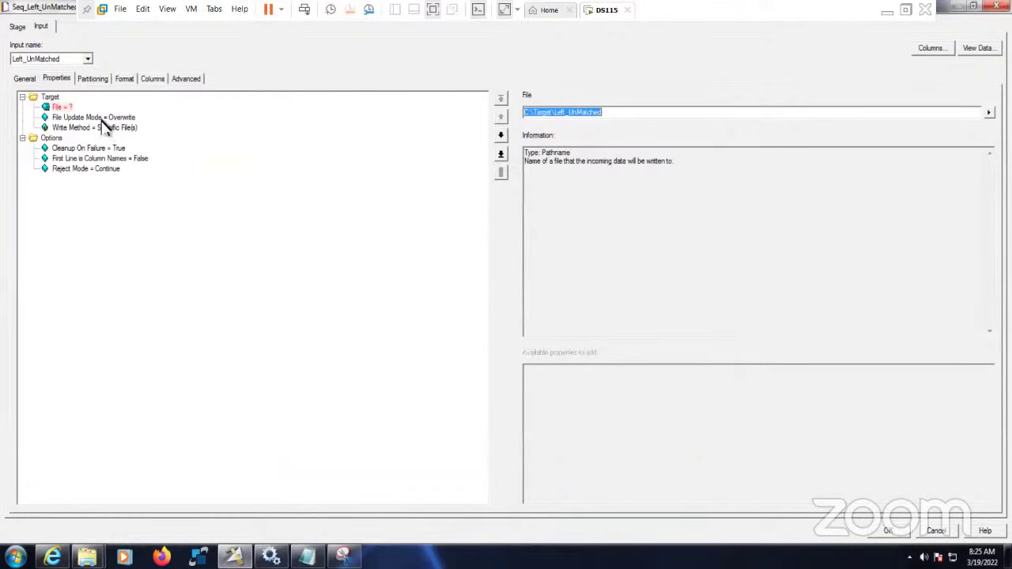
left_click(103, 119)
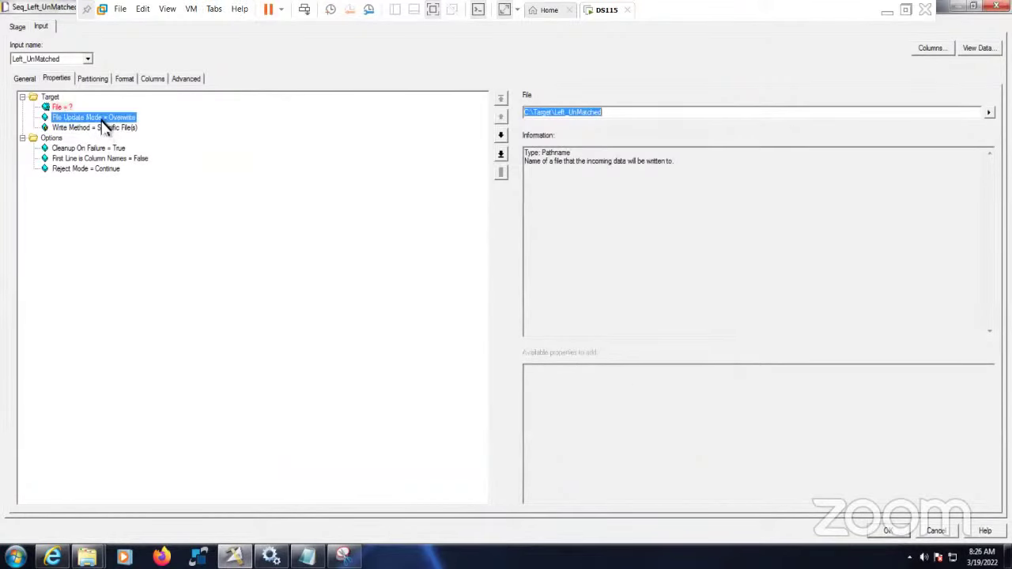
Set First Line is Column Names to True.
left_click(127, 79)
left_click(89, 79)
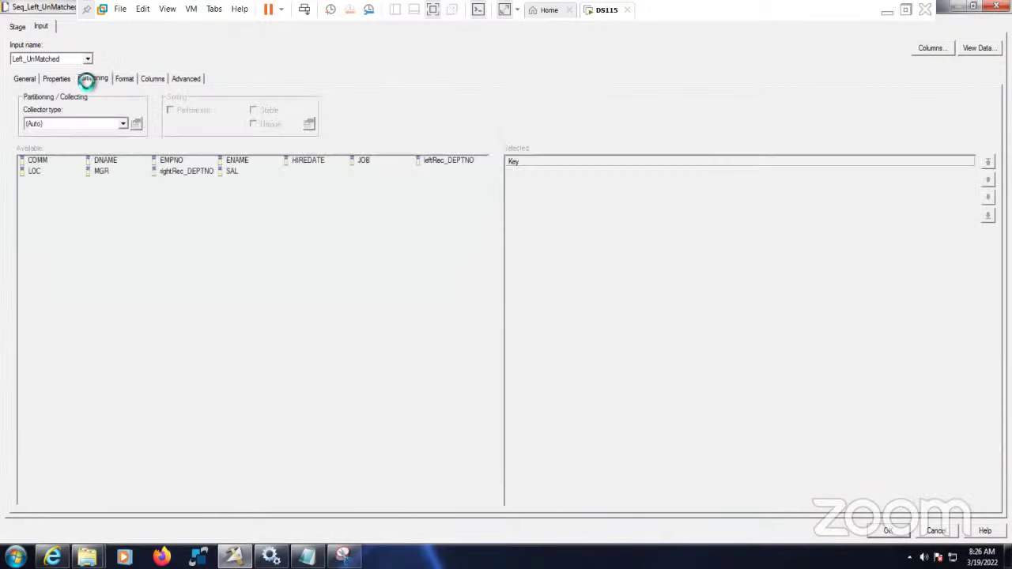
left_click(67, 79)
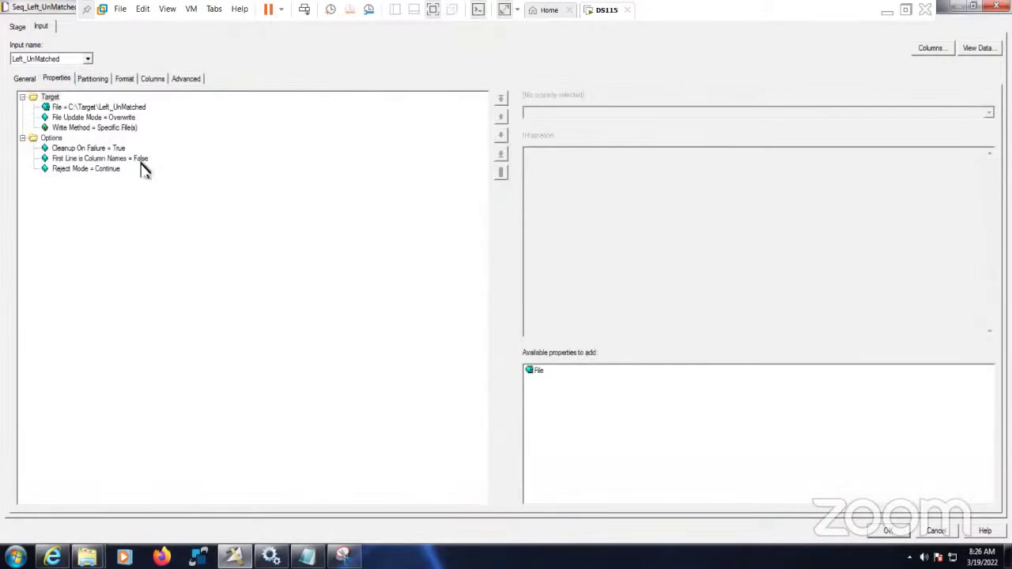
left_click(139, 160)
left_click(614, 115)
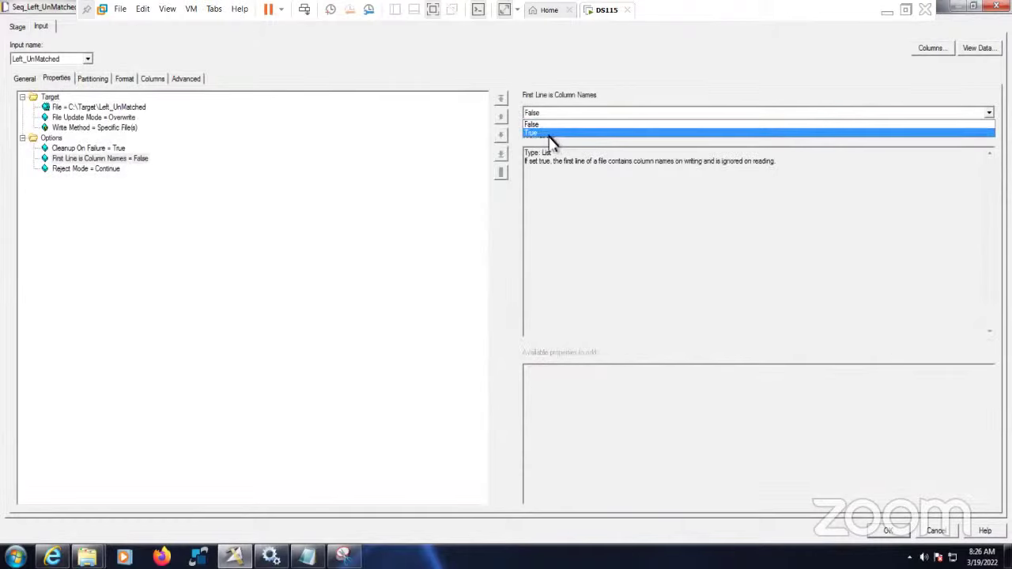
left_click(550, 134)
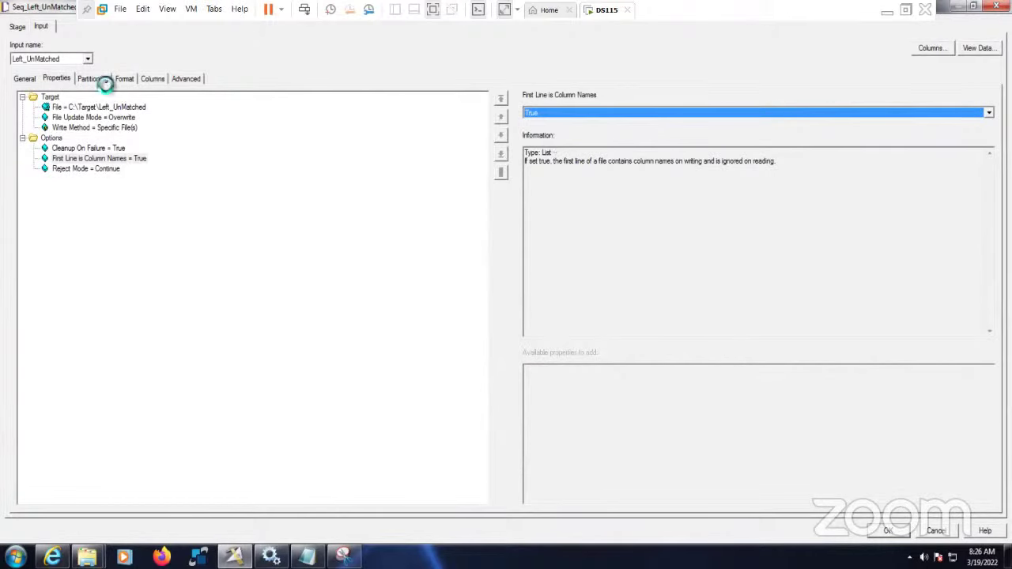
Delete the Quote property from the format settings and accept the stage.
left_click(101, 80)
left_click(124, 79)
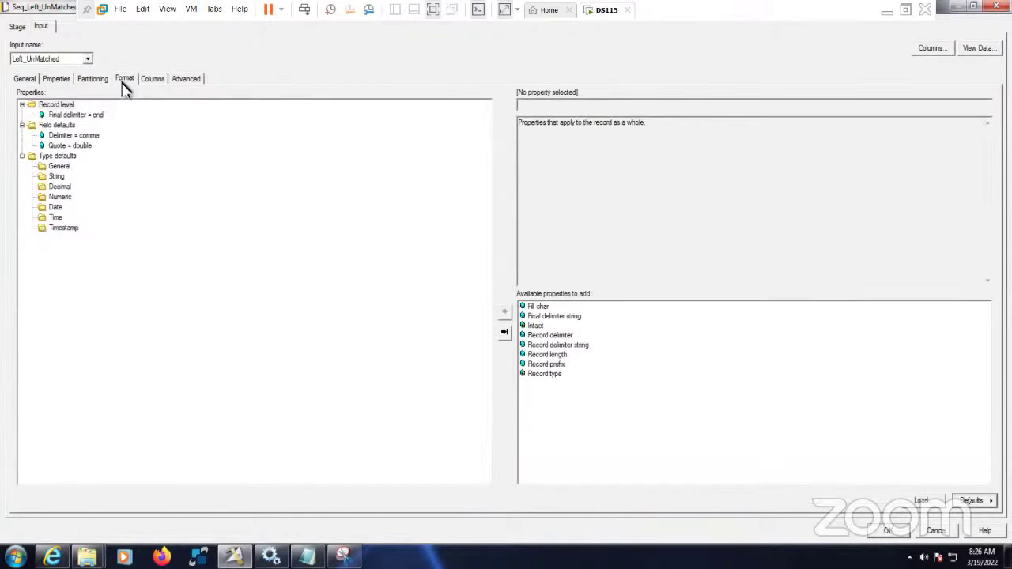
left_click(89, 146)
key("Delete")
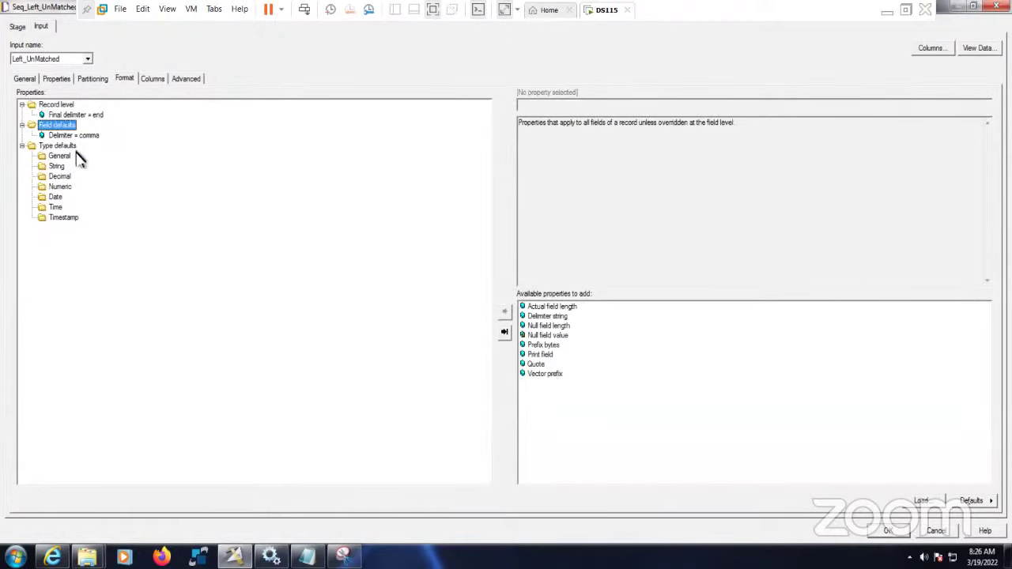
left_click(156, 82)
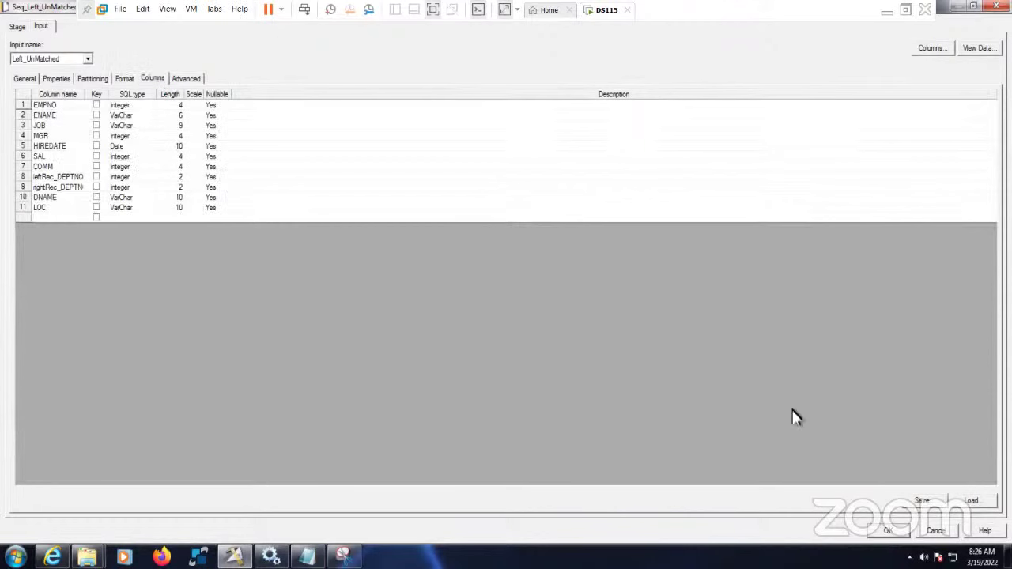
left_click(887, 530)
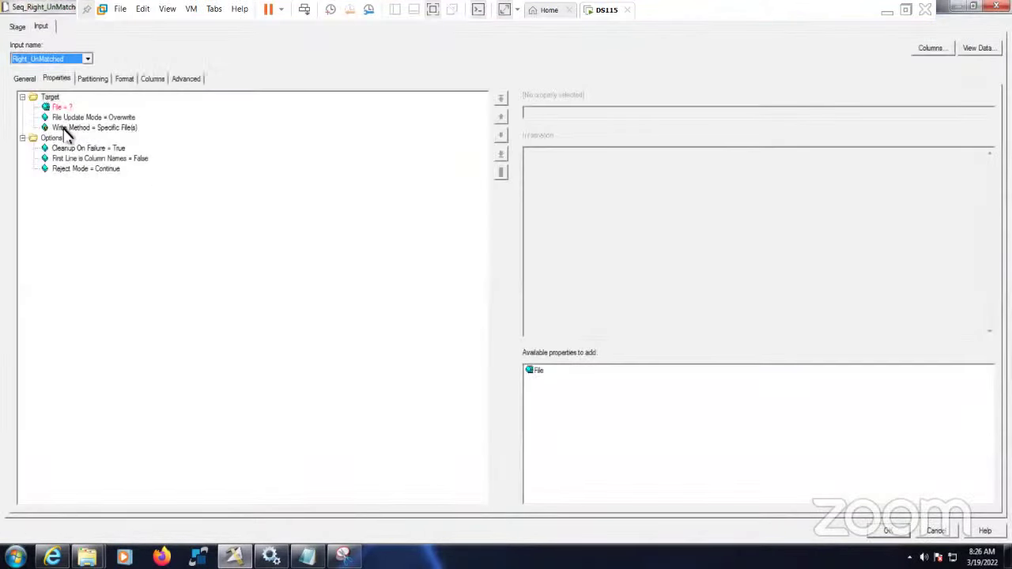
Set Seq_Right_UnMatched's File to C:\Target\Right_UnMatched.txt.
left_click(60, 107)
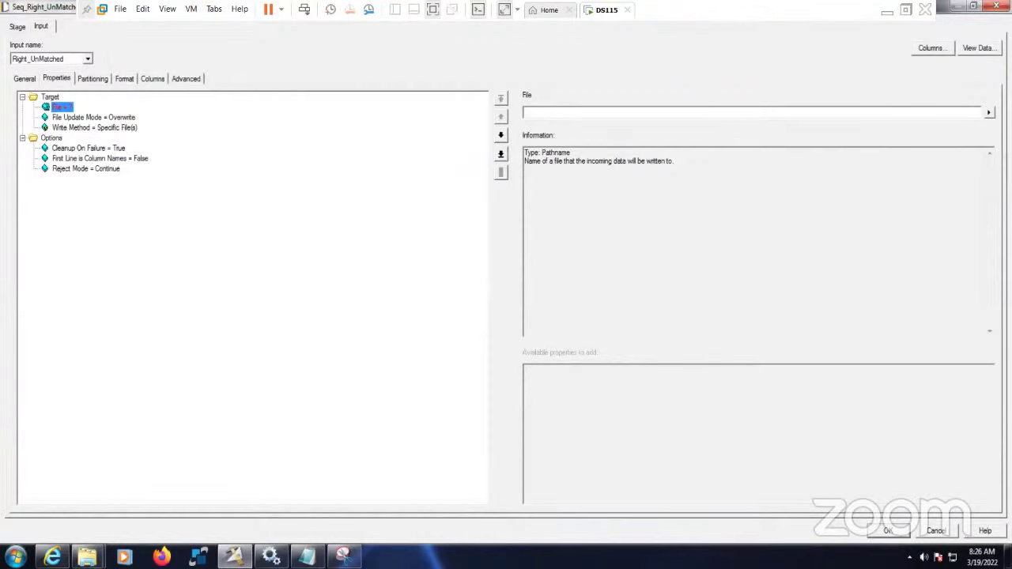
left_click(988, 112)
left_click(952, 147)
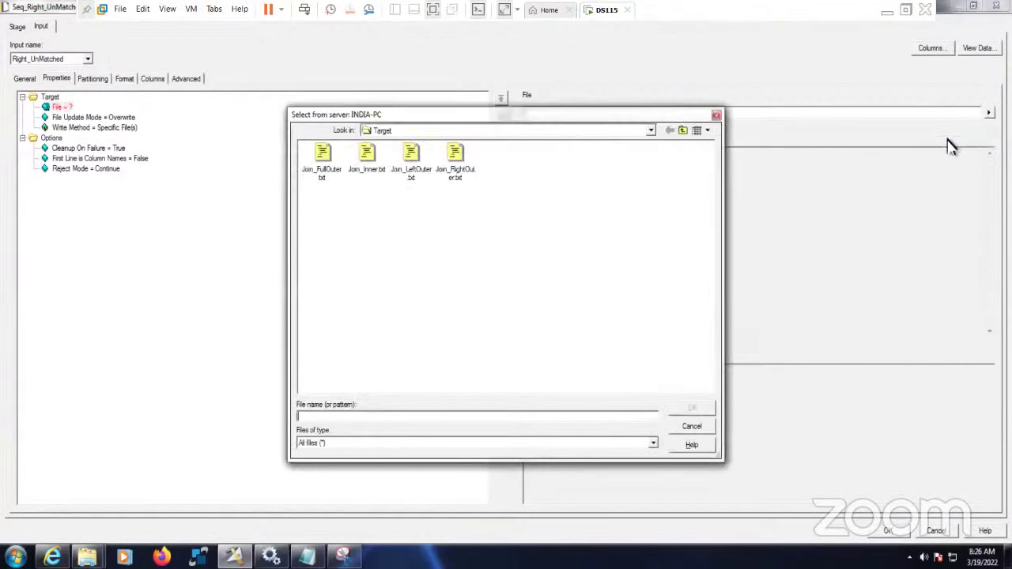
left_click(428, 417)
type("Right_")
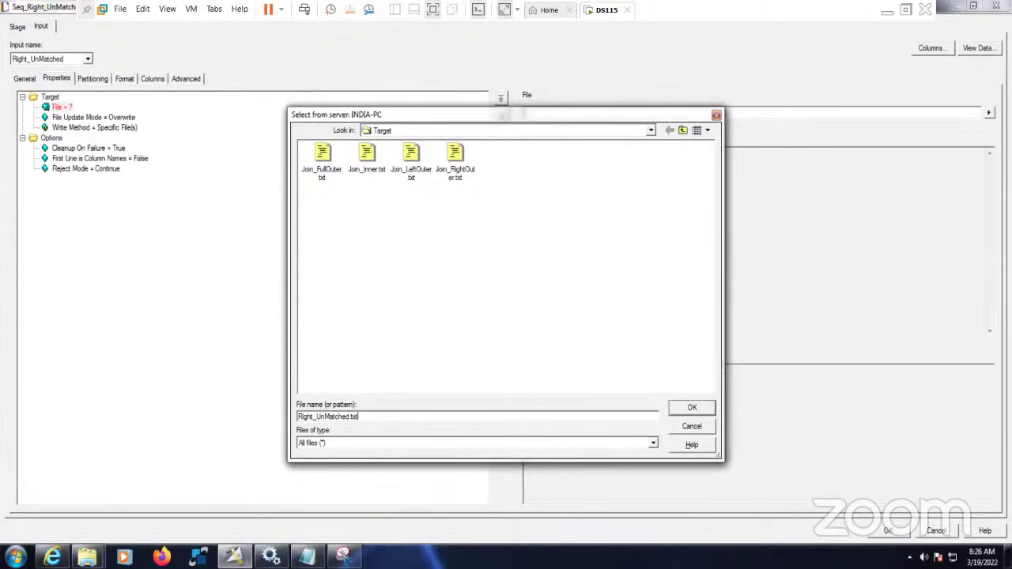
type("UnMatched.txt")
left_click(693, 409)
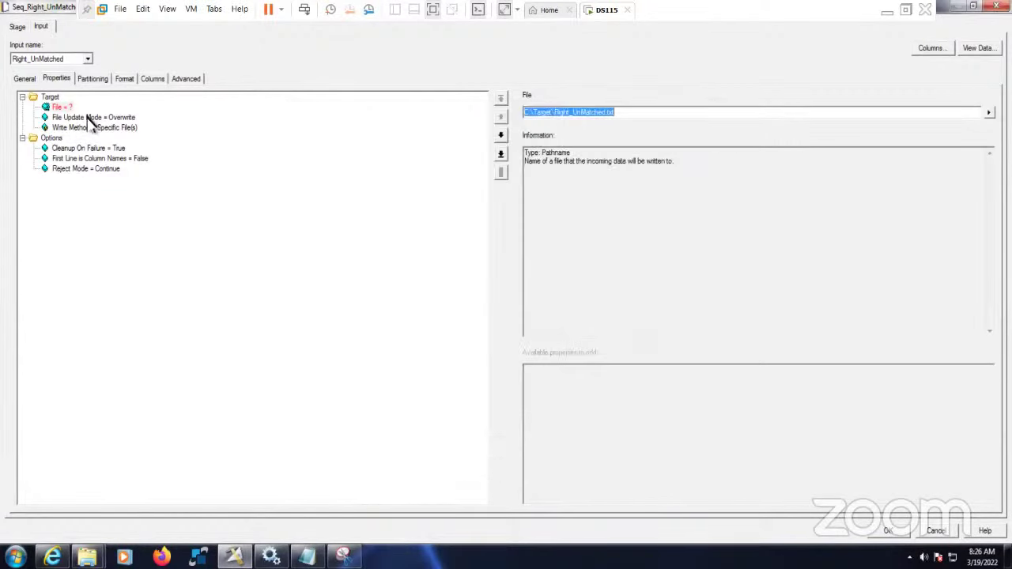
left_click(88, 119)
Set First Line is Column Names to True.
left_click(119, 159)
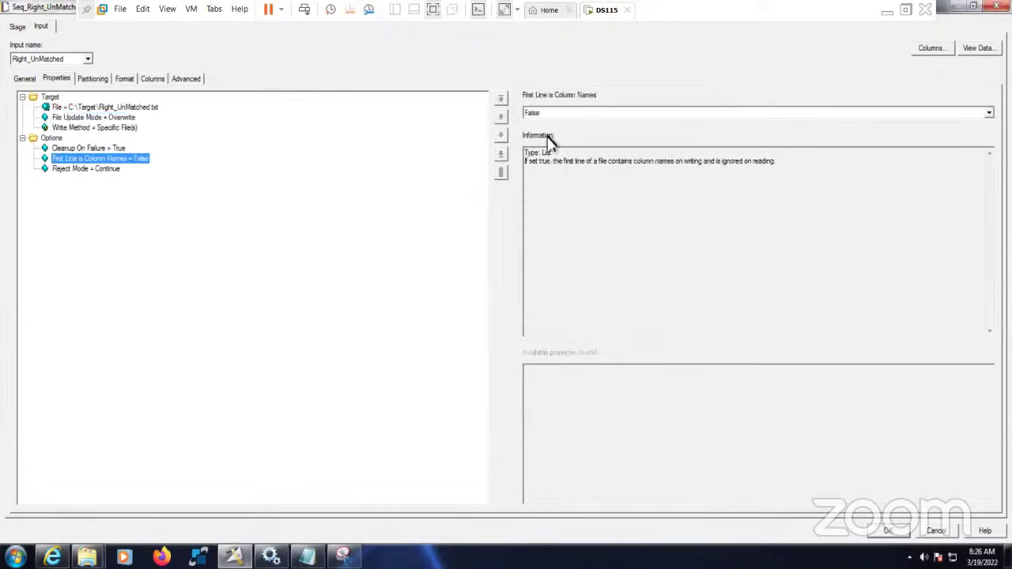
left_click(559, 115)
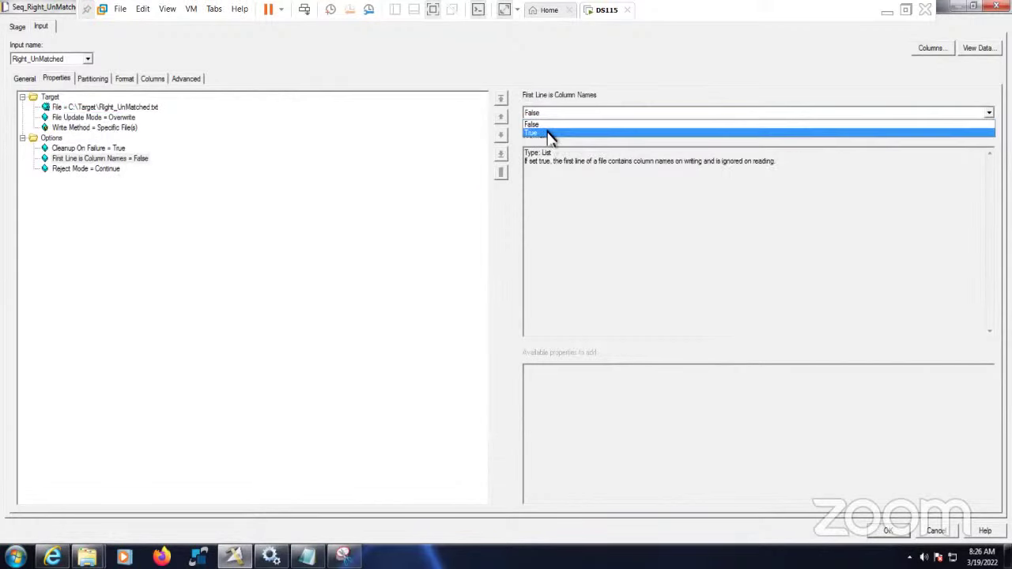
left_click(546, 134)
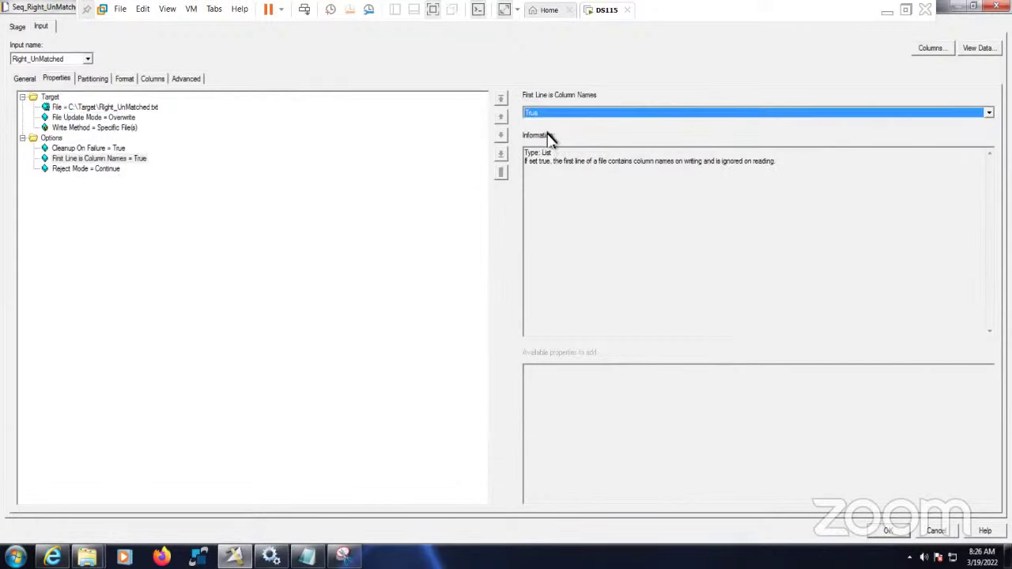
Delete the Quote property from the format settings and accept the stage.
left_click(98, 82)
left_click(122, 80)
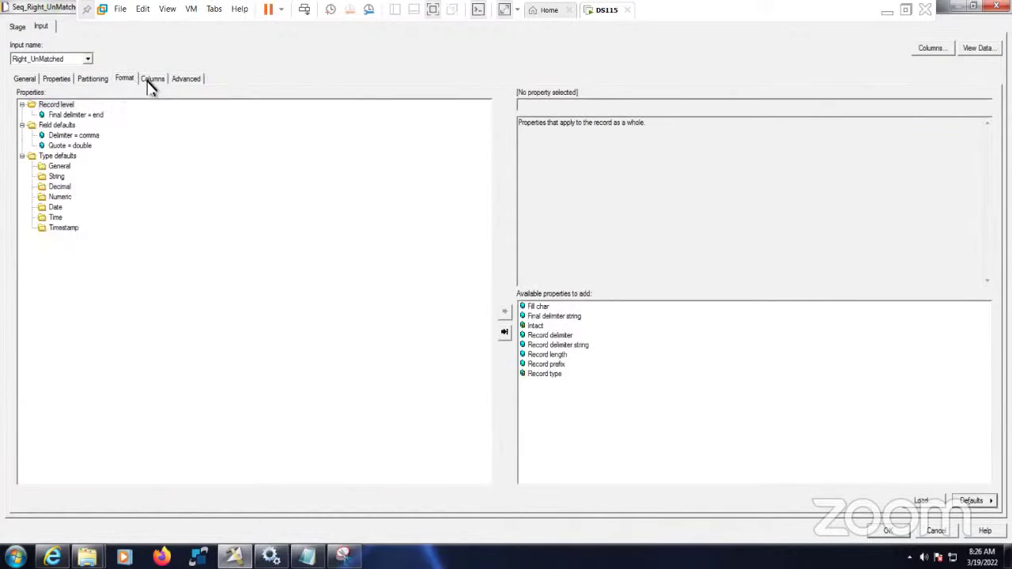
key("Down")
key("Down")
key("Down")
key("Down")
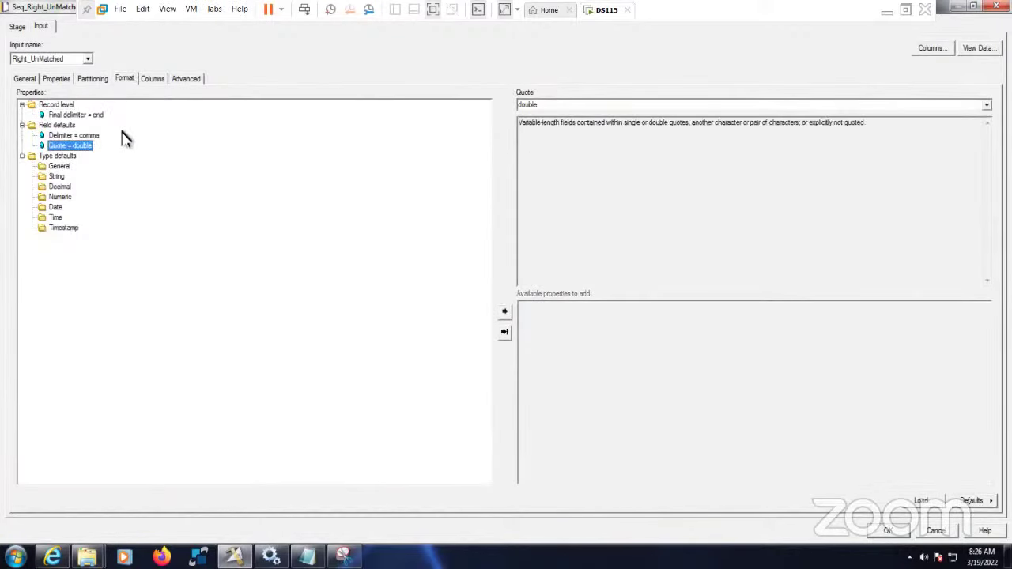
key("Delete")
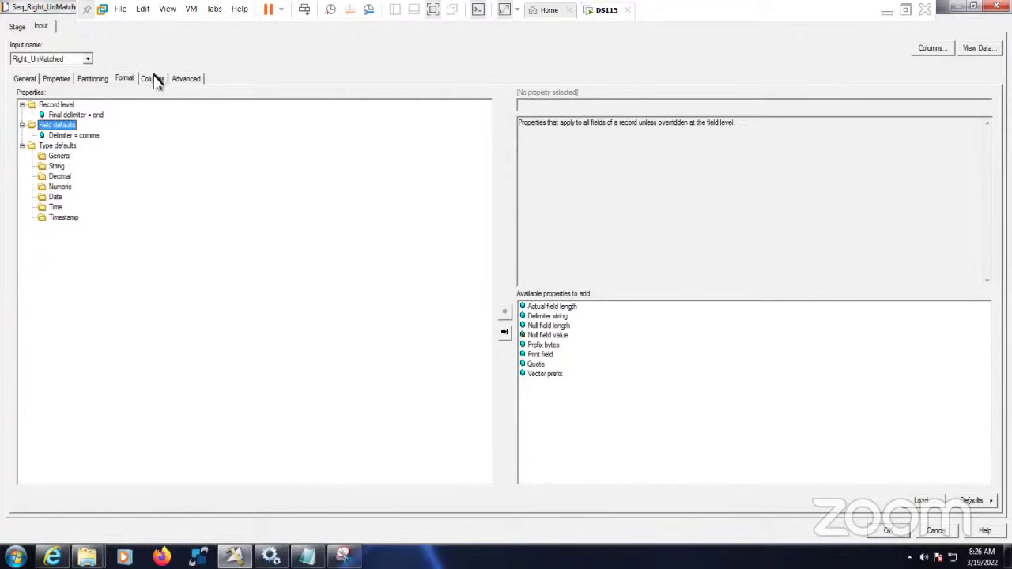
left_click(152, 79)
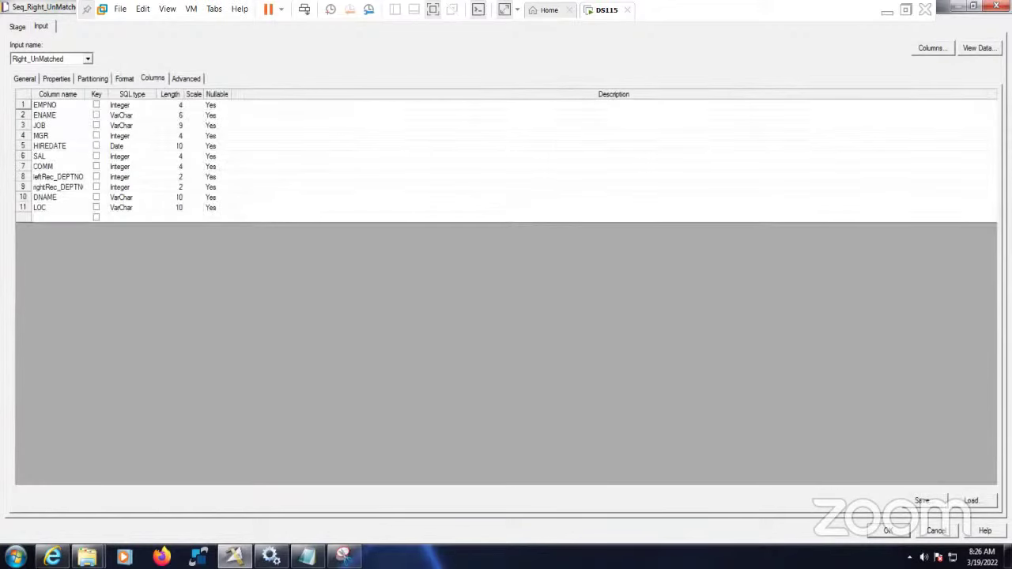
key("Return")
Remove the Null field value property from Seq_Join_Matched's format.
double_click(774, 111)
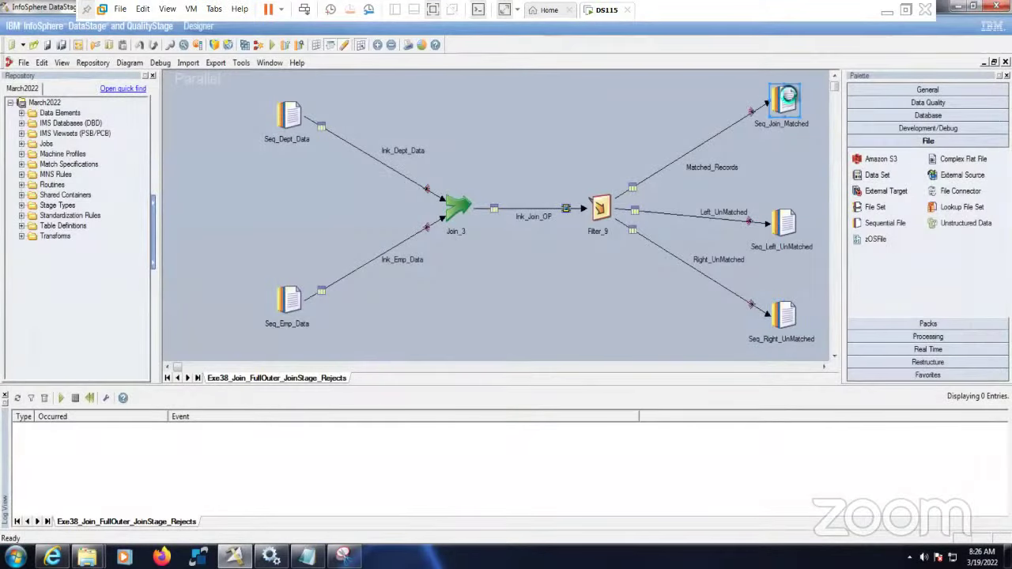
left_click(124, 78)
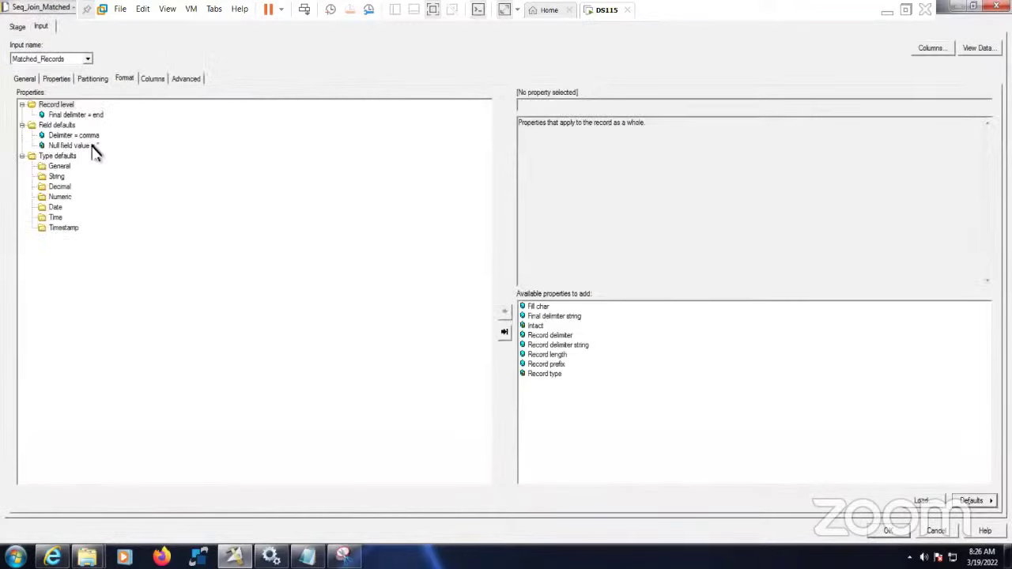
left_click(75, 146)
key("Delete")
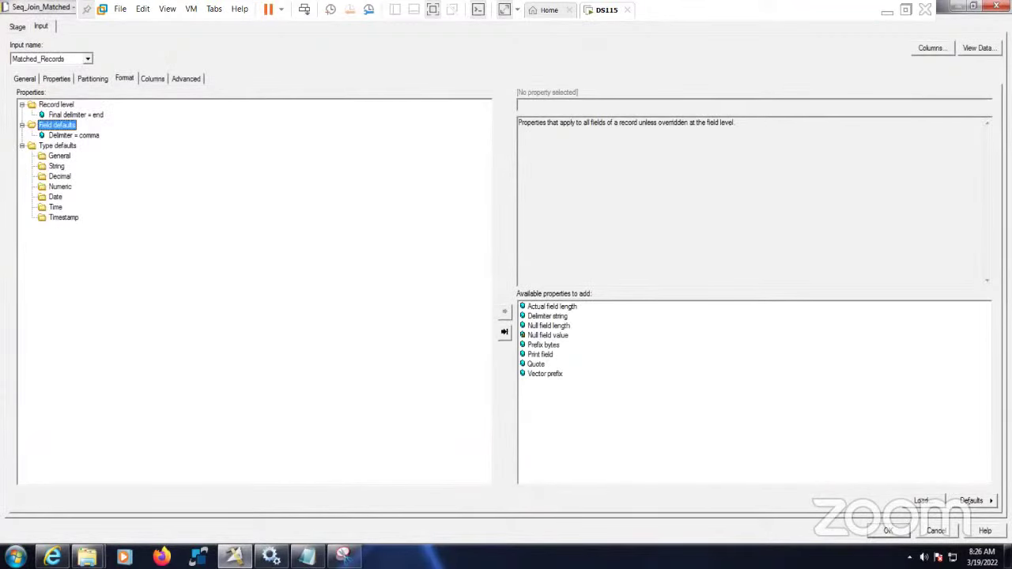
left_click(886, 530)
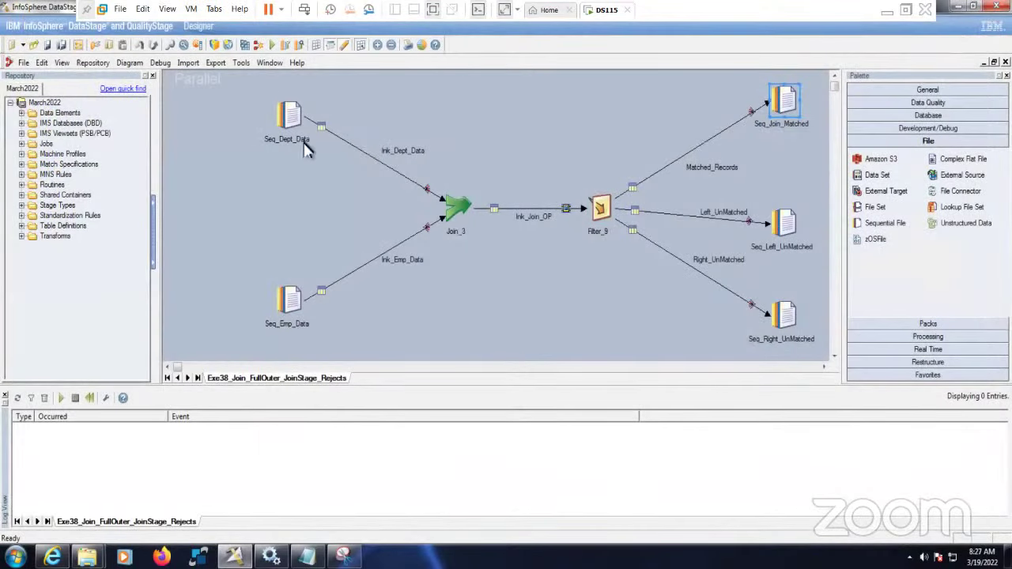
Save, compile and run job Exe38.
left_click(272, 45)
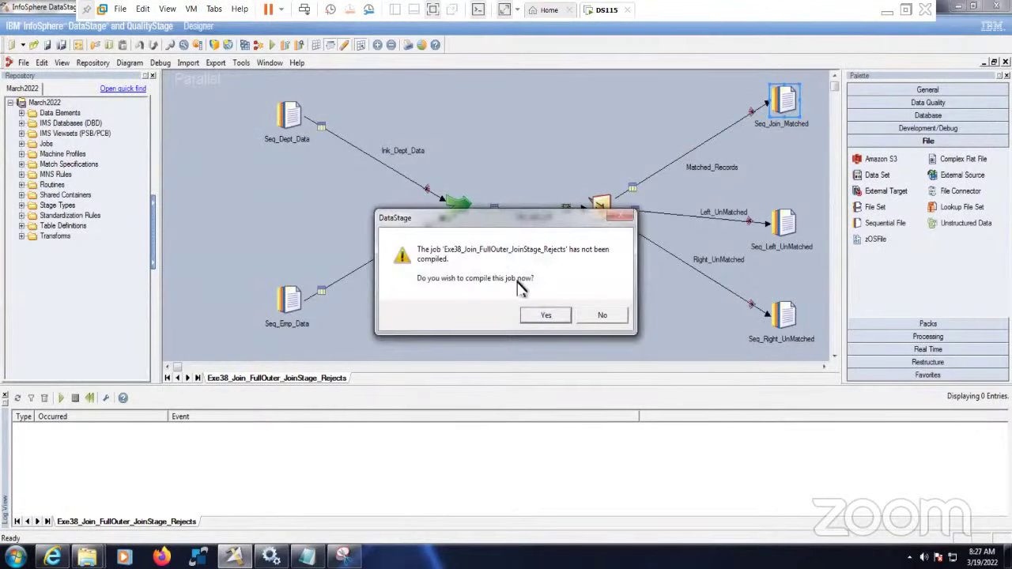
left_click(546, 315)
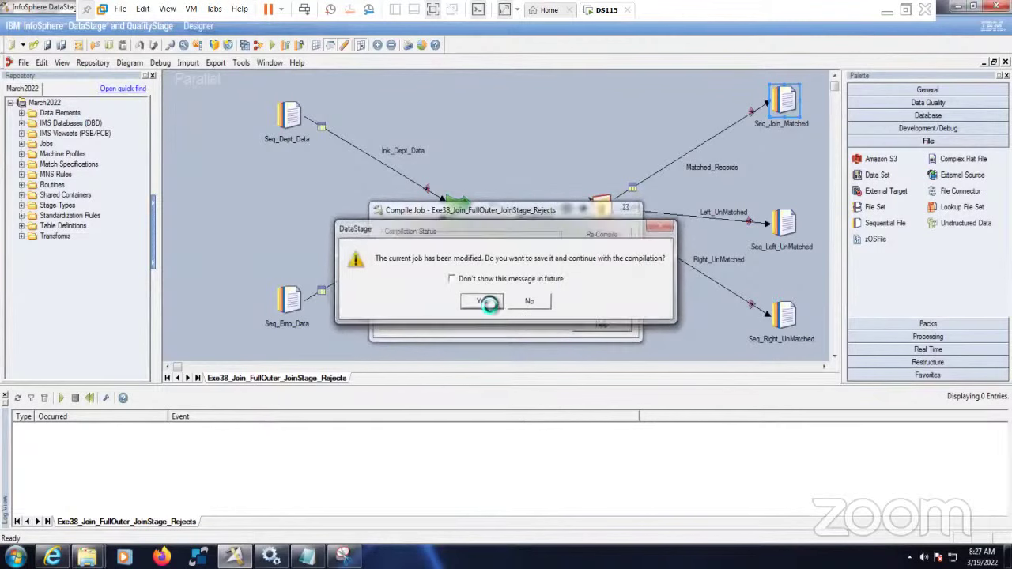
left_click(488, 303)
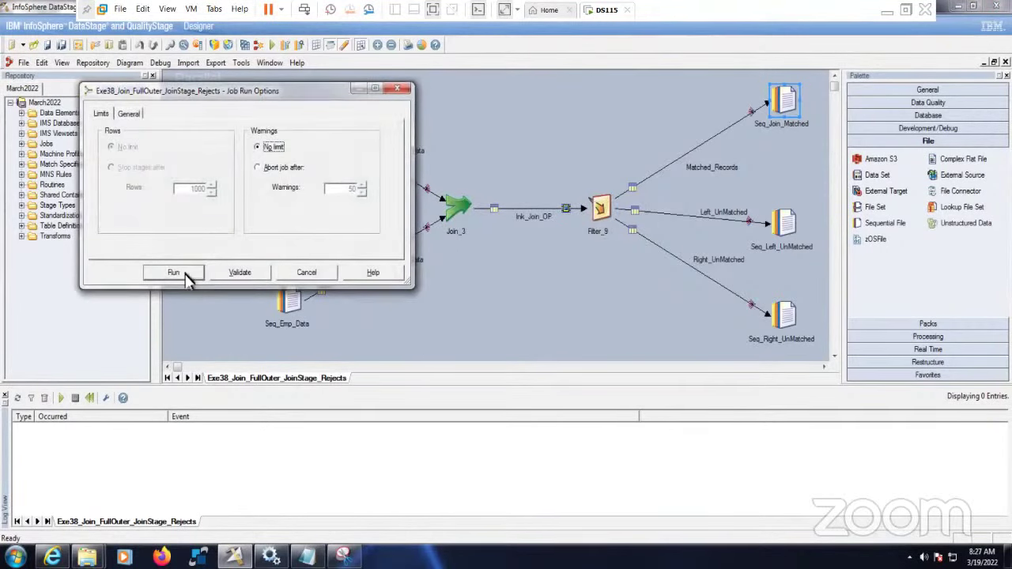
left_click(185, 272)
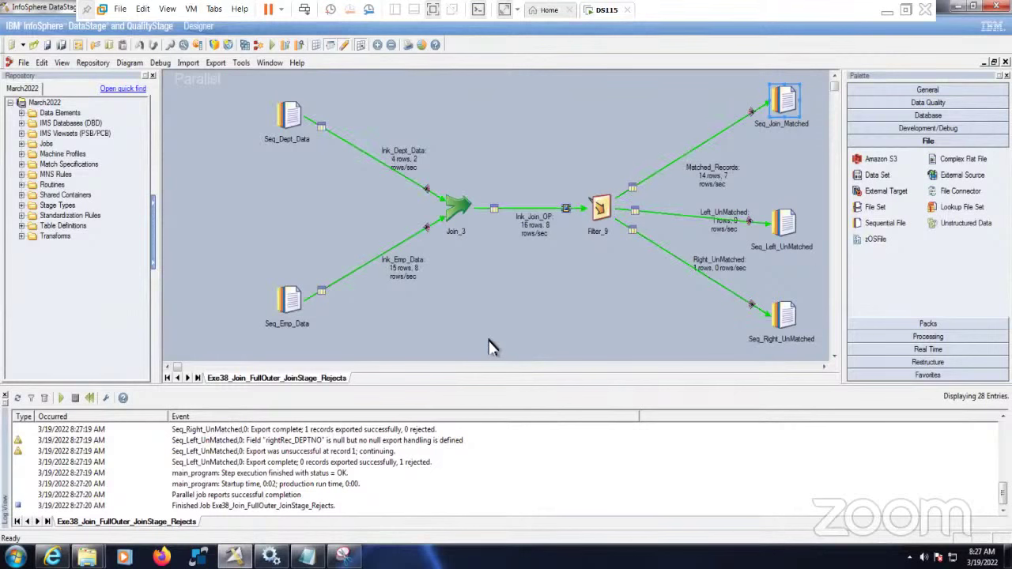
left_click(779, 158)
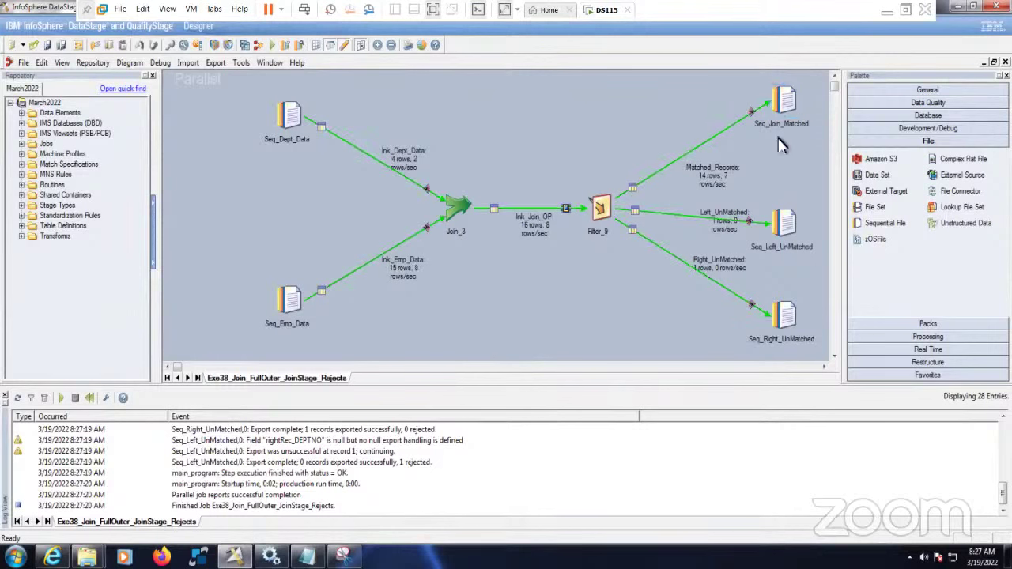
right_click(791, 101)
left_click(826, 136)
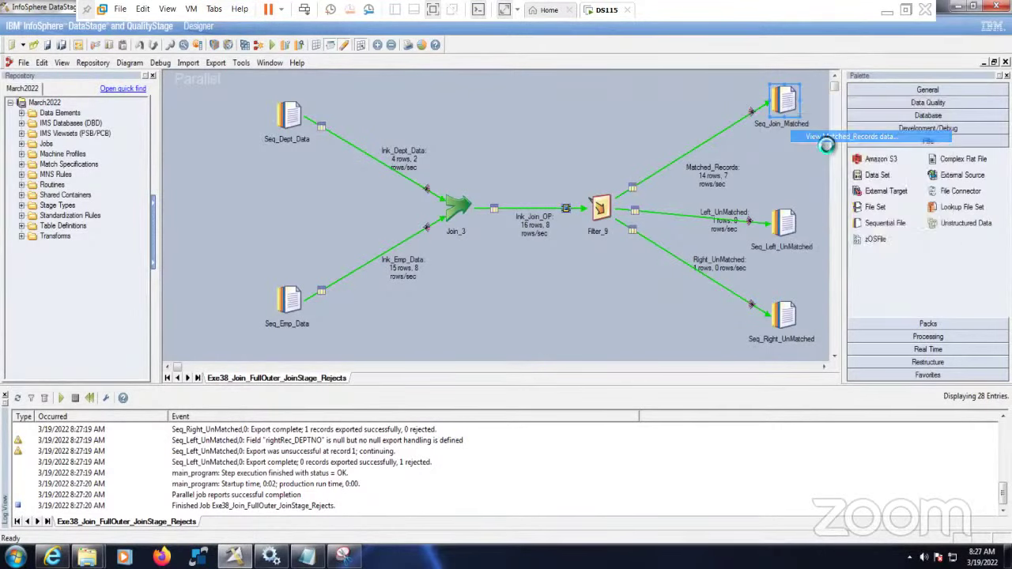
left_click(613, 247)
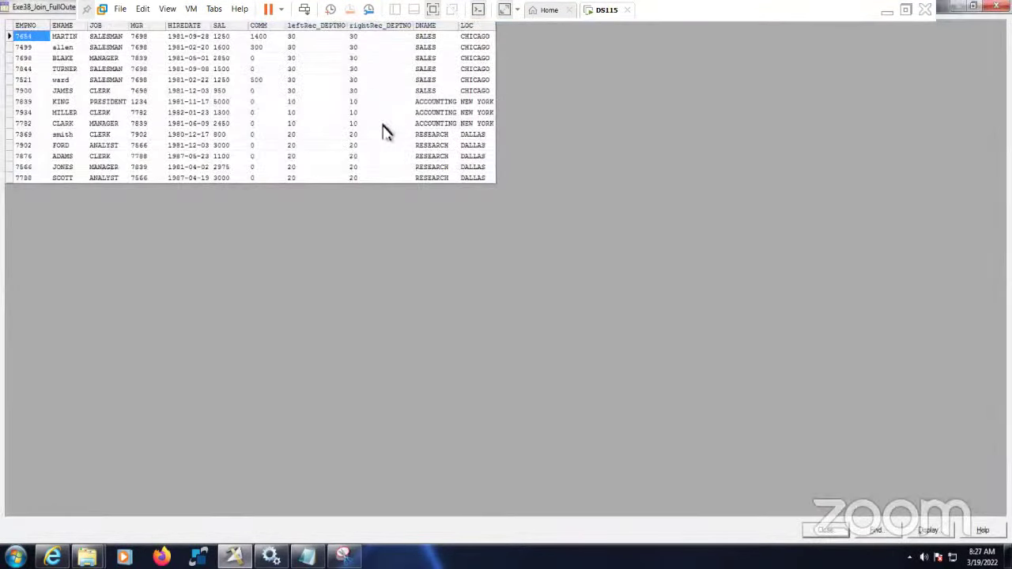
left_click(370, 37)
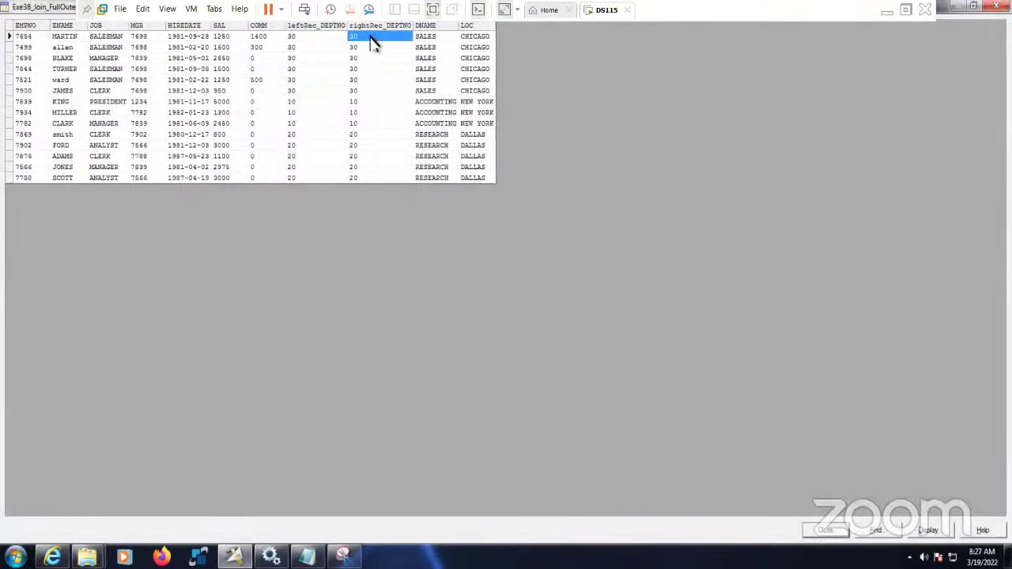
key("Left")
key("Down")
key("Down")
key("Down")
key("Down")
key("Down")
key("Down")
key("Down")
key("Down")
key("Down")
key("Down")
key("Down")
key("Down")
key("Down")
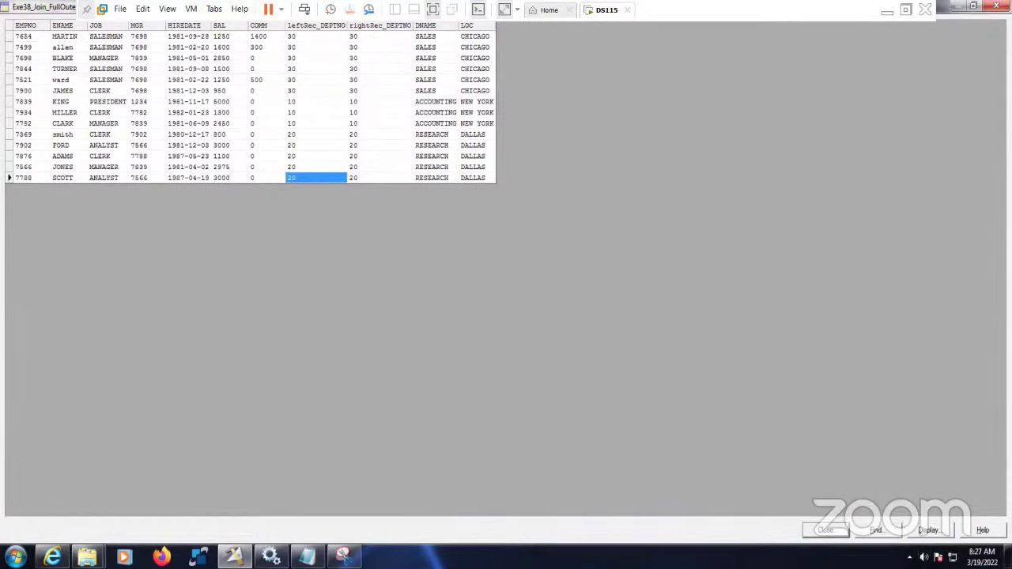
left_click(826, 529)
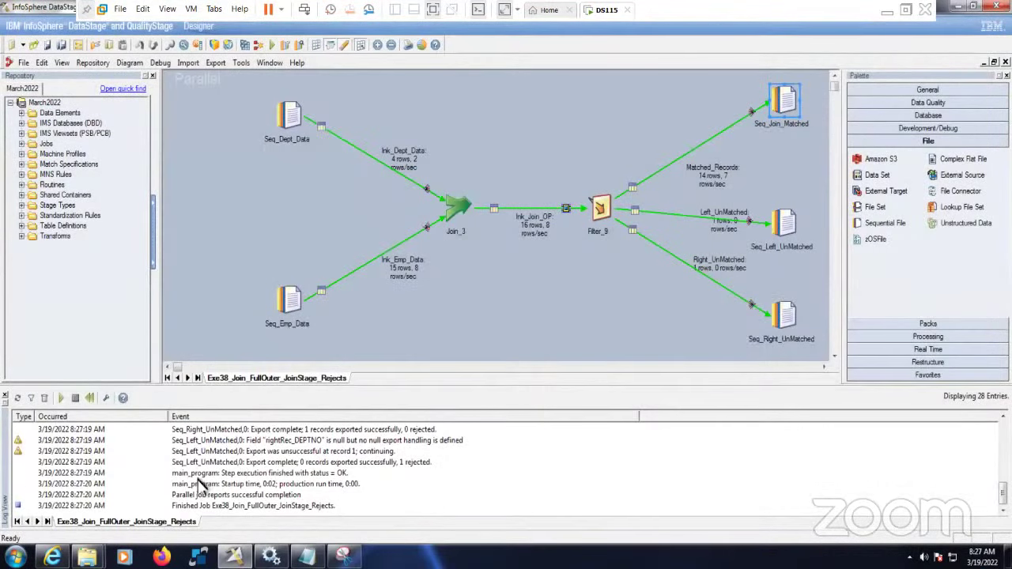
mouse_move(88, 558)
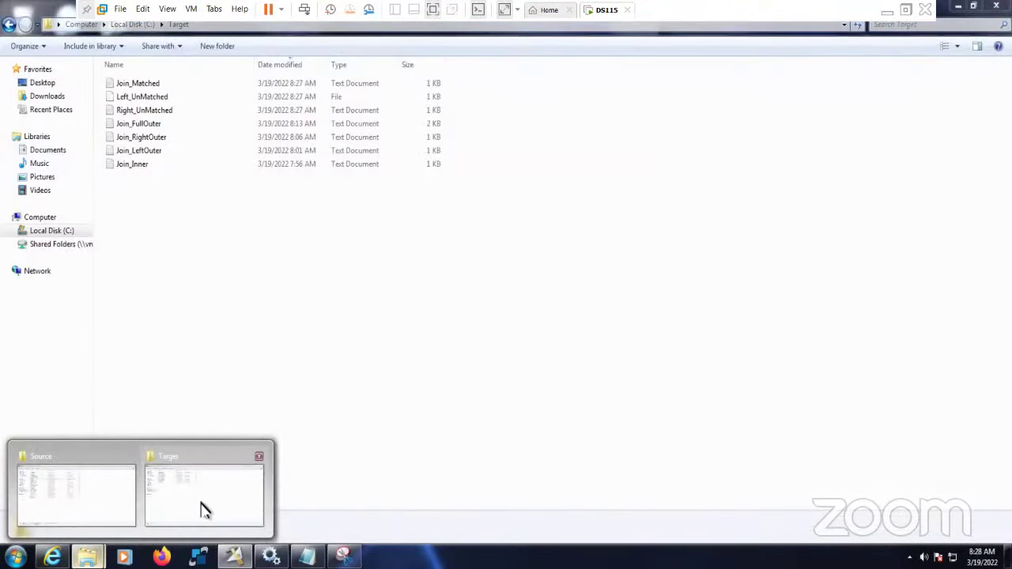
left_click(204, 510)
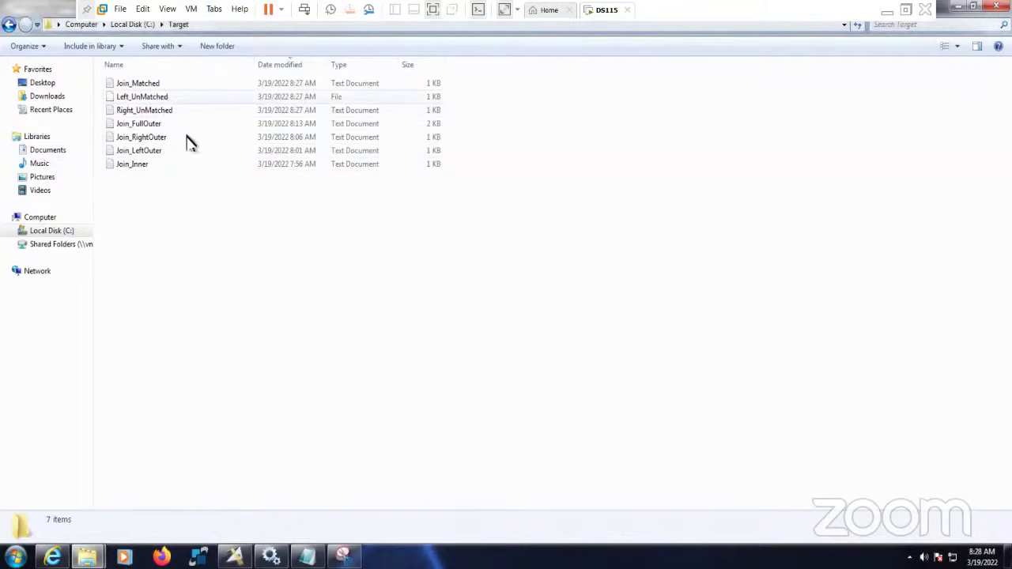
left_click(235, 557)
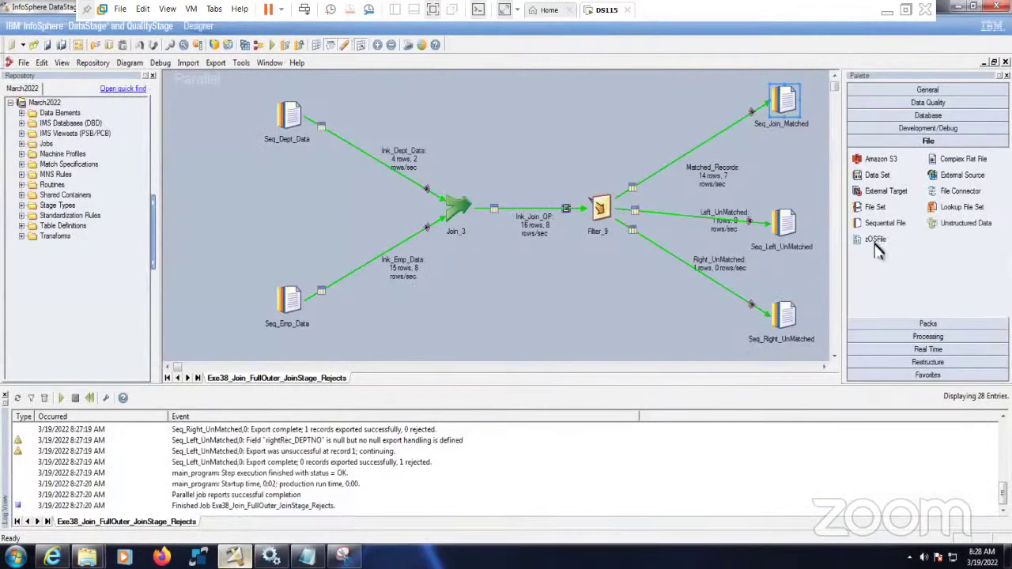
Preview up to 9999 rows of Seq_Left_UnMatched's Left_UnMatched link data.
left_click(792, 221)
right_click(802, 220)
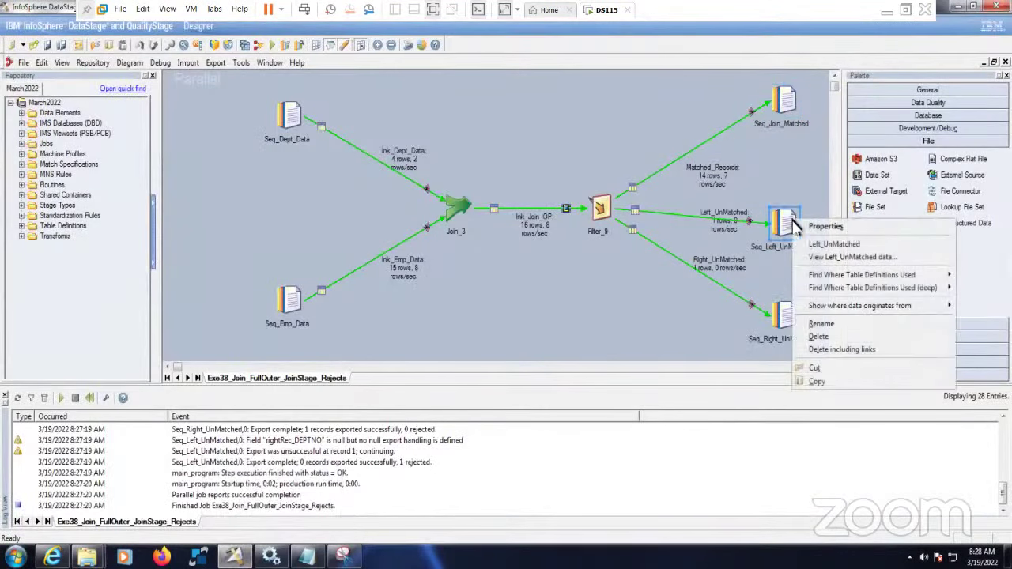
left_click(814, 257)
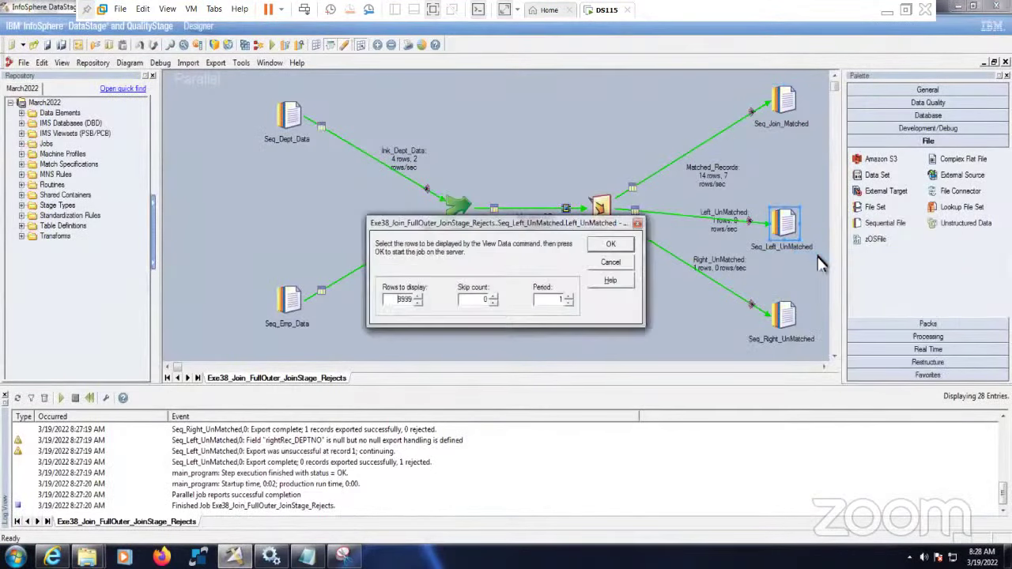
left_click(610, 246)
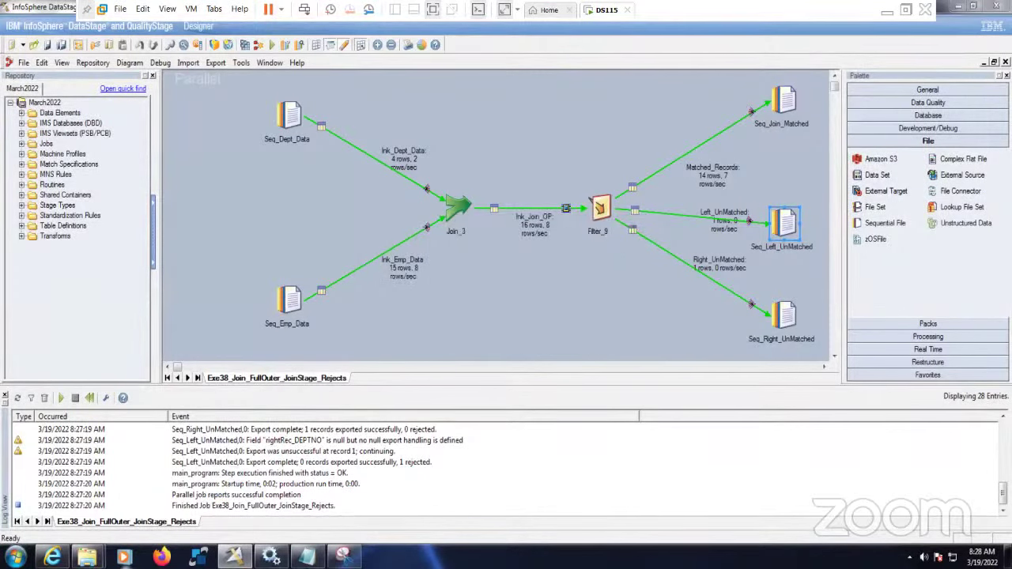
Open Left_UnMatched in Notepad, confirm it holds only the EMPNO-to-LOC header, and close it.
mouse_move(87, 558)
left_click(204, 470)
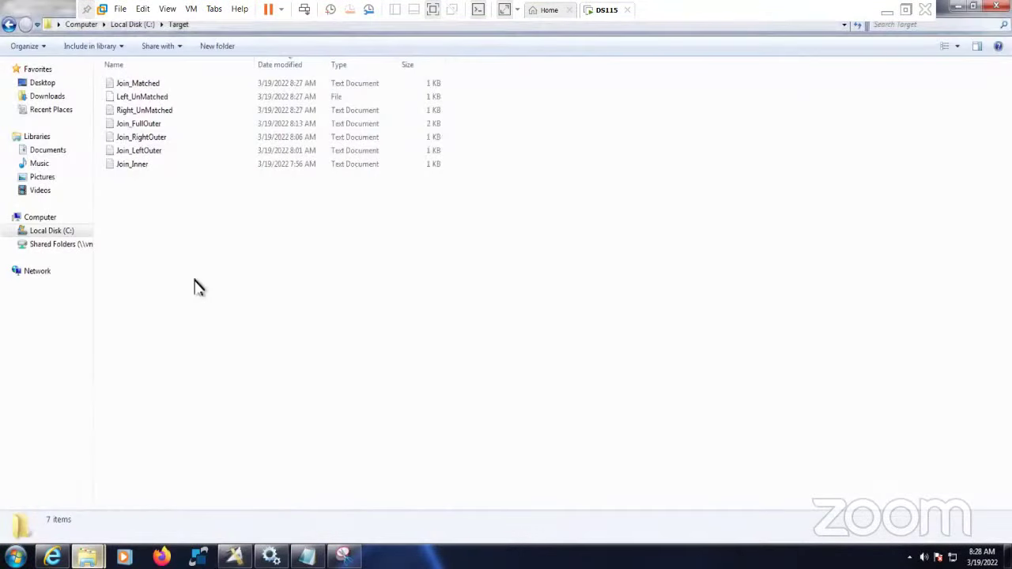
left_click(159, 98)
right_click(158, 98)
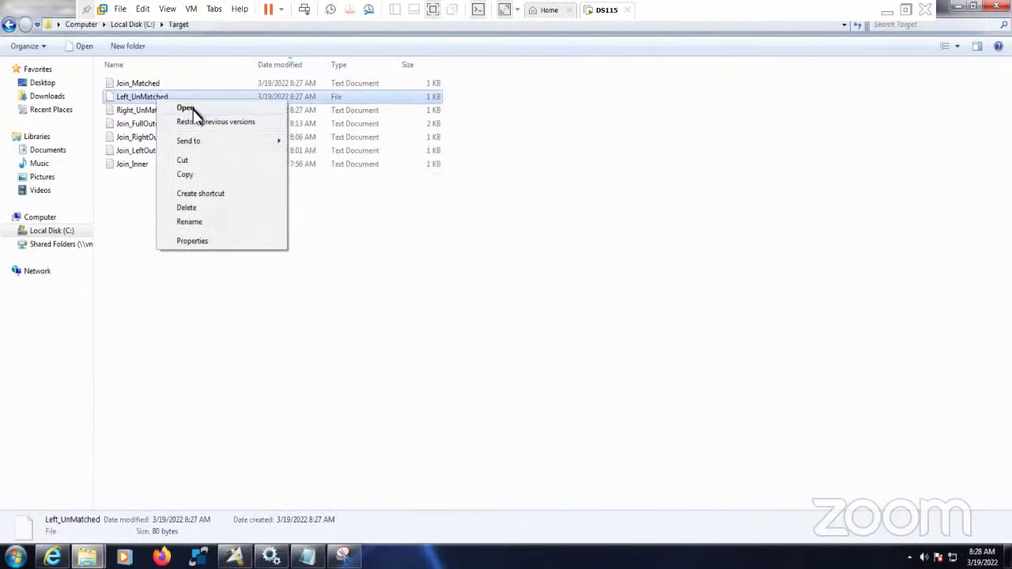
left_click(193, 108)
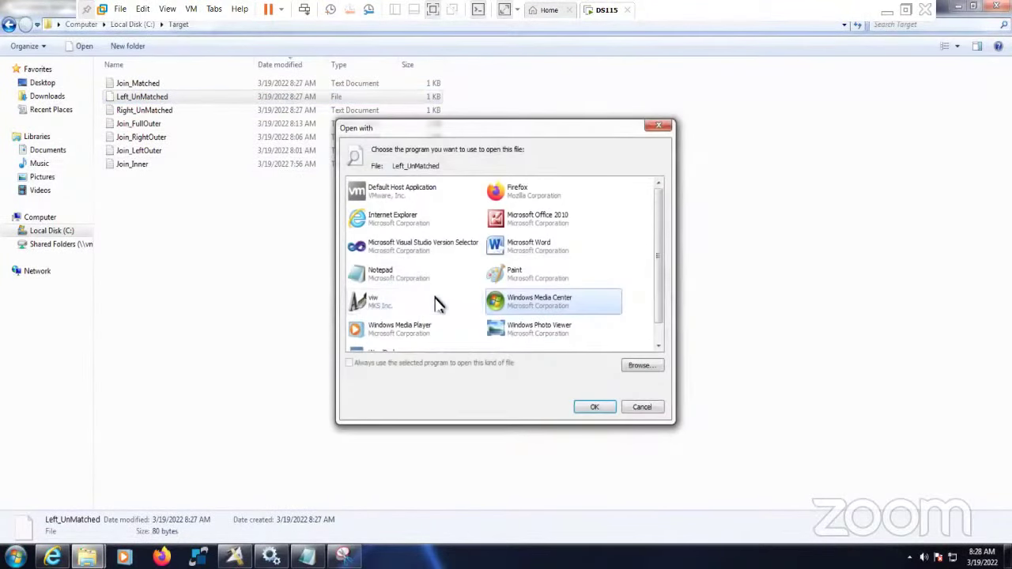
left_click(407, 277)
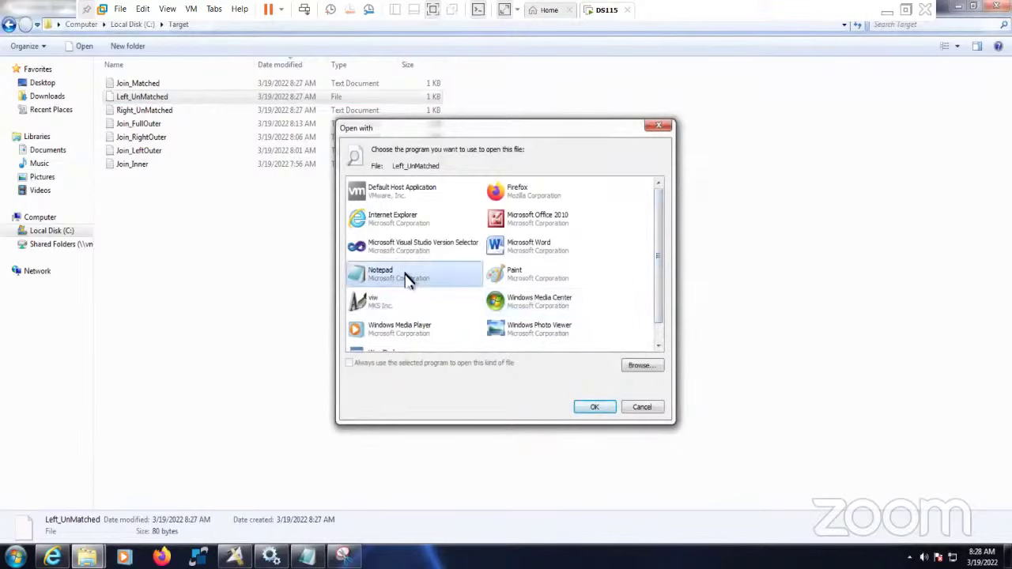
left_click(595, 407)
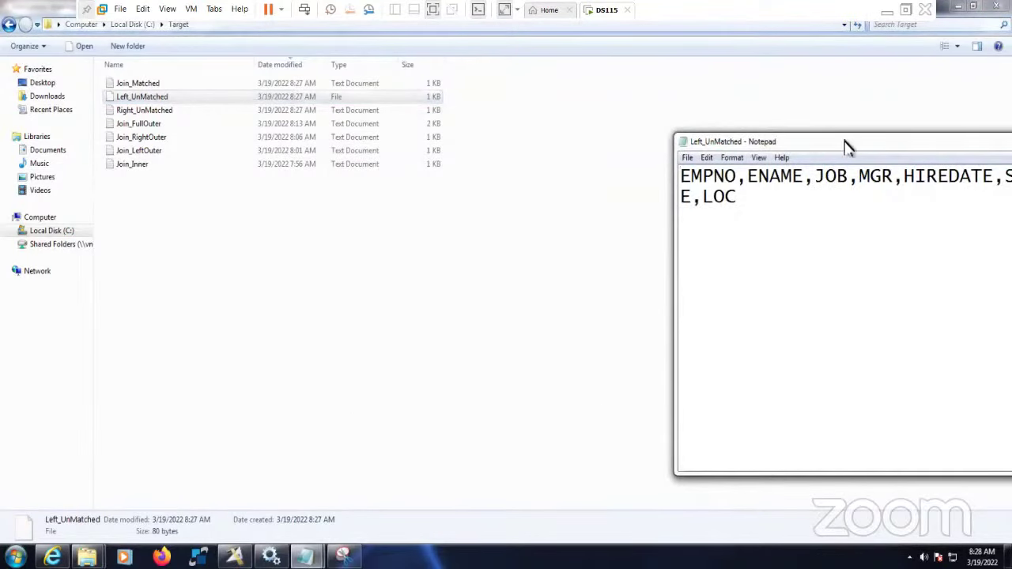
double_click(846, 140)
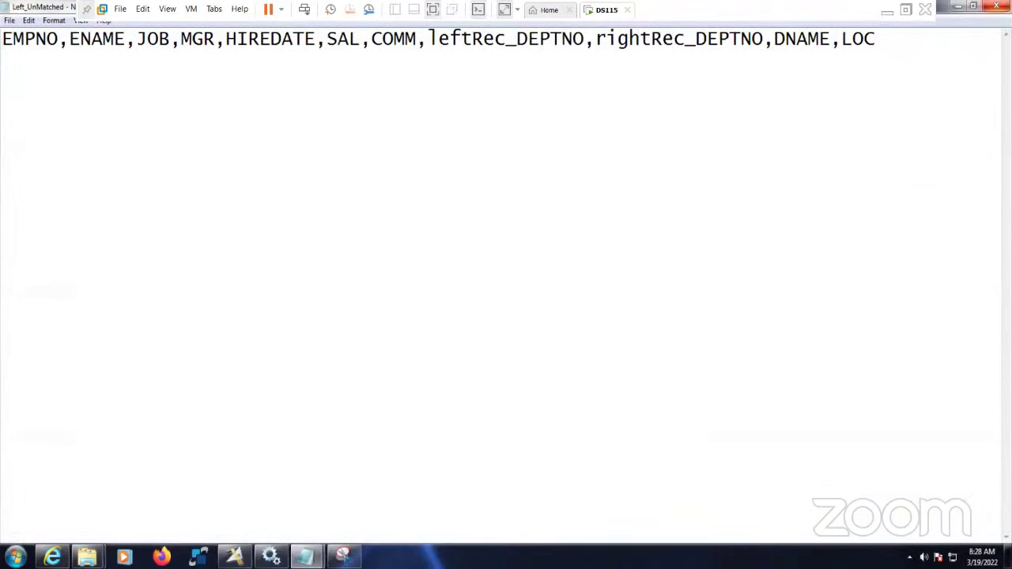
left_click(995, 6)
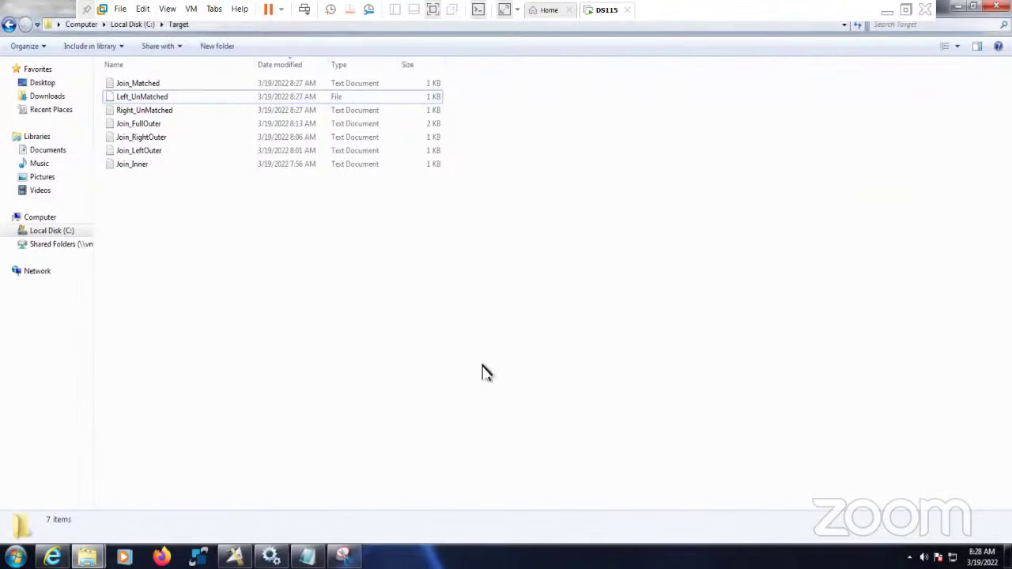
Review the failed data preview's job-run output, then close it to return to the canvas.
left_click(233, 557)
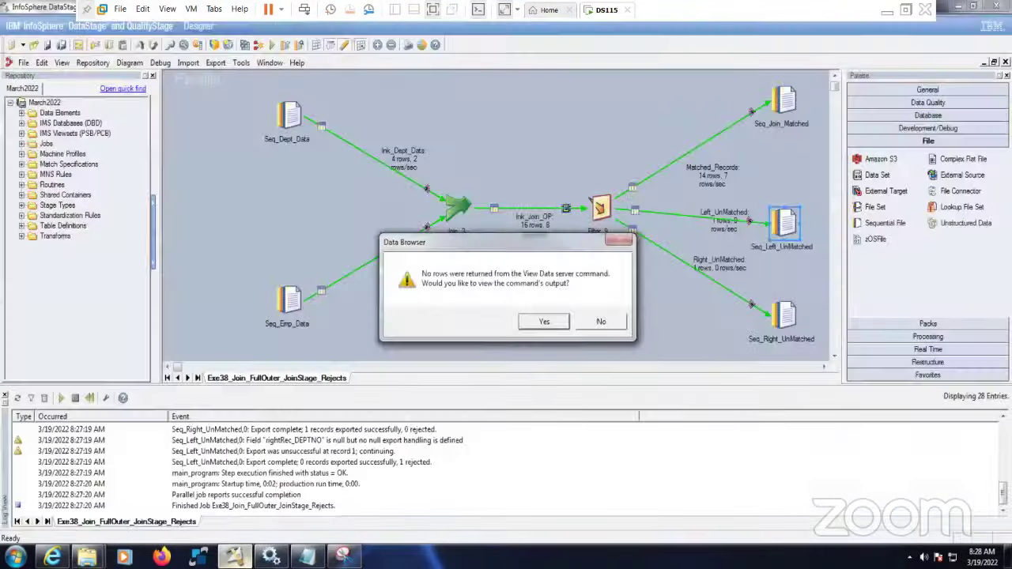
left_click(543, 321)
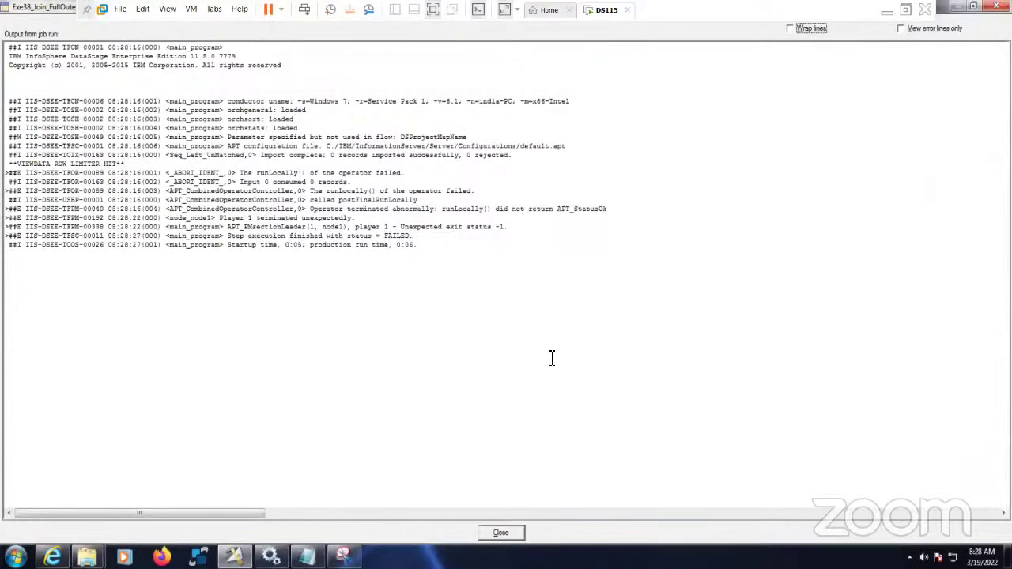
key("Return")
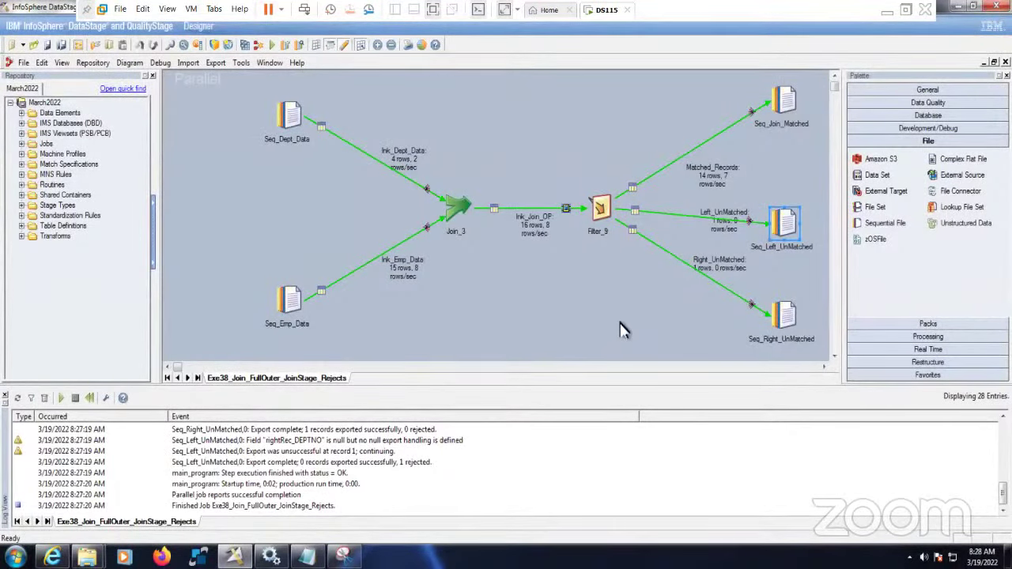
left_click(623, 332)
Change Seq_Left_UnMatched's target file to C:\Target\Left_UnMatched.txt and save the stage.
double_click(787, 224)
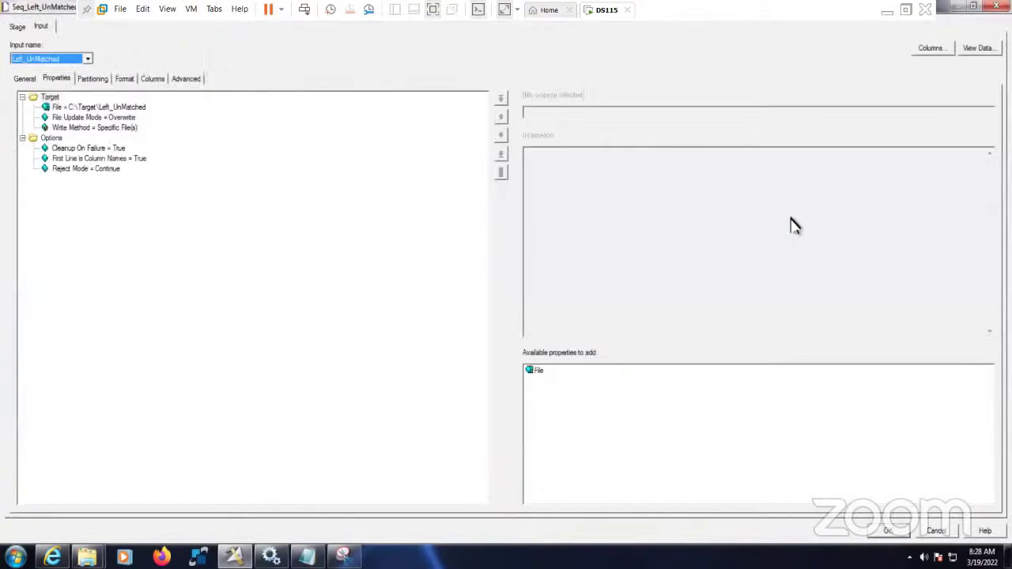
left_click(139, 160)
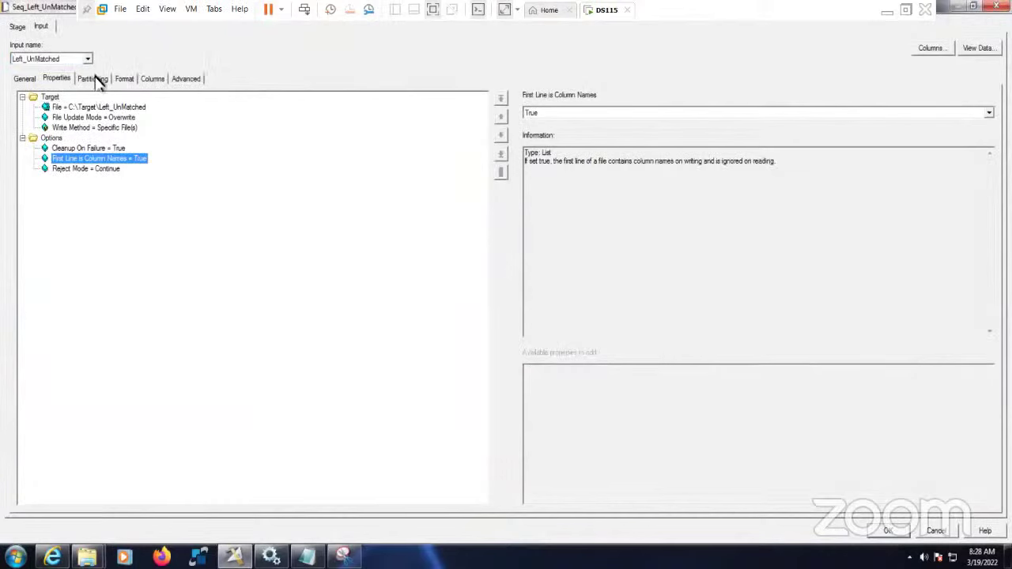
left_click(131, 107)
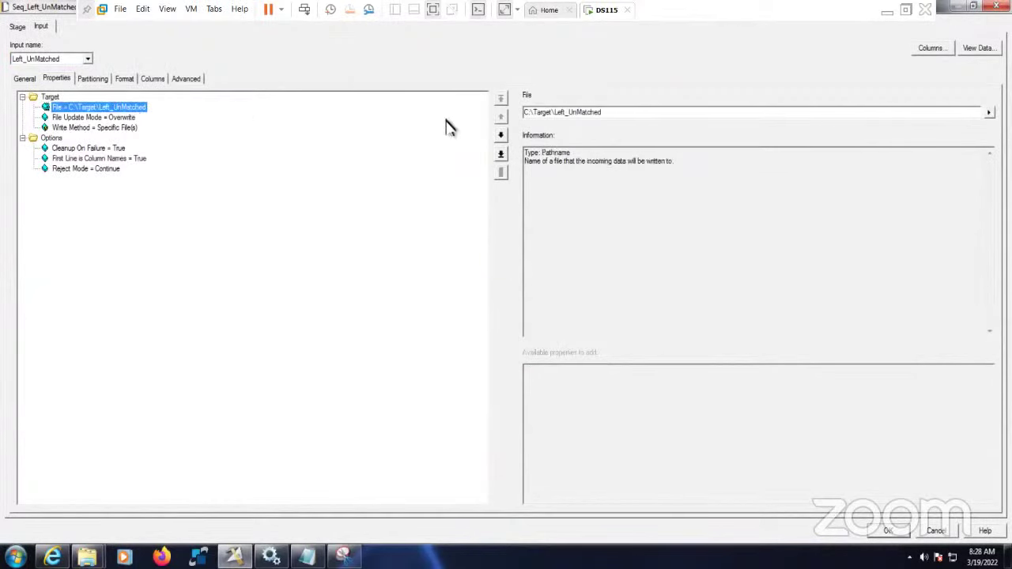
left_click(614, 113)
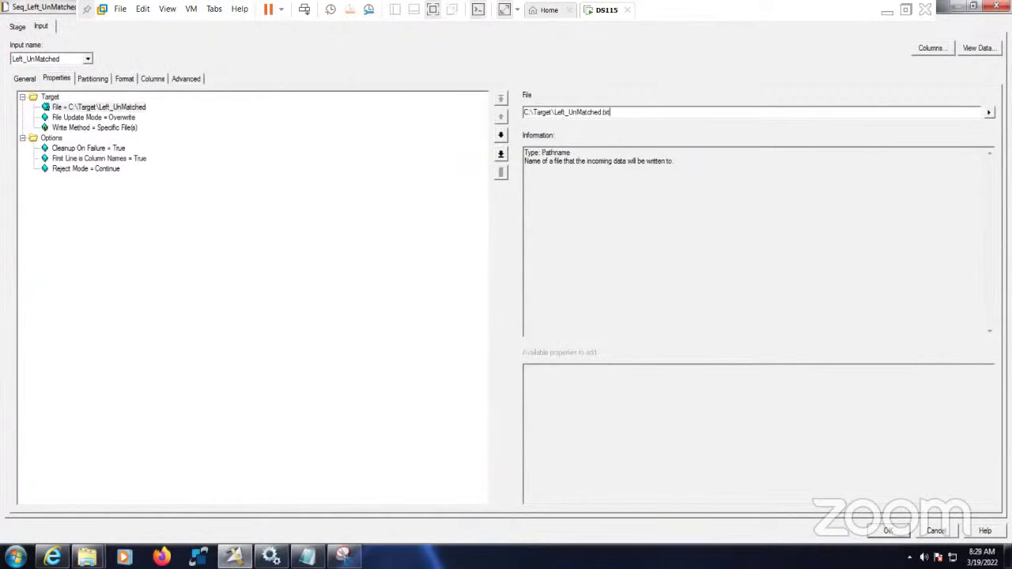
left_click(888, 530)
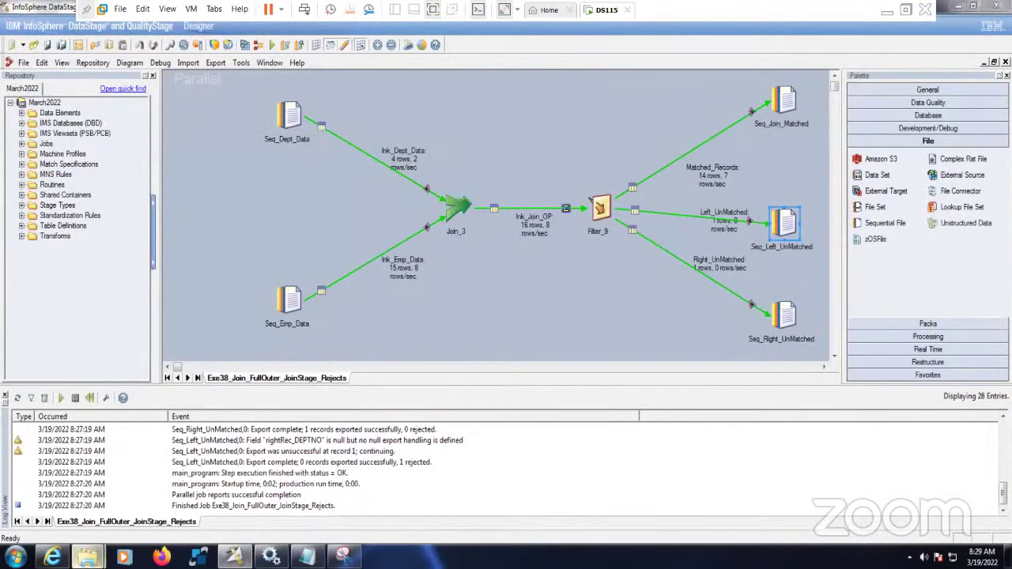
mouse_move(87, 557)
left_click(186, 513)
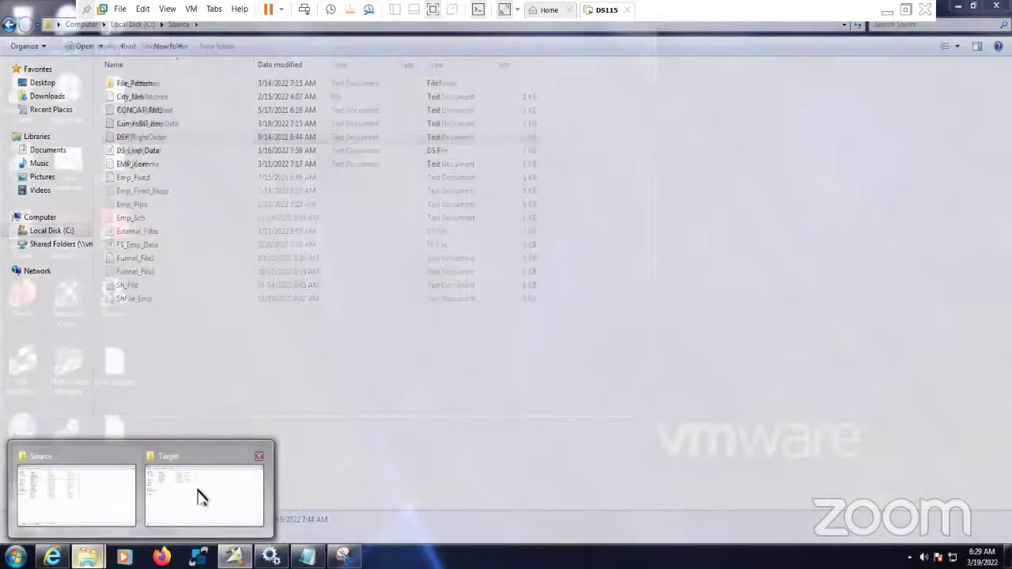
Open Right_UnMatched in Notepad, confirm its single 40, OPERATIONS, BOSTON row, then close it.
left_click(200, 496)
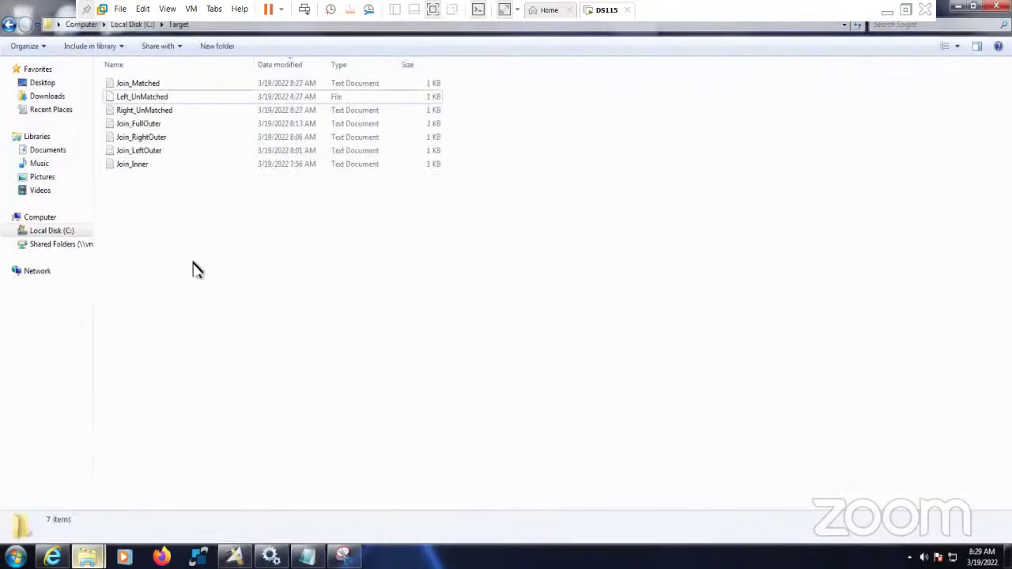
double_click(158, 115)
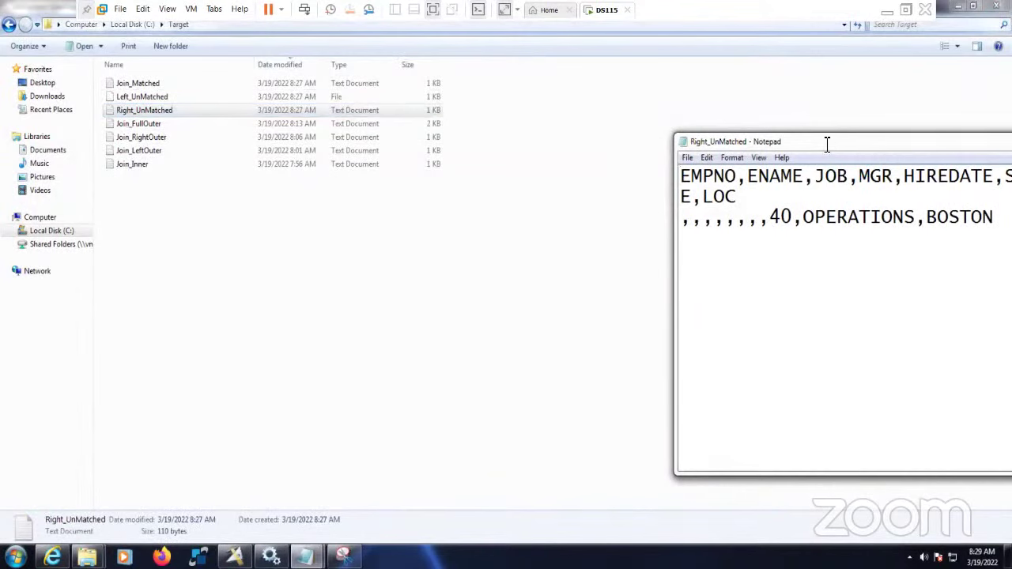
double_click(826, 145)
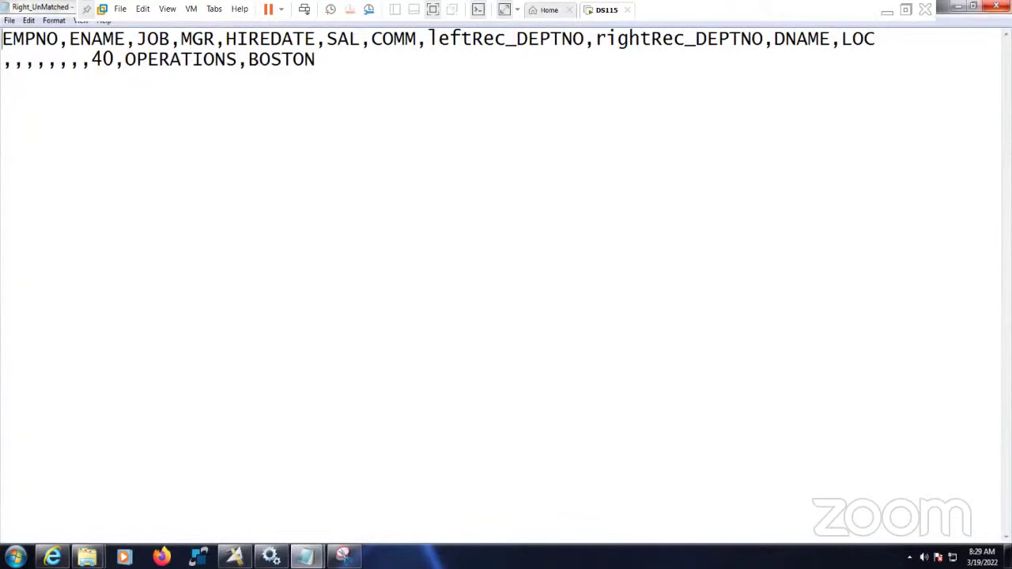
left_click(994, 7)
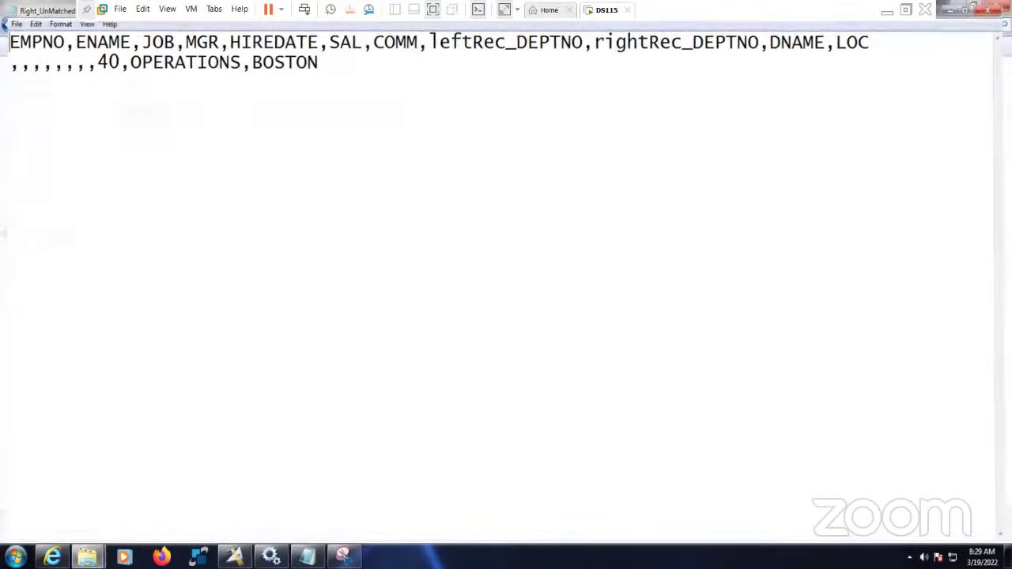
left_click(235, 558)
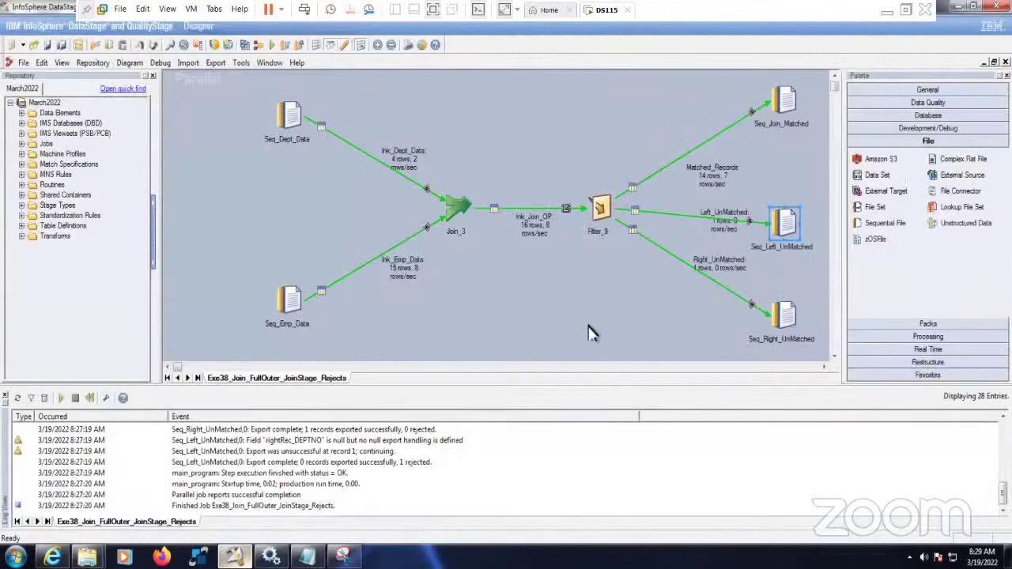
Recheck Seq_Left_UnMatched's output file path, partitioning and format settings.
double_click(785, 234)
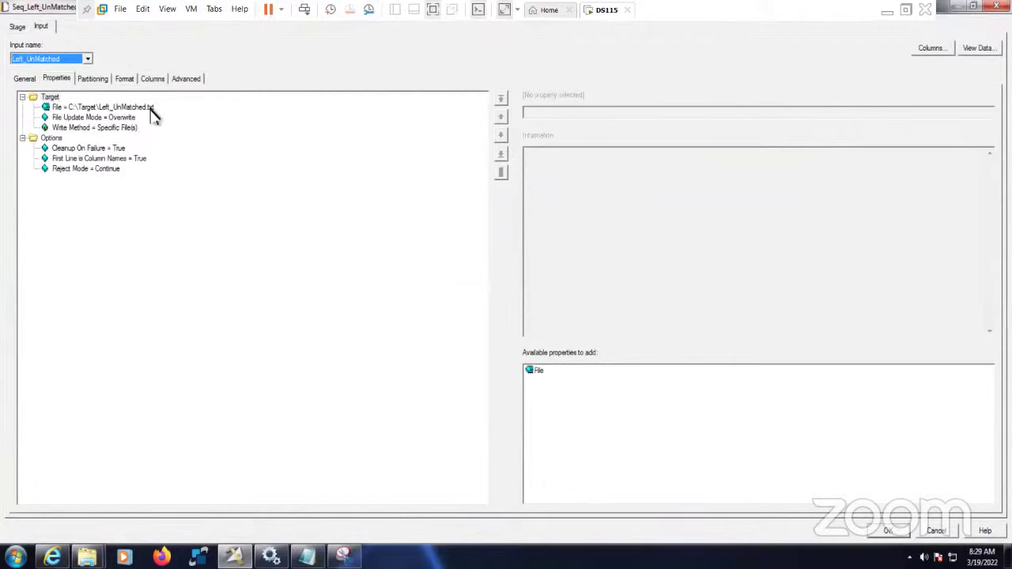
left_click(155, 108)
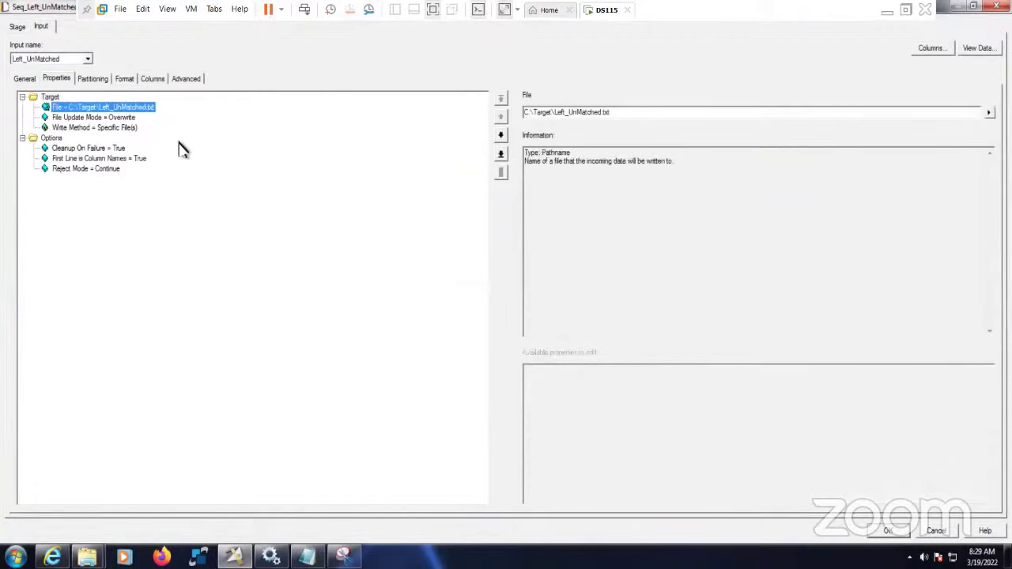
left_click(96, 78)
left_click(122, 81)
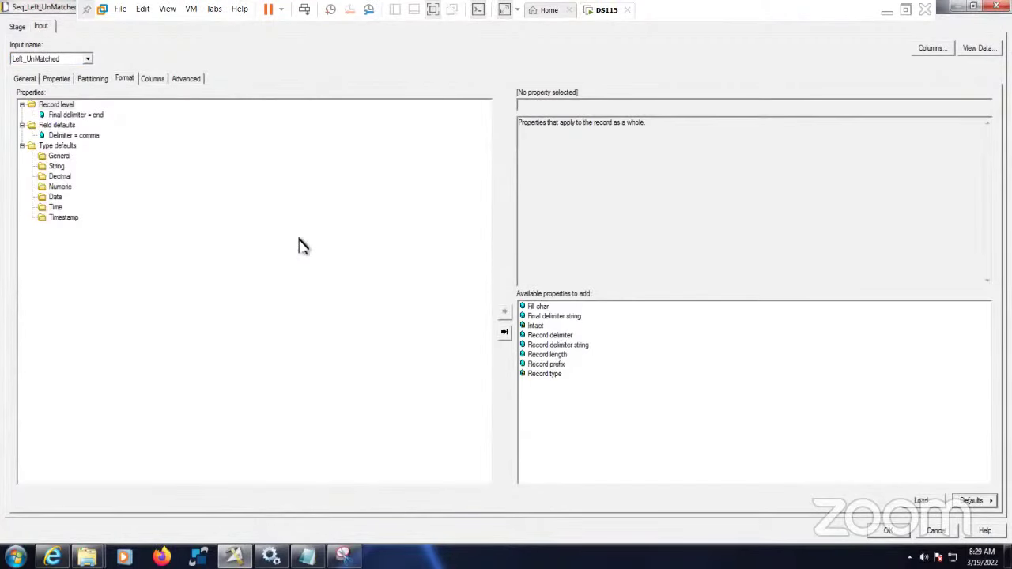
left_click(887, 530)
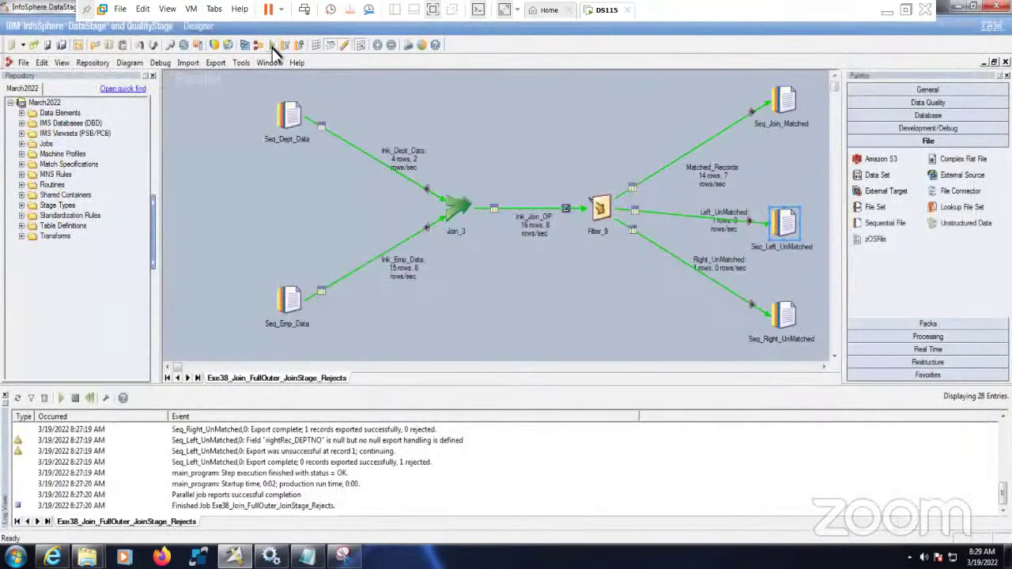
Compile, save and rerun the Exe38 full outer join job.
left_click(271, 46)
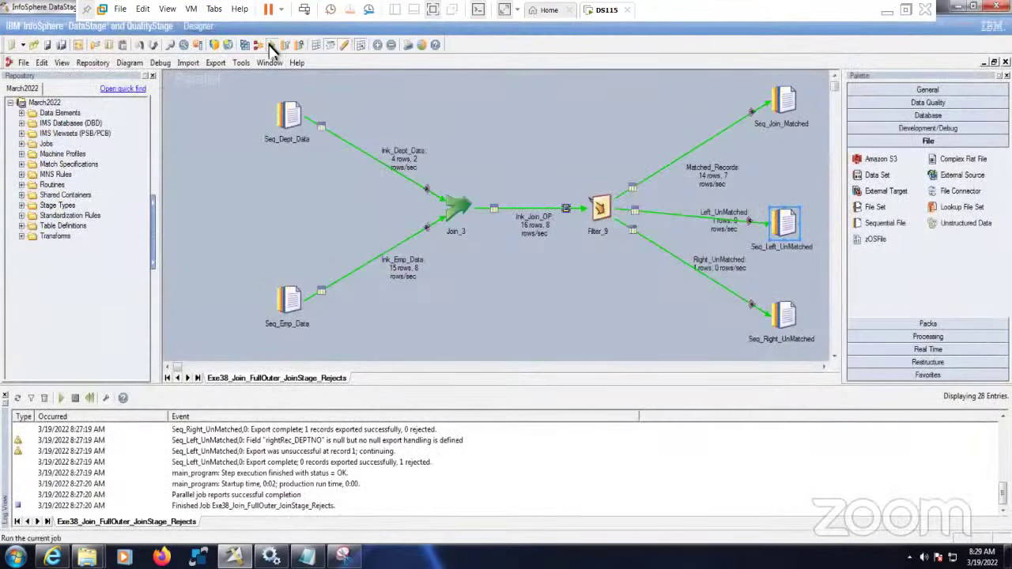
left_click(556, 315)
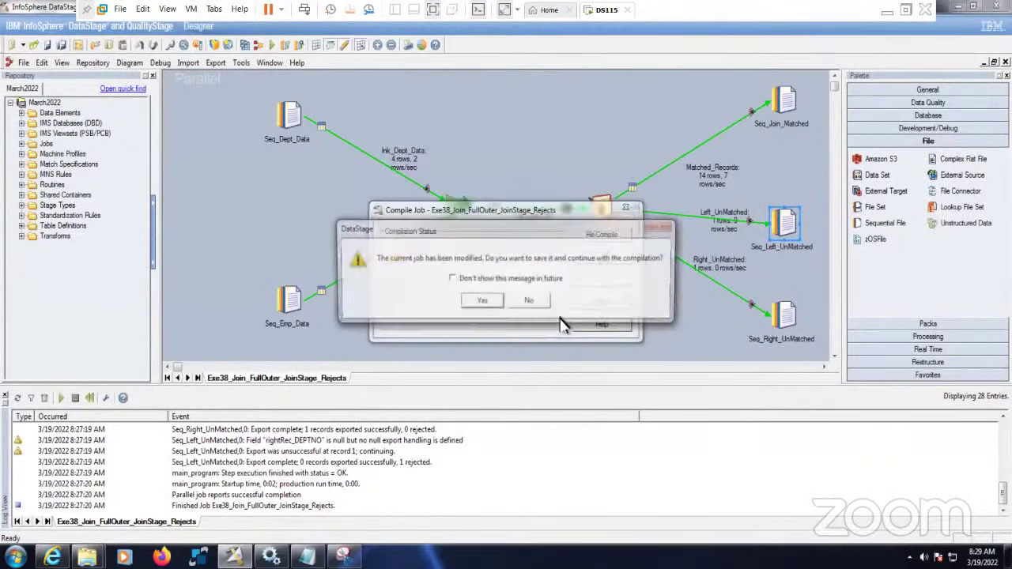
left_click(482, 302)
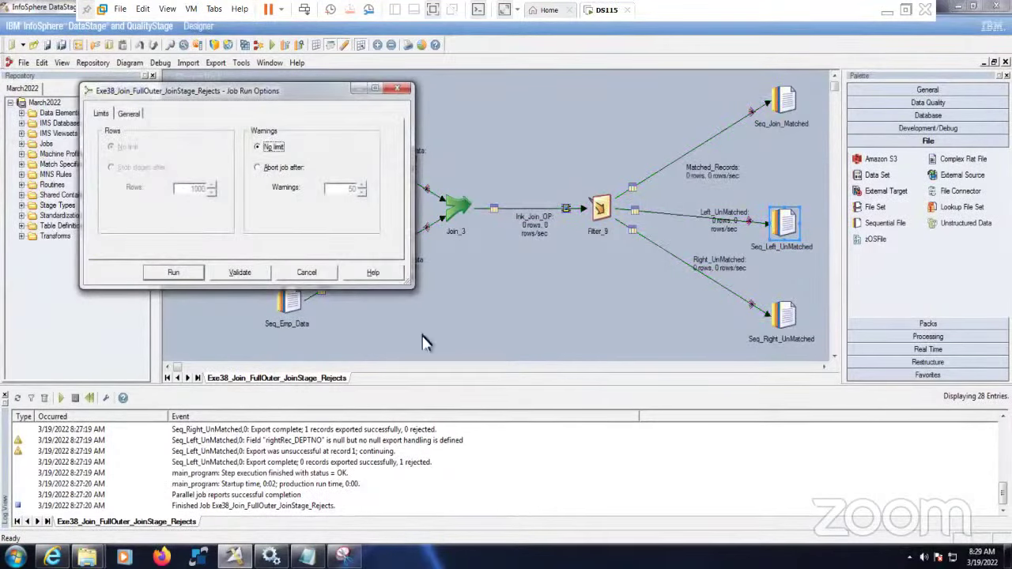
left_click(181, 276)
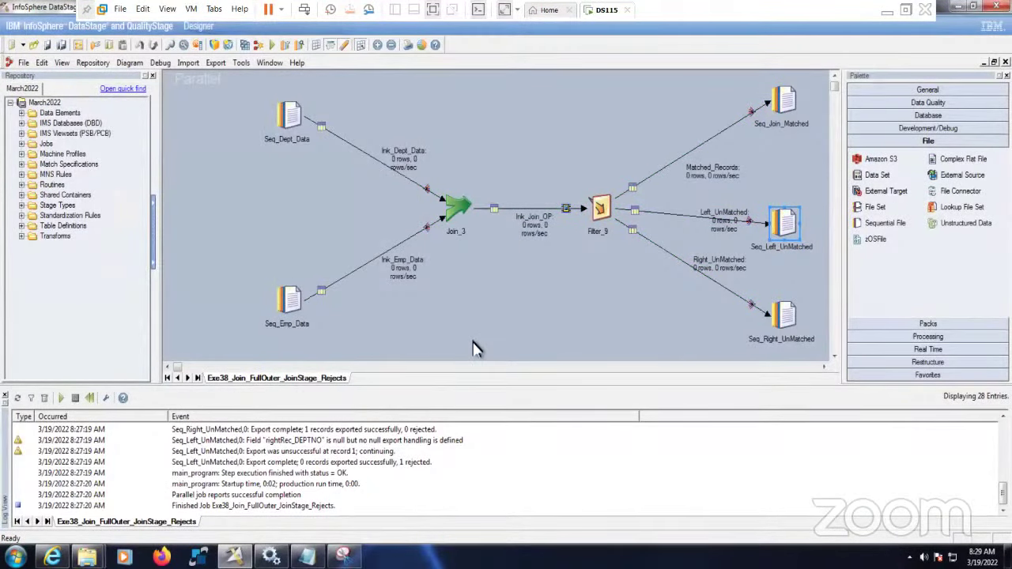
left_click(524, 348)
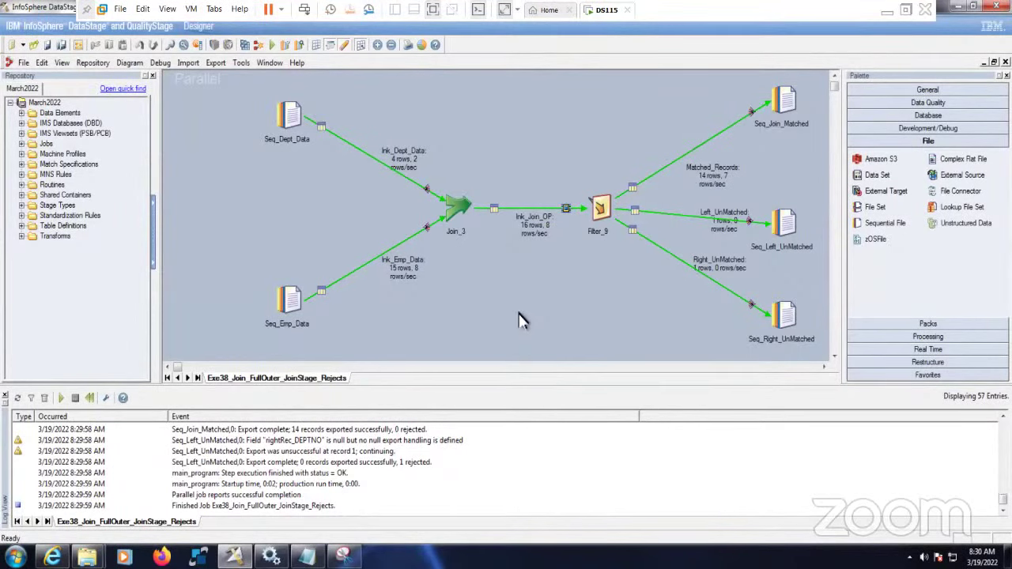
Open the regenerated Left_UnMatched text file and confirm it holds only the header row.
mouse_move(88, 557)
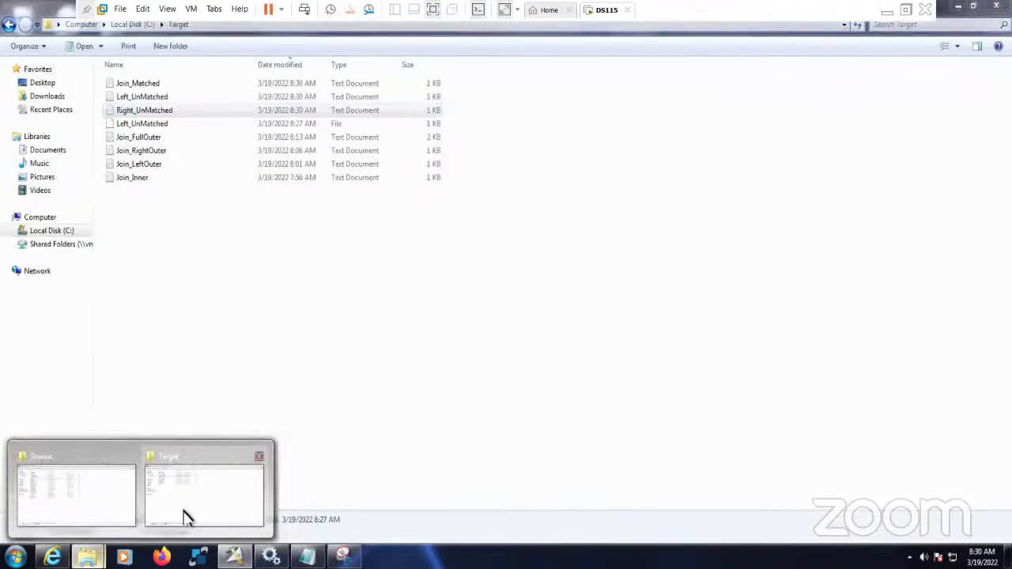
left_click(185, 515)
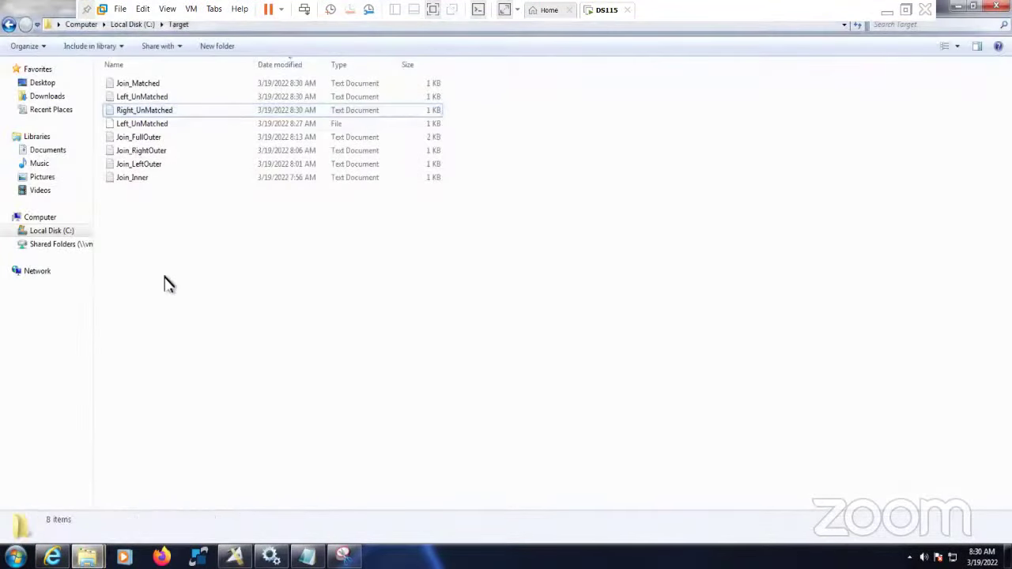
double_click(154, 97)
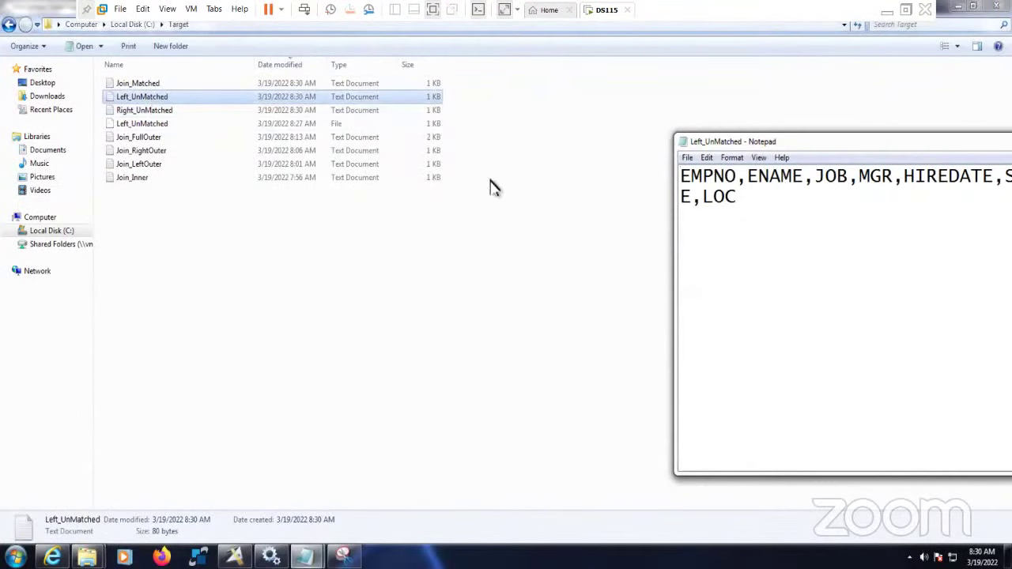
double_click(852, 147)
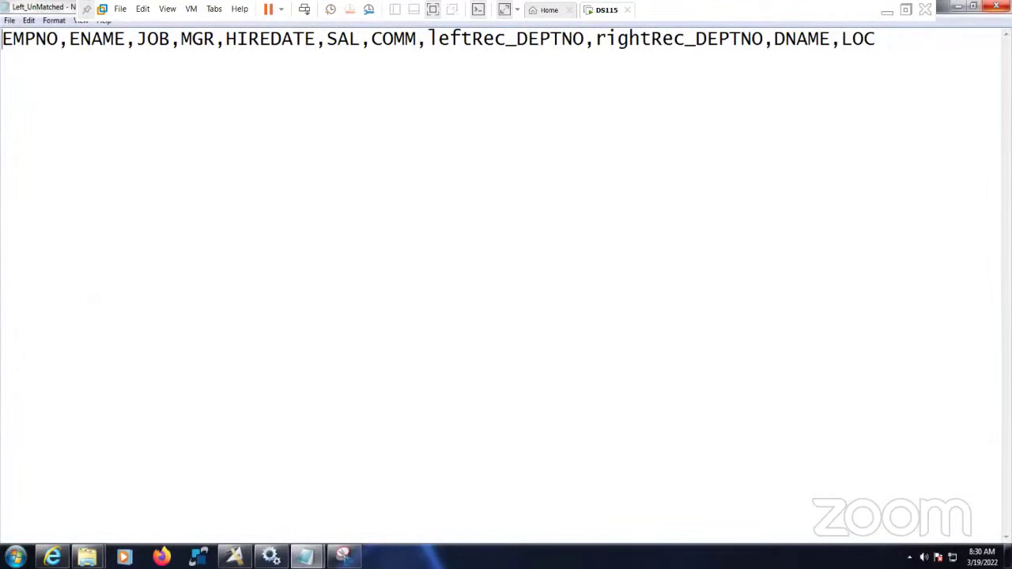
left_click(996, 6)
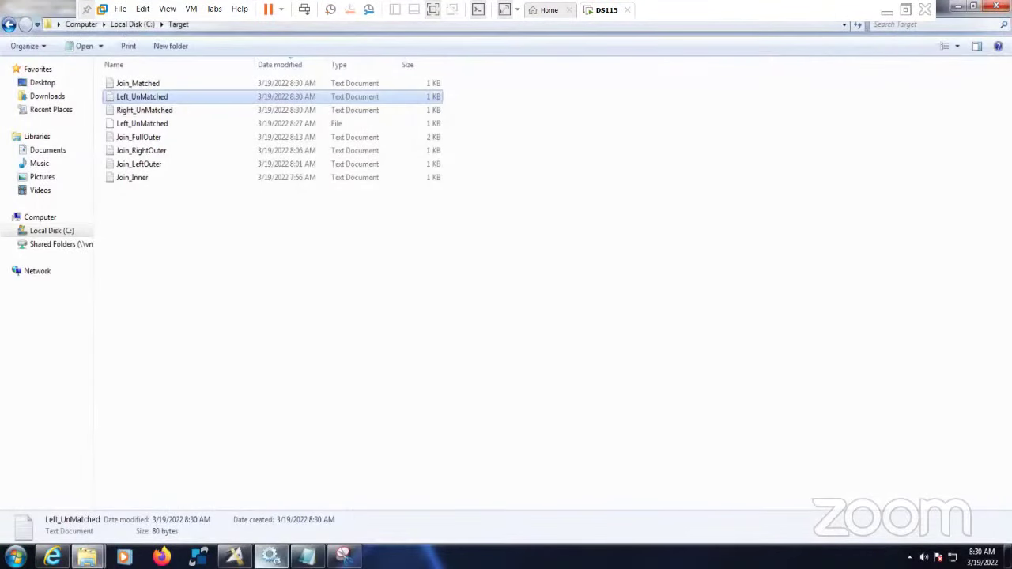
left_click(233, 557)
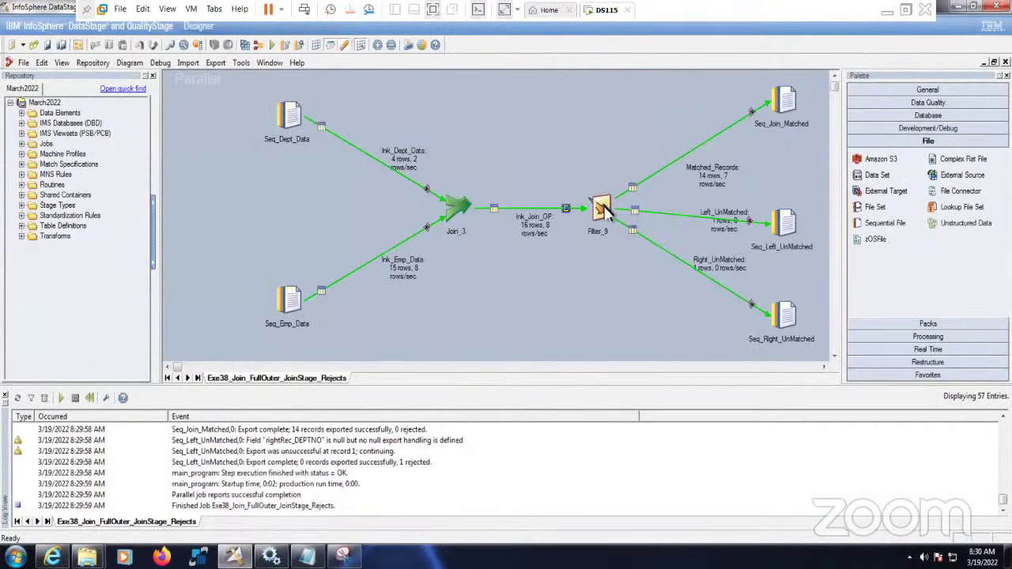
double_click(603, 210)
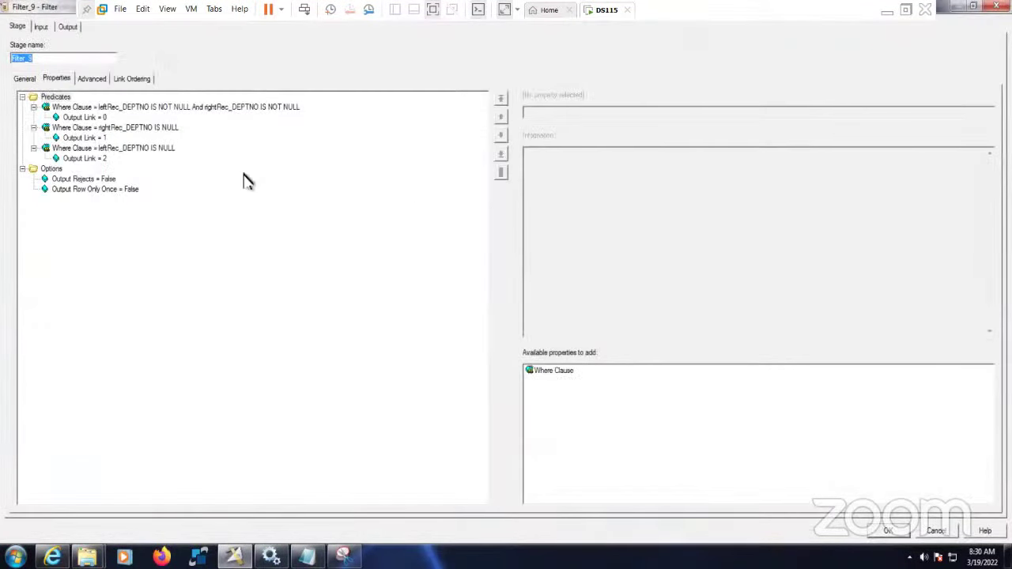
left_click(157, 131)
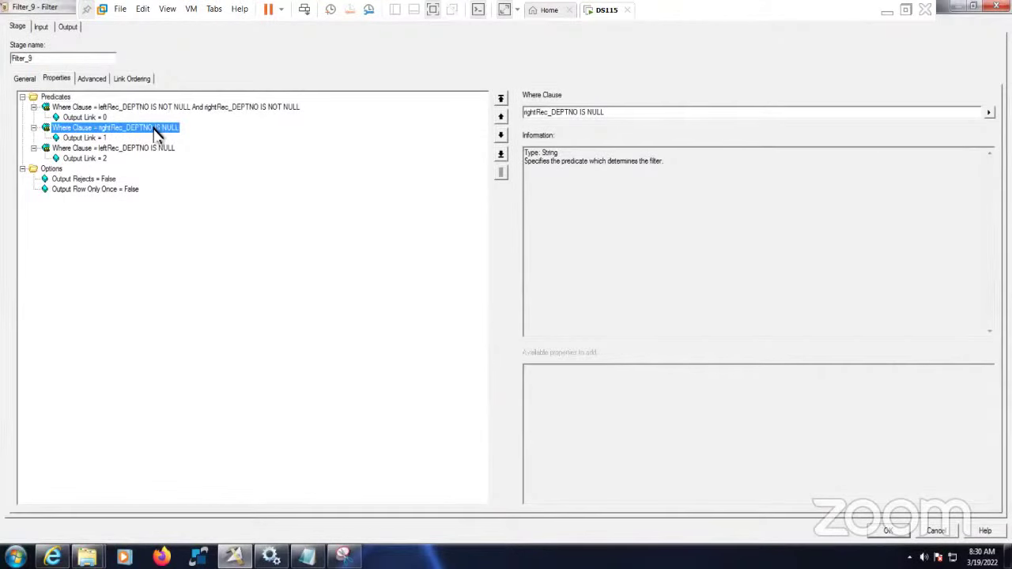
left_click(343, 557)
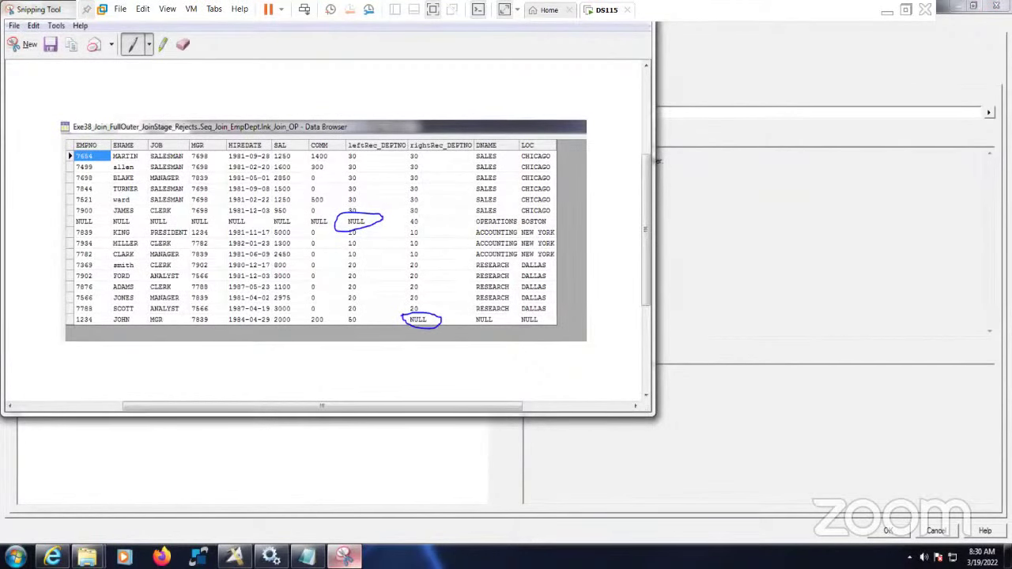
left_click(343, 556)
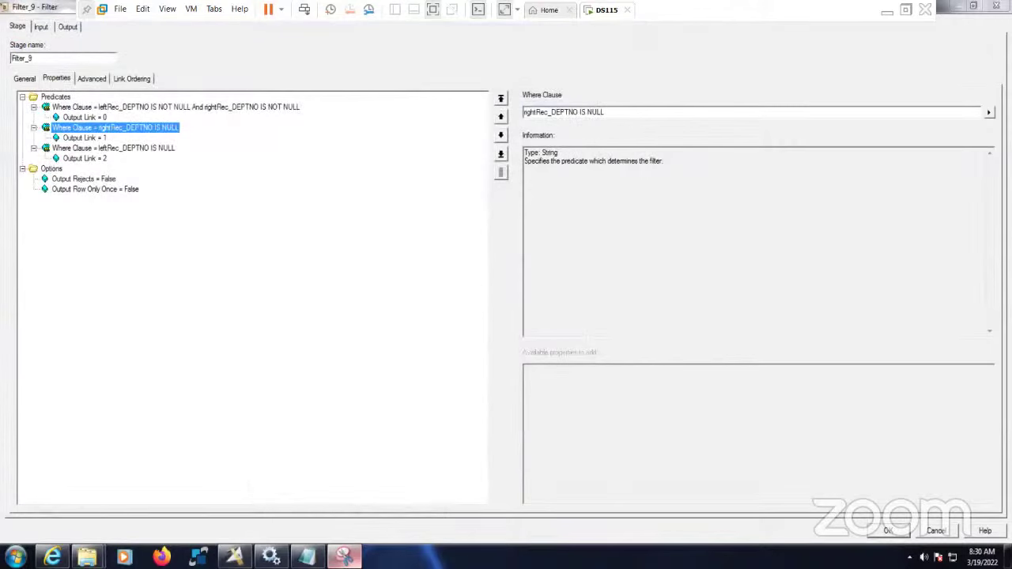
left_click(144, 84)
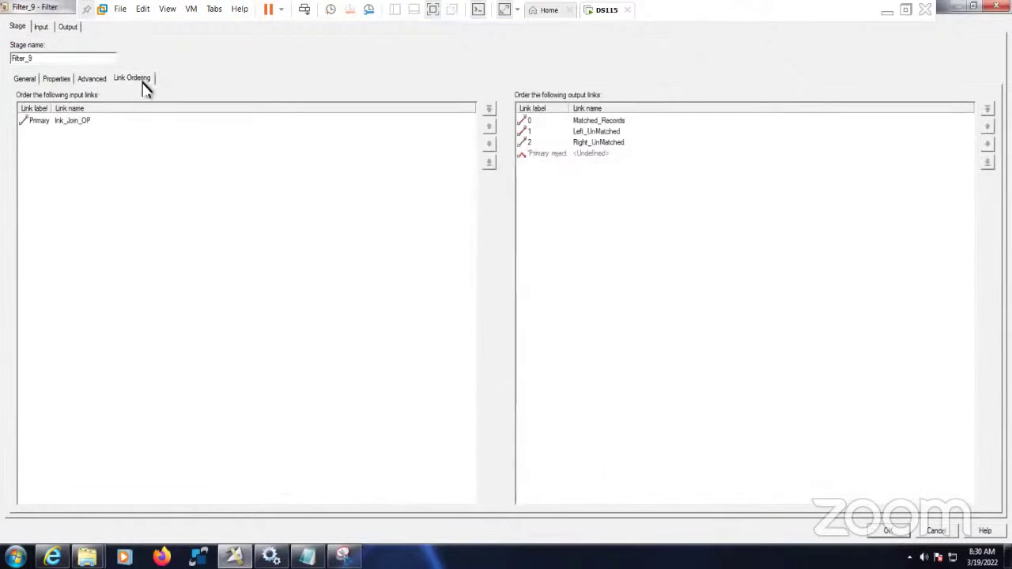
left_click(59, 81)
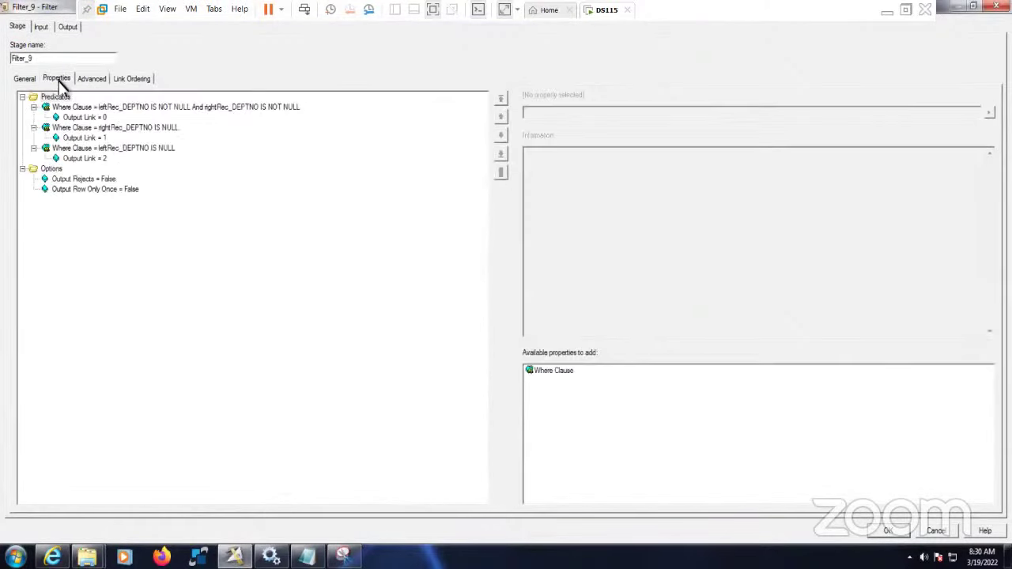
left_click(136, 129)
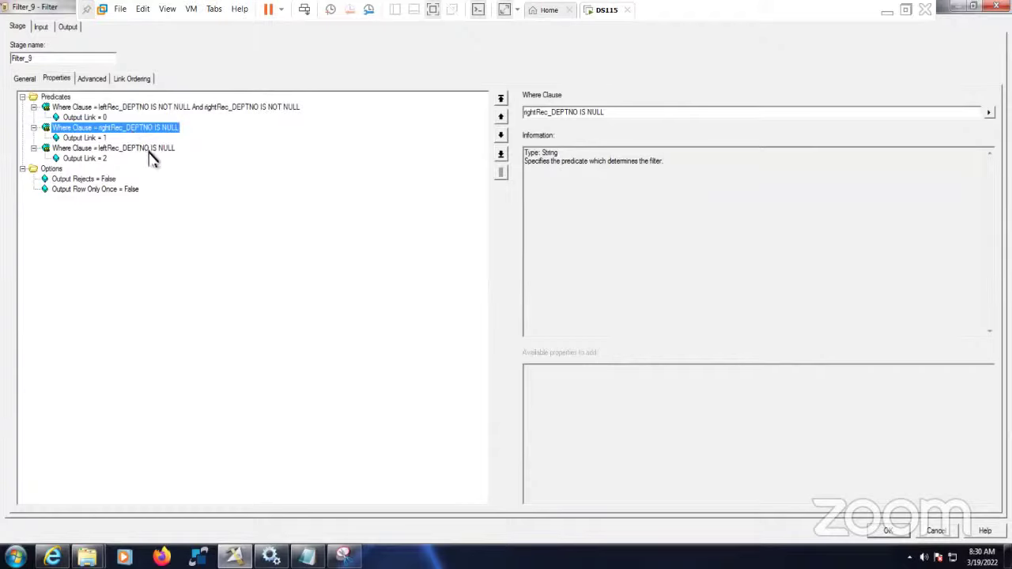
left_click(148, 150)
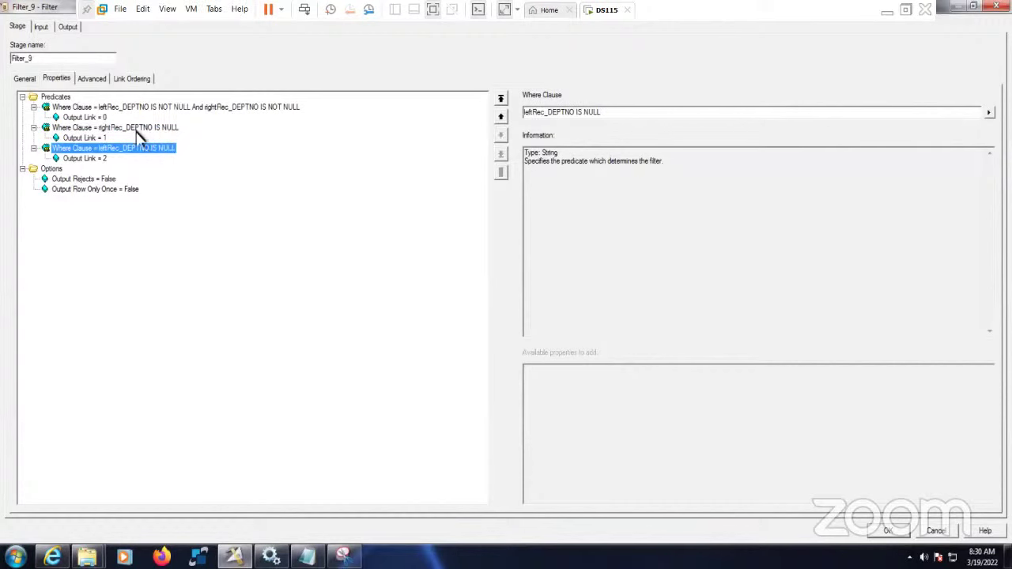
left_click(136, 128)
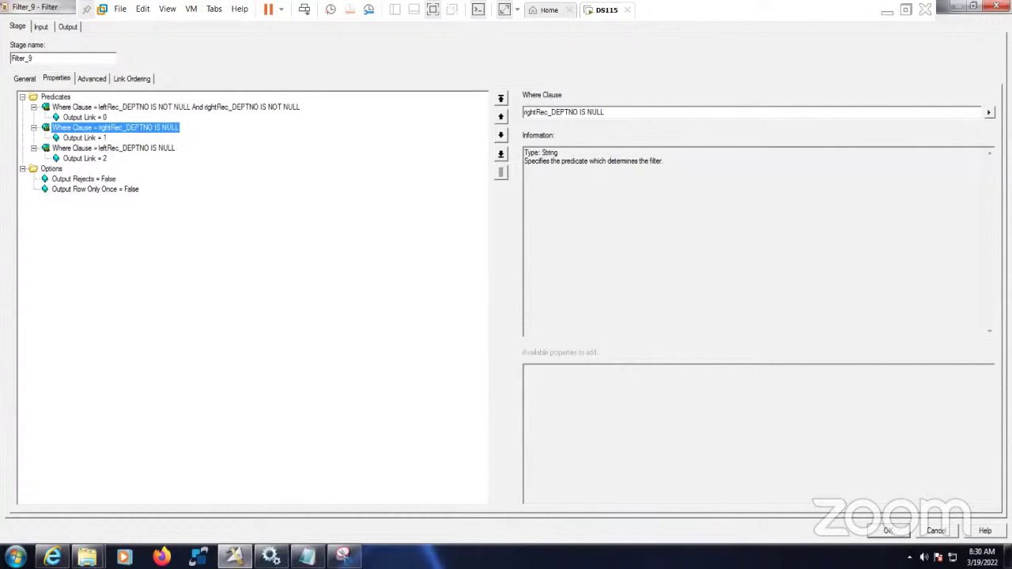
left_click(887, 530)
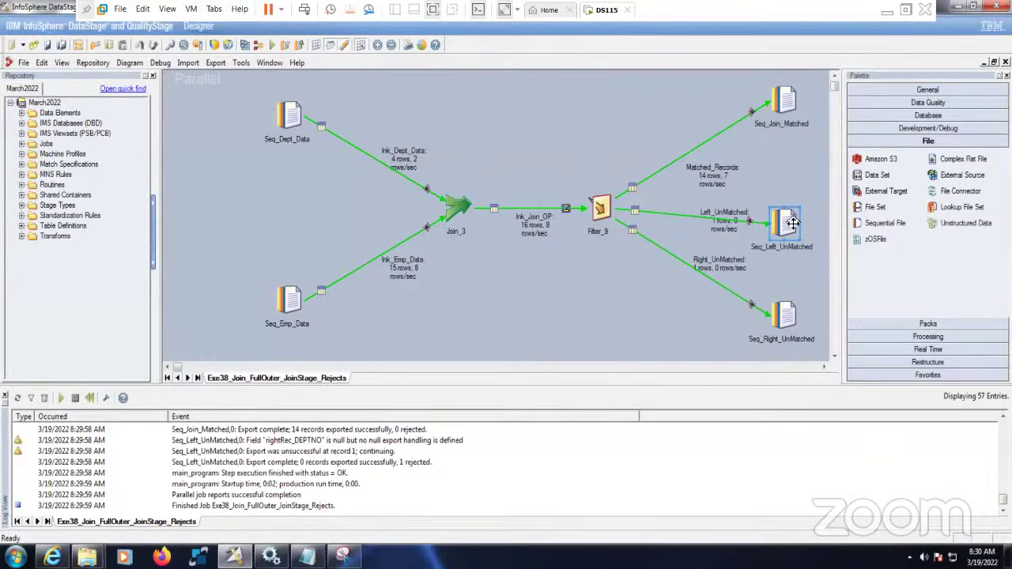
Preview Seq_Left_UnMatched's data with 9999 rows and view the empty result's command output.
right_click(795, 222)
left_click(854, 255)
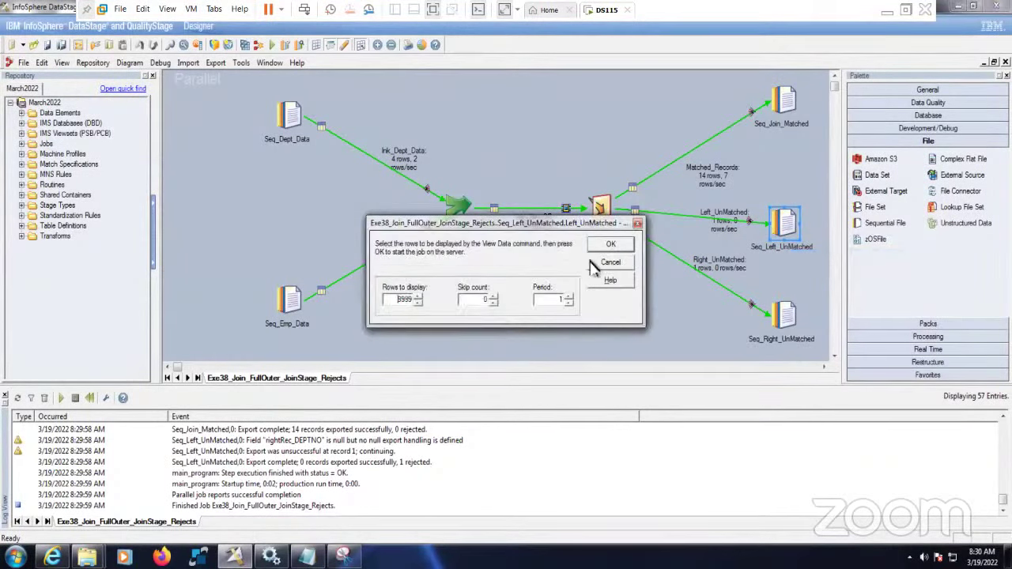
left_click(610, 245)
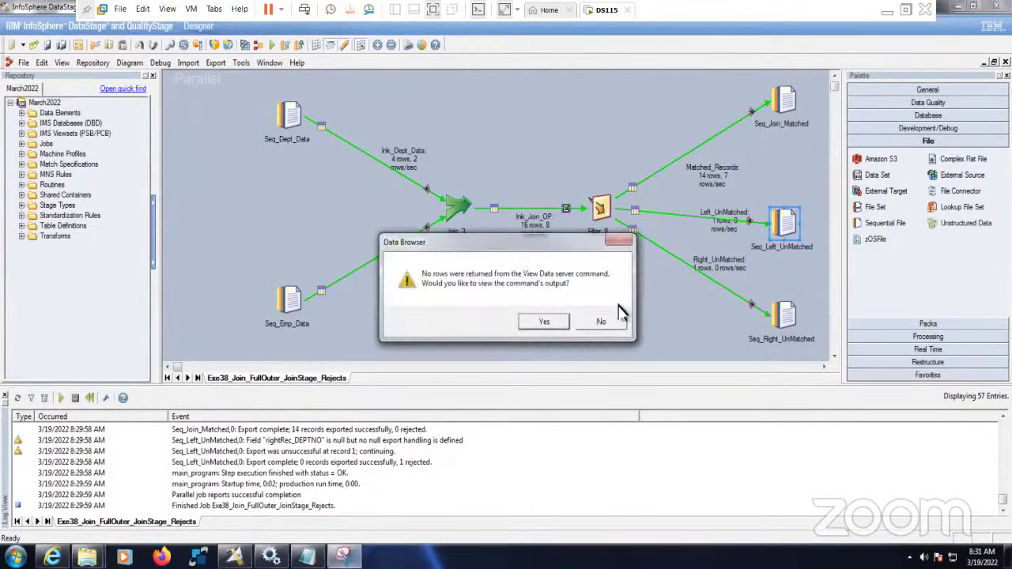
left_click(560, 322)
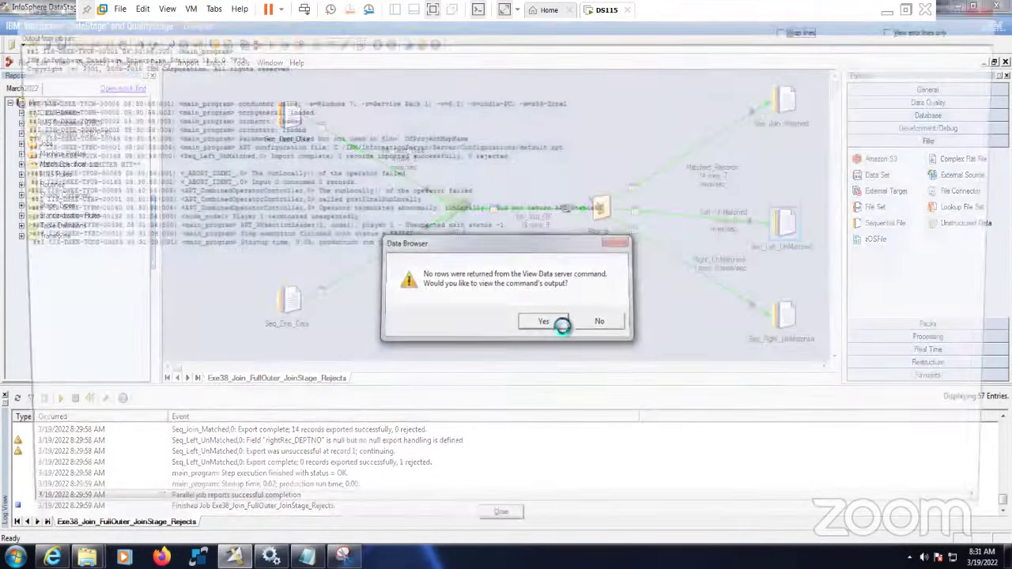
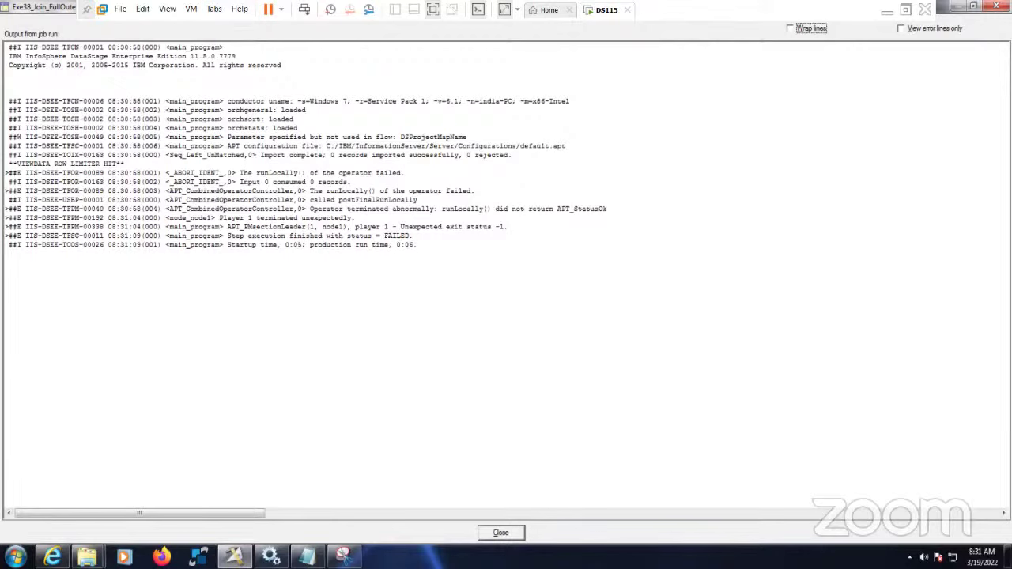
Close the failed run log and inspect Filter_9's rightRec_DEPTNO IS NULL where clause.
left_click(500, 532)
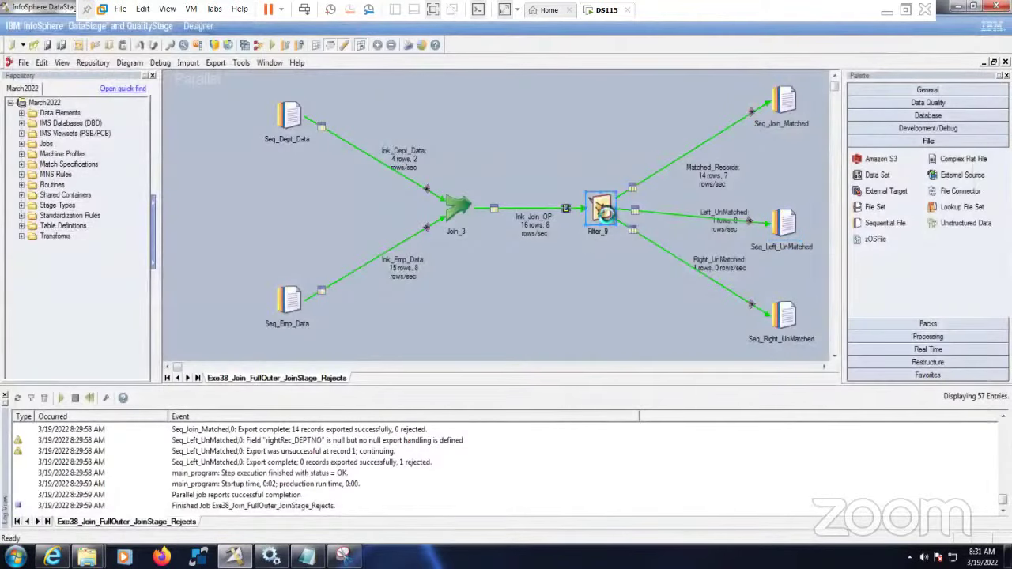
double_click(602, 211)
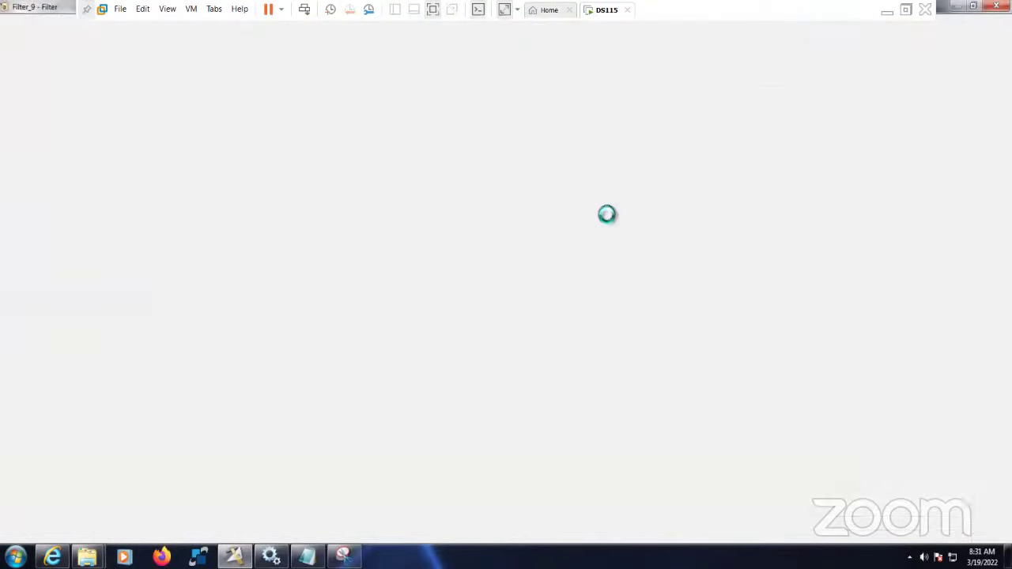
left_click(142, 131)
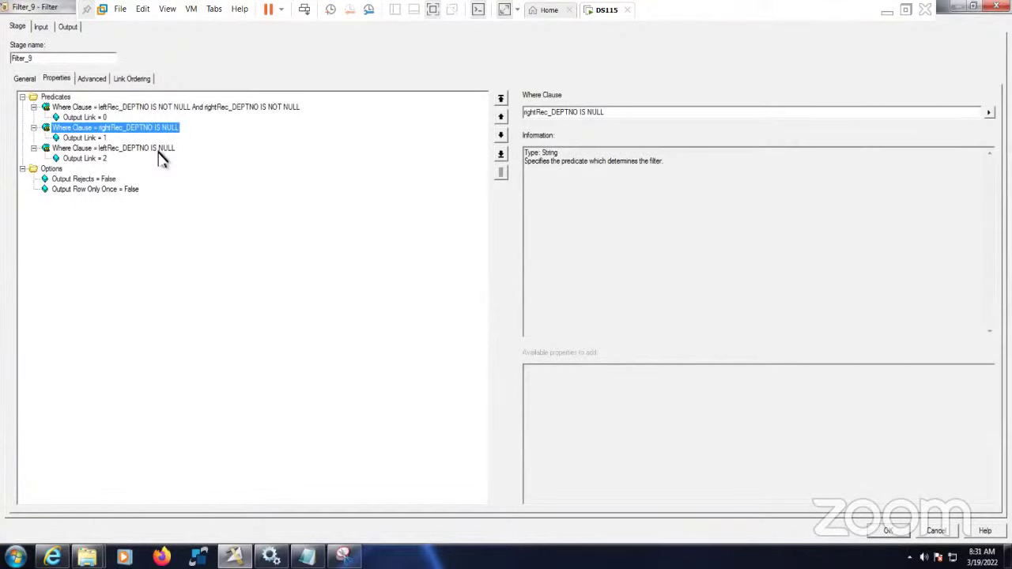
Check Filter_9's input columns and output mapping, then open Seq_Left_UnMatched's properties.
left_click(43, 28)
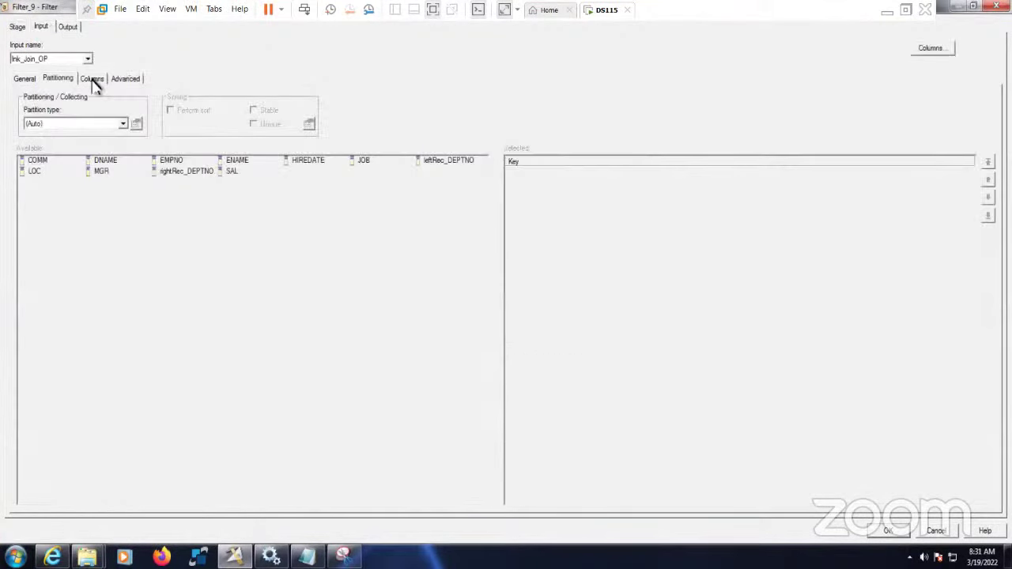
left_click(92, 79)
left_click(70, 28)
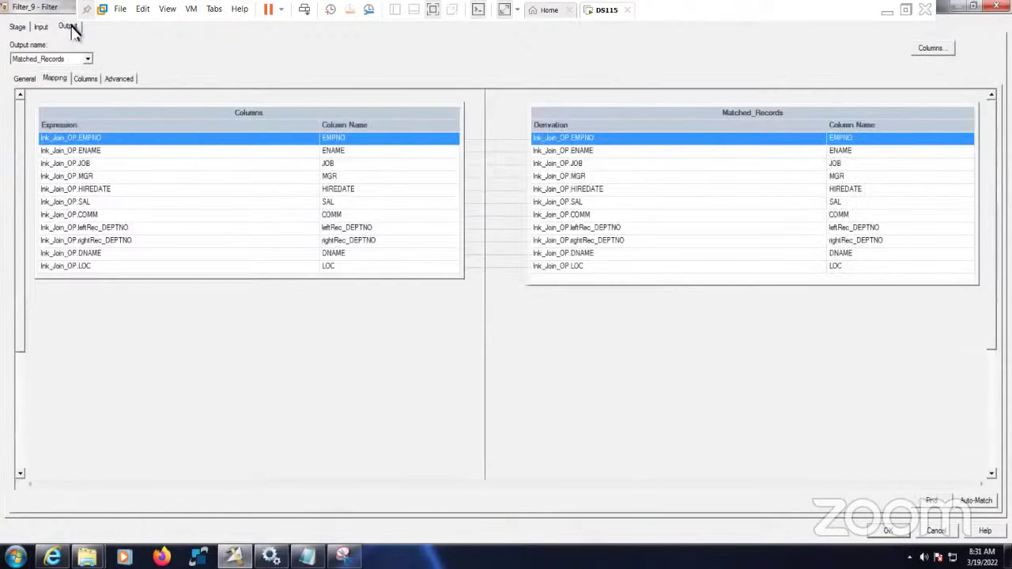
left_click(890, 530)
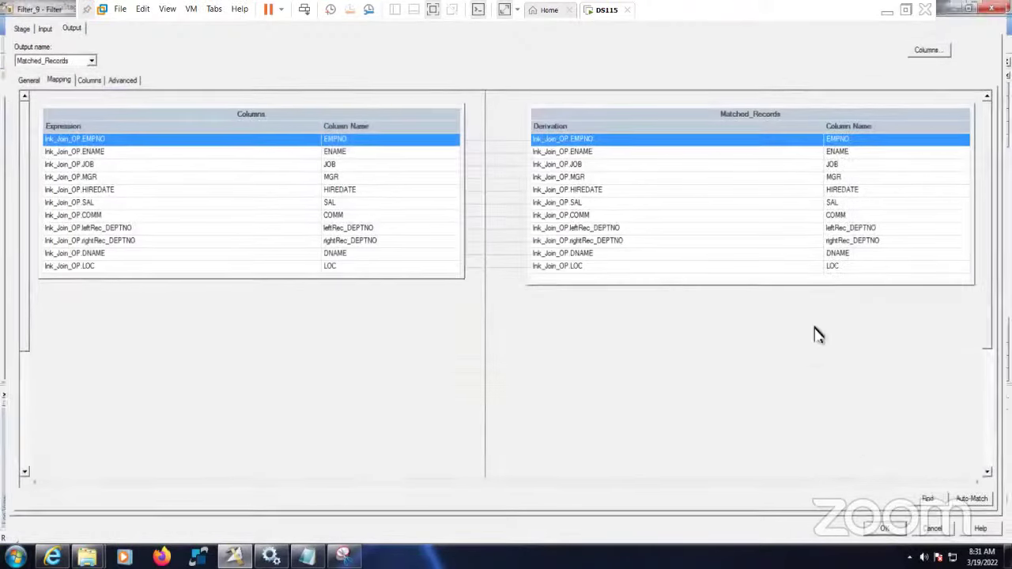
double_click(785, 224)
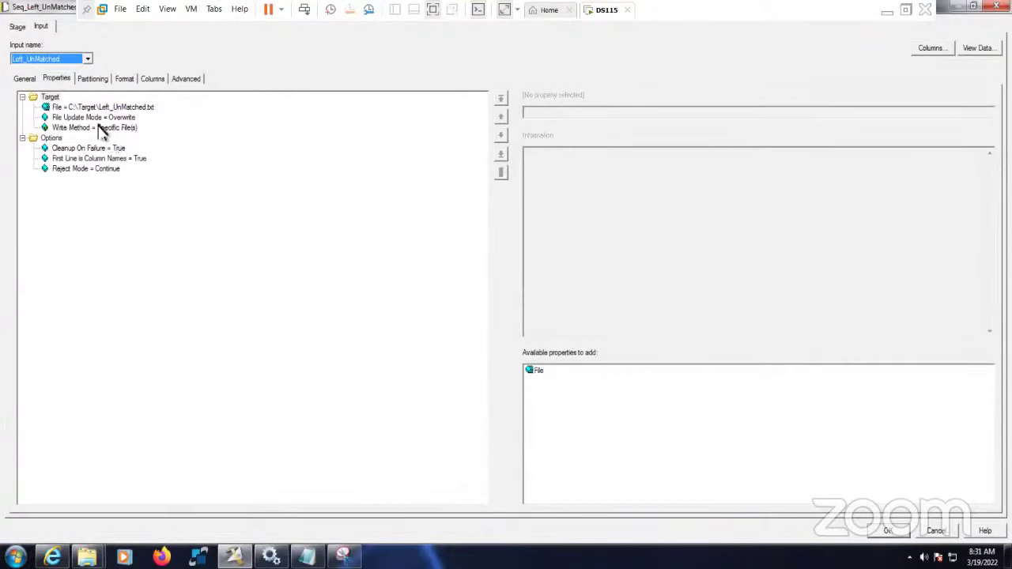
Check Seq_Left_UnMatched's partitioning, delimiter format and columns, then show the circled-NULL join snapshot.
left_click(91, 79)
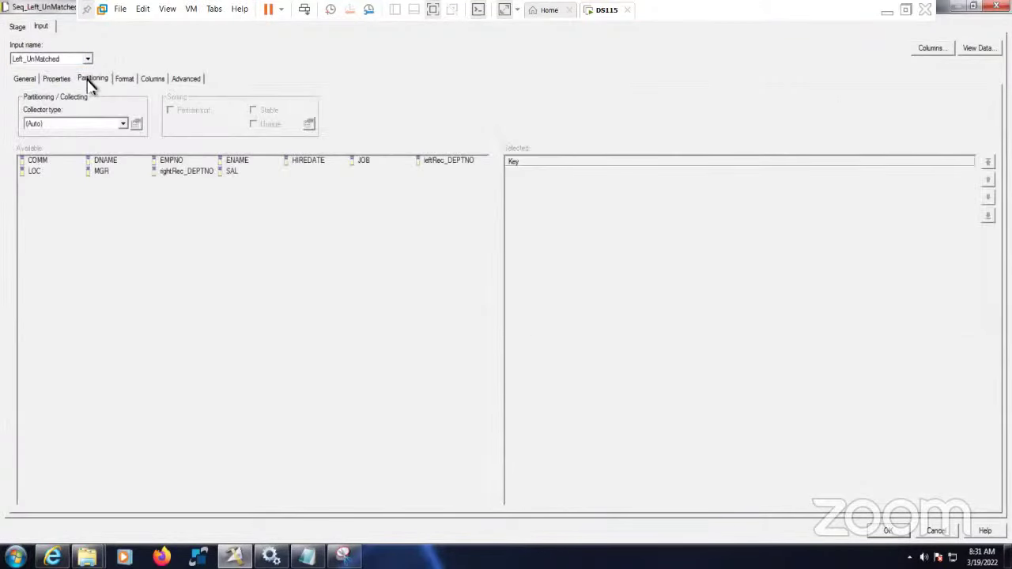
left_click(61, 79)
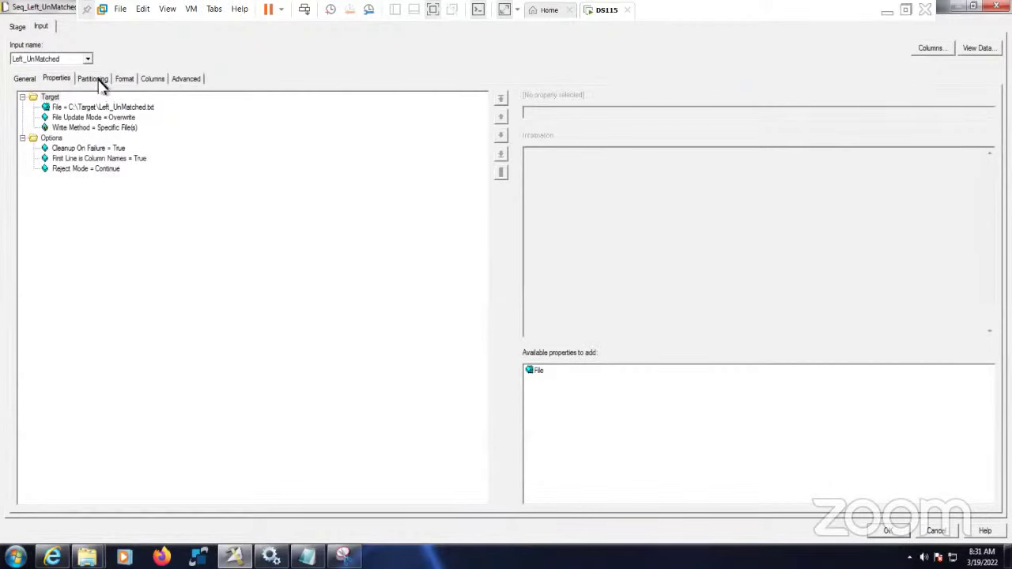
left_click(100, 83)
left_click(119, 82)
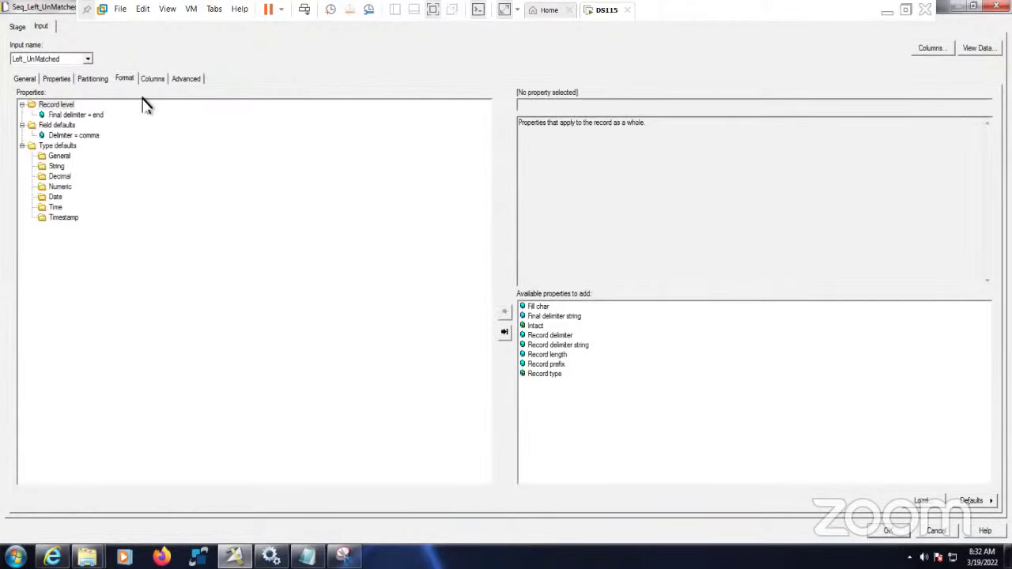
left_click(150, 83)
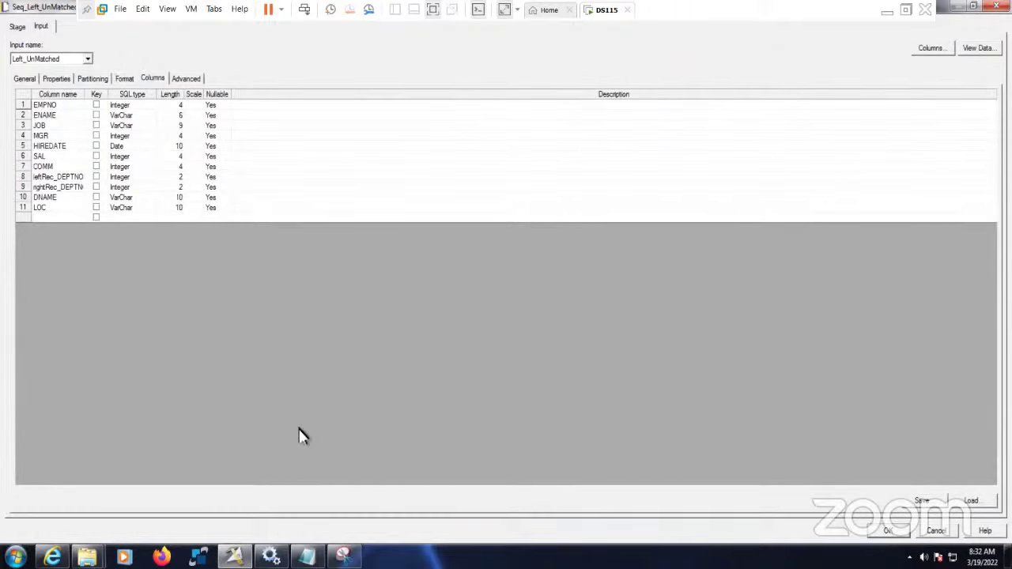
left_click(343, 556)
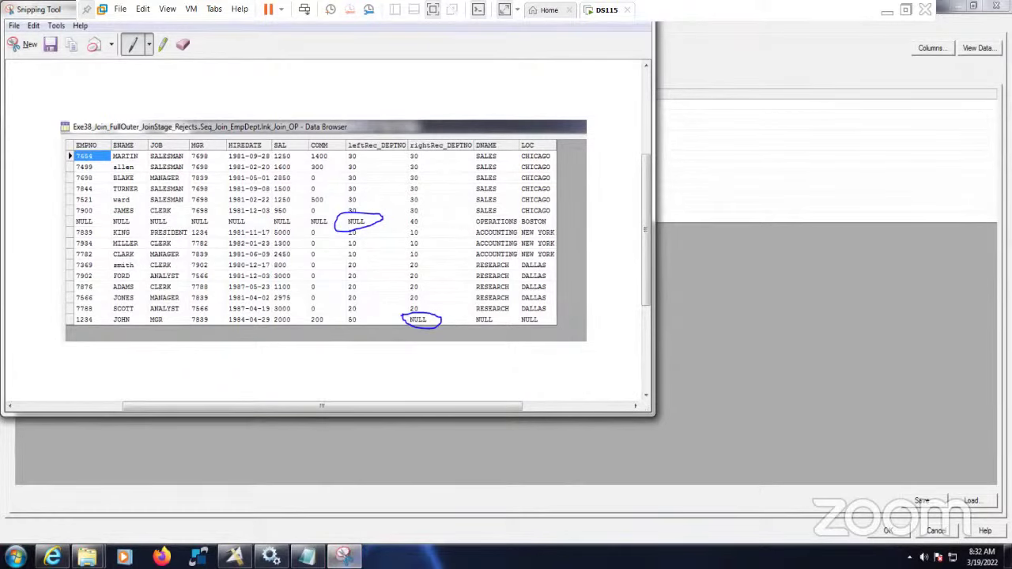
Dismiss the snapshot and review Seq_Emp_Data's column list and format settings.
left_click(343, 555)
key("Escape")
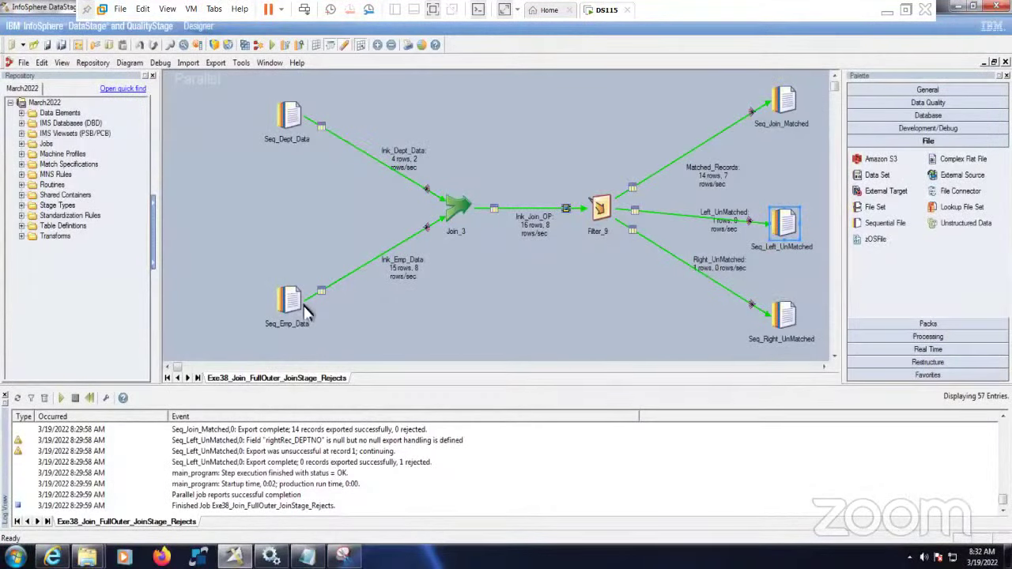
double_click(298, 310)
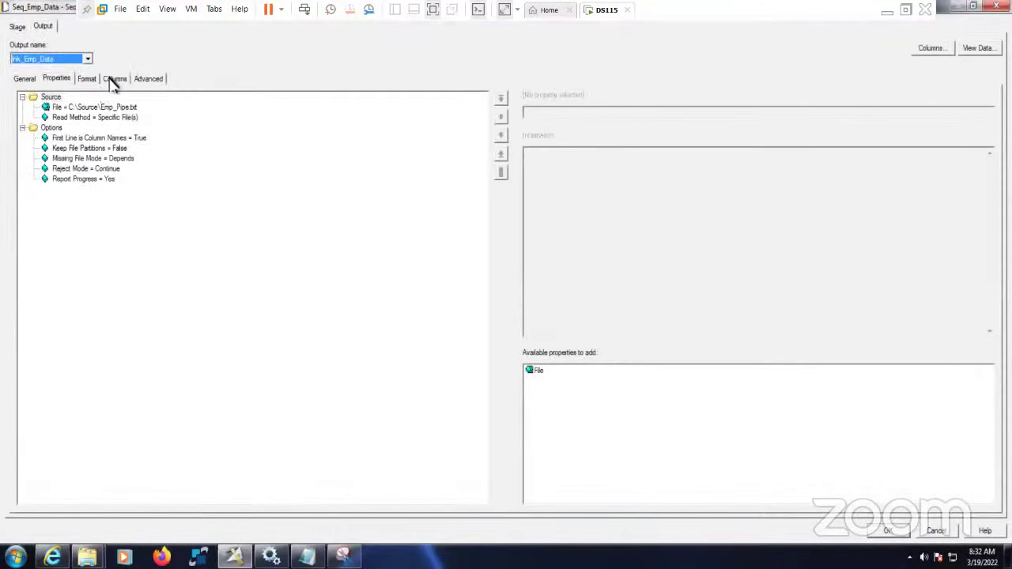
left_click(114, 79)
left_click(98, 81)
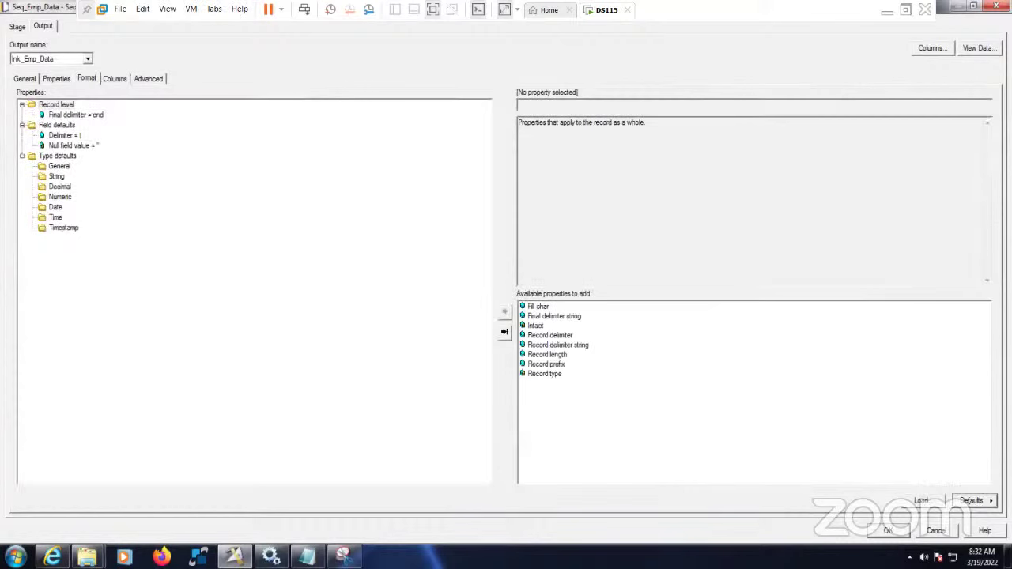
left_click(887, 530)
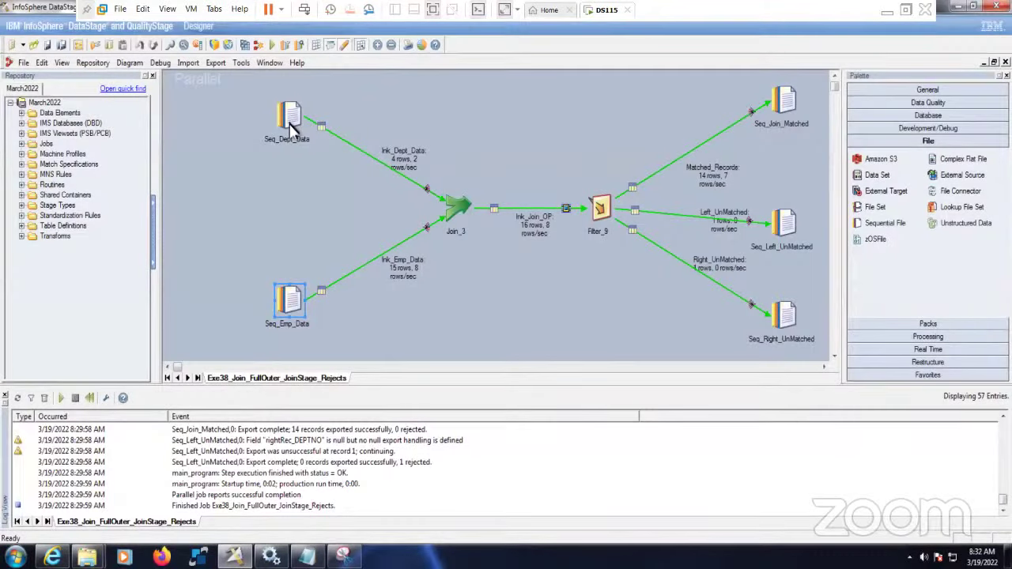
Review Seq_Dept_Data's columns (DEPTNO Integer(2), DNAME, LOC VarChar(10)) and format.
double_click(291, 118)
left_click(118, 80)
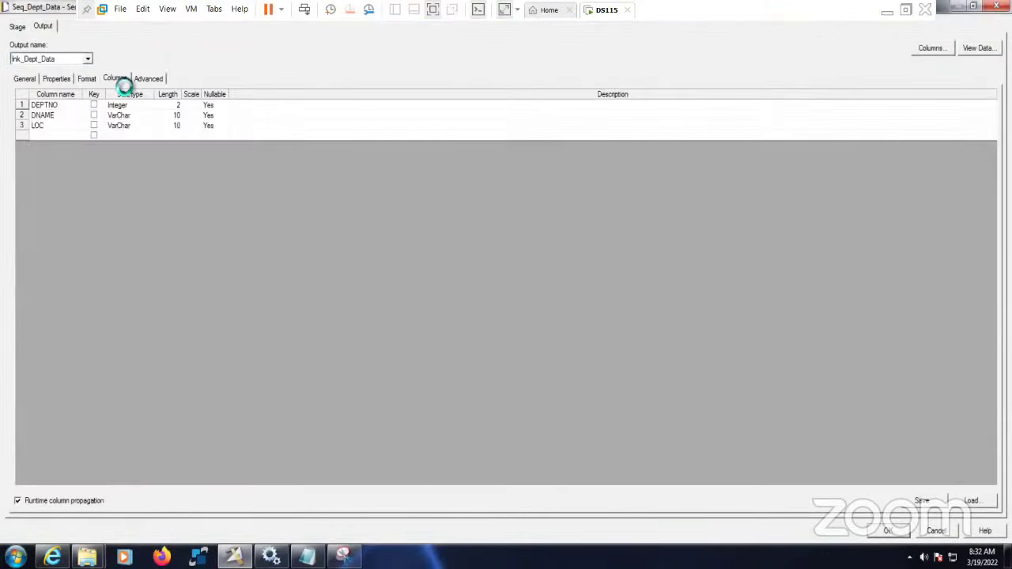
left_click(91, 80)
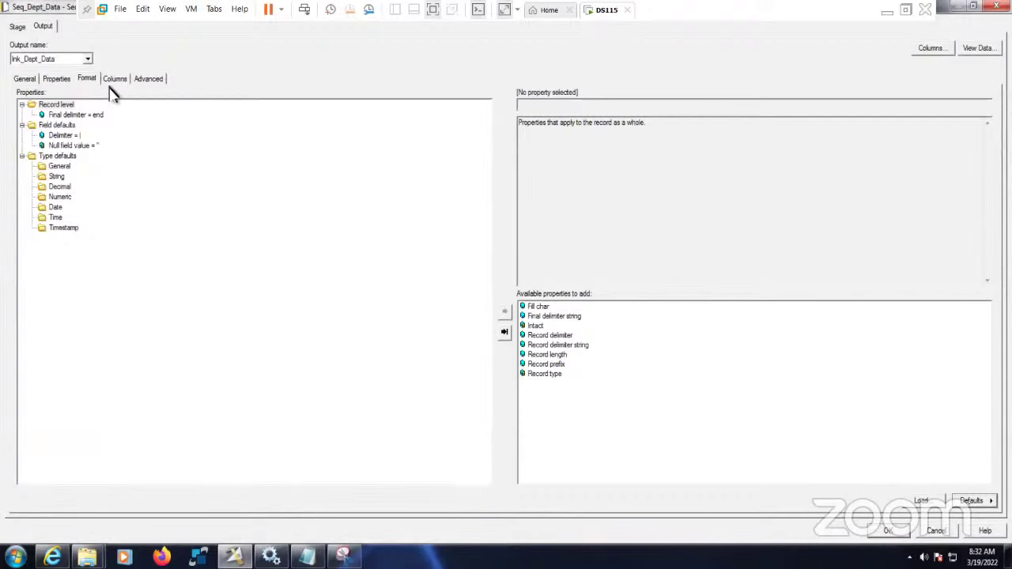
left_click(113, 83)
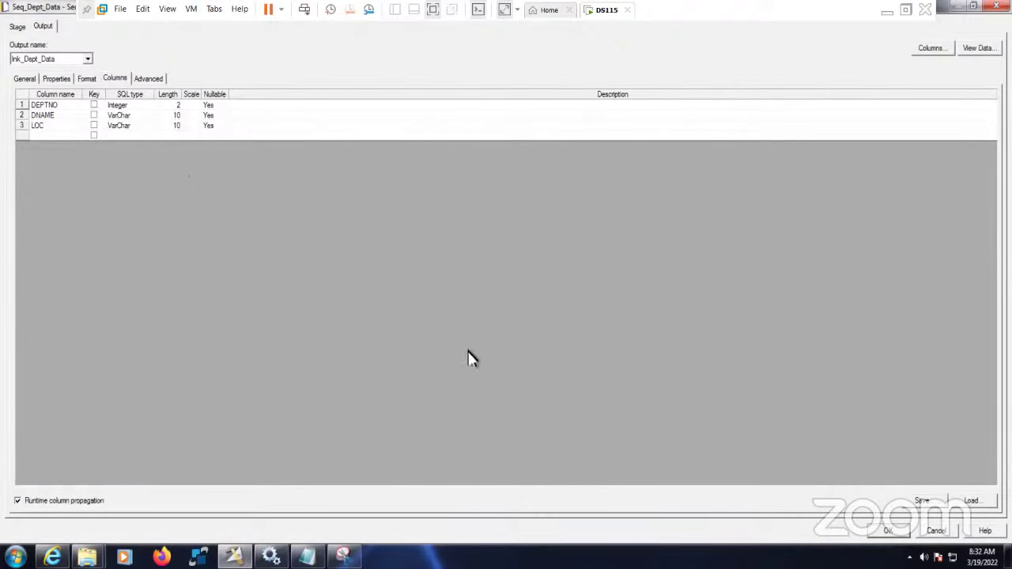
left_click(888, 531)
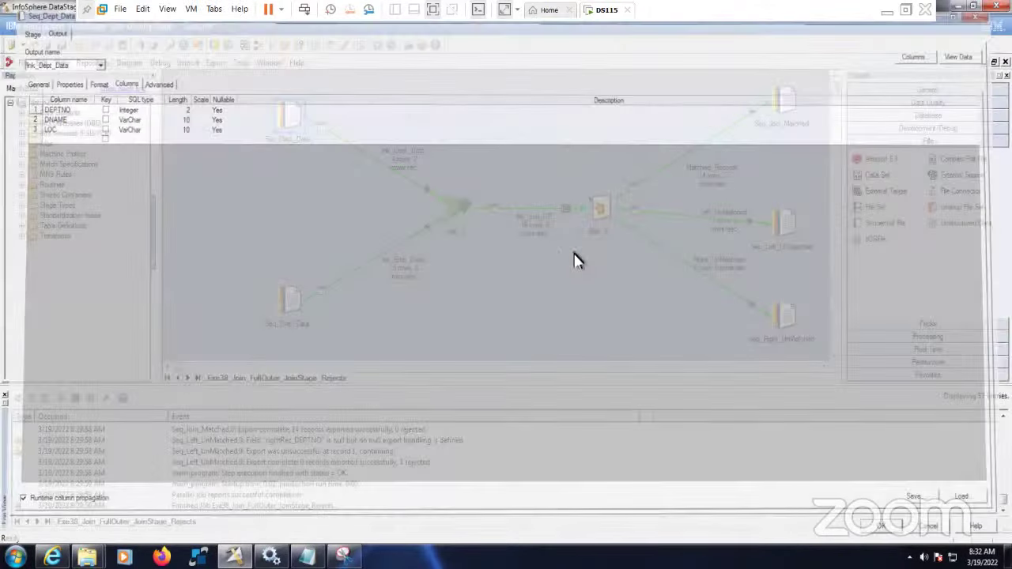
double_click(601, 211)
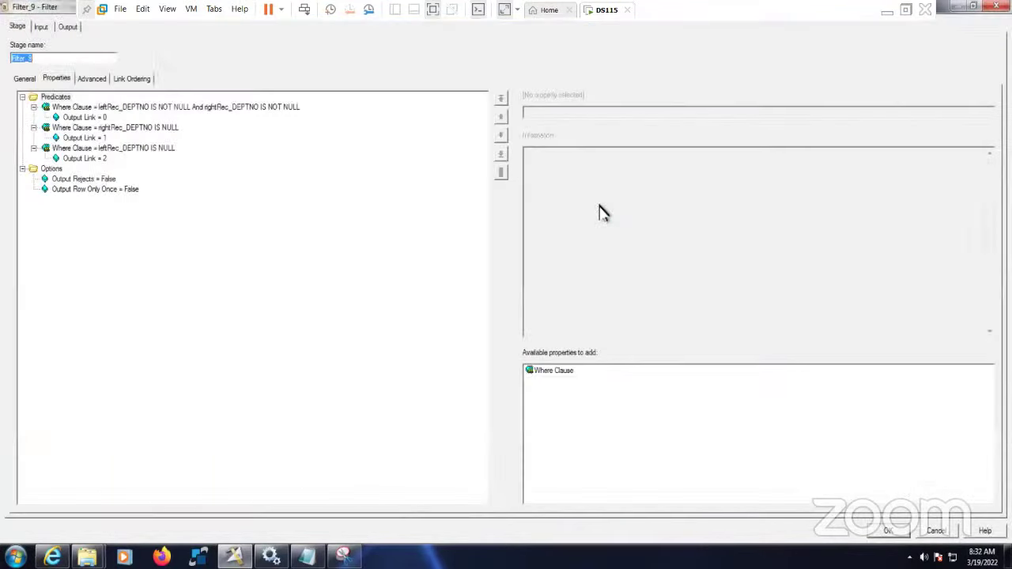
left_click(164, 127)
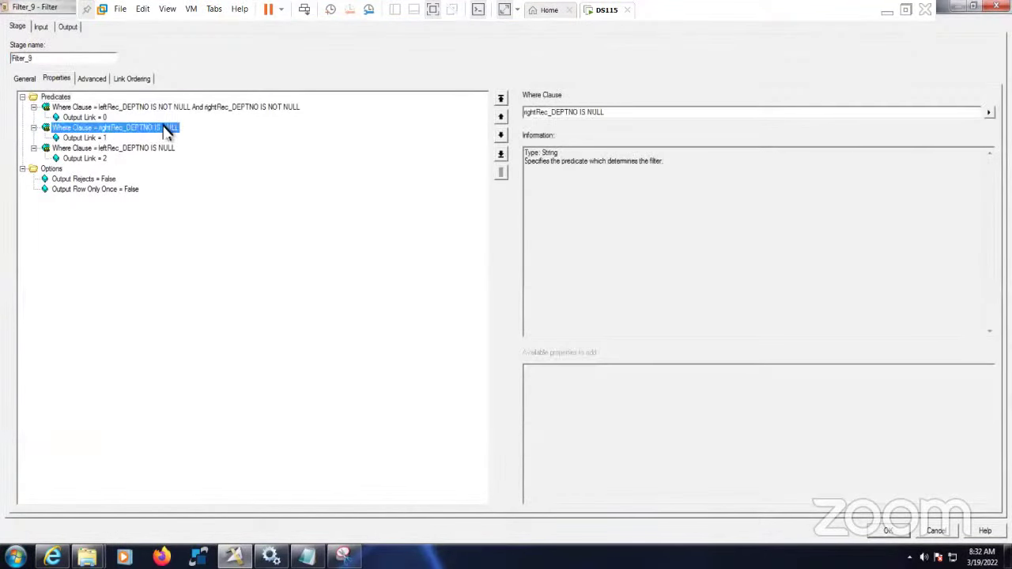
left_click(49, 27)
left_click(68, 27)
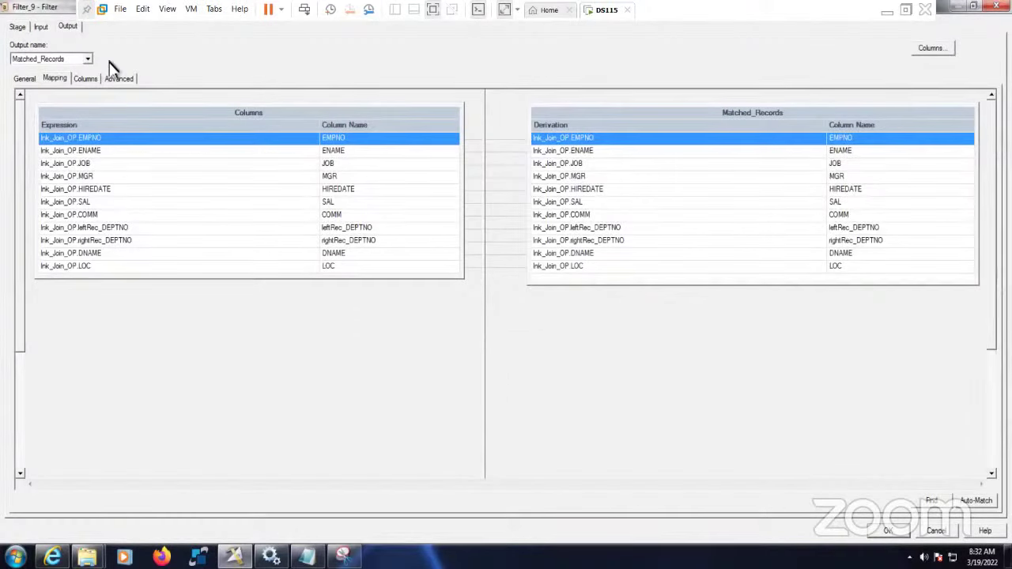
left_click(87, 60)
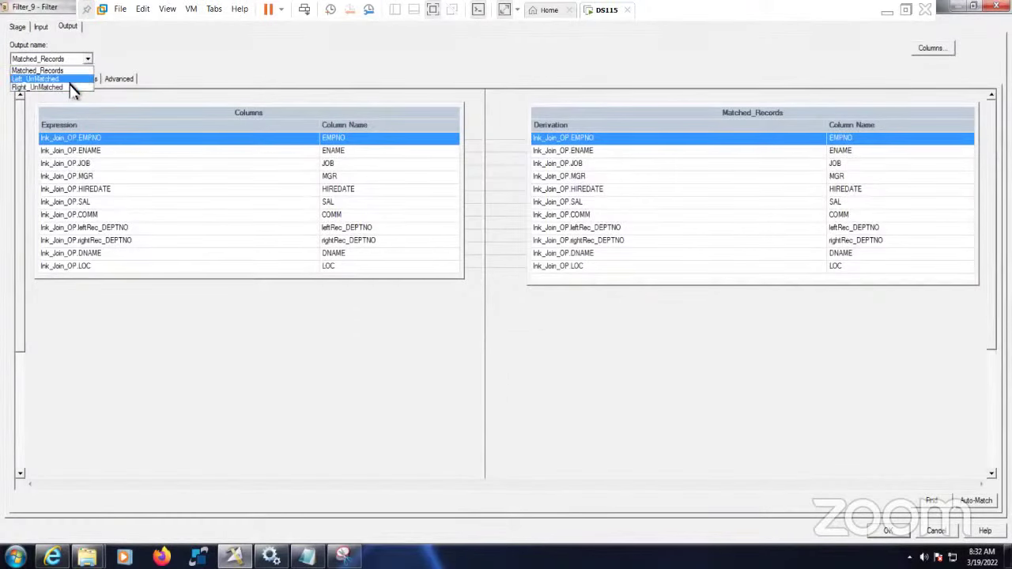
left_click(70, 81)
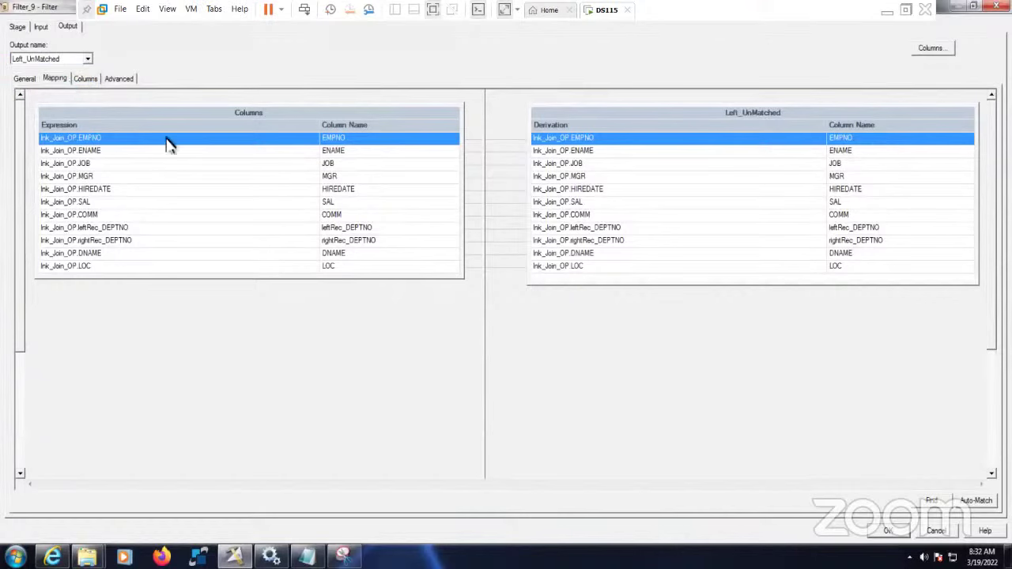
left_click(88, 63)
left_click(67, 88)
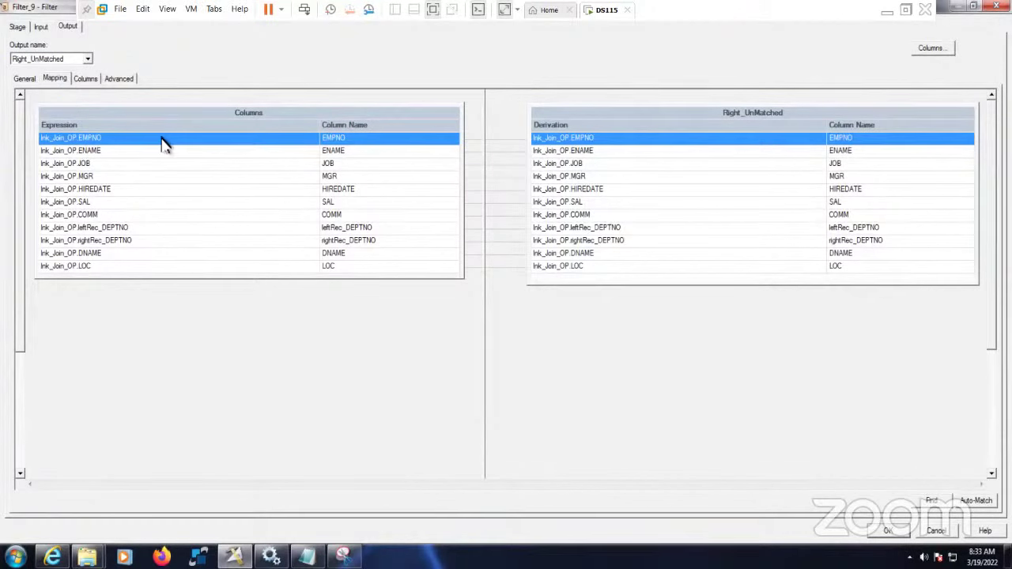
left_click(888, 530)
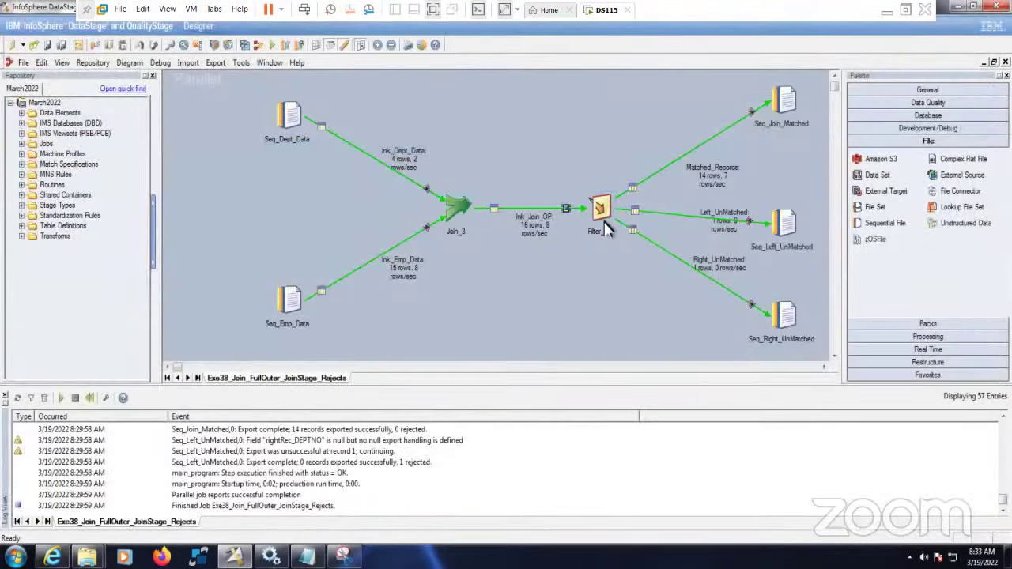
Reopen Filter_9 and compare its rightRec_DEPTNO IS NULL clause with the captured join output.
double_click(601, 207)
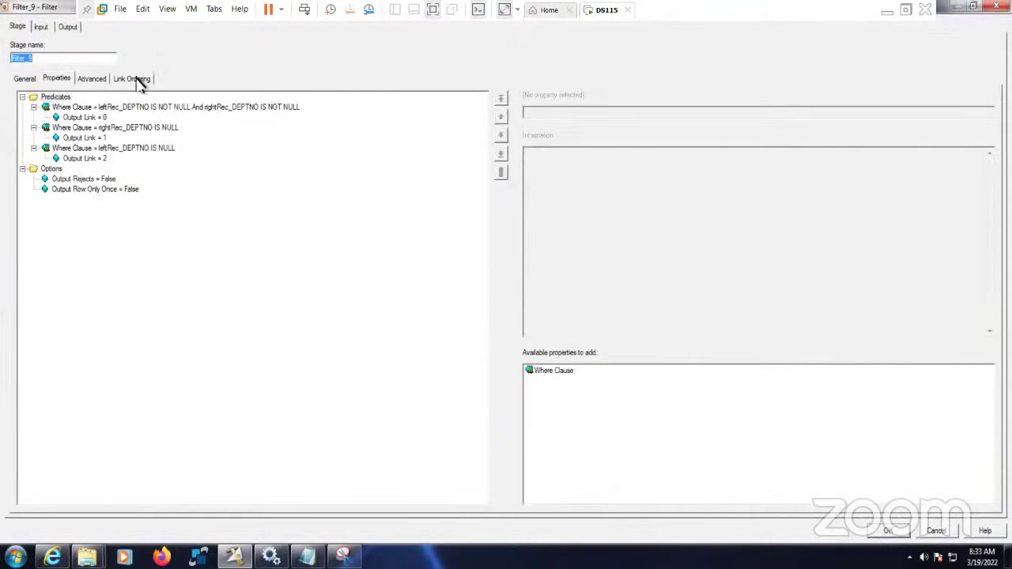
left_click(133, 129)
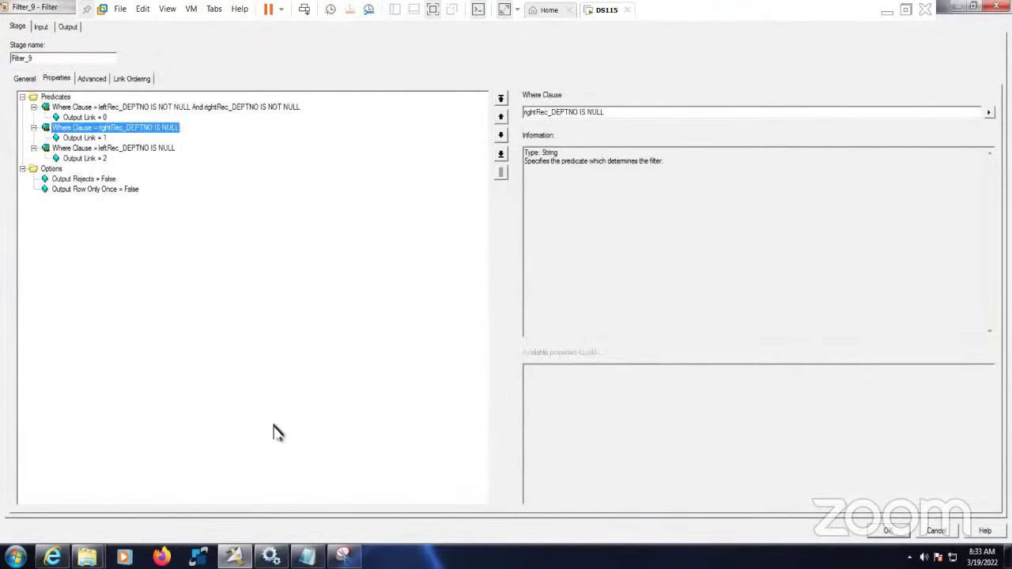
mouse_move(343, 557)
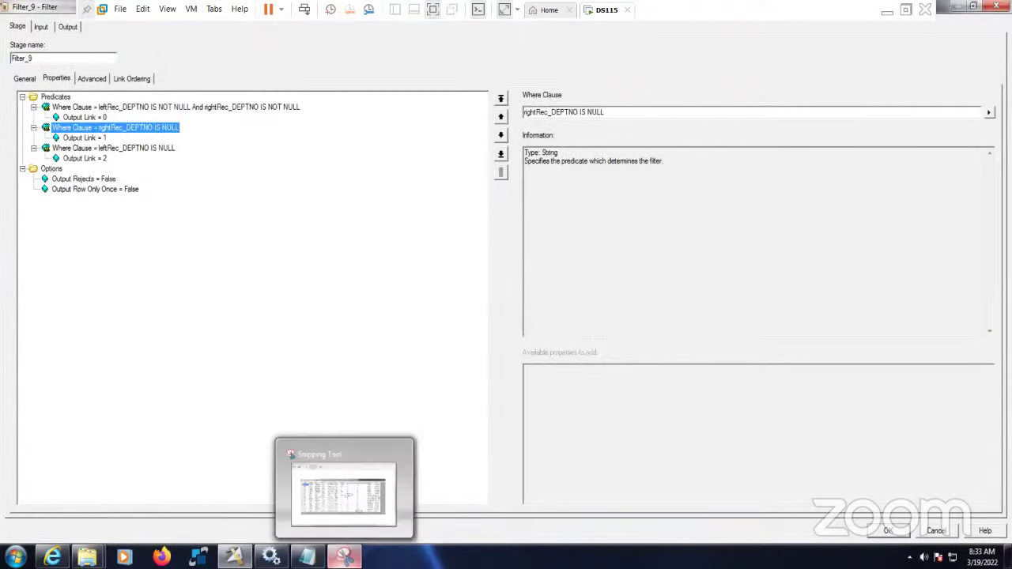
left_click(347, 495)
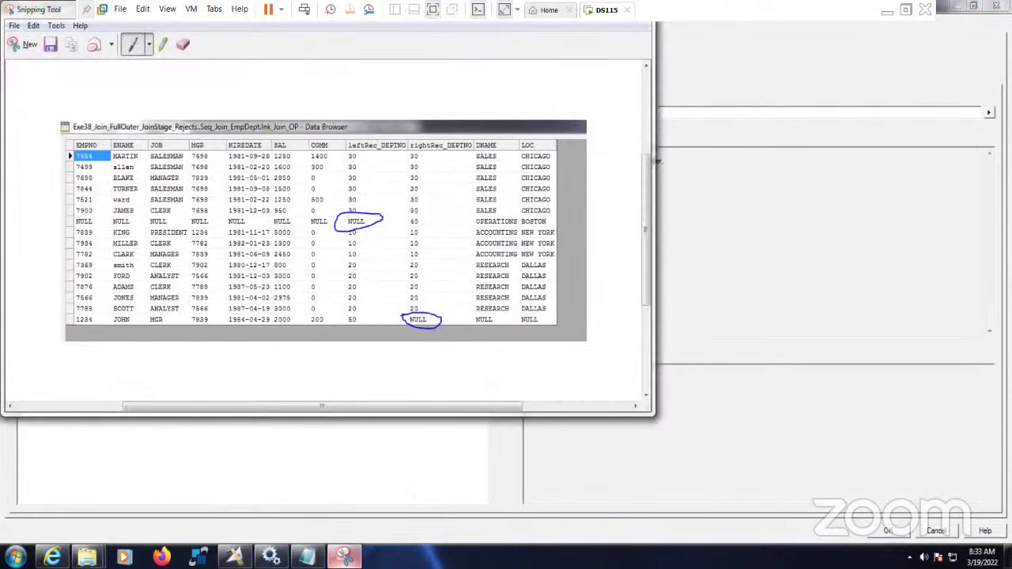
left_click(343, 557)
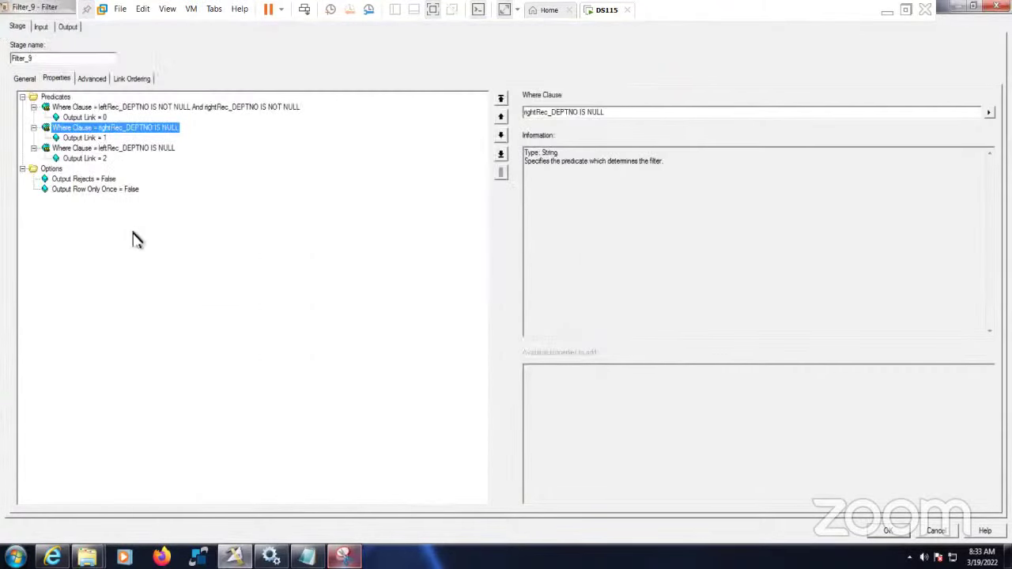
Erase the text of the rightRec_DEPTNO IS NULL where clause.
left_click(167, 150)
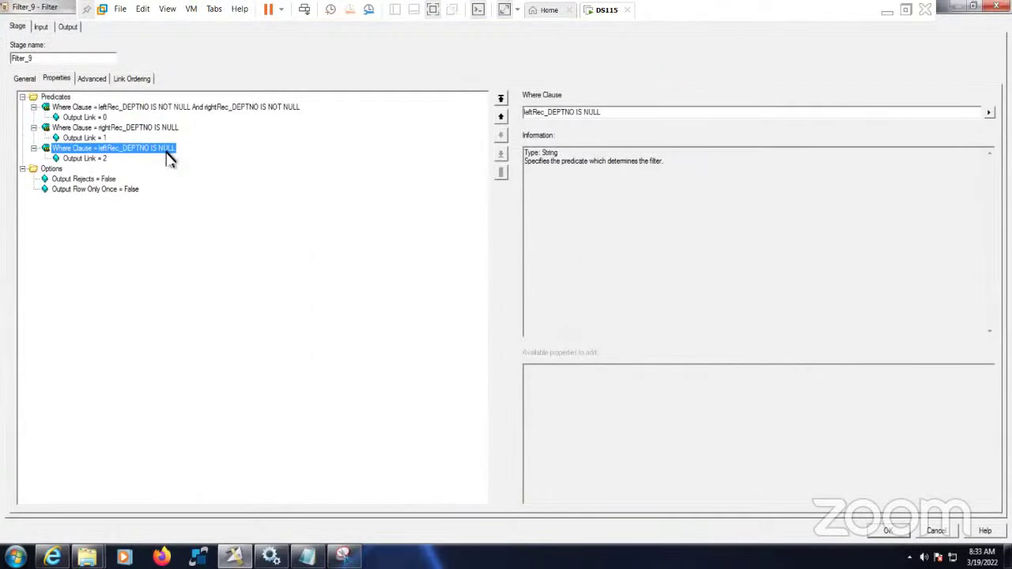
left_click(147, 128)
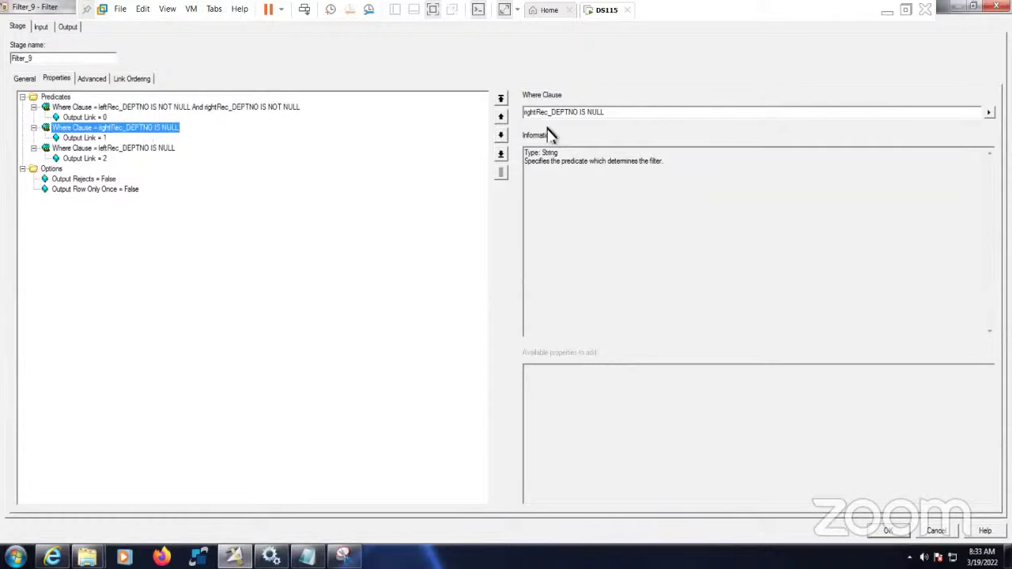
left_click(618, 118)
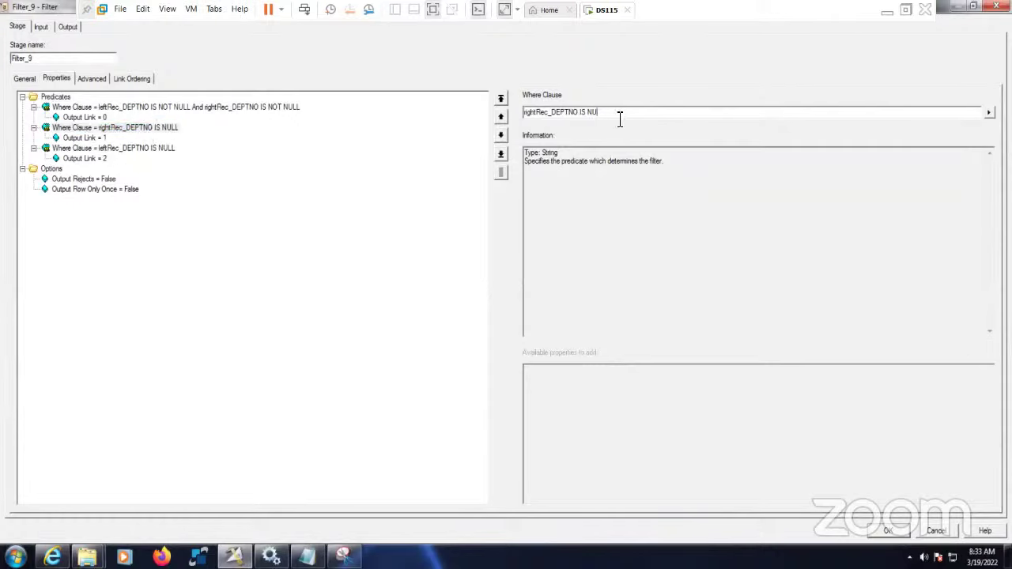
key("BackSpace")
key("BackSpace")
key("BackSpace")
key("BackSpace")
key("BackSpace")
key("BackSpace")
key("BackSpace")
key("BackSpace")
key("BackSpace")
key("BackSpace")
key("BackSpace")
key("BackSpace")
key("BackSpace")
key("BackSpace")
key("BackSpace")
key("BackSpace")
key("BackSpace")
key("BackSpace")
key("BackSpace")
key("BackSpace")
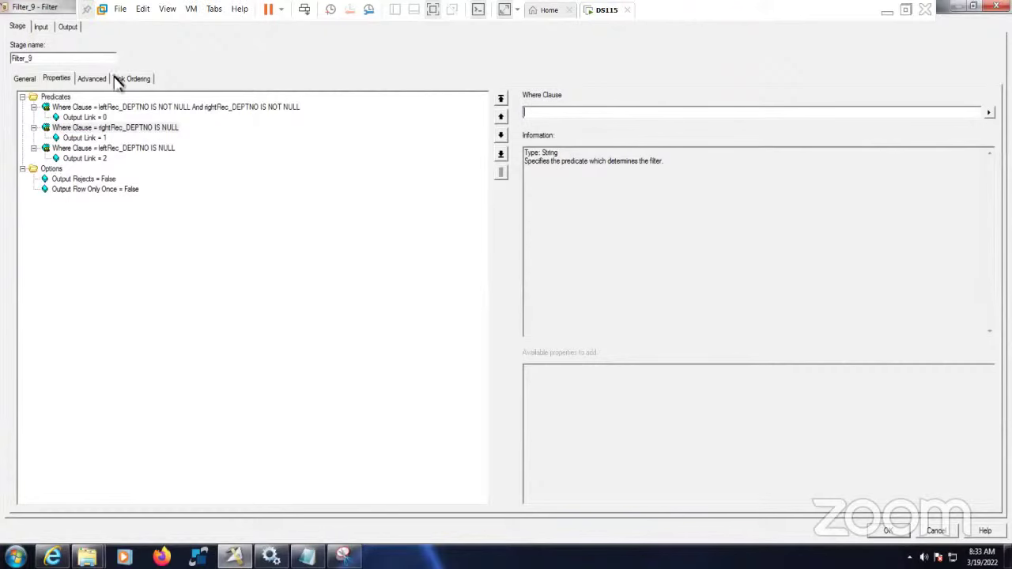
Copy the rightRec_DEPTNO column name from Filter_9's input column list.
left_click(42, 26)
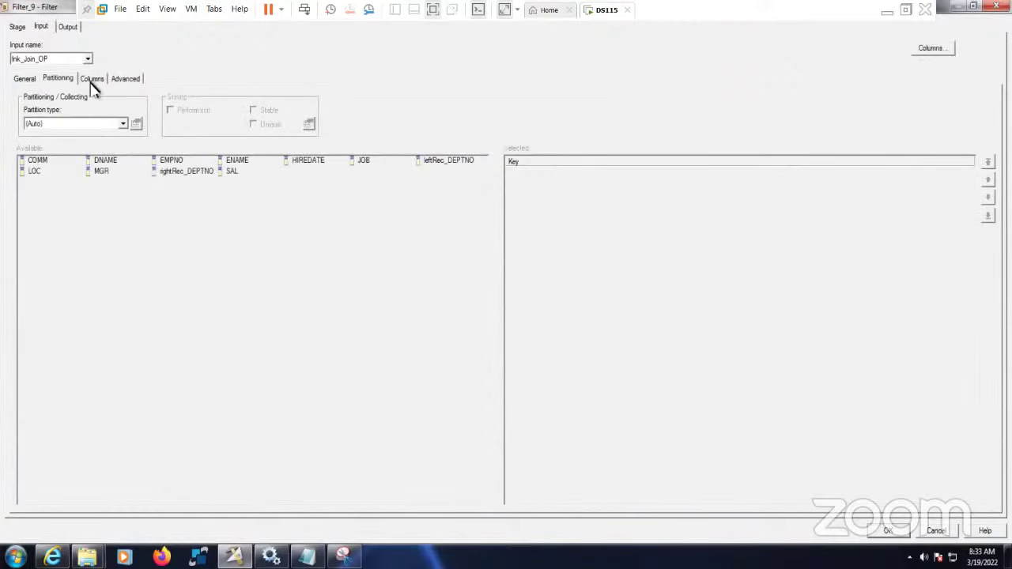
left_click(92, 80)
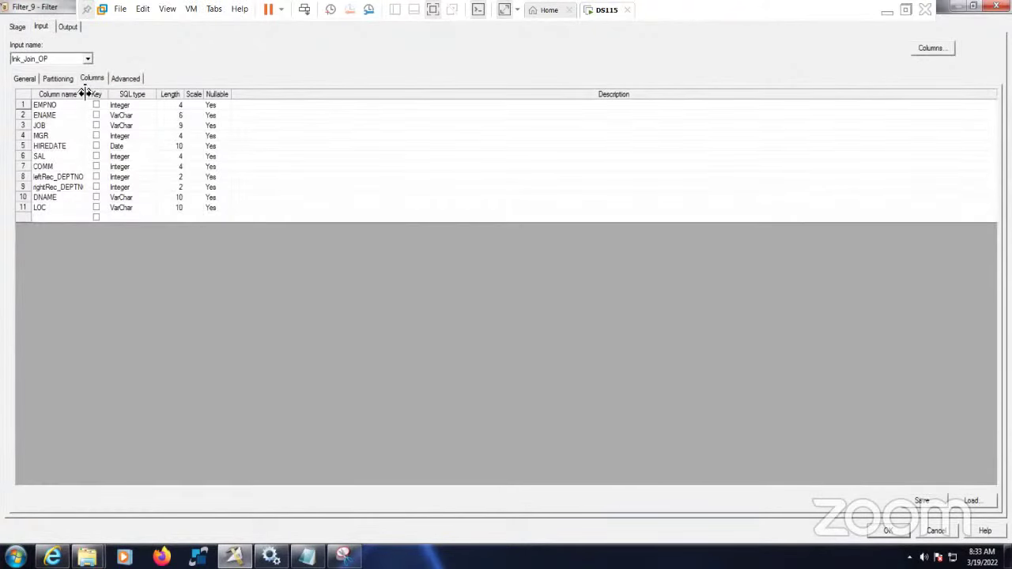
left_click_drag(84, 94, 195, 102)
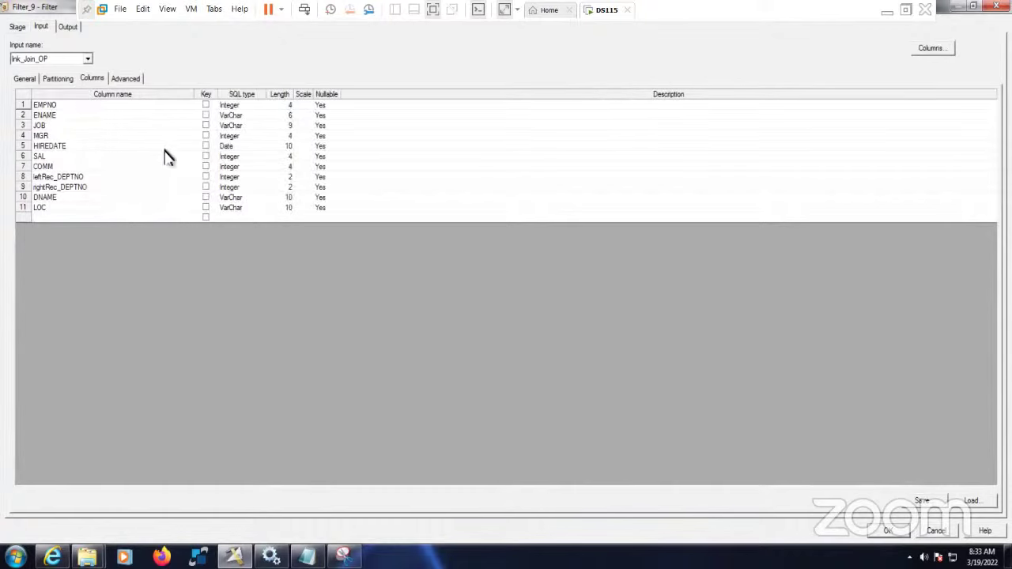
left_click(111, 188)
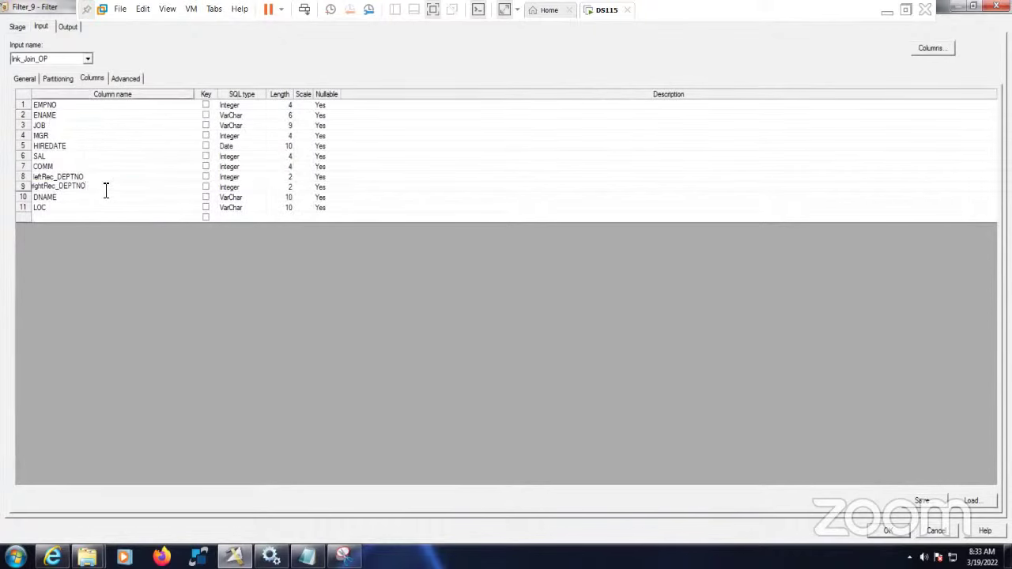
left_click(104, 187)
key("ctrl+c")
Set the second where clause to rightRec_DEPTNO IS NULL and accept Filter_9's settings.
left_click(18, 26)
left_click(98, 128)
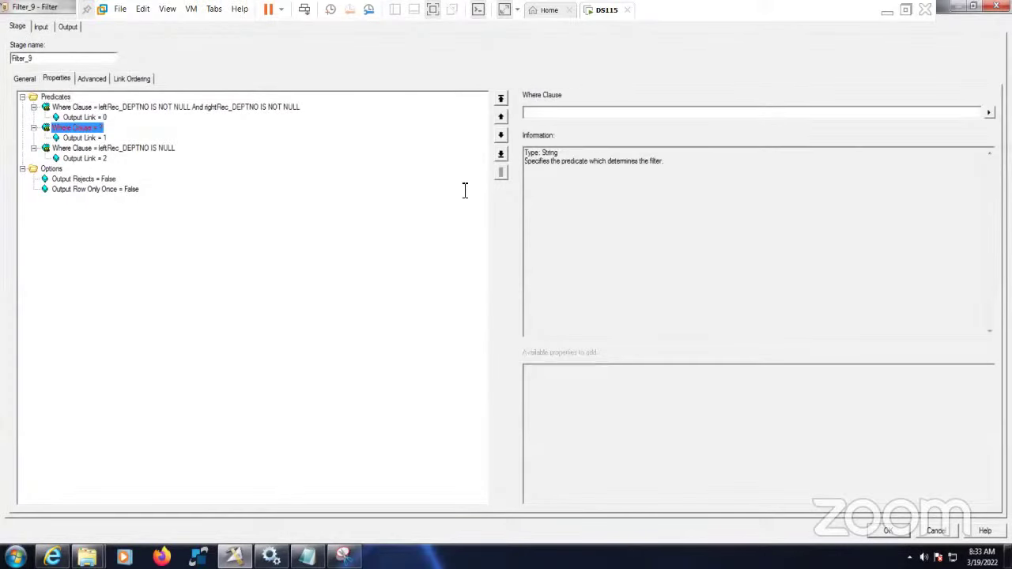
left_click(567, 111)
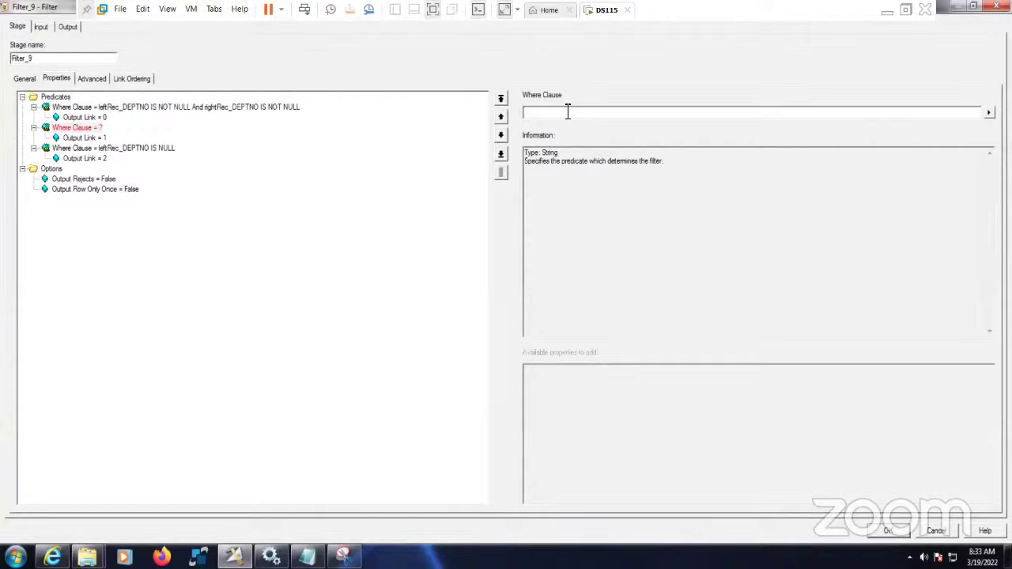
key("ctrl+v")
type("IS NULL")
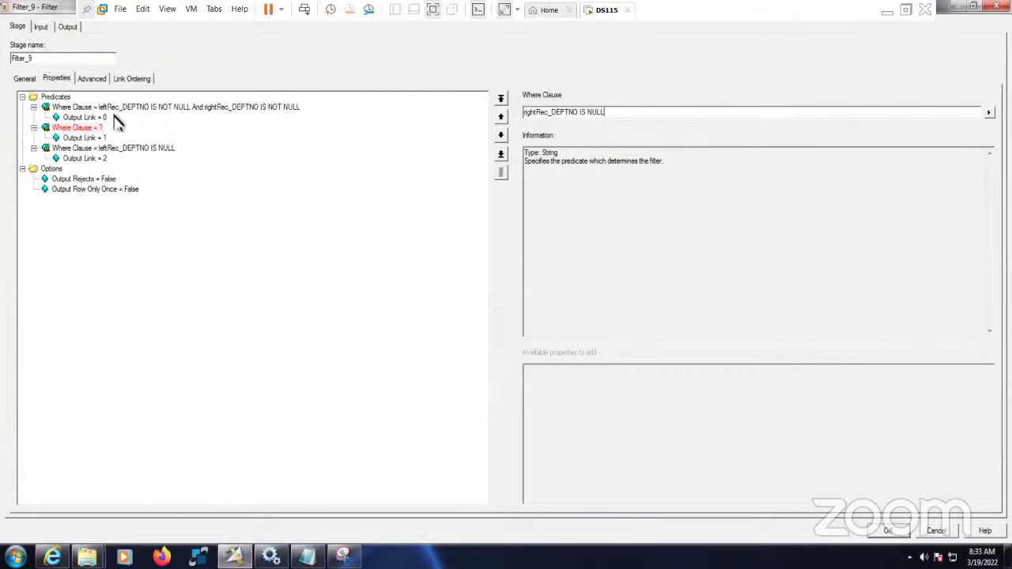
left_click(98, 118)
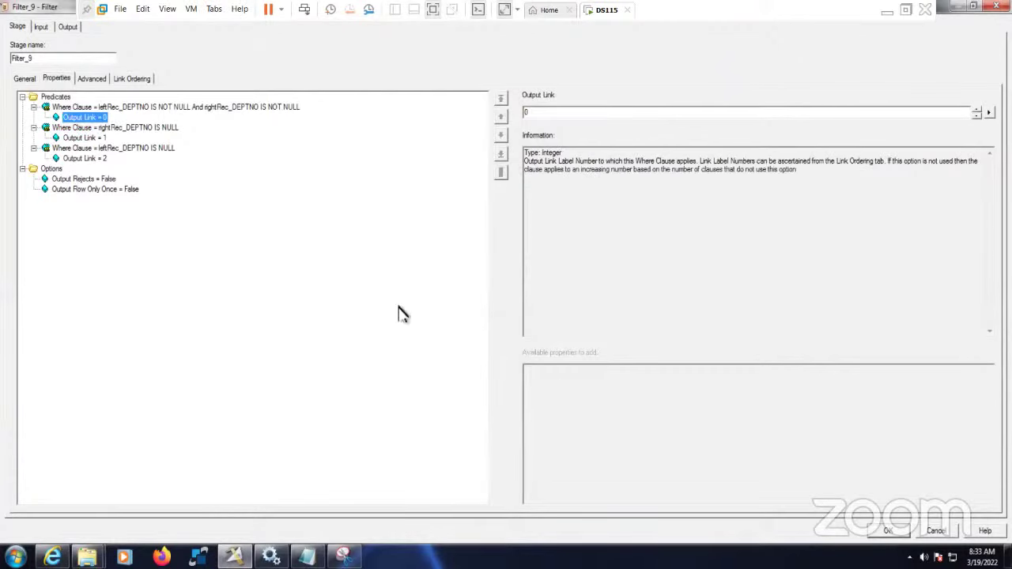
left_click(887, 530)
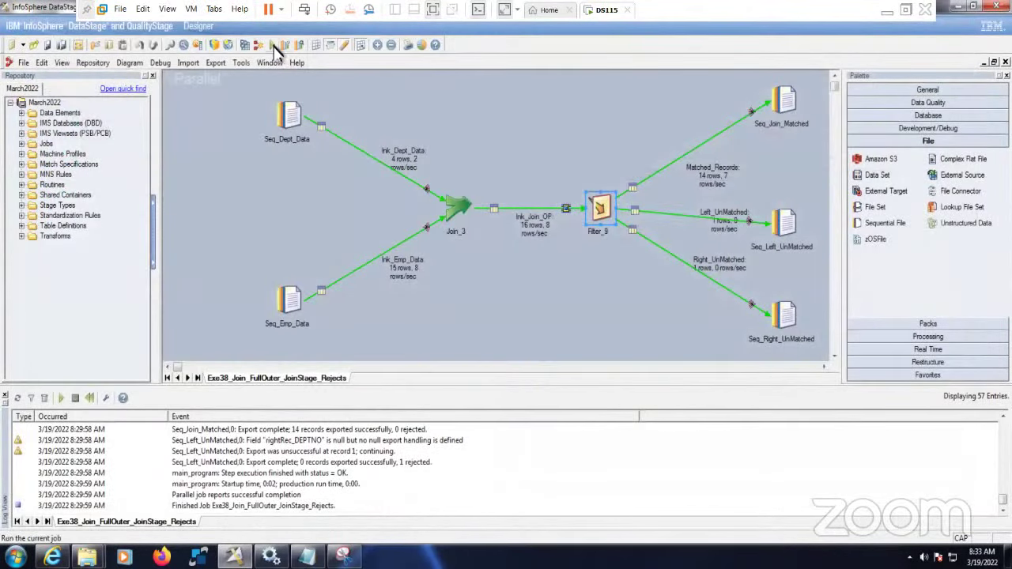
Save, compile and run the join job with no row limits.
left_click(271, 45)
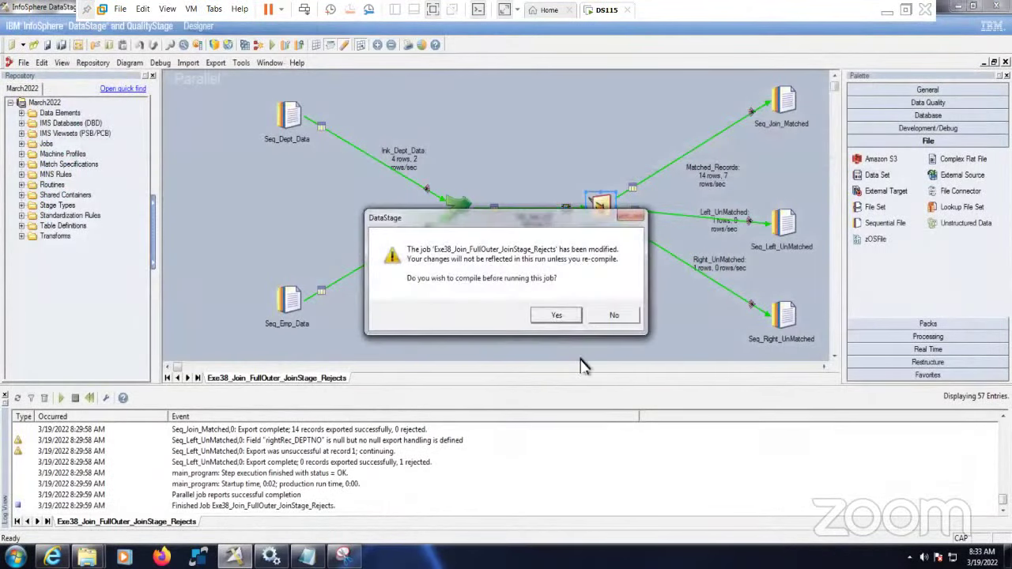
left_click(563, 316)
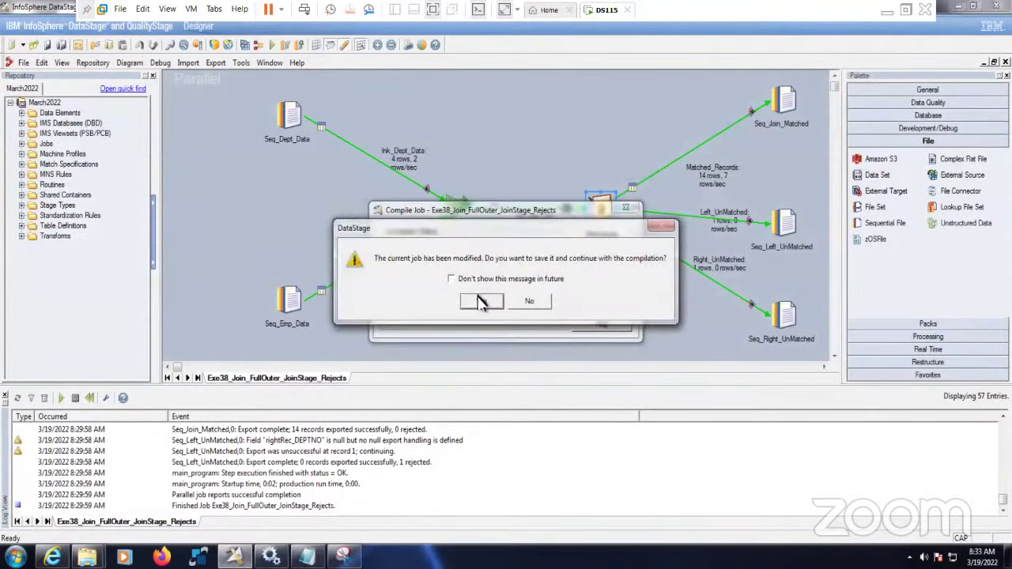
left_click(480, 301)
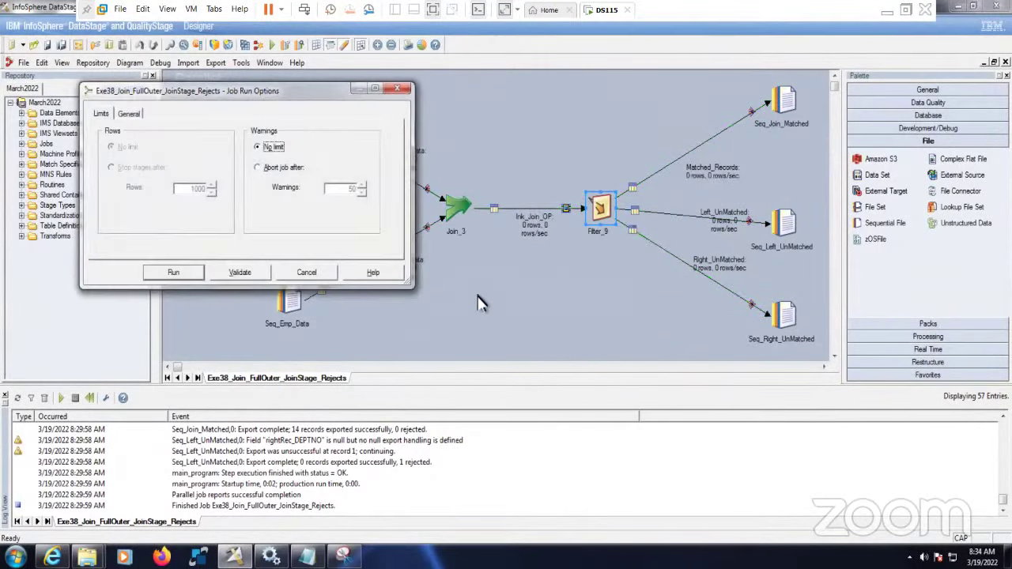
left_click(175, 272)
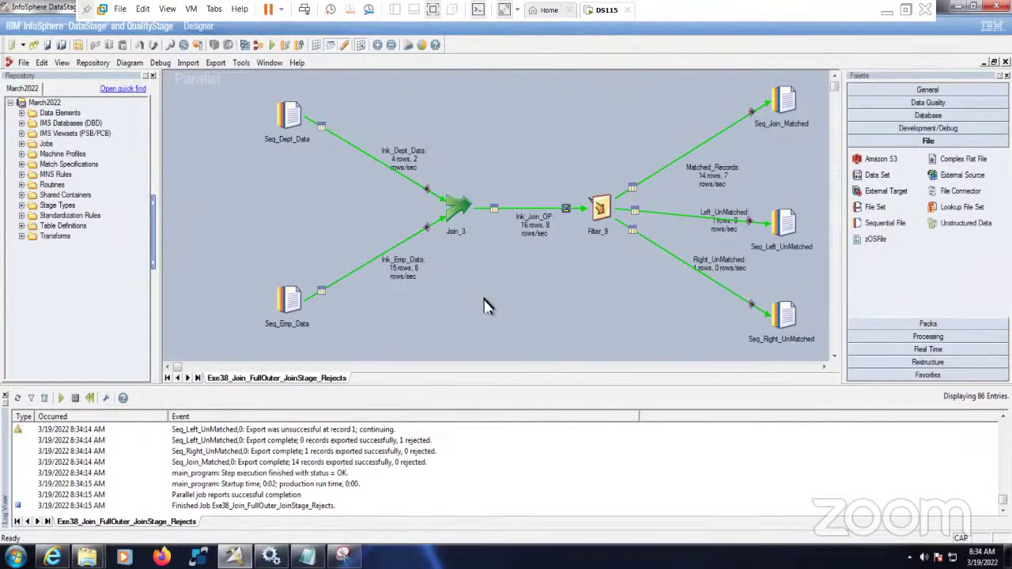
right_click(789, 222)
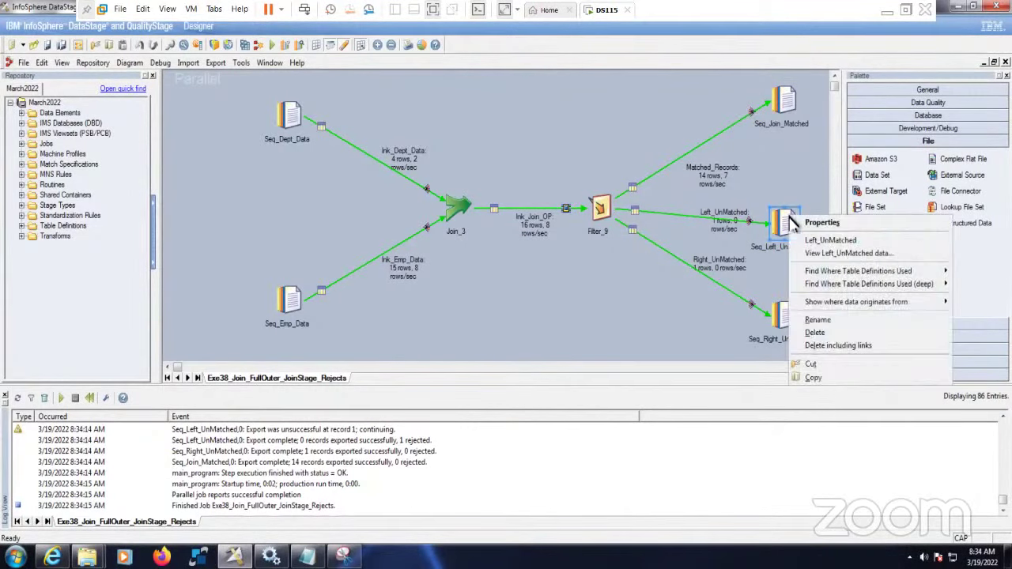
left_click(826, 253)
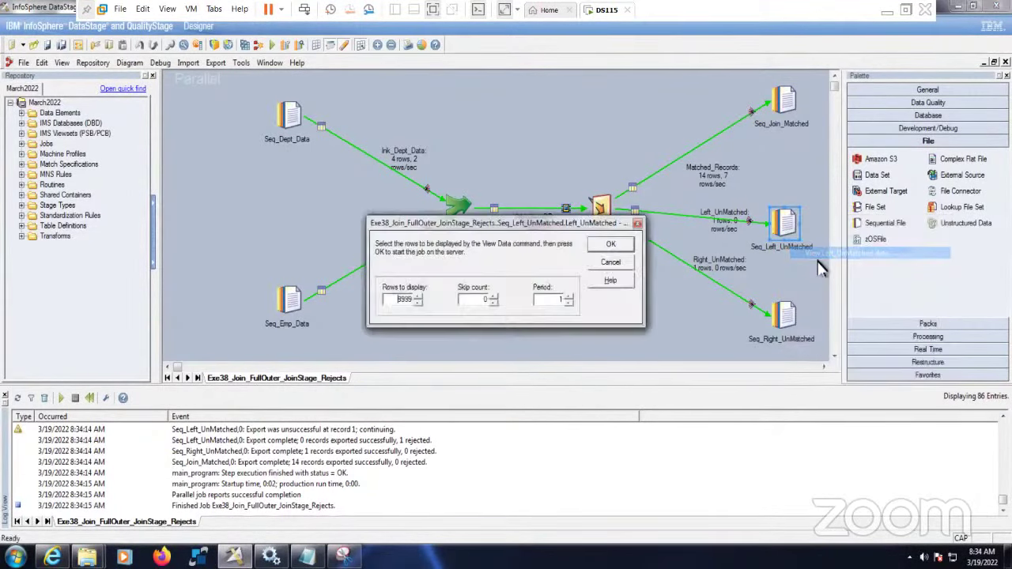
left_click(610, 245)
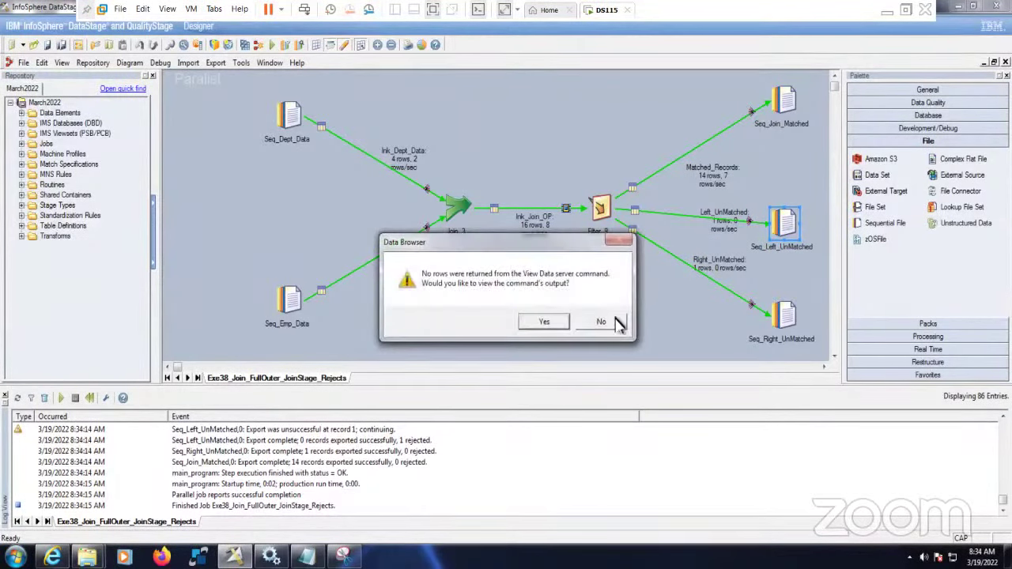
left_click(566, 322)
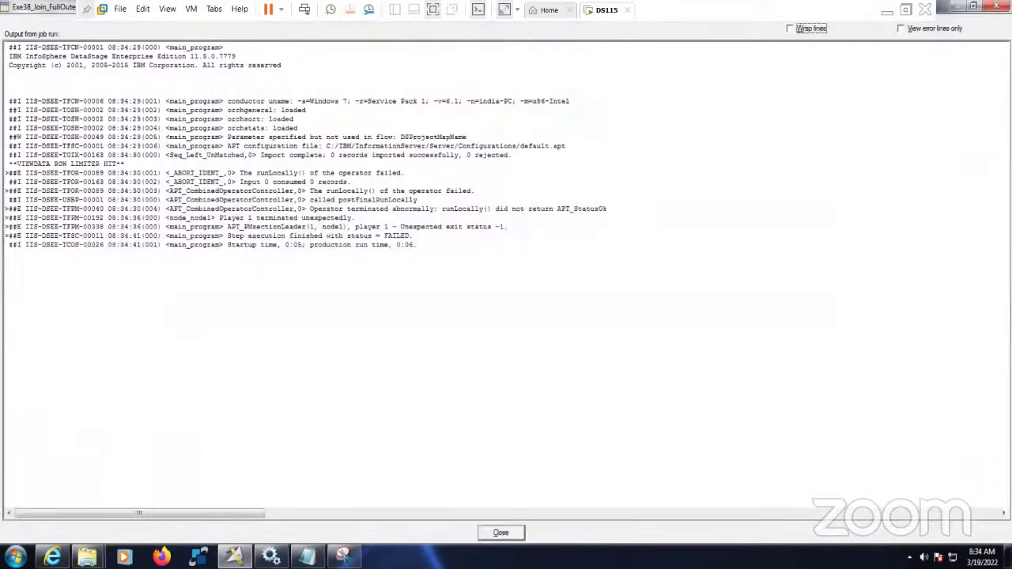
key("Escape")
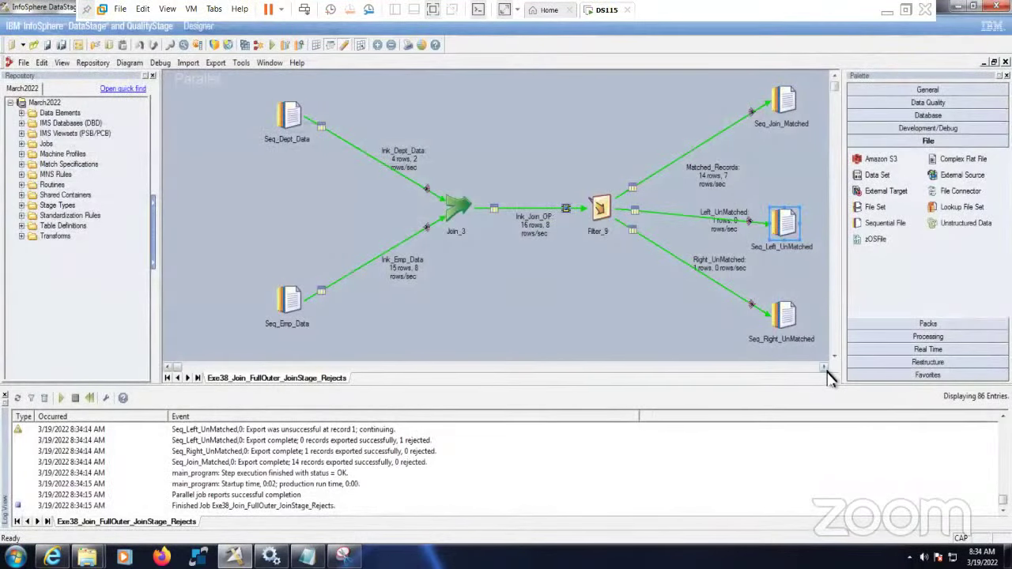
Add a Peek_15 stage and link Seq_Left_UnMatched to it.
left_click(823, 368)
left_click(824, 368)
left_click(824, 367)
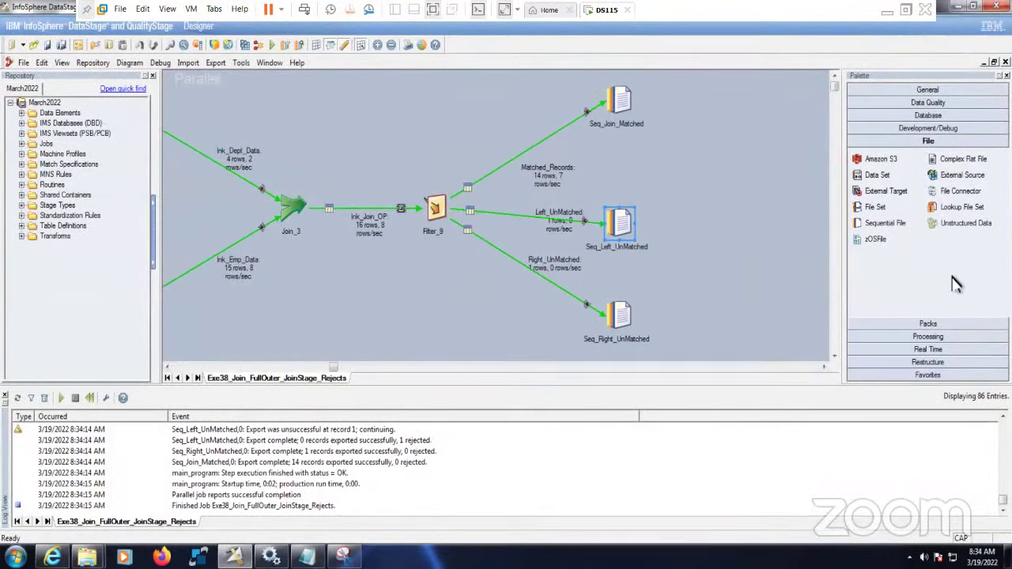
left_click(926, 129)
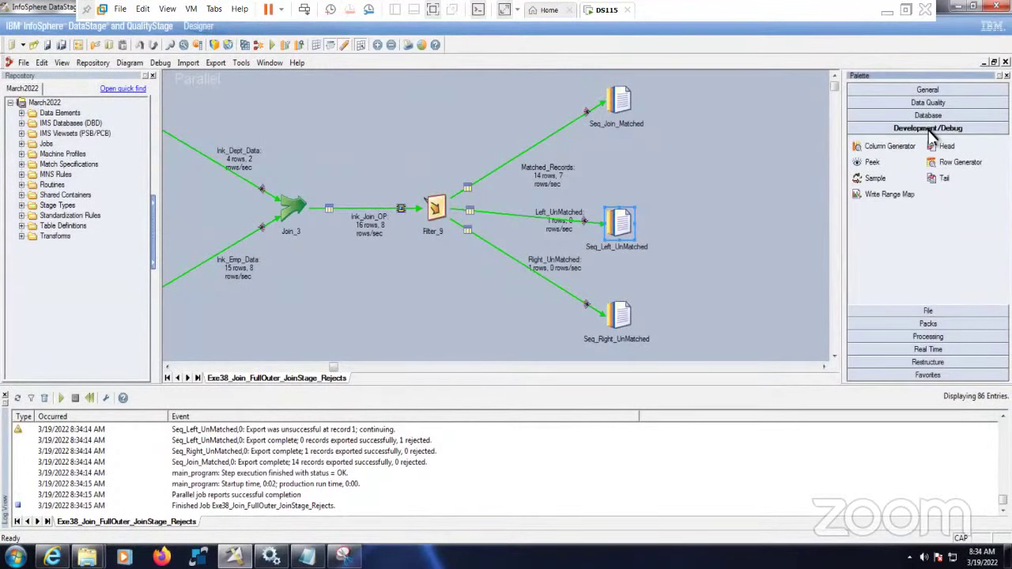
left_click_drag(887, 165, 755, 221)
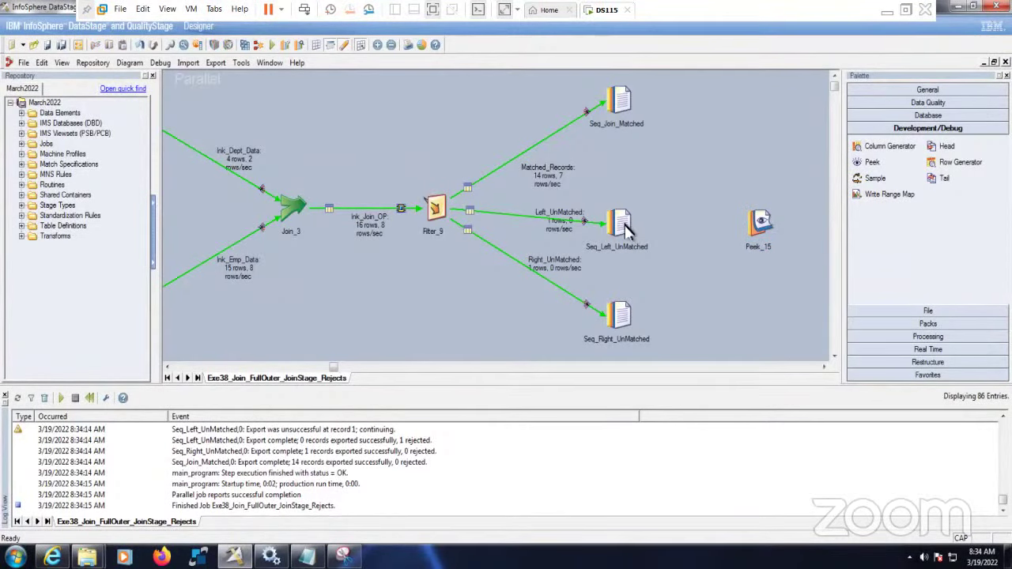
left_click_drag(619, 224, 763, 229)
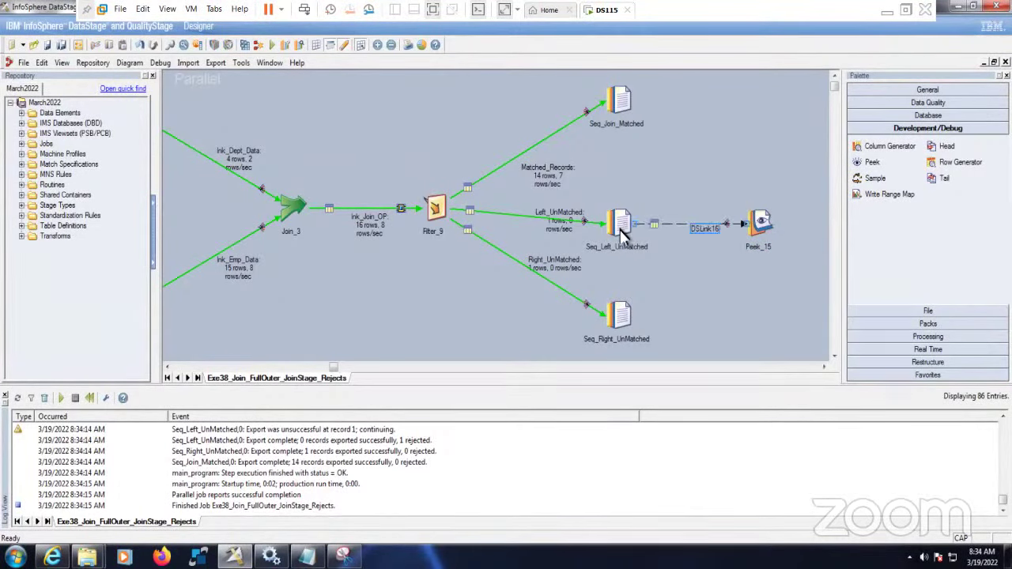
Set Seq_Left_UnMatched's Reject Mode to Output.
double_click(623, 229)
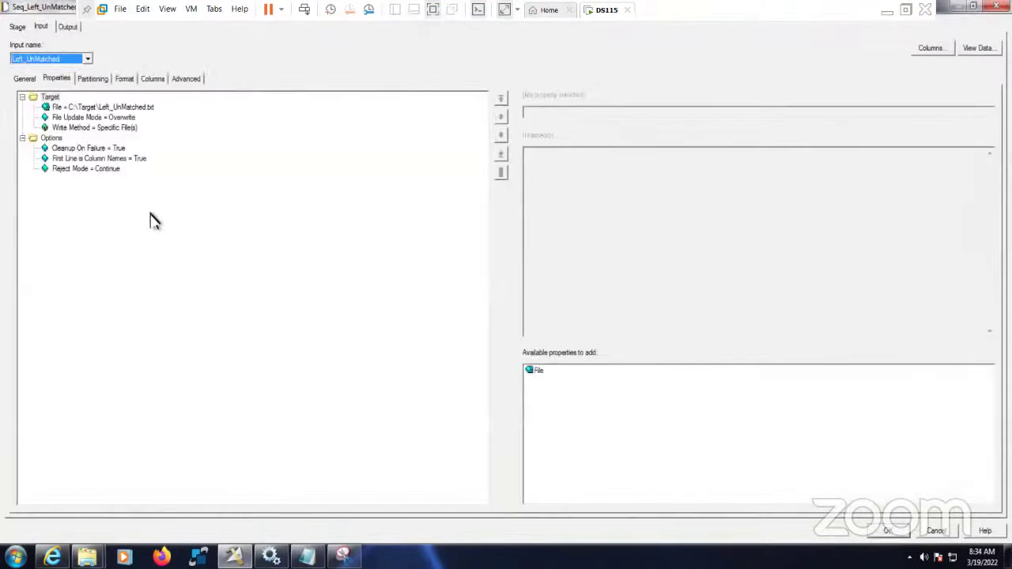
left_click(110, 169)
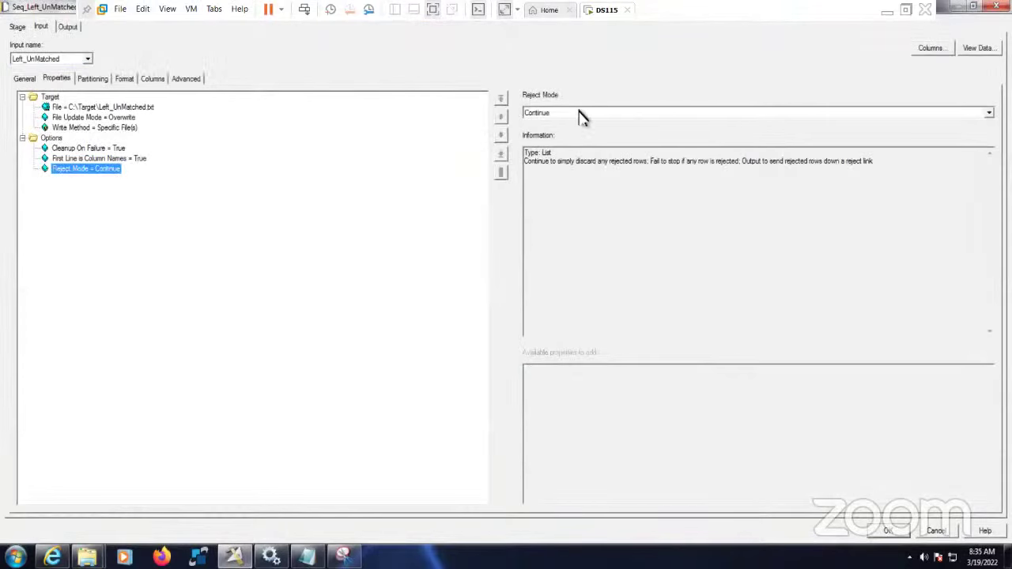
left_click(581, 113)
left_click(544, 143)
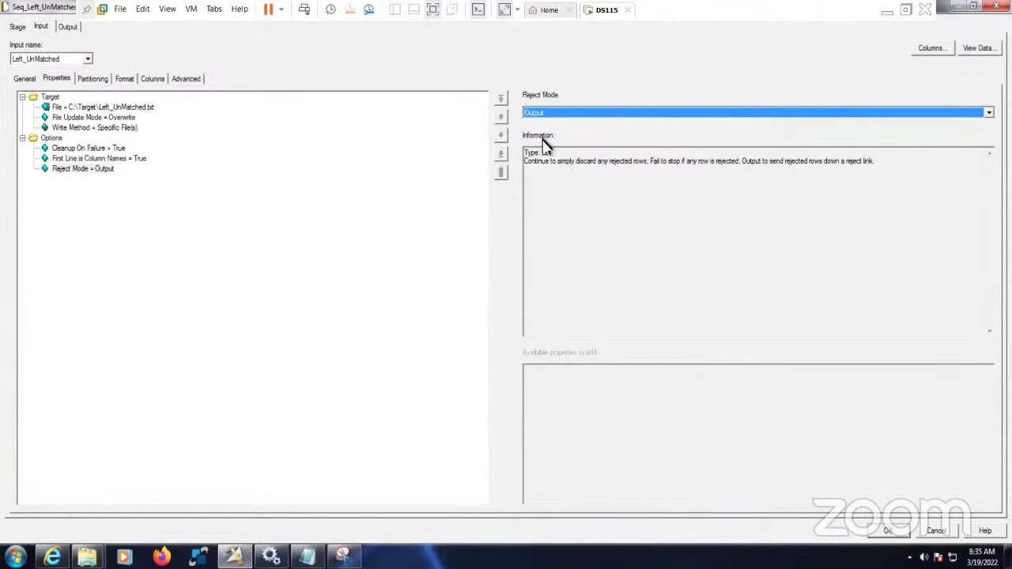
left_click(109, 161)
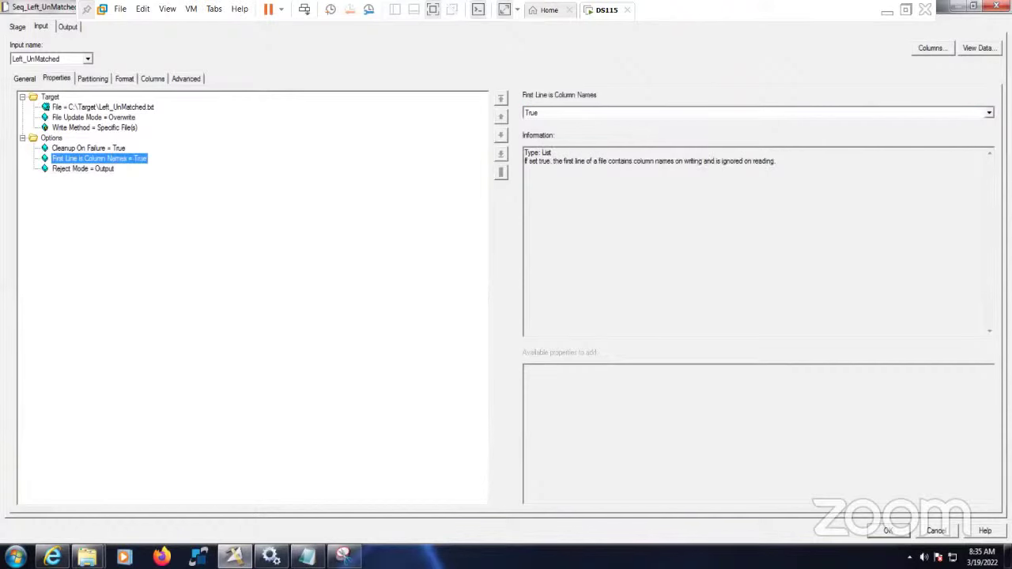
left_click(887, 530)
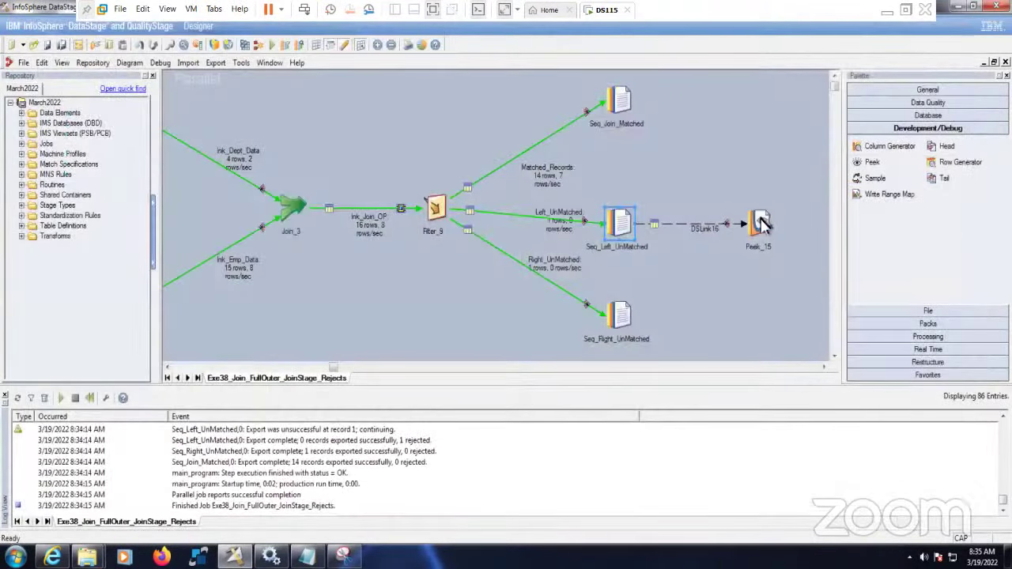
Set Peek_15's All Records (After Skip) property to True.
double_click(766, 225)
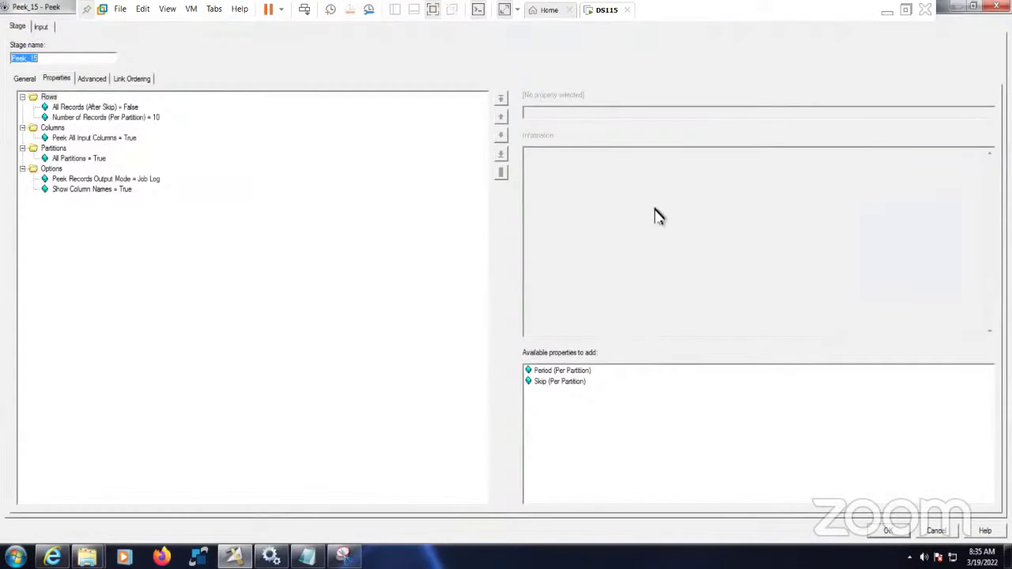
left_click(154, 119)
left_click(127, 108)
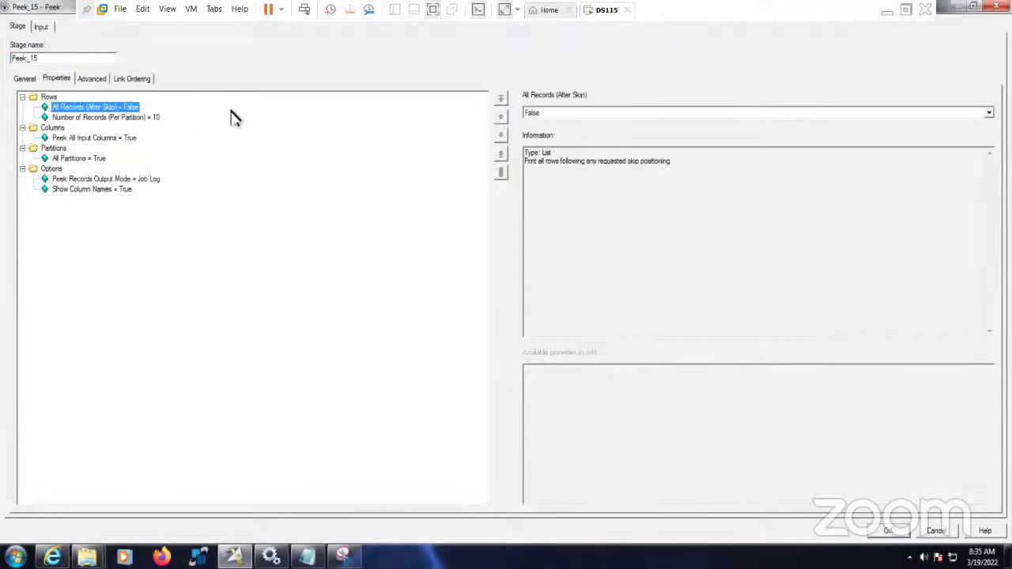
left_click(593, 115)
left_click(545, 134)
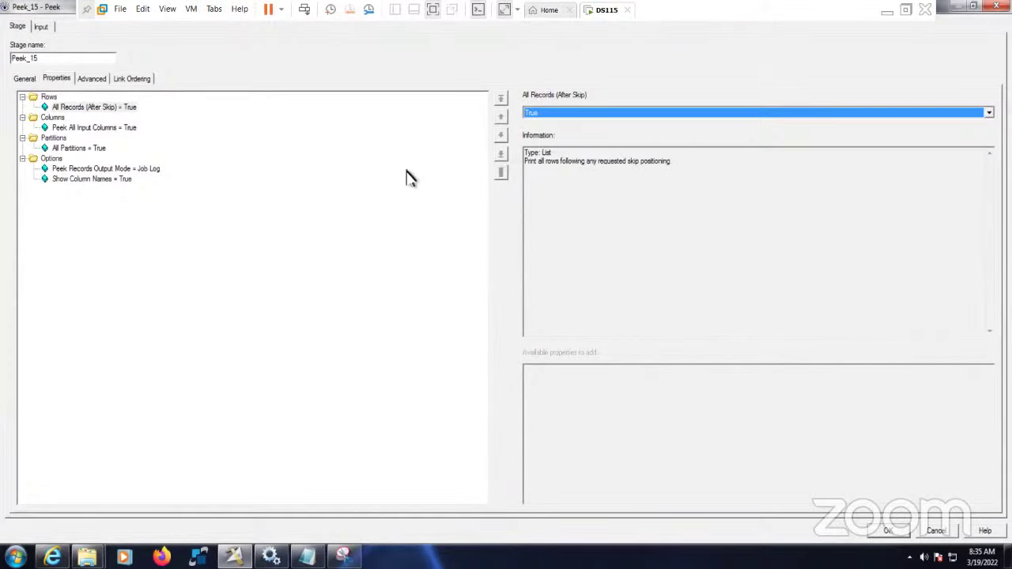
left_click(40, 26)
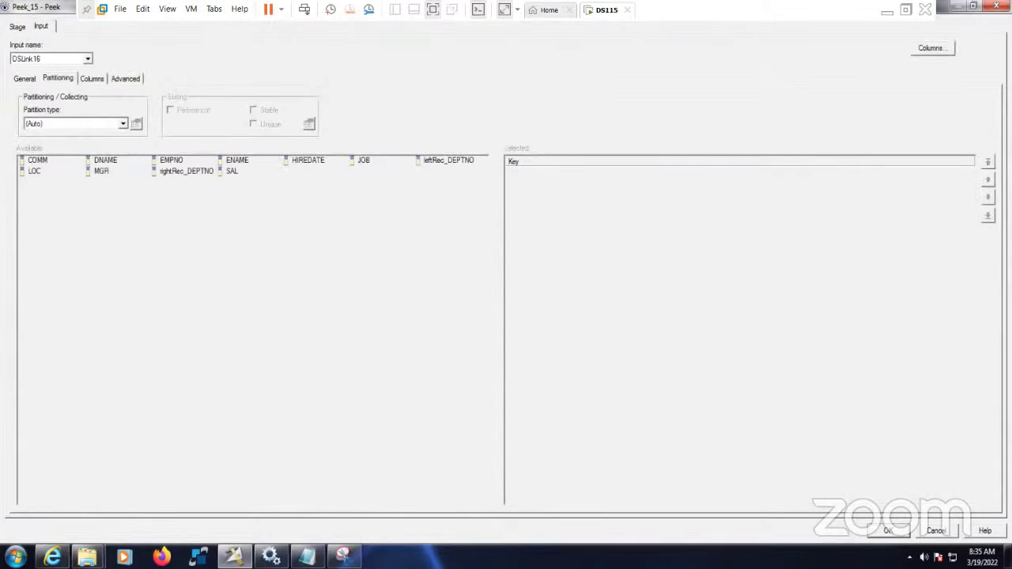
left_click(887, 531)
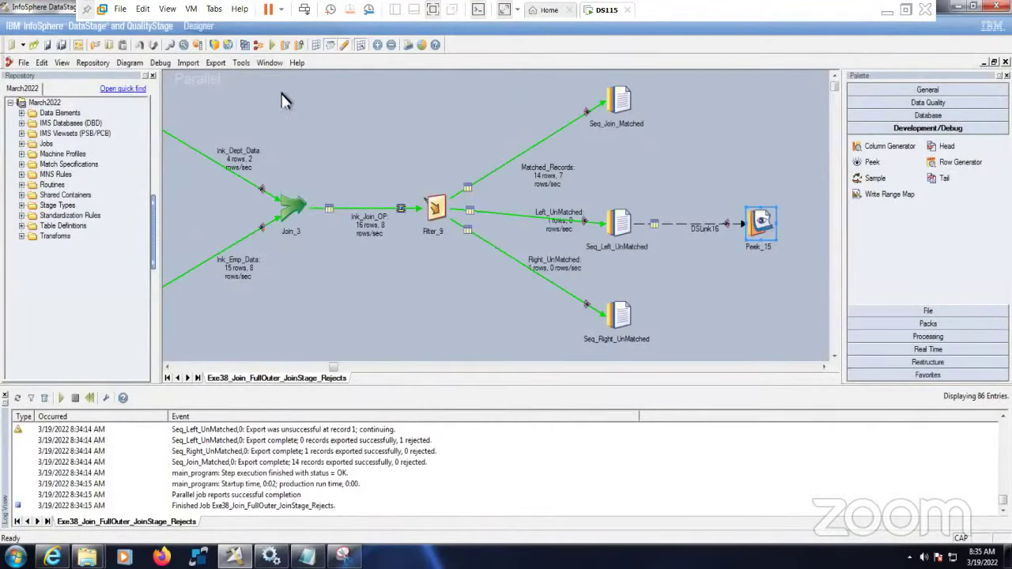
Save the modified job and compile it for running.
left_click(272, 46)
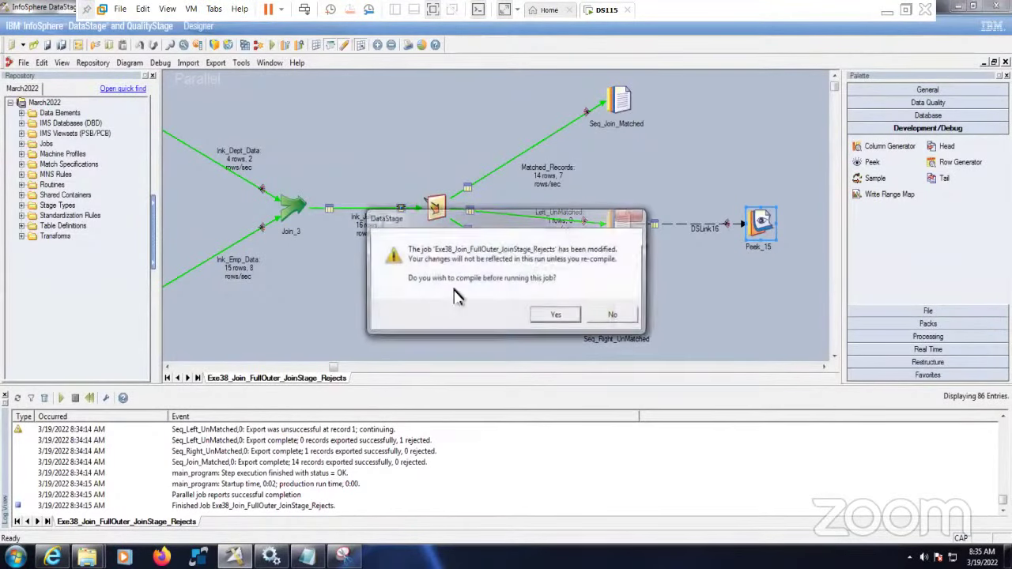
left_click(557, 316)
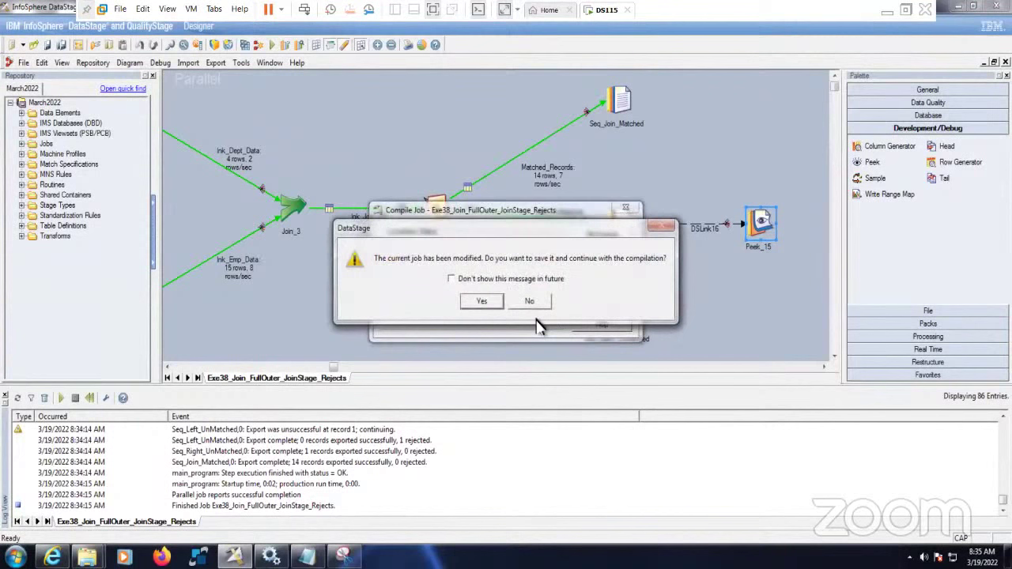
left_click(488, 304)
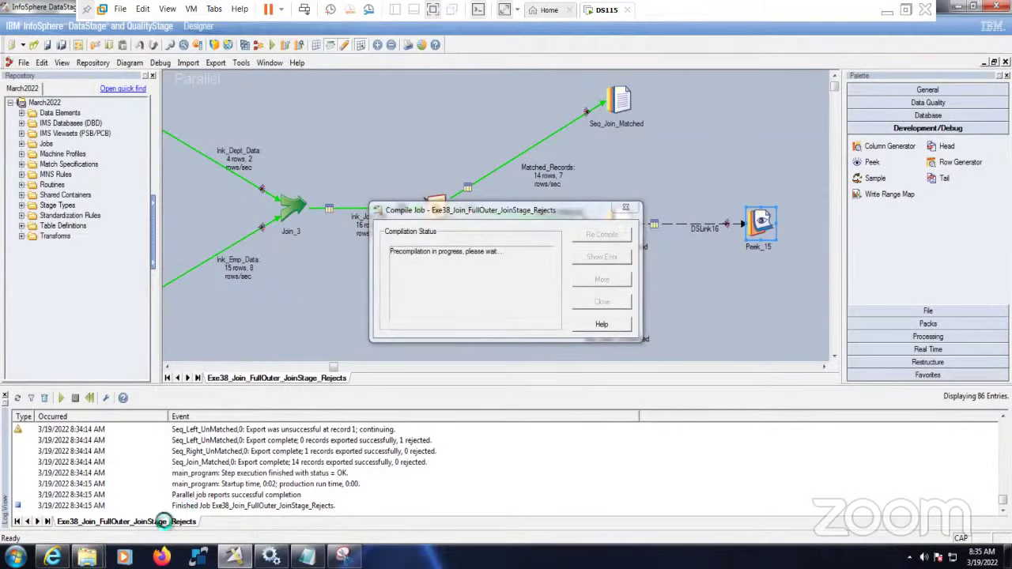
Permanently delete the stale extensionless Left_UnMatched file from the Target folder.
mouse_move(89, 558)
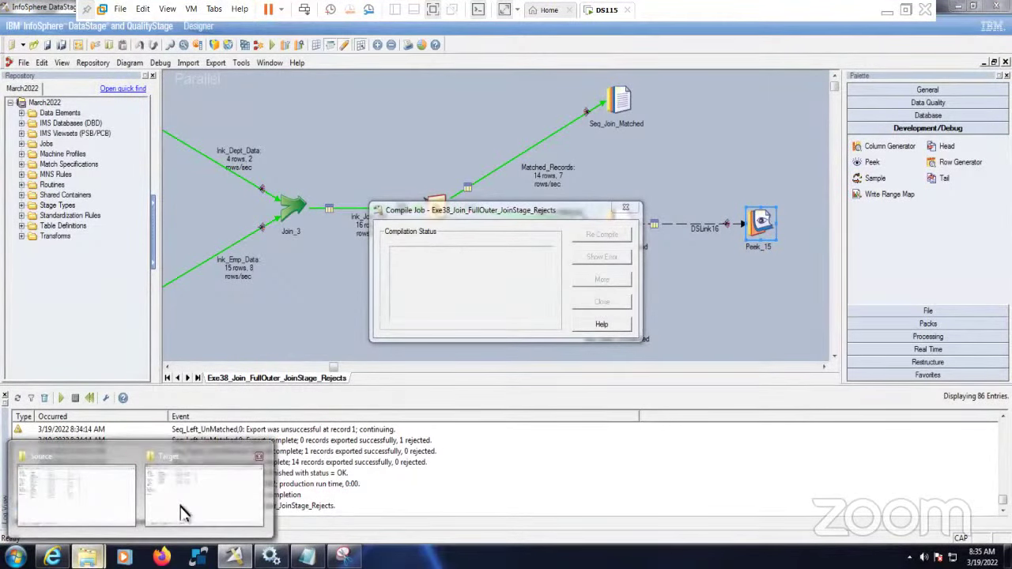
left_click(183, 514)
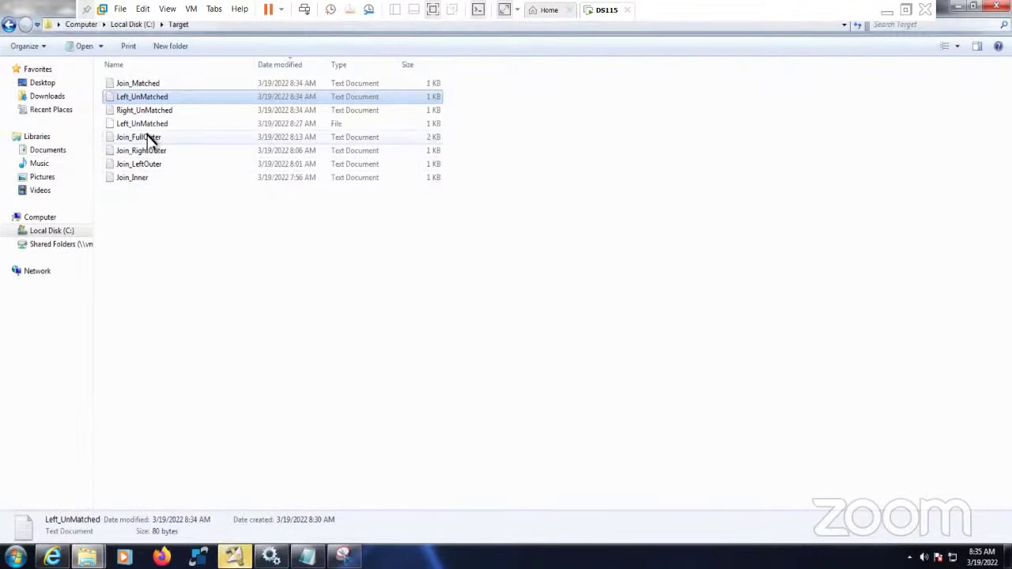
left_click(154, 126)
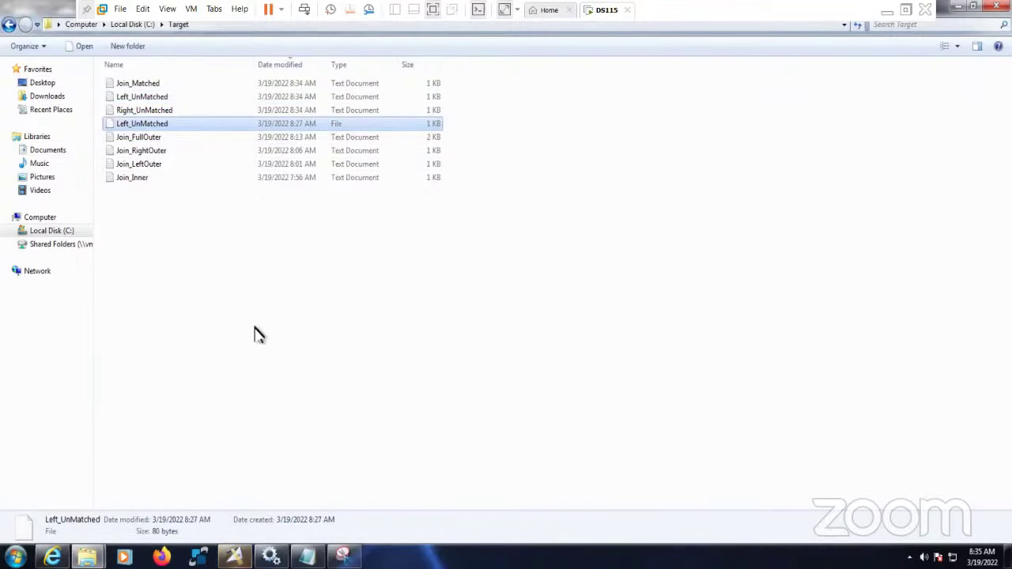
key("shift+Delete")
key("Return")
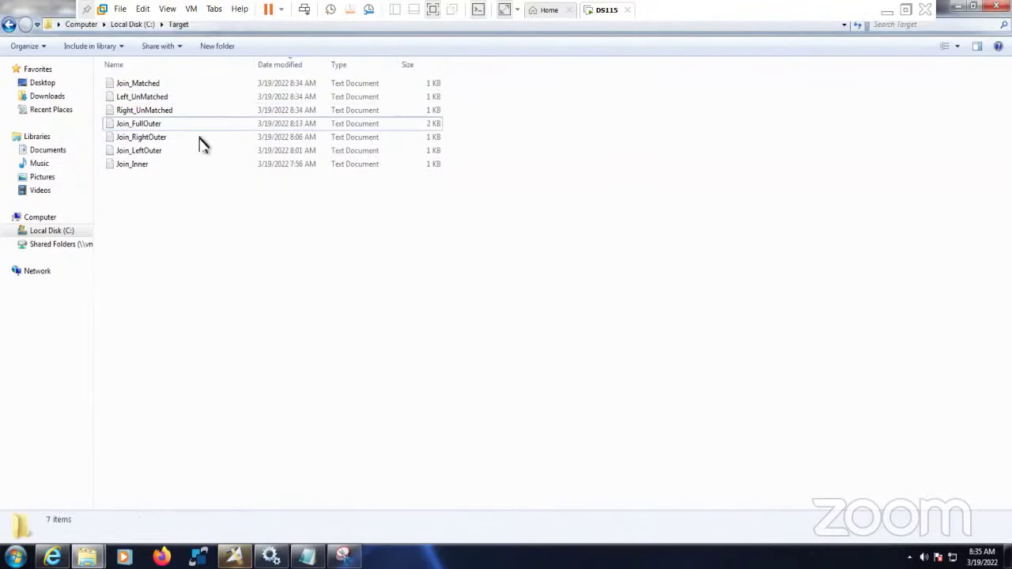
Check Left_UnMatched (header row only) and Right_UnMatched in Notepad, then return to Designer.
double_click(157, 98)
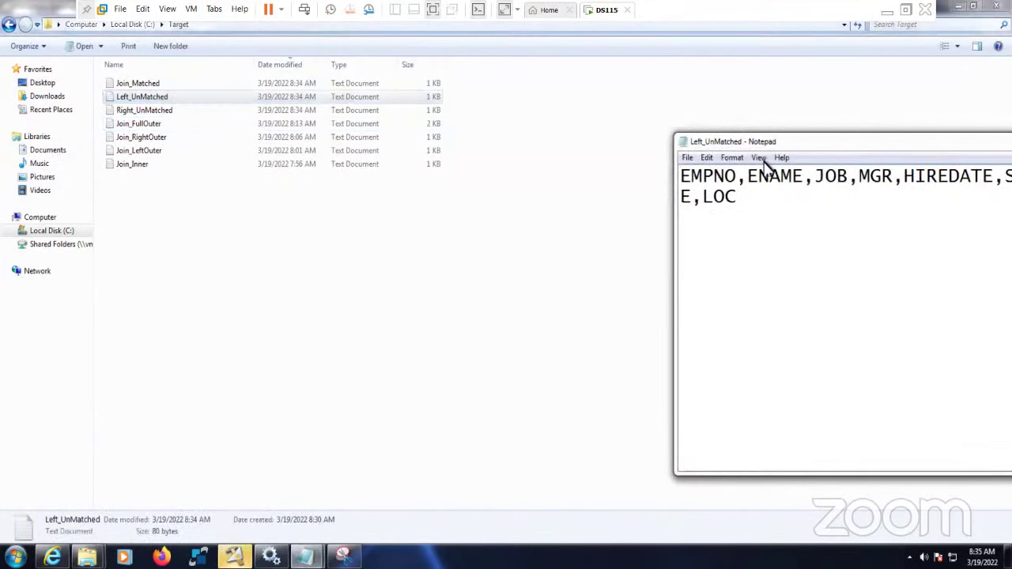
left_click_drag(805, 141, 115, 165)
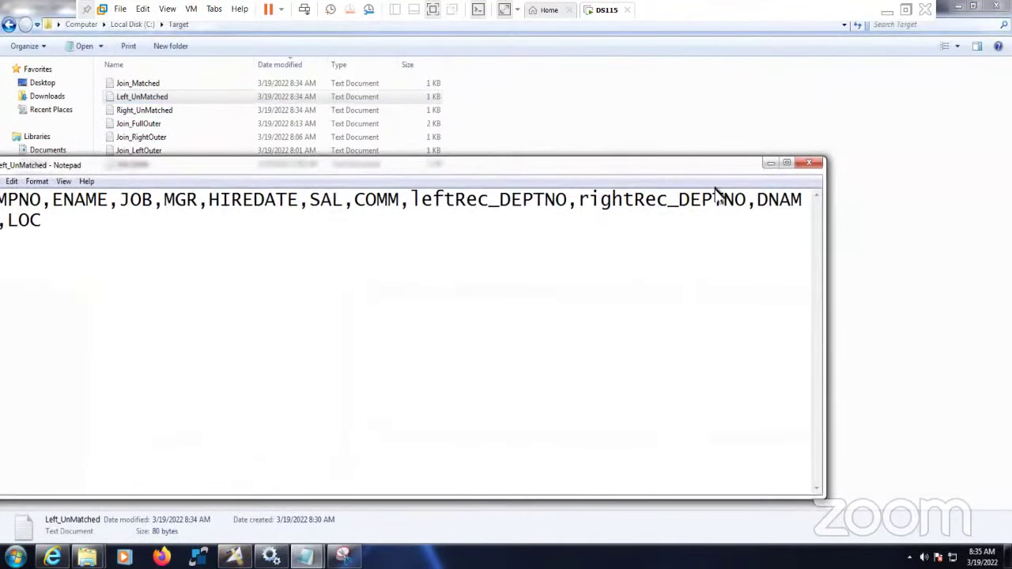
left_click(817, 165)
double_click(140, 110)
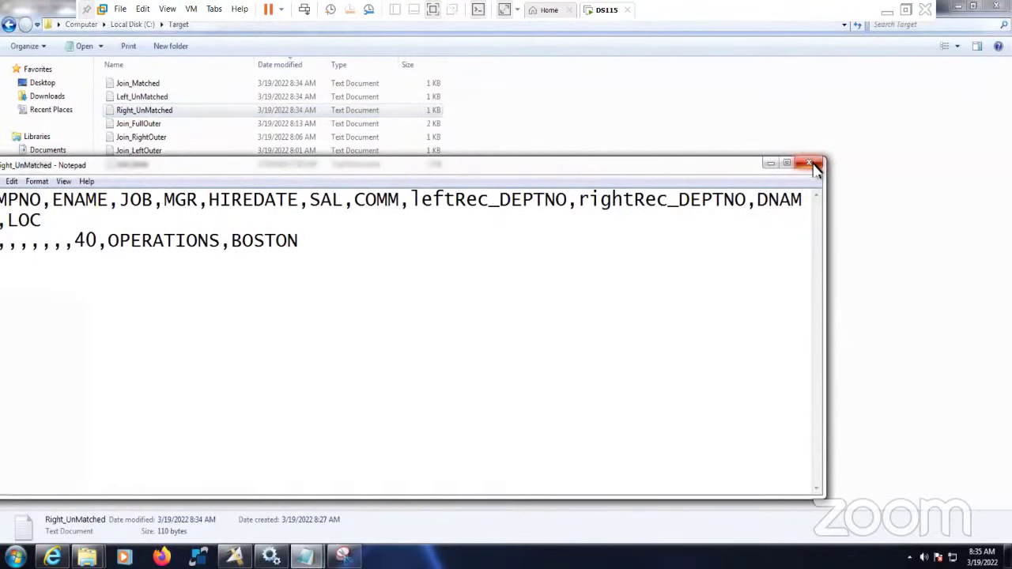
left_click(811, 165)
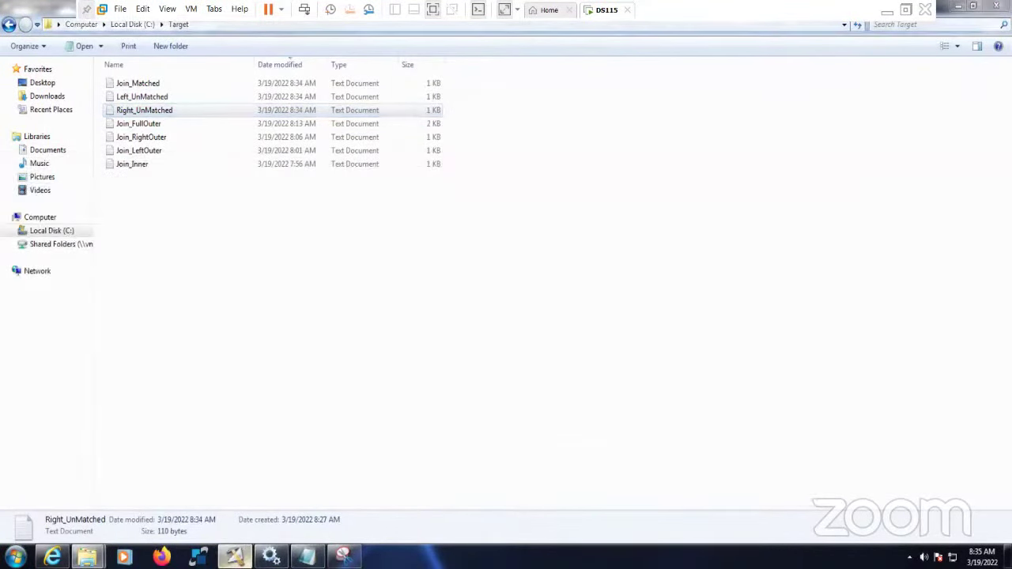
left_click(234, 558)
Run the compiled job, then launch Director from Tools and accept the security alert.
left_click(173, 272)
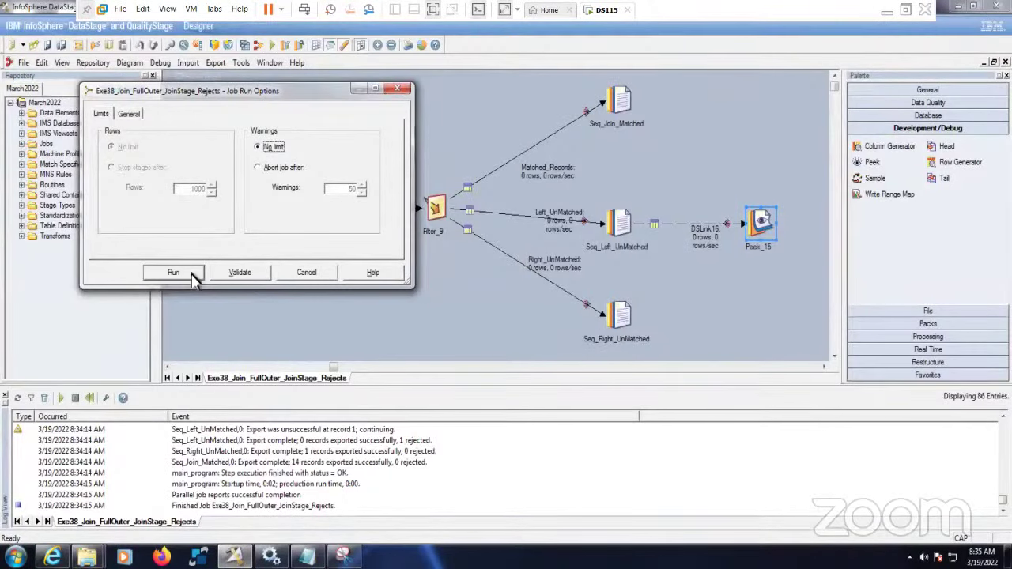
key("alt+Tab")
key("alt+Tab")
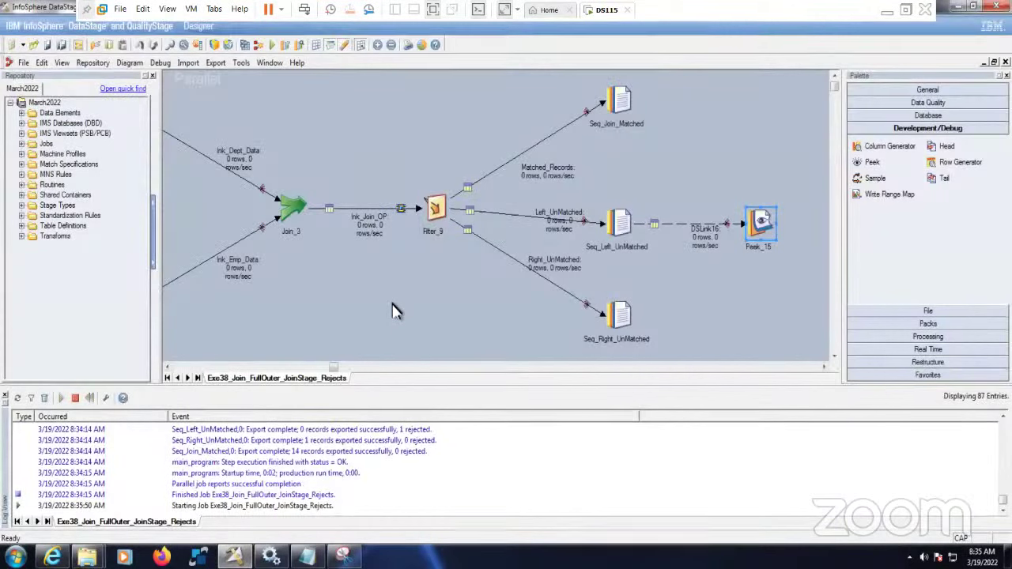
left_click(248, 65)
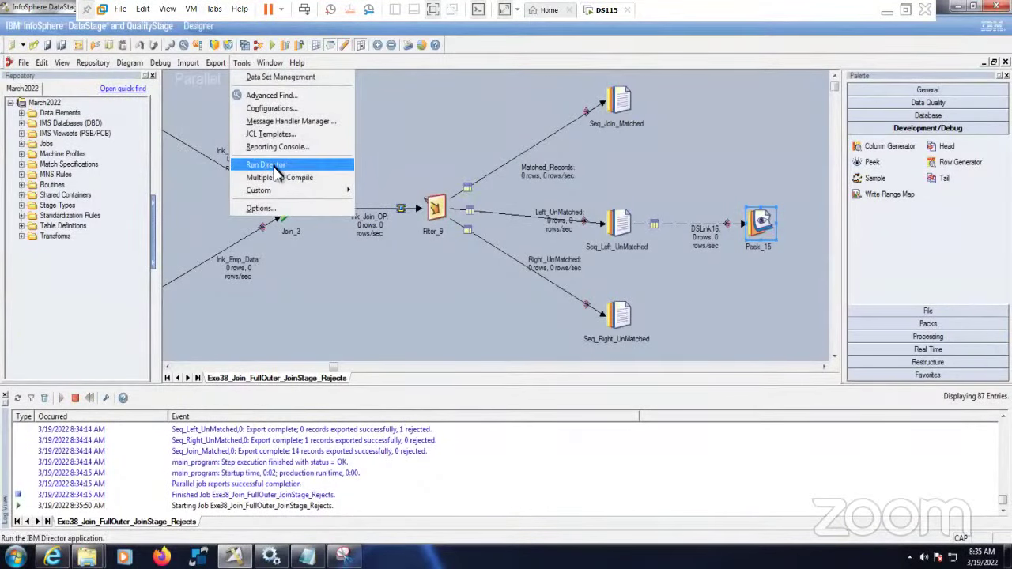
left_click(280, 166)
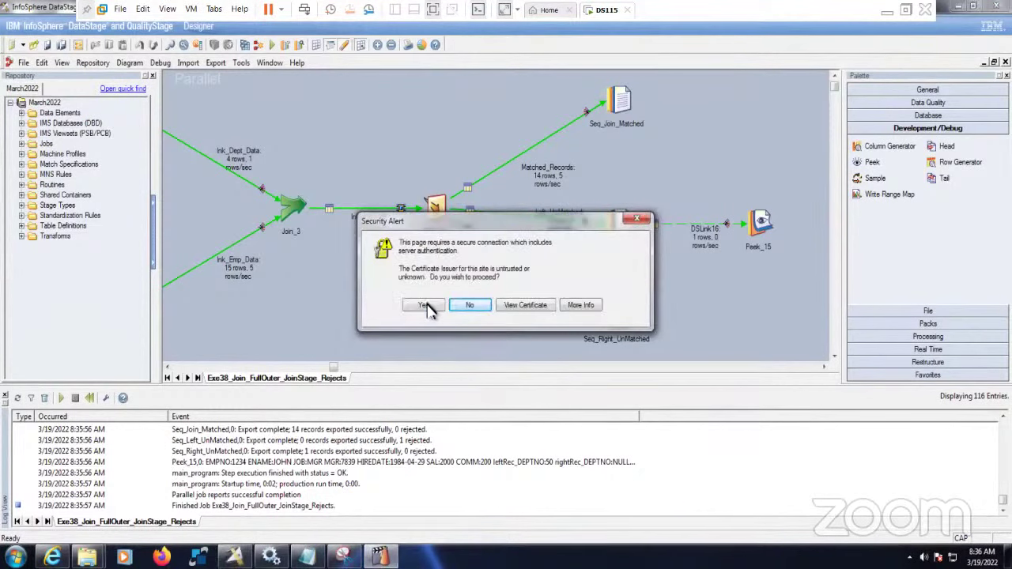
left_click(425, 306)
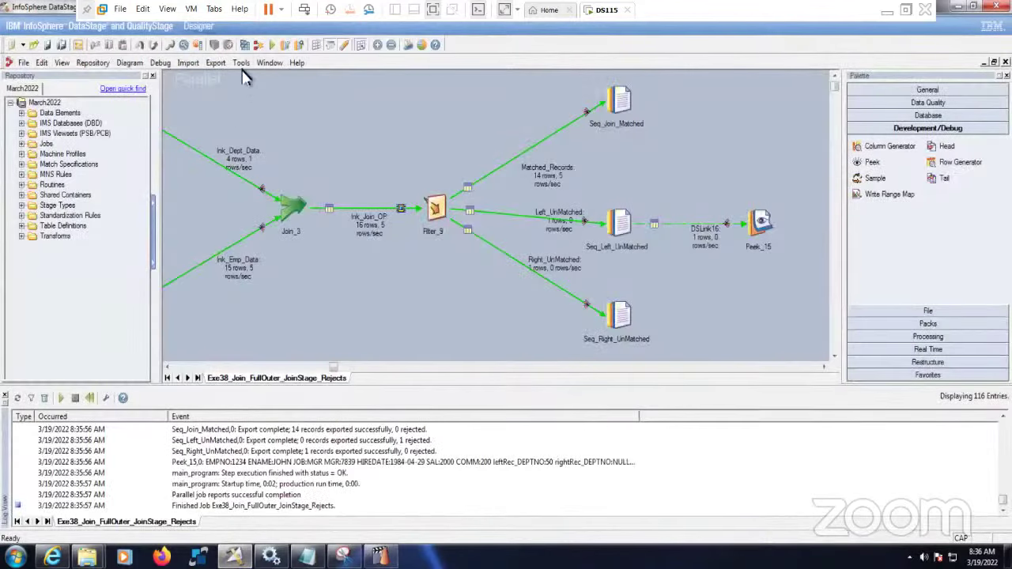
left_click(242, 65)
Read the Seq_Left_UnMatched DNAME warning in Exe38's Director log, then reopen that stage in Designer.
left_click(411, 149)
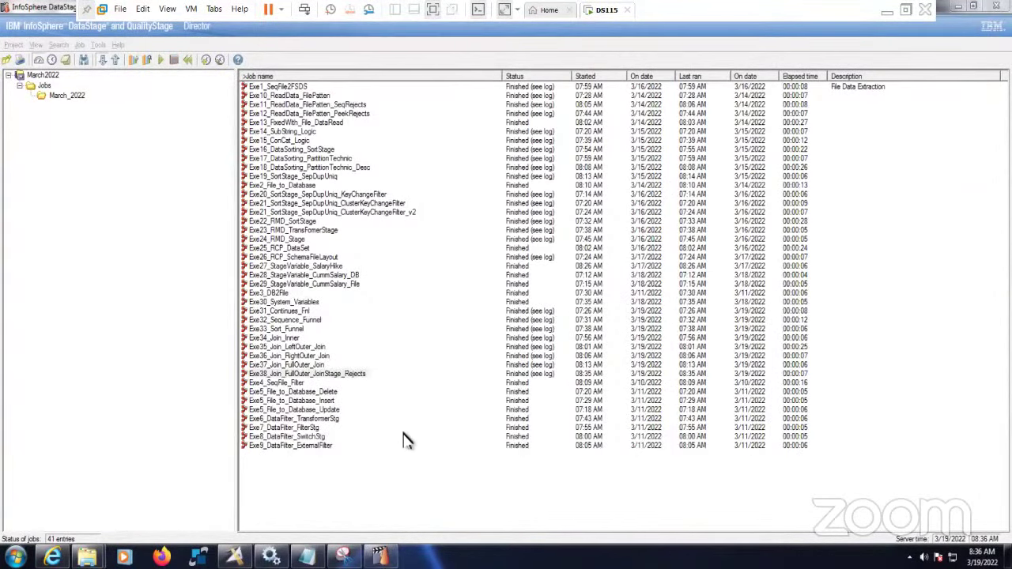
left_click(359, 374)
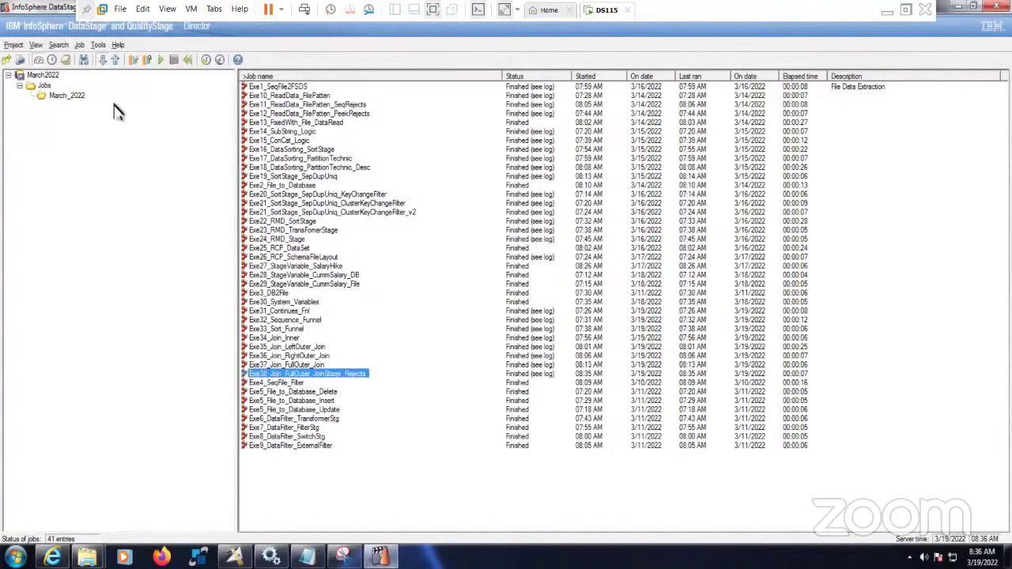
left_click(67, 61)
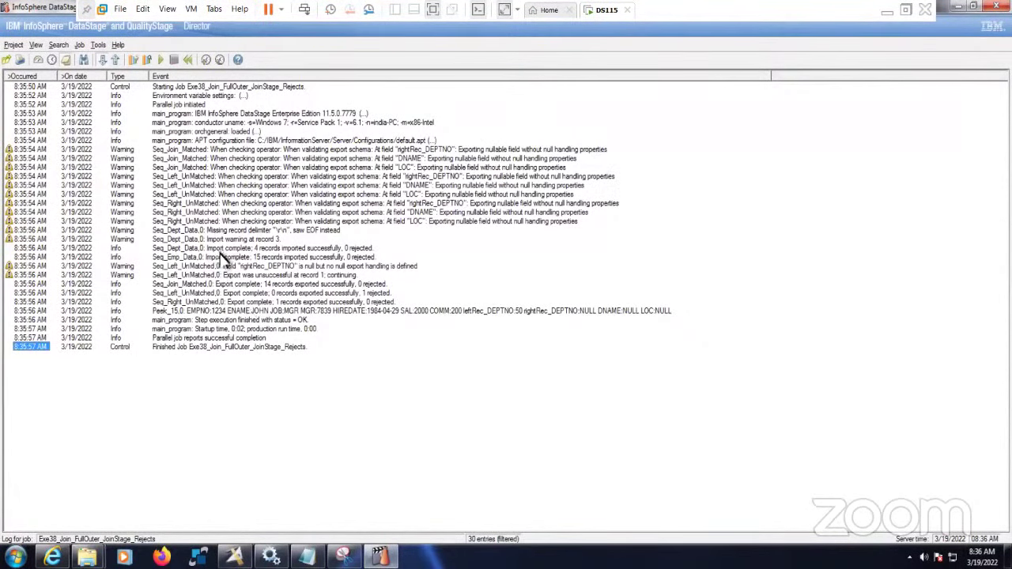
double_click(375, 189)
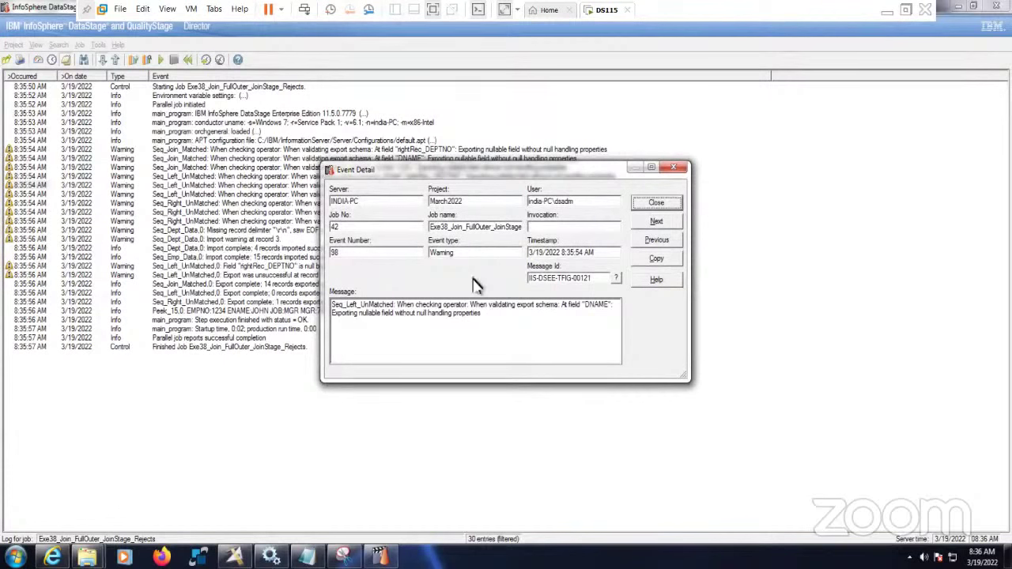
left_click_drag(474, 176, 803, 126)
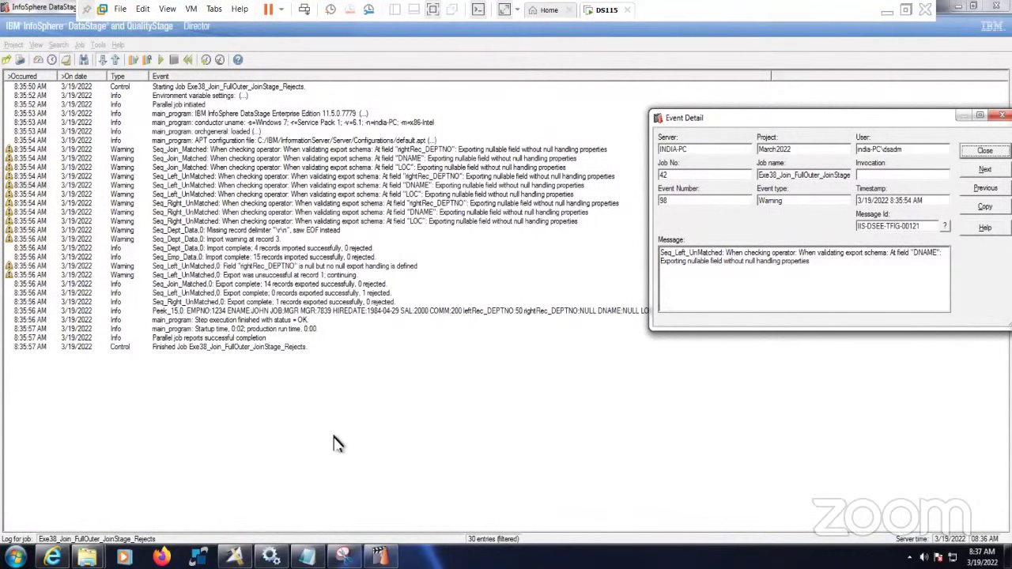
left_click(234, 558)
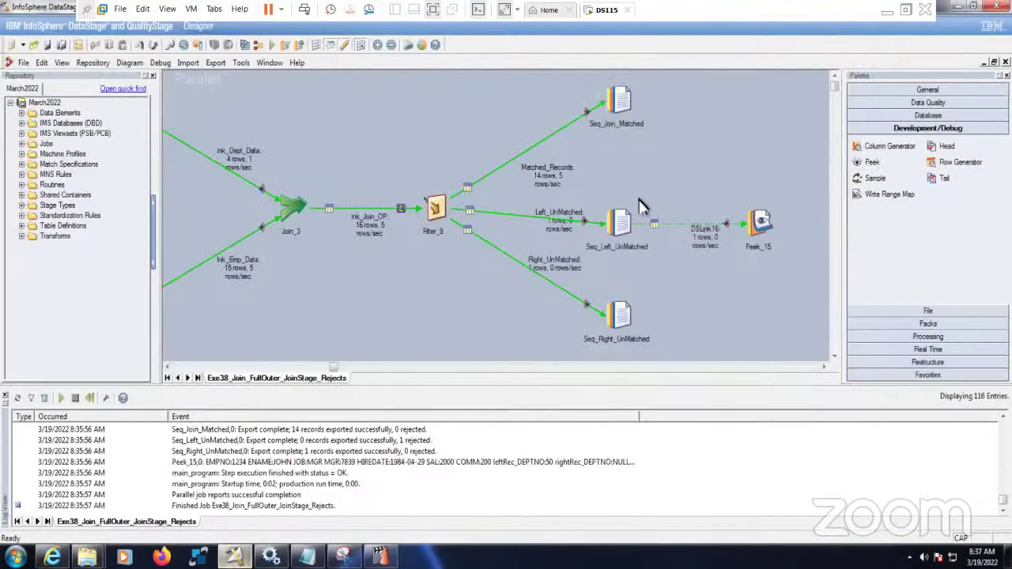
double_click(621, 222)
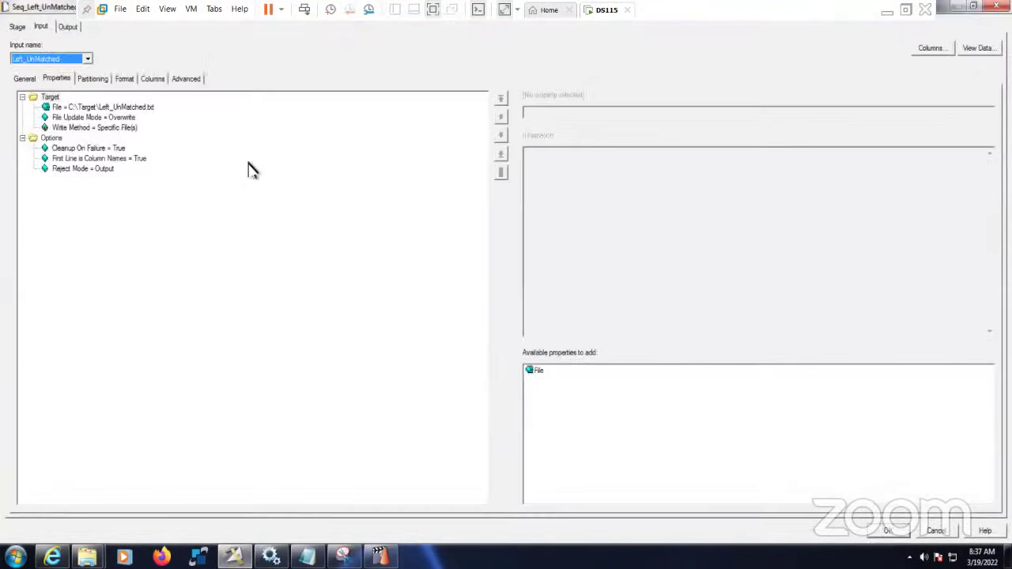
Add Null field value to Seq_Left_UnMatched's Format field defaults and save the stage with OK.
left_click(125, 82)
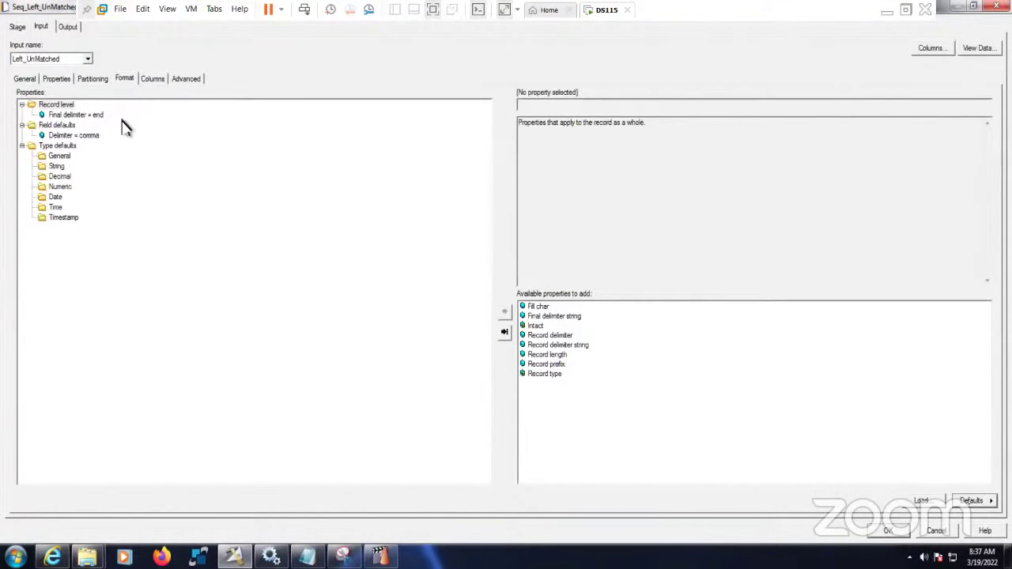
left_click(123, 125)
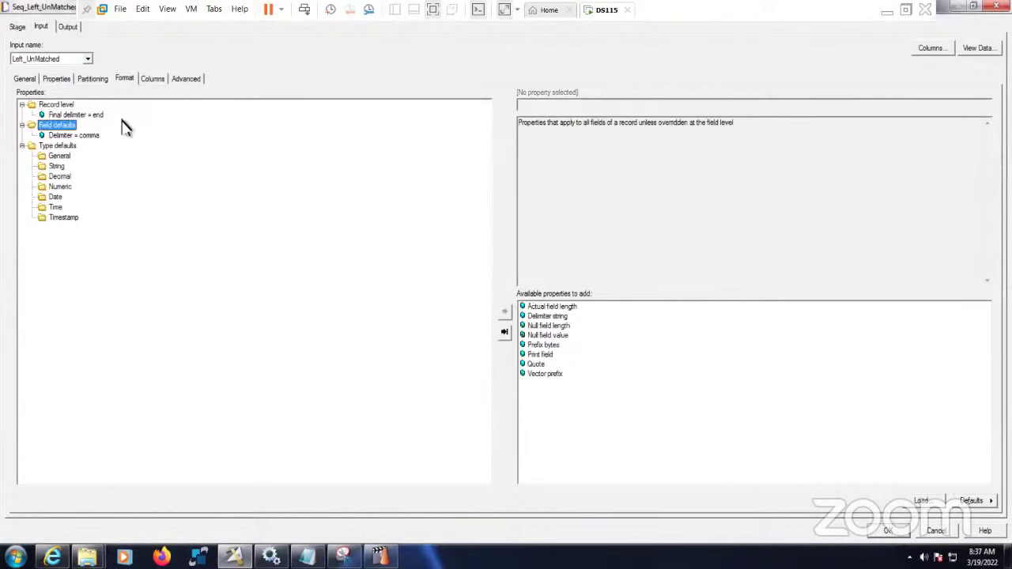
double_click(558, 337)
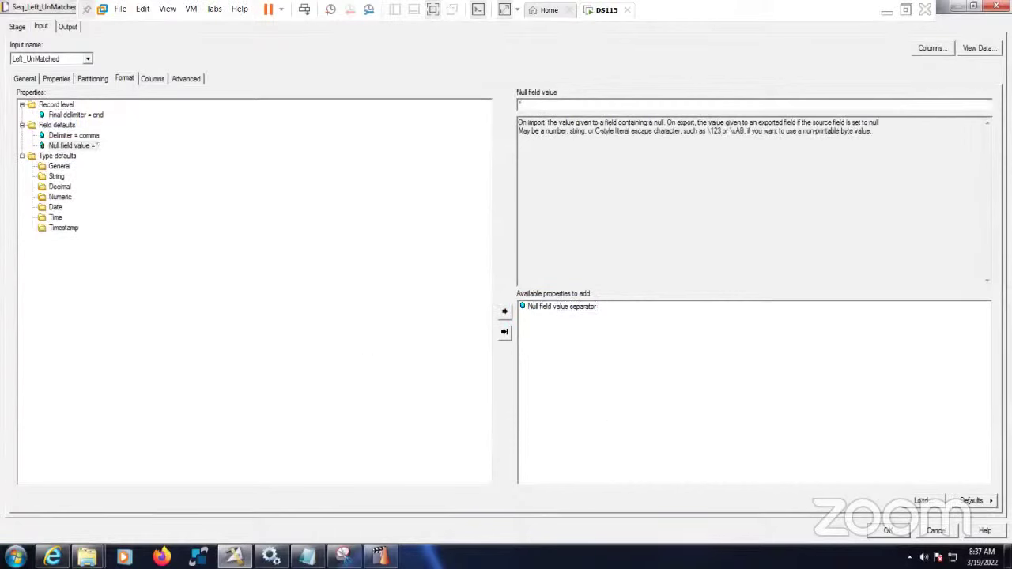
left_click(888, 530)
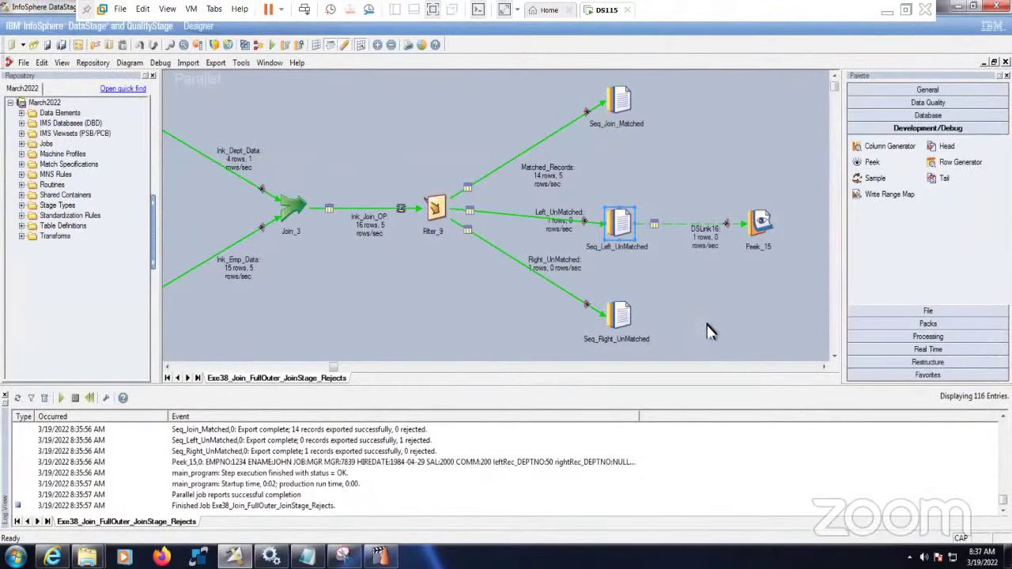
Recompile the modified join job, rerun it, and switch to its Director log.
left_click(706, 308)
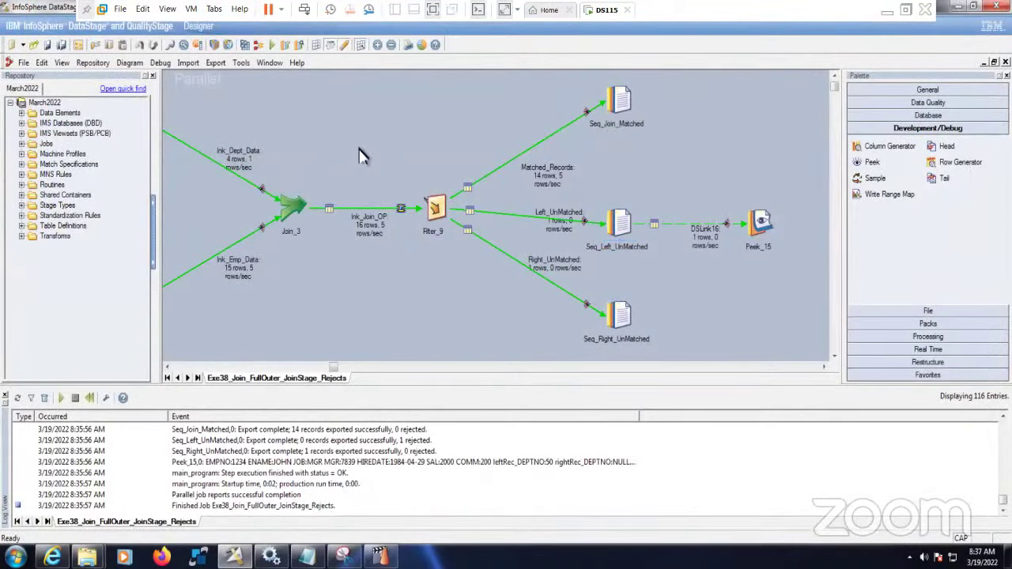
left_click(274, 47)
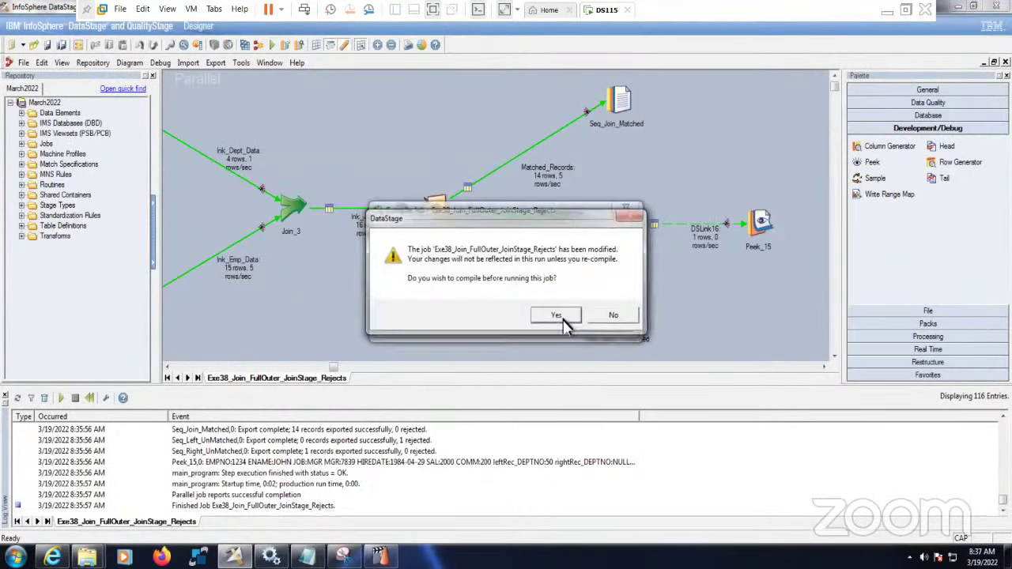
left_click(500, 302)
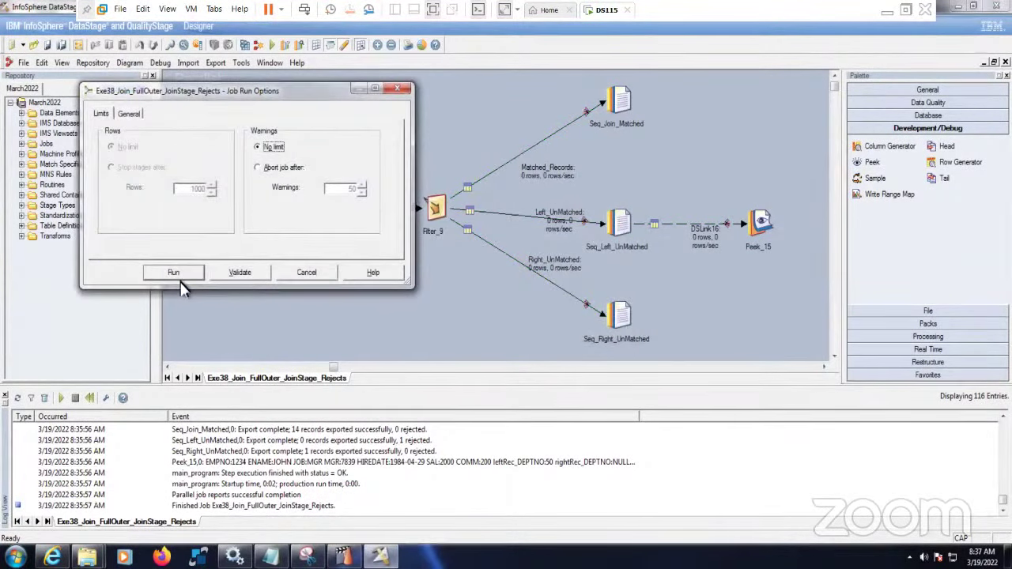
left_click(173, 272)
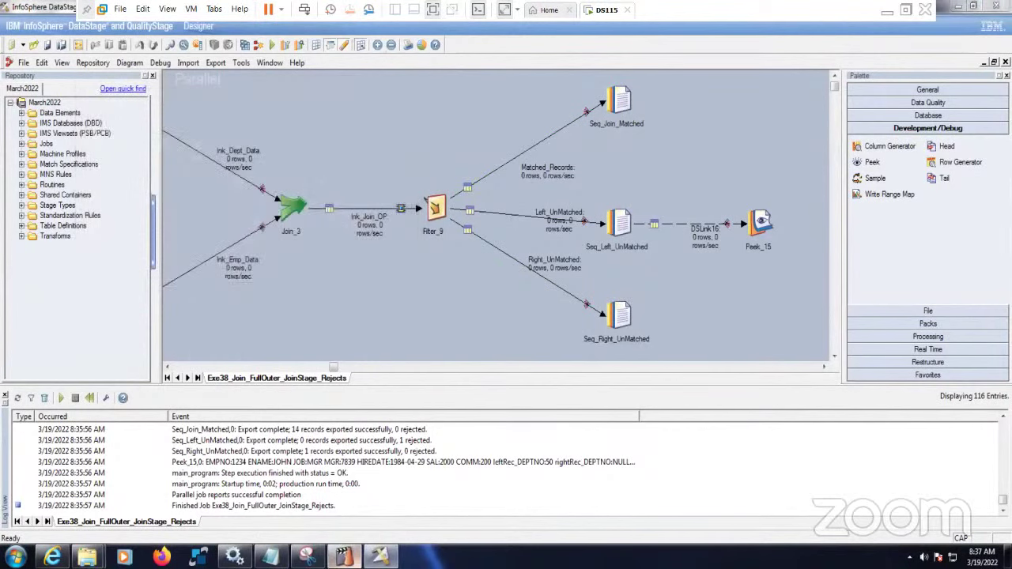
left_click(344, 558)
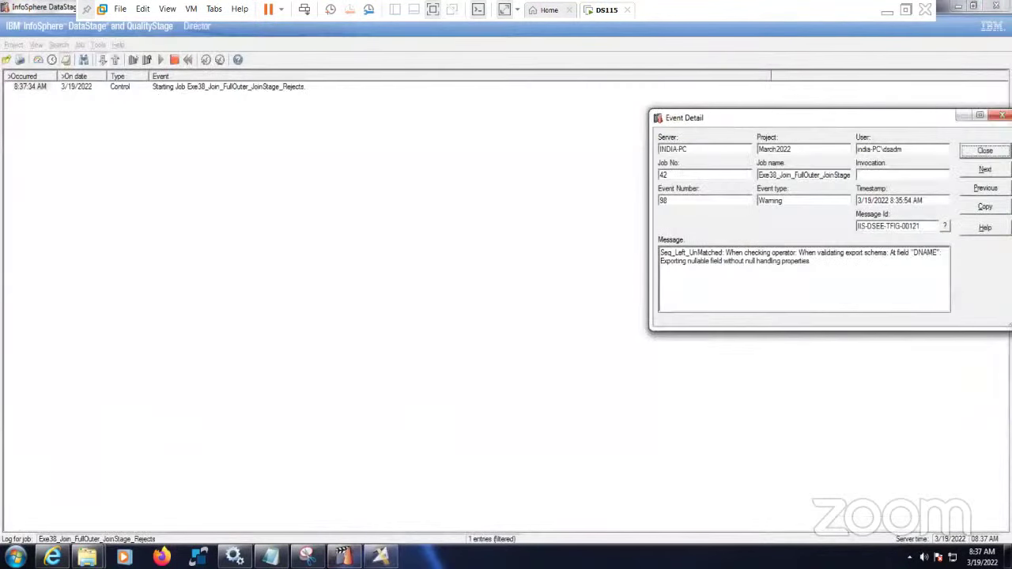
Show all log entries, inspect the Peek_15 entry, and switch back to the Designer.
left_click(984, 151)
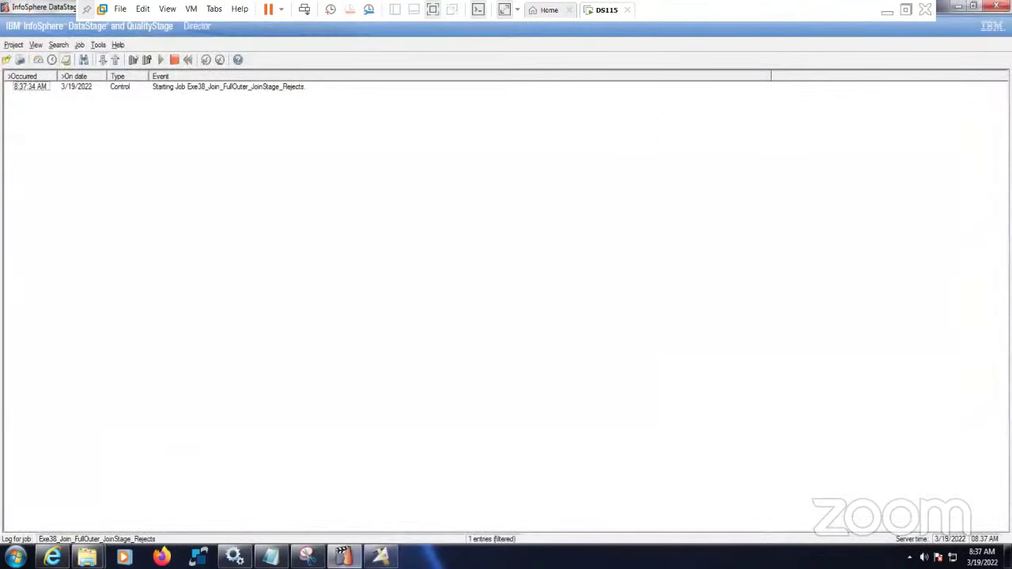
left_click(37, 45)
left_click(70, 104)
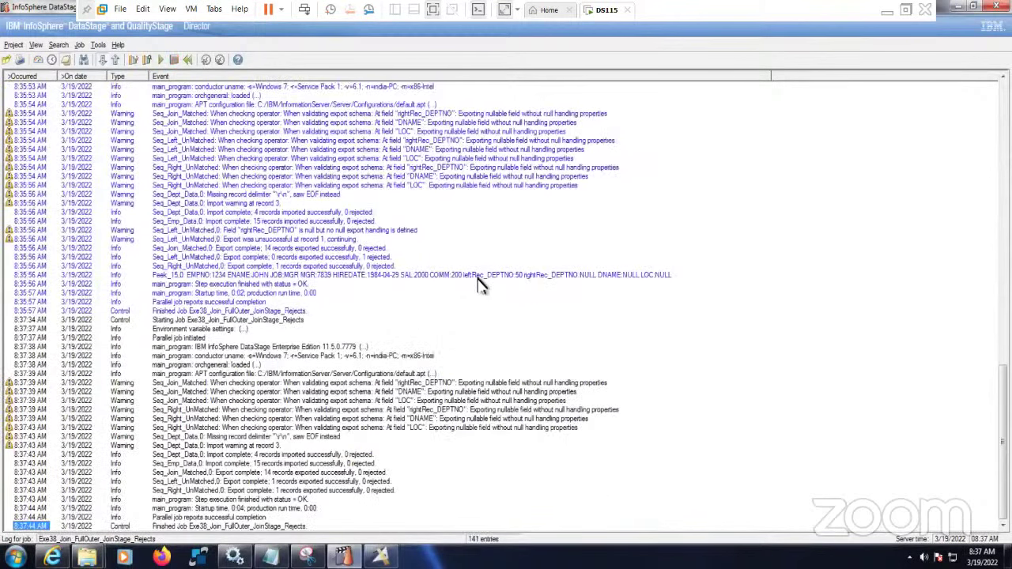
double_click(477, 277)
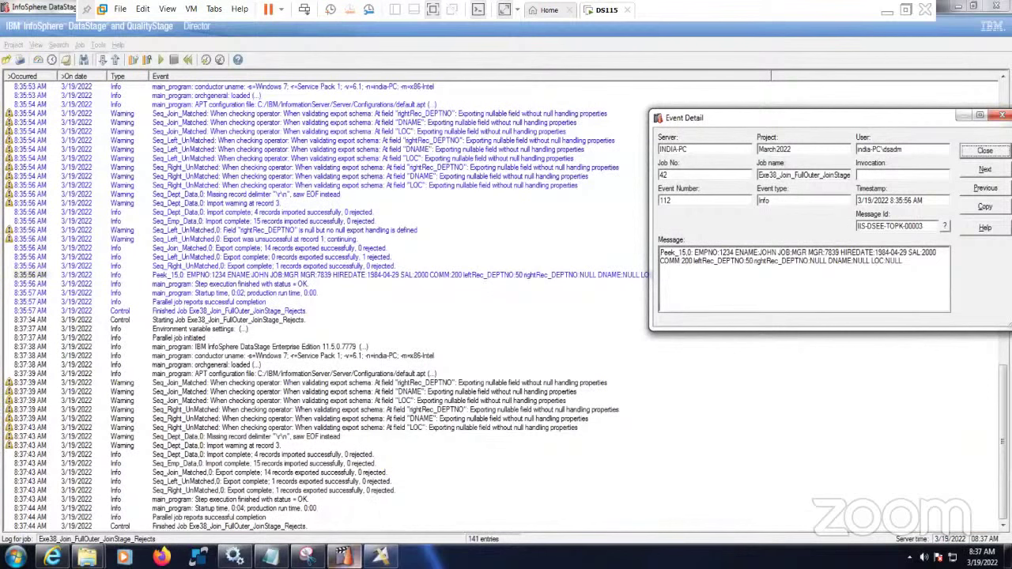
left_click(380, 557)
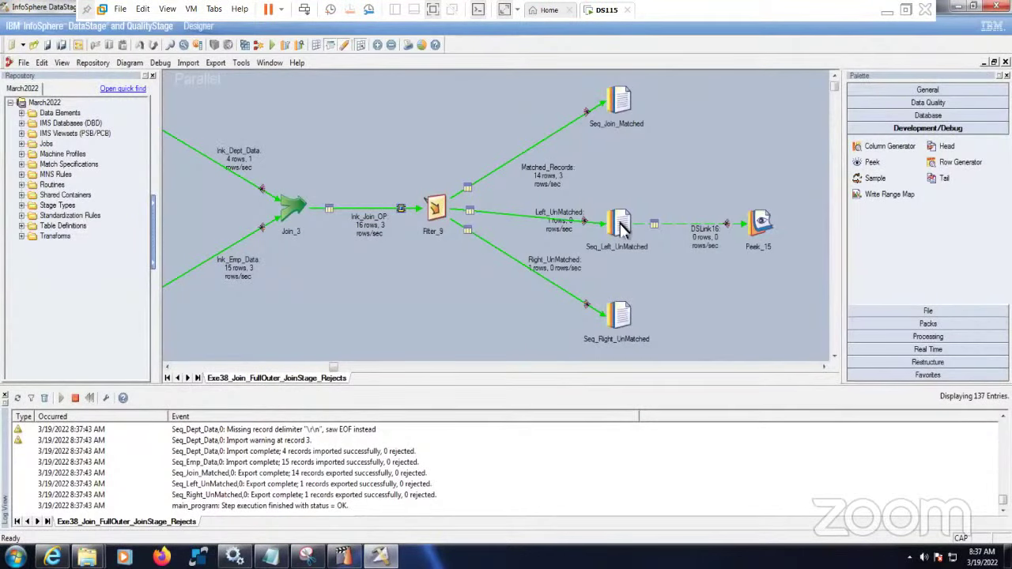
right_click(620, 222)
left_click(664, 273)
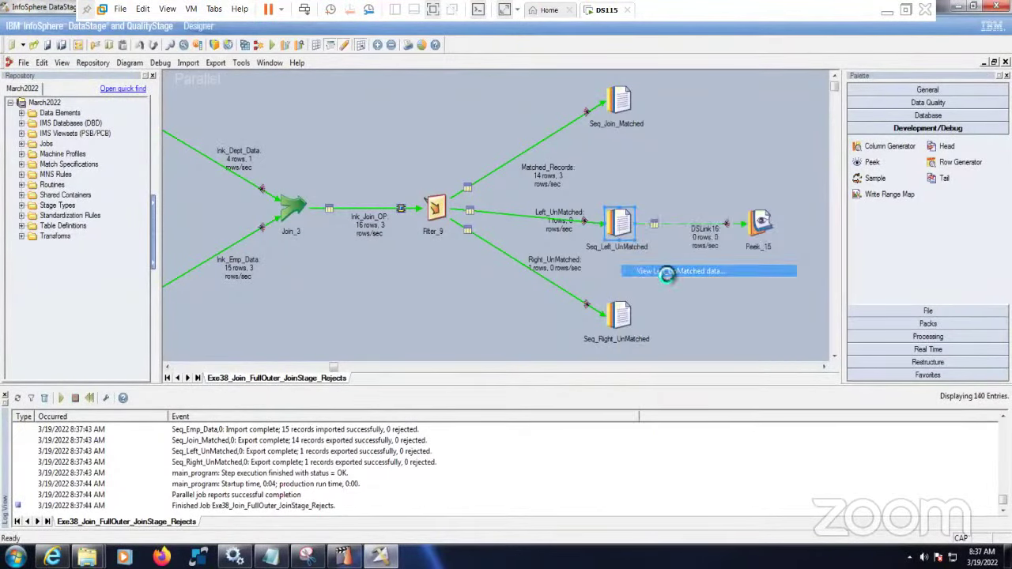
key("Return")
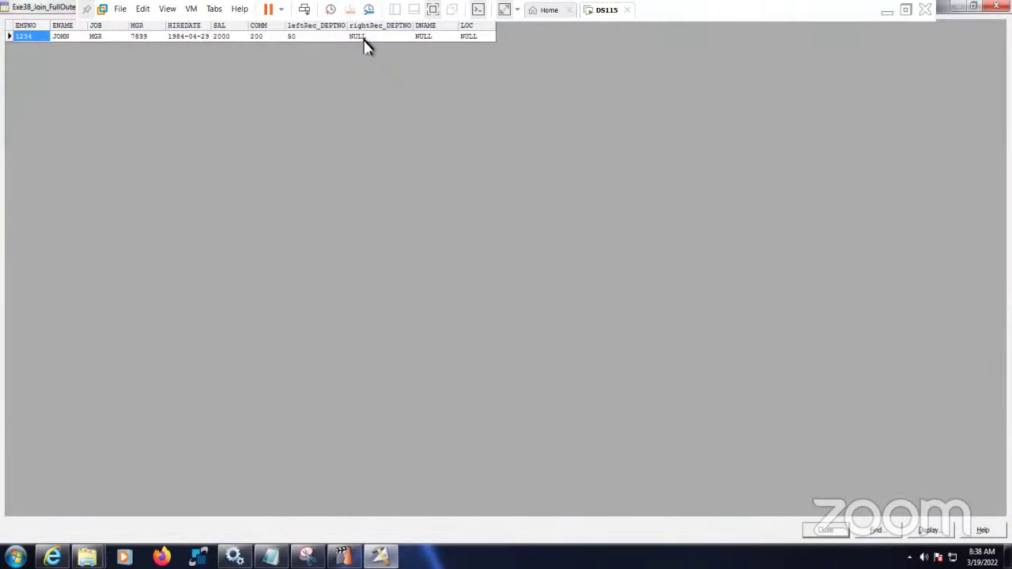
left_click(364, 37)
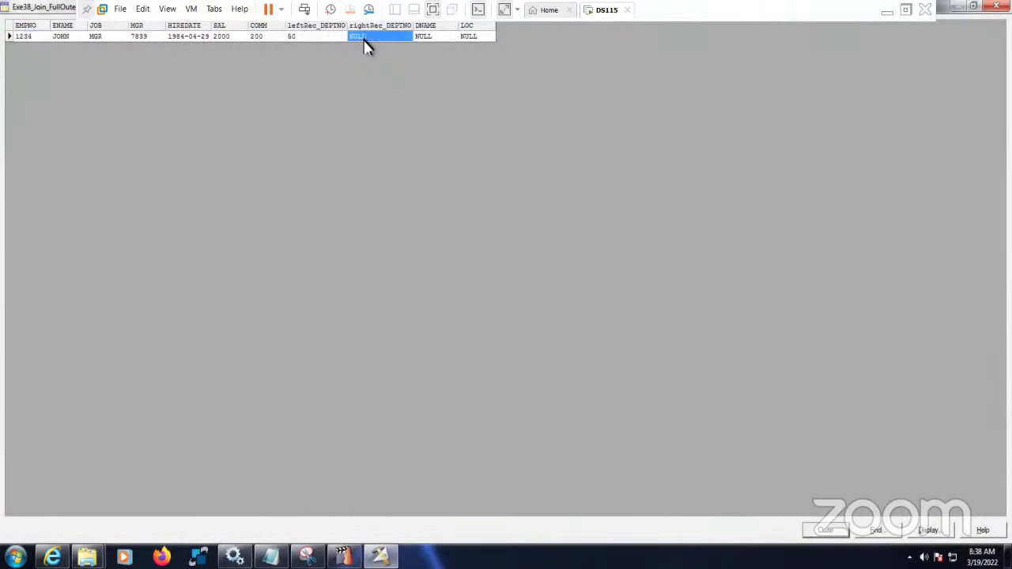
left_click(301, 37)
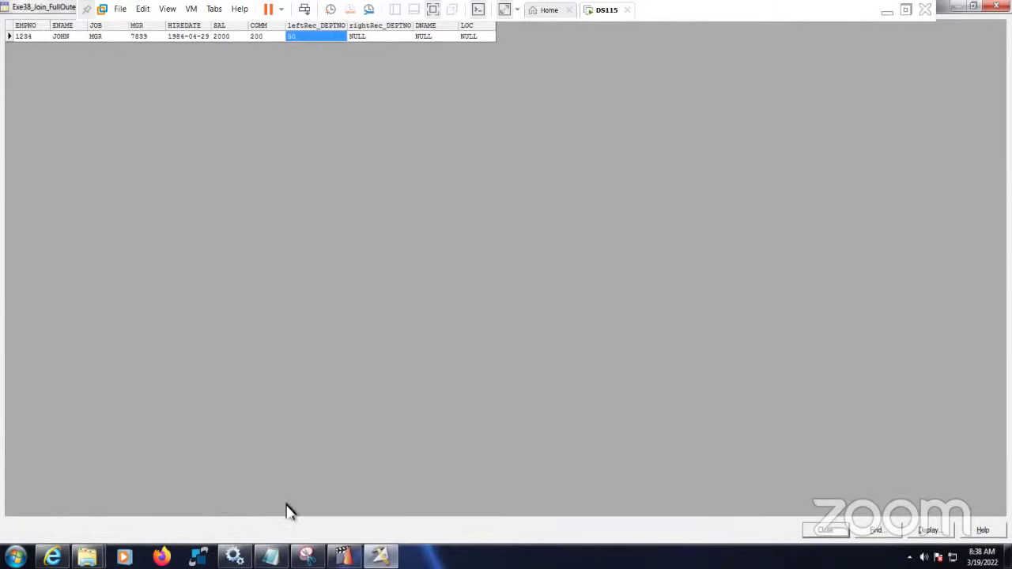
left_click(825, 529)
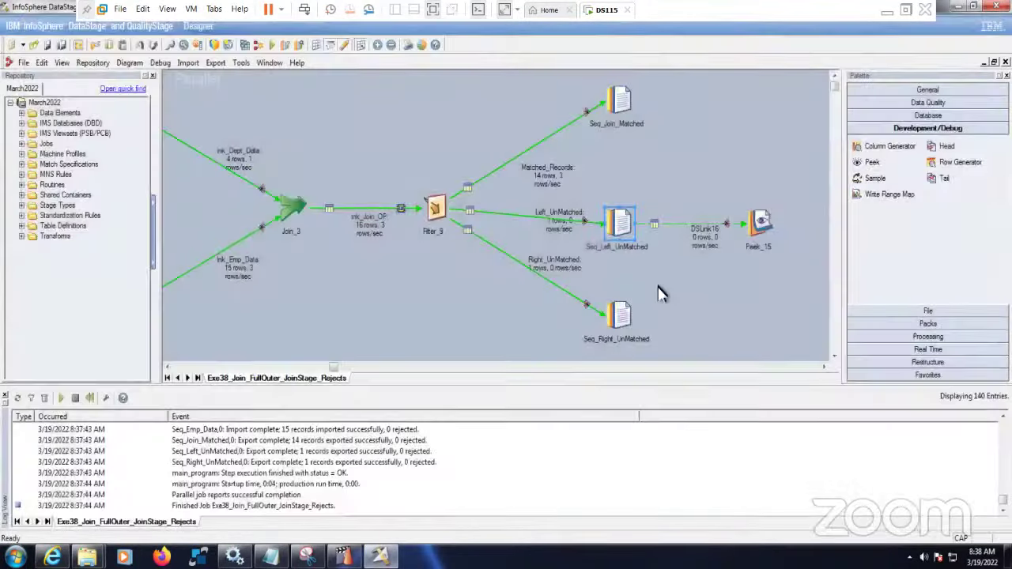
Reopen the Seq_Left_UnMatched stage settings from the job canvas.
left_click(167, 368)
left_click(168, 368)
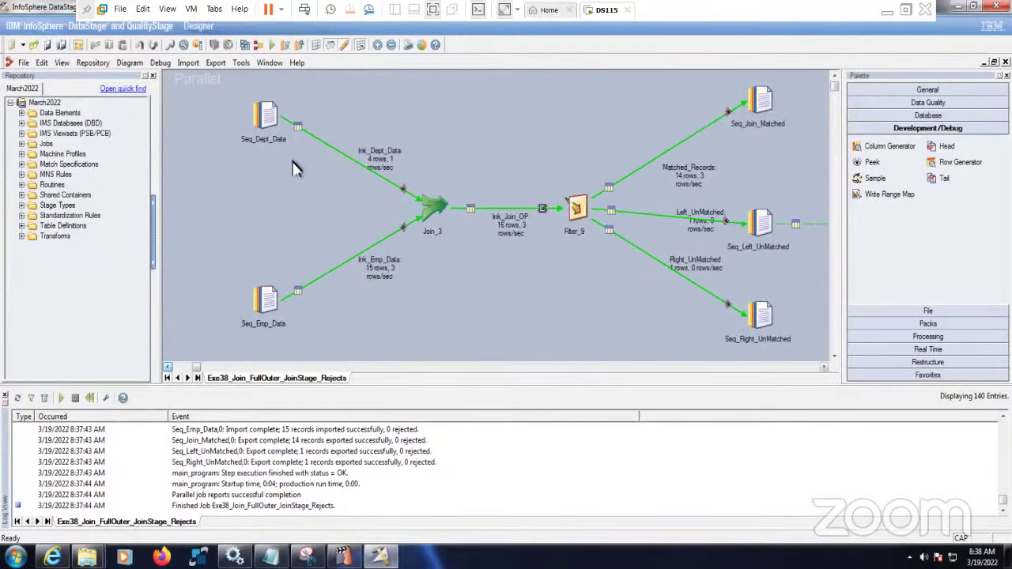
left_click(266, 118)
left_click(757, 224)
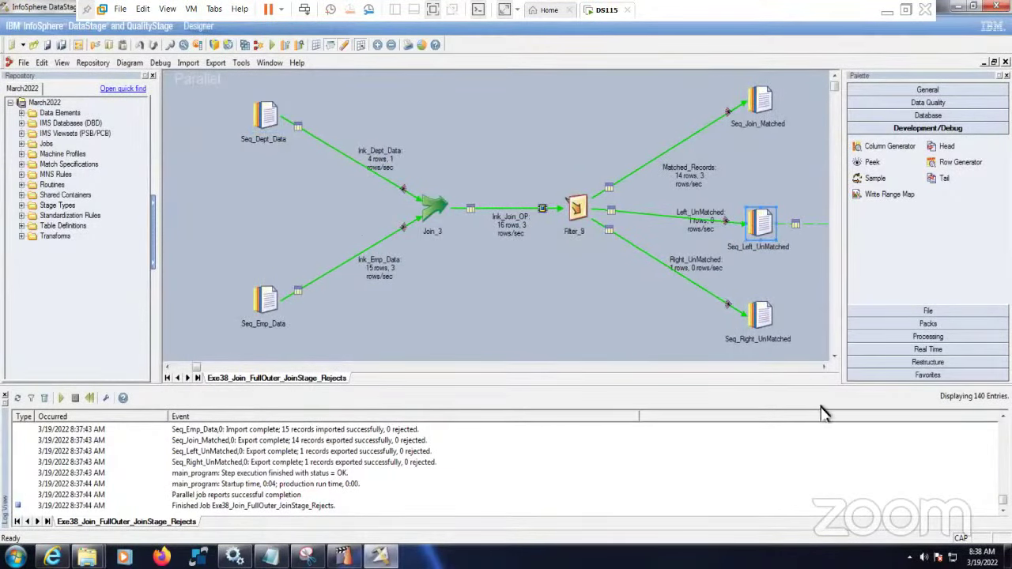
left_click(823, 367)
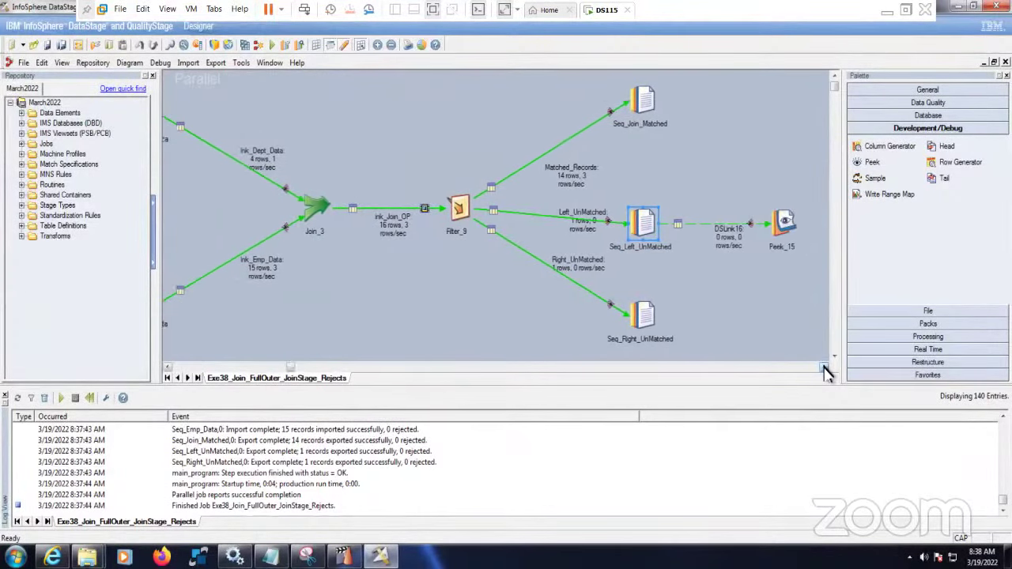
double_click(600, 222)
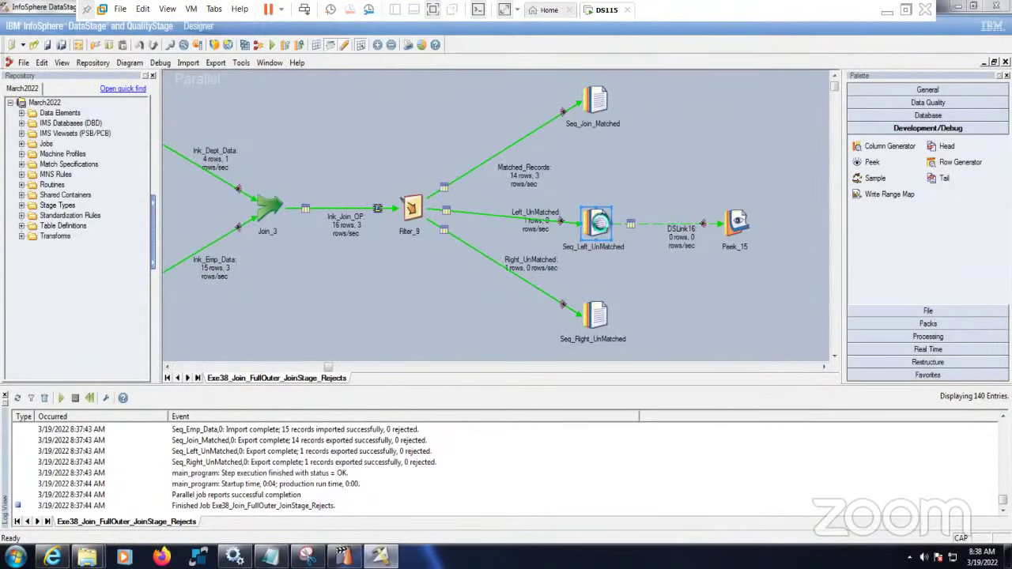
Check the Format tab's Null field value, close the stage, and switch to Director's event detail.
left_click(99, 79)
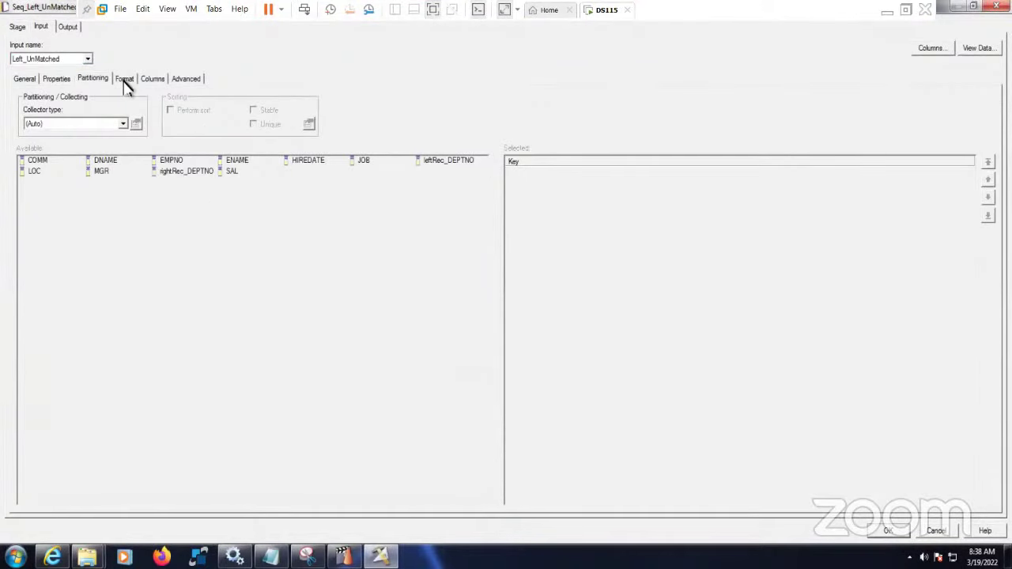
left_click(125, 80)
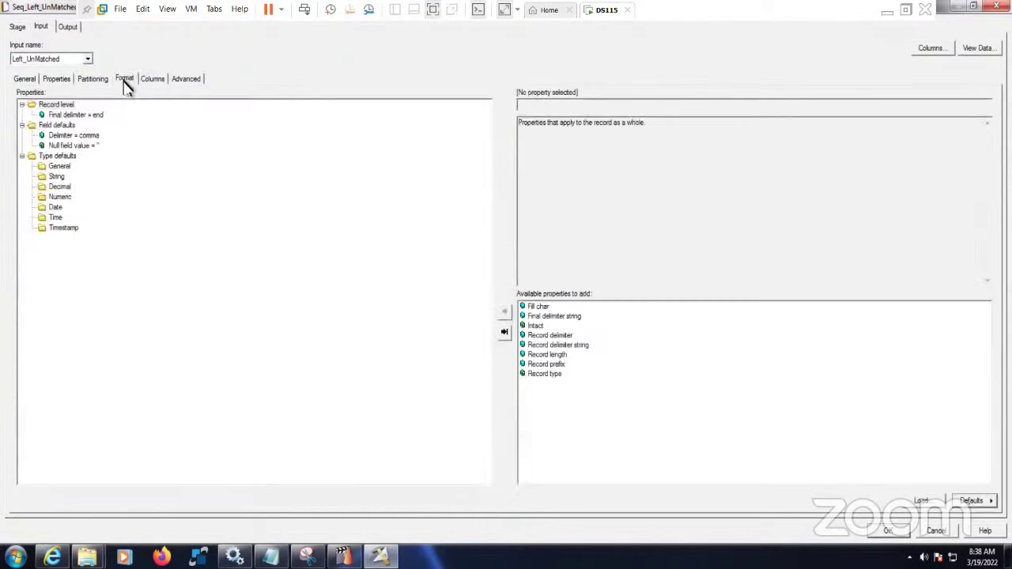
left_click(91, 148)
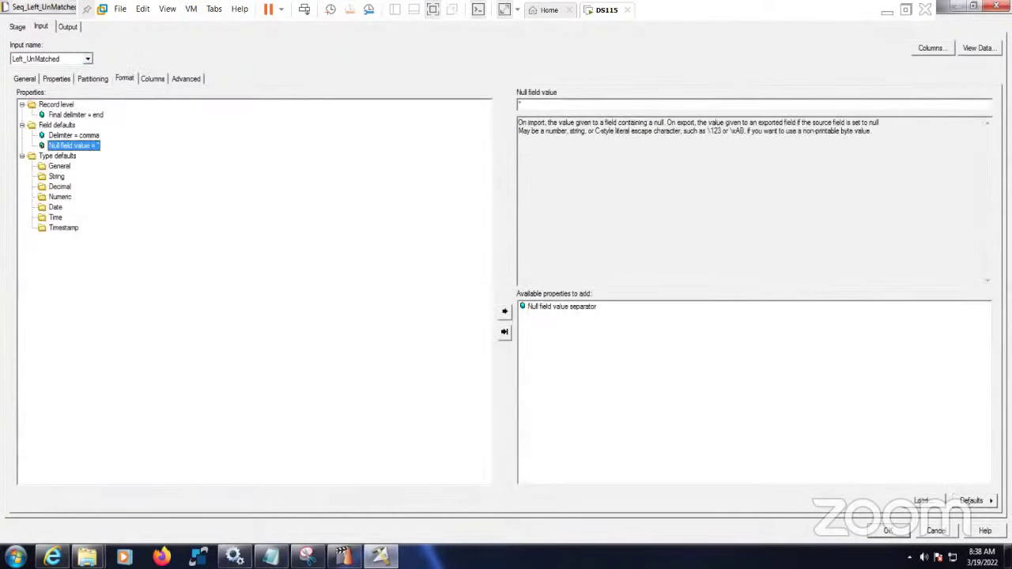
left_click(887, 530)
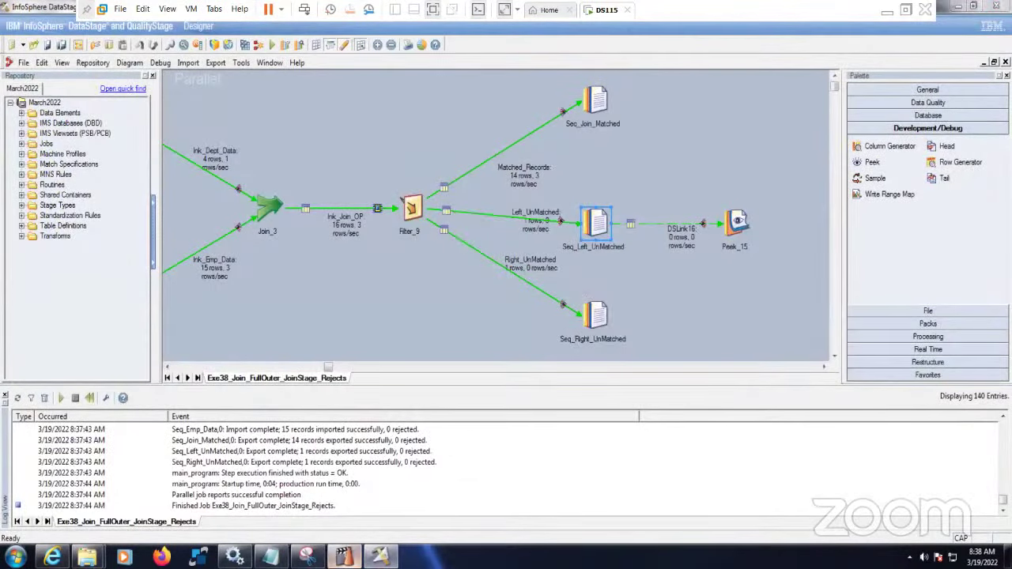
key("alt+Tab")
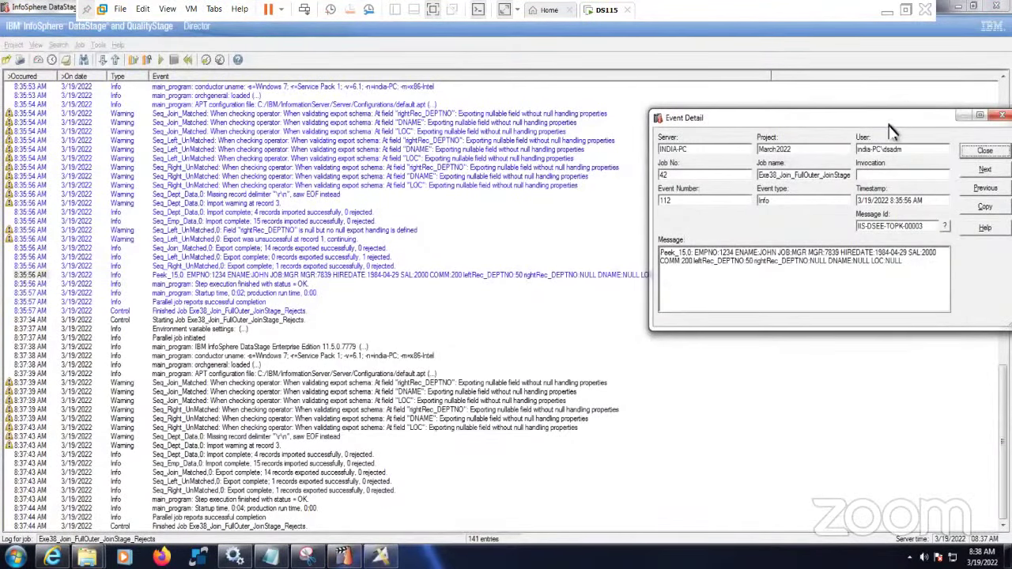
Close the Peek_15 Event Detail dialog and minimize the virtual machine window.
left_click_drag(889, 126, 667, 119)
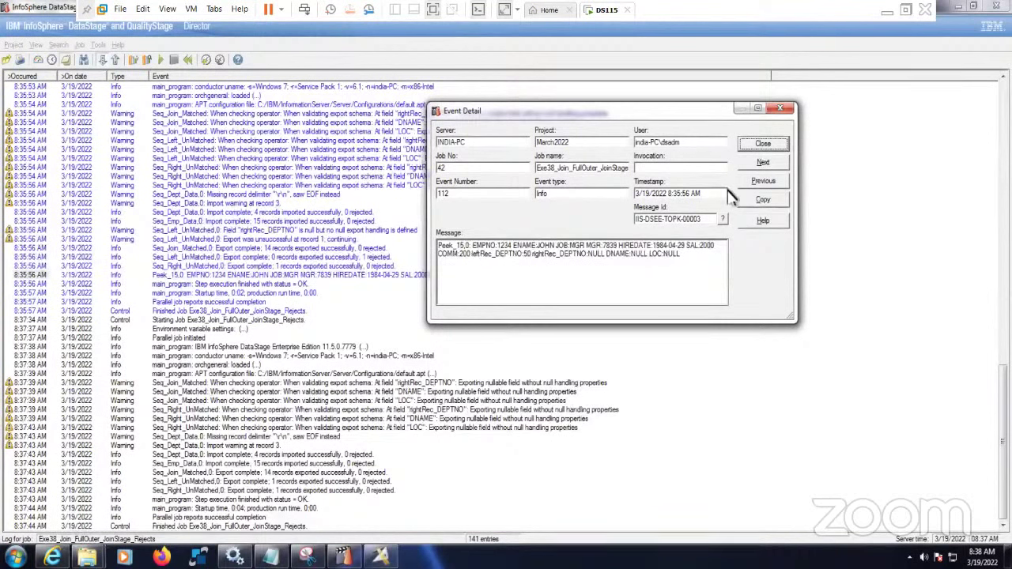
left_click(763, 145)
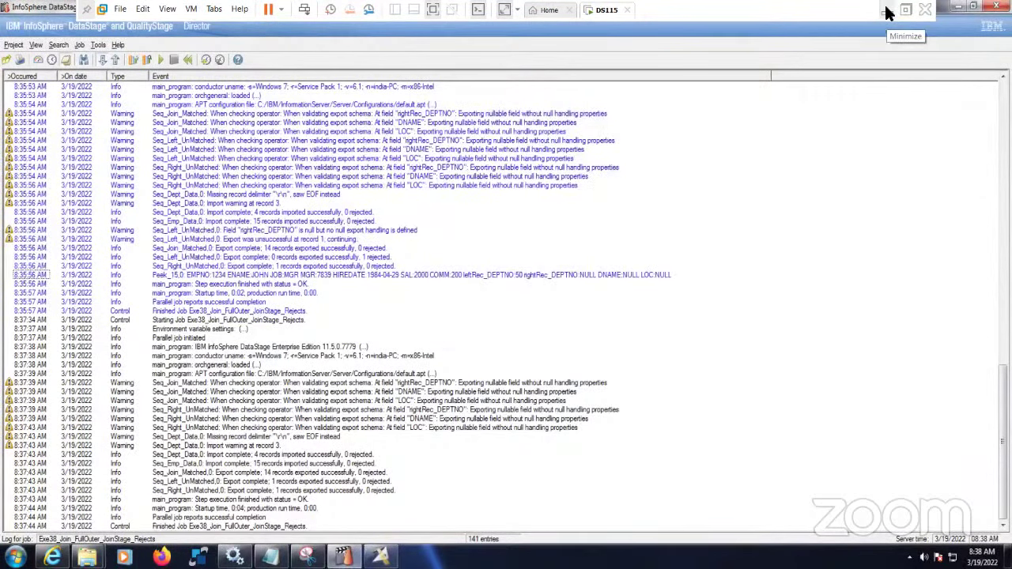
left_click(885, 9)
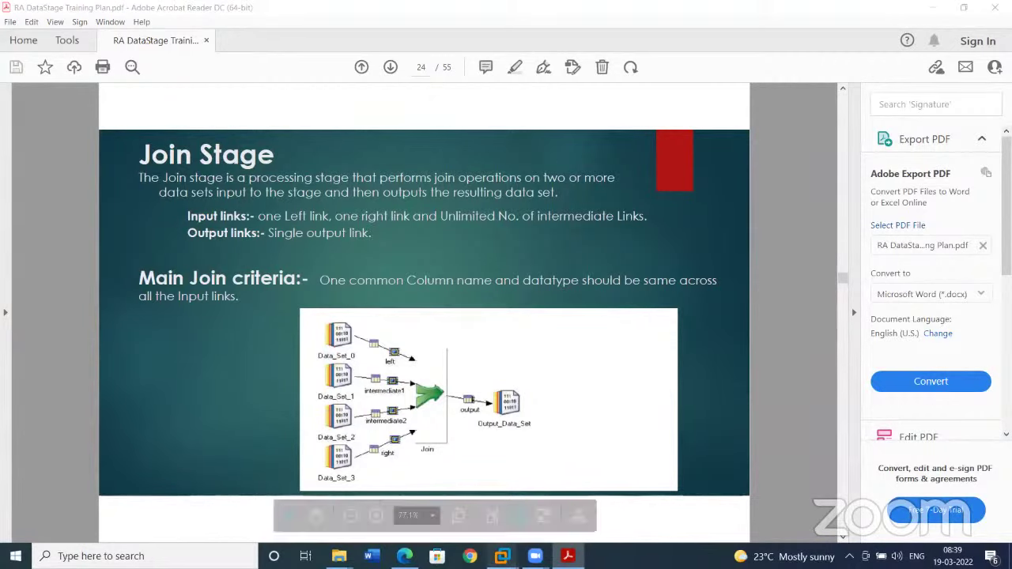
mouse_move(501, 556)
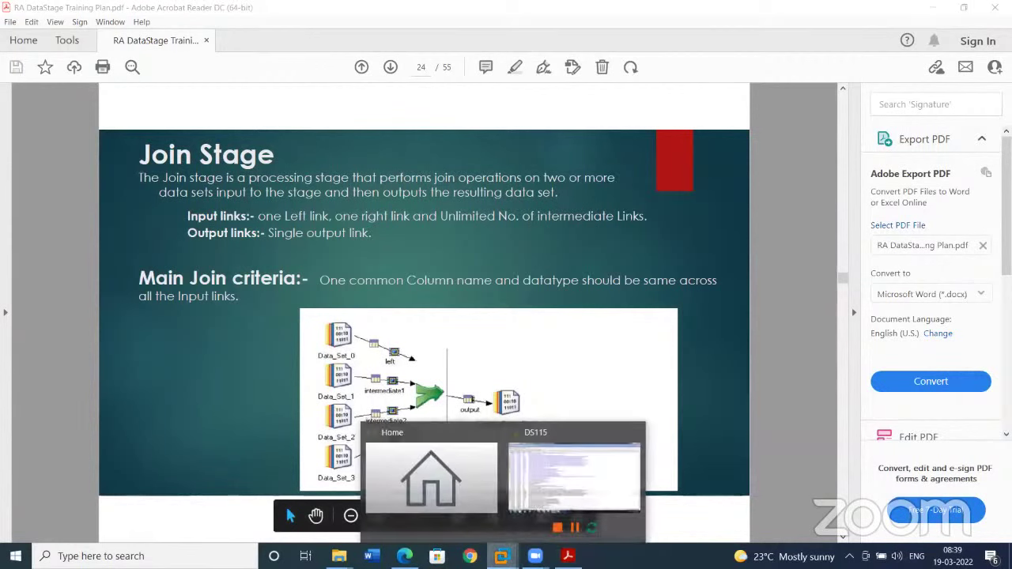
Return to the DataStage VM, switch Director to Job Status, and bring up the Designer.
left_click(536, 490)
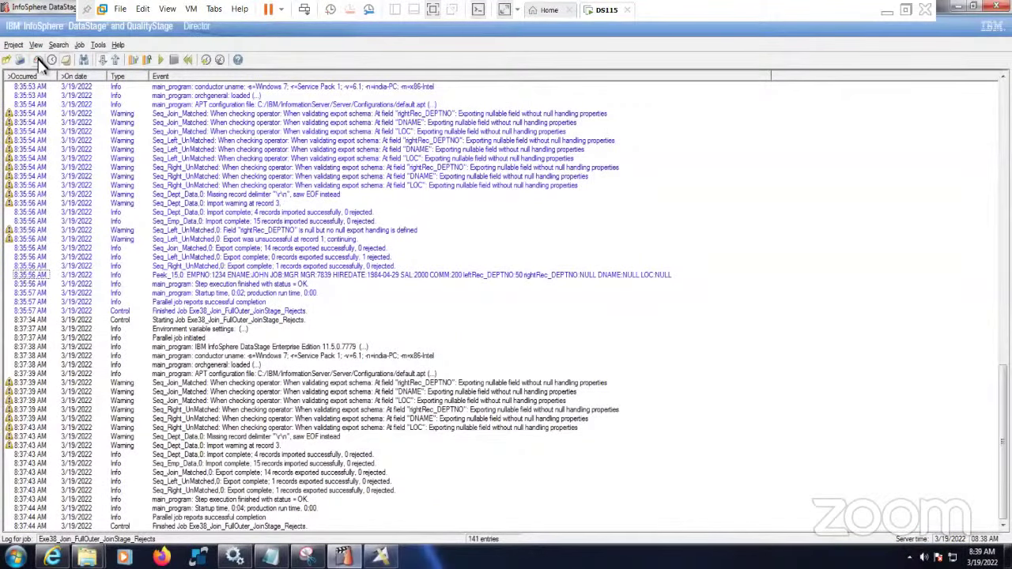
left_click(38, 60)
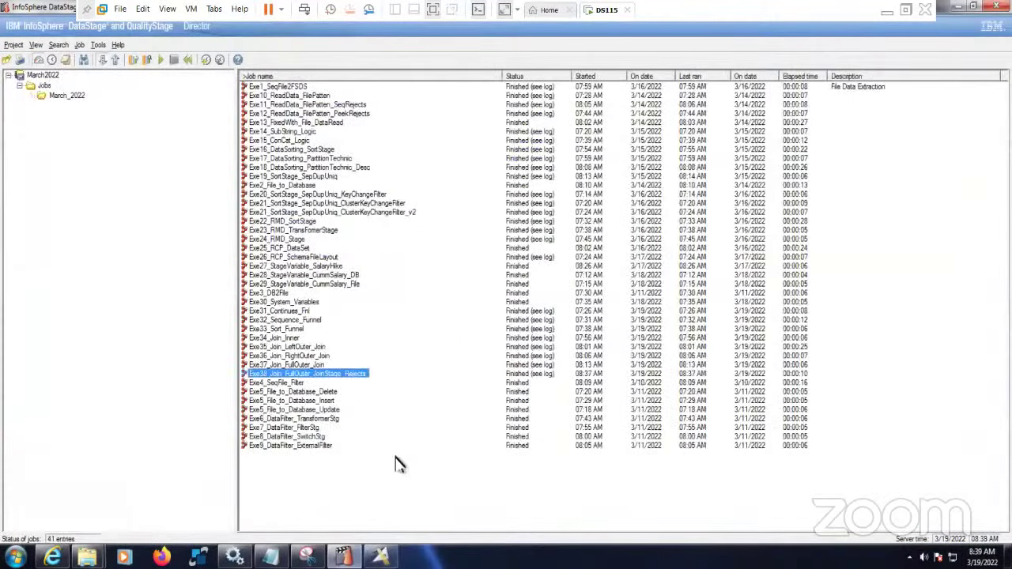
mouse_move(379, 557)
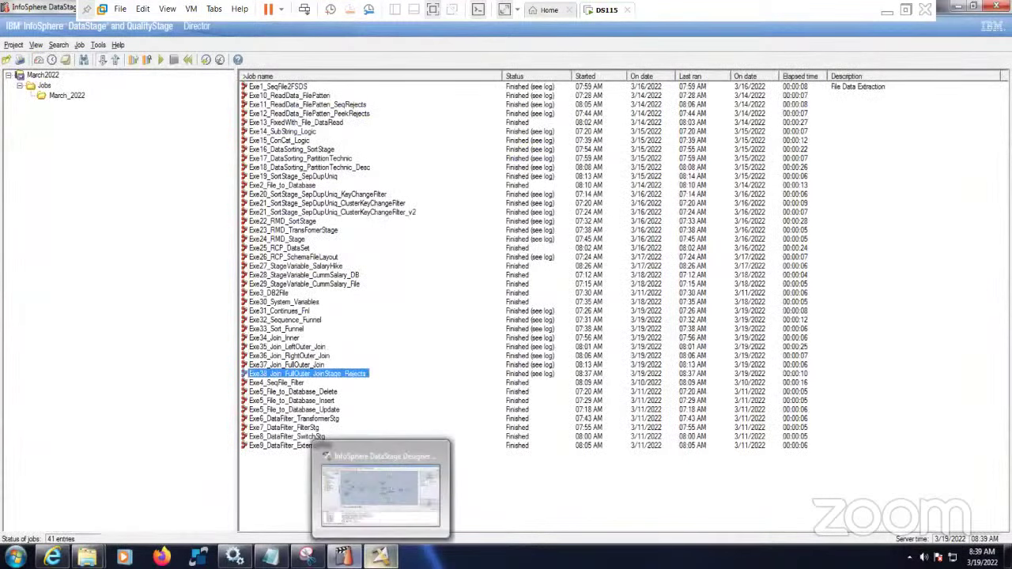
left_click(384, 492)
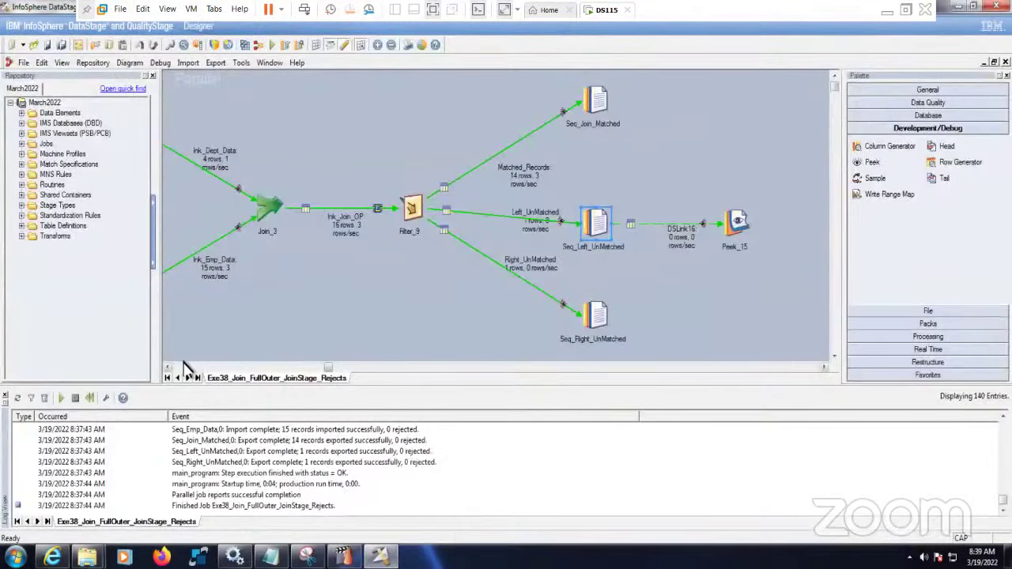
Bring Seq_Dept_Data and Seq_Emp_Data into view and select, then deselect, Filter_9.
left_click(168, 367)
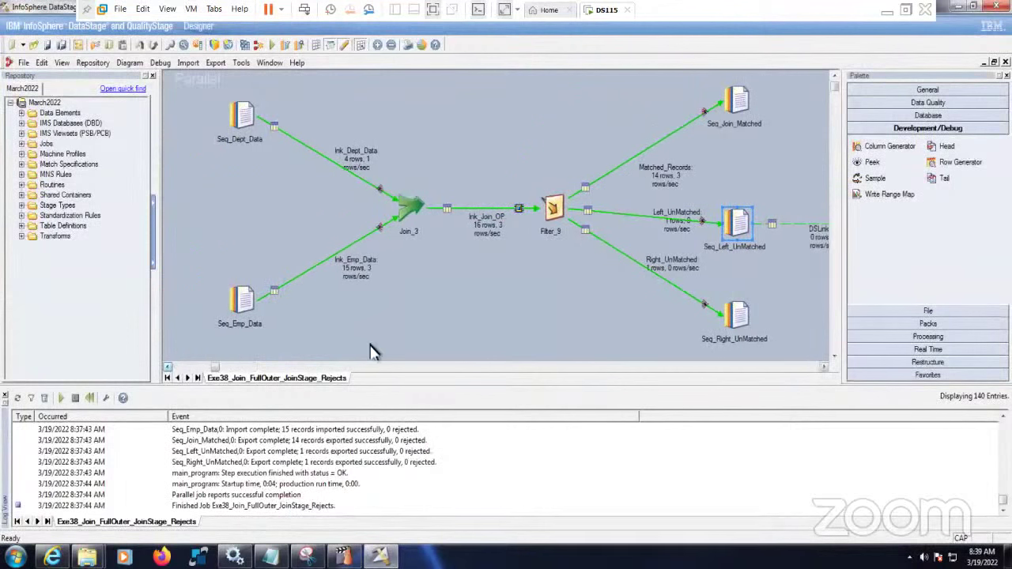
left_click_drag(498, 143, 595, 298)
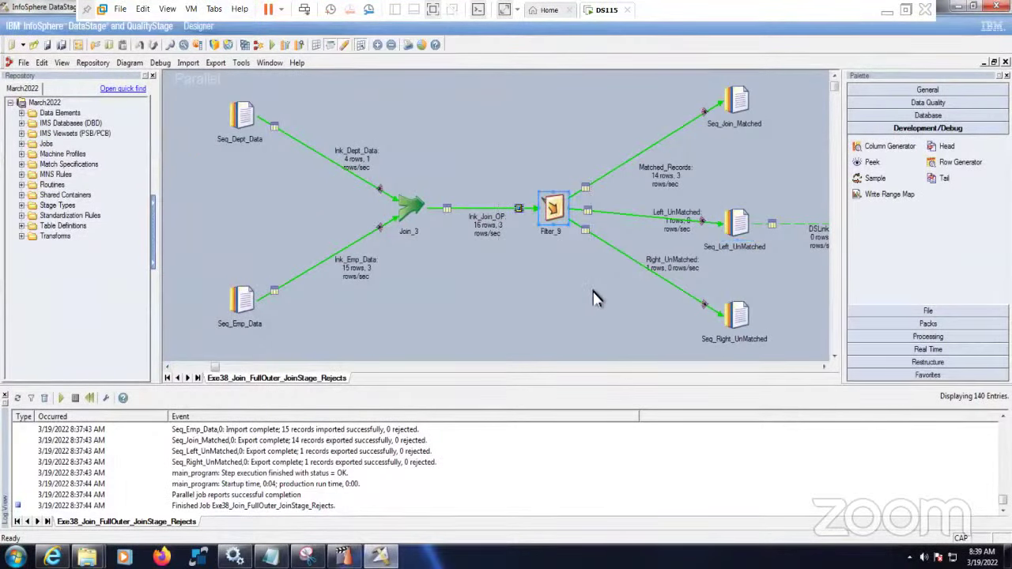
left_click(574, 288)
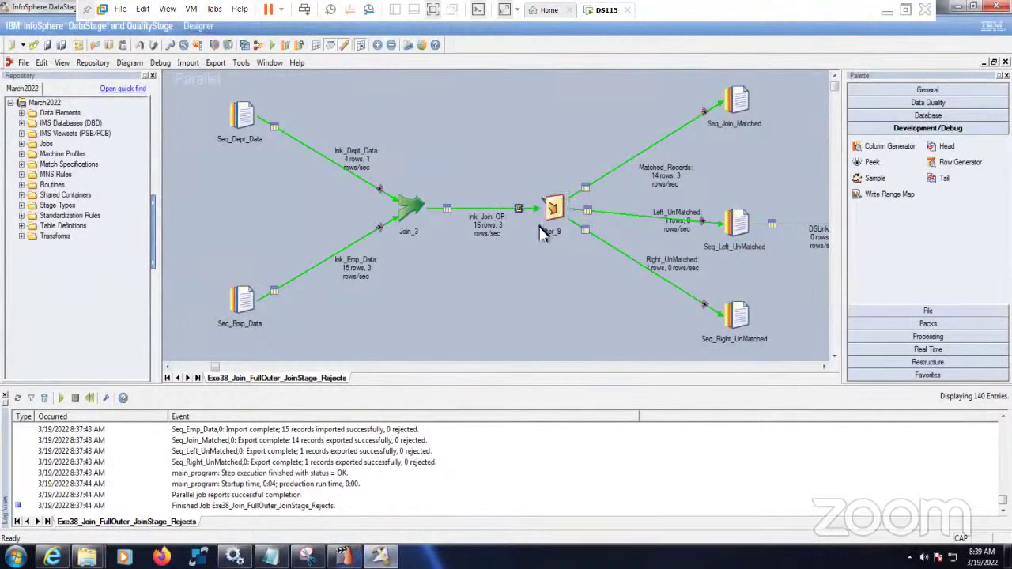
left_click_drag(521, 147, 582, 296)
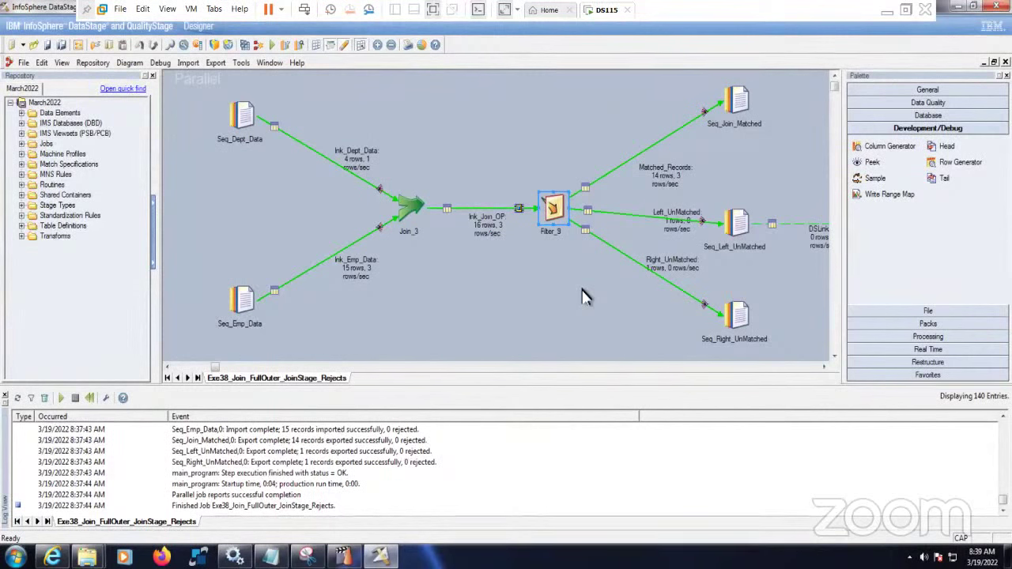
left_click(582, 296)
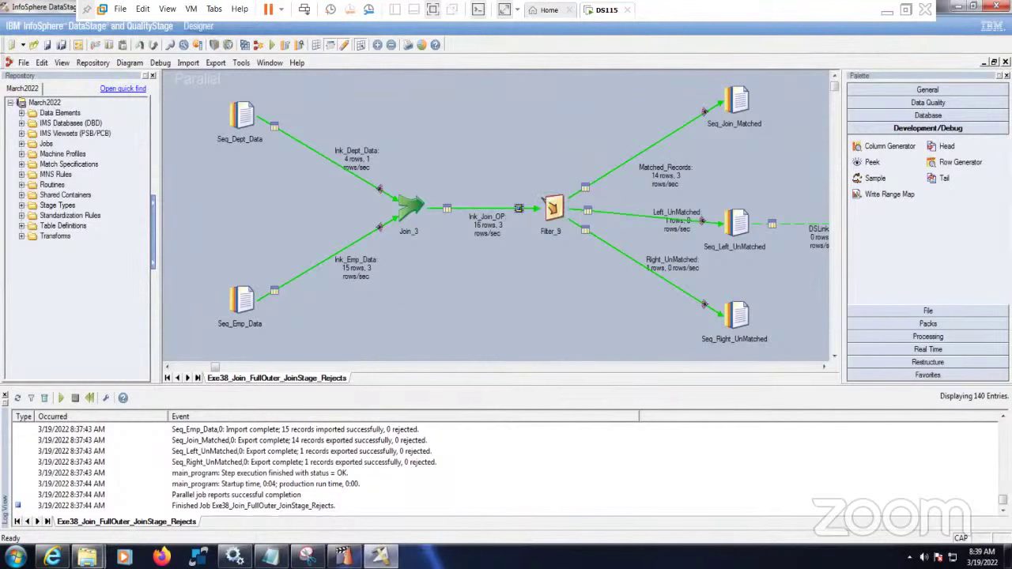
Browse to C:\Files for Practise in Explorer and select the EMP_Comma text file.
mouse_move(87, 557)
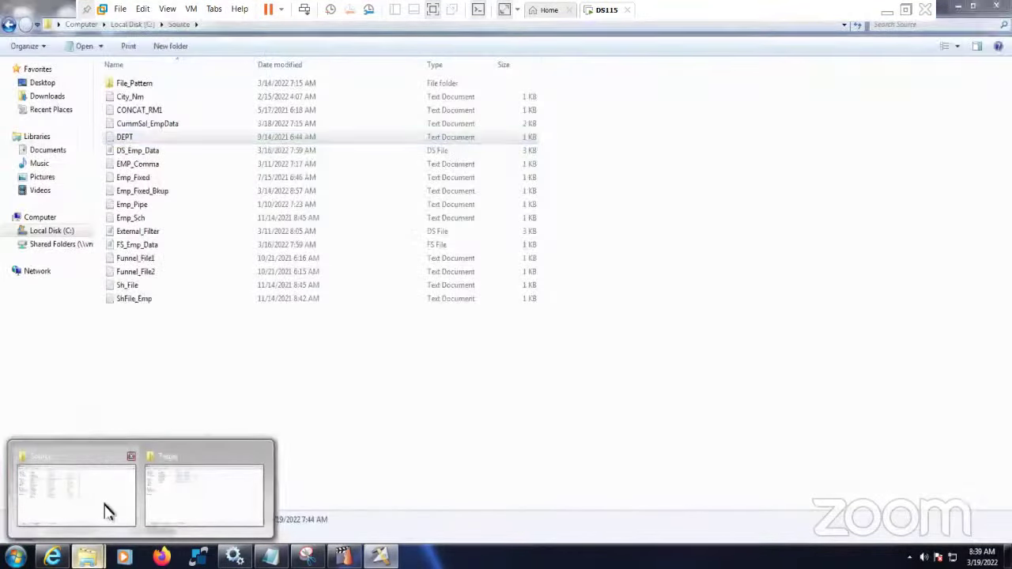
left_click(109, 511)
left_click(133, 26)
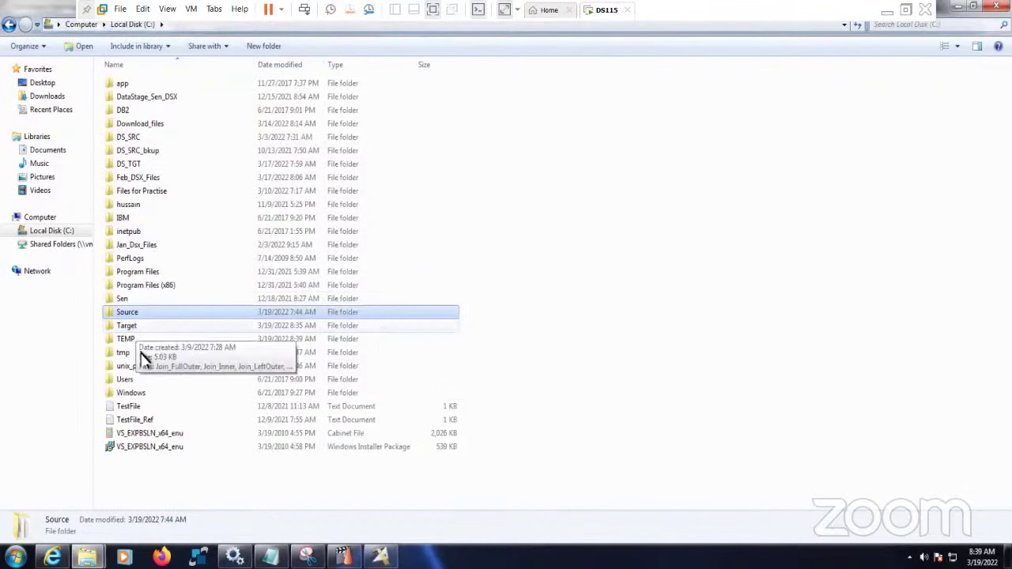
double_click(152, 192)
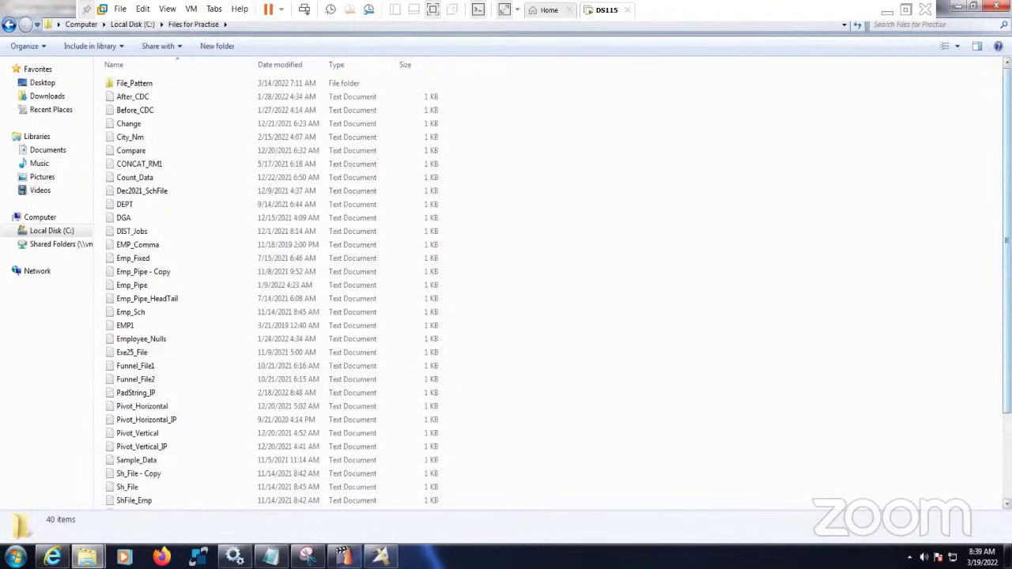
scroll(272, 288, "down", 3)
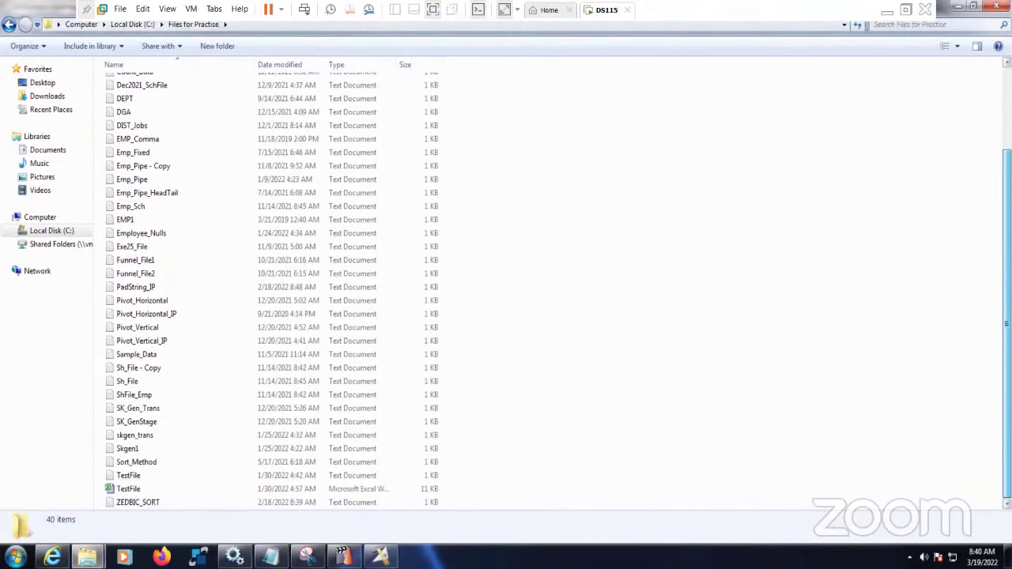
scroll(272, 288, "up", 3)
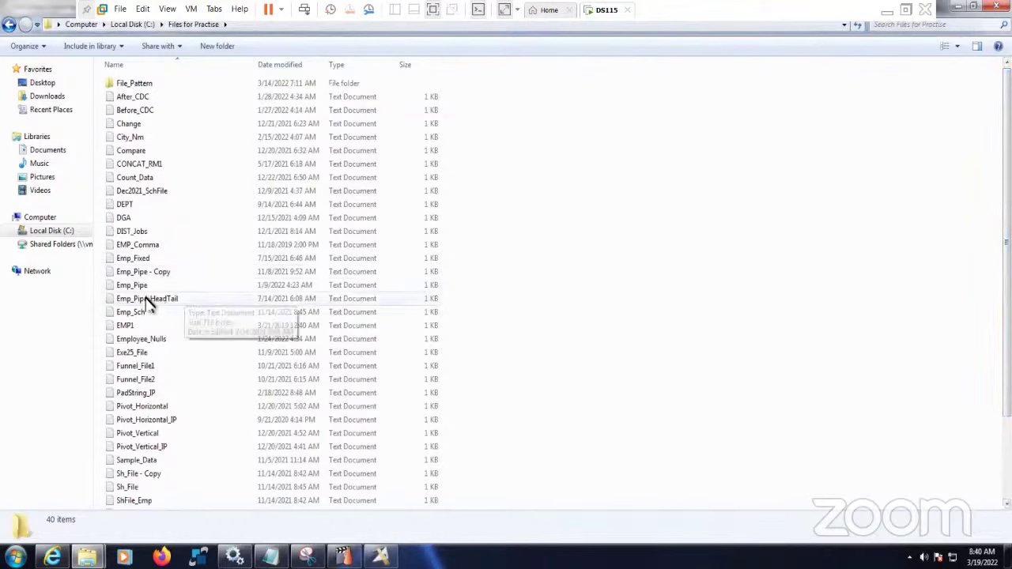
left_click(152, 247)
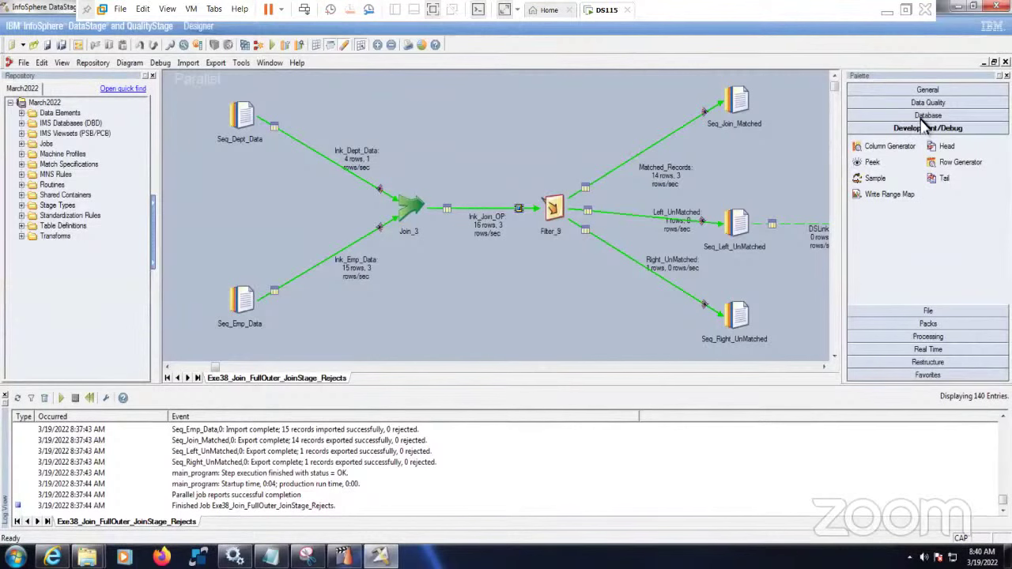
Place an Oracle Connector stage from the Database palette to the left of Join_3.
left_click(925, 117)
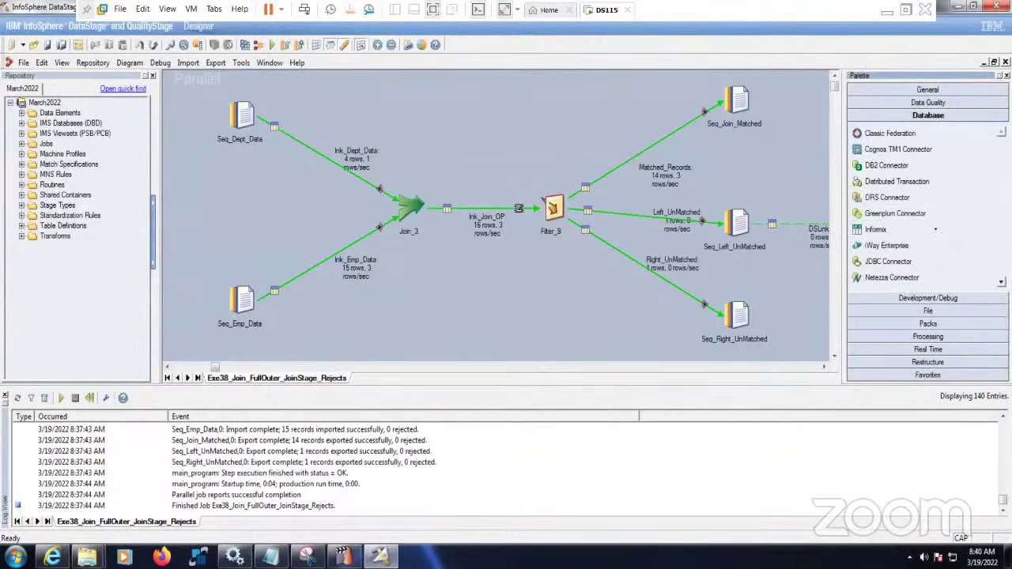
scroll(925, 206, "down", 6)
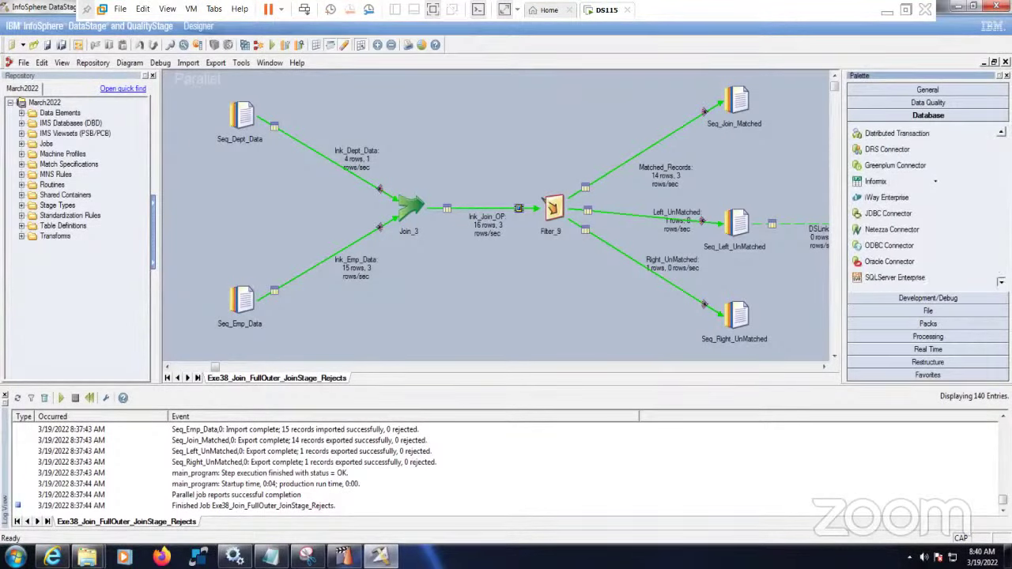
left_click(889, 214)
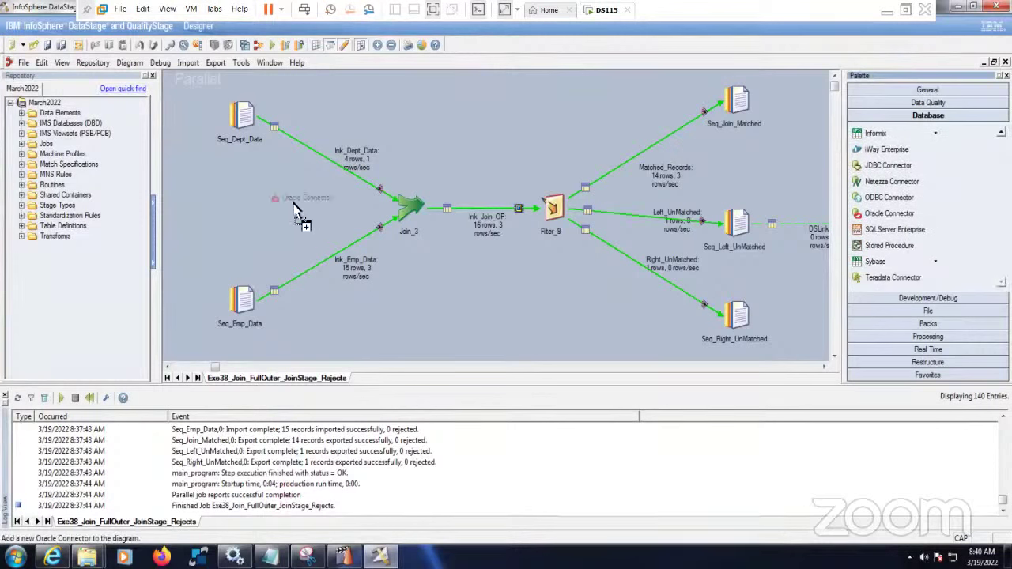
left_click(241, 194)
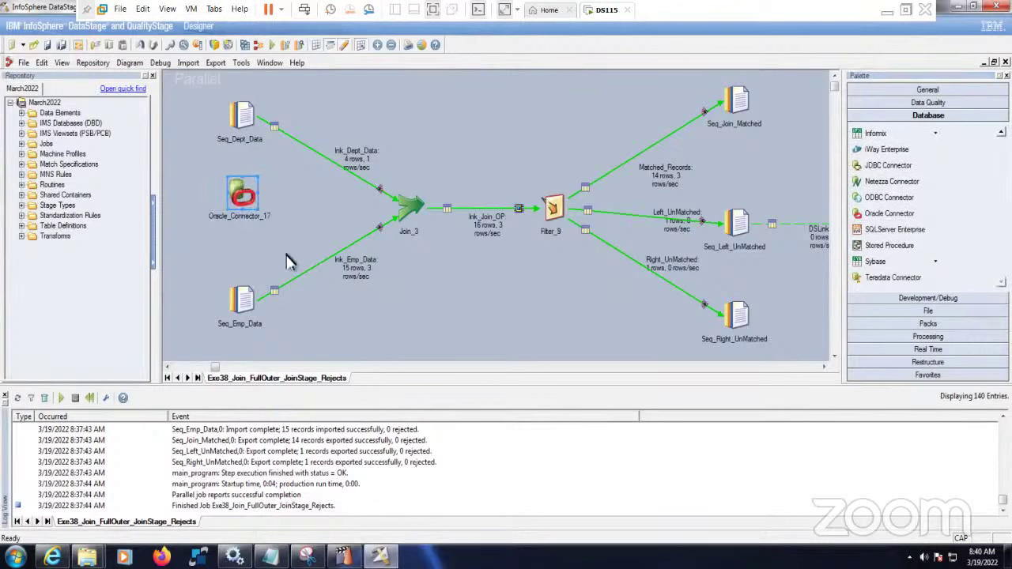
Link Oracle_Connector_17 into Join_3 and name the link InterMediate.
left_click_drag(257, 199, 402, 212)
right_click(347, 196)
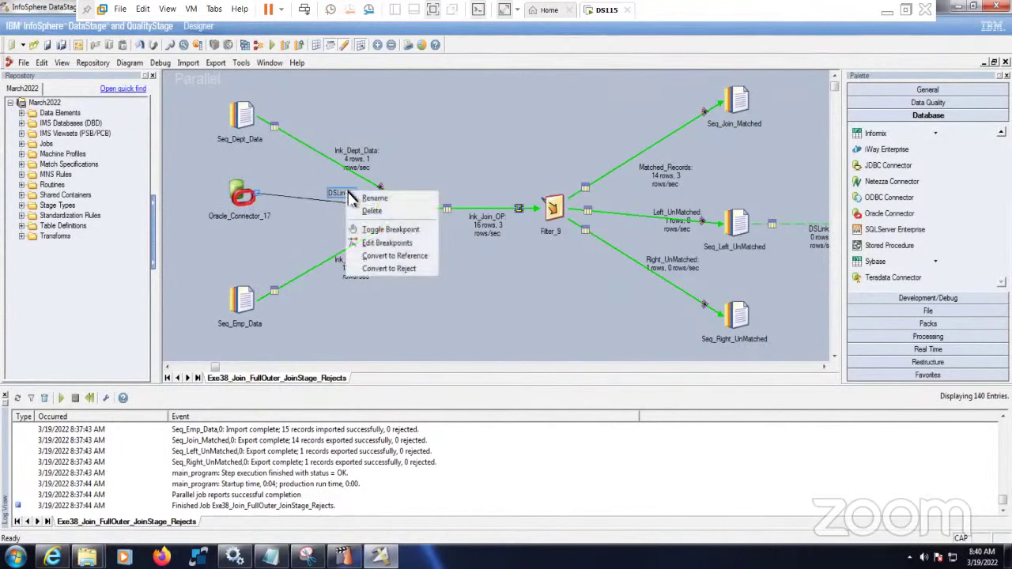
left_click(373, 198)
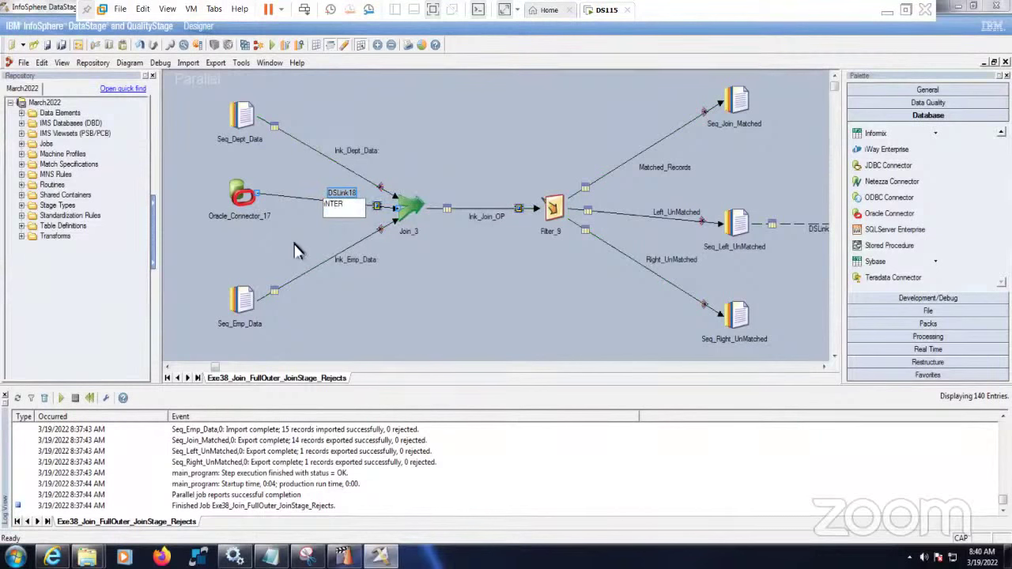
key("BackSpace")
key("BackSpace")
key("BackSpace")
key("BackSpace")
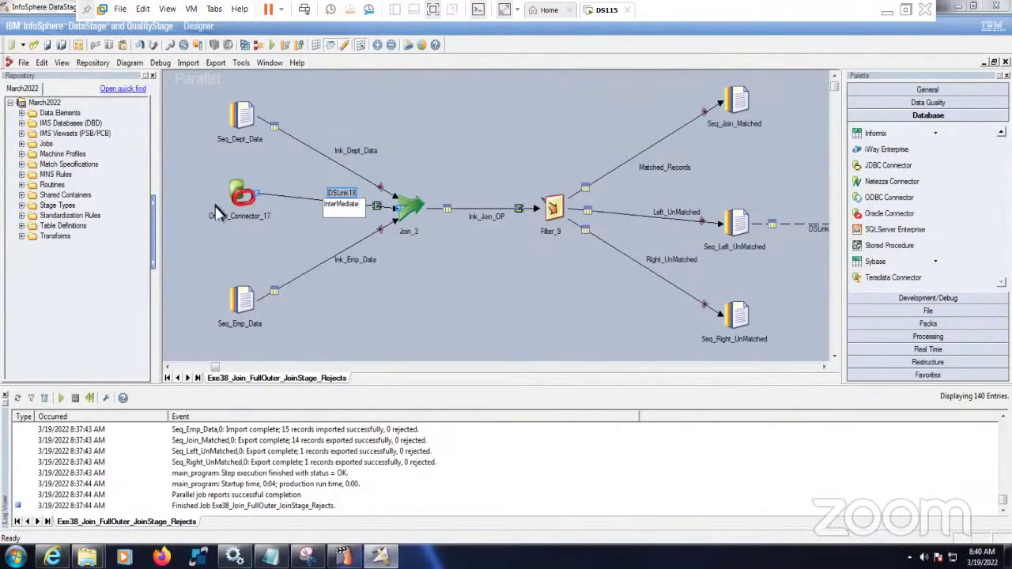
left_click(243, 193)
Set Oracle_Connector_17's server to orcl, enter the user name and password, and keep Generate SQL at No.
double_click(245, 189)
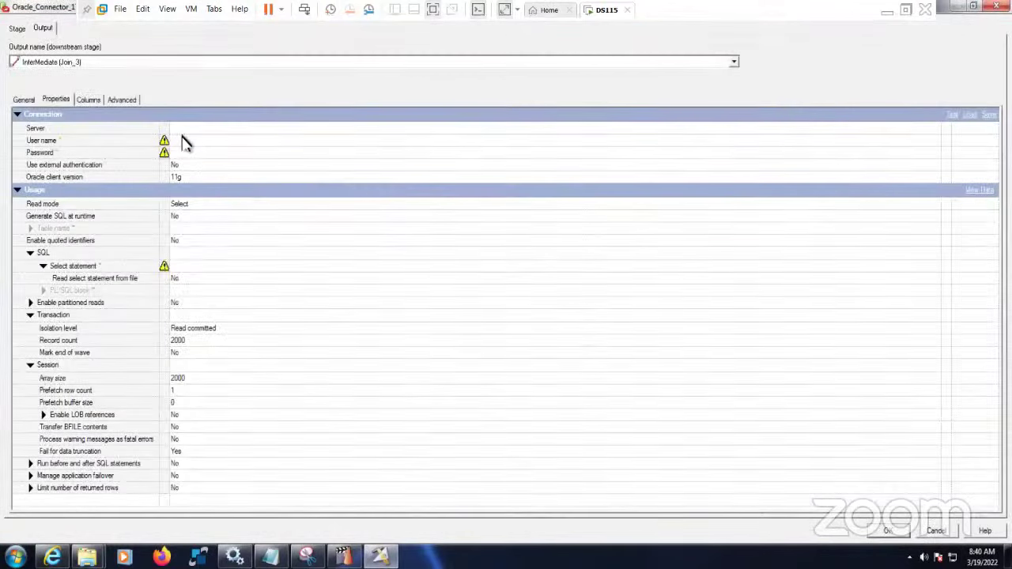
left_click(195, 133)
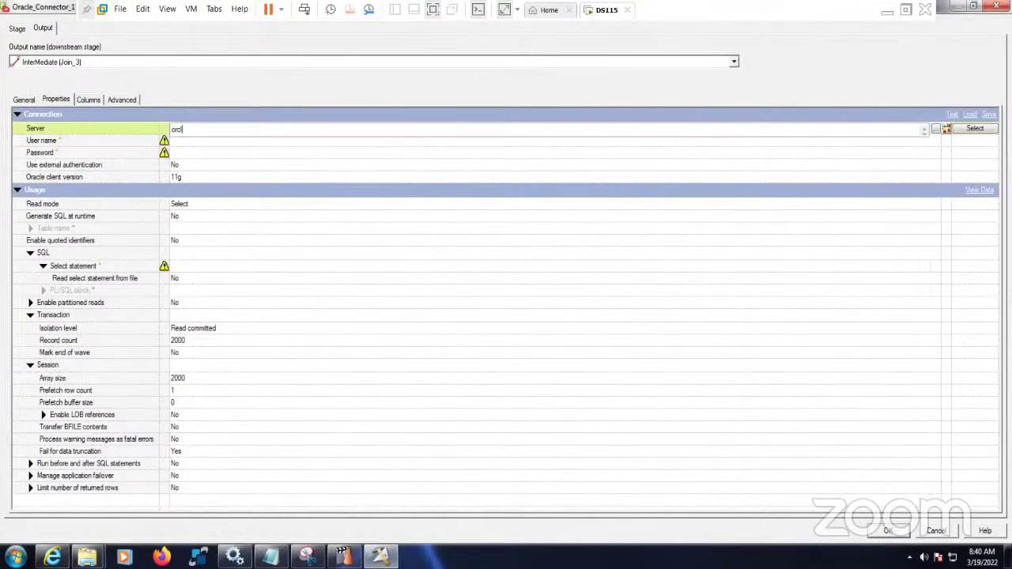
type("orcl")
left_click(190, 147)
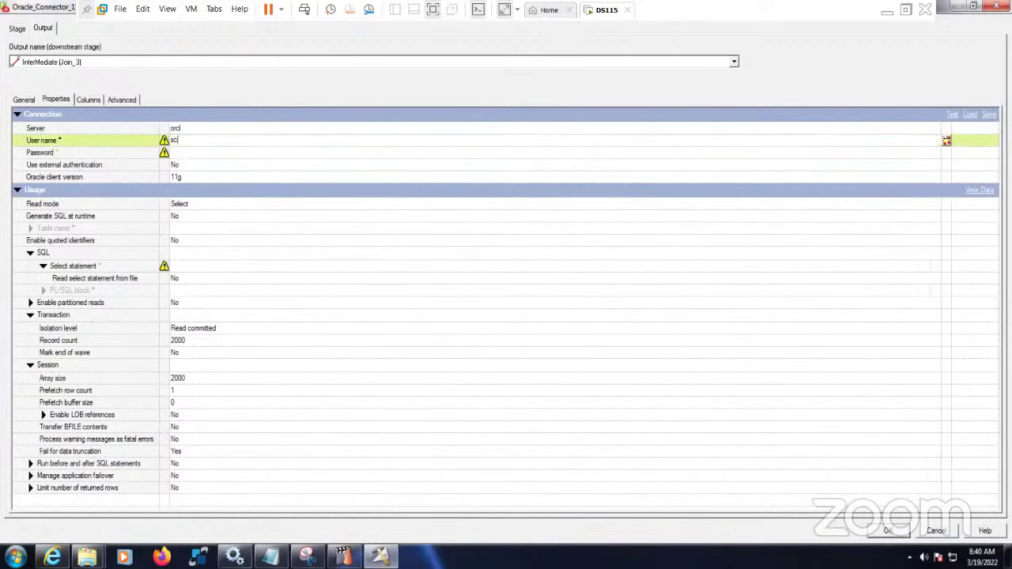
left_click(200, 155)
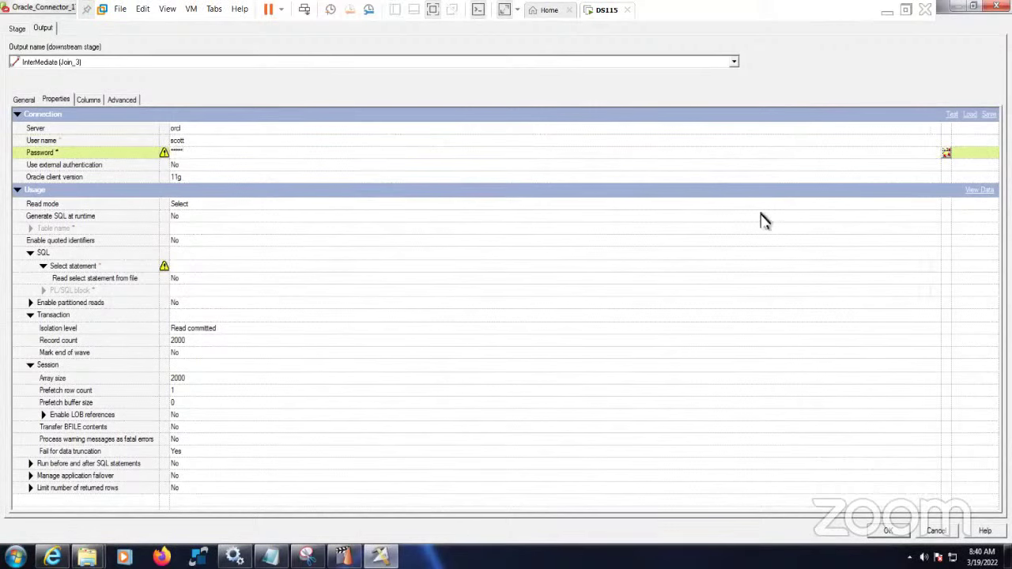
left_click(198, 218)
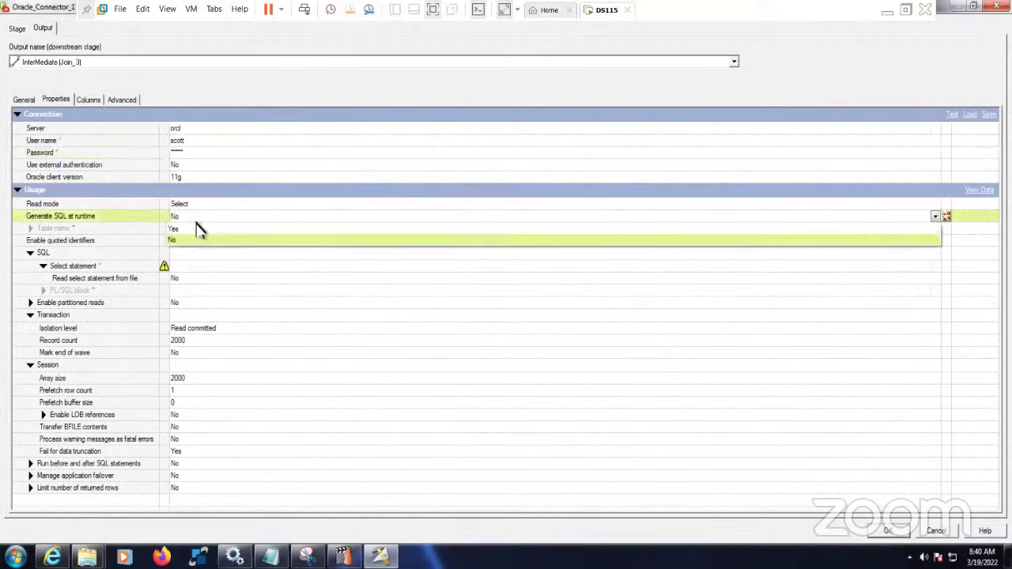
left_click(181, 239)
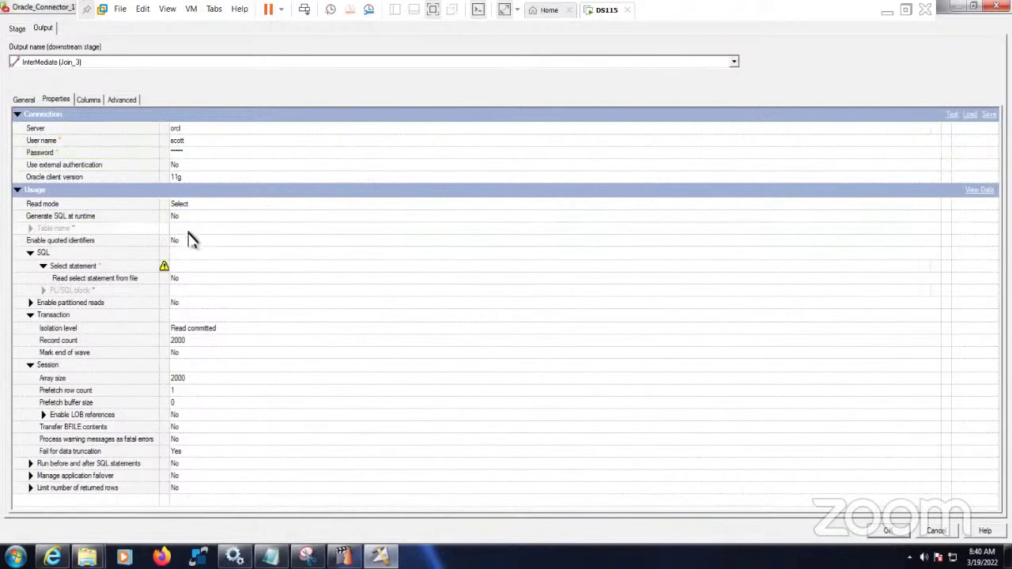
Enter the select statement SELECT * FROM EMP WHERE DEPTNO=10; in the query editor.
left_click(190, 268)
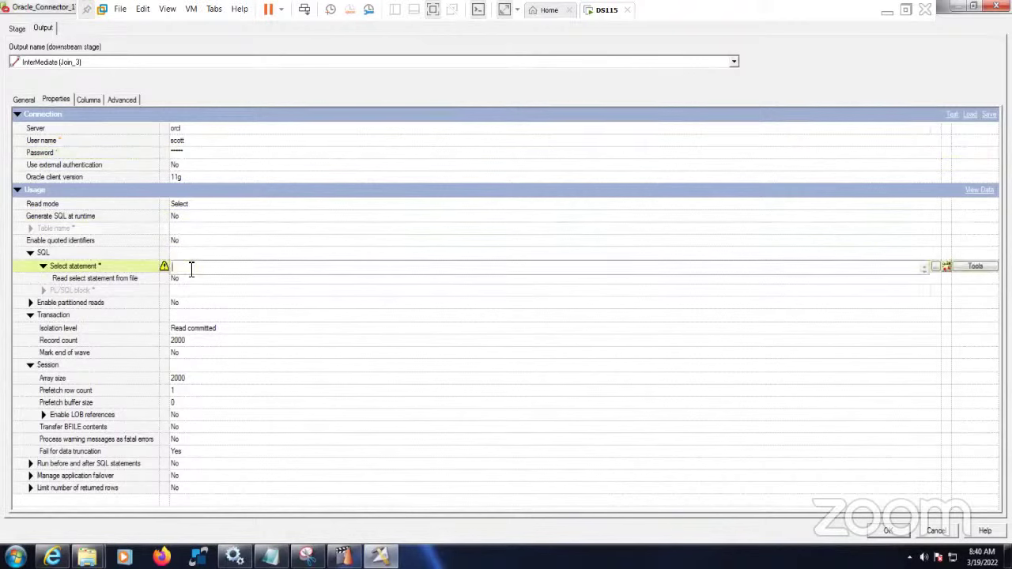
left_click(937, 266)
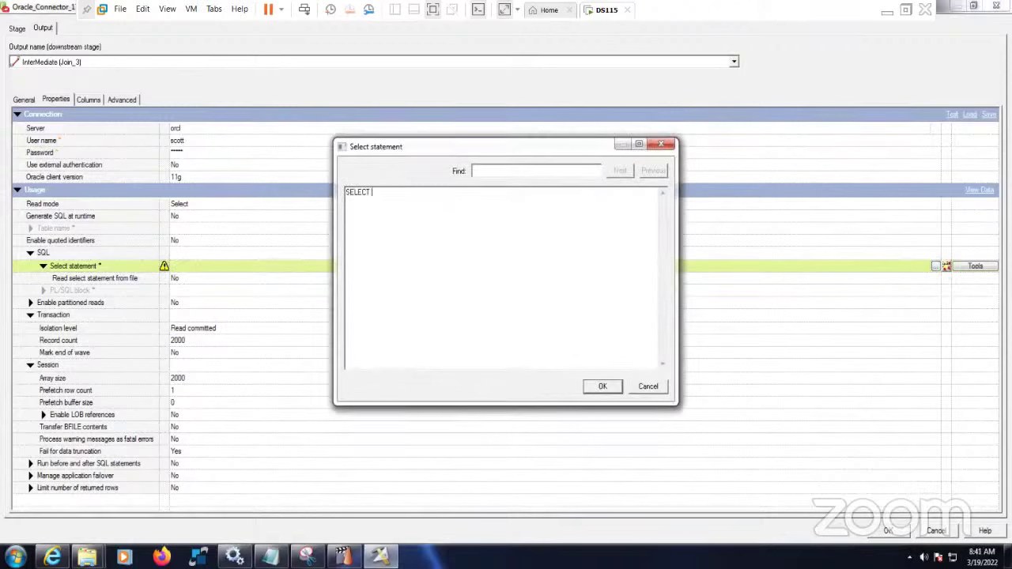
type("SELECT * FROM EMP WHERE DEPTNO=10")
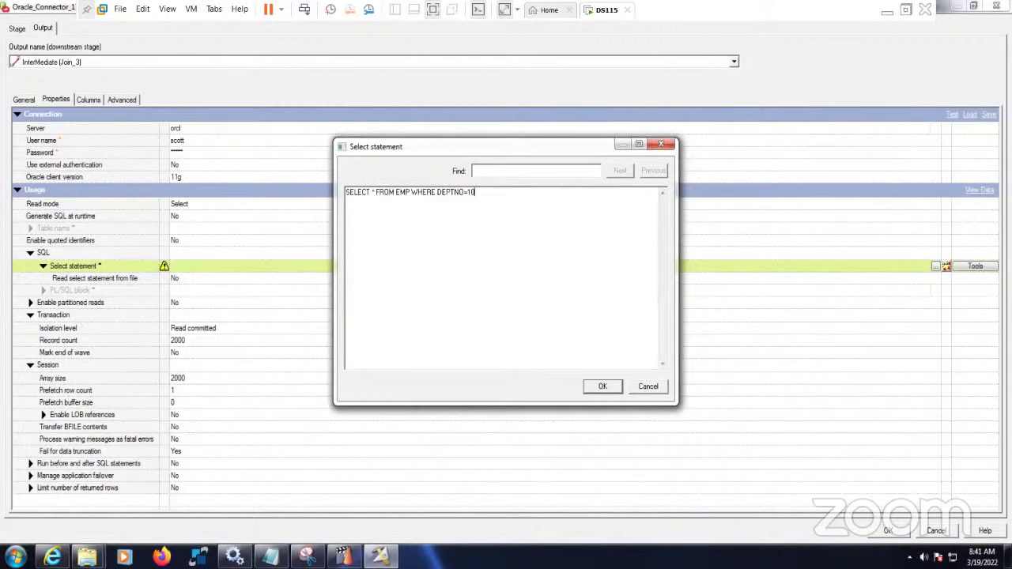
type(";")
left_click(604, 387)
Load the Sequential > Source > Emp_Pipe.txt column definitions onto the connector's output.
left_click(89, 99)
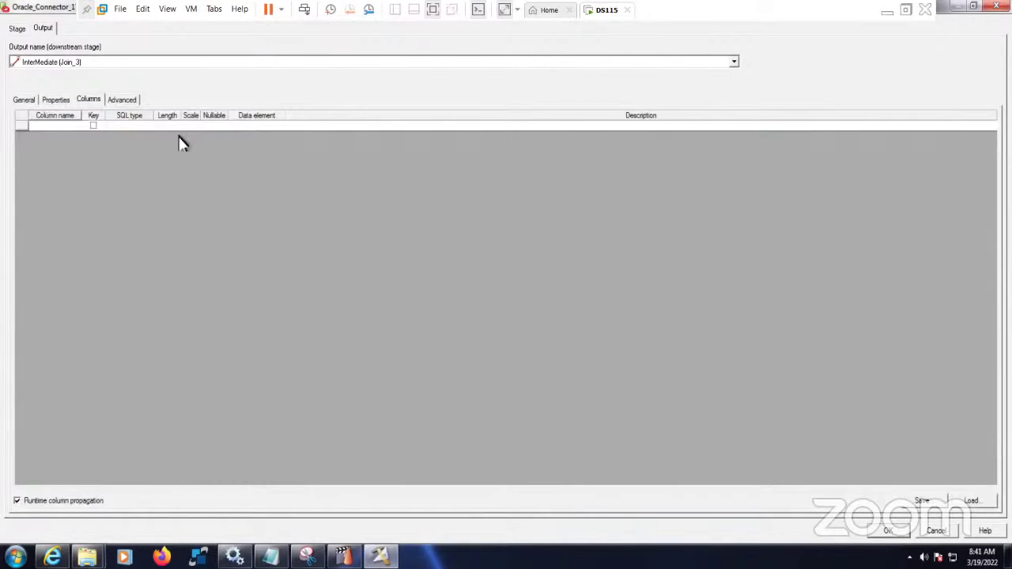
left_click(971, 500)
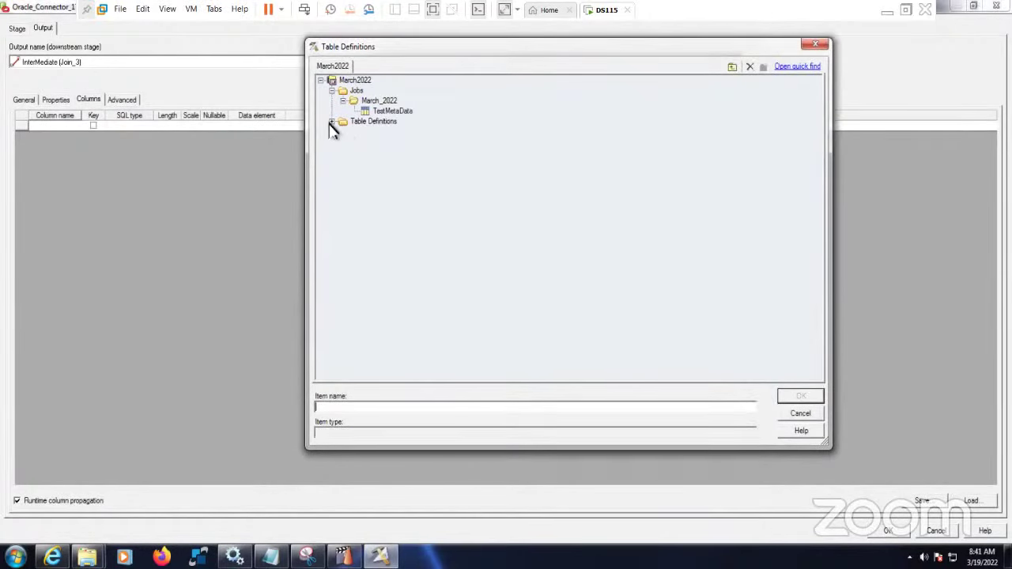
left_click(331, 122)
left_click(343, 183)
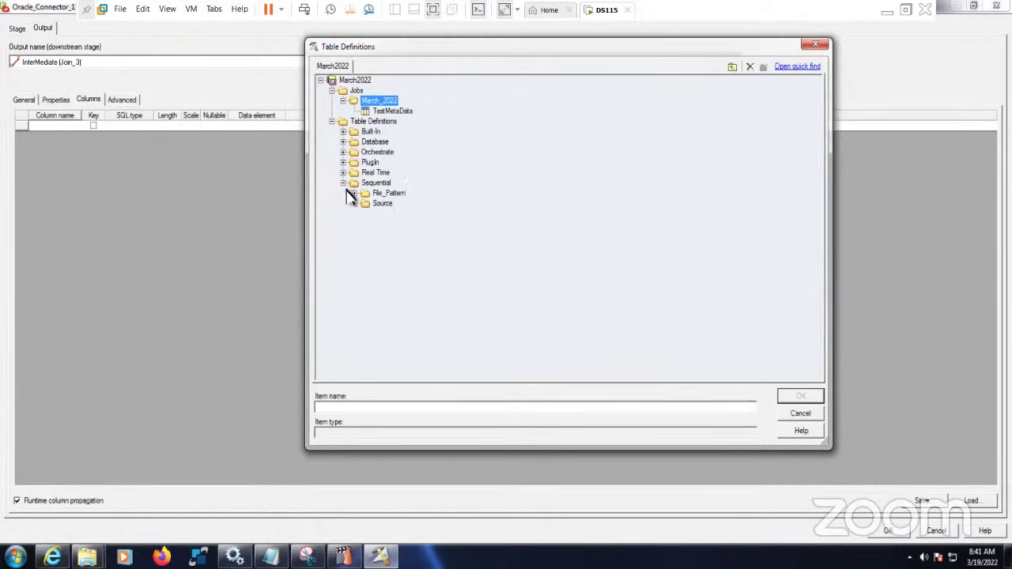
left_click(354, 193)
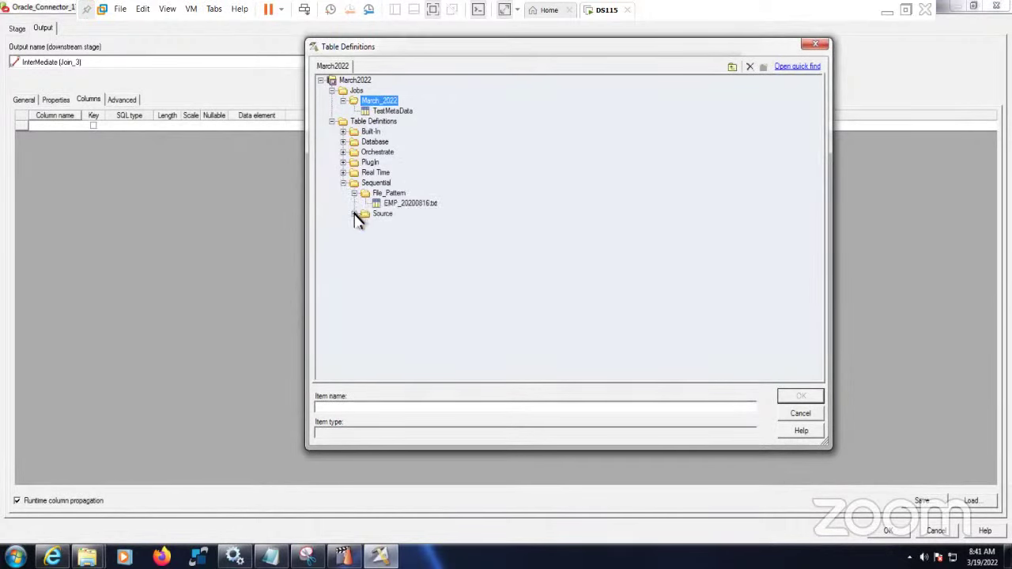
left_click(354, 214)
left_click(404, 275)
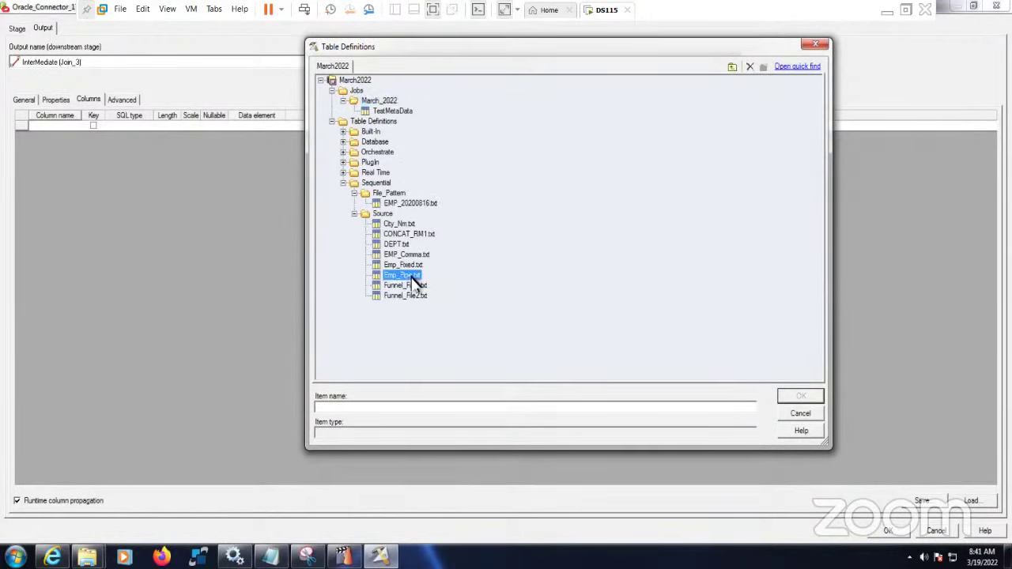
left_click(800, 397)
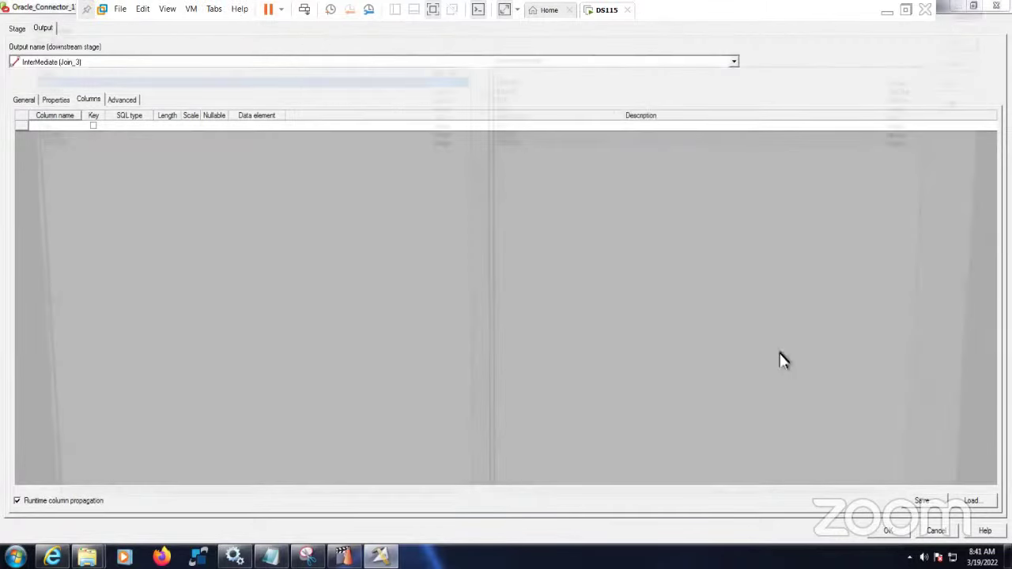
key("Return")
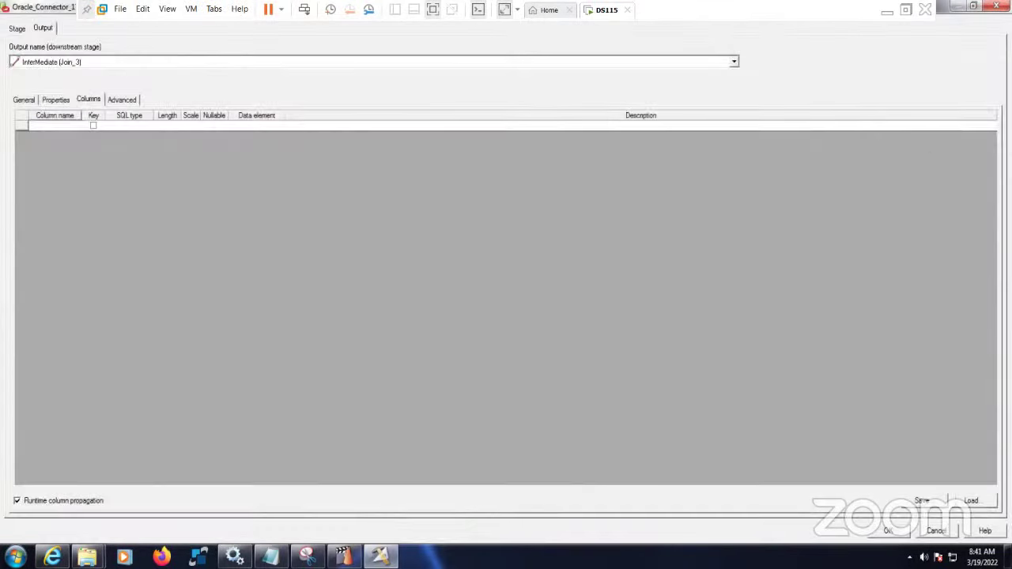
Preview the connector's data, three DEPTNO 10 employees, then close the connector settings.
left_click(56, 100)
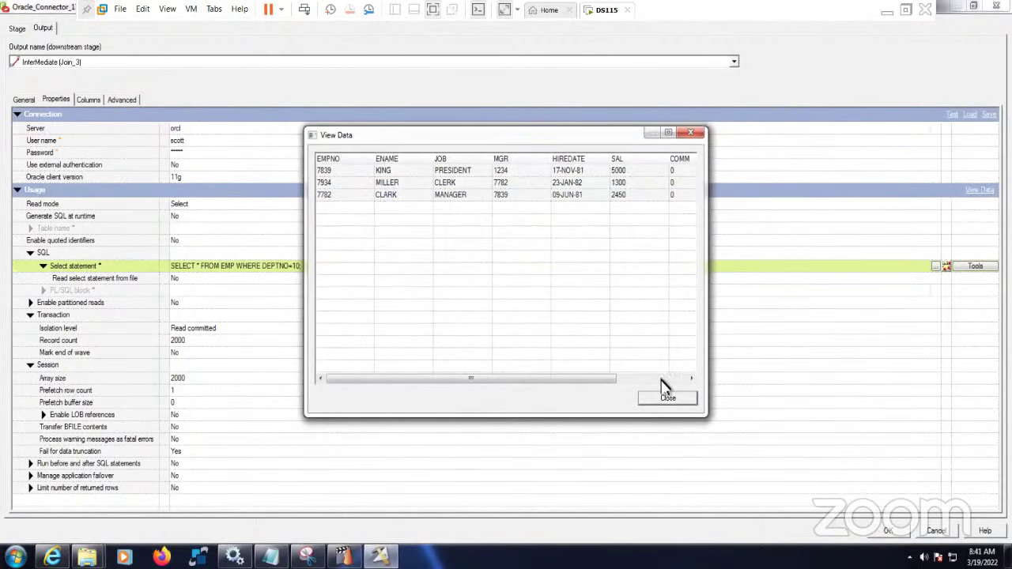
left_click(661, 379)
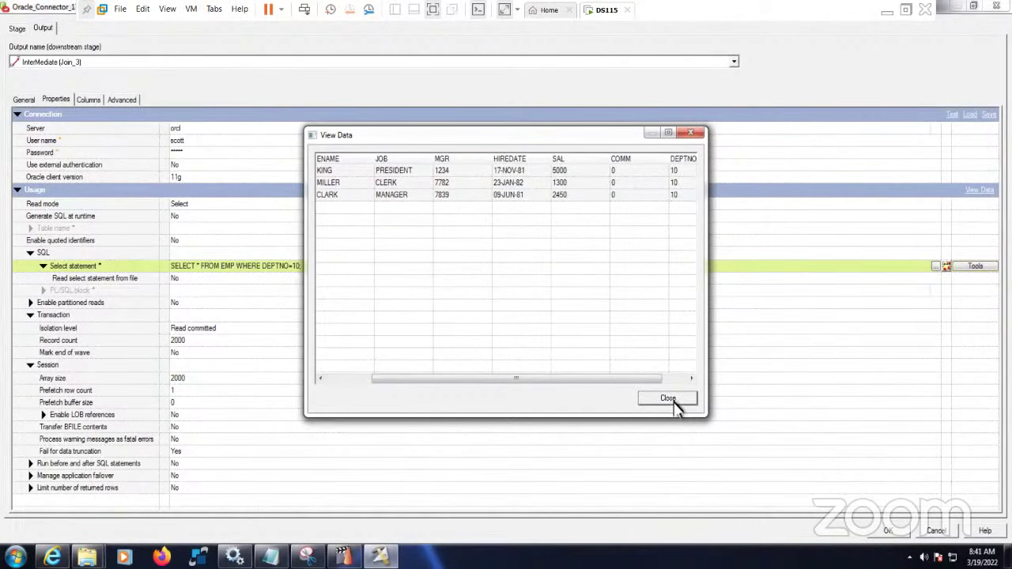
left_click(668, 398)
left_click(887, 530)
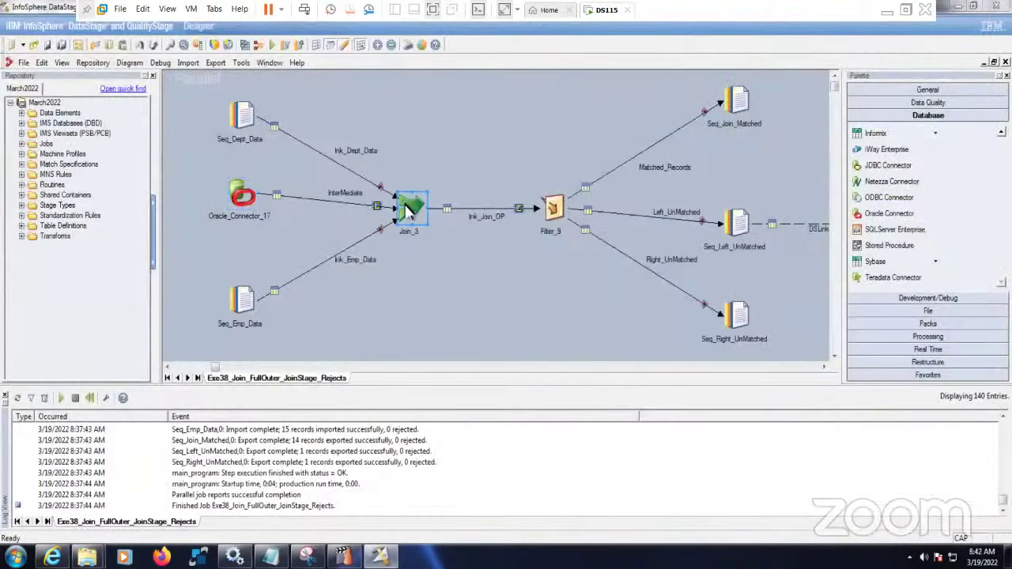
Move lnk_Dept_Data down so Join_3's order is lnk_Emp_Data left, InterMediate, lnk_Dept_Data right.
double_click(409, 212)
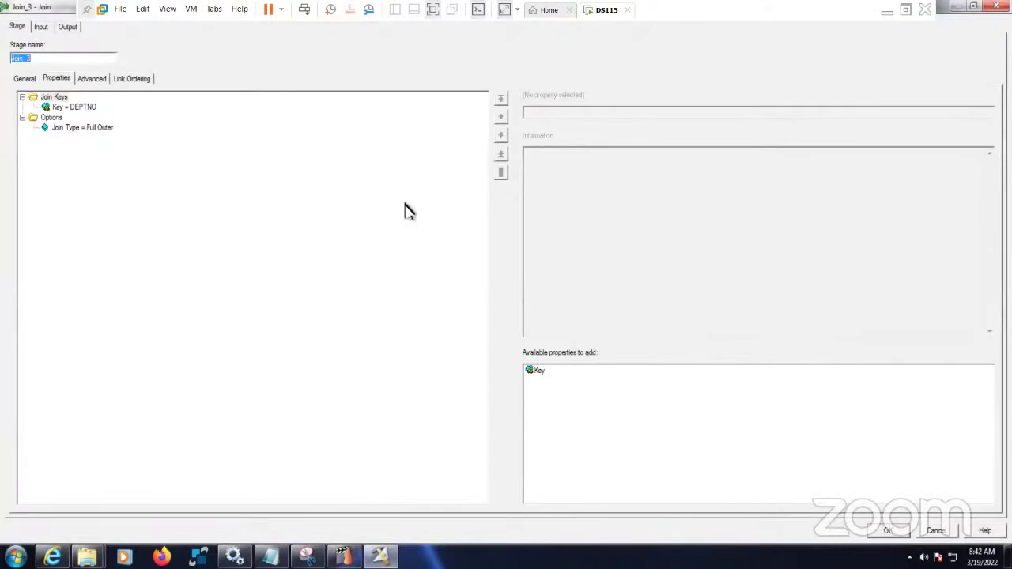
left_click(132, 82)
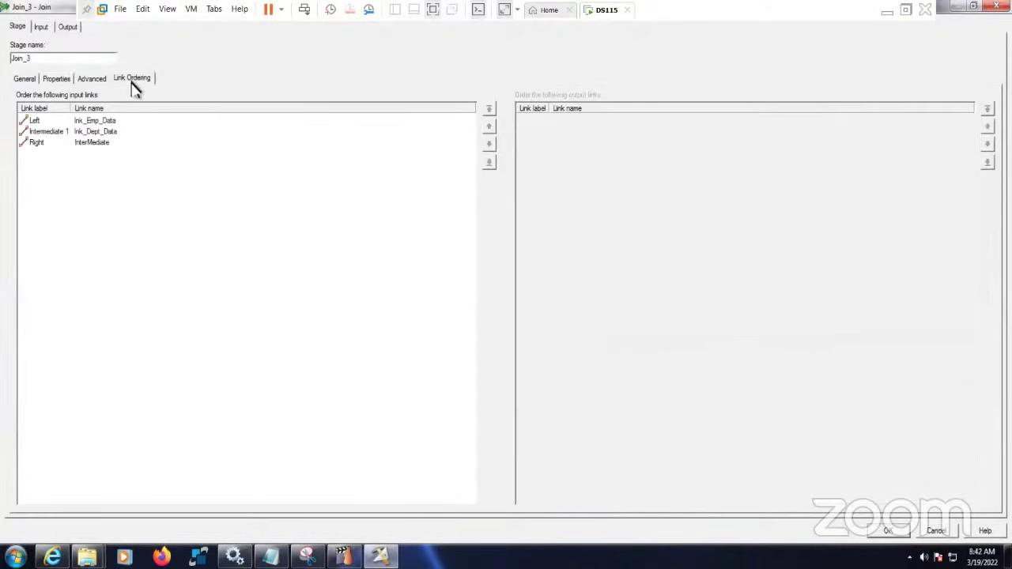
left_click(107, 135)
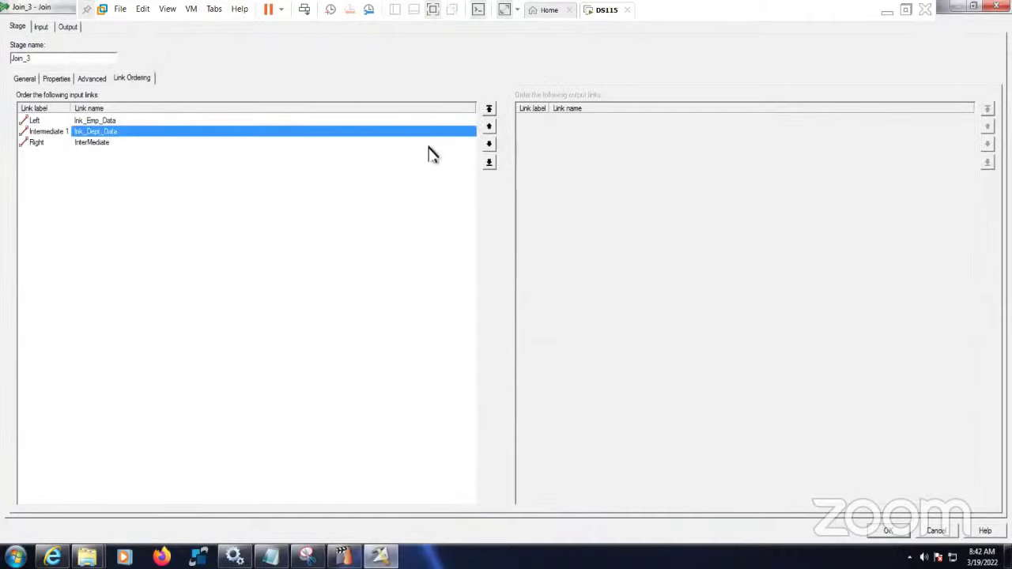
left_click(488, 144)
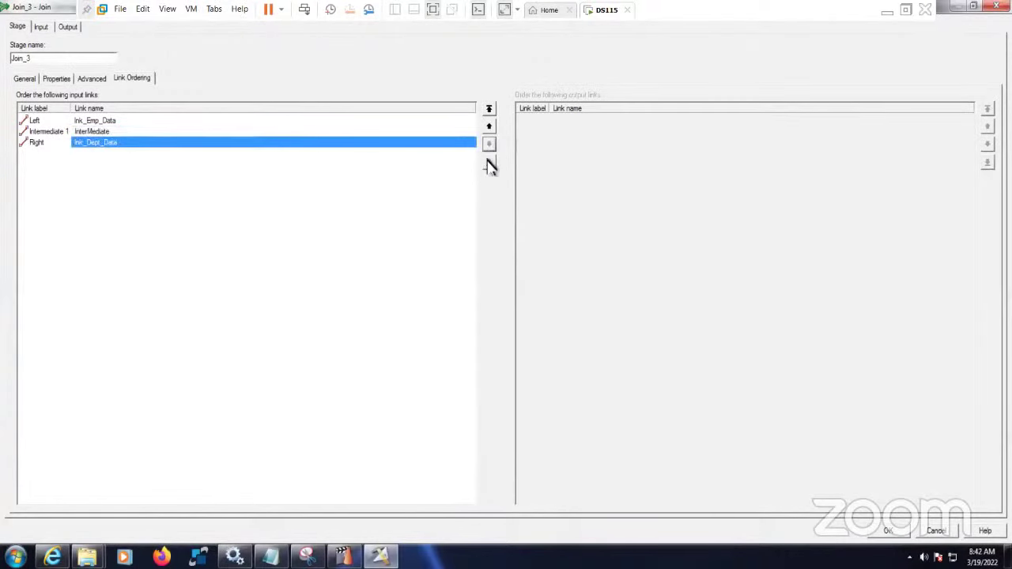
left_click(111, 121)
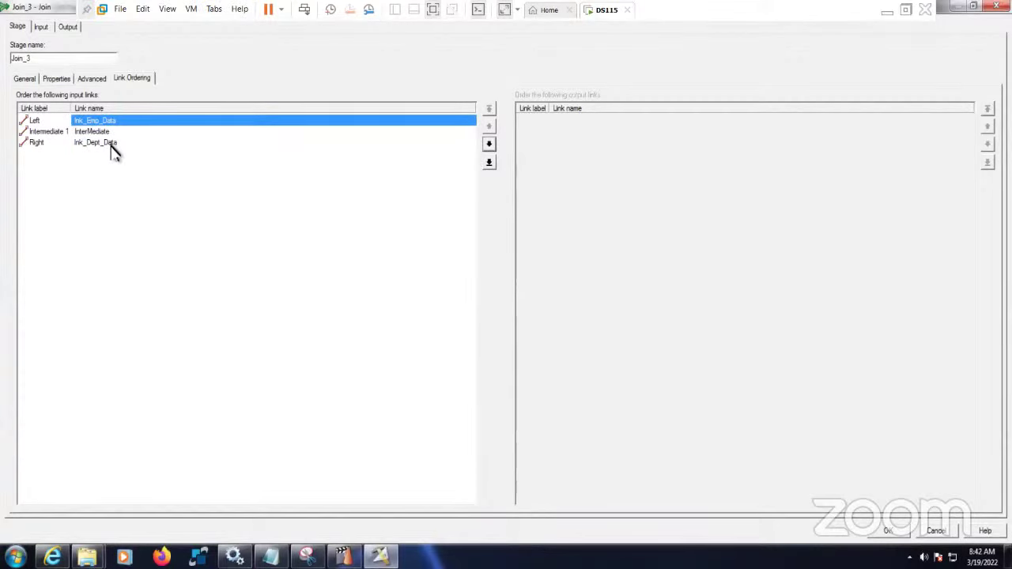
Review Join_3's output column mapping and column definitions, then close the stage.
left_click(41, 27)
left_click(65, 28)
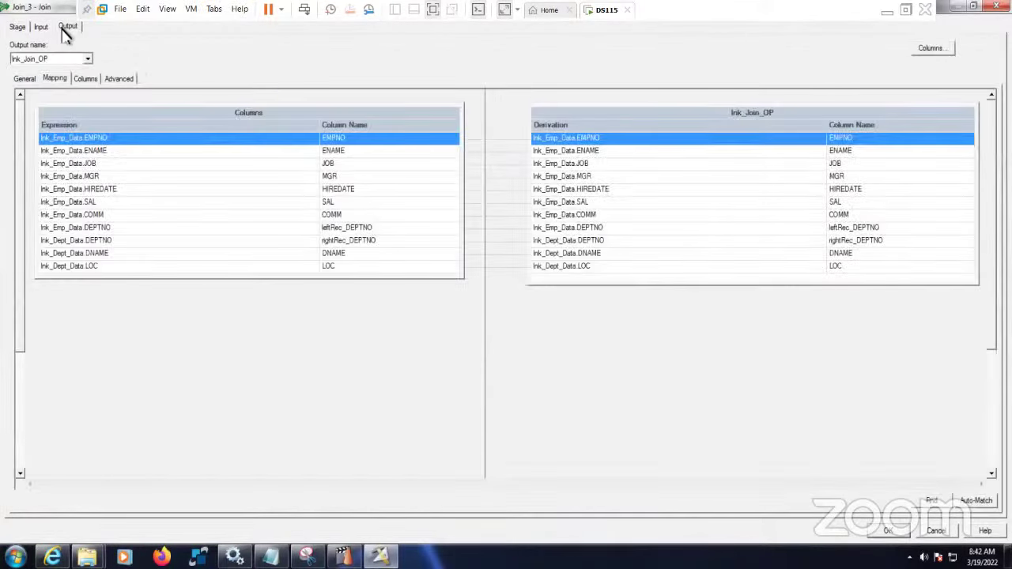
left_click(215, 217)
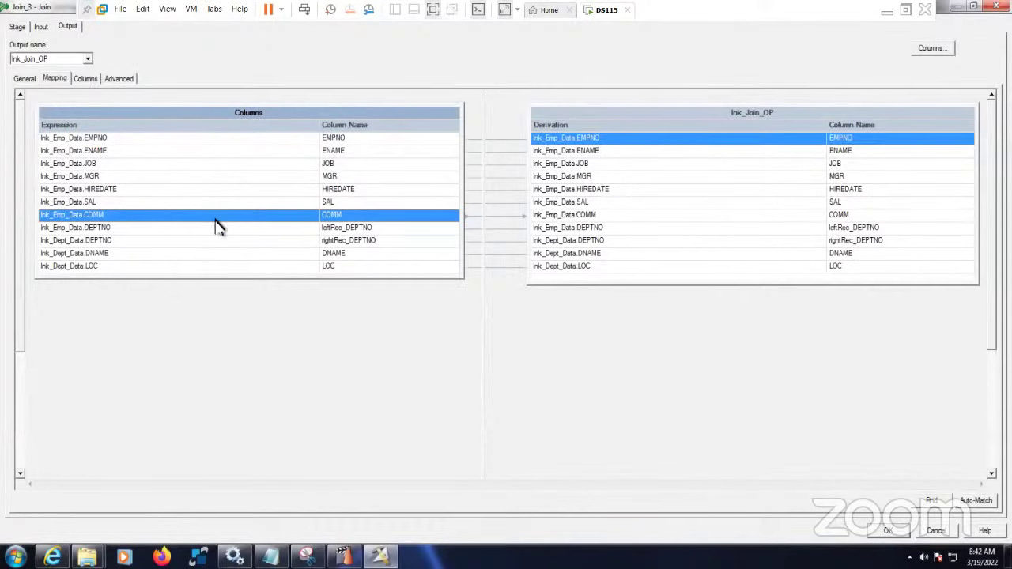
left_click(88, 79)
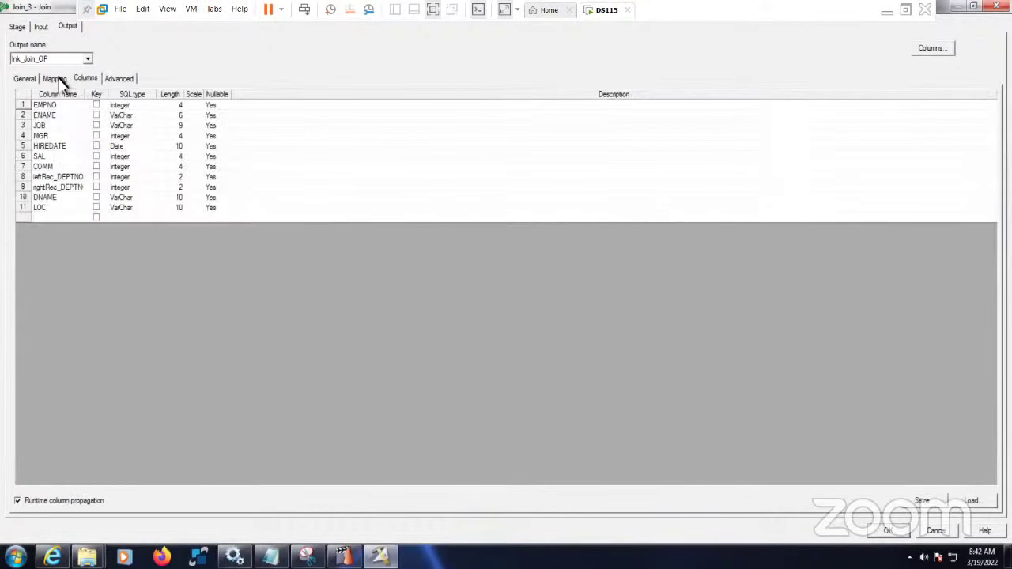
left_click(59, 80)
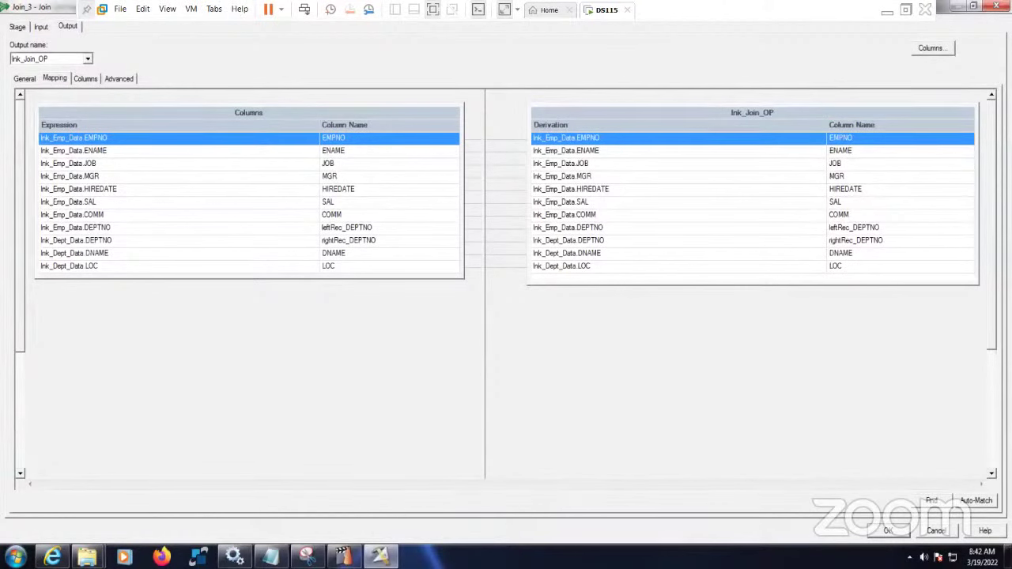
left_click(887, 530)
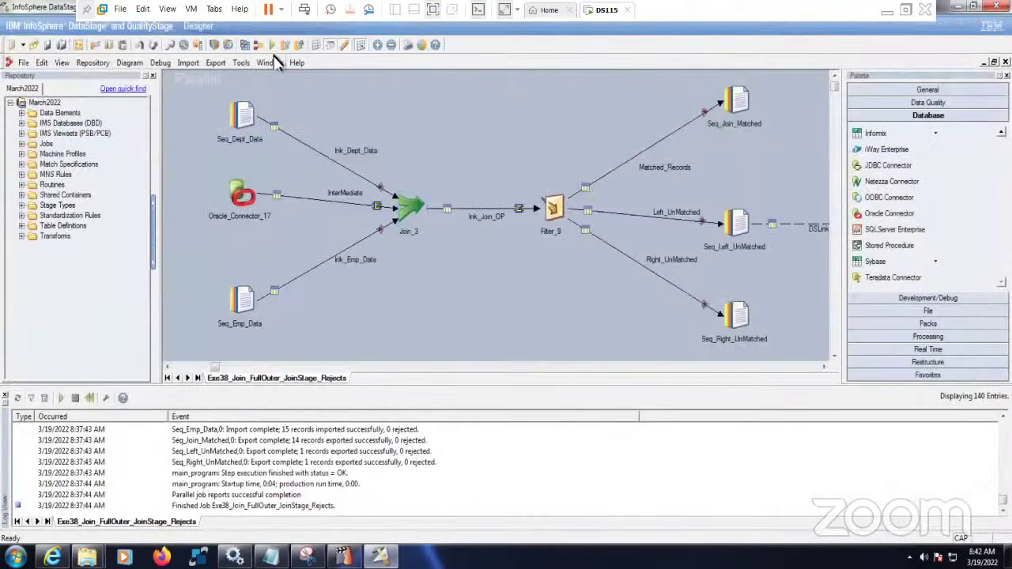
left_click(272, 45)
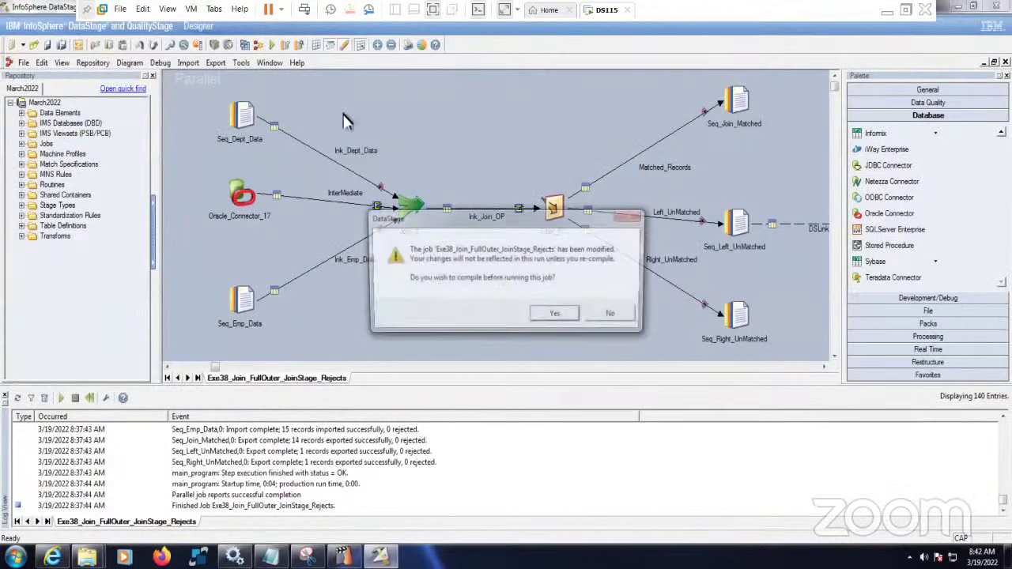
left_click(552, 315)
left_click(496, 301)
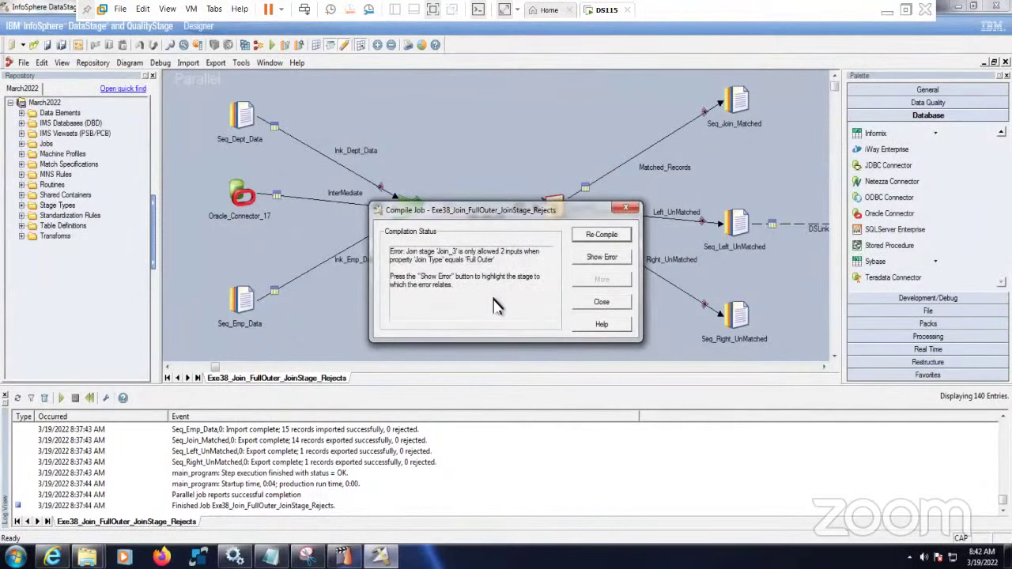
left_click(602, 303)
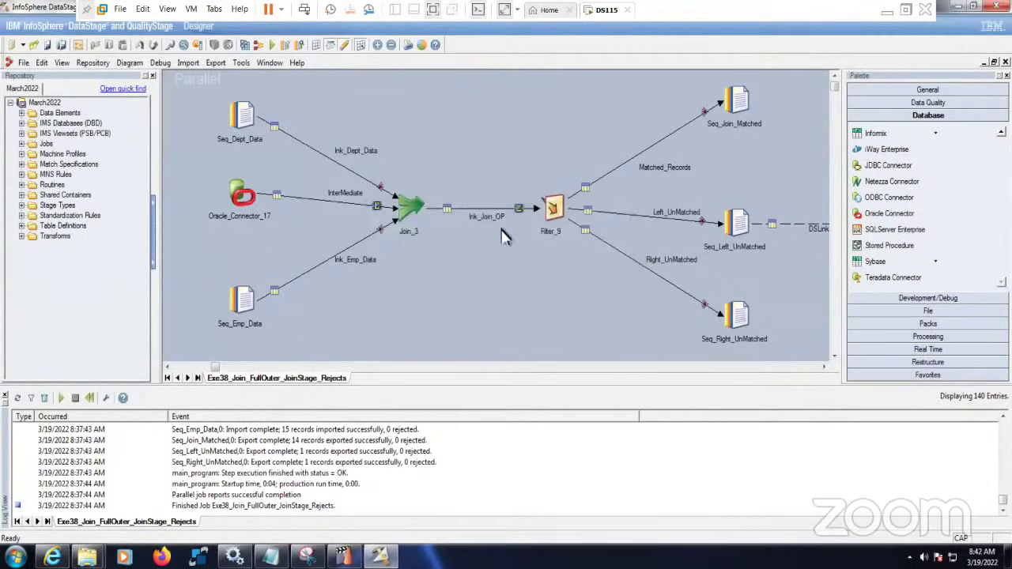
In Save As, rewrite the join-type part of the job name to LeftOuter_.
left_click(23, 63)
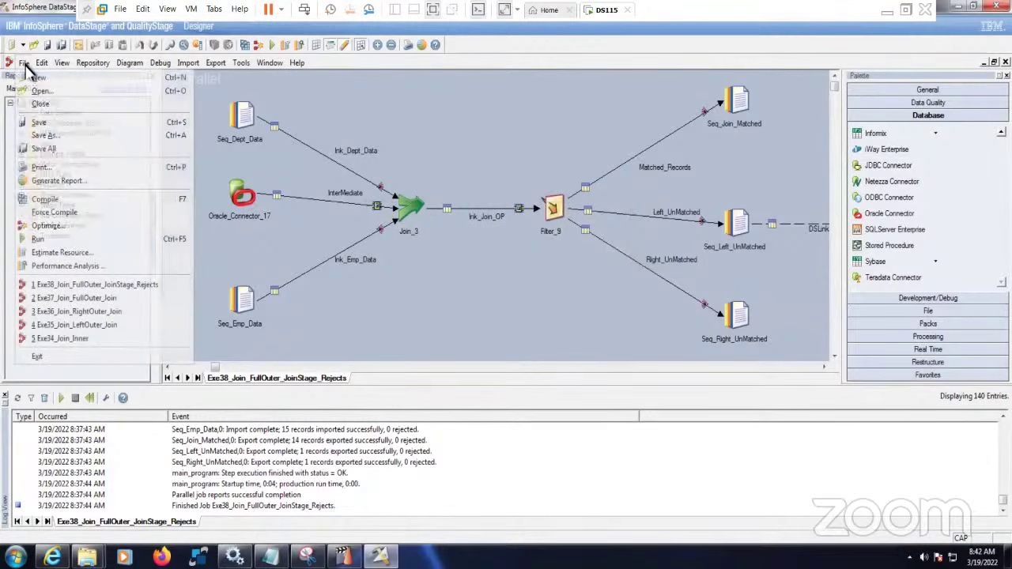
left_click(47, 135)
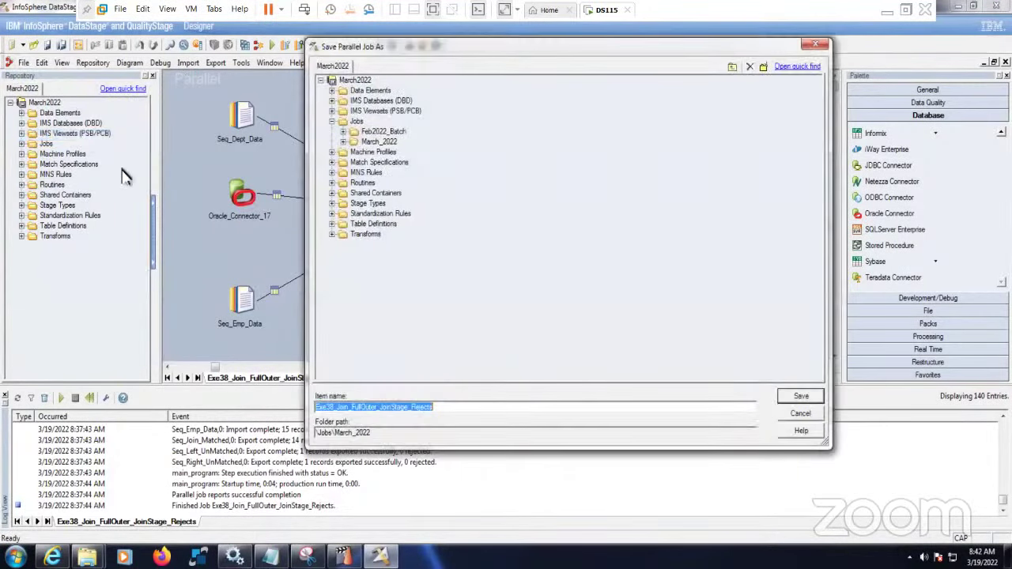
left_click(451, 408)
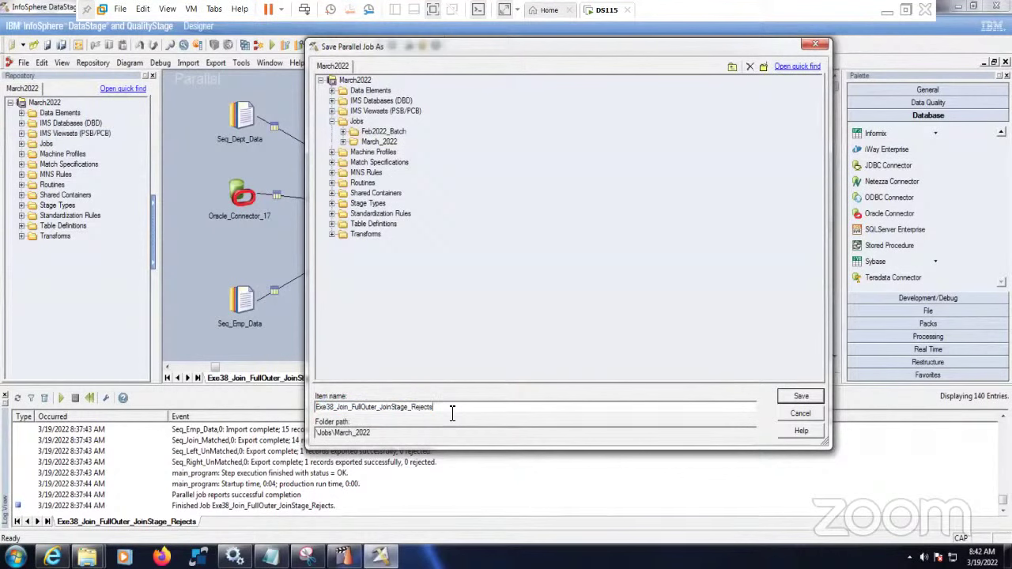
key("BackSpace")
type("e")
key("Left")
key("Left")
key("Left")
key("Left")
key("Left")
key("Left")
key("Left")
key("Left")
key("Left")
key("Left")
key("Left")
key("Left")
key("Left")
key("Left")
key("Left")
key("Left")
key("Left")
key("Left")
key("BackSpace")
key("BackSpace")
key("BackSpace")
key("BackSpace")
key("BackSpace")
key("BackSpace")
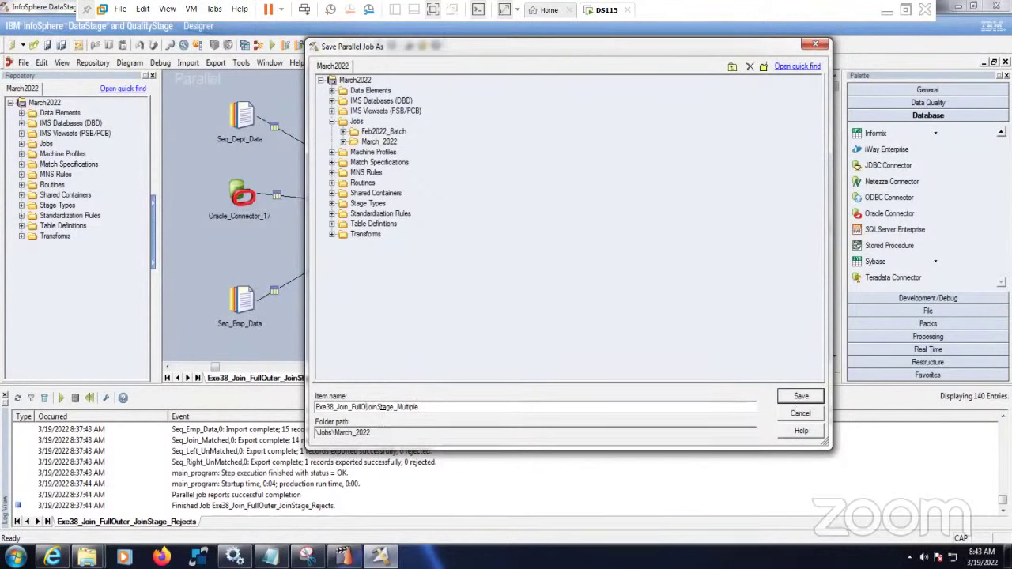
key("BackSpace")
key("BackSpace")
key("BackSpace")
key("BackSpace")
type("Left")
key("BackSpace")
key("BackSpace")
key("BackSpace")
key("BackSpace")
key("BackSpace")
key("BackSpace")
key("BackSpace")
Change the exercise number to 9 and save as Exe39_LeftOuter_JoinStage_MultipleIP.
key("BackSpace")
key("BackSpace")
type("LeftOuter_")
left_click(330, 406)
key("BackSpace")
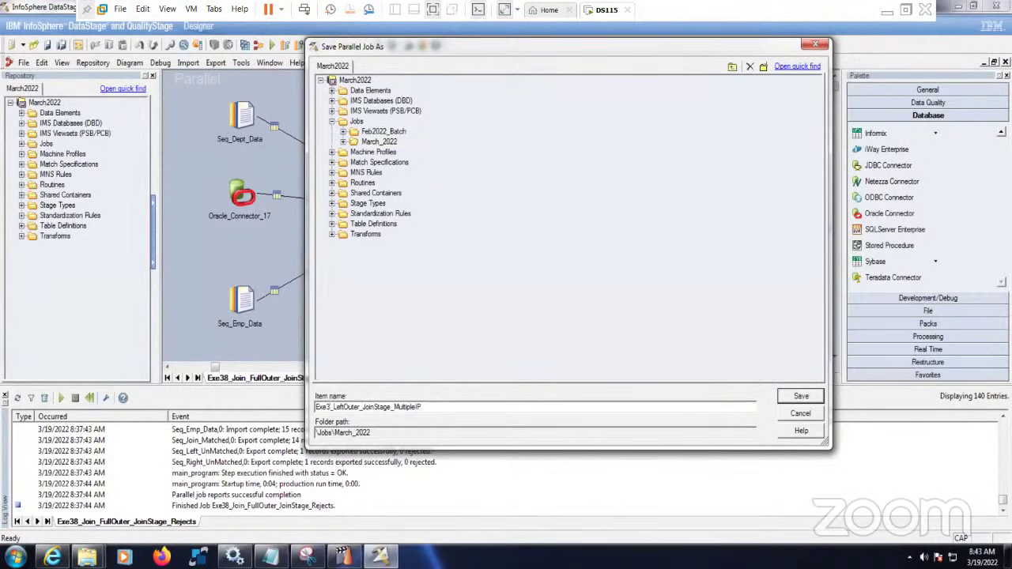
type("9")
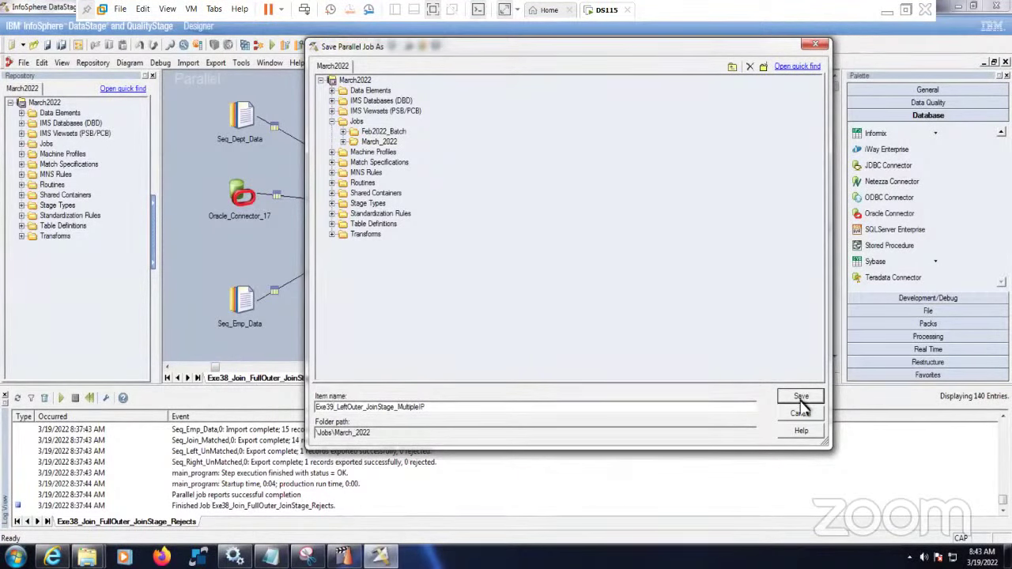
left_click(800, 397)
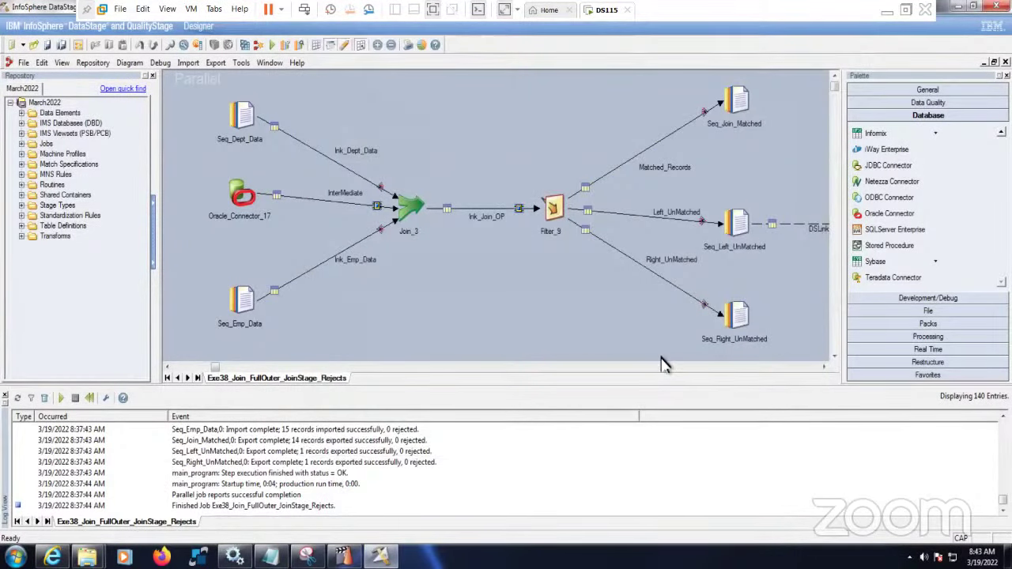
Set Join_3's Join Type property to Left Outer.
left_click(412, 213)
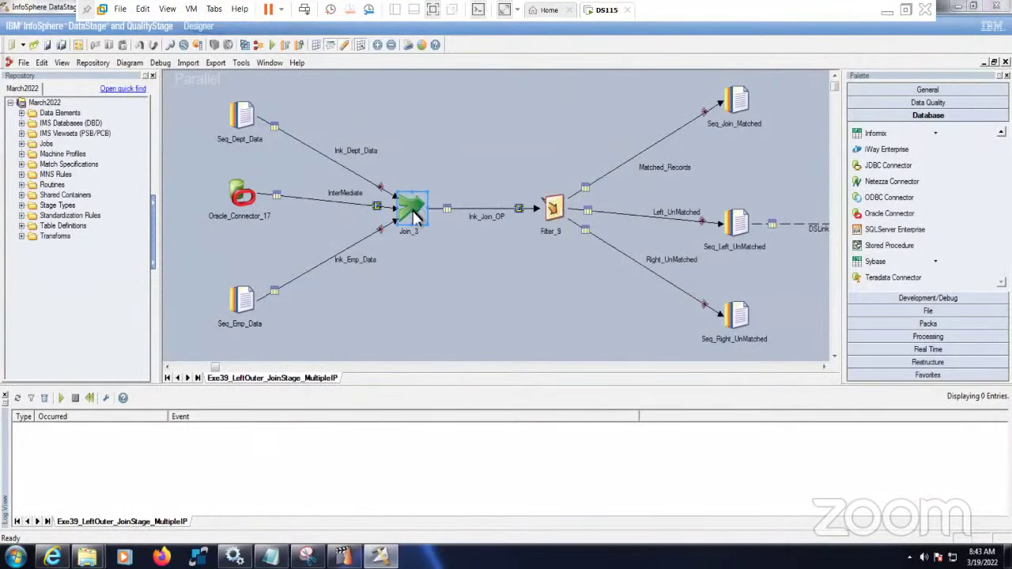
double_click(412, 213)
left_click(115, 128)
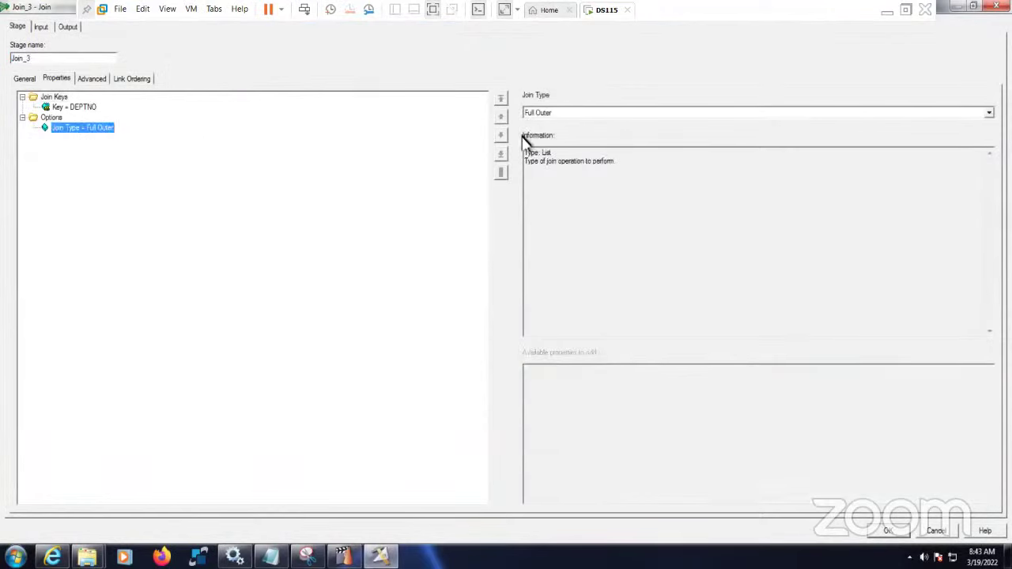
left_click(542, 115)
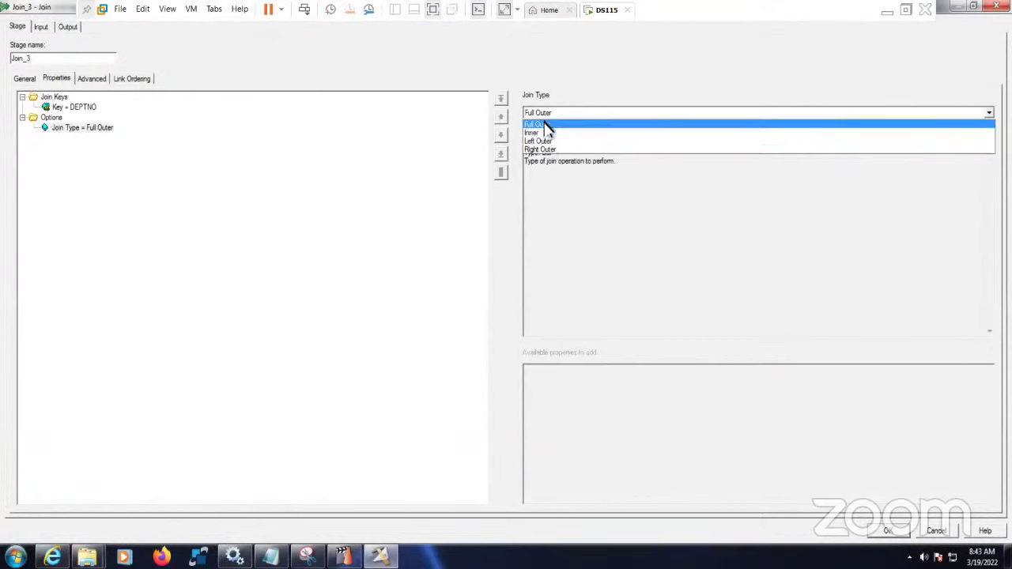
left_click(548, 149)
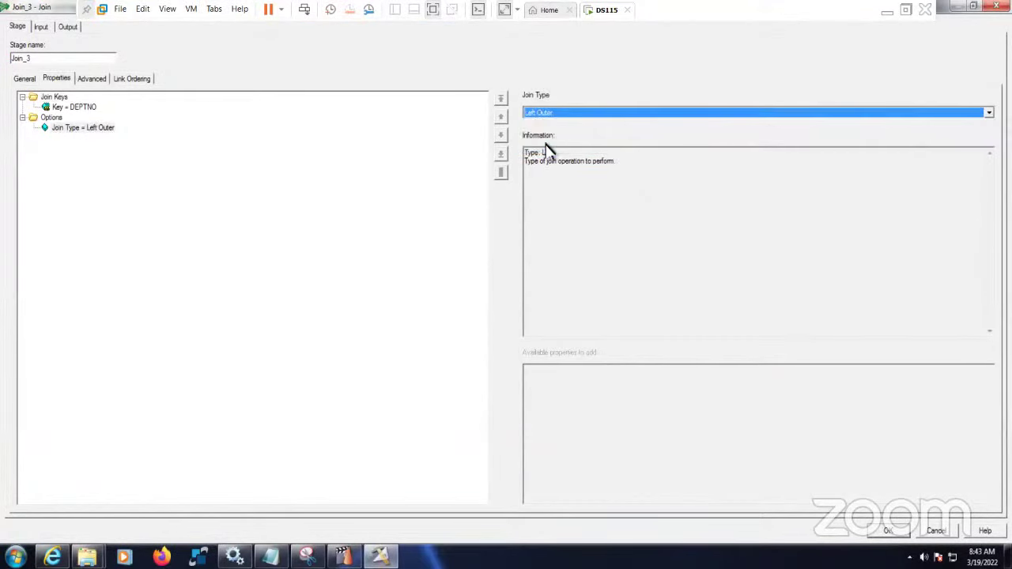
Delete all existing column definitions on the lnk_Join_OP output.
left_click(46, 27)
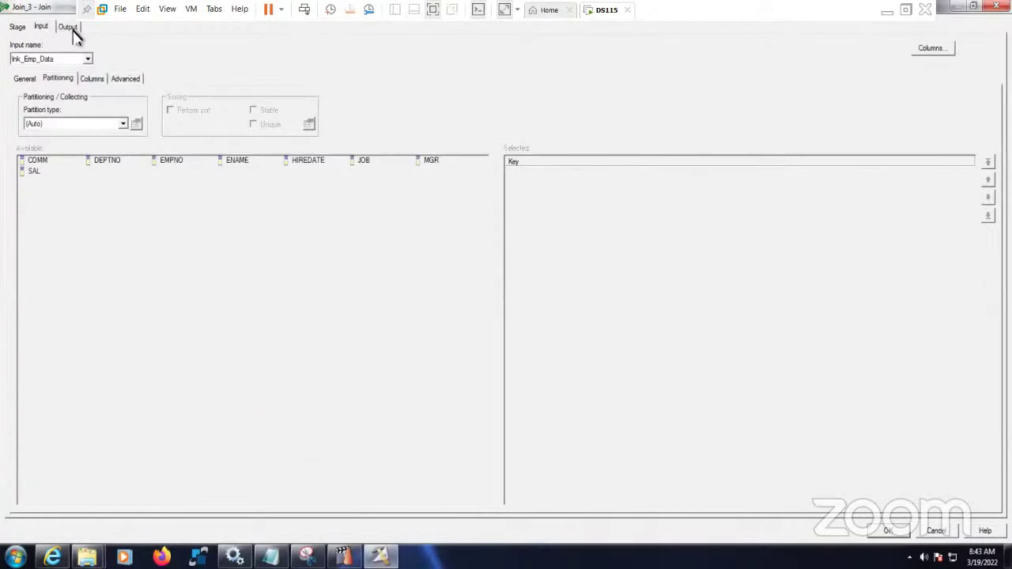
left_click(69, 29)
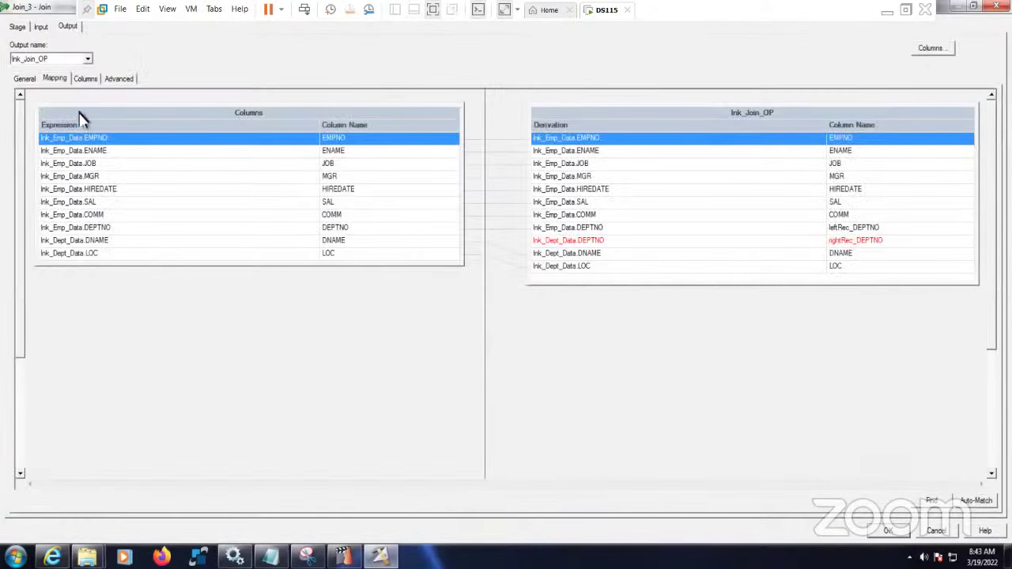
left_click(87, 79)
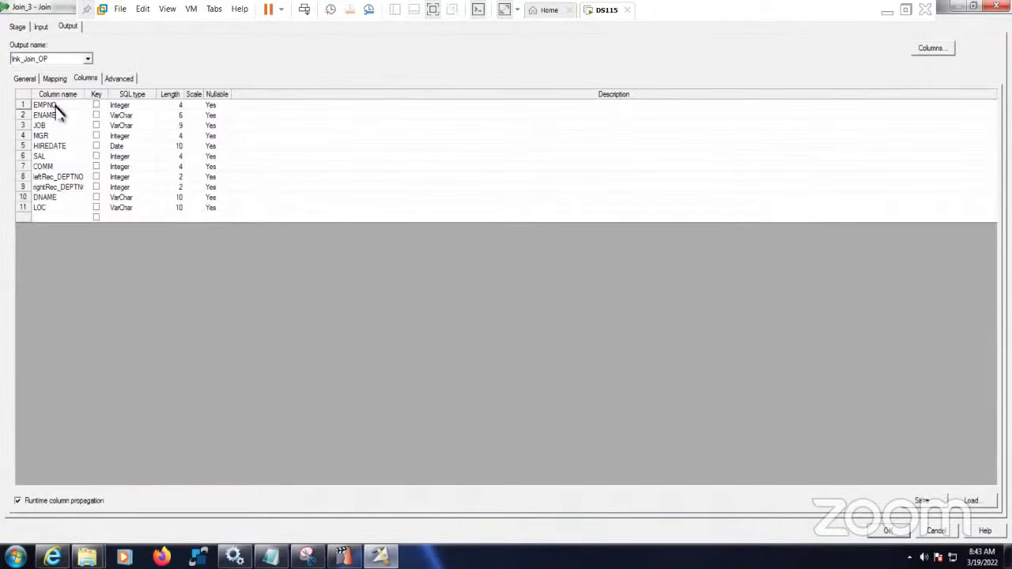
left_click(61, 106)
key("shift+Down")
key("shift+Down")
key("shift+Down")
key("shift+Down")
key("shift+Down")
key("shift+Down")
key("shift+Down")
key("shift+Down")
key("shift+Down")
key("shift+Down")
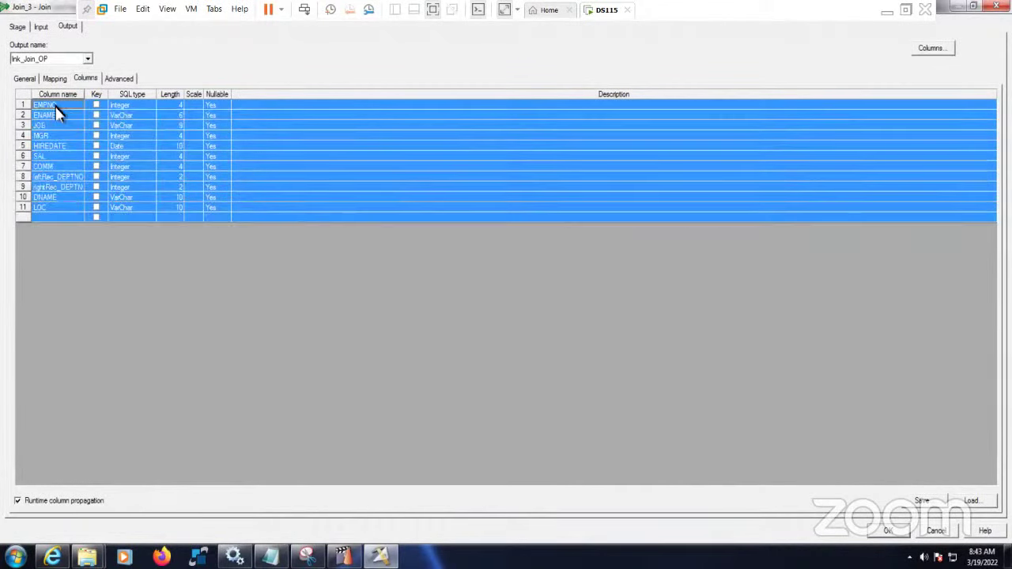
key("Delete")
key("Return")
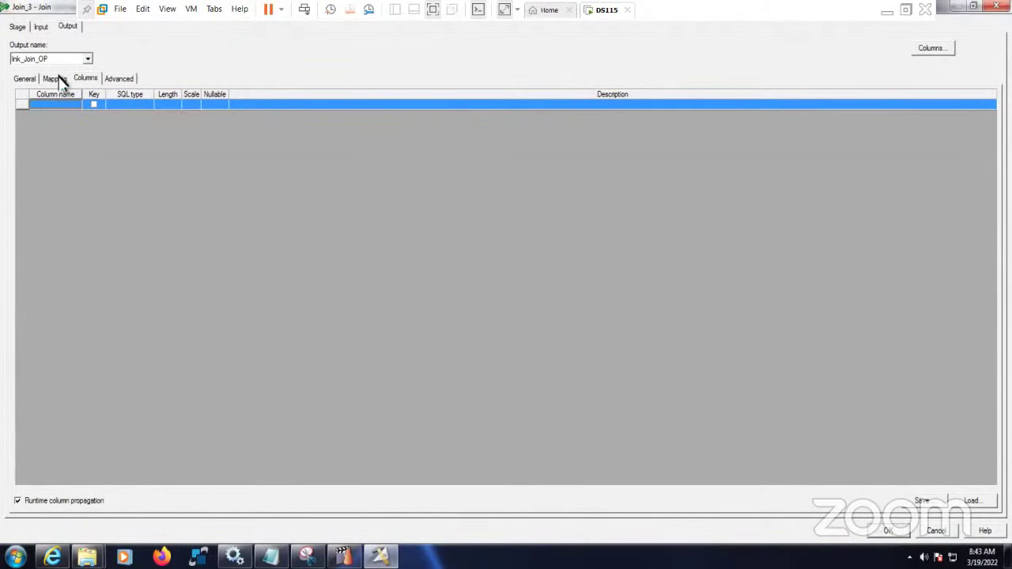
Map all source columns onto lnk_Join_OP, giving 10 columns with a single DEPTNO, and apply.
left_click(55, 78)
left_click(144, 206)
key("ctrl+a")
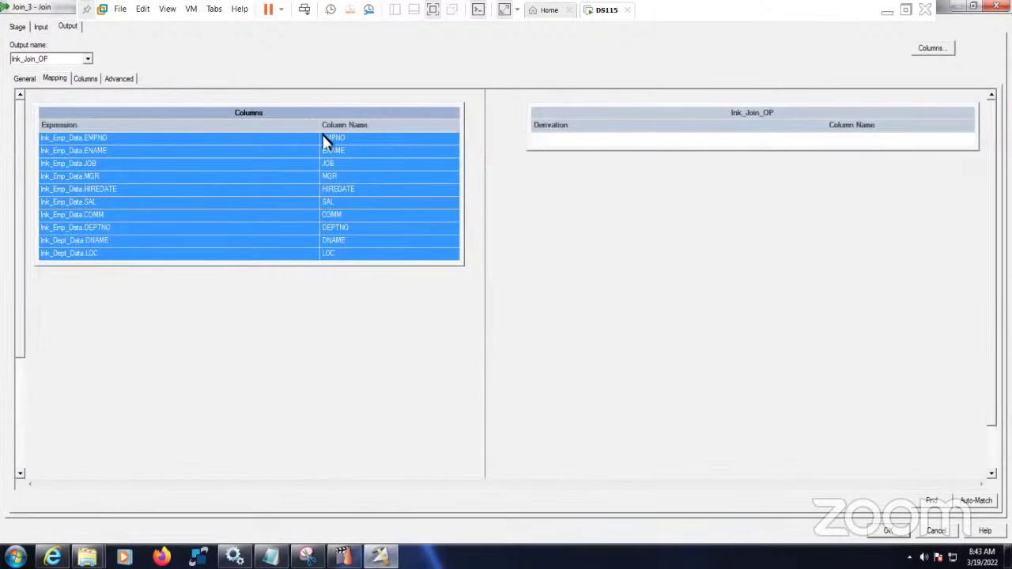
left_click_drag(323, 140, 557, 149)
left_click(85, 79)
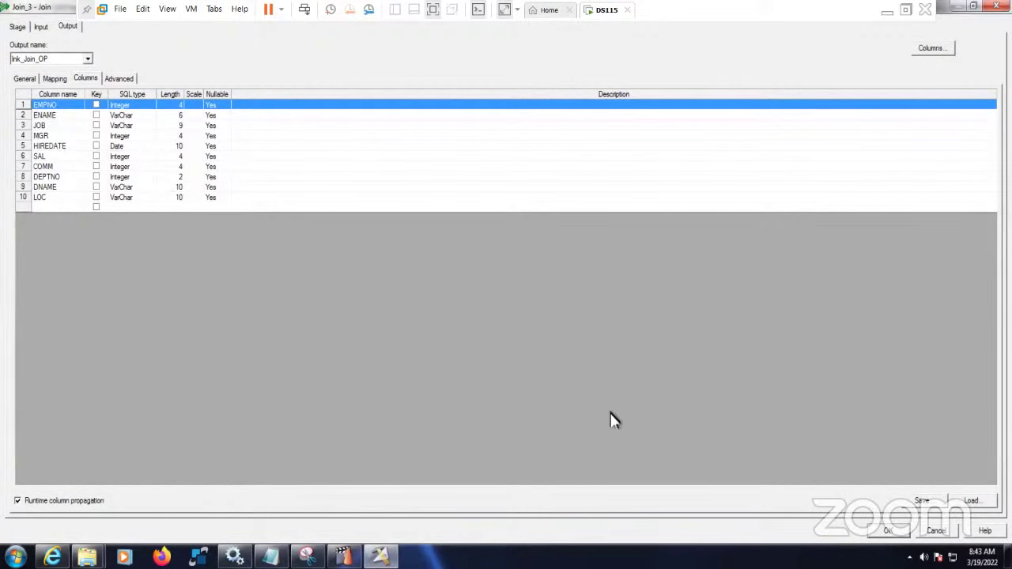
left_click(887, 530)
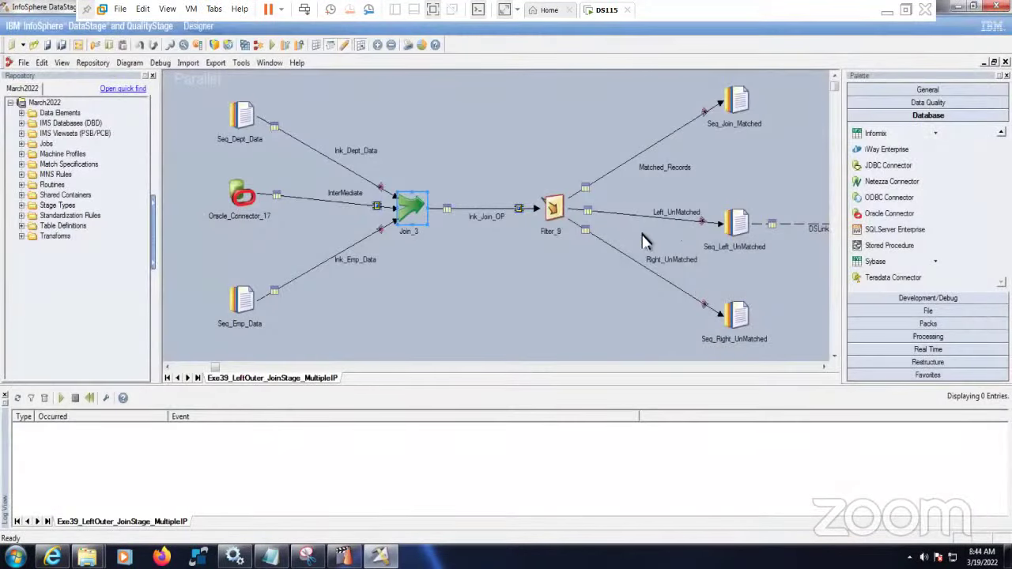
Check Filter_9's Matched_Records columns, then box-select Seq_Left_UnMatched and Seq_Right_UnMatched.
double_click(554, 206)
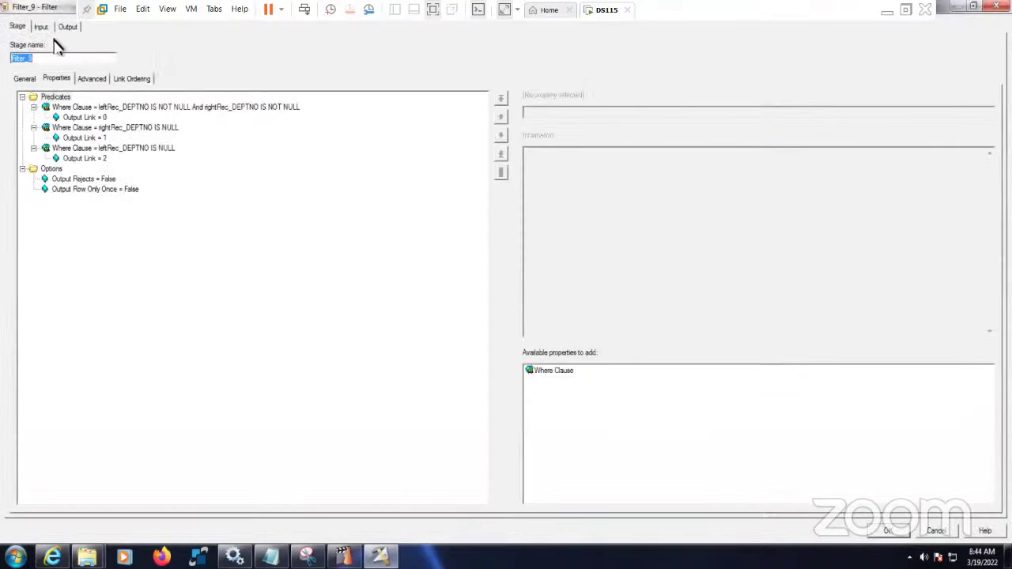
left_click(40, 26)
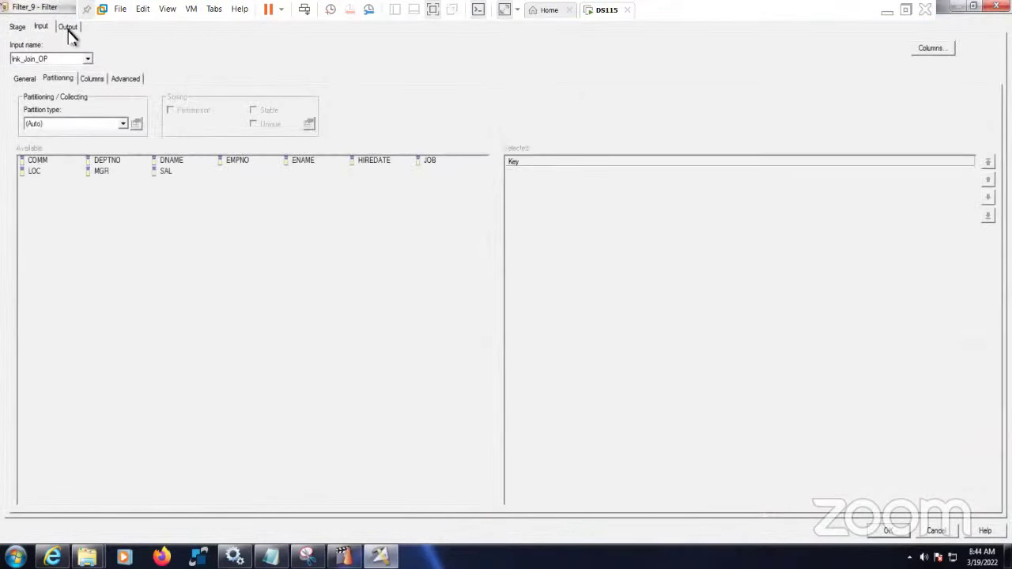
left_click(68, 27)
left_click(86, 79)
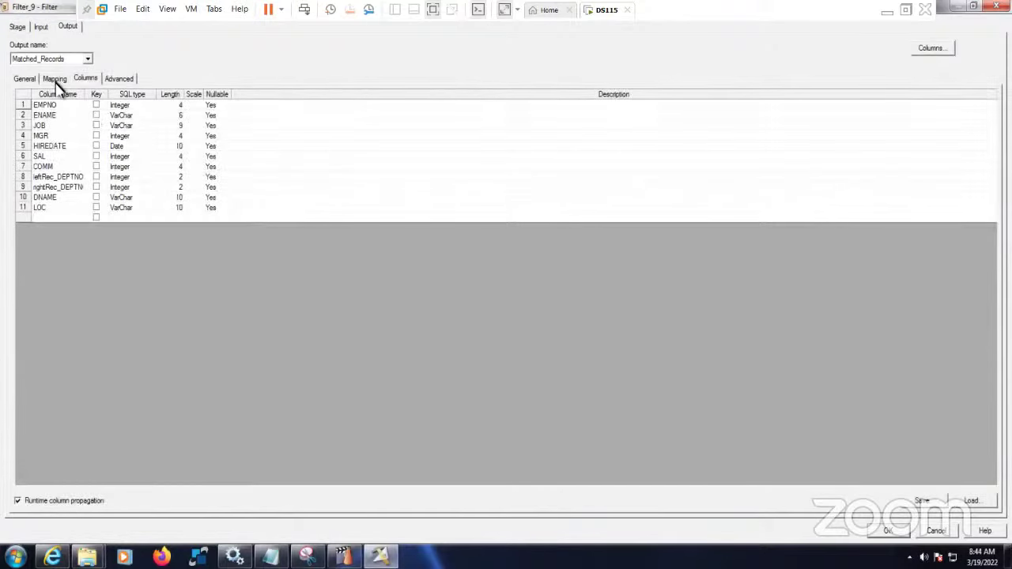
left_click(886, 530)
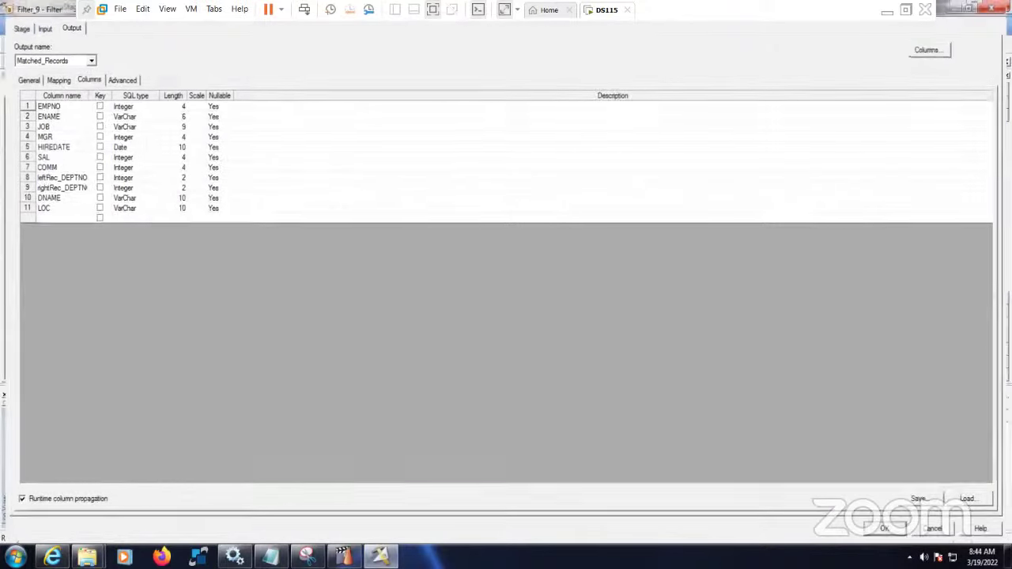
left_click_drag(679, 178, 806, 376)
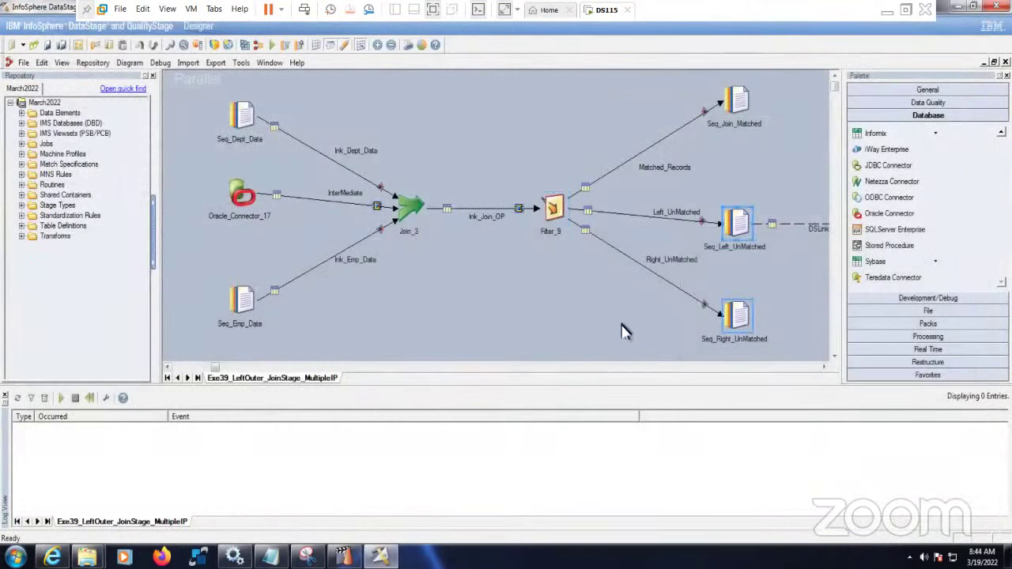
Delete the Seq_Left_UnMatched and Seq_Right_UnMatched stages.
key("Delete")
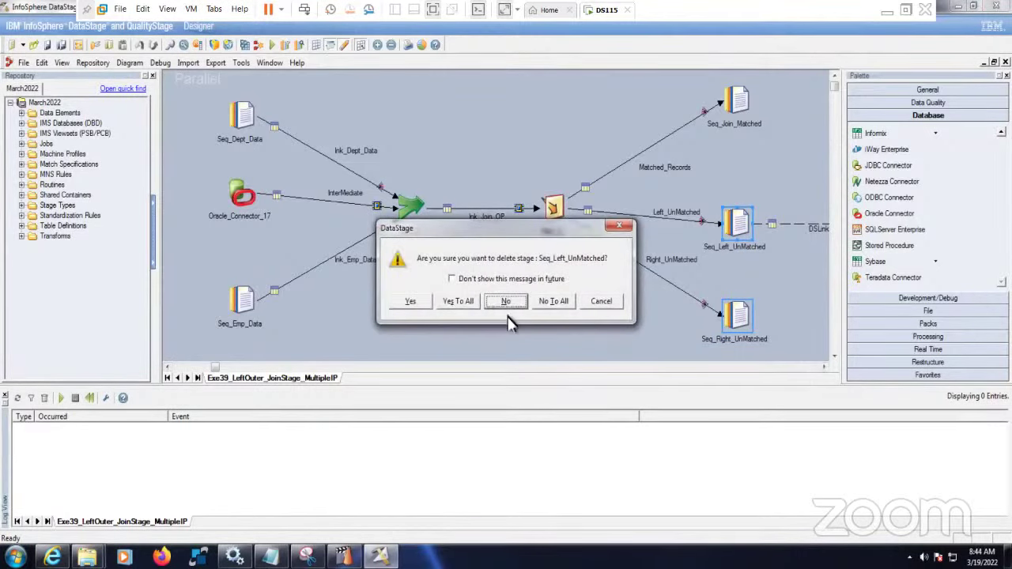
left_click(466, 306)
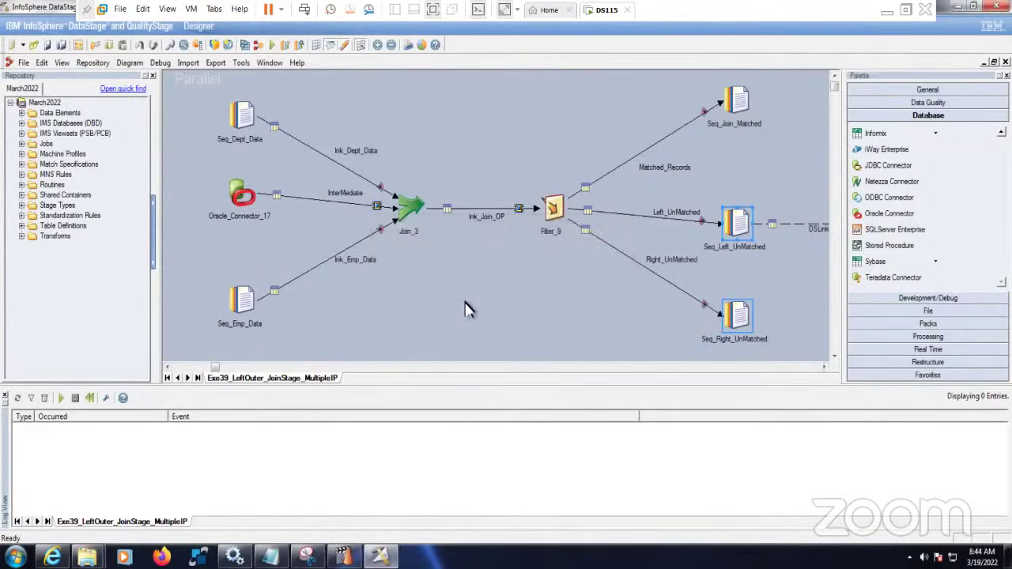
left_click(823, 367)
left_click(824, 367)
Delete Peek_15 and the Filter_9 stage along with their links.
left_click_drag(672, 194, 822, 288)
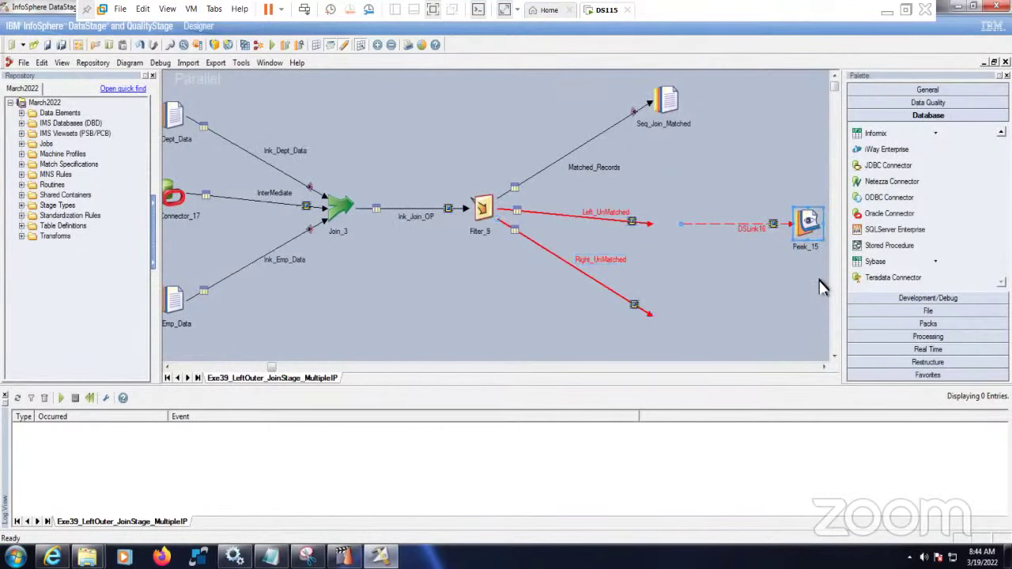
key("Delete")
left_click(460, 304)
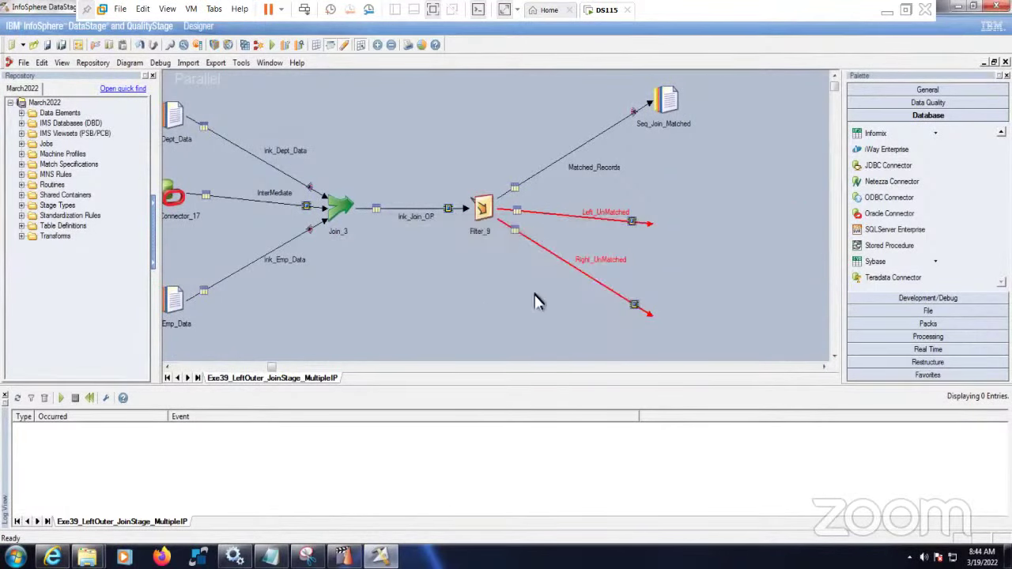
left_click_drag(431, 147, 765, 347)
key("Delete")
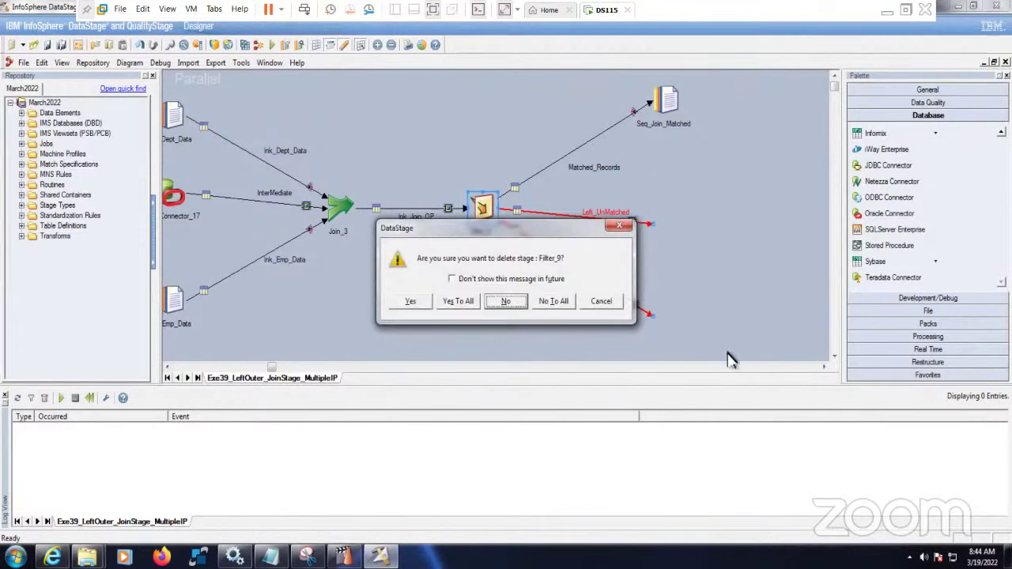
left_click(472, 307)
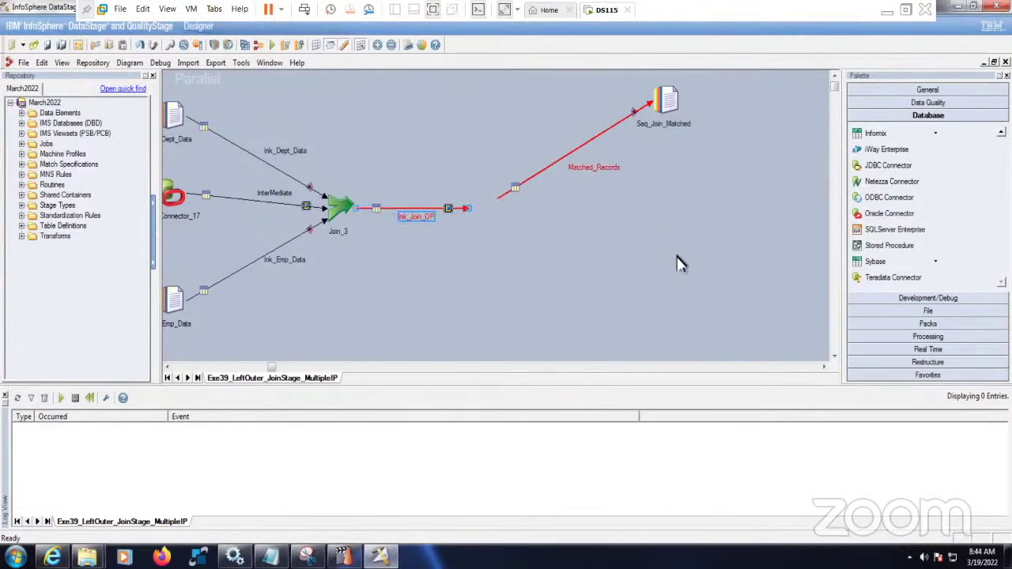
Delete lnk_Join_OP and attach Join_3 to the loose Matched_Records link.
left_click(515, 196)
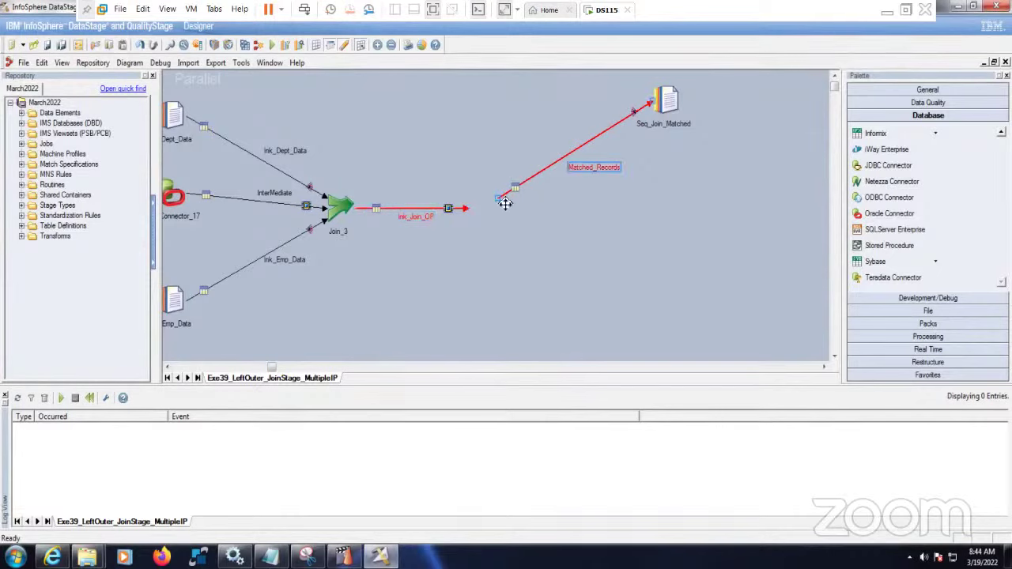
left_click(453, 214)
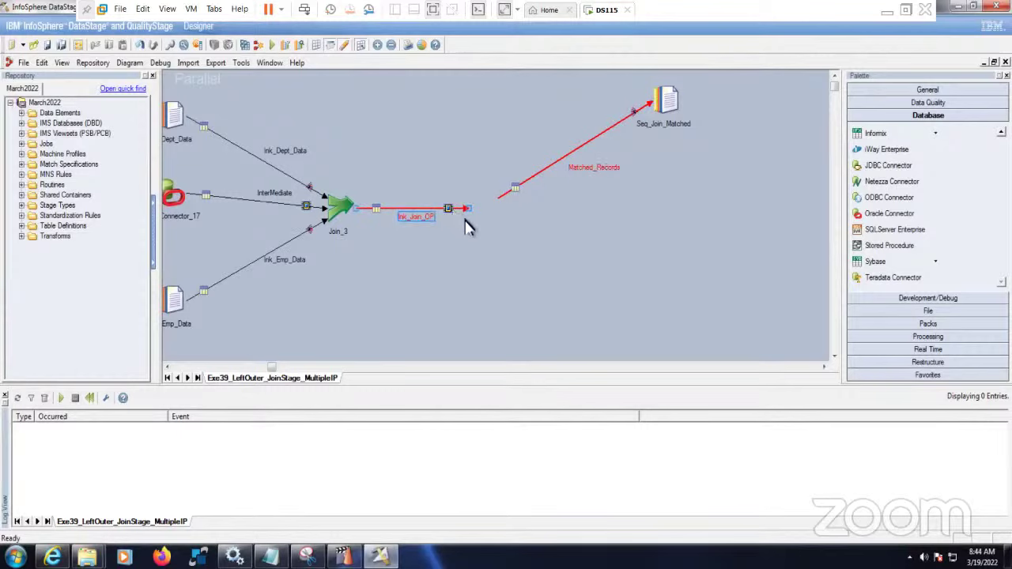
key("Delete")
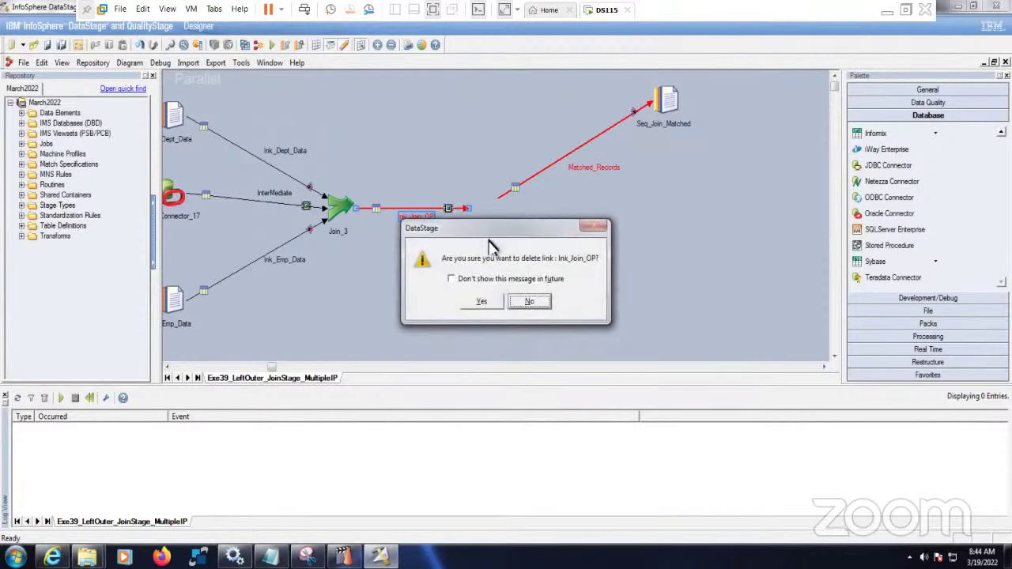
left_click(486, 304)
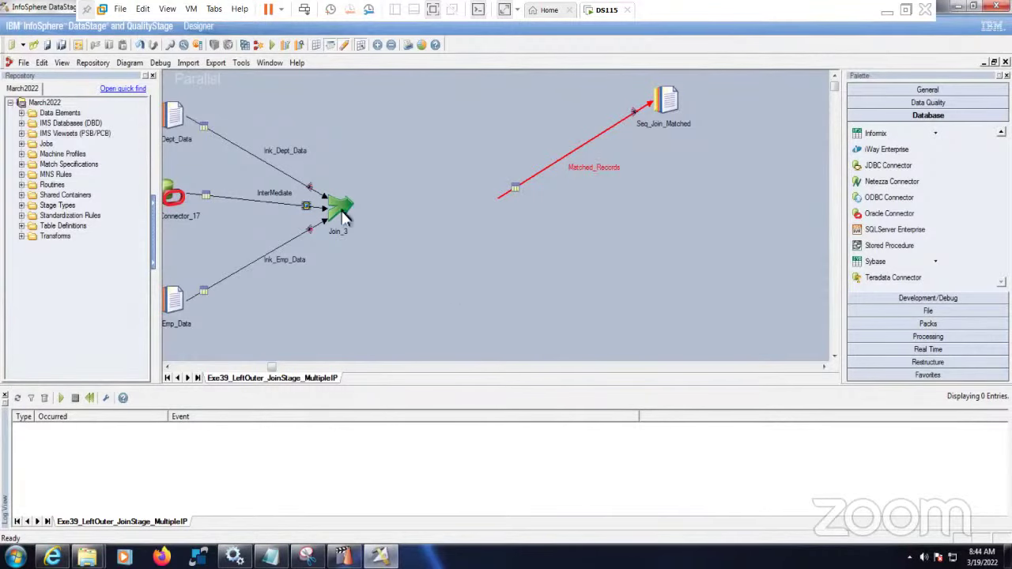
left_click_drag(340, 215, 496, 204)
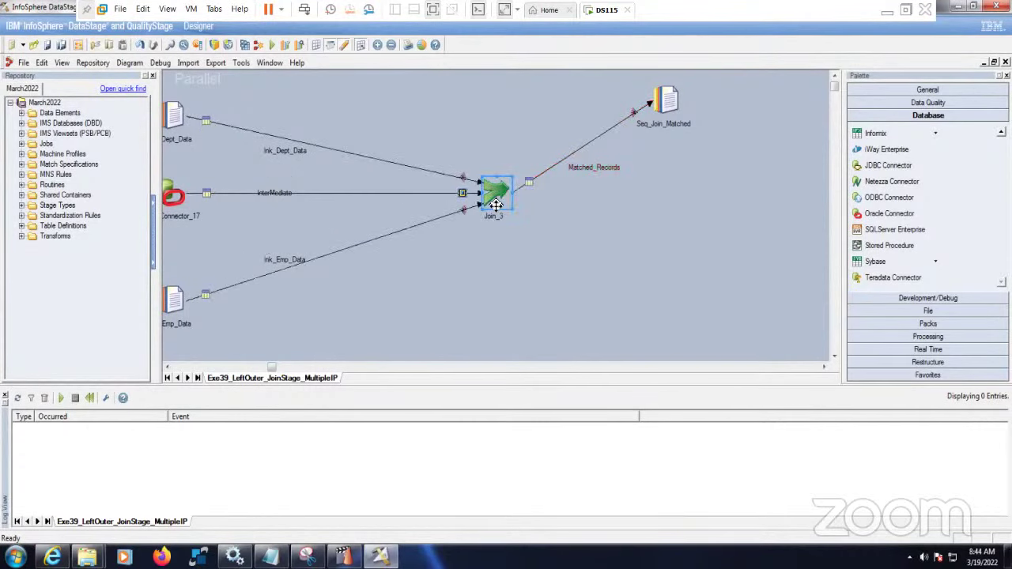
Delete all column definitions on Join_3's Matched_Records output.
double_click(495, 204)
left_click(68, 27)
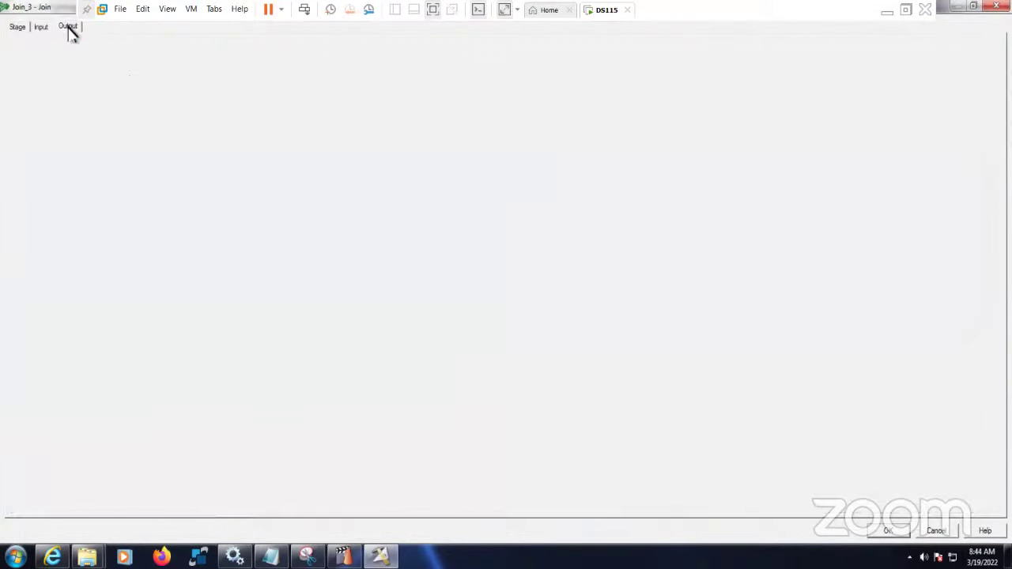
left_click(87, 79)
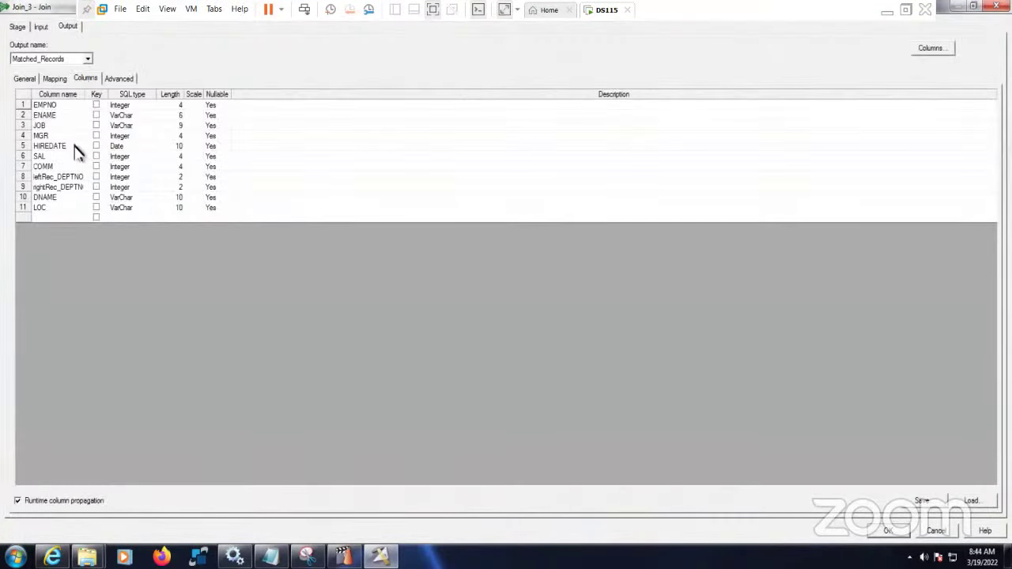
left_click(50, 107)
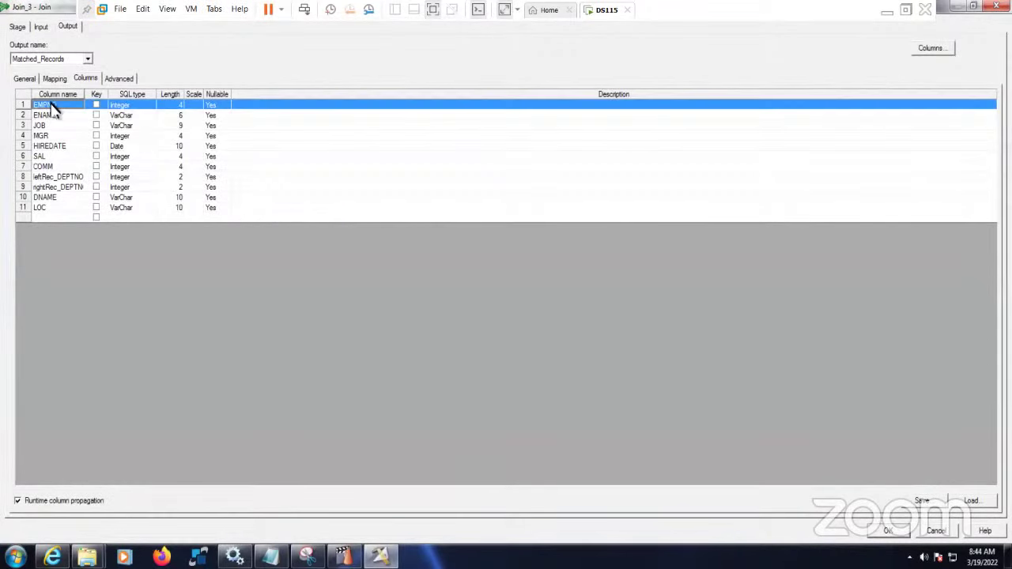
key("shift+Down")
key("shift+Down")
key("shift+Down")
key("shift+Down")
key("shift+Down")
key("shift+Down")
key("shift+Down")
key("shift+Down")
key("shift+Down")
key("shift+Down")
key("shift+Down")
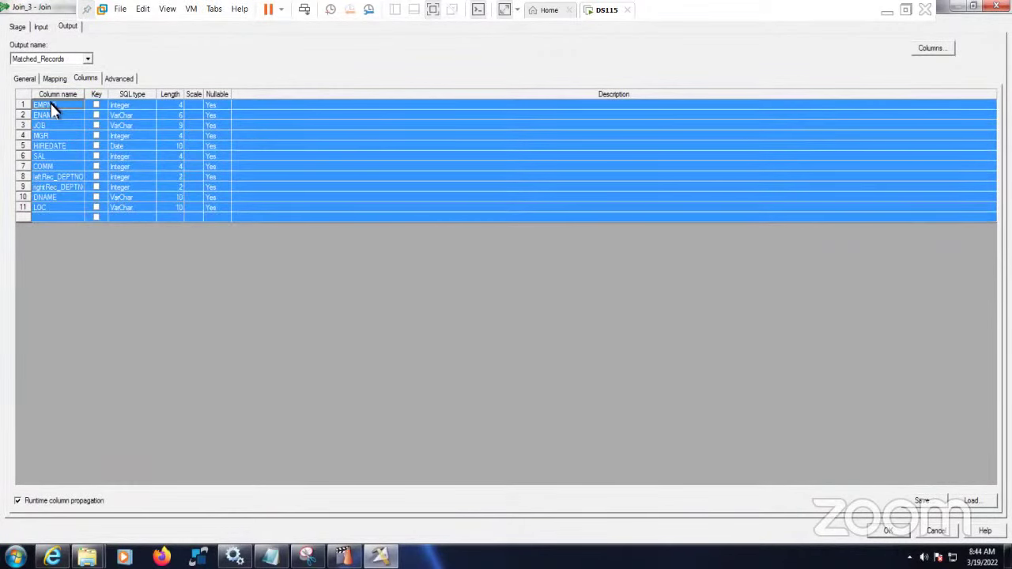
key("Delete")
key("Return")
Map all source columns into Matched_Records, yielding 10 columns with one DEPTNO, and accept.
left_click(54, 79)
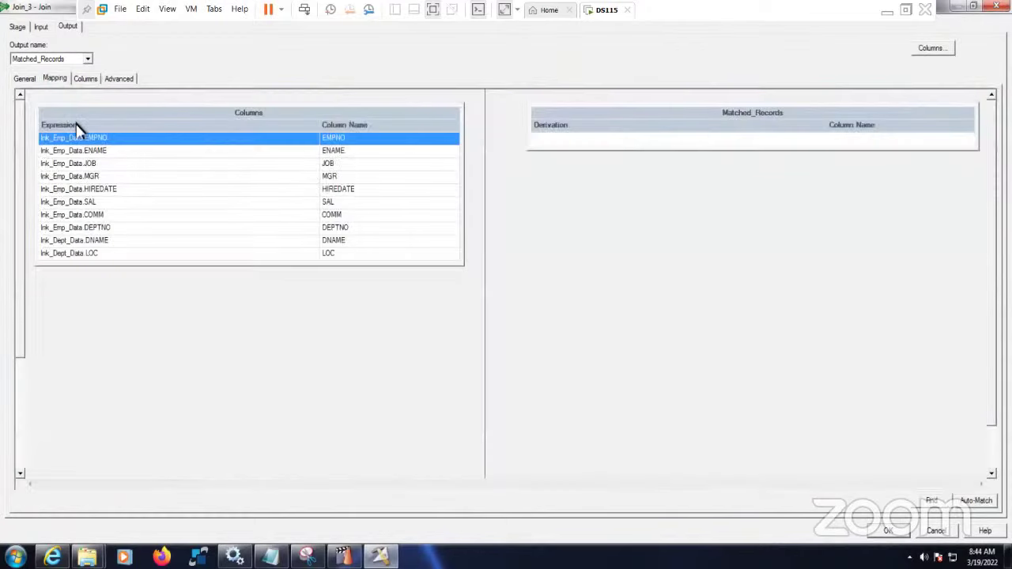
left_click(142, 204)
key("ctrl+a")
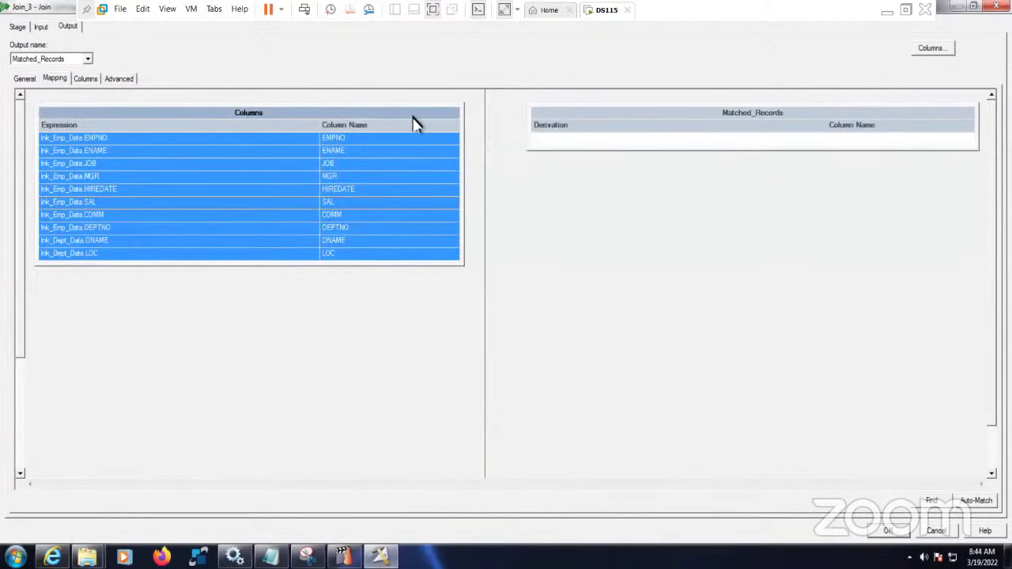
left_click_drag(416, 125, 567, 141)
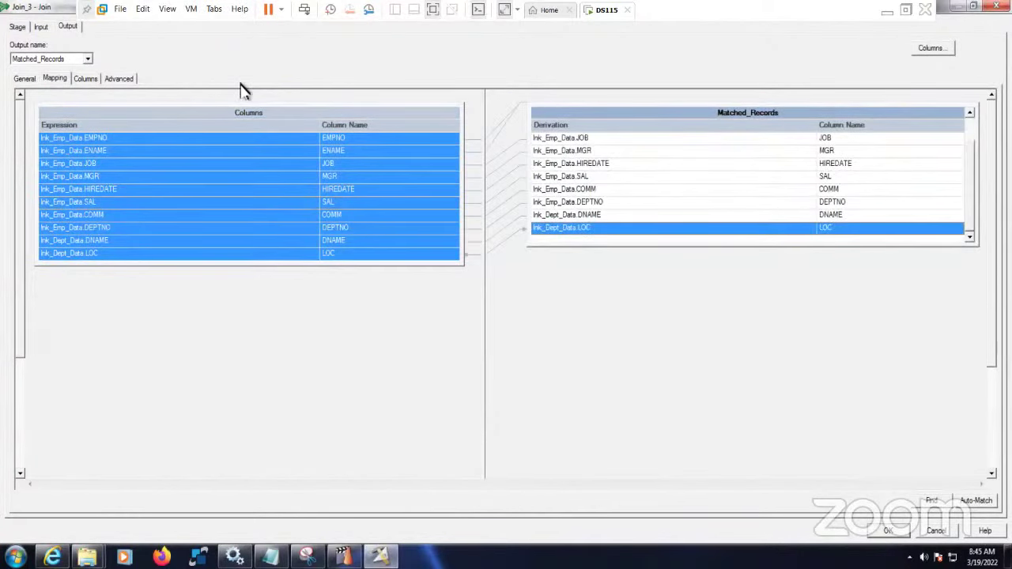
left_click(93, 82)
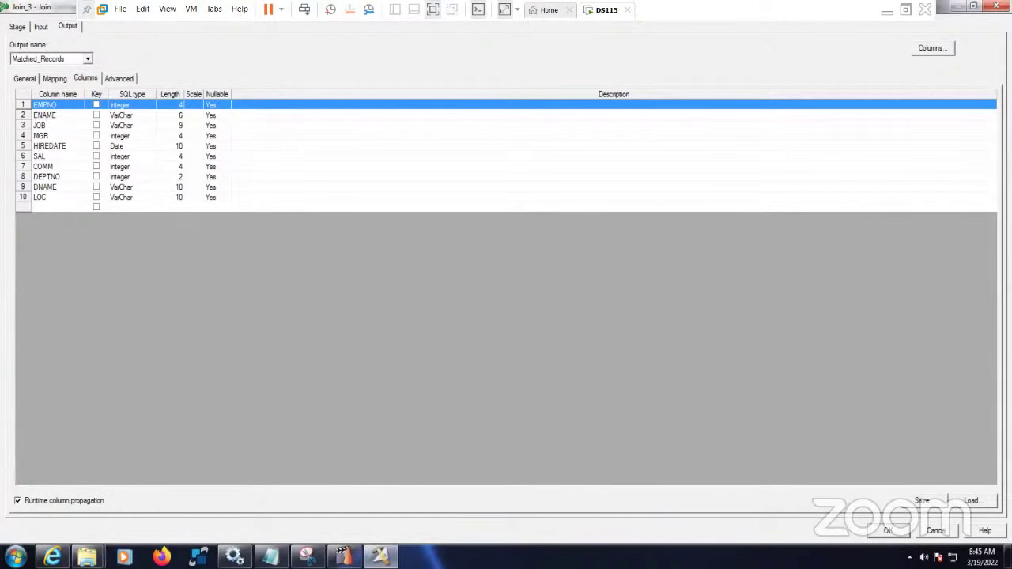
left_click(888, 531)
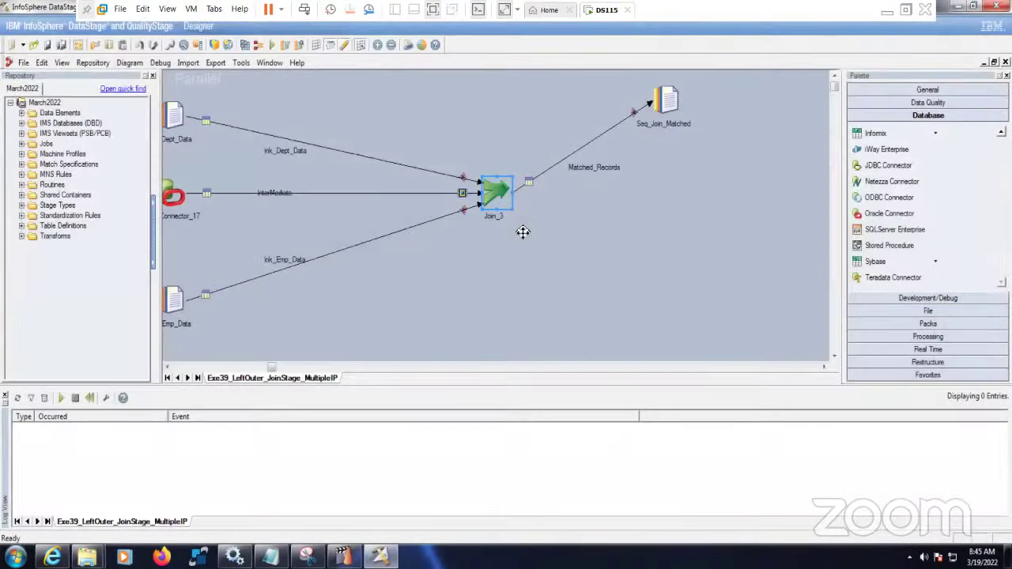
Align Seq_Join_Matched with Join_3, then save, compile and run the job with default limits.
left_click_drag(676, 106, 674, 199)
left_click(272, 45)
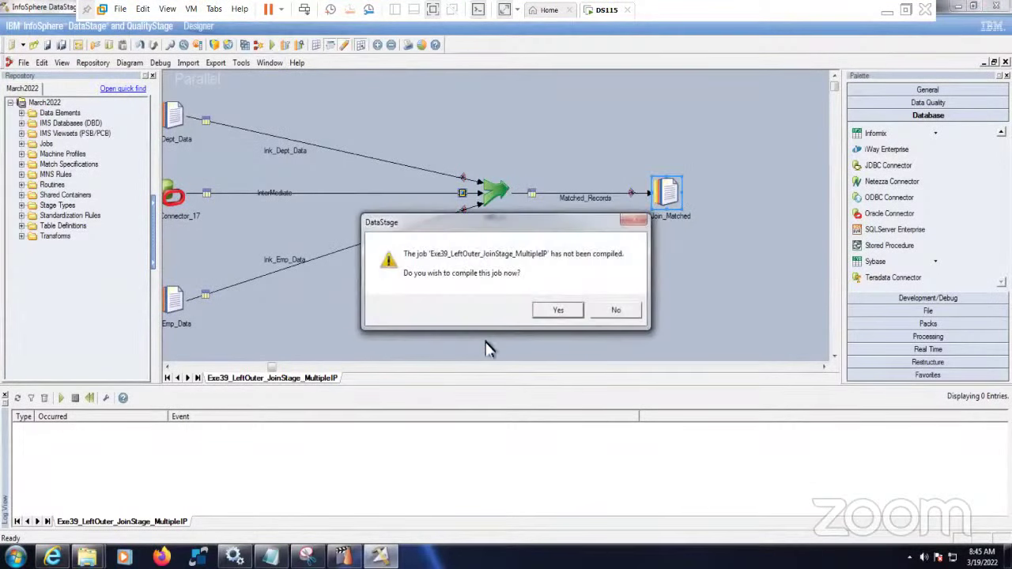
left_click(554, 312)
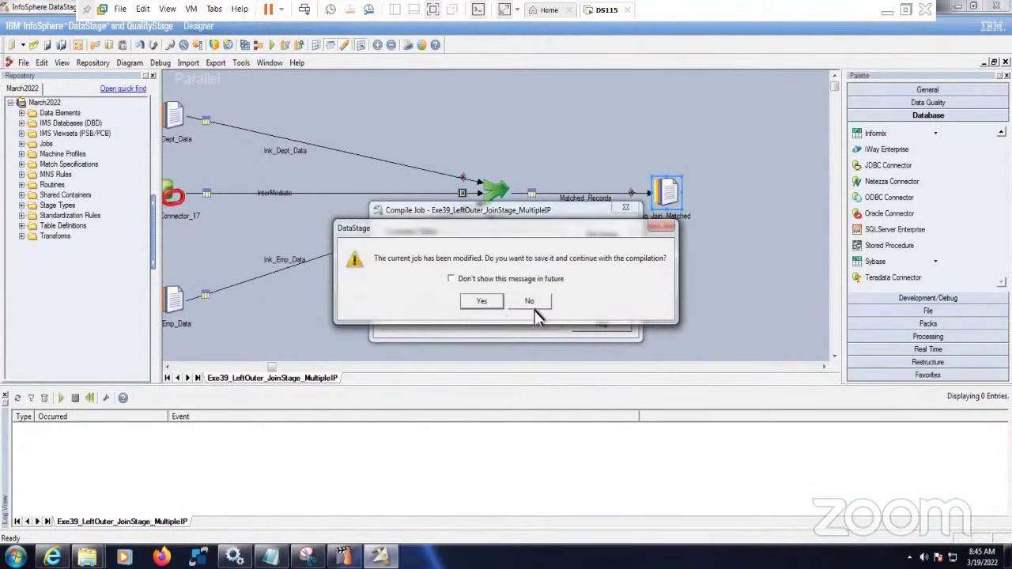
left_click(485, 305)
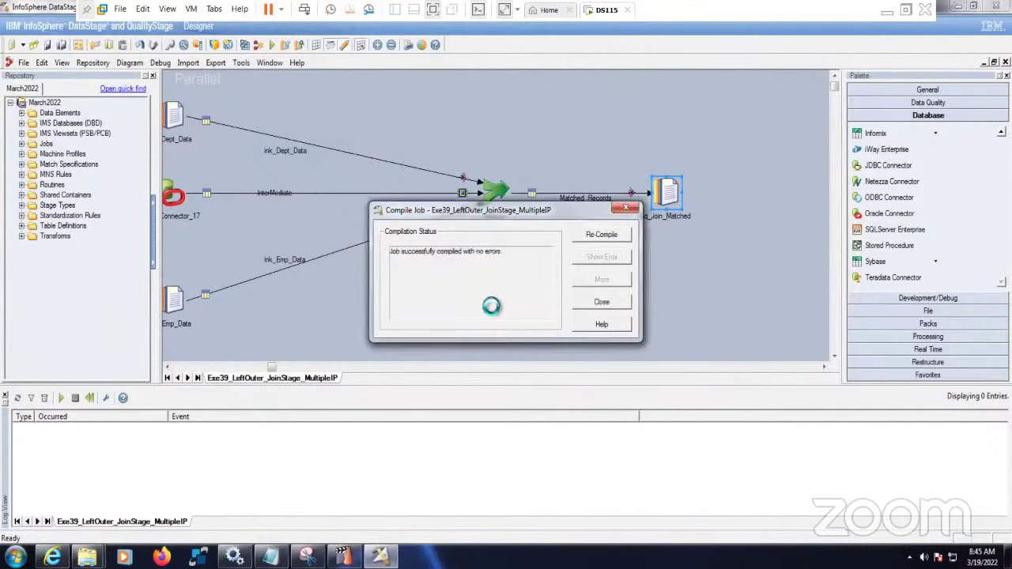
left_click(193, 274)
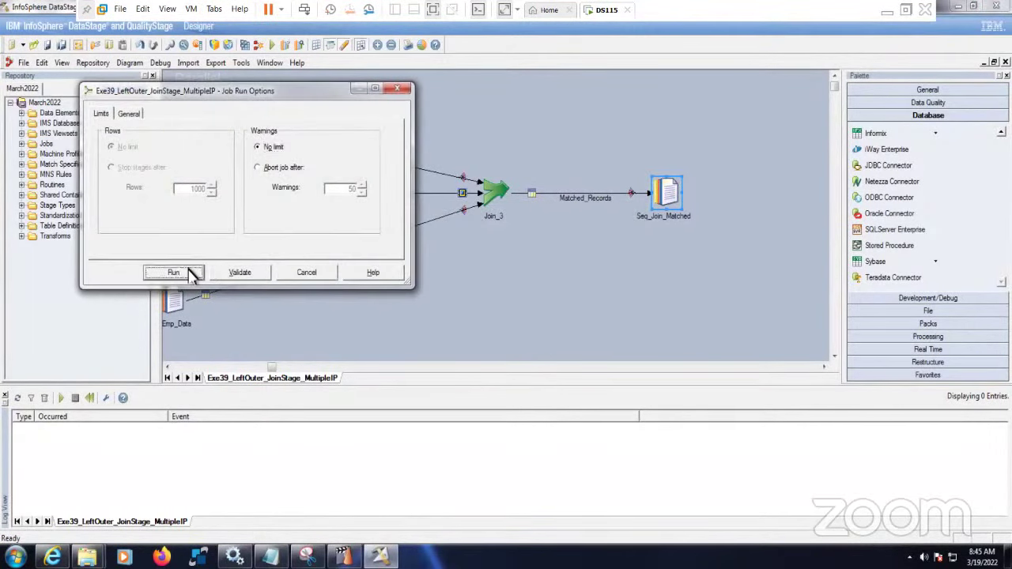
left_click(169, 367)
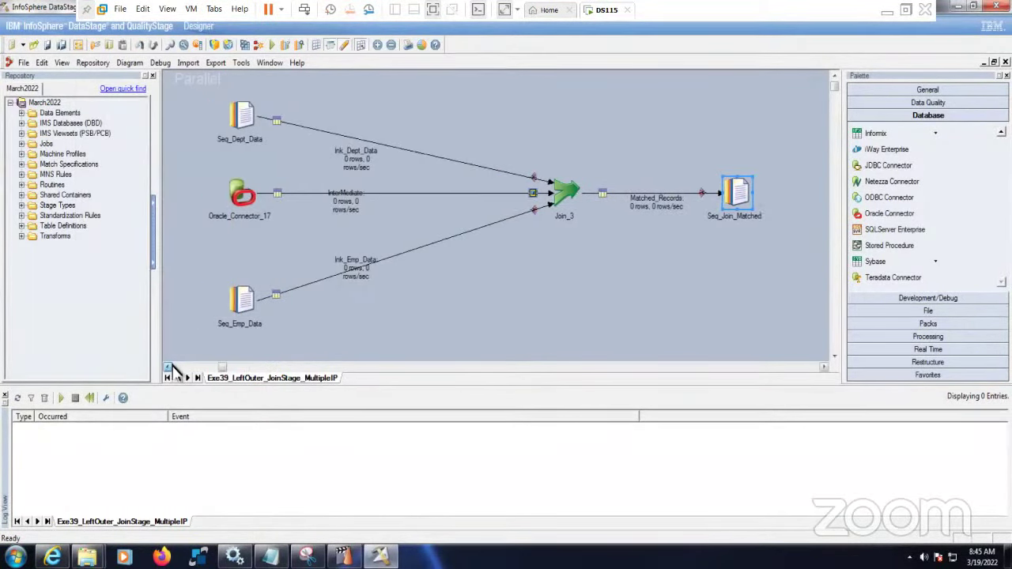